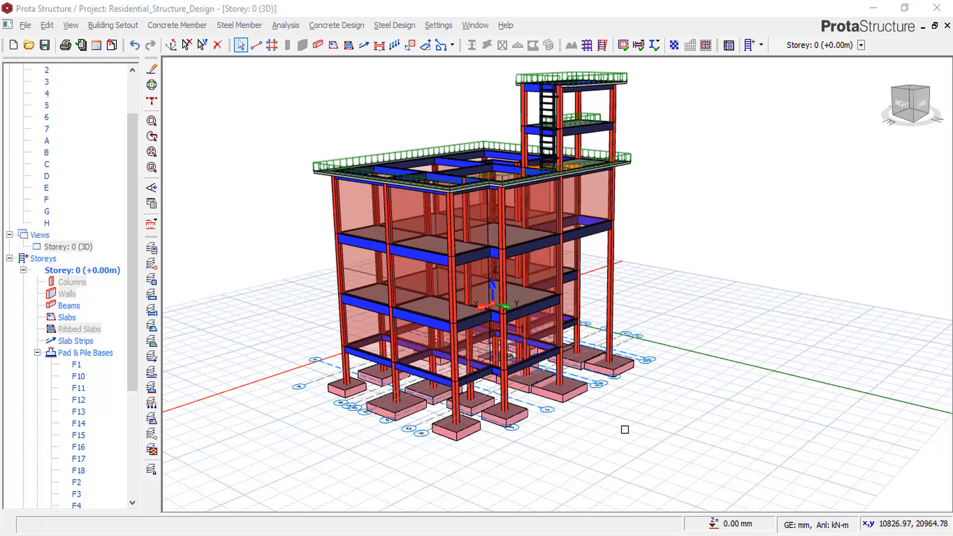
# Orbit the 3D building model to view its back and left sides, then bring AutoCAD LT forward.
pyautogui.moveTo(515, 410)
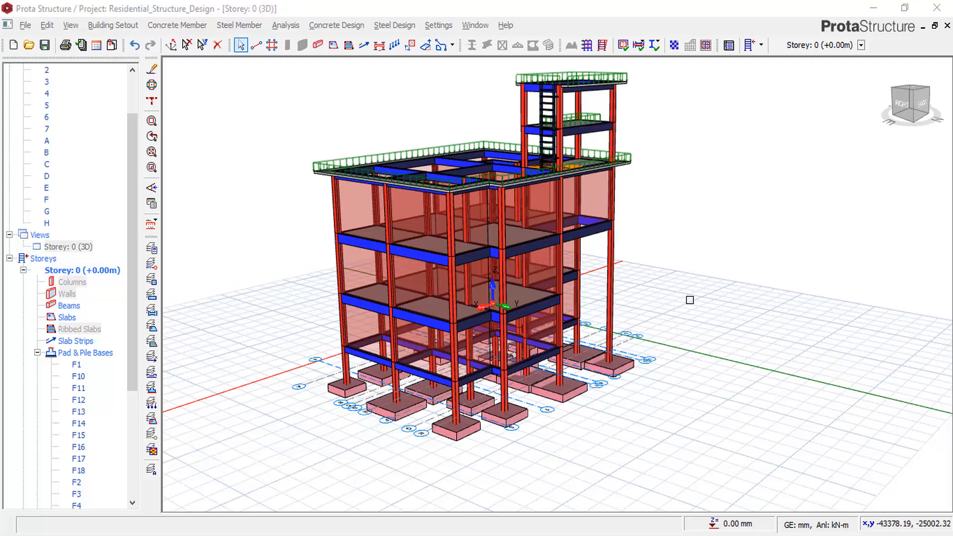
pyautogui.moveTo(690, 300)
pyautogui.mouseDown(button='middle')
pyautogui.moveTo(642, 407)
pyautogui.moveTo(570, 389)
pyautogui.moveTo(511, 302)
pyautogui.moveTo(528, 313)
pyautogui.moveTo(655, 318)
pyautogui.moveTo(686, 289)
pyautogui.moveTo(685, 315)
pyautogui.moveTo(656, 318)
pyautogui.mouseUp(button='middle')
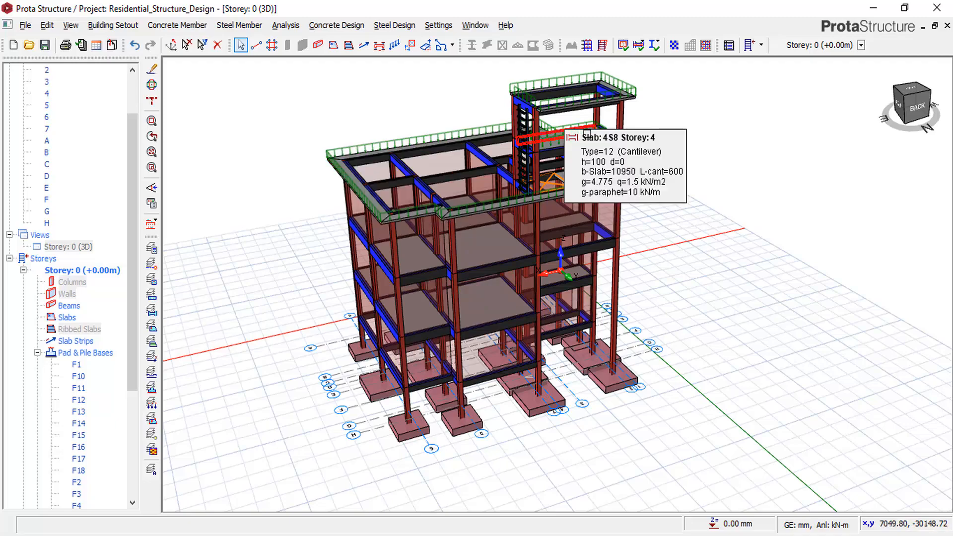
pyautogui.moveTo(713, 294); pyautogui.dragTo(748, 275, button='middle')
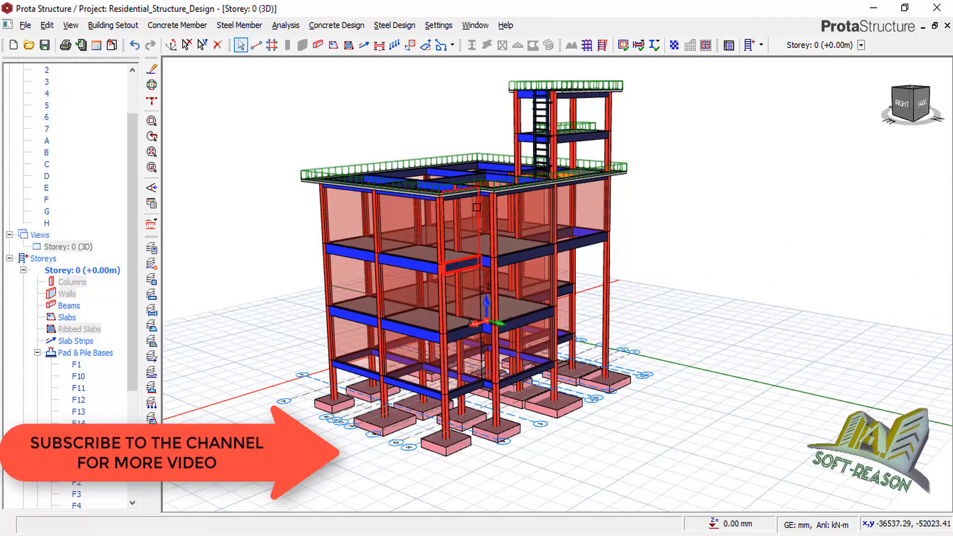
pyautogui.moveTo(722, 298); pyautogui.dragTo(672, 297, button='middle')
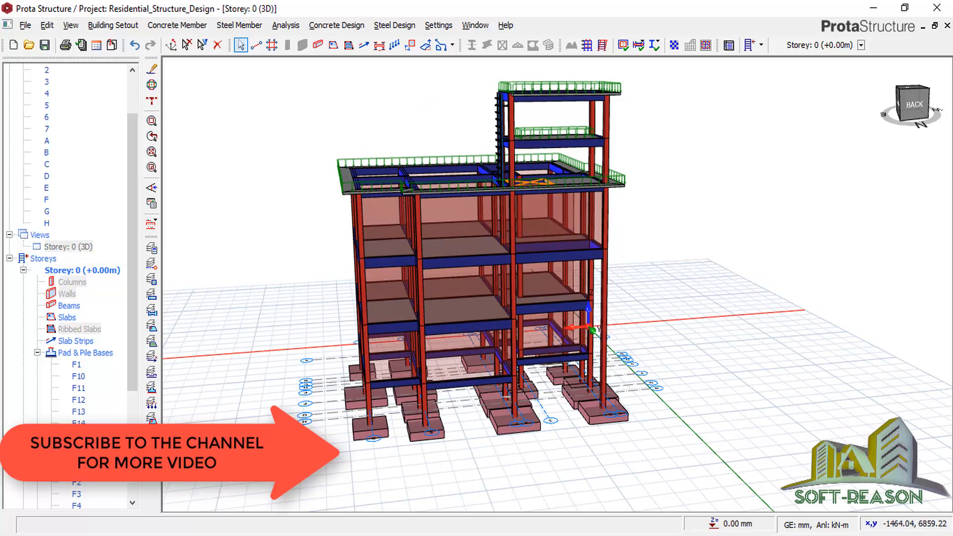
pyautogui.moveTo(498, 534)
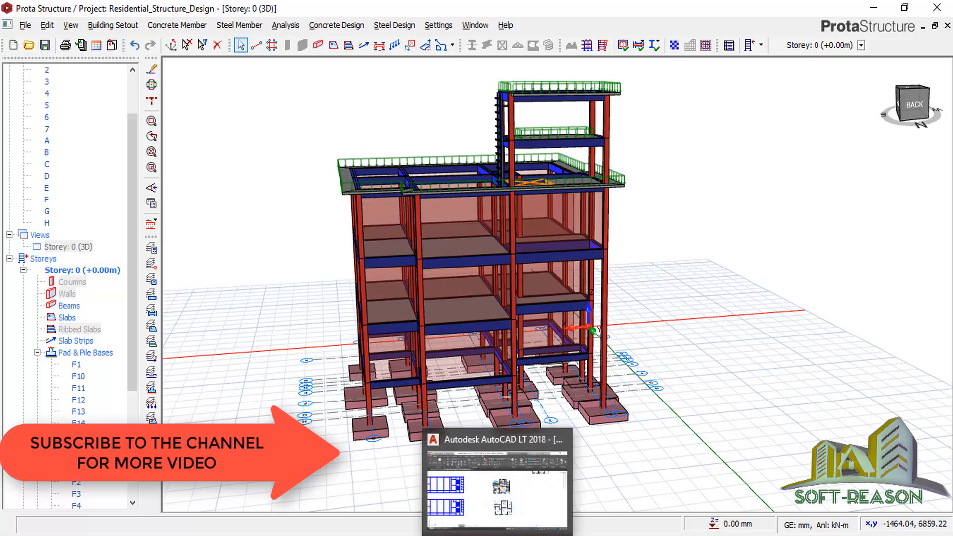
pyautogui.click(501, 488)
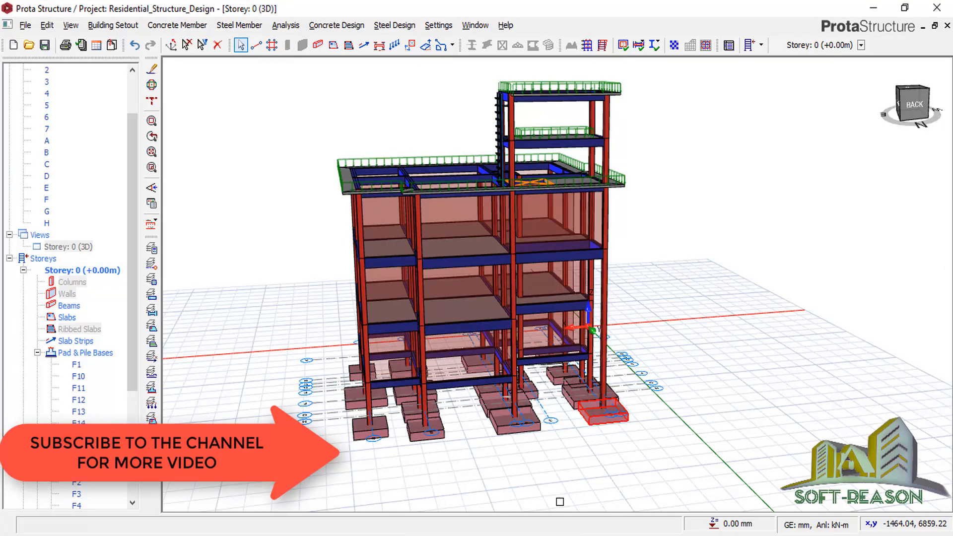
# Switch to AutoCAD LT and zoom in on the slab plan around panels P1 and P3.
pyautogui.moveTo(501, 534)
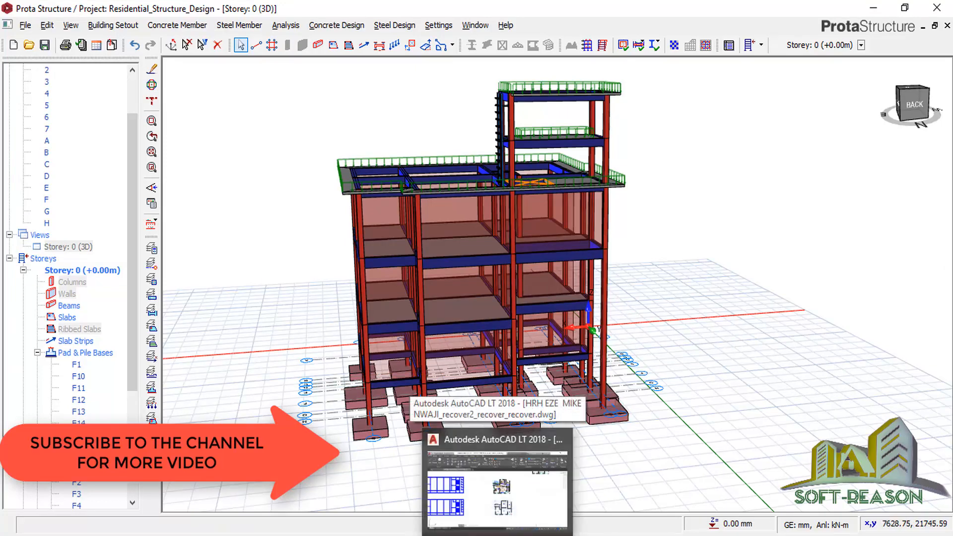
pyautogui.click(500, 488)
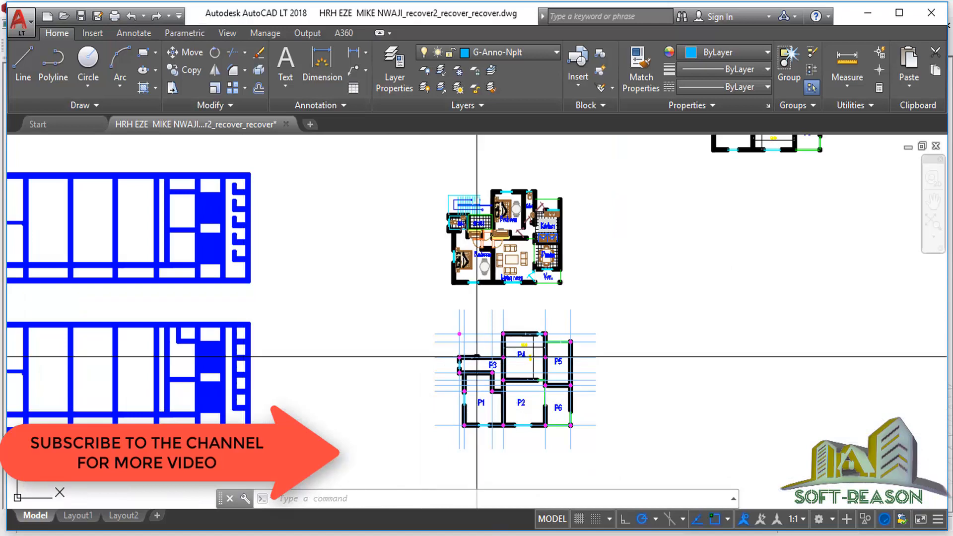
pyautogui.scroll(4, 493, 203)
pyautogui.scroll(2, 477, 185)
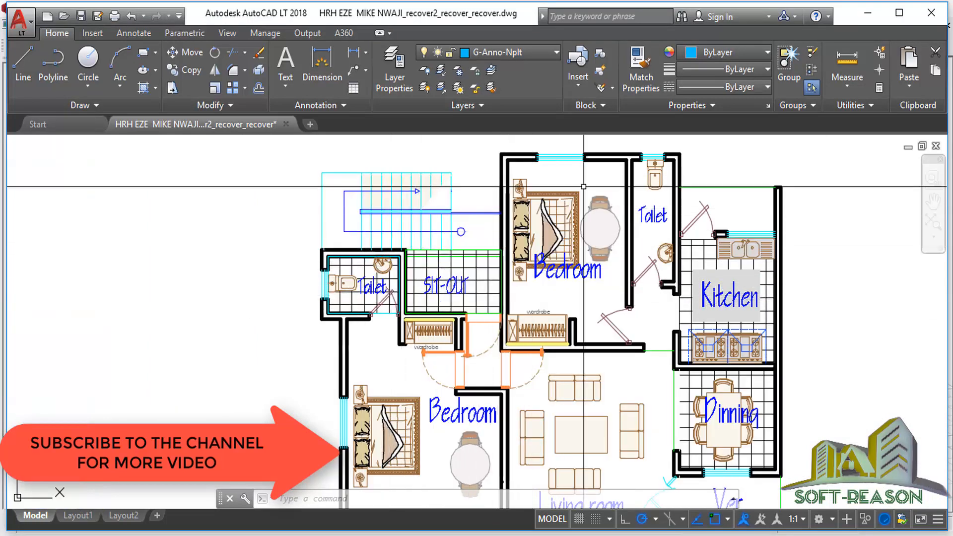
pyautogui.scroll(-4, 463, 152)
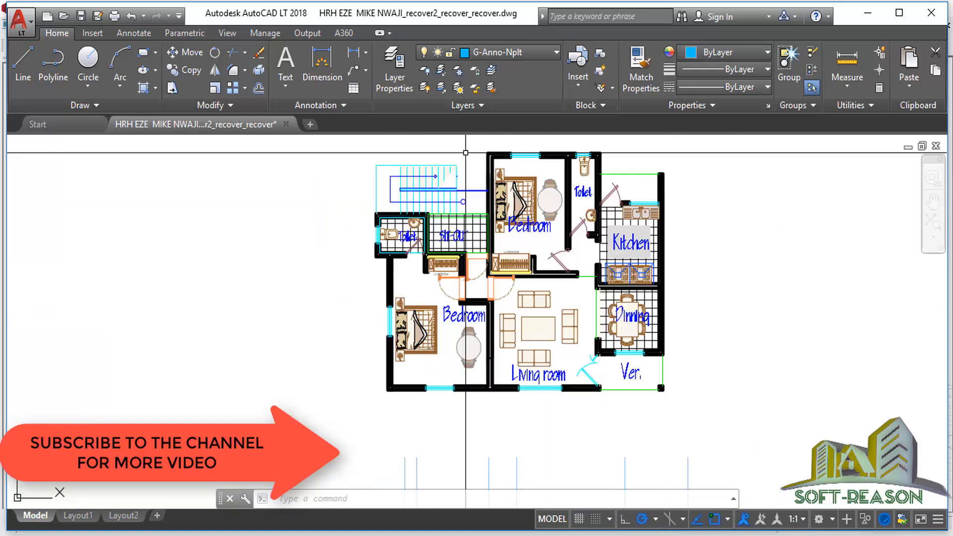
pyautogui.scroll(2, 462, 170)
pyautogui.scroll(2, 476, 201)
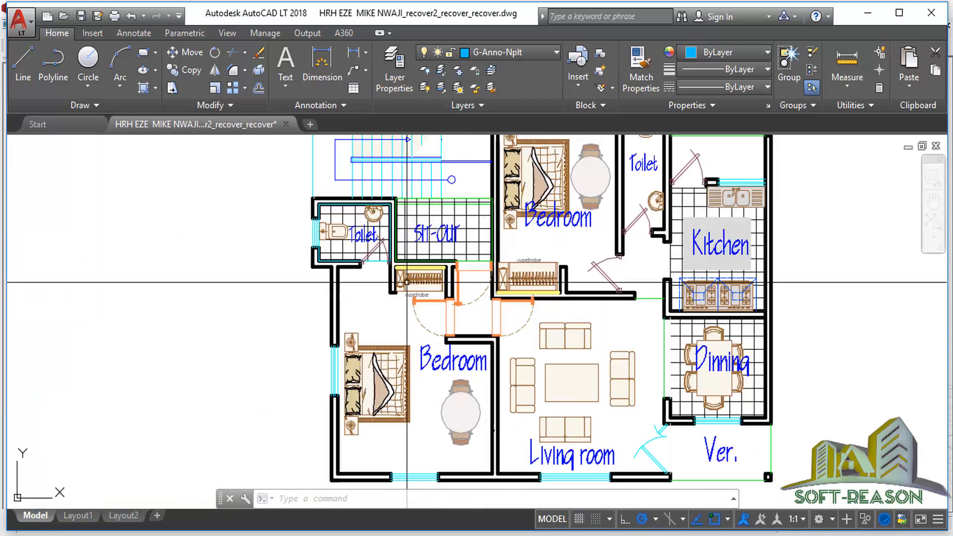
pyautogui.scroll(-4, 454, 240)
pyautogui.scroll(-4, 454, 251)
pyautogui.scroll(2, 595, 181)
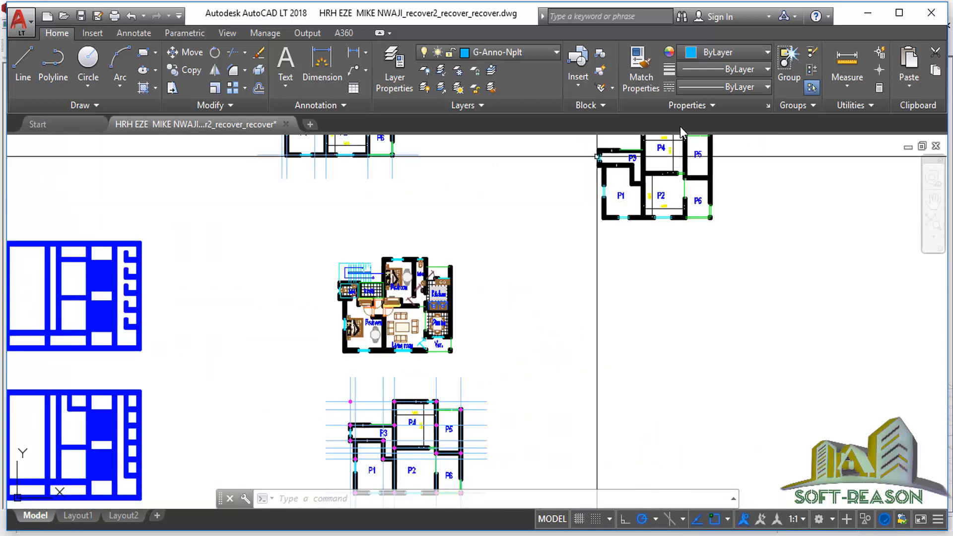
pyautogui.scroll(-2, 632, 207)
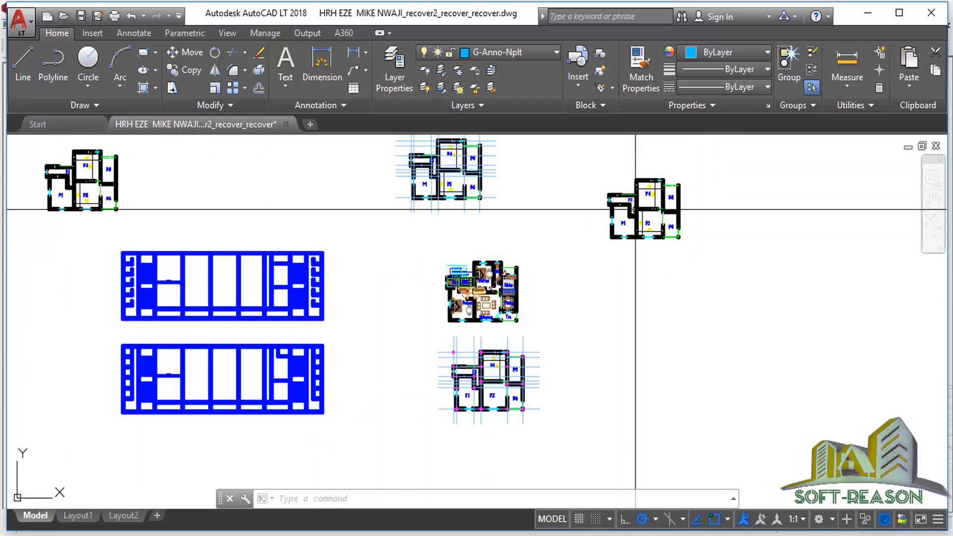
pyautogui.scroll(5, 631, 206)
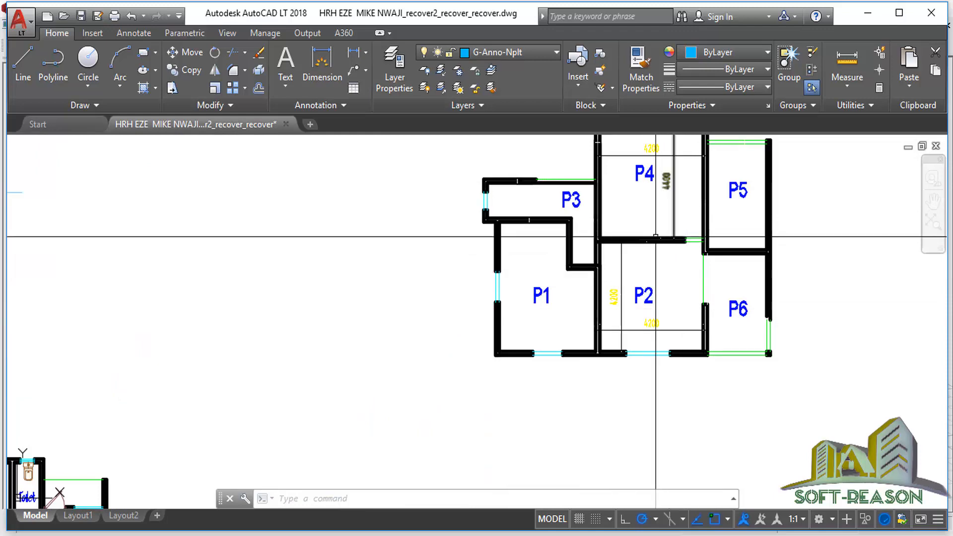
pyautogui.scroll(-3, 672, 207)
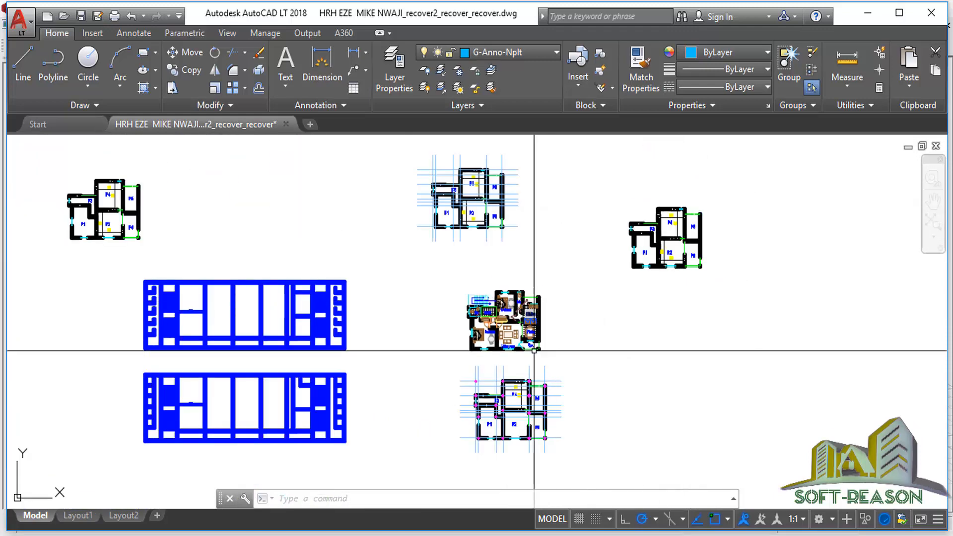
pyautogui.scroll(5, 504, 447)
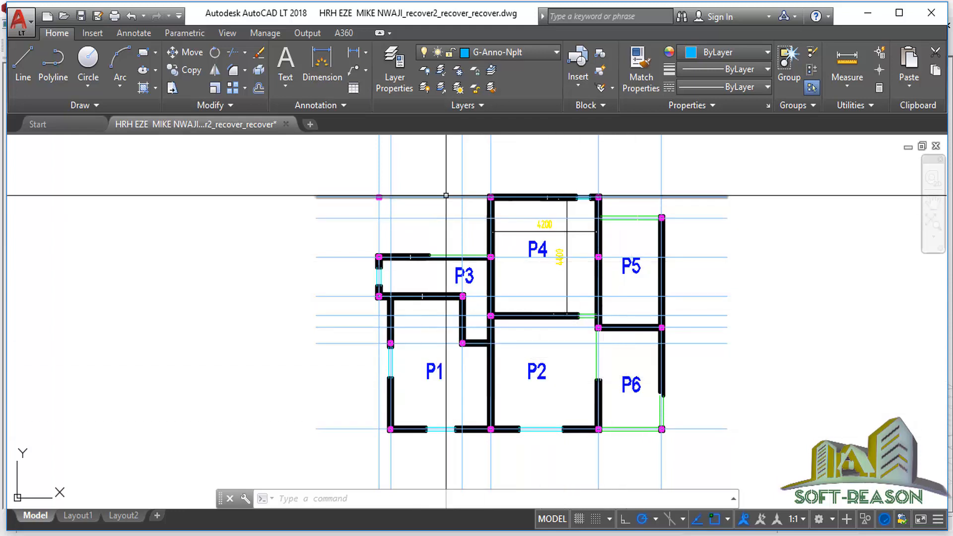
pyautogui.scroll(-3, 501, 223)
pyautogui.scroll(3, 491, 259)
pyautogui.scroll(4, 411, 289)
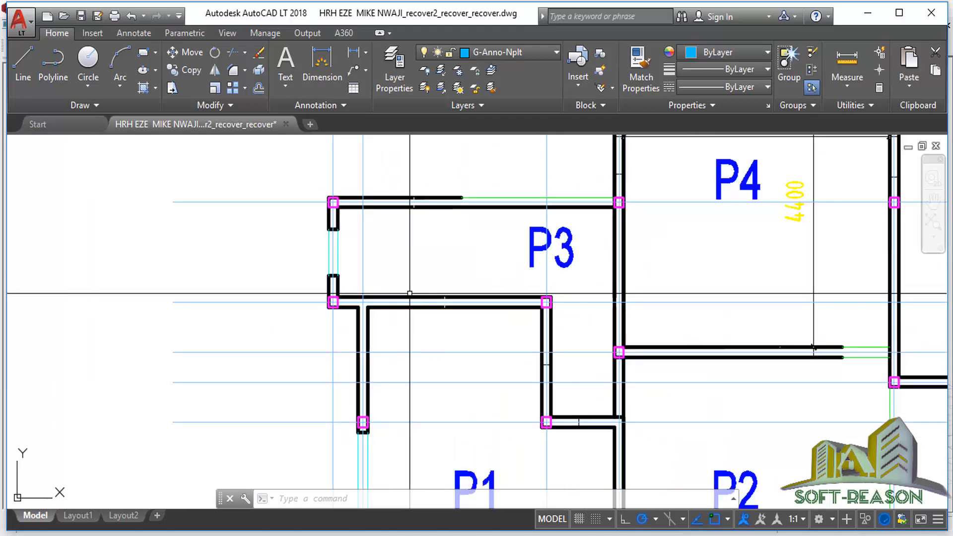
pyautogui.scroll(-2, 408, 277)
pyautogui.scroll(-4, 445, 290)
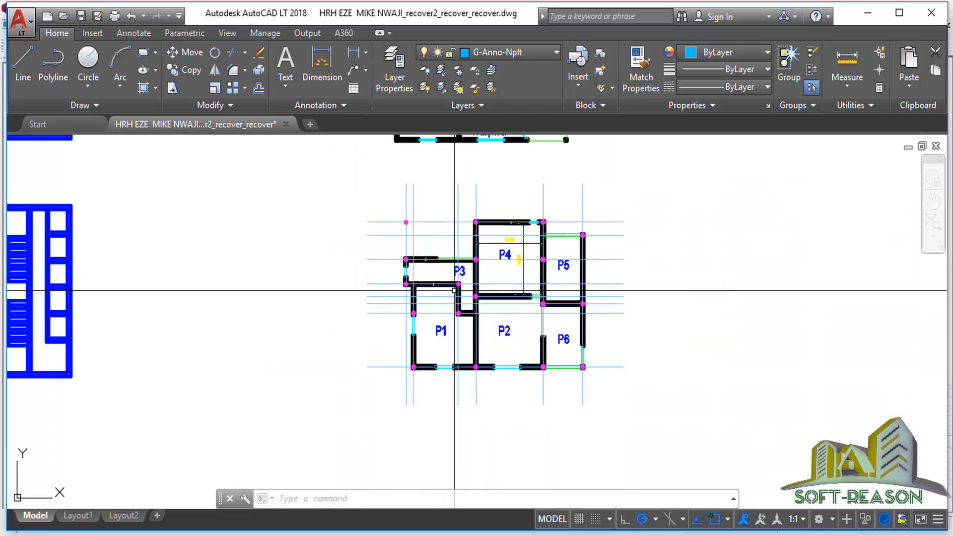
pyautogui.scroll(2, 459, 283)
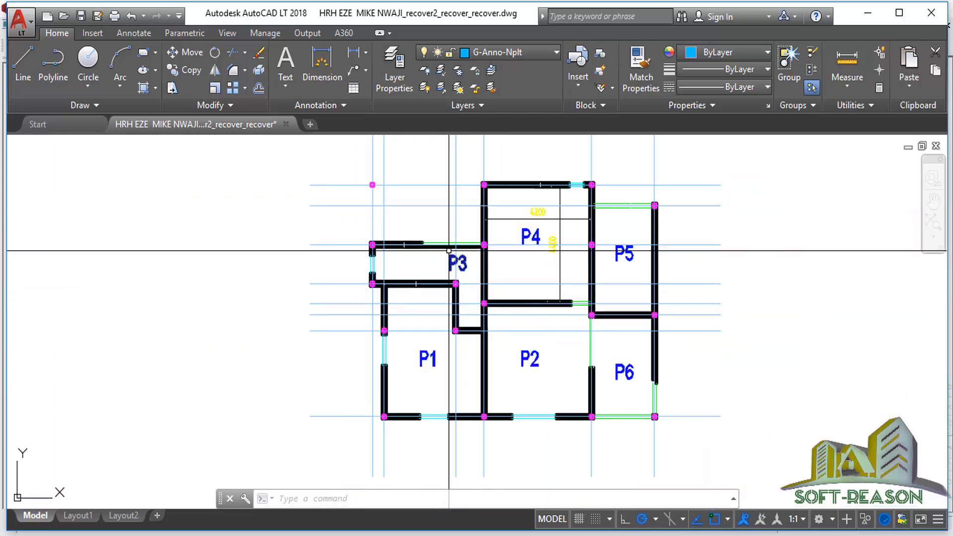
pyautogui.scroll(-2, 477, 286)
pyautogui.scroll(5, 431, 305)
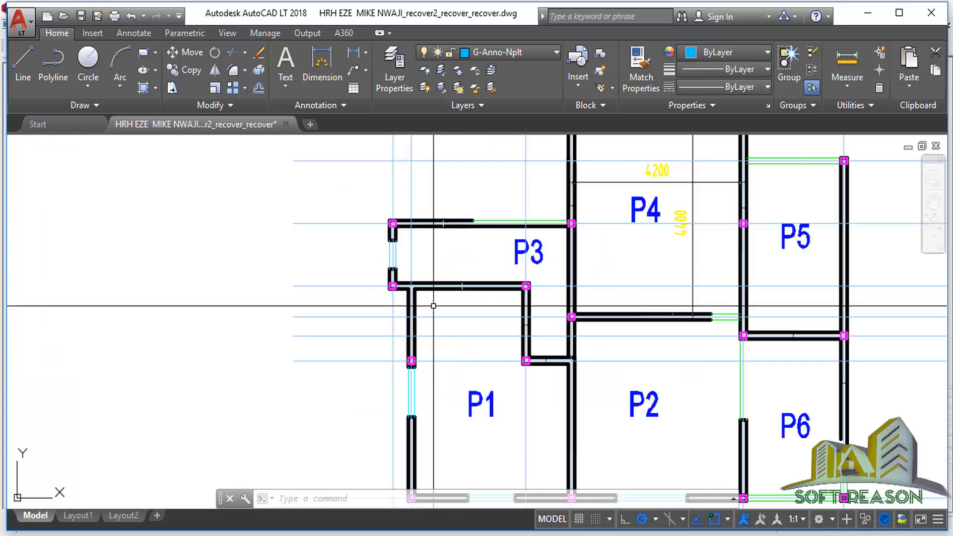
# Select two horizontal grid lines to confirm they sit on the GRID layer.
pyautogui.click(311, 281)
pyautogui.click(291, 317)
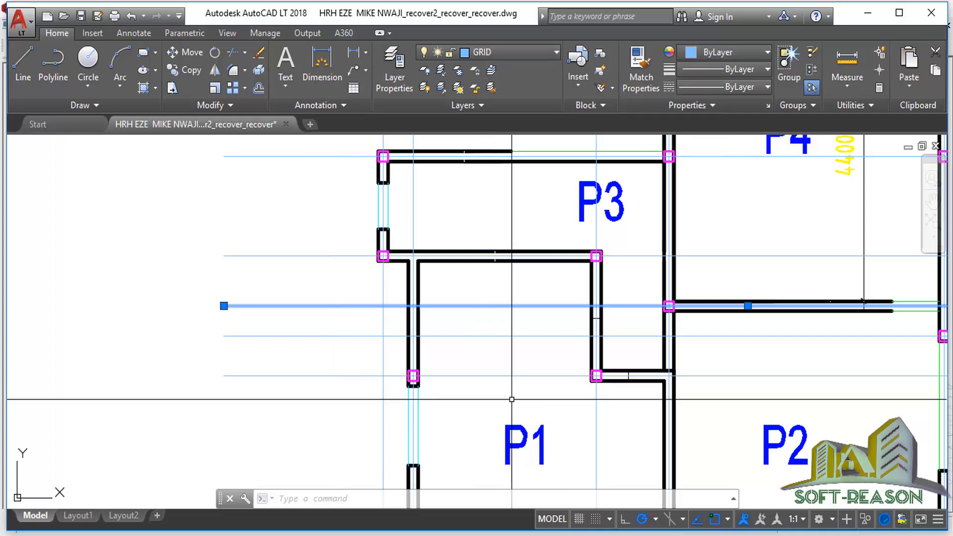
pyautogui.press('Escape')
# Confirm a column square is on the COLUMN layer, then zoom out to the whole P1–P6 plan.
pyautogui.scroll(2, 420, 386)
pyautogui.scroll(2, 406, 350)
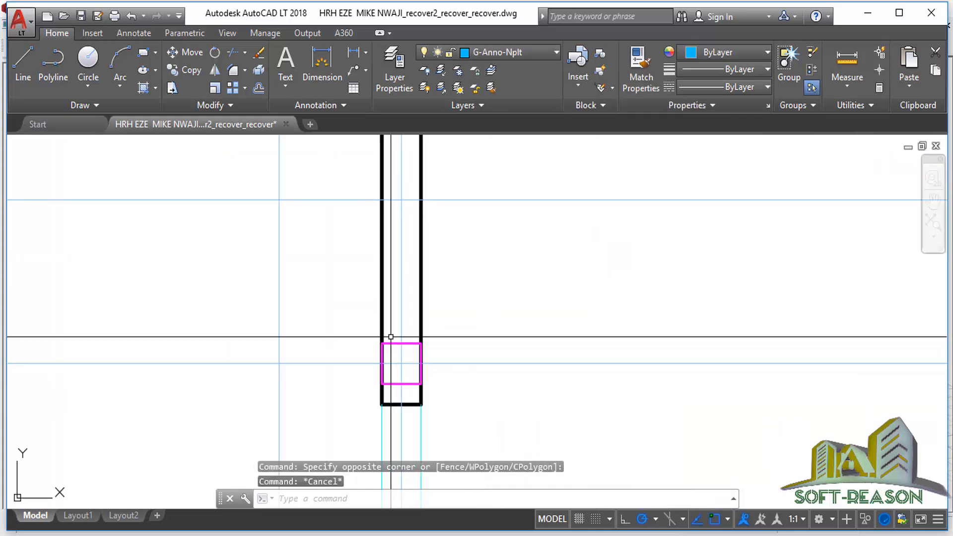
pyautogui.click(392, 343)
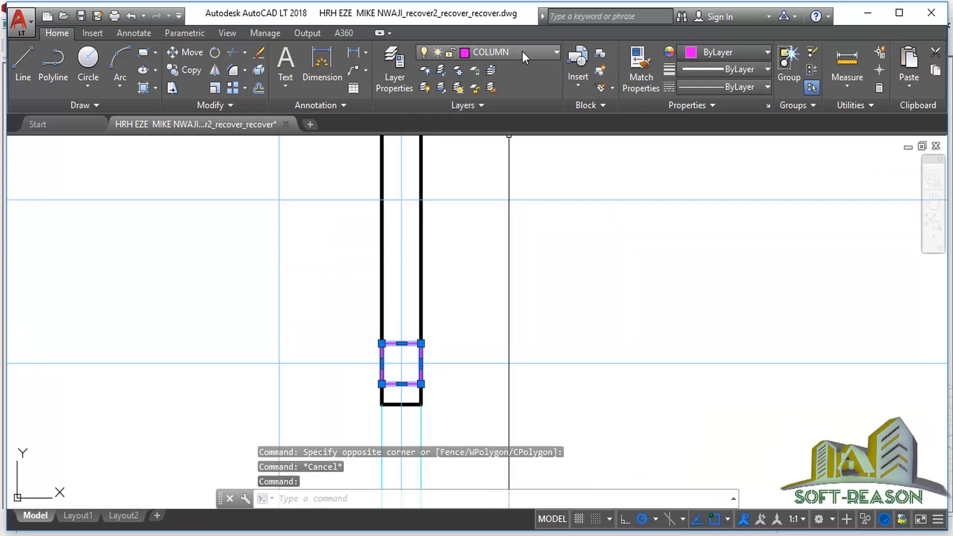
pyautogui.scroll(-6, 485, 357)
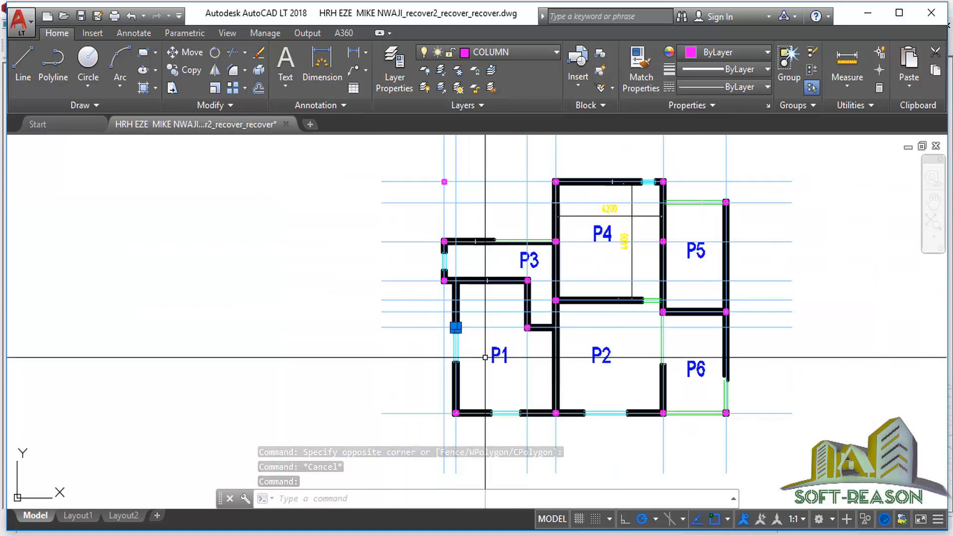
pyautogui.scroll(-4, 535, 343)
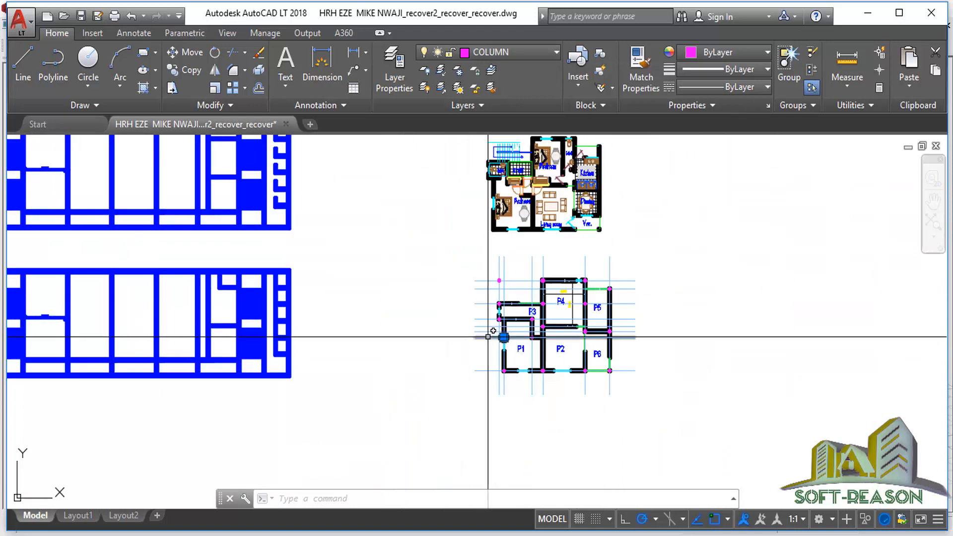
pyautogui.click(438, 244)
# Window-select the 179 plan objects into WBLOCK with Millimeters insert units, then browse for a save location.
pyautogui.click(723, 439)
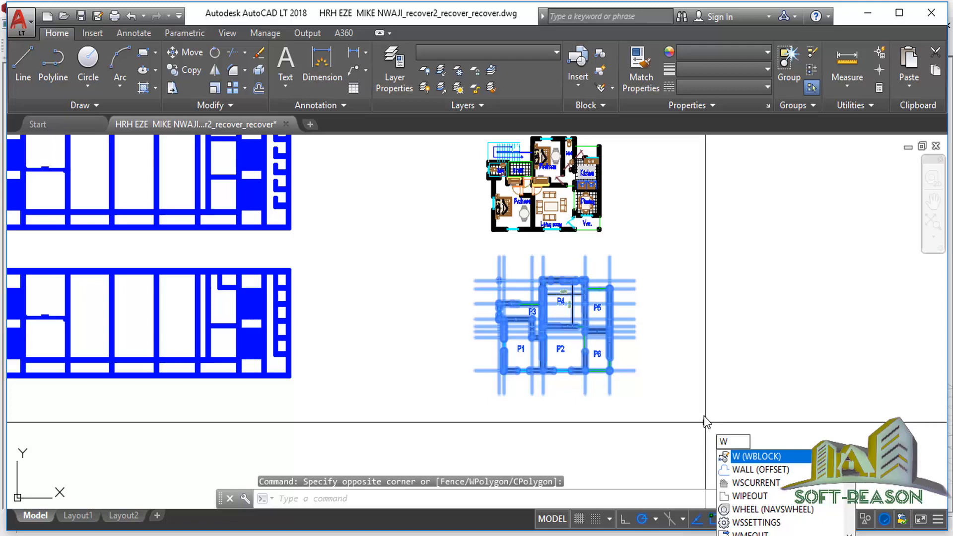
pyautogui.press('Return')
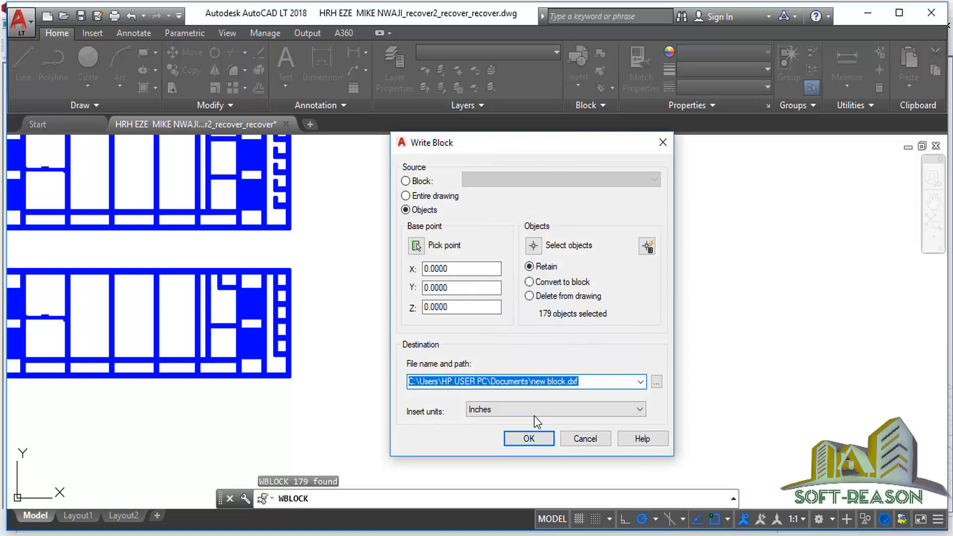
pyautogui.click(564, 415)
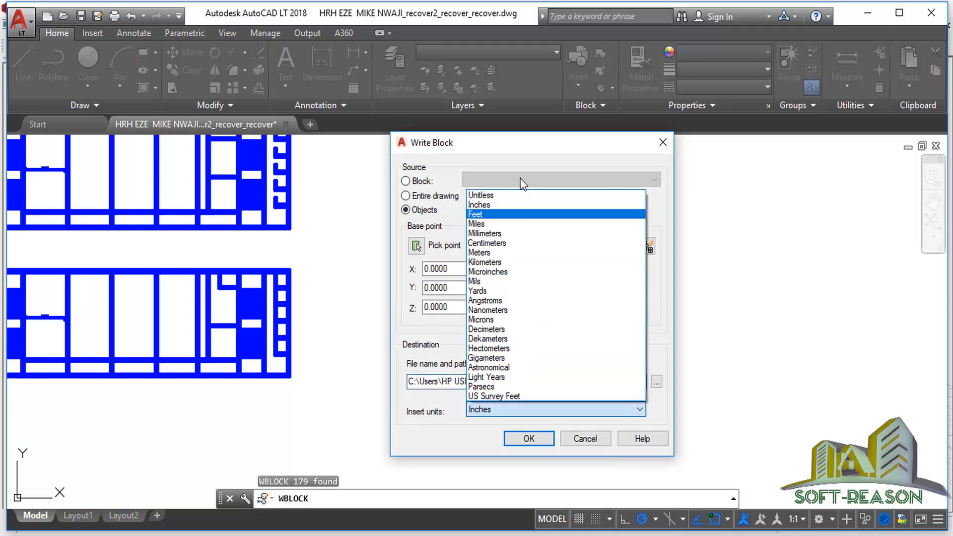
pyautogui.click(516, 234)
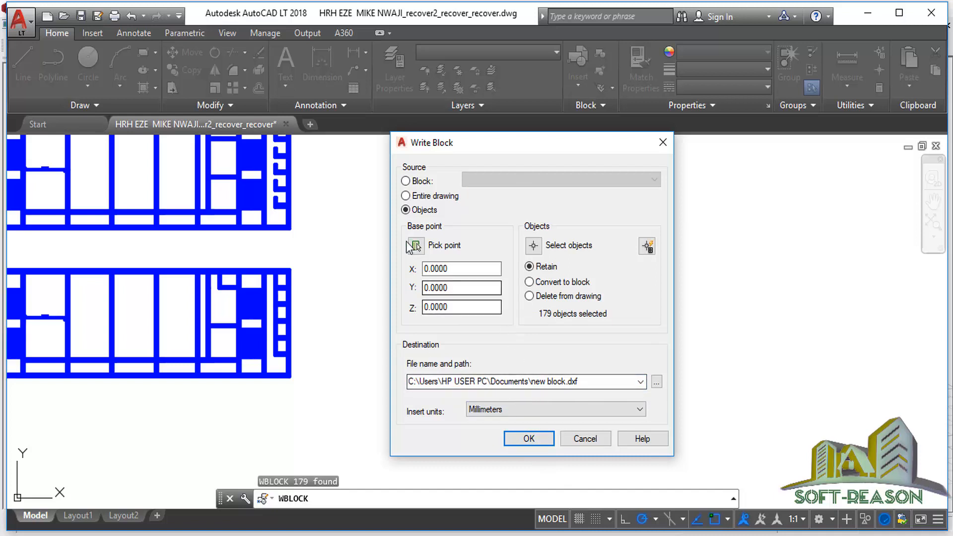
pyautogui.click(657, 381)
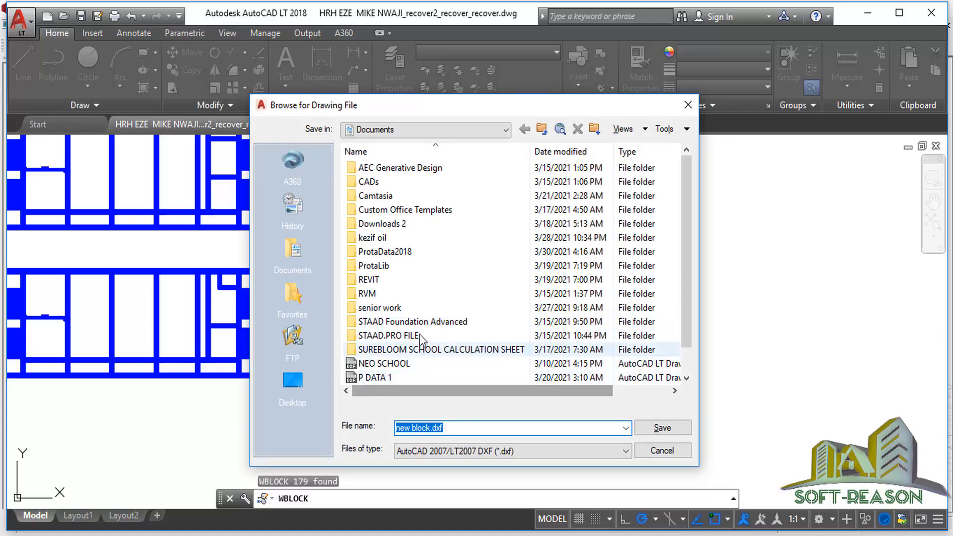
# Write the block as Residential Building 1.dxf in Documents, then minimize AutoCAD LT.
pyautogui.scroll(-1, 418, 334)
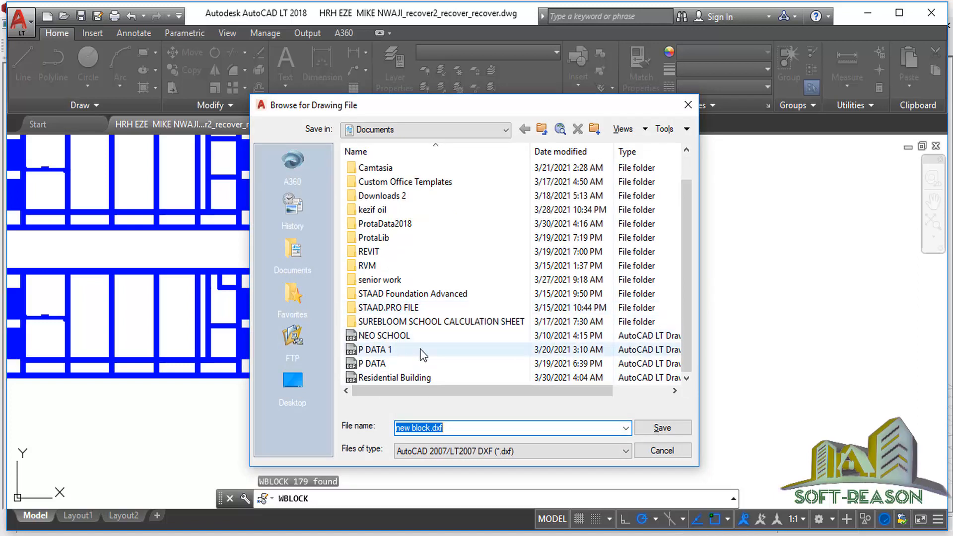
pyautogui.click(397, 380)
pyautogui.tripleClick(471, 432)
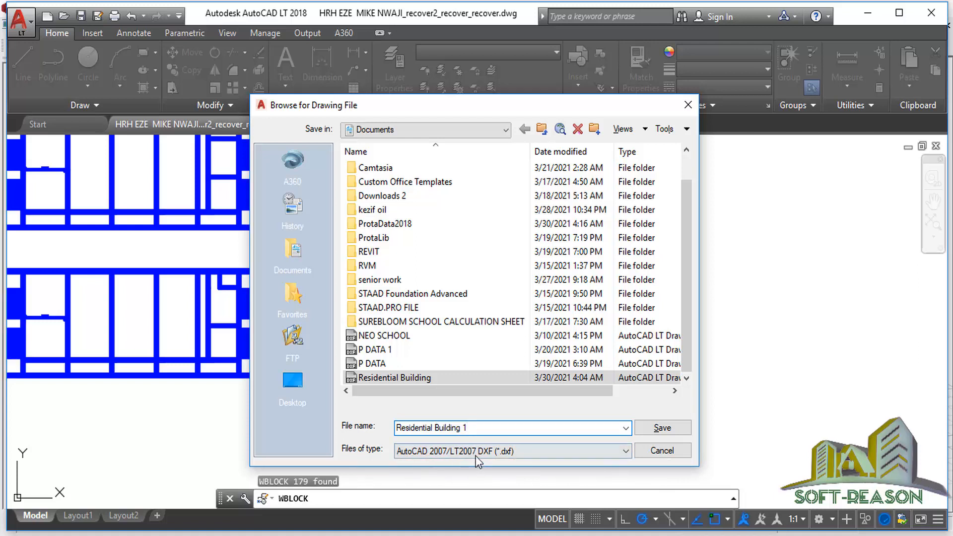
pyautogui.click(661, 436)
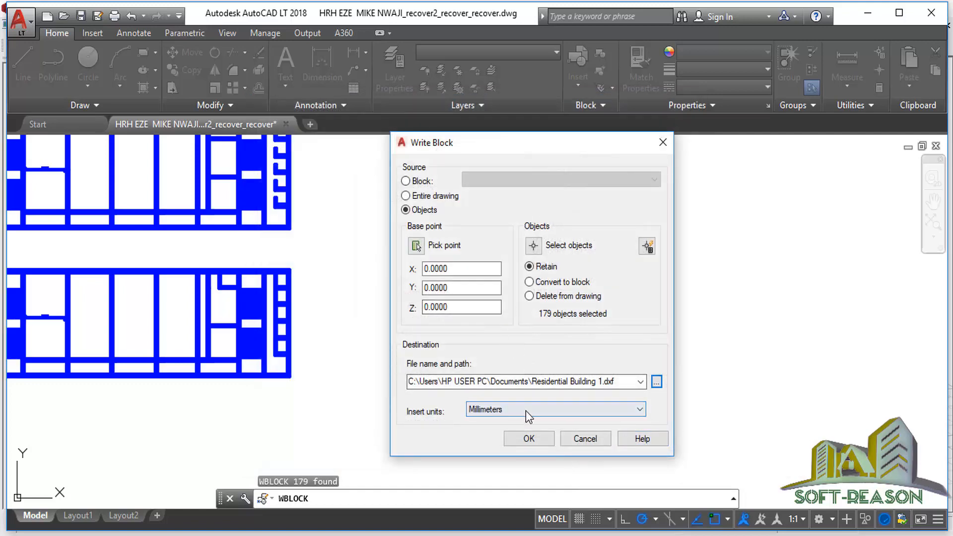
pyautogui.click(528, 438)
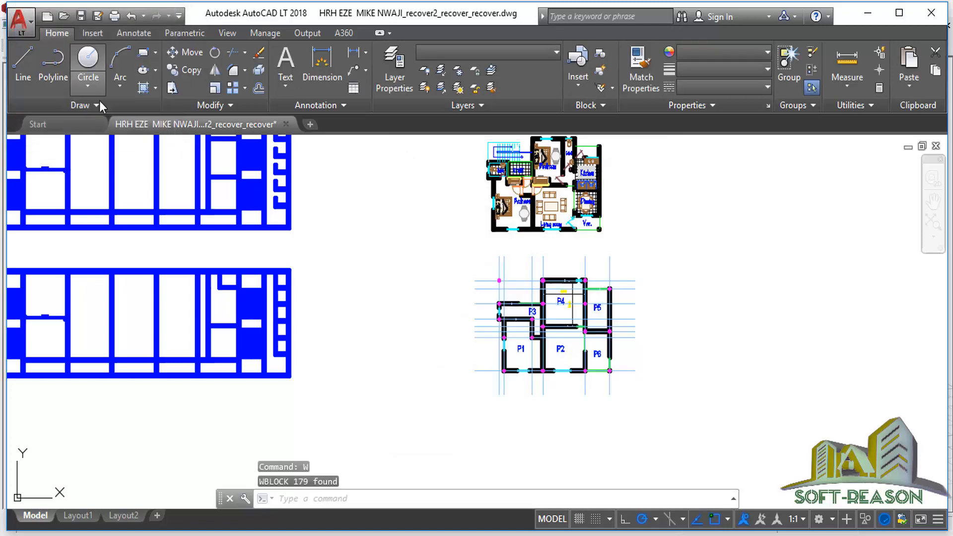
pyautogui.click(874, 18)
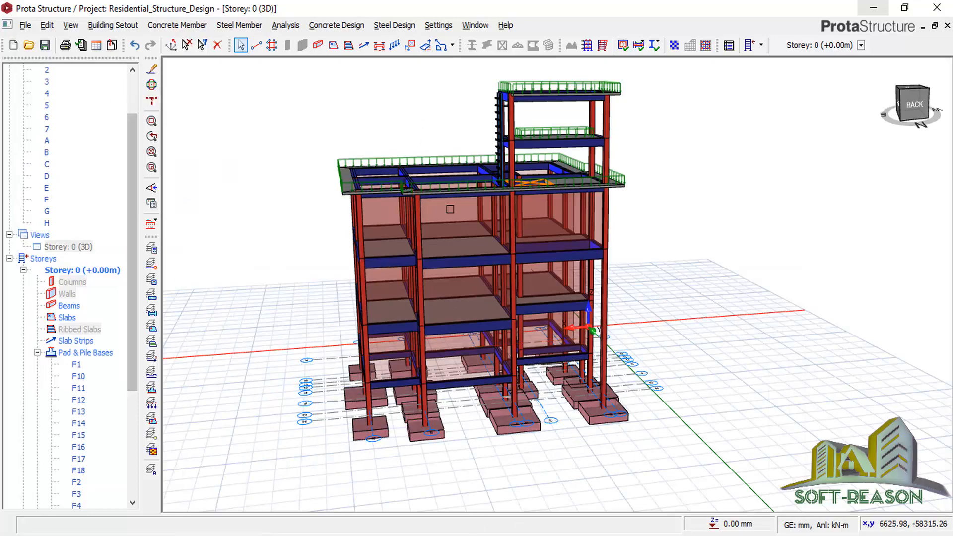
# Start a new project, saving changes to Residential_Structure_Design first.
pyautogui.moveTo(471, 242)
pyautogui.mouseDown(button='middle')
pyautogui.moveTo(432, 337)
pyautogui.moveTo(374, 336)
pyautogui.moveTo(675, 337)
pyautogui.moveTo(672, 283)
pyautogui.moveTo(591, 302)
pyautogui.mouseUp(button='middle')
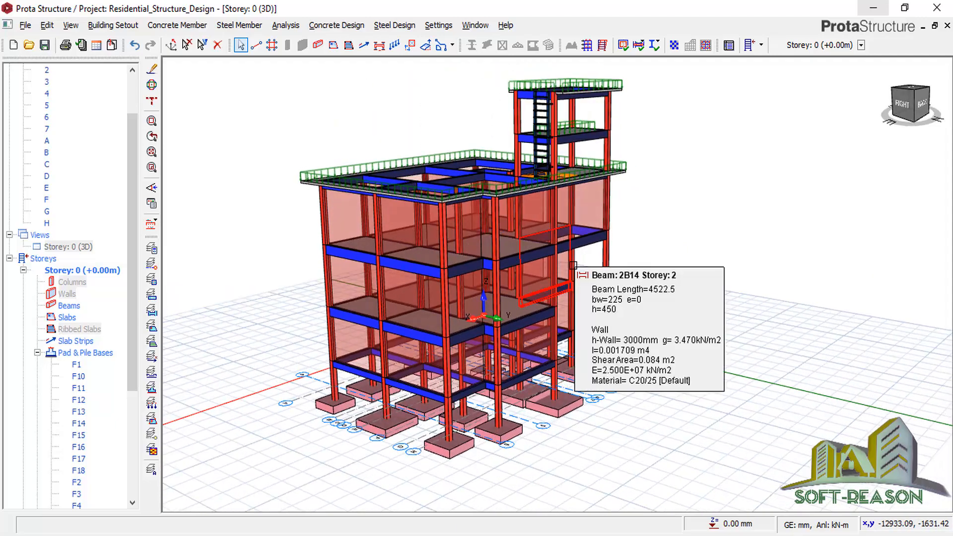
pyautogui.click(11, 49)
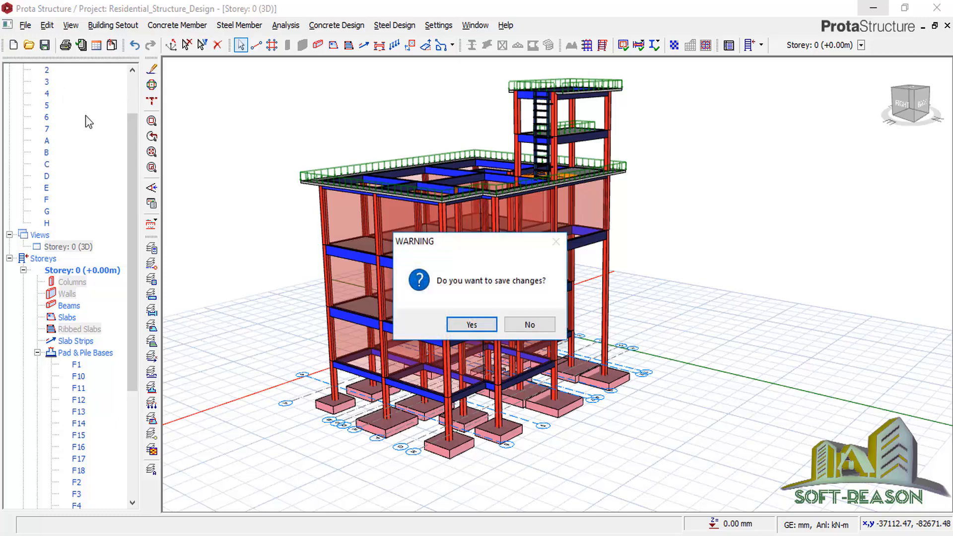
pyautogui.click(480, 329)
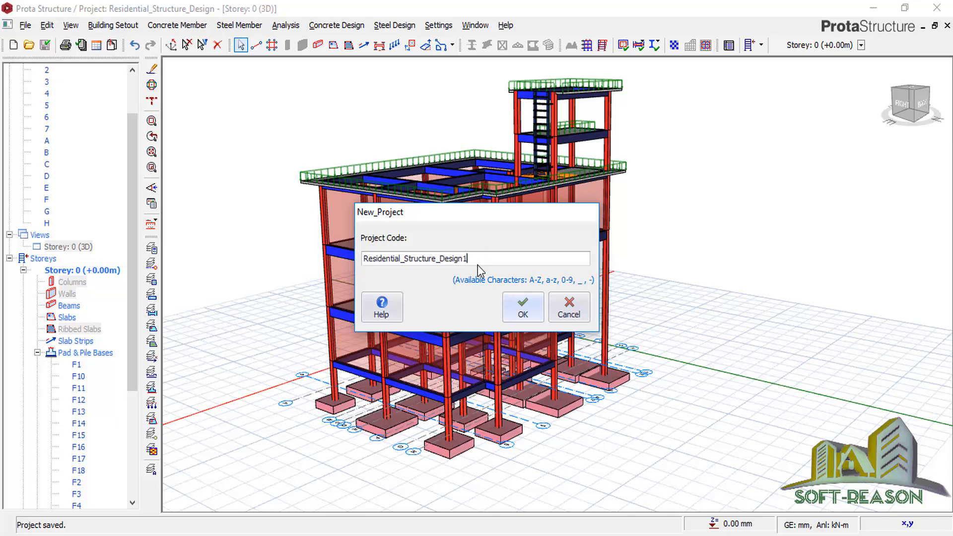
# Confirm project code Residential_Structure_Design1 and import the UK (BS8110) template settings.
pyautogui.click(523, 317)
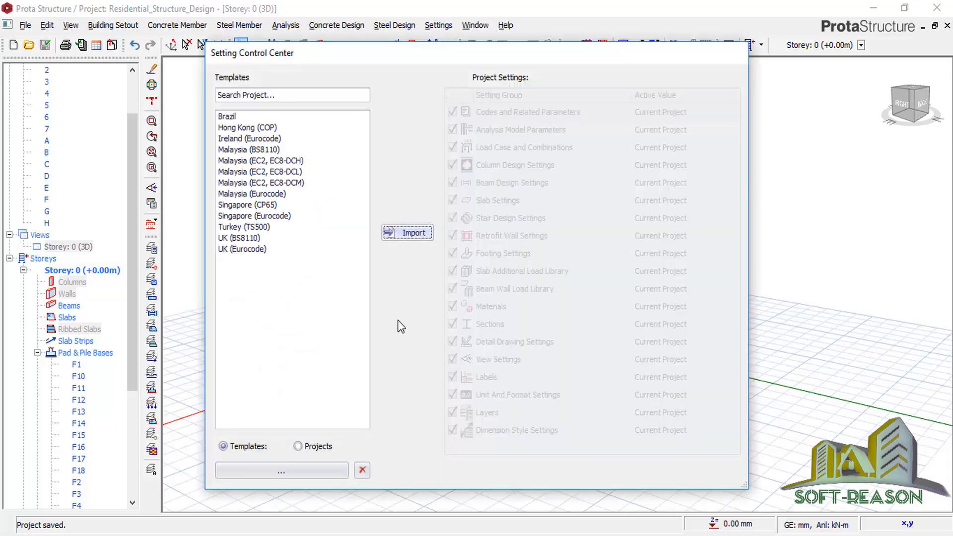
pyautogui.click(232, 239)
pyautogui.click(419, 235)
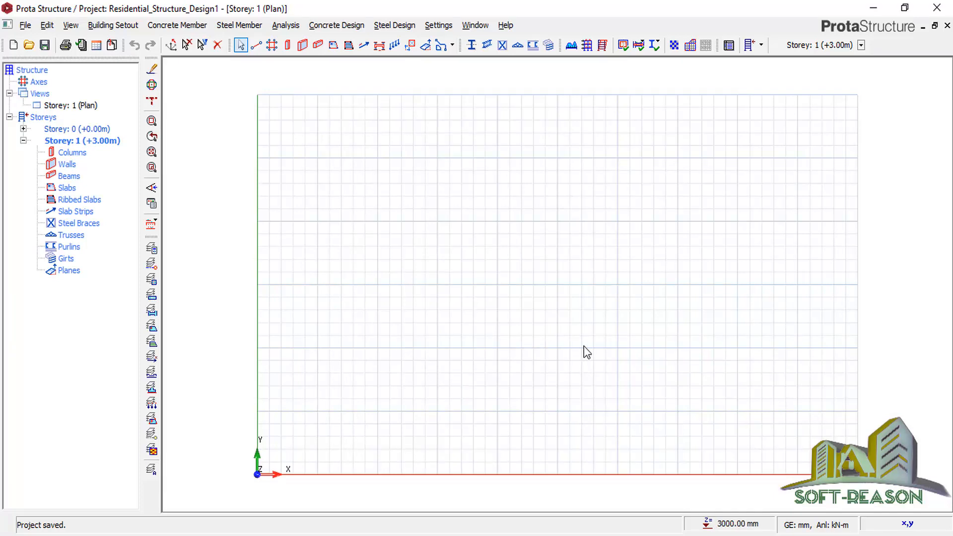
# Load Residential Building 1.dxf from Documents as a millimetre reference drawing.
pyautogui.click(112, 46)
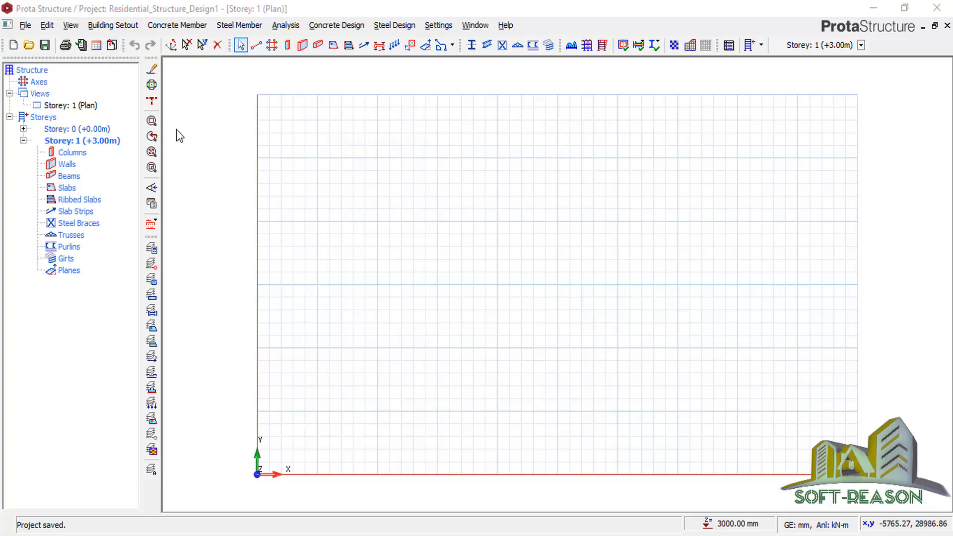
pyautogui.click(356, 183)
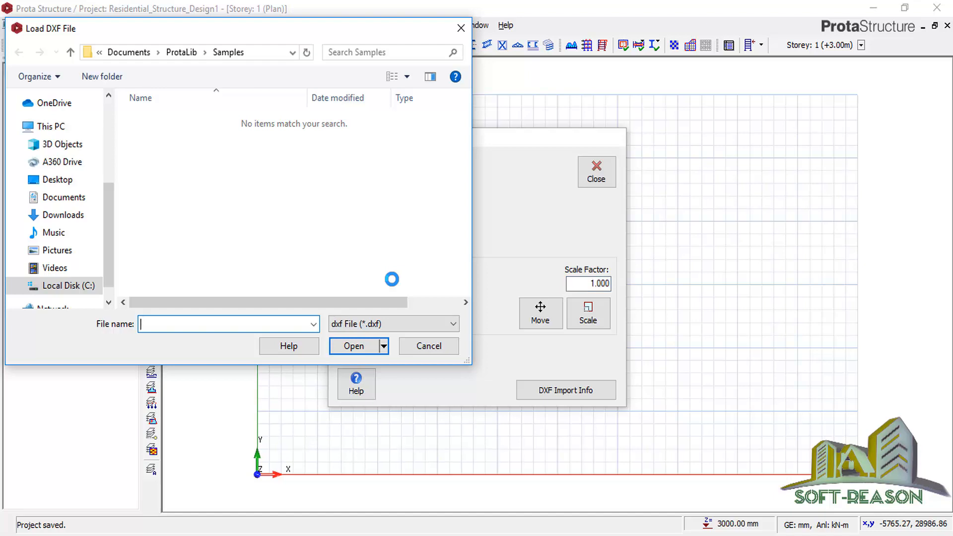
pyautogui.click(59, 197)
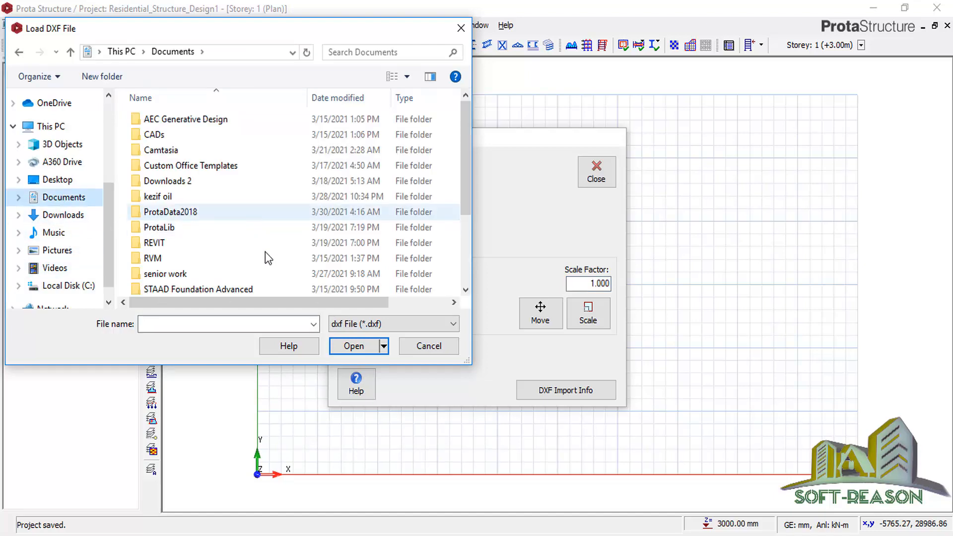
pyautogui.scroll(-3, 265, 252)
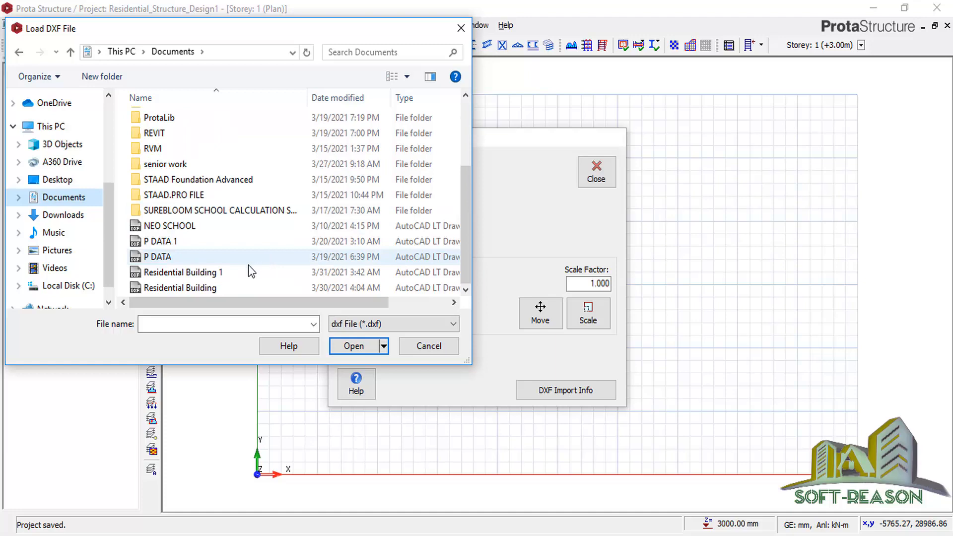
pyautogui.click(169, 274)
pyautogui.click(350, 346)
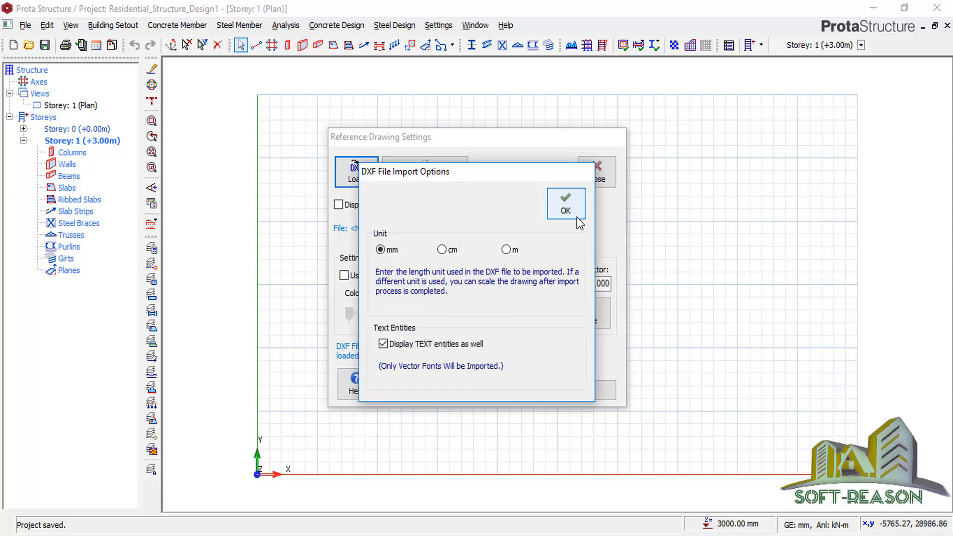
pyautogui.click(571, 211)
# Import the drawing's axes and columns, run the model check with 0 errors, and close.
pyautogui.click(418, 175)
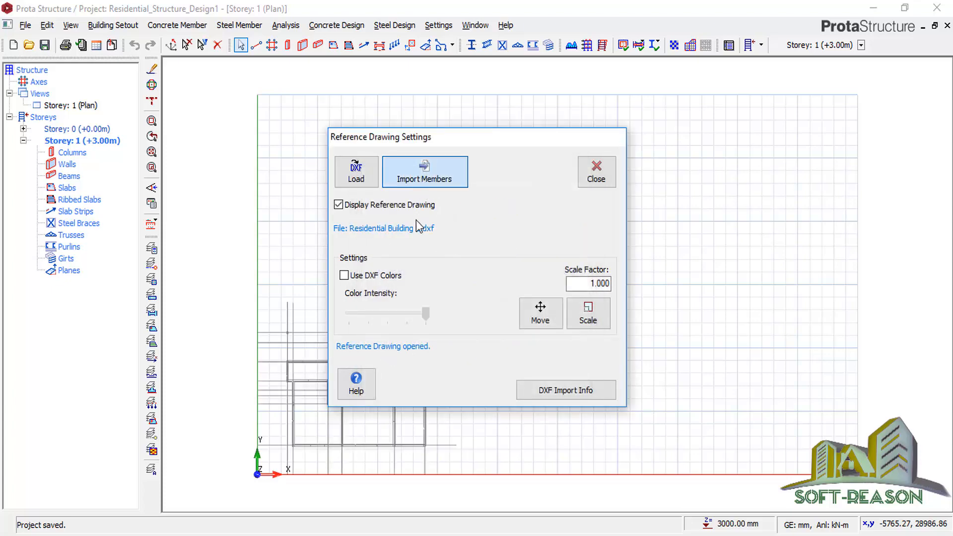
pyautogui.click(293, 237)
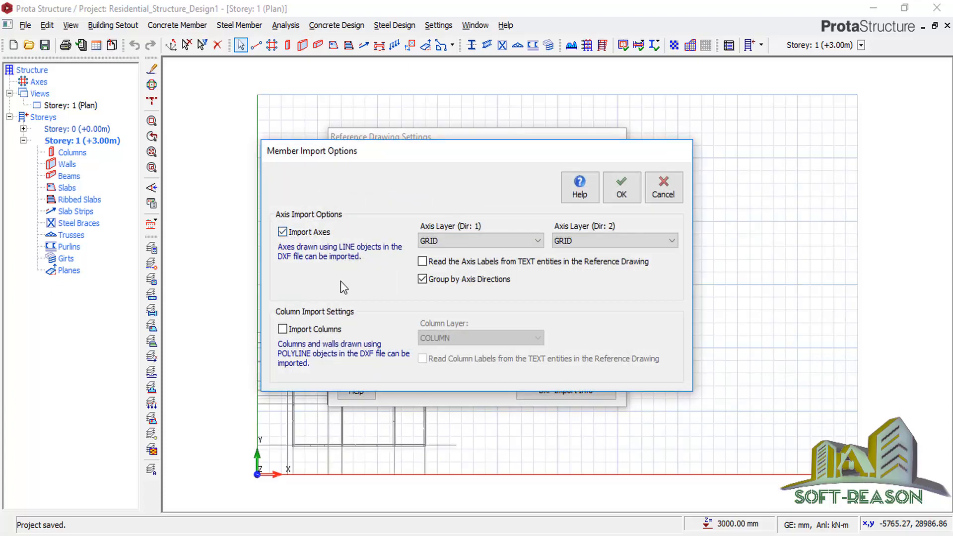
pyautogui.click(282, 329)
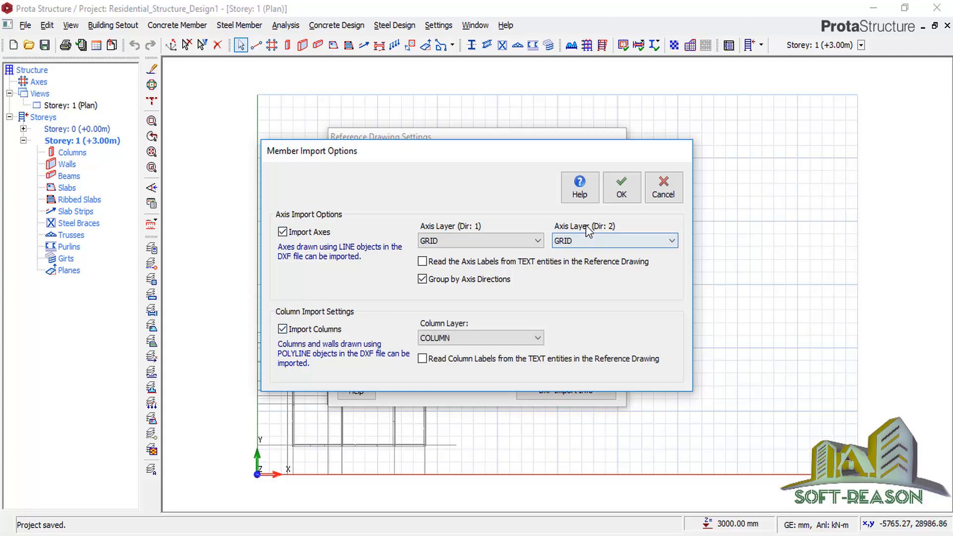
pyautogui.click(620, 187)
pyautogui.click(335, 506)
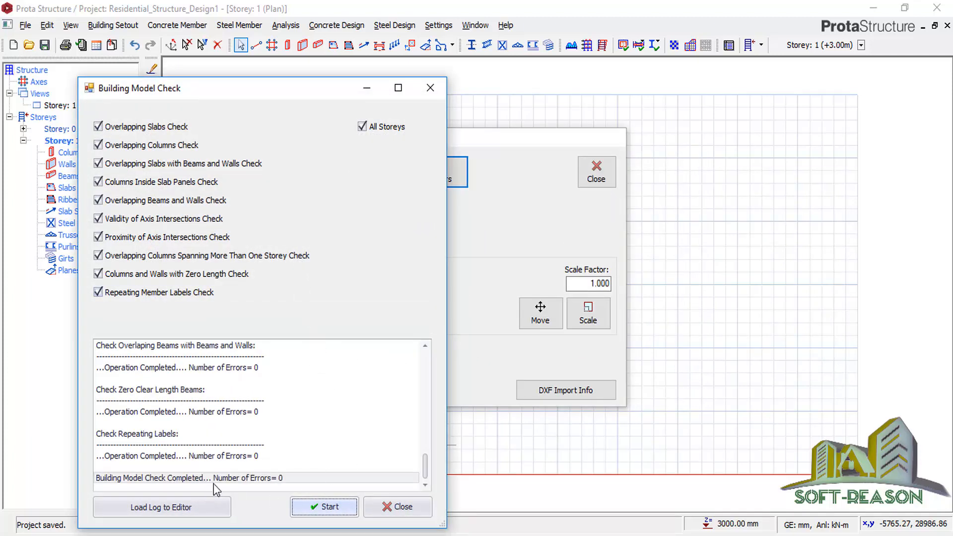
pyautogui.click(402, 507)
pyautogui.click(590, 182)
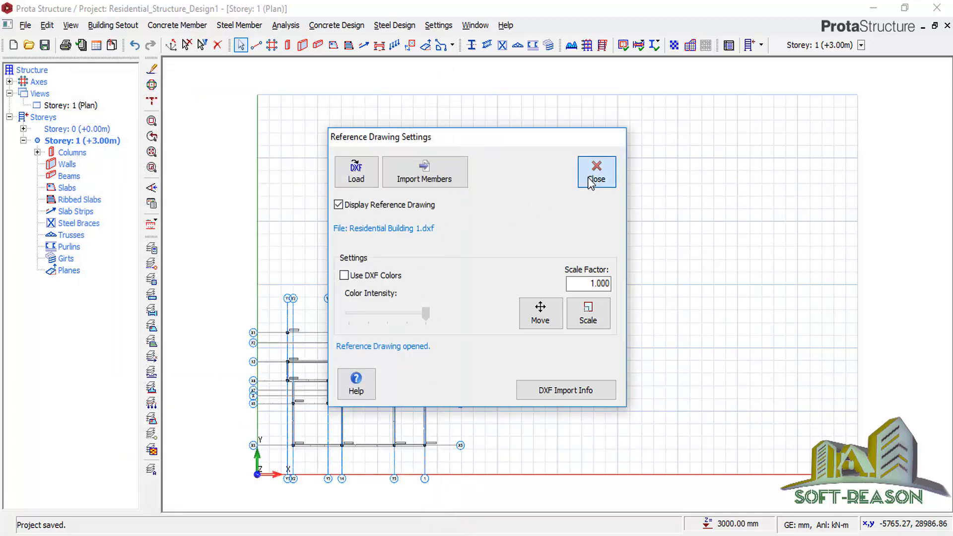
# Zoom around the Storey 1 plan and window-select horizontal axes X1 to X7 and A.
pyautogui.scroll(5, 288, 462)
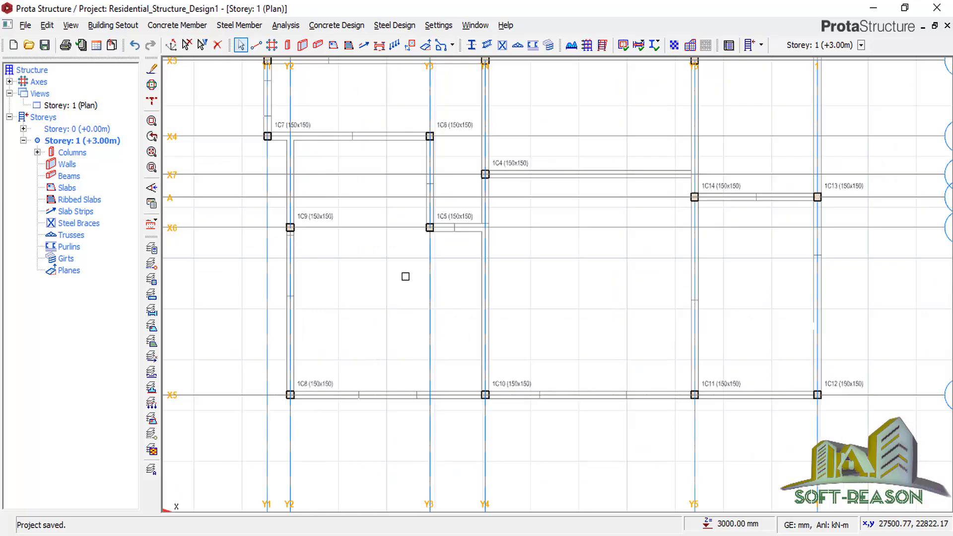
pyautogui.scroll(-4, 549, 327)
pyautogui.scroll(-1, 437, 351)
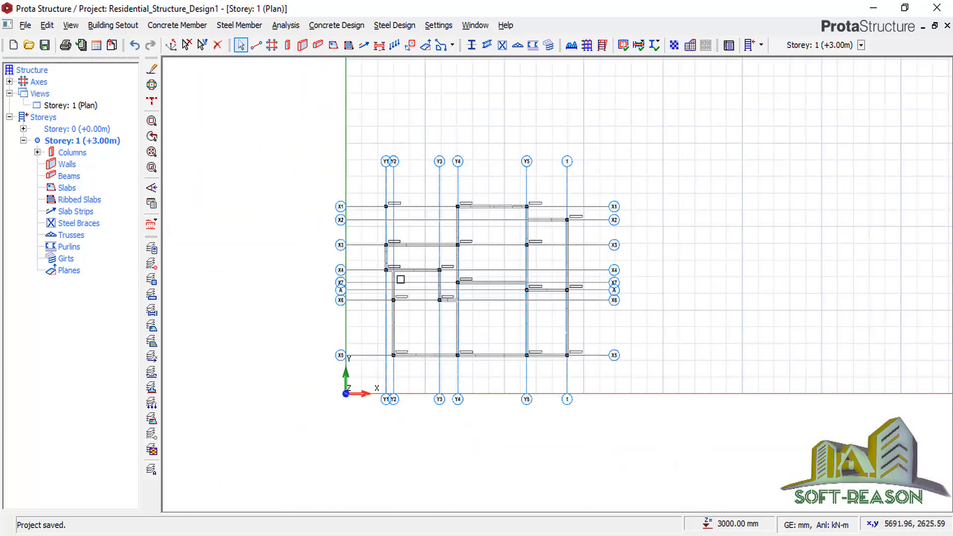
pyautogui.scroll(1, 365, 283)
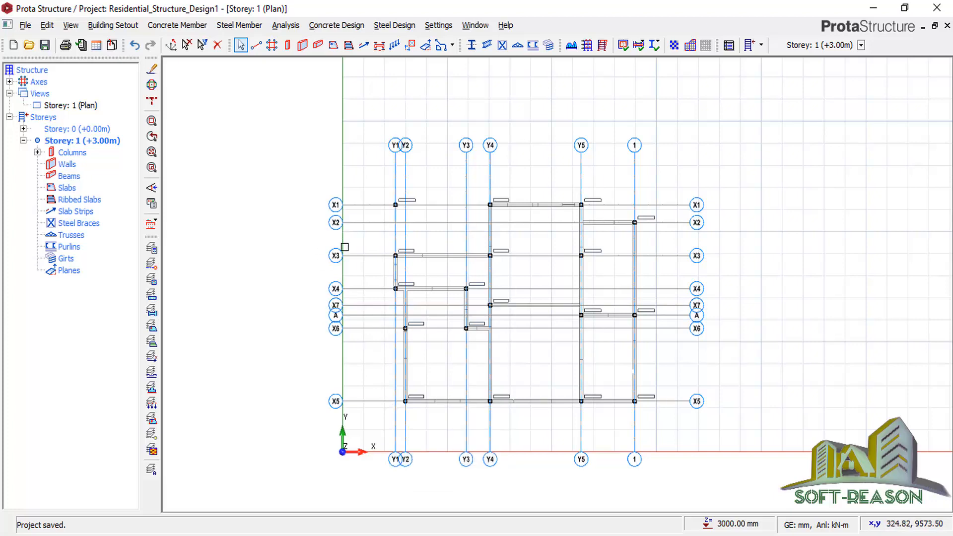
pyautogui.scroll(2, 354, 251)
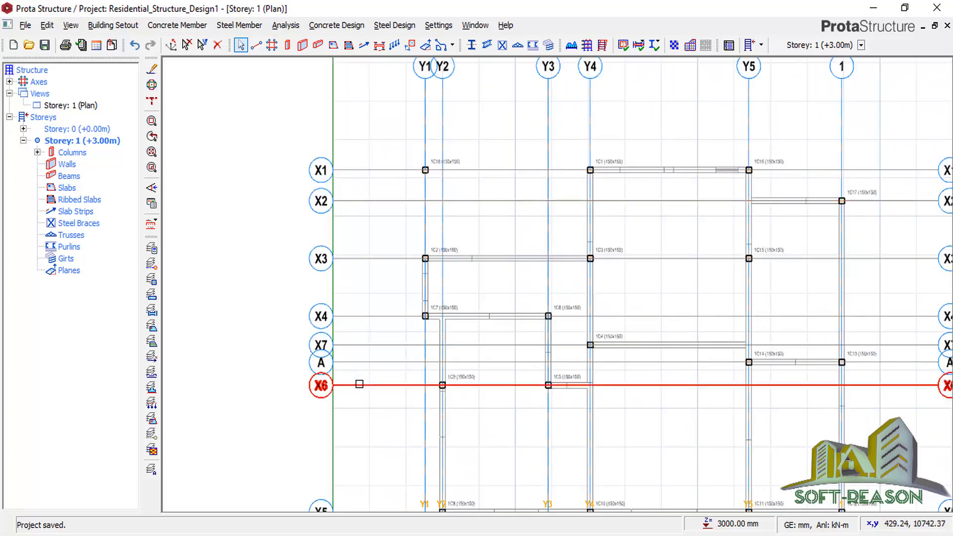
pyautogui.scroll(-1, 331, 405)
pyautogui.scroll(1, 329, 406)
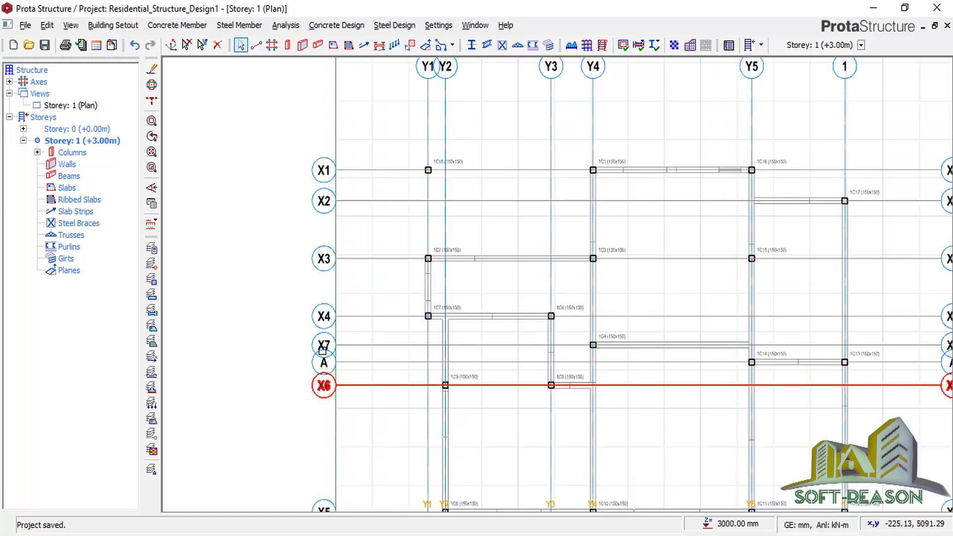
pyautogui.scroll(-1, 322, 235)
pyautogui.scroll(-2, 323, 318)
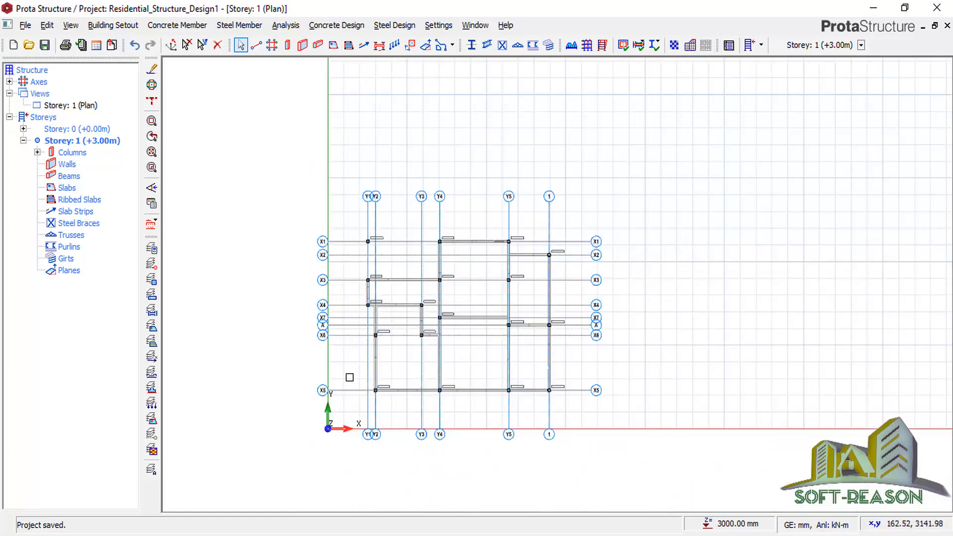
pyautogui.scroll(1, 621, 357)
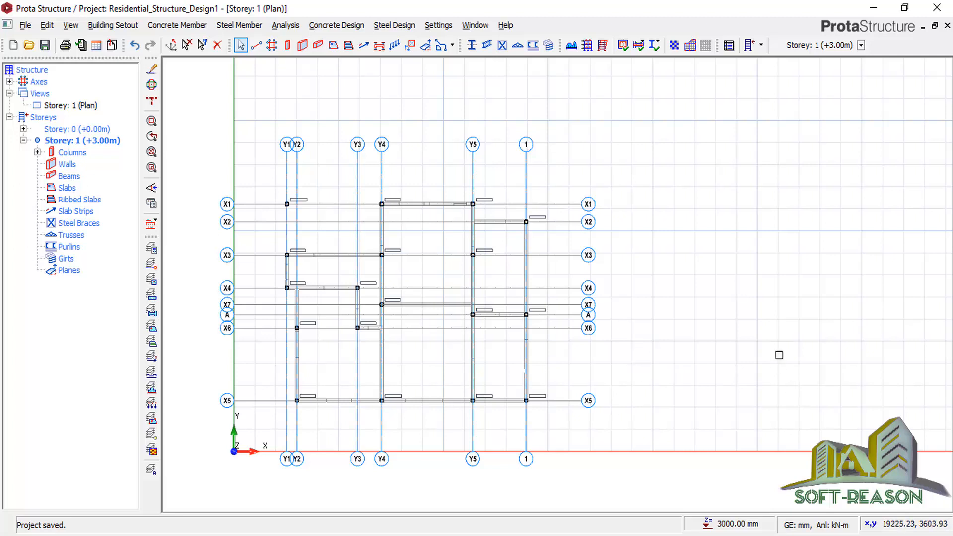
pyautogui.moveTo(619, 166); pyautogui.dragTo(576, 416)
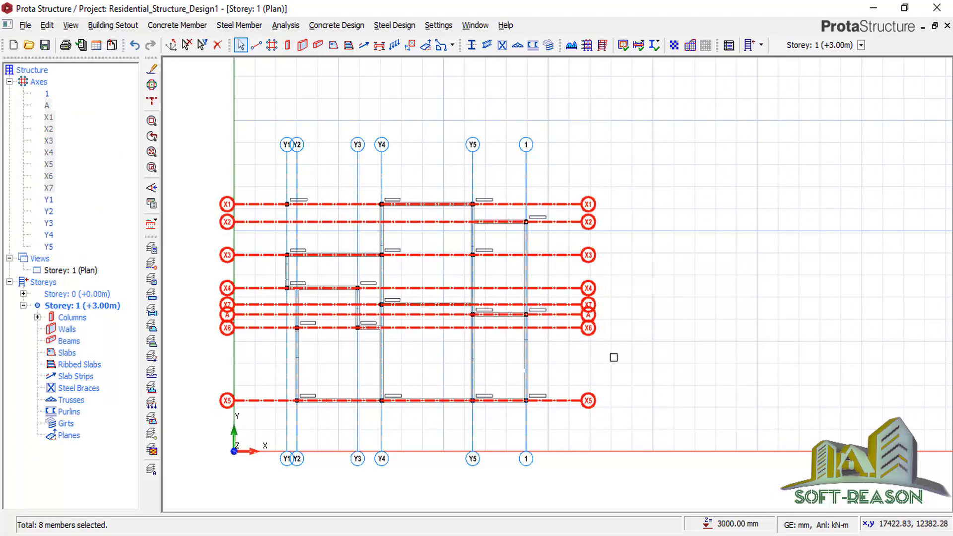
# Open the axis table for the selected axes and relabel A, X5 and X6 as C, A and B.
pyautogui.rightClick(675, 158)
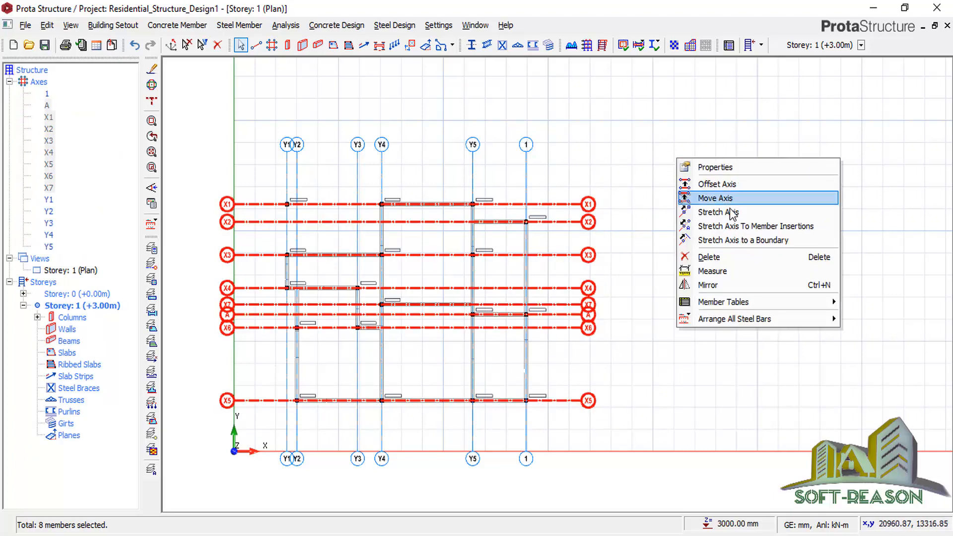
pyautogui.click(715, 167)
pyautogui.moveTo(578, 218)
pyautogui.mouseDown()
pyautogui.moveTo(827, 210)
pyautogui.moveTo(864, 172)
pyautogui.moveTo(912, 169)
pyautogui.moveTo(886, 180)
pyautogui.mouseUp()
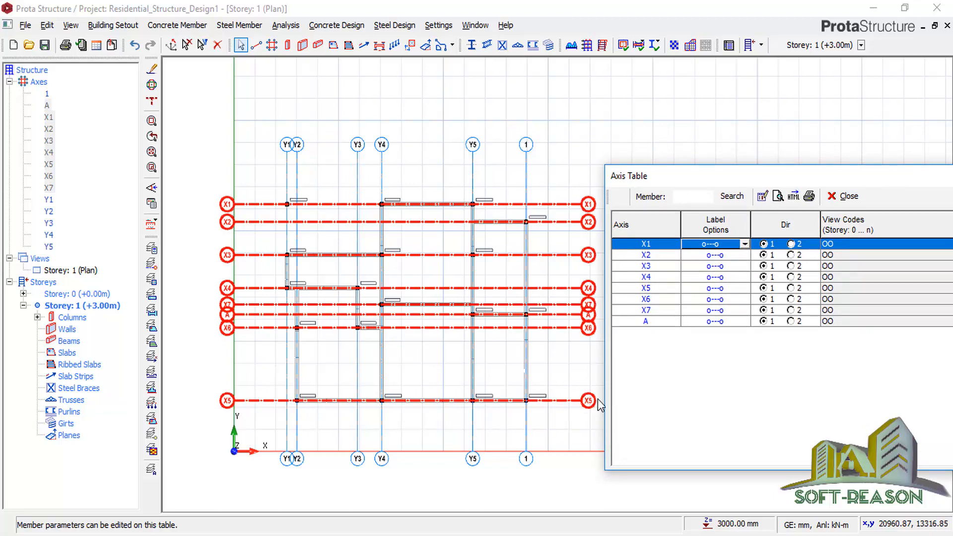
pyautogui.click(651, 321)
pyautogui.click(647, 322)
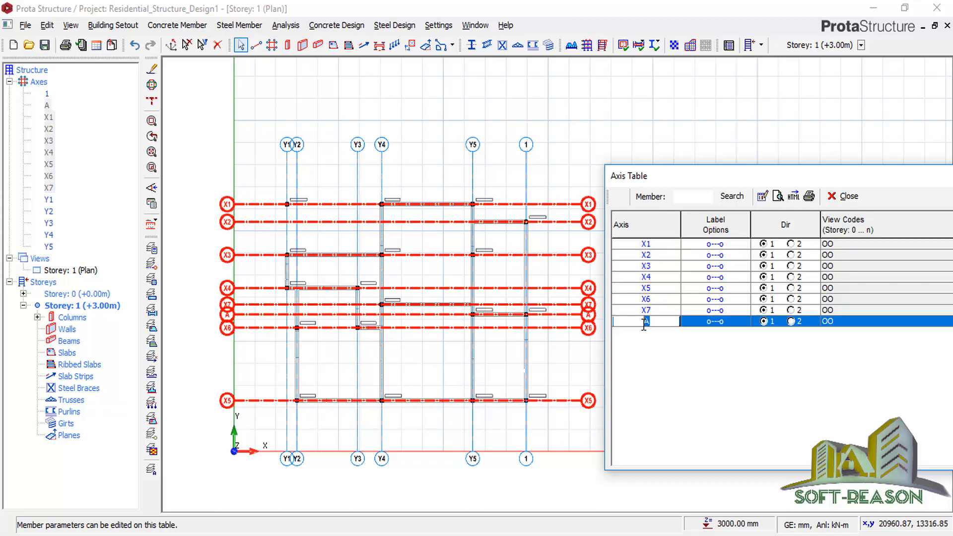
pyautogui.write('C')
pyautogui.click(652, 289)
pyautogui.click(652, 288)
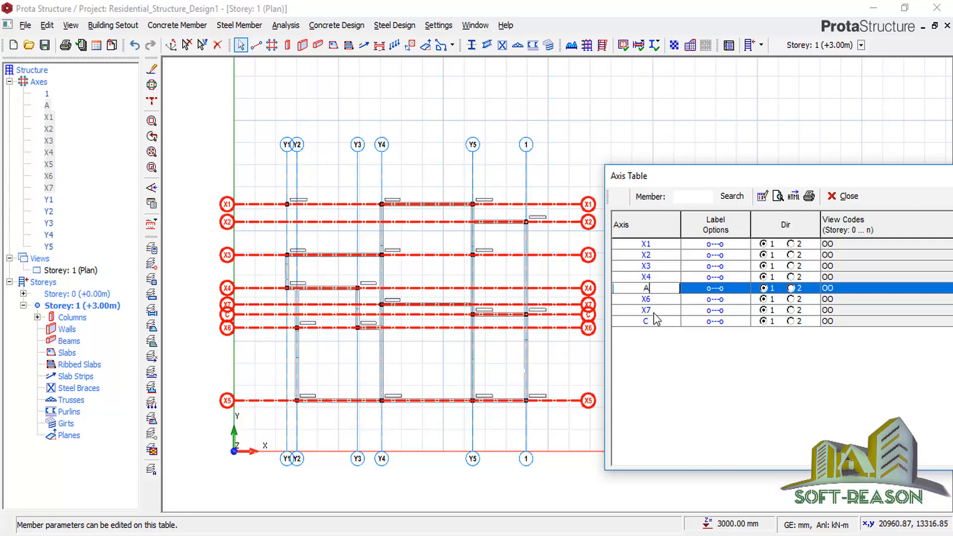
pyautogui.write('A')
pyautogui.click(652, 299)
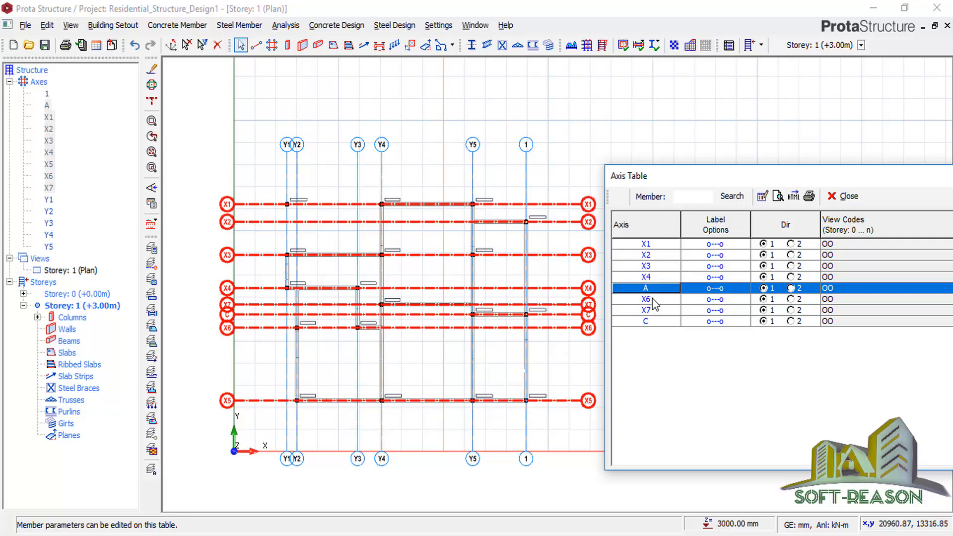
pyautogui.click(652, 299)
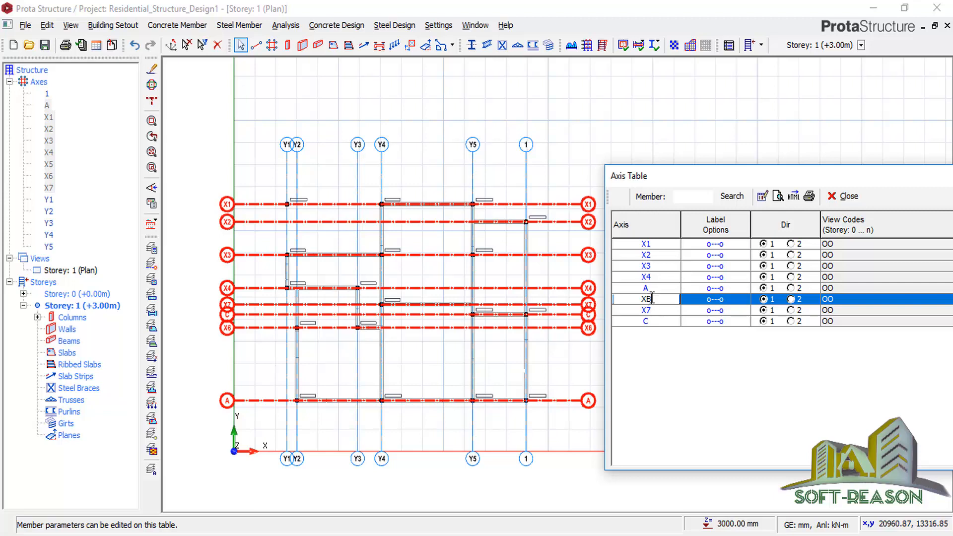
pyautogui.moveTo(653, 299); pyautogui.dragTo(636, 302)
pyautogui.write('B')
pyautogui.click(659, 309)
# Relabel axes X7, X4 and X3 as D, E and F, and begin editing X2.
pyautogui.doubleClick(641, 313)
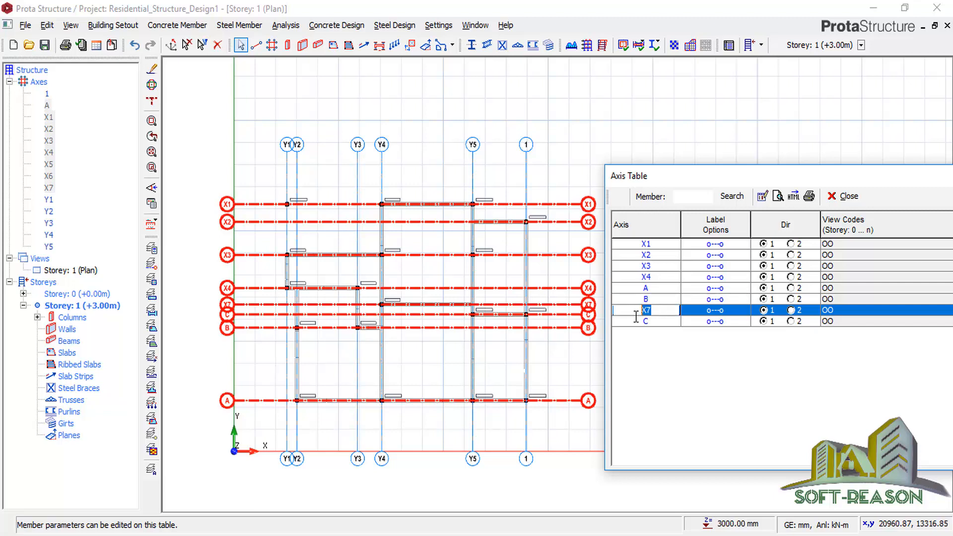
pyautogui.write('D')
pyautogui.click(654, 279)
pyautogui.doubleClick(647, 278)
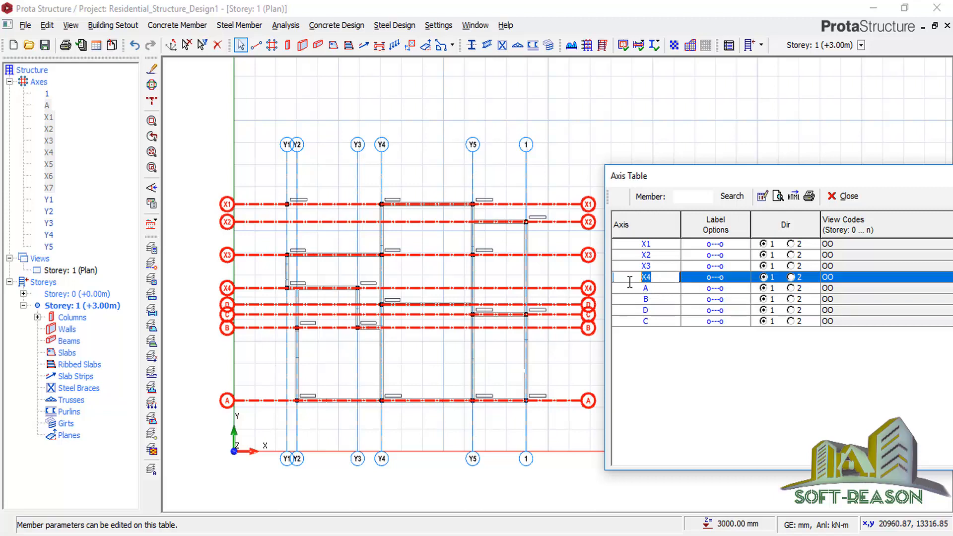
pyautogui.write('E')
pyautogui.click(659, 269)
pyautogui.doubleClick(659, 268)
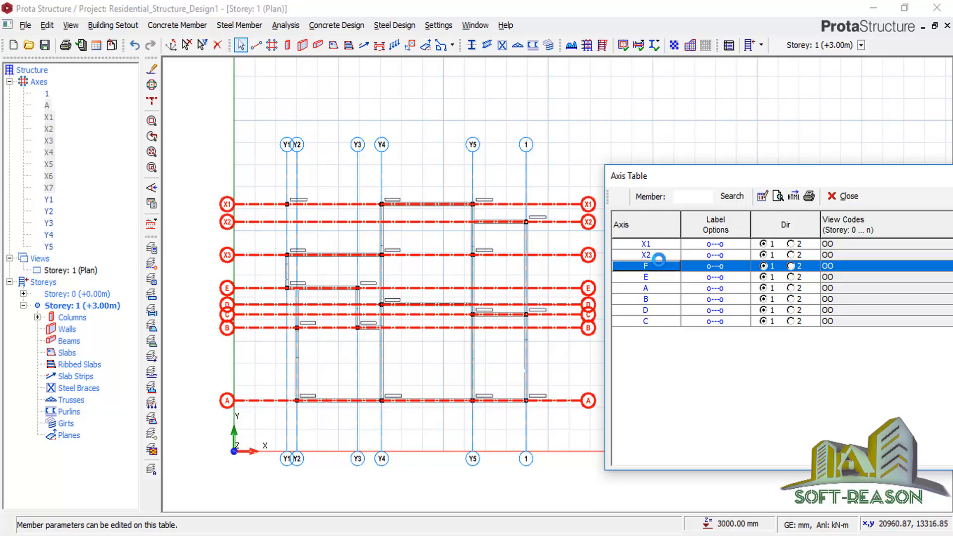
pyautogui.click(656, 255)
pyautogui.doubleClick(656, 254)
pyautogui.click(656, 254)
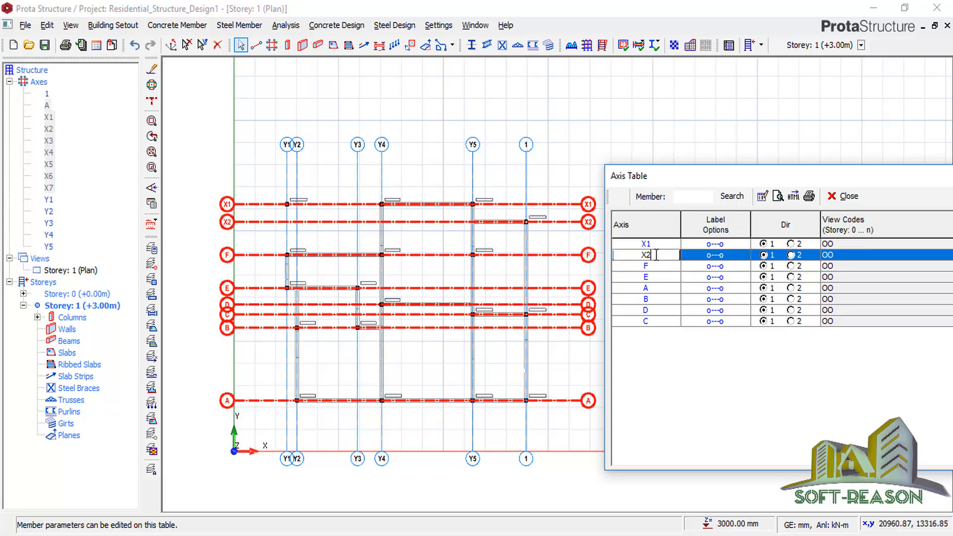
pyautogui.click(660, 244)
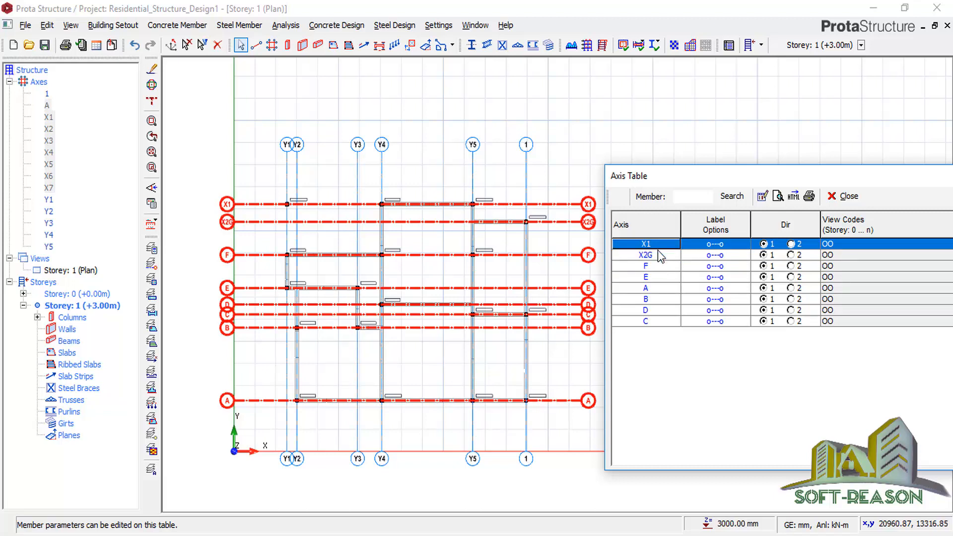
# Correct axis X2 to G, label X1 as H, and close the axis table.
pyautogui.click(660, 256)
pyautogui.click(660, 256)
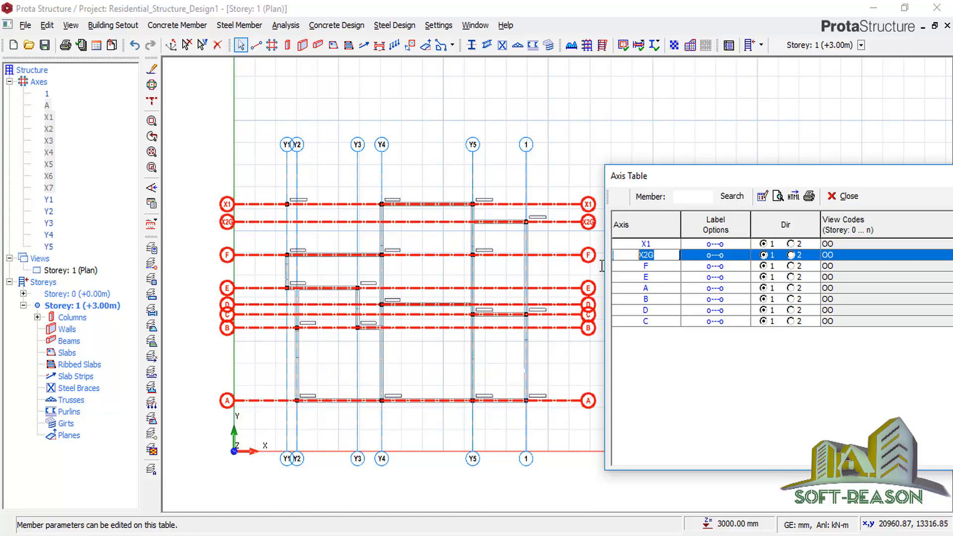
pyautogui.write('G')
pyautogui.click(657, 242)
pyautogui.click(656, 241)
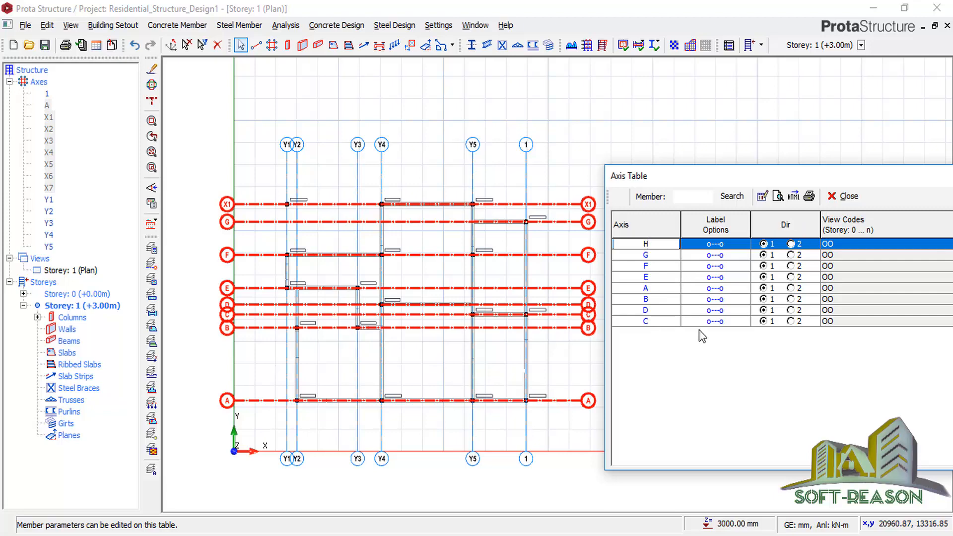
pyautogui.click(653, 277)
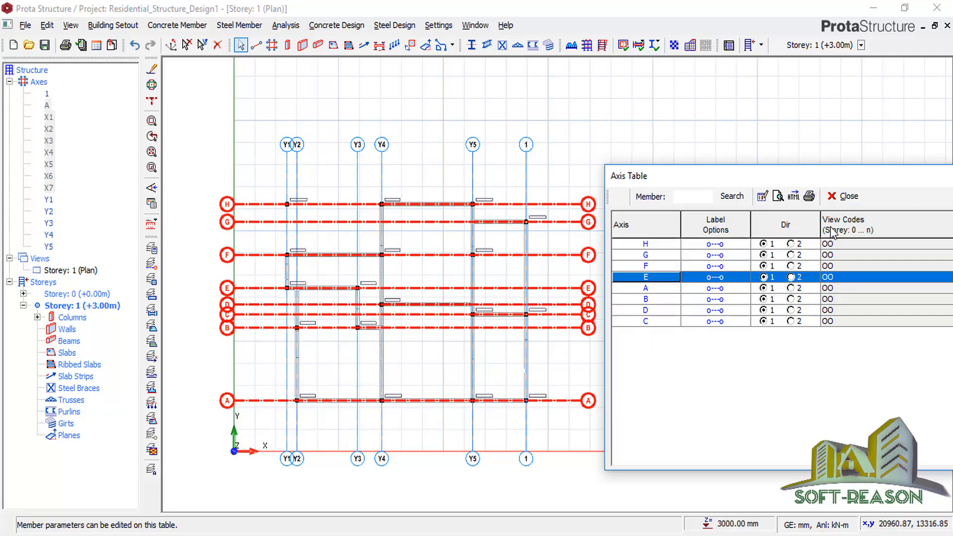
pyautogui.click(843, 196)
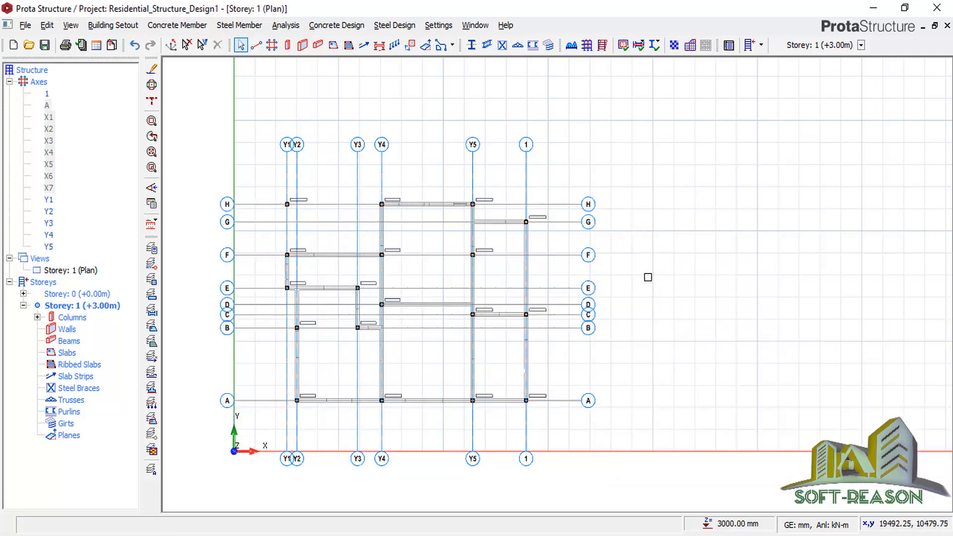
# Window-select the six vertical grid axes and open their Properties table.
pyautogui.scroll(-2, 739, 301)
pyautogui.scroll(2, 627, 282)
pyautogui.scroll(-1, 658, 284)
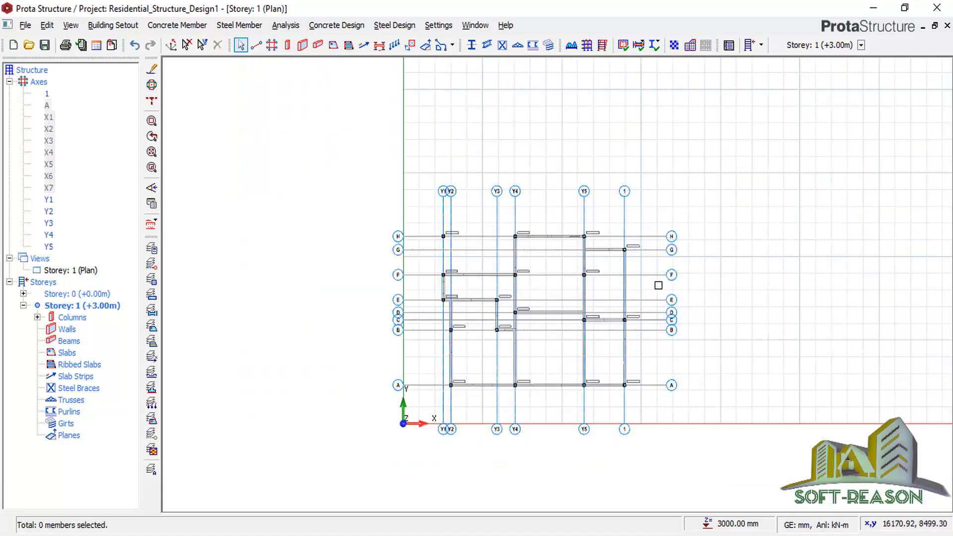
pyautogui.scroll(1, 497, 229)
pyautogui.moveTo(696, 144); pyautogui.dragTo(401, 201)
pyautogui.scroll(2, 430, 234)
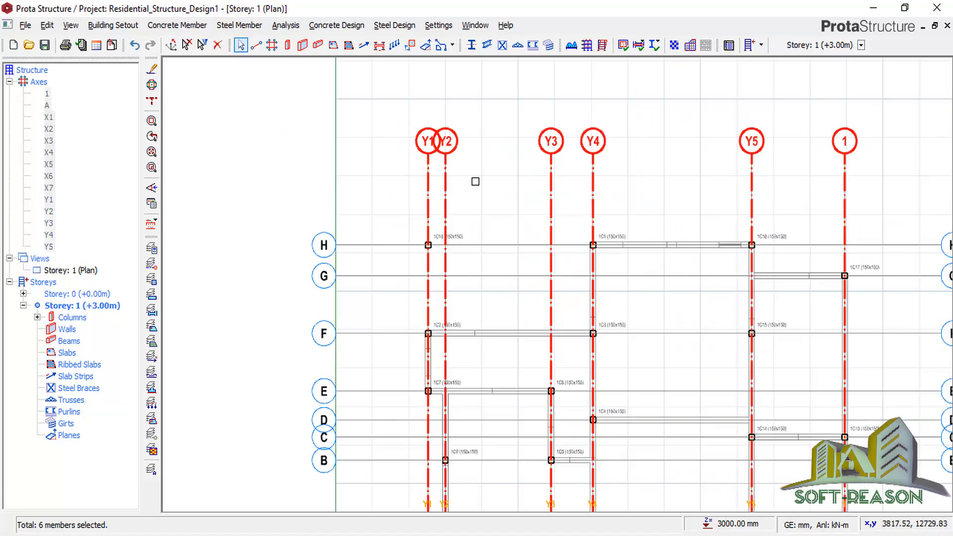
pyautogui.scroll(-1, 447, 273)
pyautogui.rightClick(597, 144)
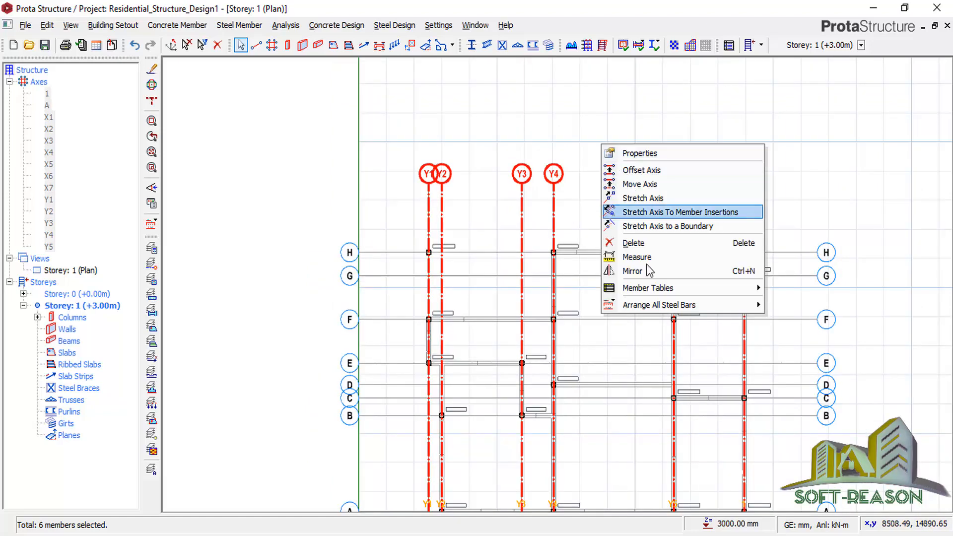
pyautogui.click(631, 155)
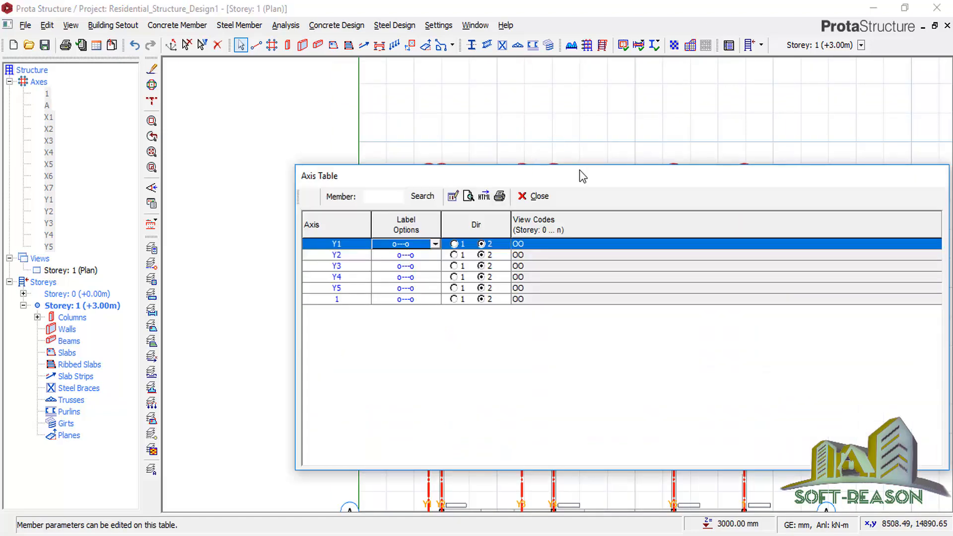
pyautogui.moveTo(579, 176); pyautogui.dragTo(580, 240)
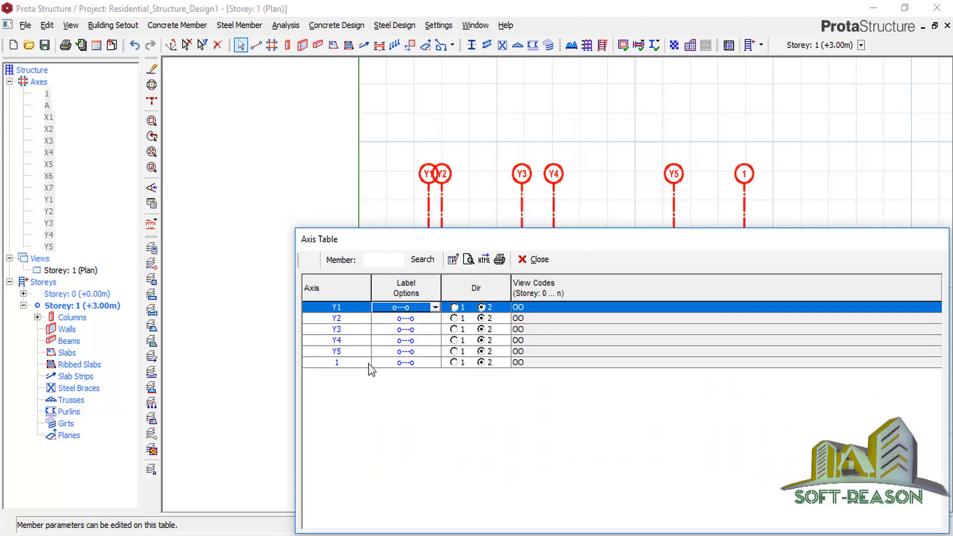
# Relabel the three rightmost vertical axes as 6, 5 and 4.
pyautogui.click(341, 364)
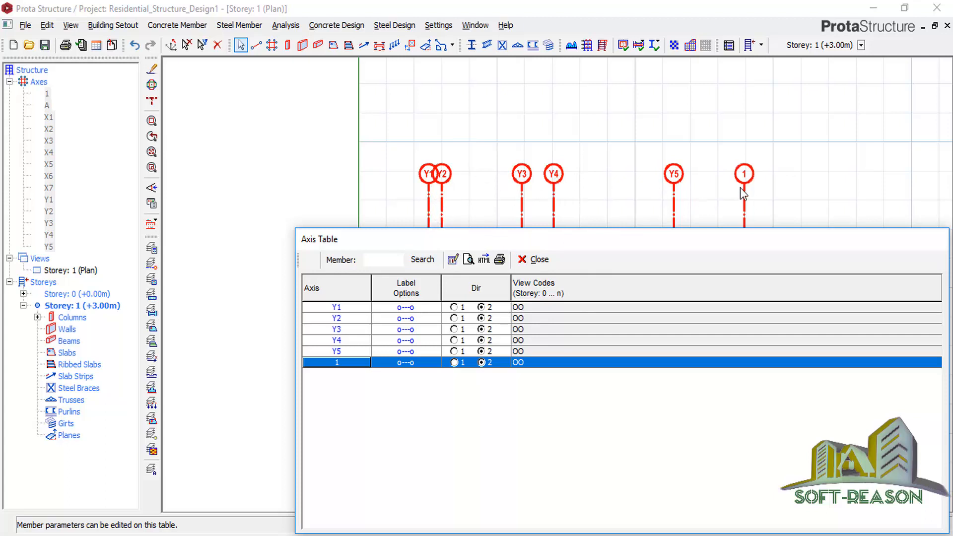
pyautogui.click(338, 362)
pyautogui.moveTo(339, 361); pyautogui.dragTo(331, 363)
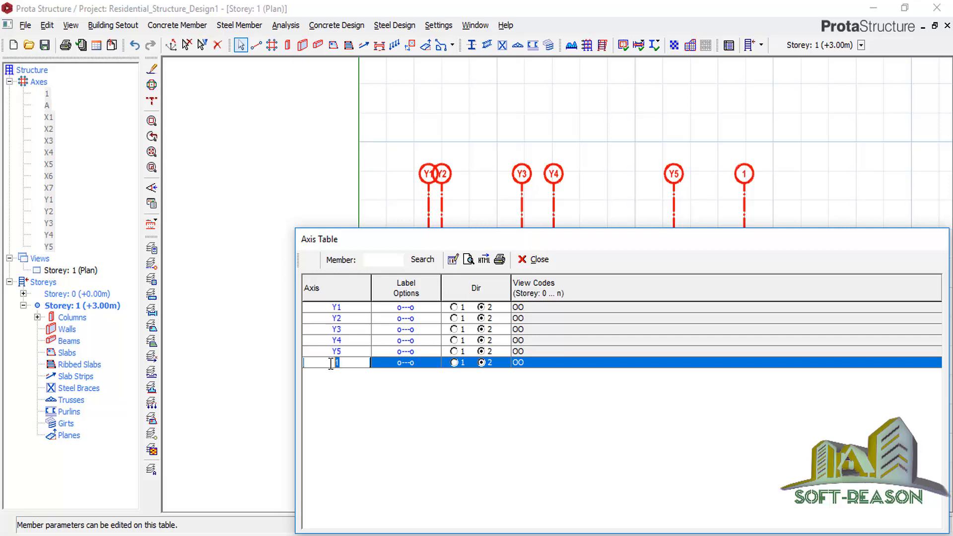
pyautogui.write('6')
pyautogui.click(348, 352)
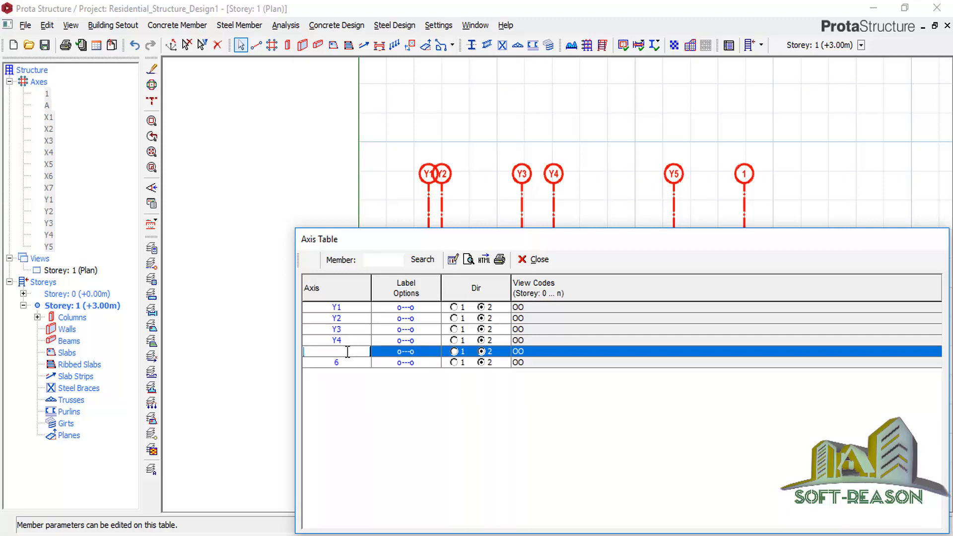
pyautogui.moveTo(347, 351); pyautogui.dragTo(312, 353)
pyautogui.click(347, 340)
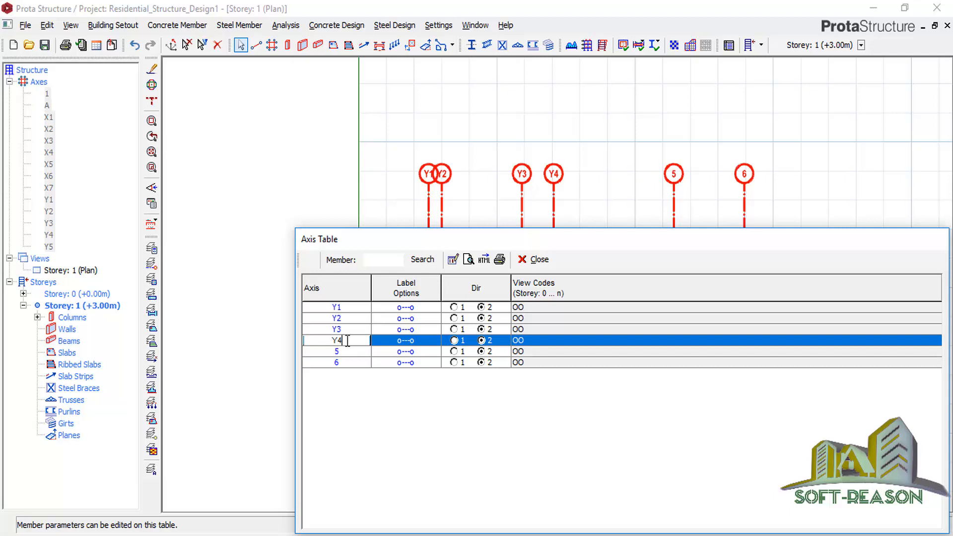
pyautogui.moveTo(346, 341); pyautogui.dragTo(329, 352)
# Relabel axes Y3, Y2 and Y1 as 3, 2 and 1, then close the axis table.
pyautogui.click(352, 330)
pyautogui.click(350, 330)
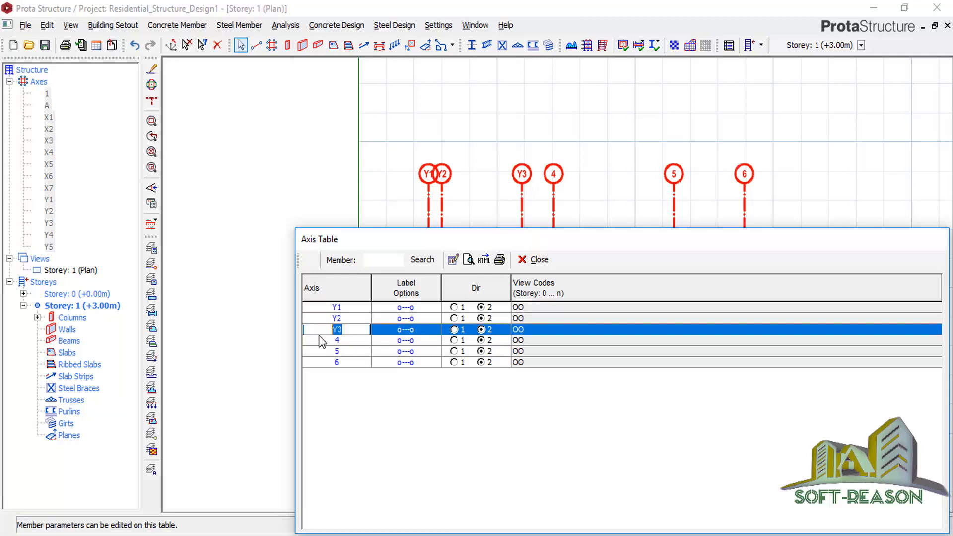
pyautogui.doubleClick(351, 318)
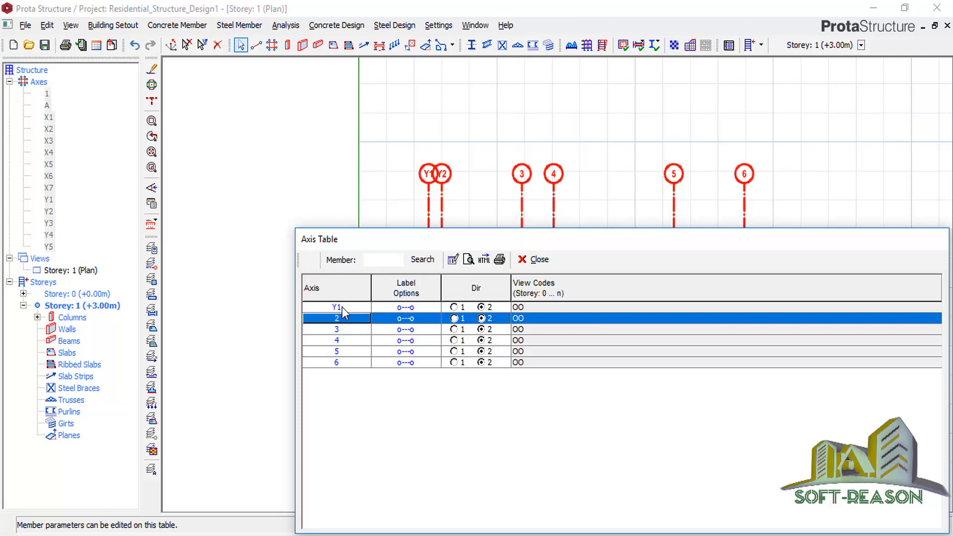
pyautogui.click(342, 307)
pyautogui.click(342, 306)
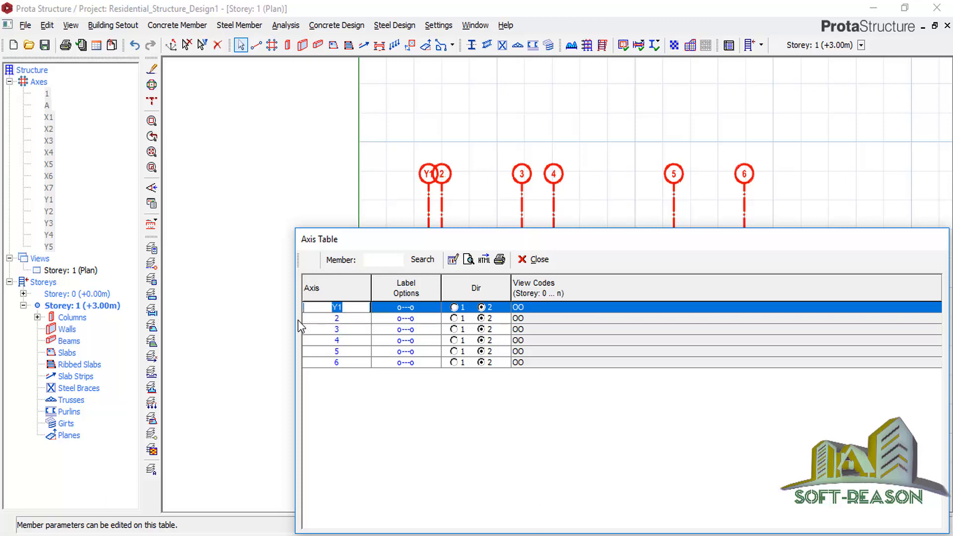
pyautogui.write('1')
pyautogui.click(364, 331)
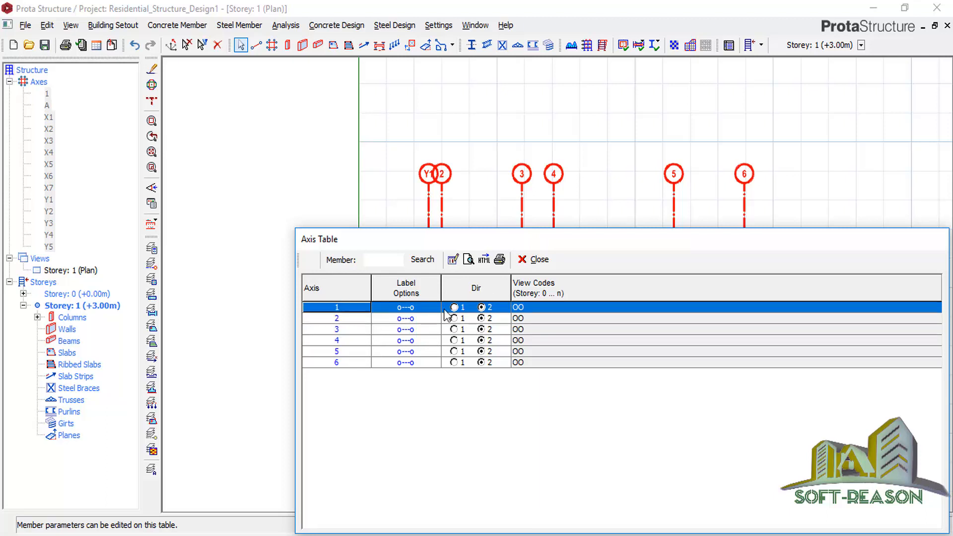
pyautogui.click(539, 259)
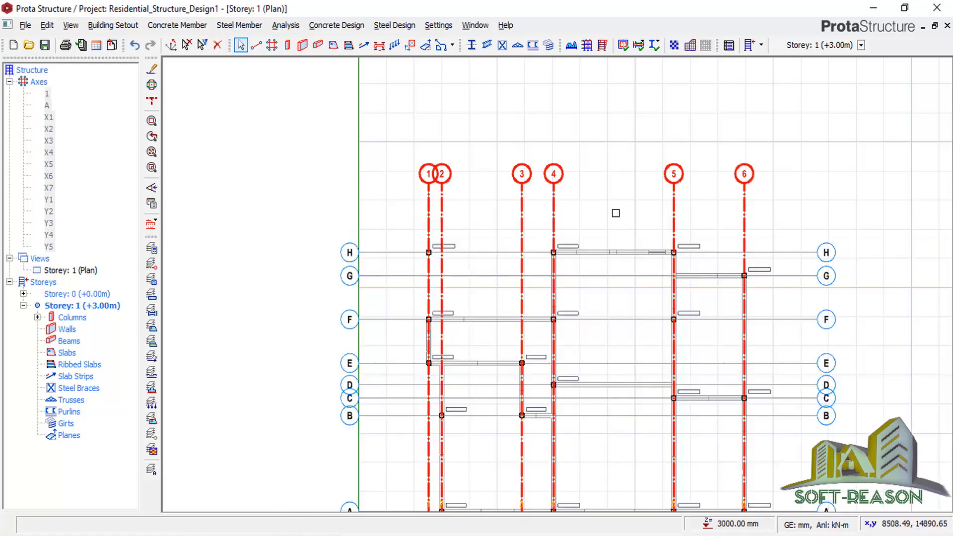
# Select storey 1 columns 1C1 through the last column in the Columns tree and bring up their context menu.
pyautogui.scroll(2, 613, 219)
pyautogui.scroll(-4, 570, 318)
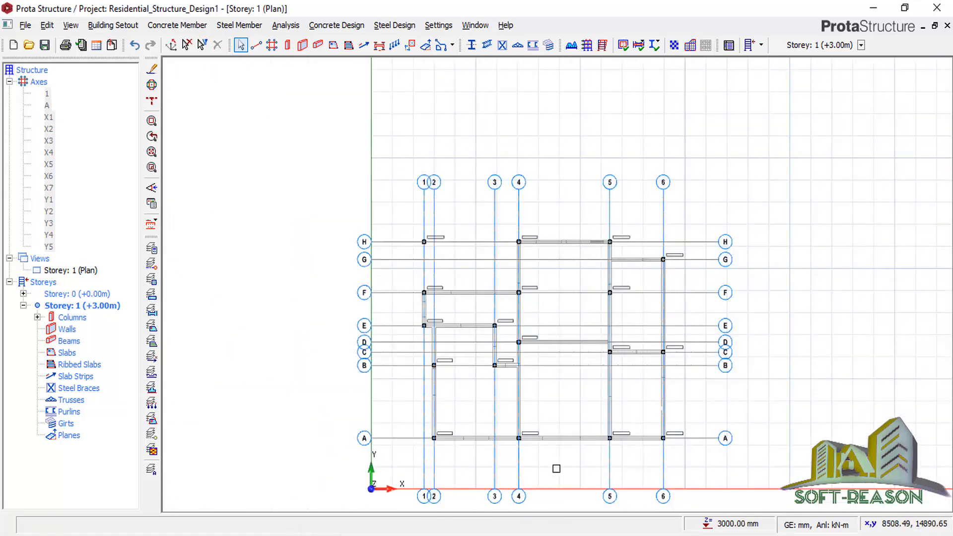
pyautogui.scroll(4, 485, 385)
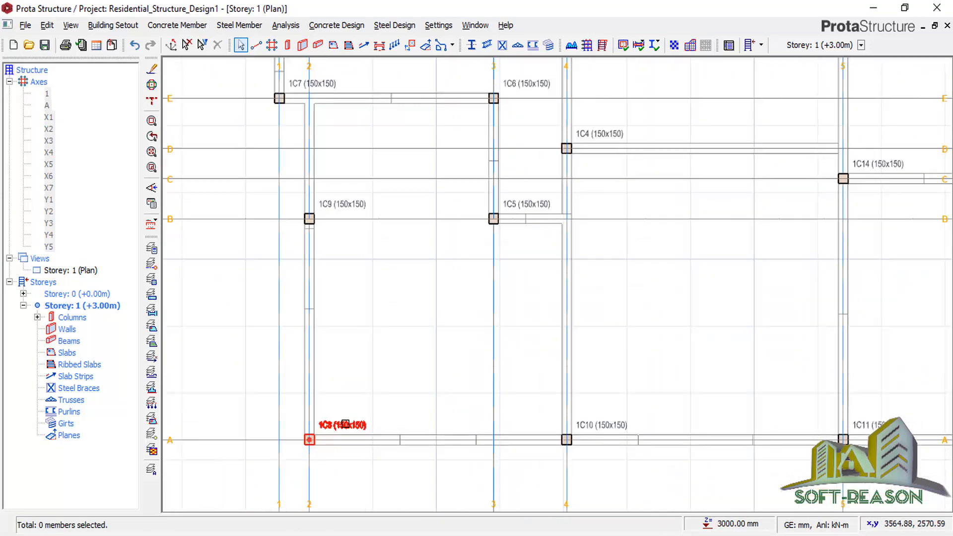
pyautogui.click(346, 423)
pyautogui.scroll(3, 343, 445)
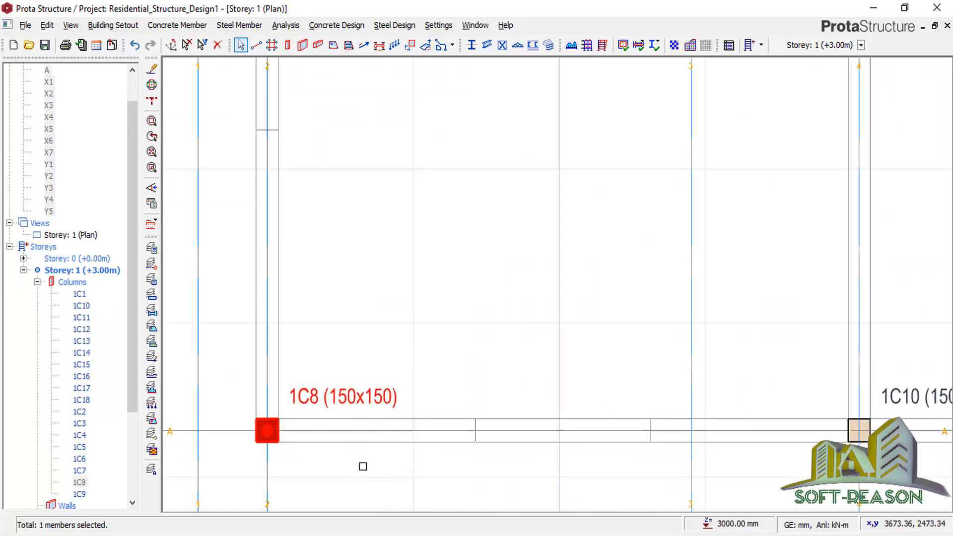
pyautogui.scroll(-6, 363, 466)
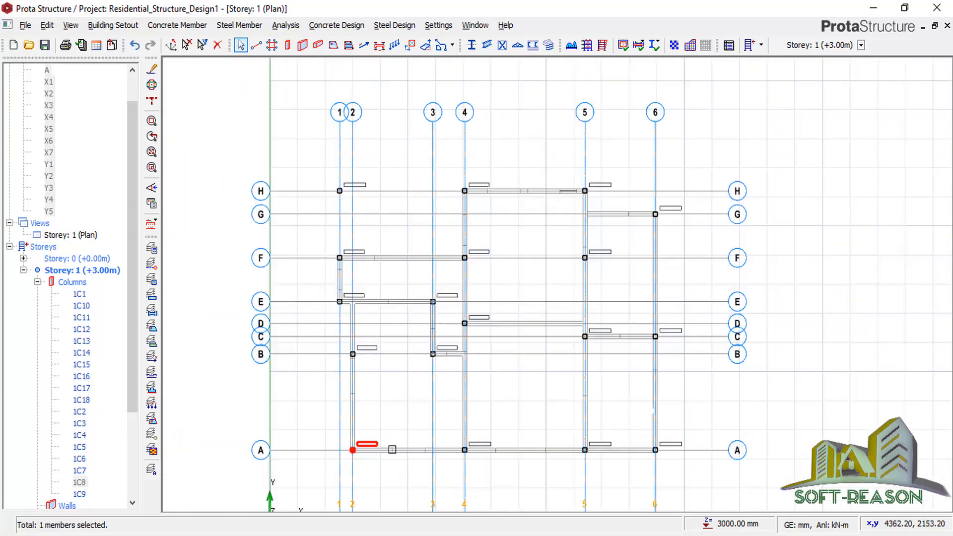
pyautogui.scroll(-1, 445, 392)
pyautogui.scroll(-1, 516, 348)
pyautogui.scroll(1, 431, 431)
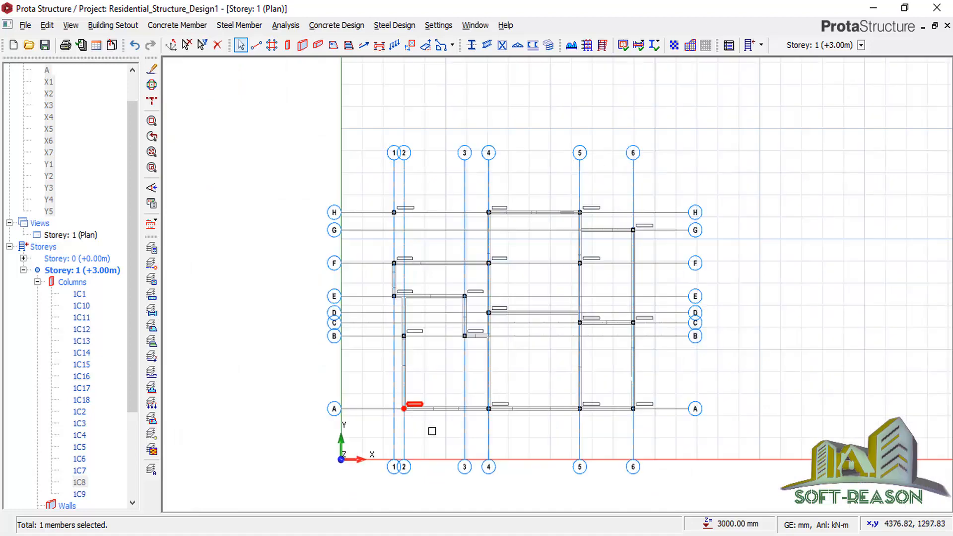
pyautogui.scroll(1, 420, 406)
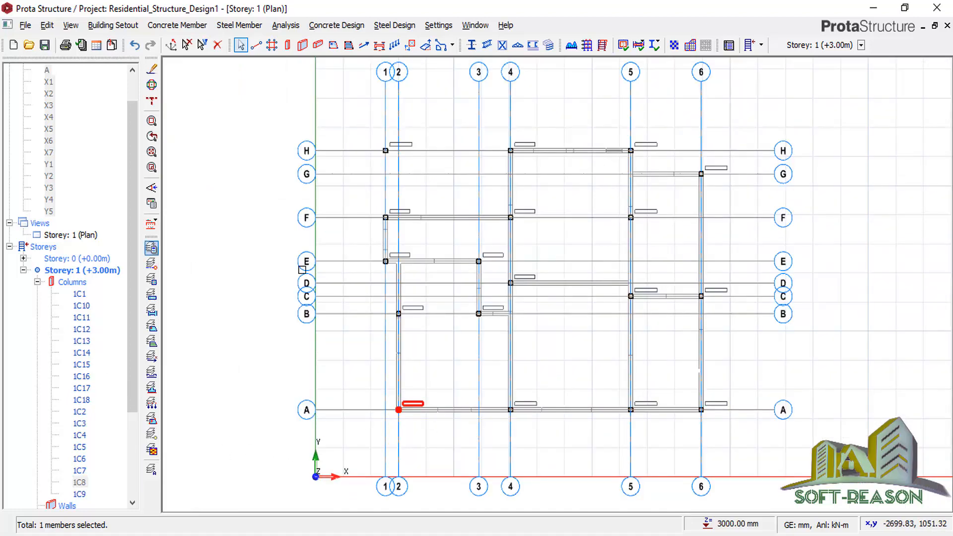
pyautogui.click(77, 295)
pyautogui.scroll(-3, 135, 252)
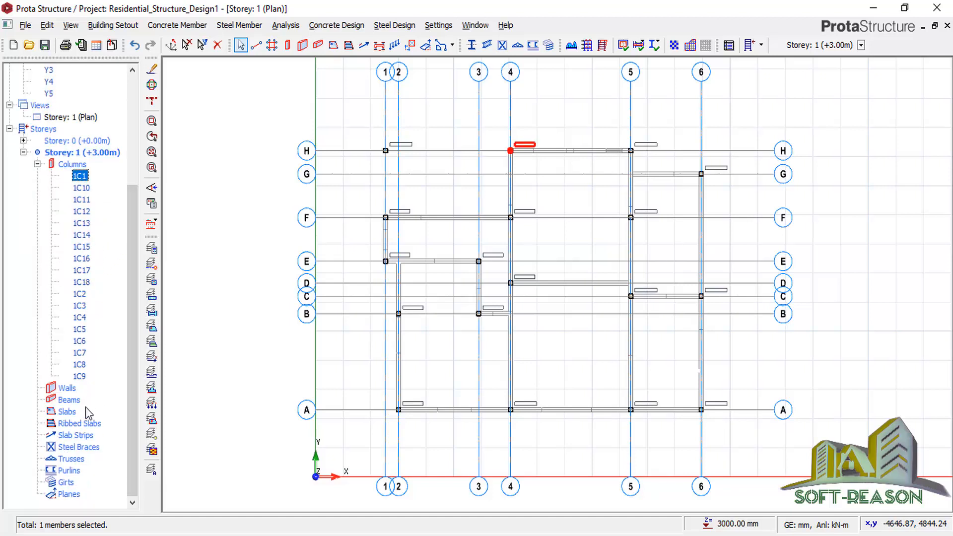
pyautogui.keyDown('shift'); pyautogui.click(75, 377); pyautogui.keyUp('shift')
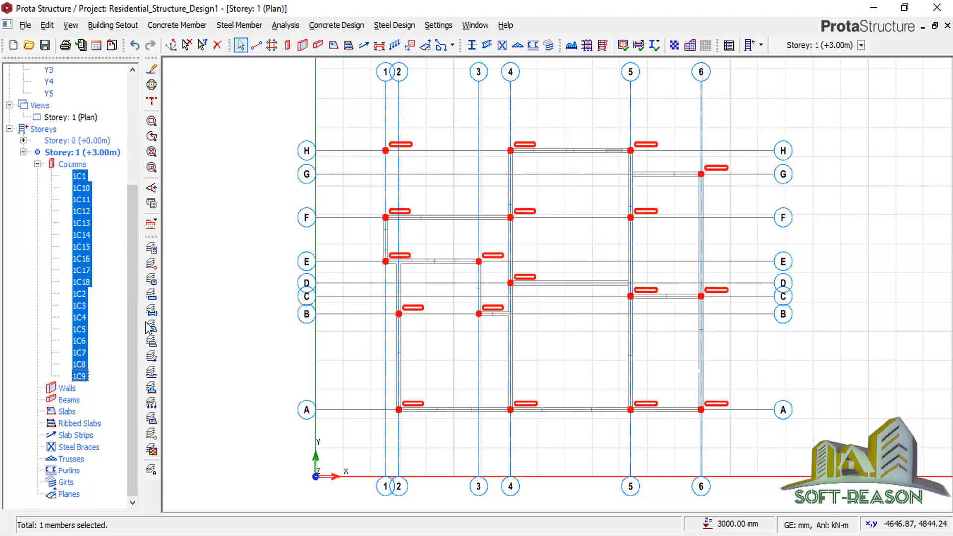
pyautogui.rightClick(263, 225)
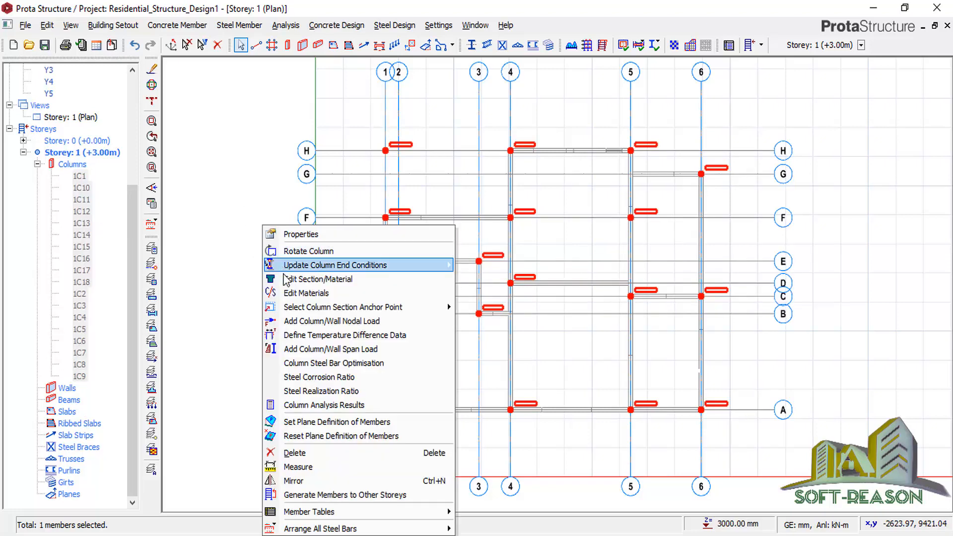
# In the Column Table, set b1 and b2 to 225 mm for all storey 1 columns.
pyautogui.click(300, 235)
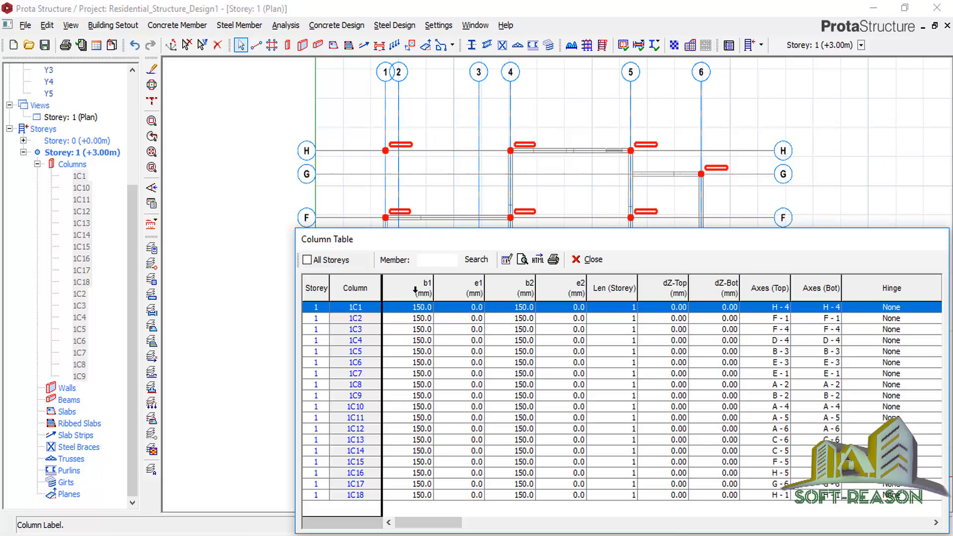
pyautogui.click(412, 284)
pyautogui.click(506, 260)
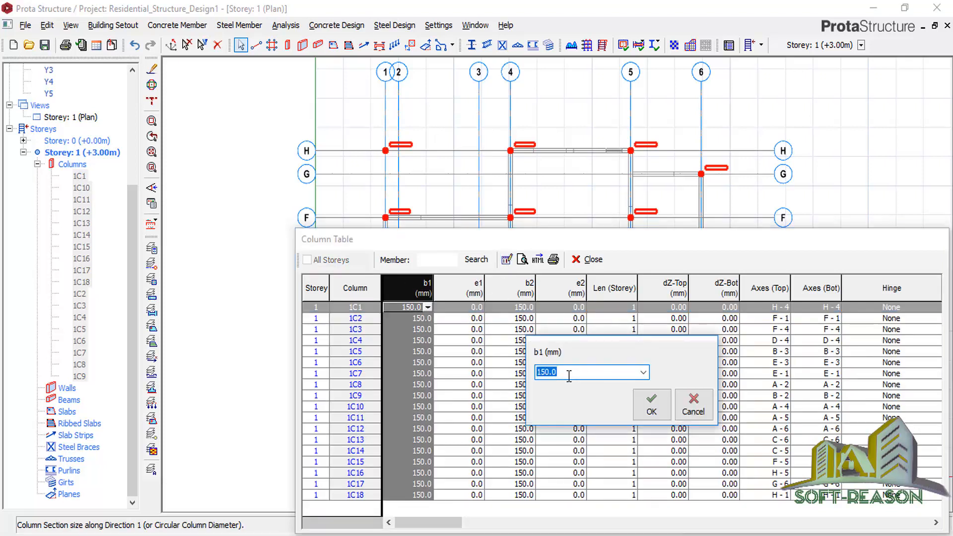
pyautogui.click(650, 405)
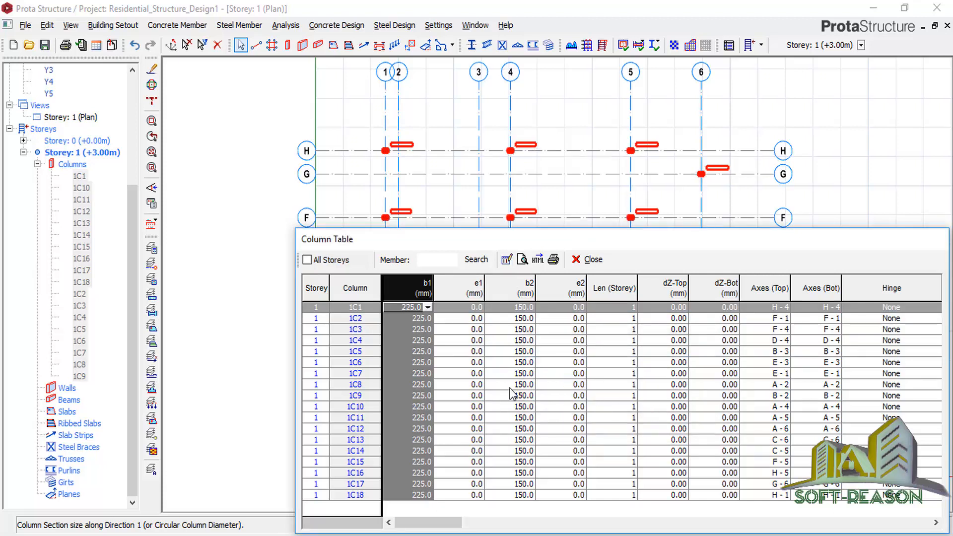
pyautogui.click(514, 287)
pyautogui.click(506, 260)
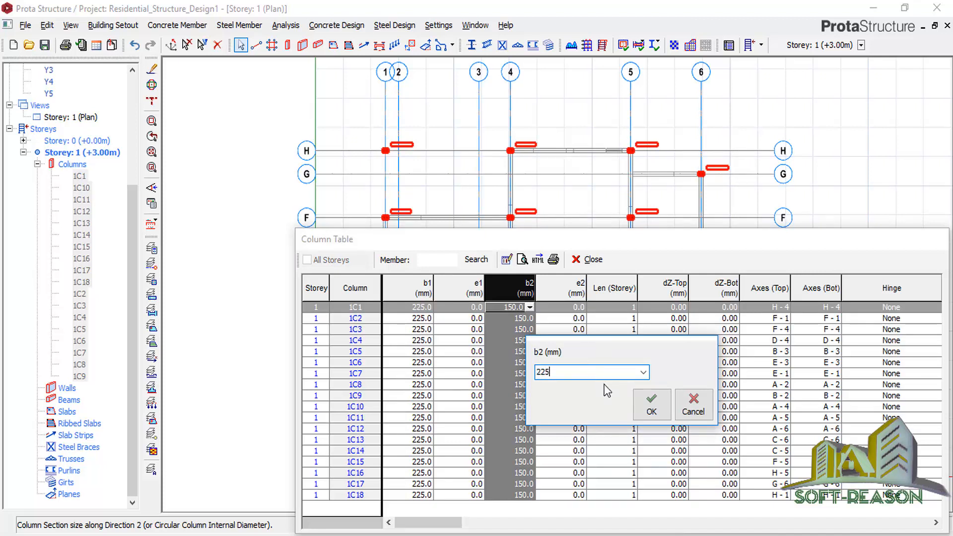
pyautogui.click(650, 408)
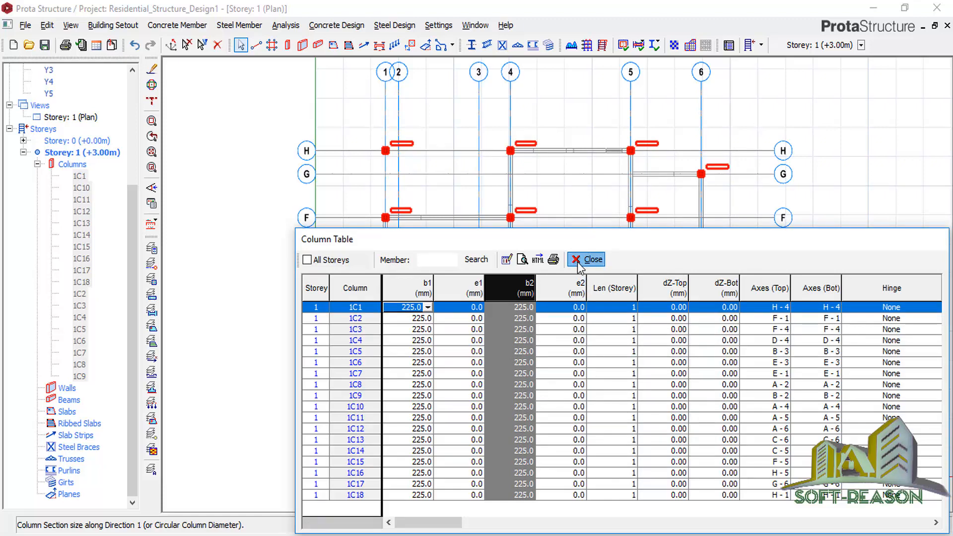
pyautogui.click(588, 259)
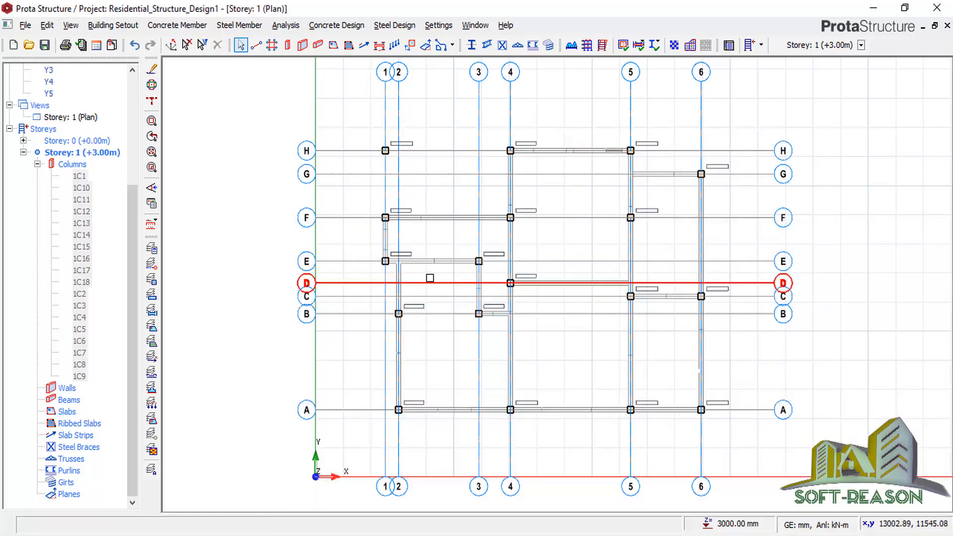
# Activate the Beam tool with width b 225 mm and h-Bot 450 mm.
pyautogui.scroll(1, 429, 277)
pyautogui.scroll(-1, 421, 249)
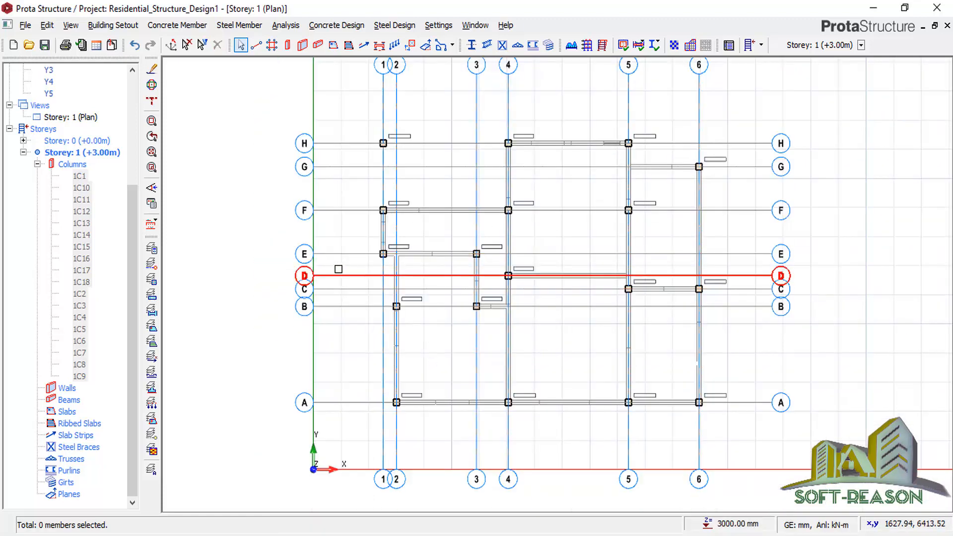
pyautogui.click(318, 48)
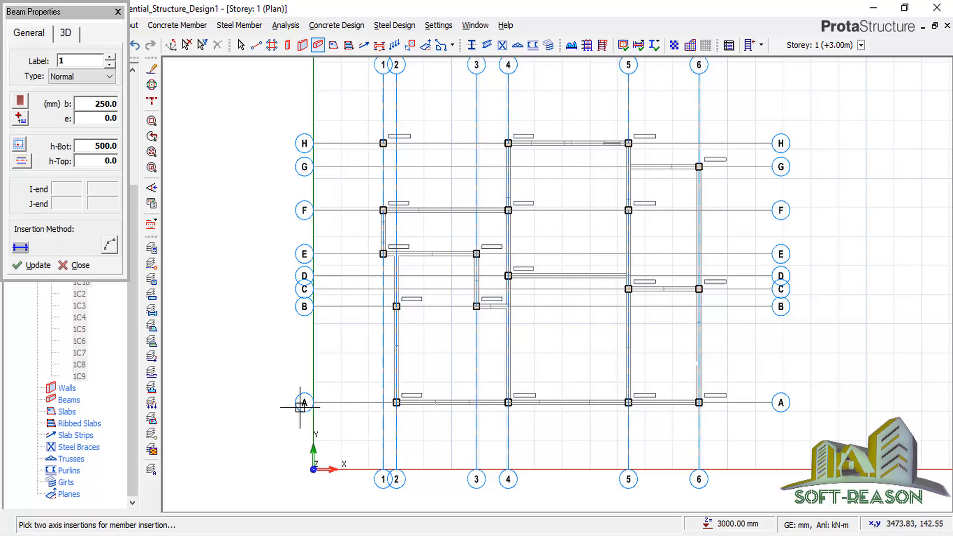
pyautogui.click(99, 105)
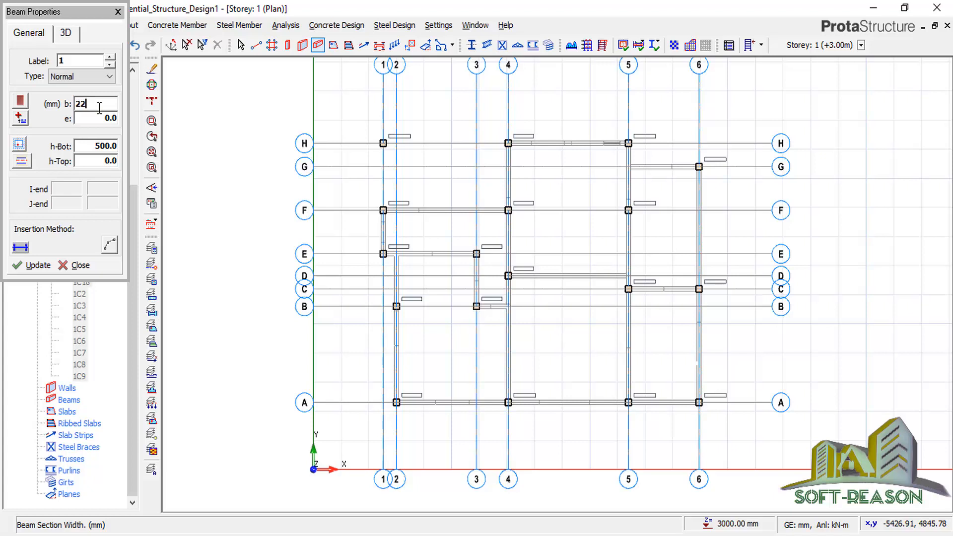
pyautogui.click(103, 148)
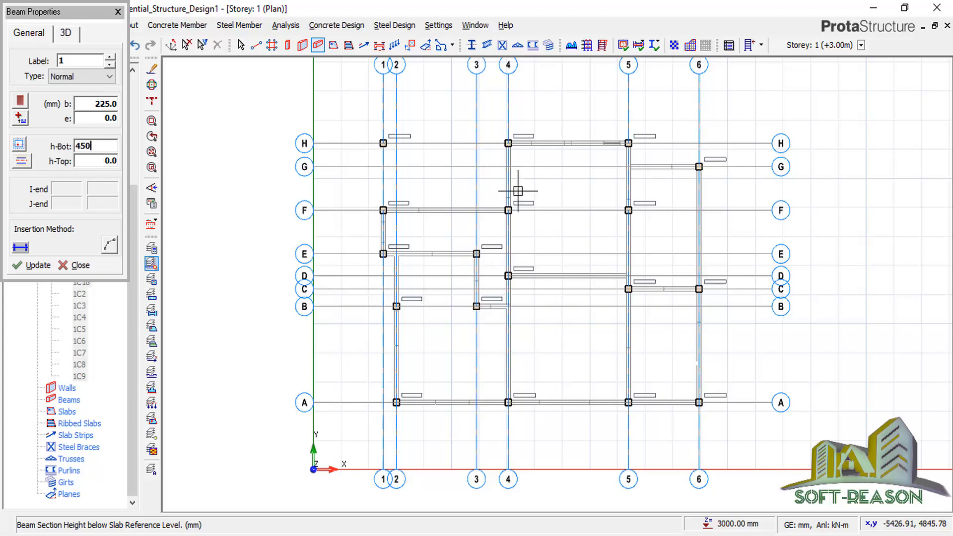
# Chain beams H1–H5–A5–A6–G6–G5, then add beam 1B10 from C6 to C5.
pyautogui.click(383, 143)
pyautogui.click(629, 143)
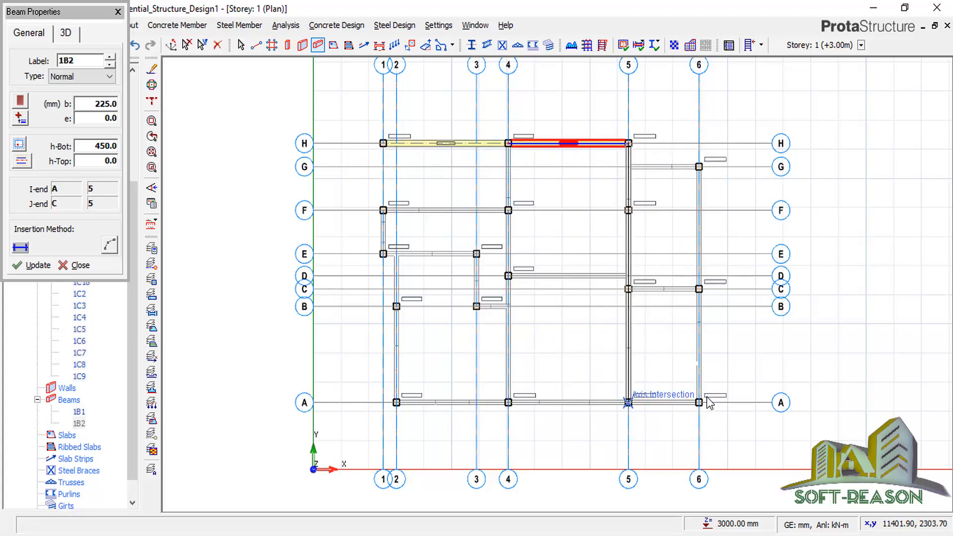
pyautogui.click(629, 402)
pyautogui.click(699, 402)
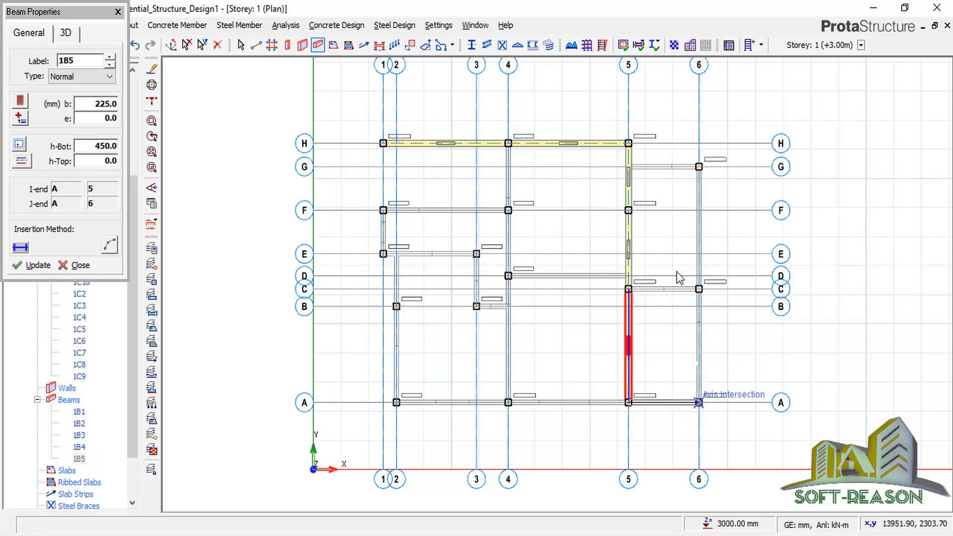
pyautogui.click(698, 166)
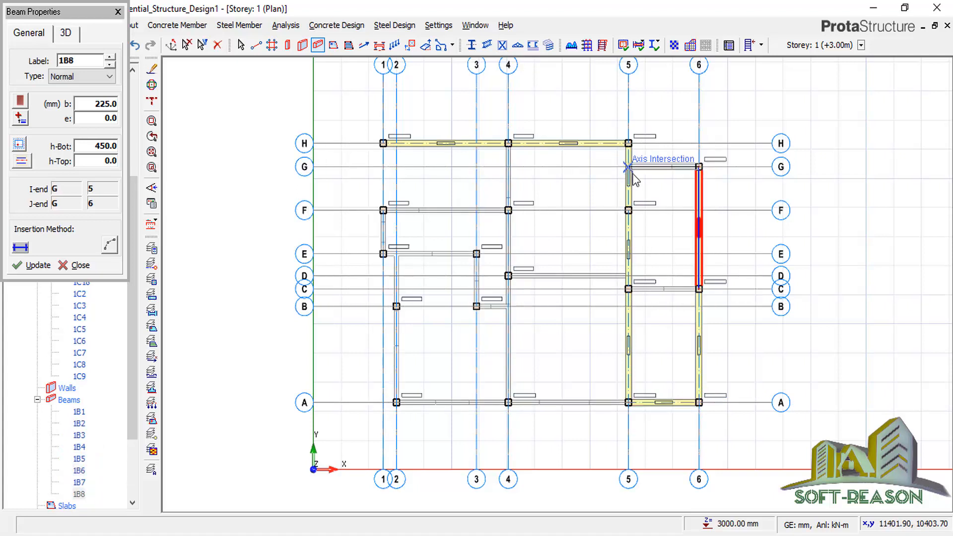
pyautogui.click(630, 167)
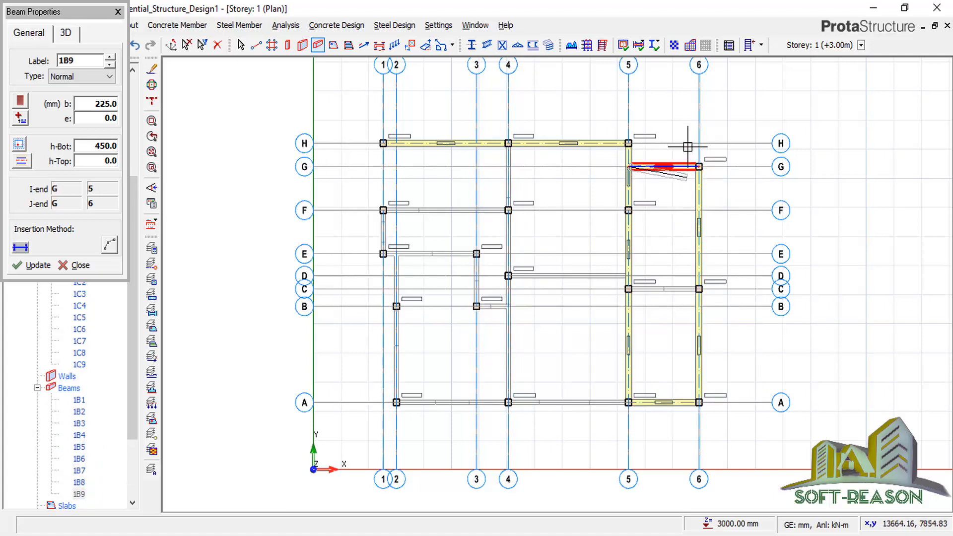
pyautogui.press('Escape')
pyautogui.scroll(2, 705, 288)
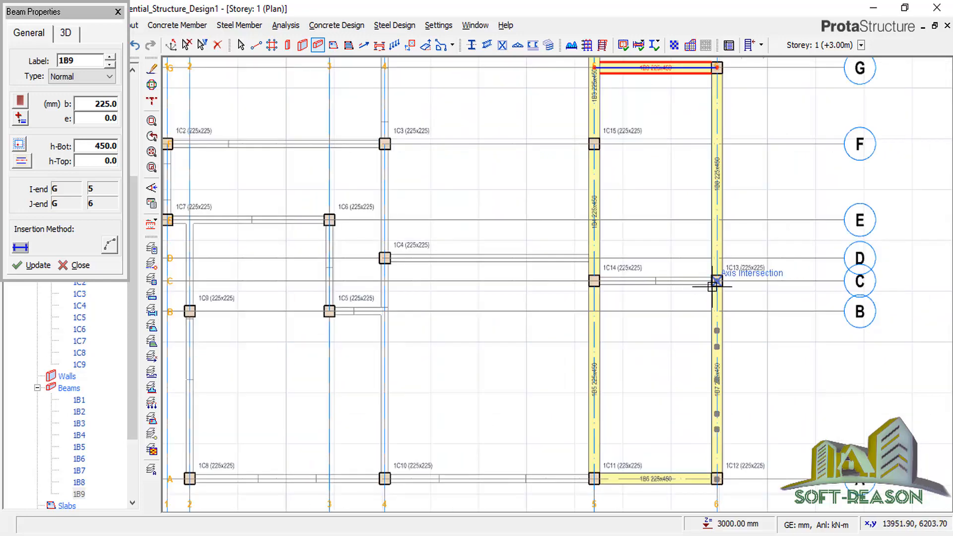
pyautogui.click(717, 281)
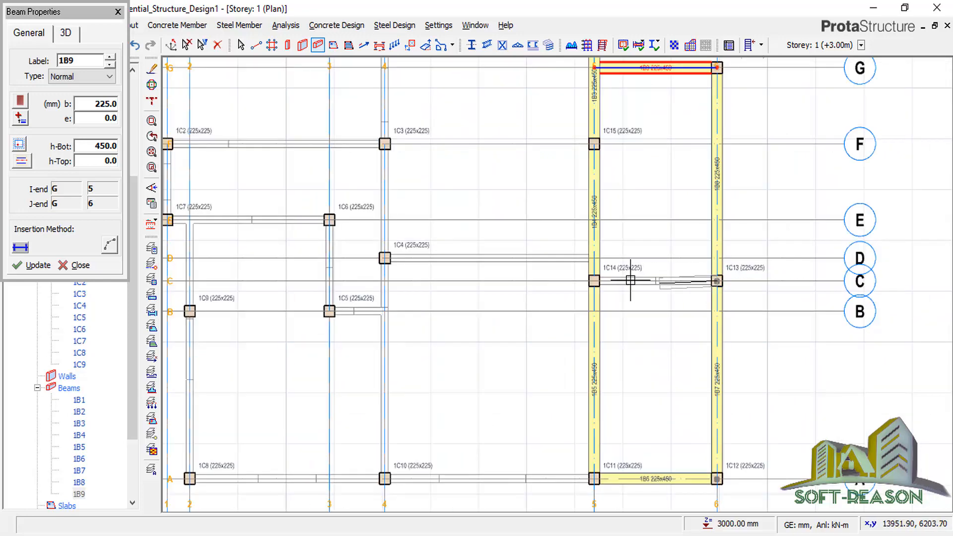
pyautogui.click(598, 282)
pyautogui.press('Escape')
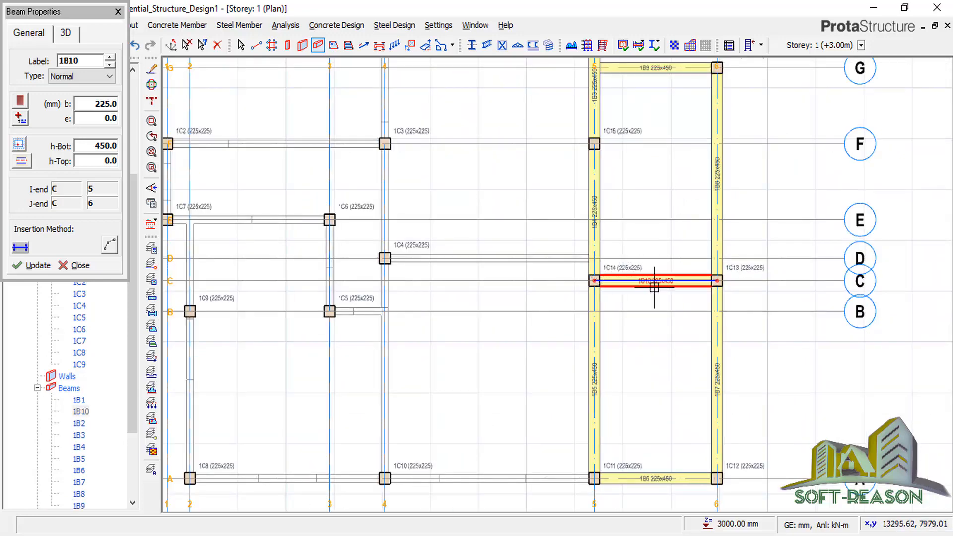
# Add beams from A5 to A2, on to B2 and E1, then E3 to B3 as 1B17.
pyautogui.scroll(-2, 655, 276)
pyautogui.click(630, 358)
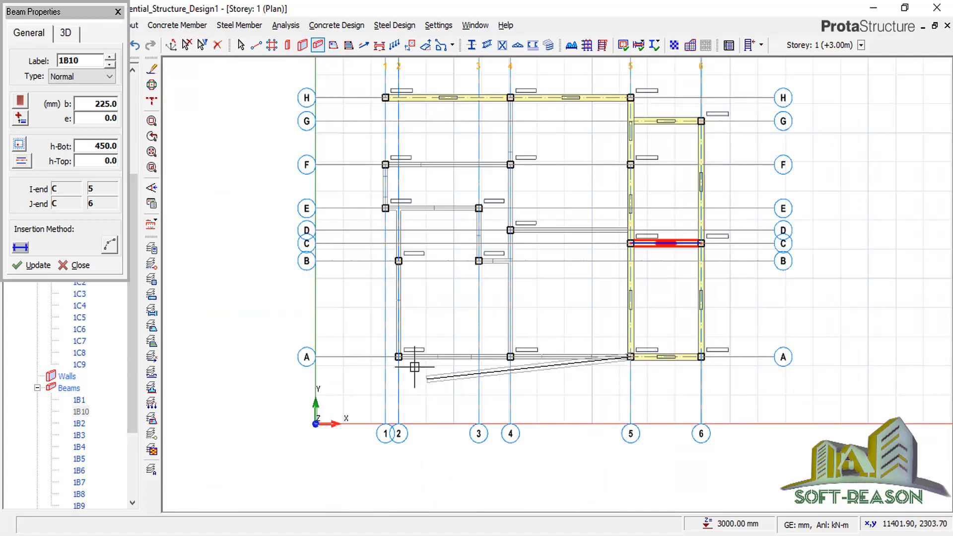
pyautogui.click(398, 356)
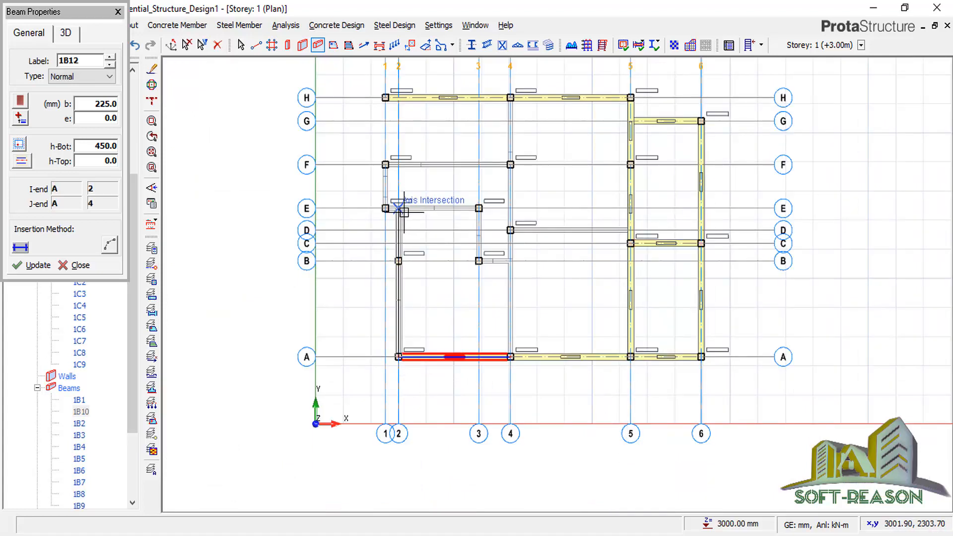
pyautogui.click(398, 261)
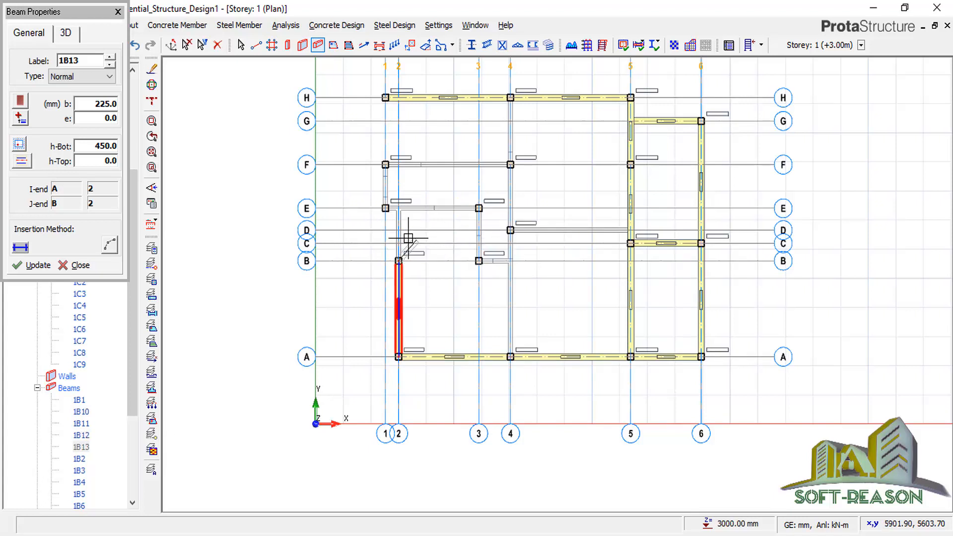
pyautogui.scroll(1, 393, 143)
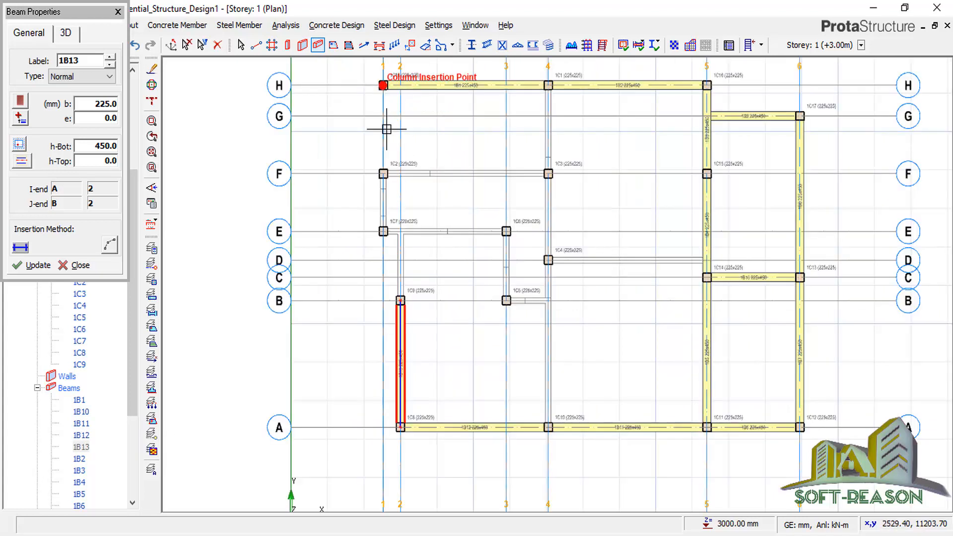
pyautogui.click(384, 231)
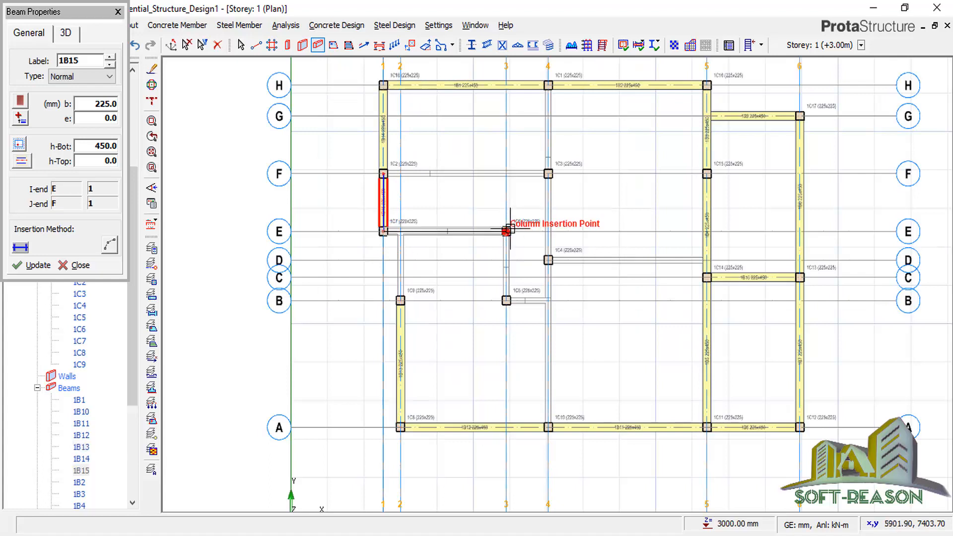
pyautogui.click(506, 302)
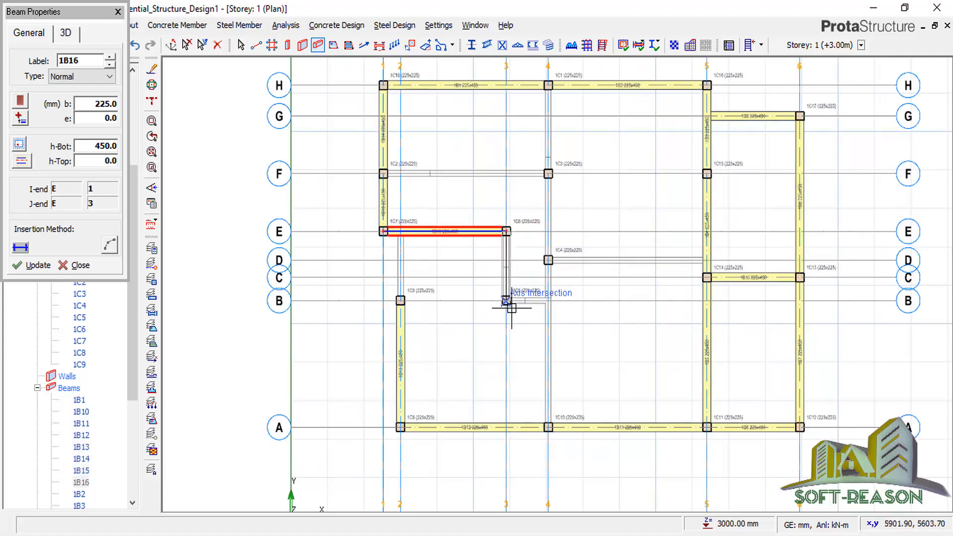
pyautogui.click(506, 302)
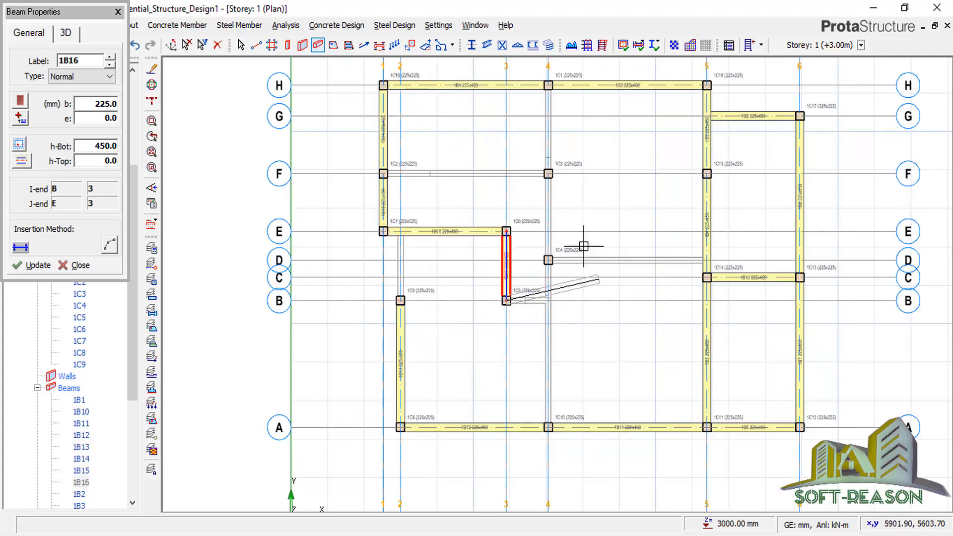
pyautogui.click(548, 426)
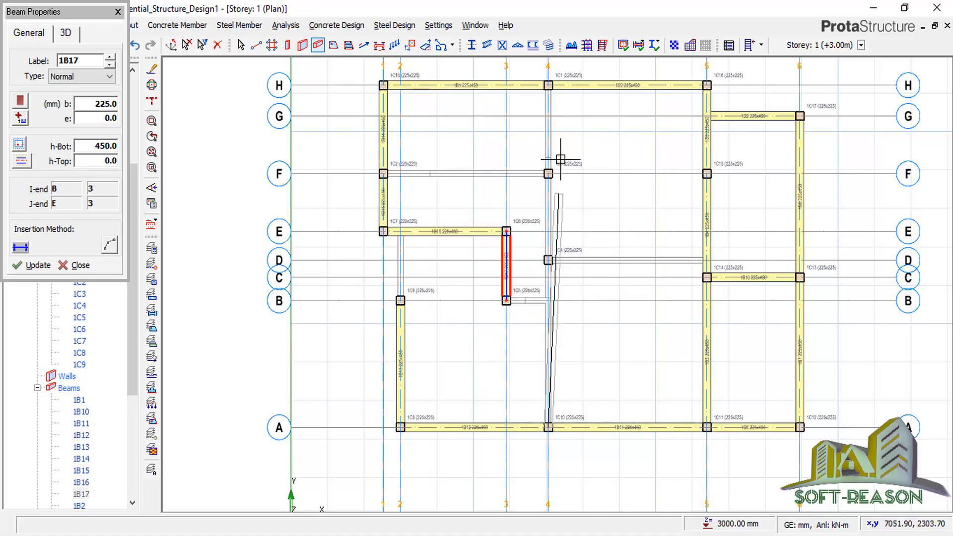
# Finish the axis 4 beam at grid H and add the grid F beam from 1C3 to 1C2.
pyautogui.click(549, 87)
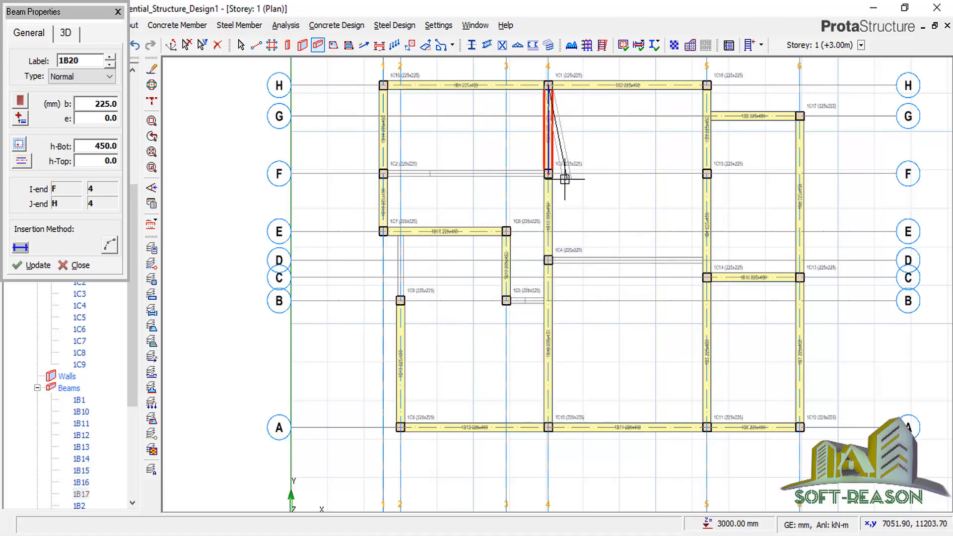
pyautogui.scroll(2, 571, 174)
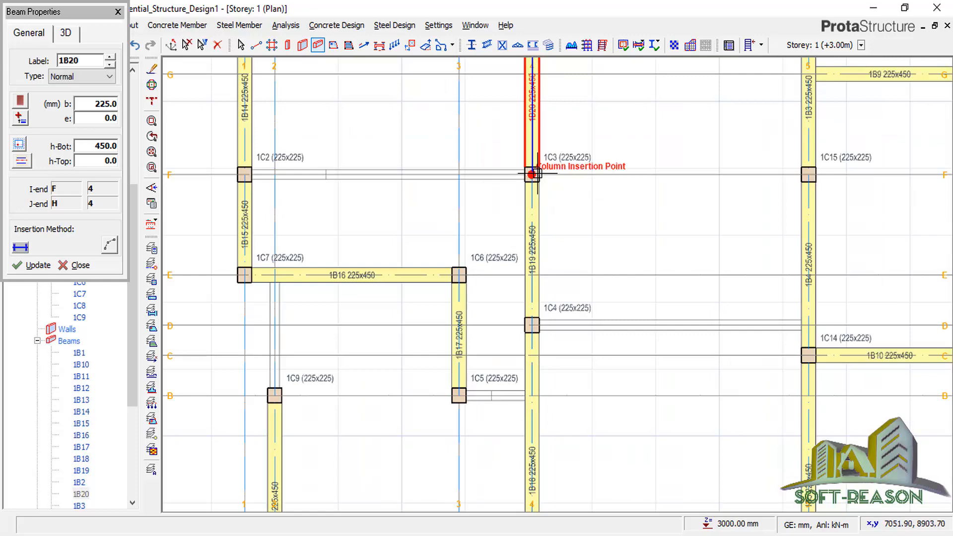
pyautogui.click(532, 175)
pyautogui.click(243, 174)
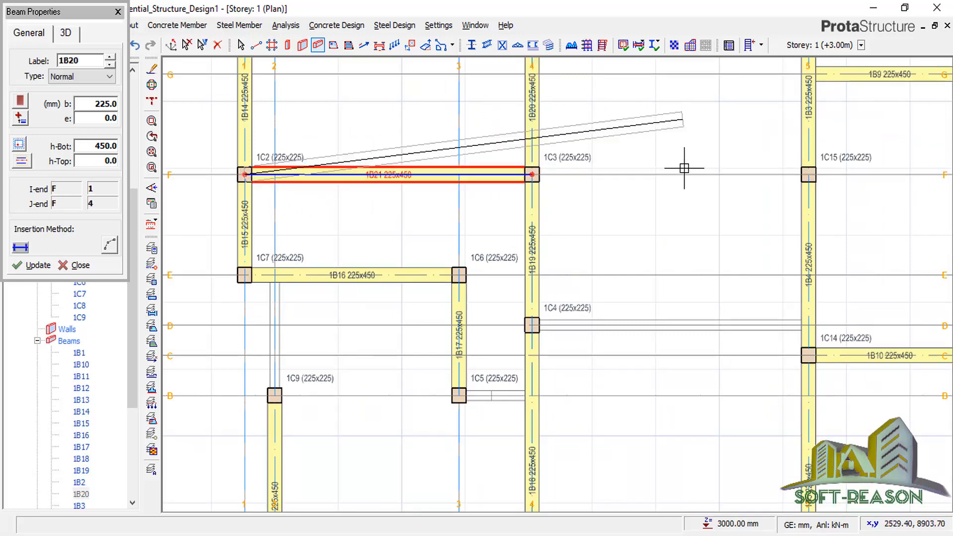
pyautogui.scroll(-3, 651, 171)
pyautogui.scroll(3, 561, 270)
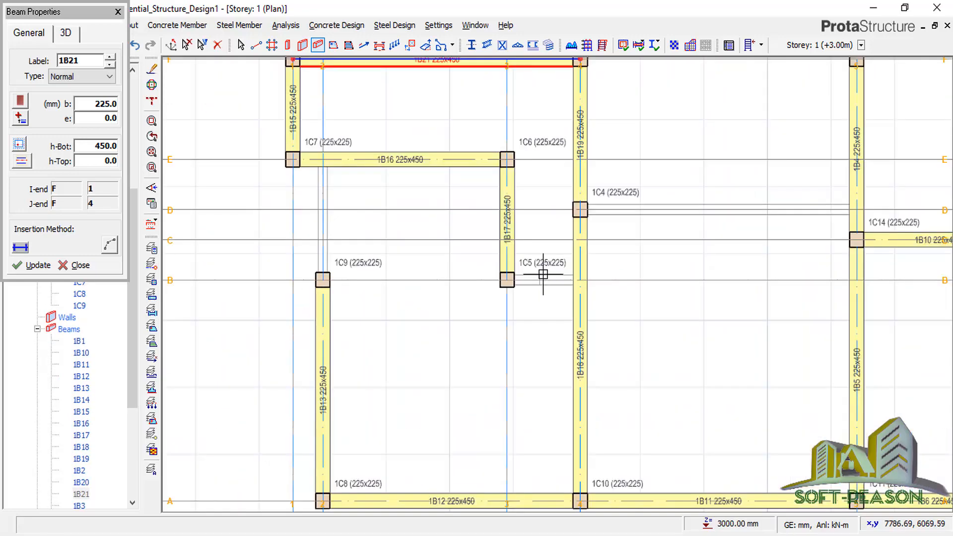
# Add a grid B beam from 1C5 to axis 4 and an axis 2 beam from 1C9 to 1C7.
pyautogui.click(579, 280)
pyautogui.click(506, 279)
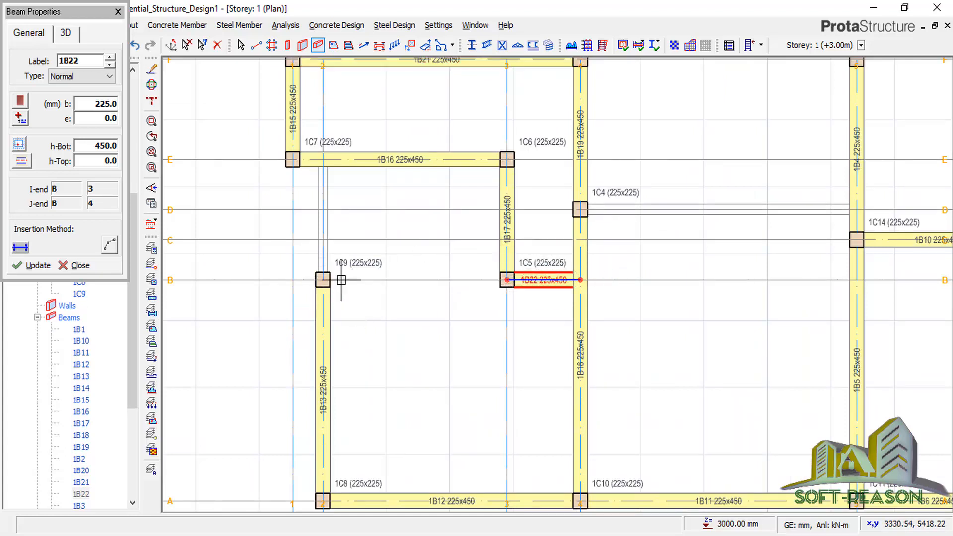
pyautogui.click(322, 280)
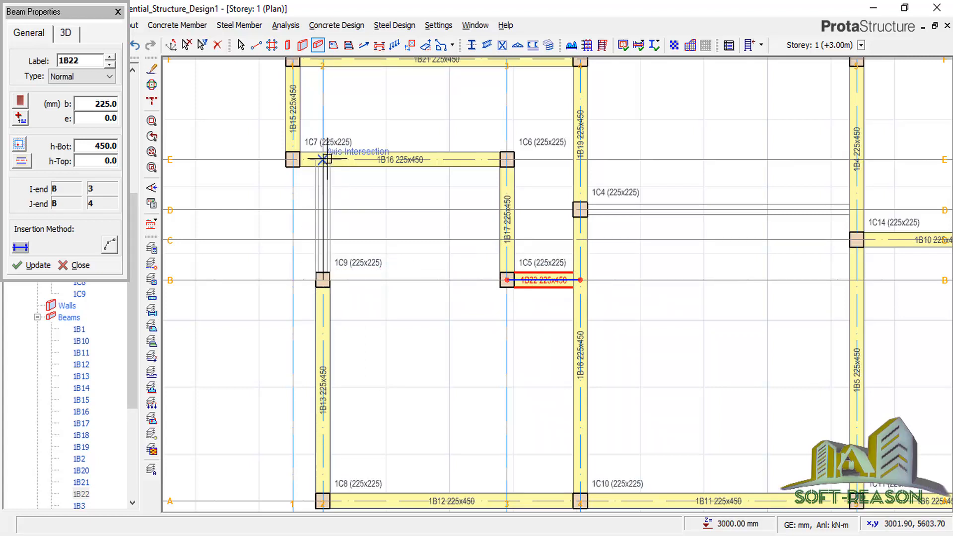
pyautogui.click(322, 159)
pyautogui.press('Escape')
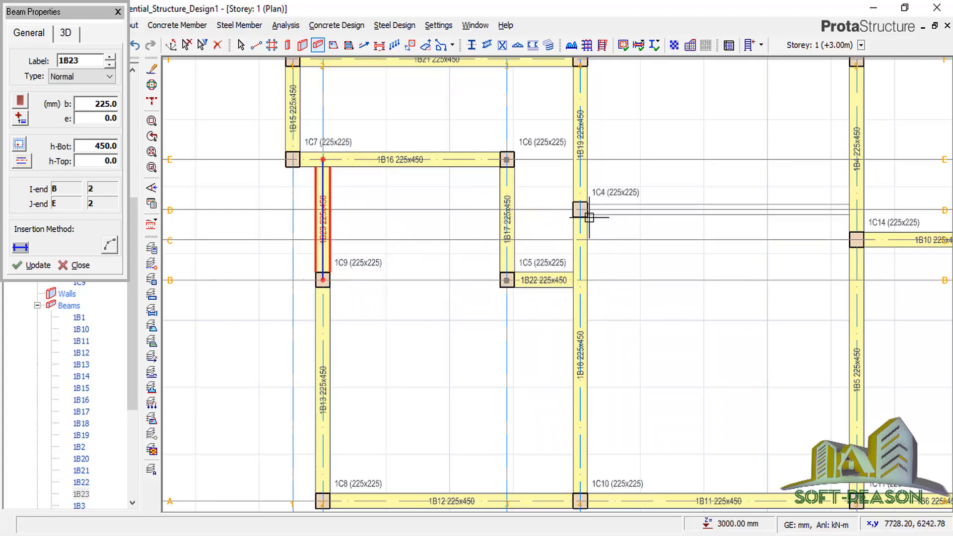
# Add the grid D beam from 1C4 to 1C14, then stop placing beams and clear the selection.
pyautogui.click(580, 210)
pyautogui.click(859, 210)
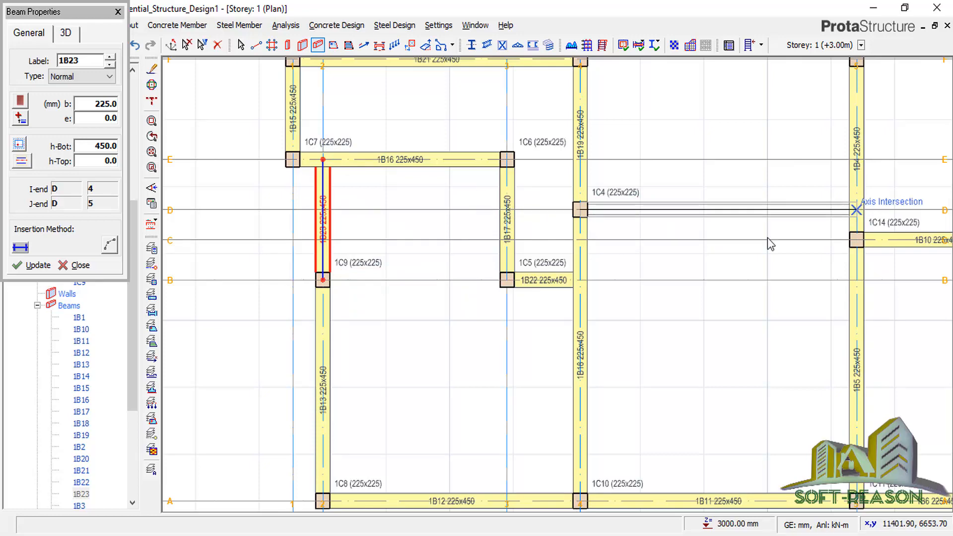
pyautogui.scroll(-3, 646, 333)
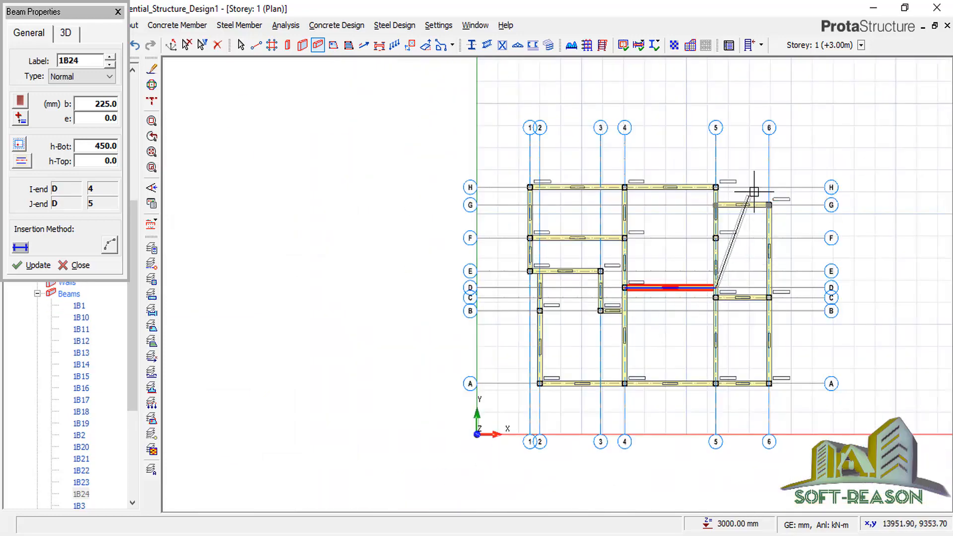
pyautogui.scroll(3, 749, 187)
pyautogui.press('Escape')
pyautogui.scroll(-5, 749, 187)
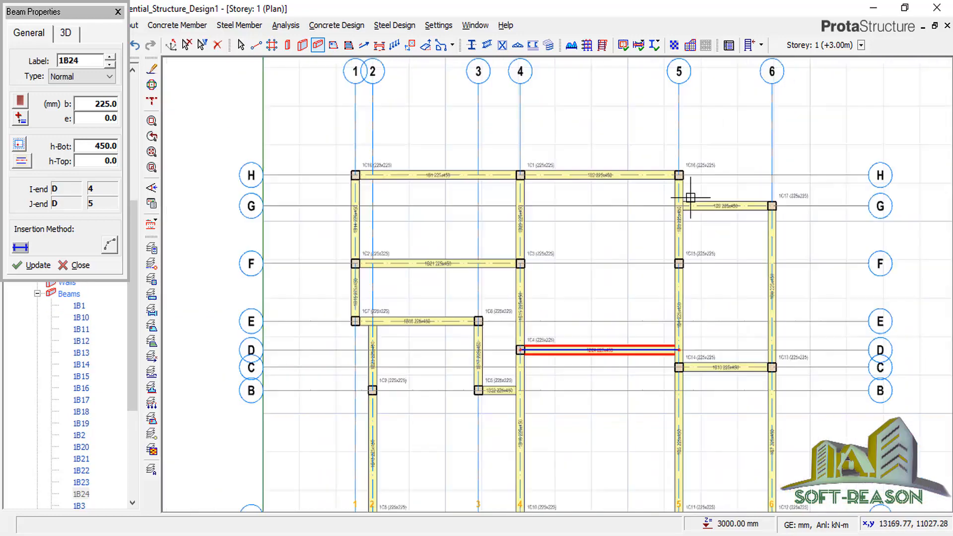
pyautogui.scroll(1, 647, 301)
pyautogui.scroll(1, 619, 320)
pyautogui.scroll(-1, 608, 346)
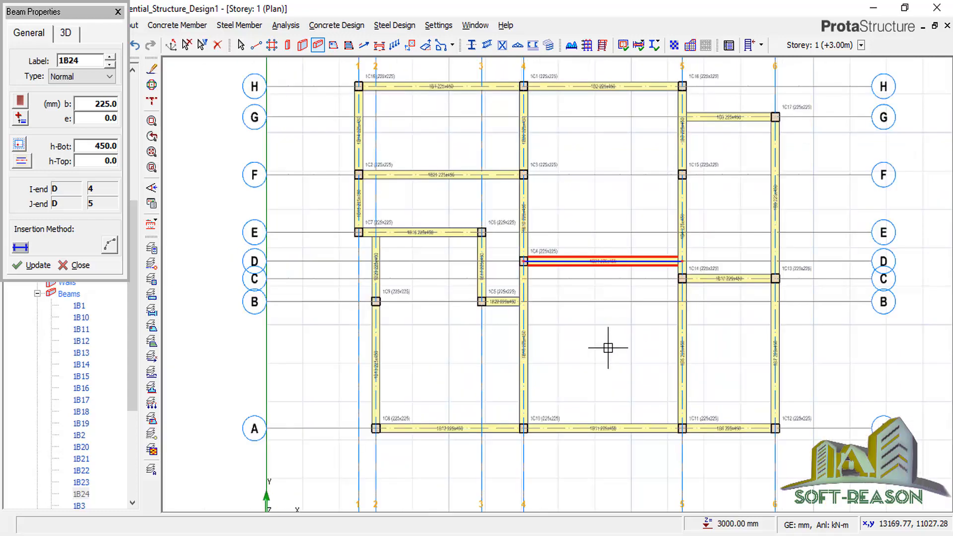
pyautogui.scroll(-1, 629, 354)
pyautogui.click(549, 269)
pyautogui.scroll(1, 551, 278)
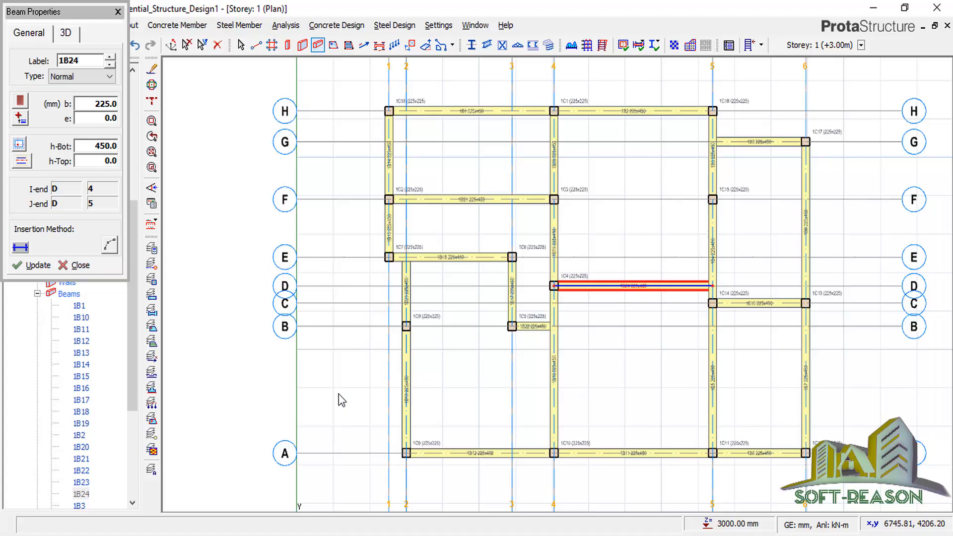
pyautogui.press('Escape')
pyautogui.click(214, 192)
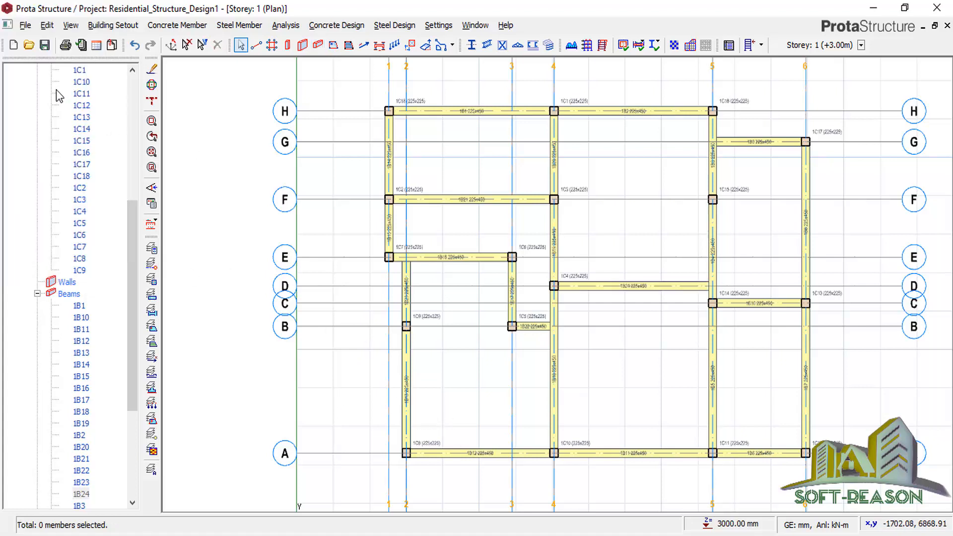
# Save Residential_Structure_Design1 and zoom out to the whole storey plan.
pyautogui.click(44, 45)
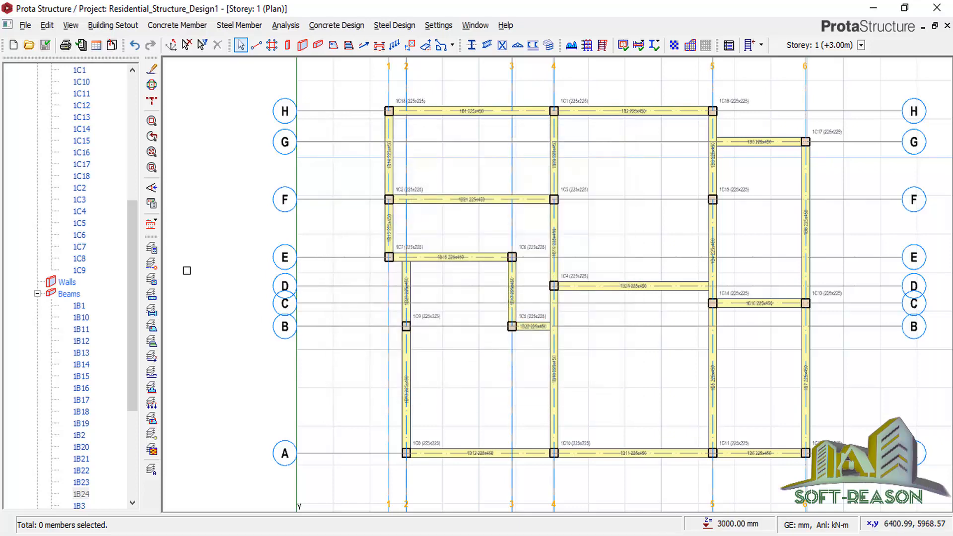
pyautogui.scroll(-3, 459, 317)
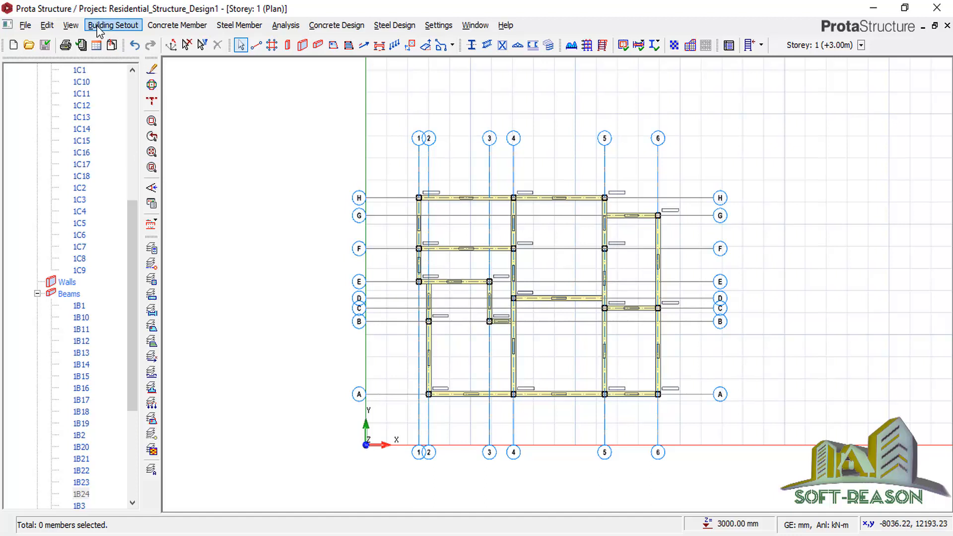
# Use Insert Storey to set the total number of storeys to 3 and confirm.
pyautogui.click(112, 25)
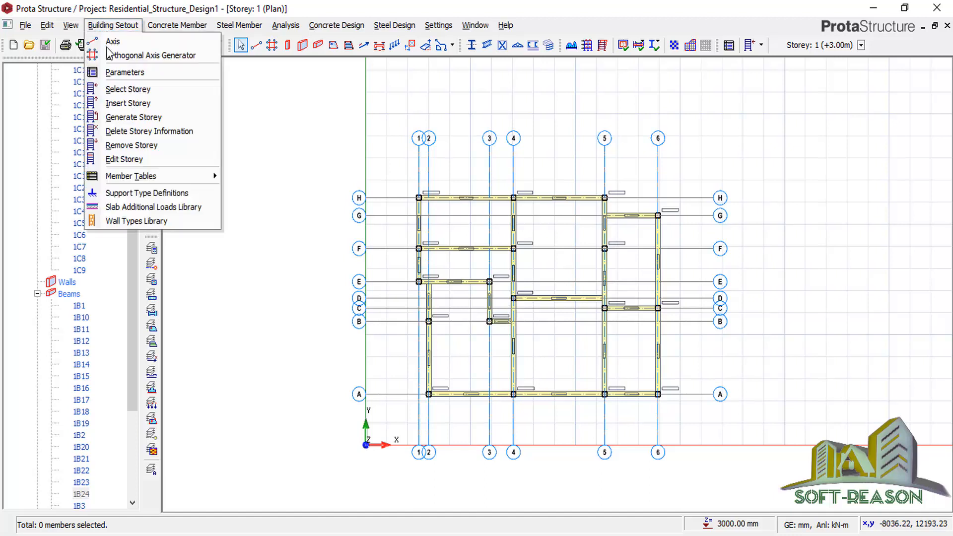
pyautogui.click(123, 104)
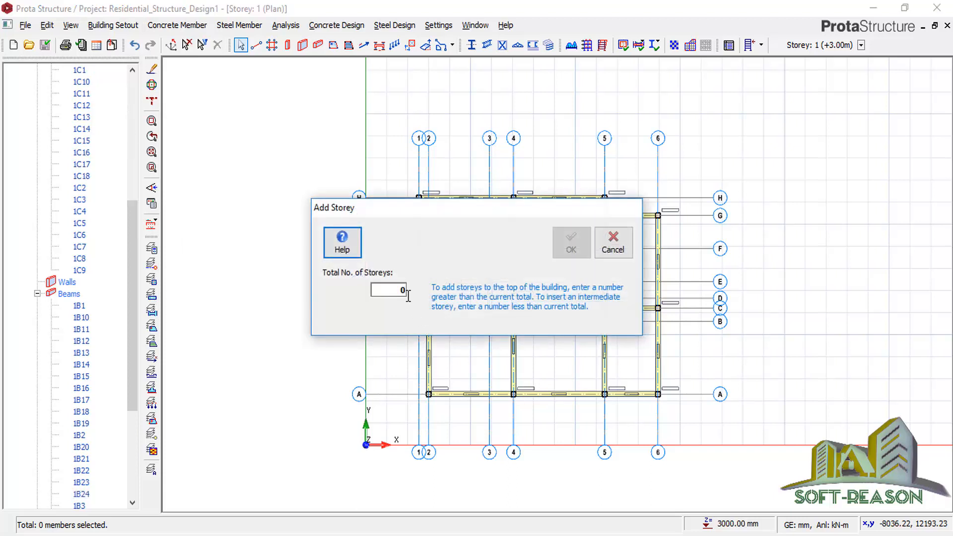
pyautogui.click(399, 287)
pyautogui.write('3')
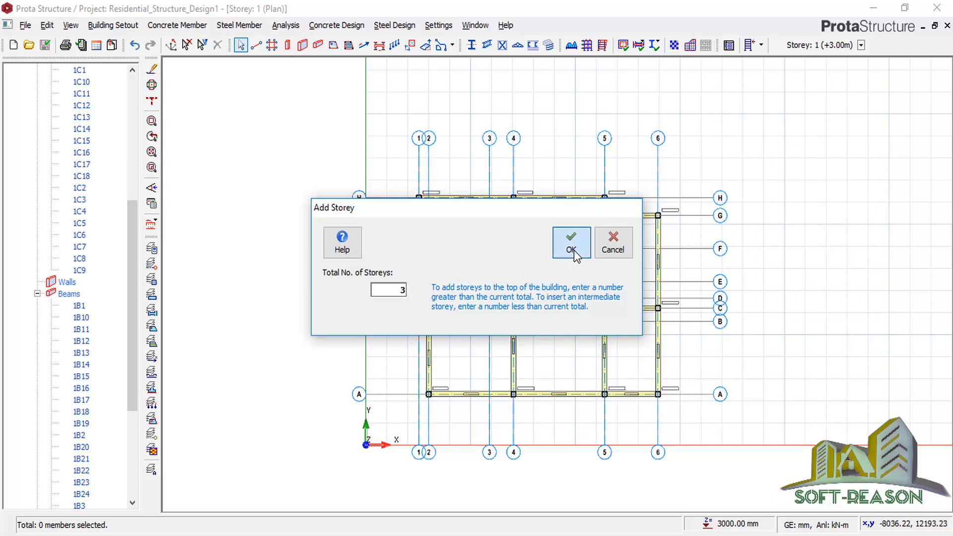
pyautogui.click(572, 250)
pyautogui.click(526, 325)
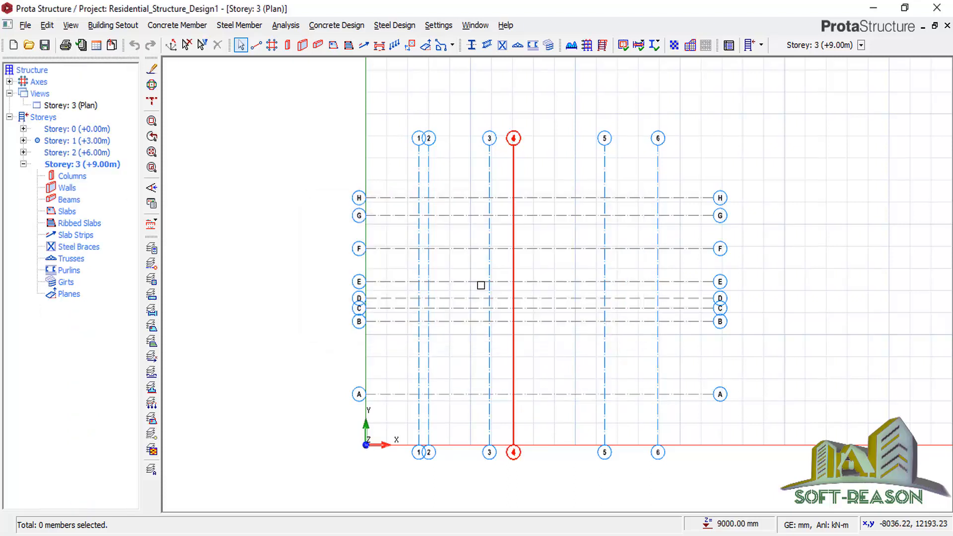
# Open the Storey 1 plan from the tree and zoom to fit.
pyautogui.doubleClick(80, 141)
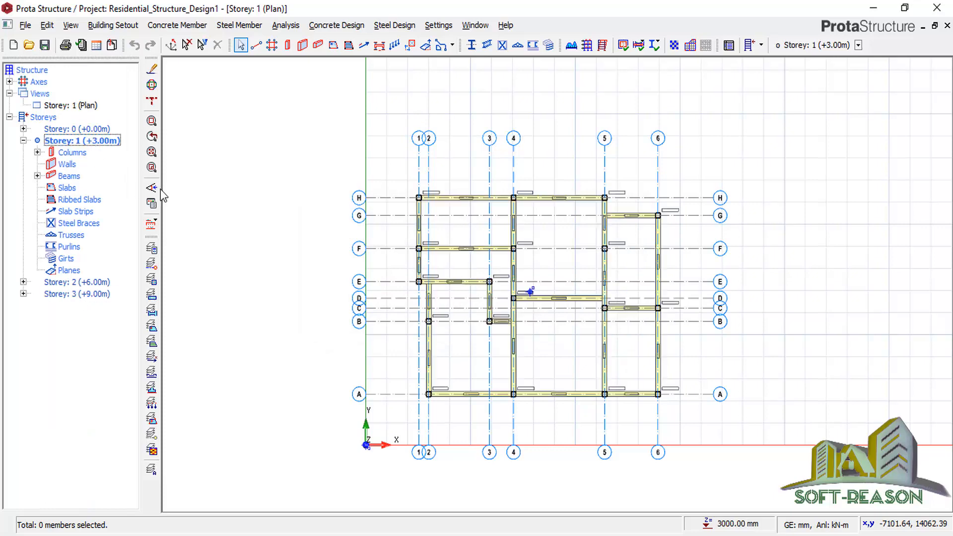
pyautogui.scroll(2, 562, 231)
pyautogui.scroll(1, 562, 232)
pyautogui.scroll(-3, 546, 185)
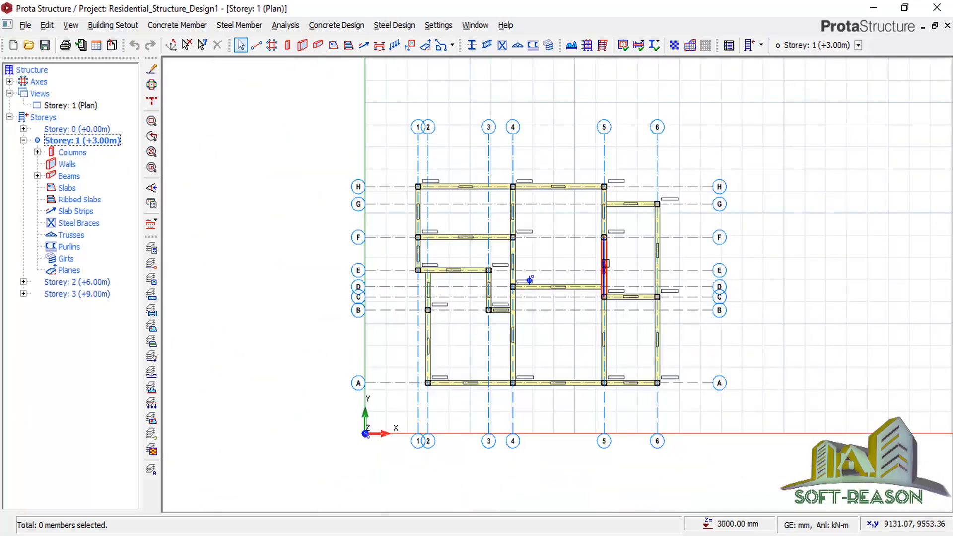
pyautogui.scroll(2, 568, 265)
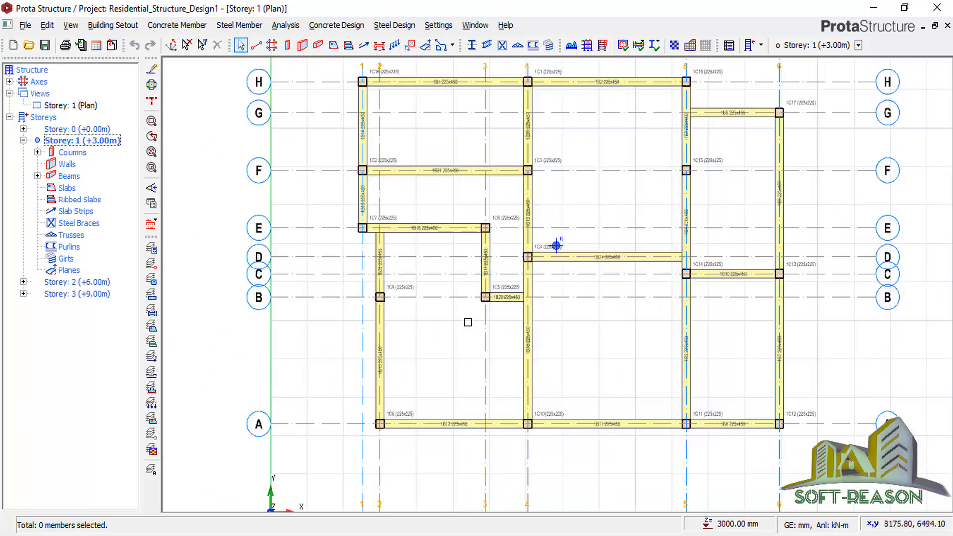
pyautogui.scroll(-2, 466, 277)
pyautogui.scroll(1, 462, 224)
pyautogui.scroll(3, 444, 196)
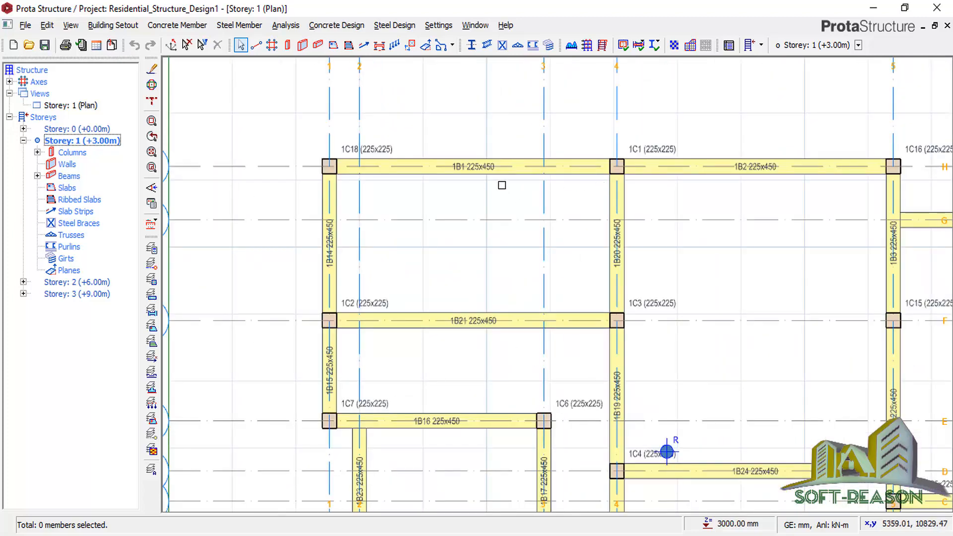
# Zoom into the upper-left bays and select beam 1B1 on grid H to show its info box.
pyautogui.scroll(-2, 410, 189)
pyautogui.scroll(-1, 438, 255)
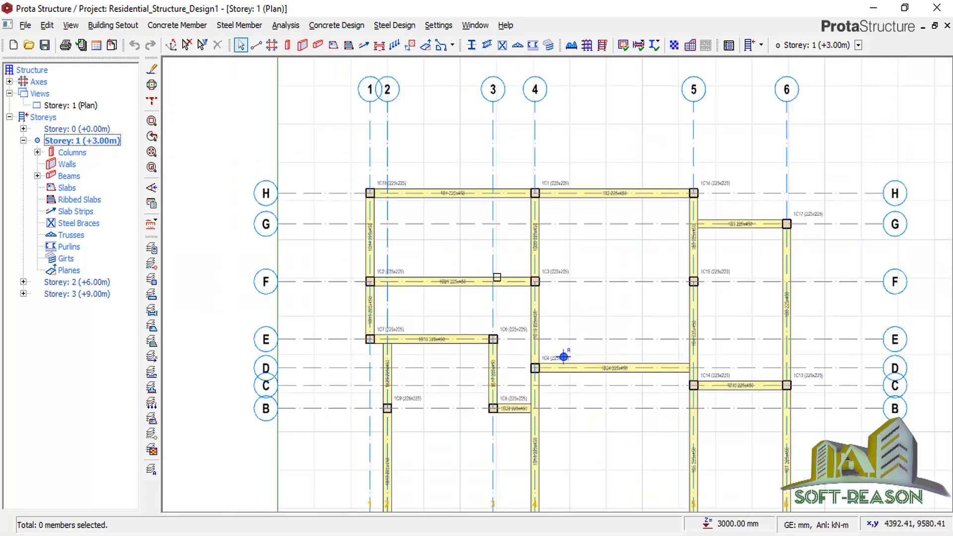
pyautogui.scroll(1, 449, 194)
pyautogui.click(450, 193)
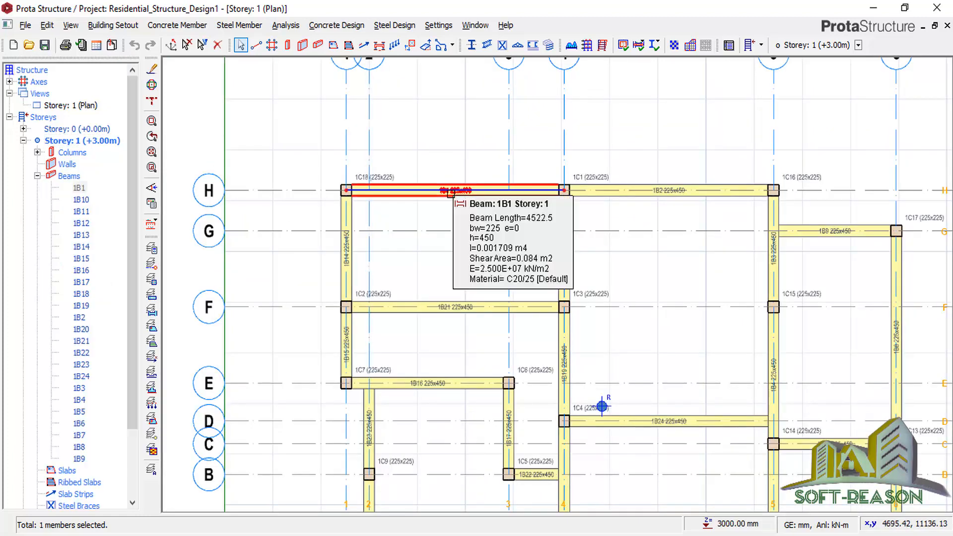
# Define 1B1's beam wall load: unit weight 3.470, height 2.8 m, thickness 0.225 m.
pyautogui.rightClick(452, 193)
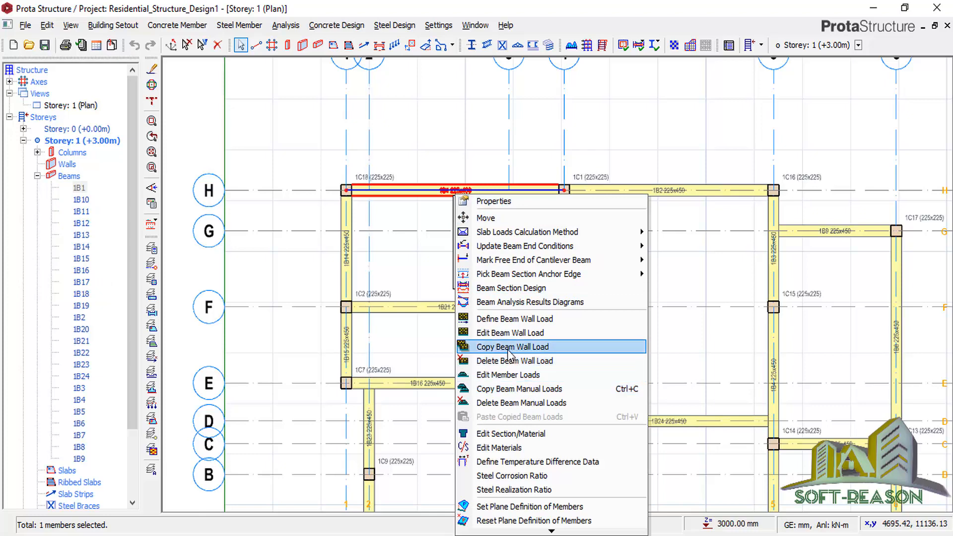
pyautogui.click(514, 332)
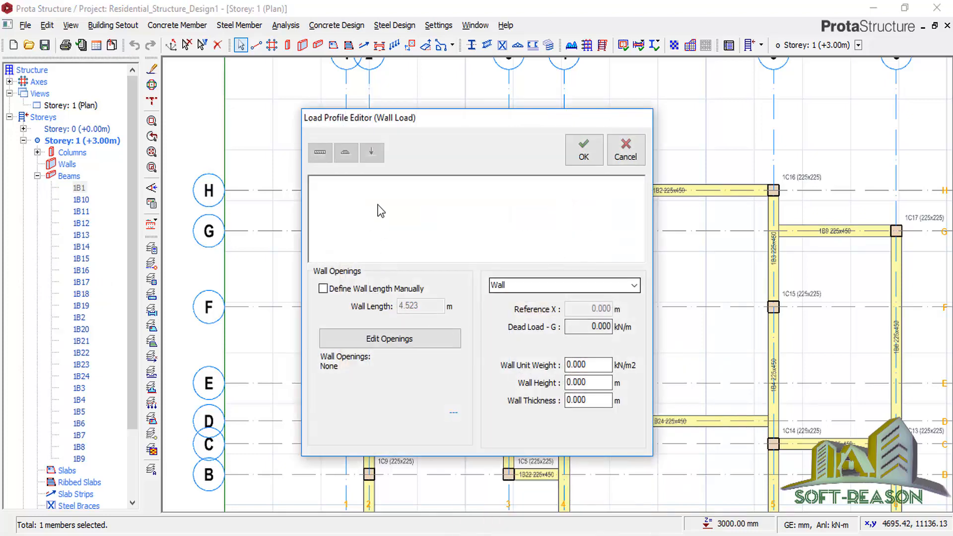
pyautogui.click(593, 365)
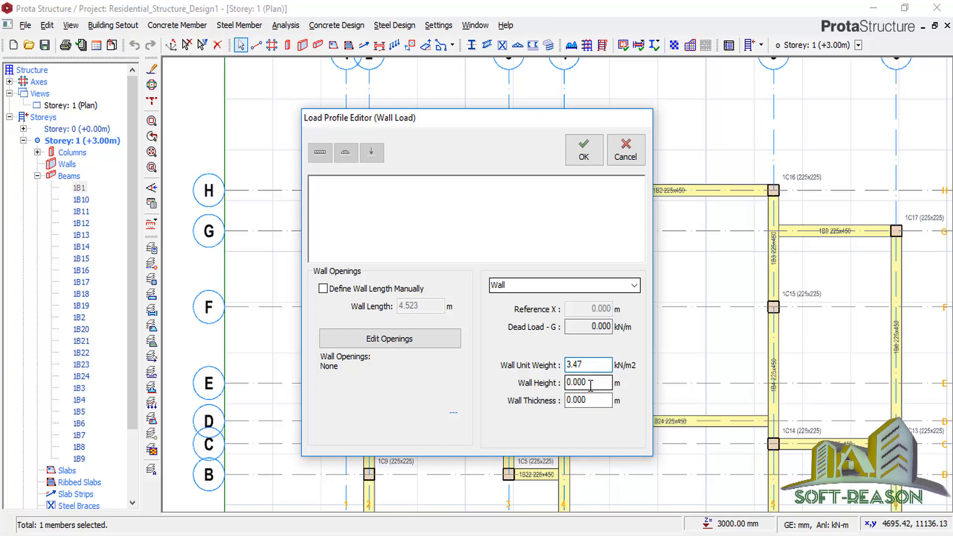
pyautogui.click(591, 383)
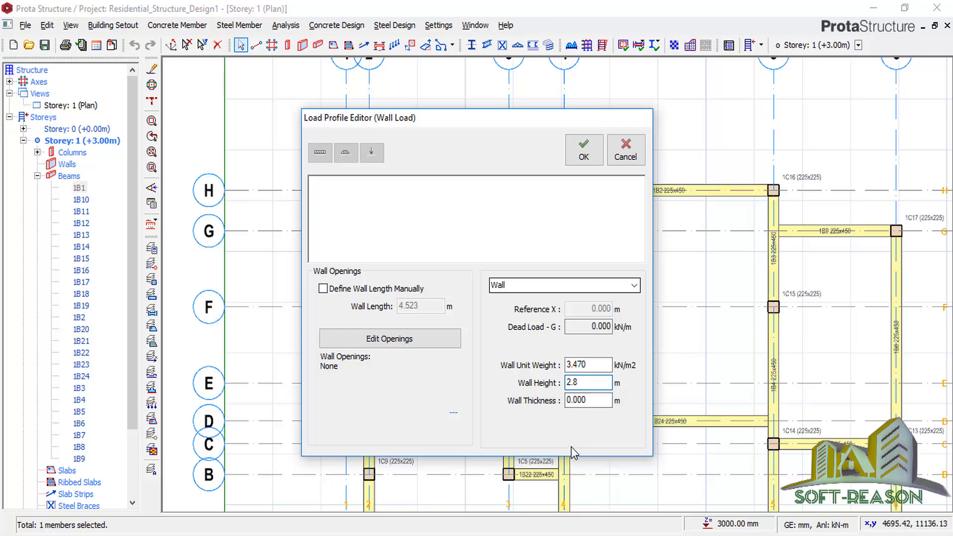
pyautogui.click(586, 403)
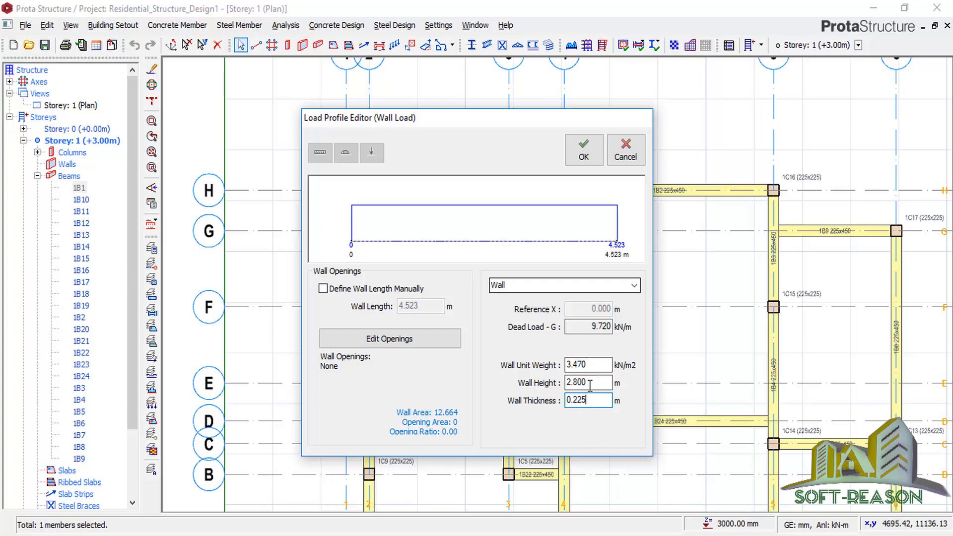
pyautogui.click(584, 148)
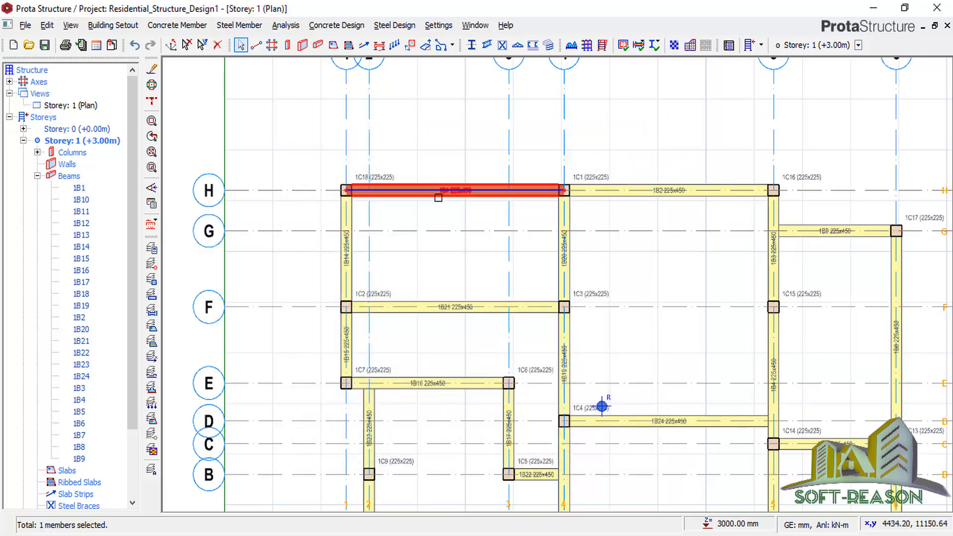
# Copy beam 1B1's 2.8 m wall load and paste it onto beams 1B1 through 1B9.
pyautogui.moveTo(437, 196)
pyautogui.rightClick(447, 199)
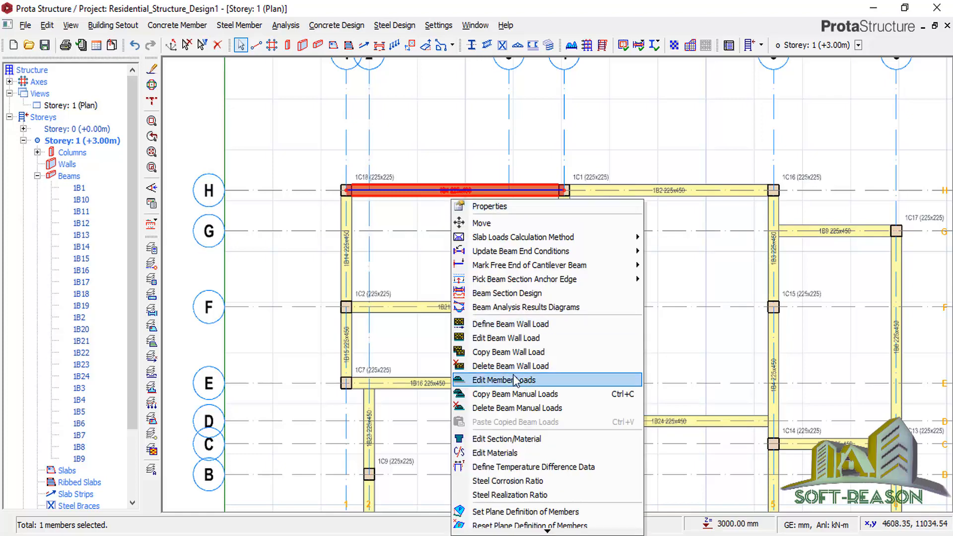
pyautogui.click(498, 352)
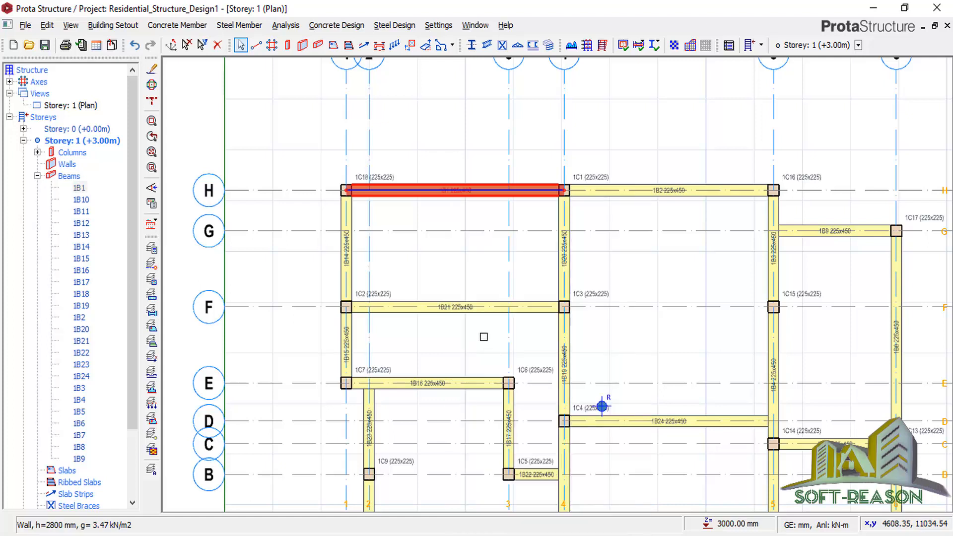
pyautogui.click(80, 187)
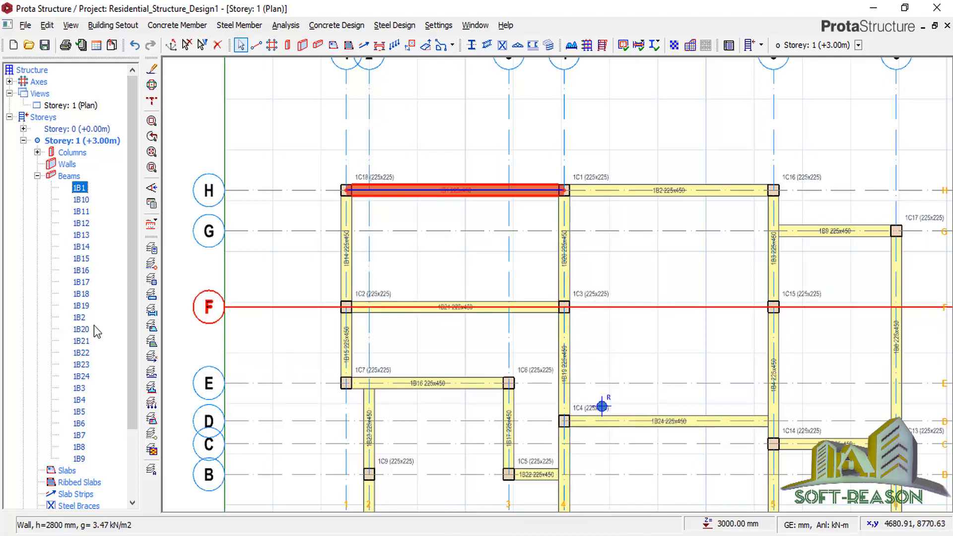
pyautogui.keyDown('shift'); pyautogui.click(79, 457); pyautogui.keyUp('shift')
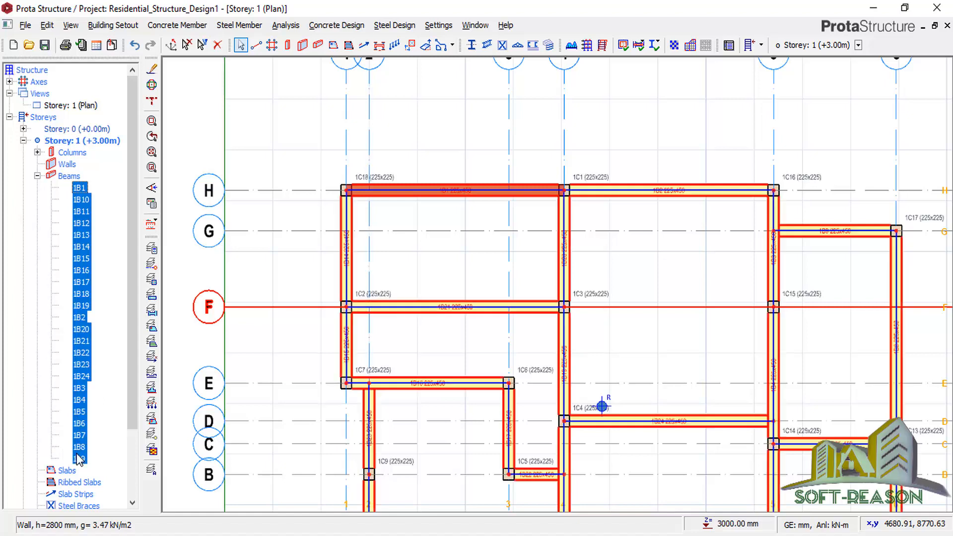
pyautogui.rightClick(406, 262)
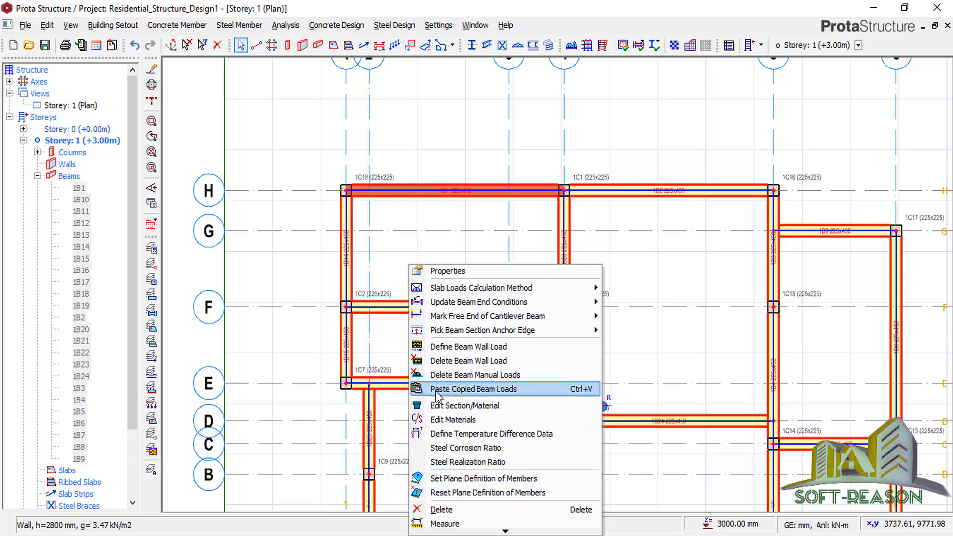
pyautogui.click(437, 389)
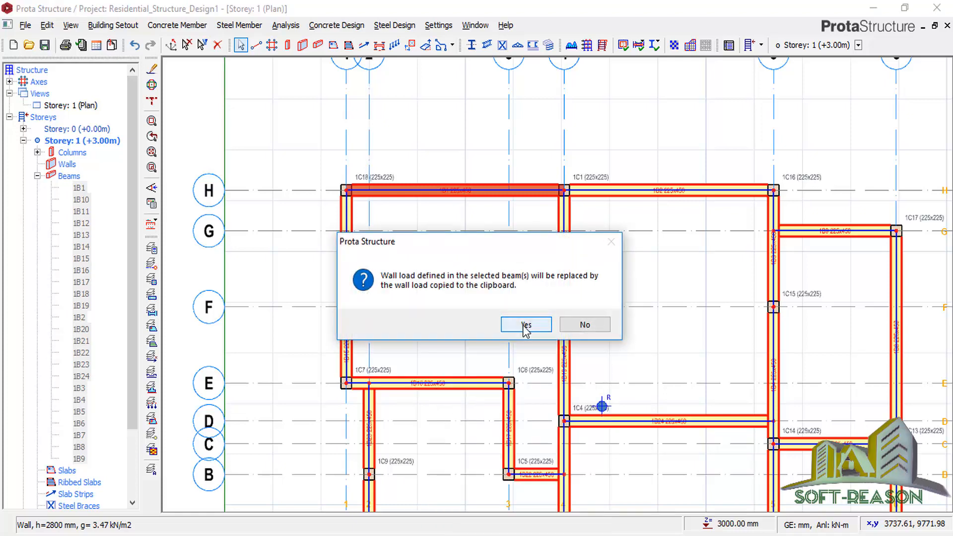
pyautogui.click(526, 325)
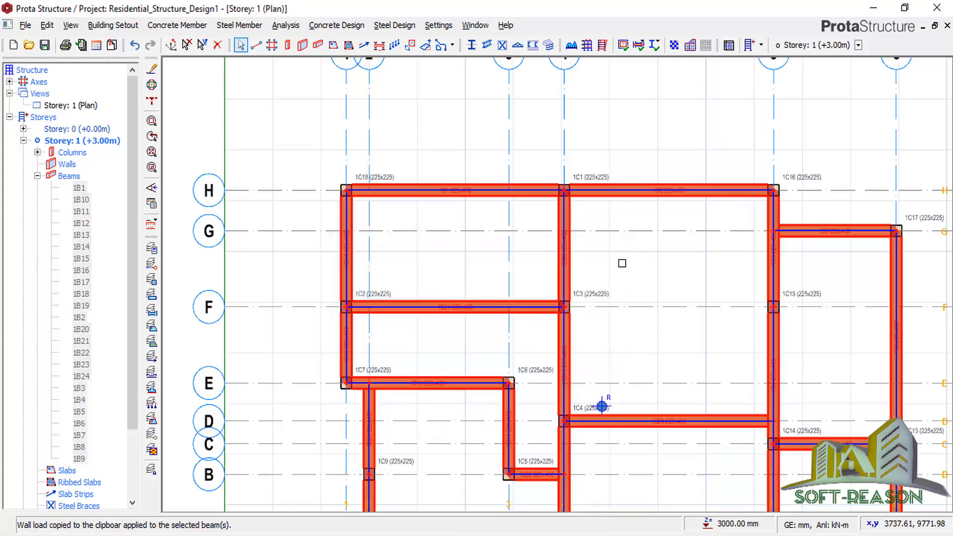
pyautogui.click(739, 153)
pyautogui.scroll(3, 760, 145)
pyautogui.scroll(-6, 648, 164)
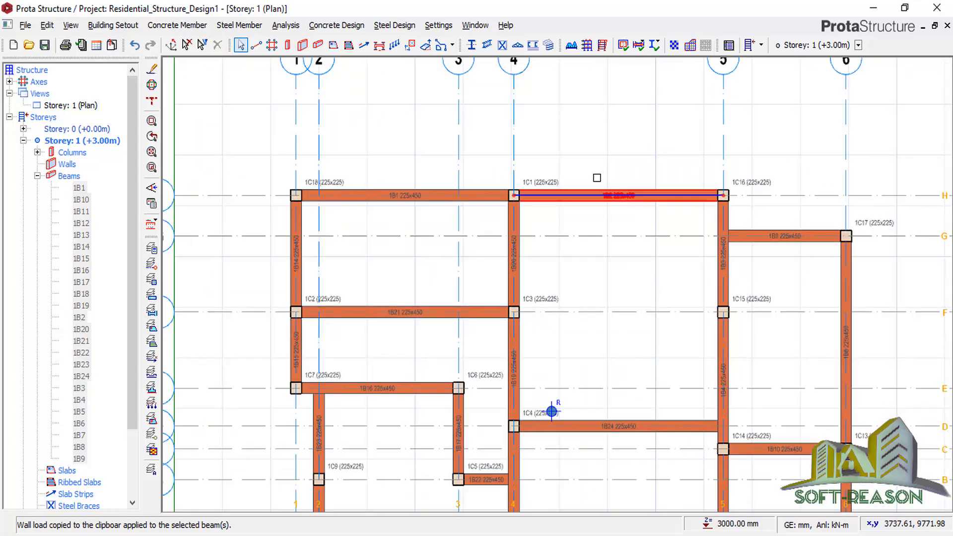
# Hinge beam 1B1 at its left end, applying to that beam only.
pyautogui.scroll(1, 546, 348)
pyautogui.scroll(5, 423, 204)
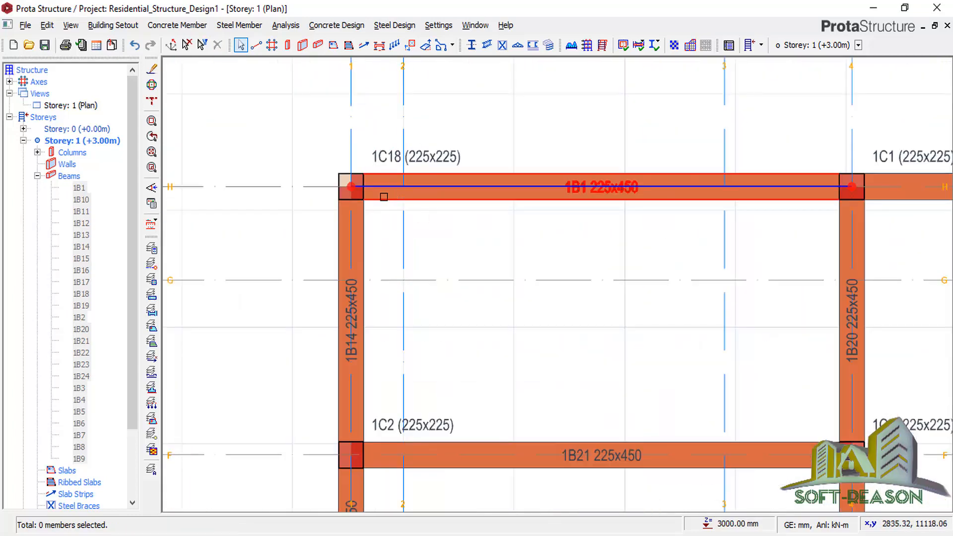
pyautogui.rightClick(383, 197)
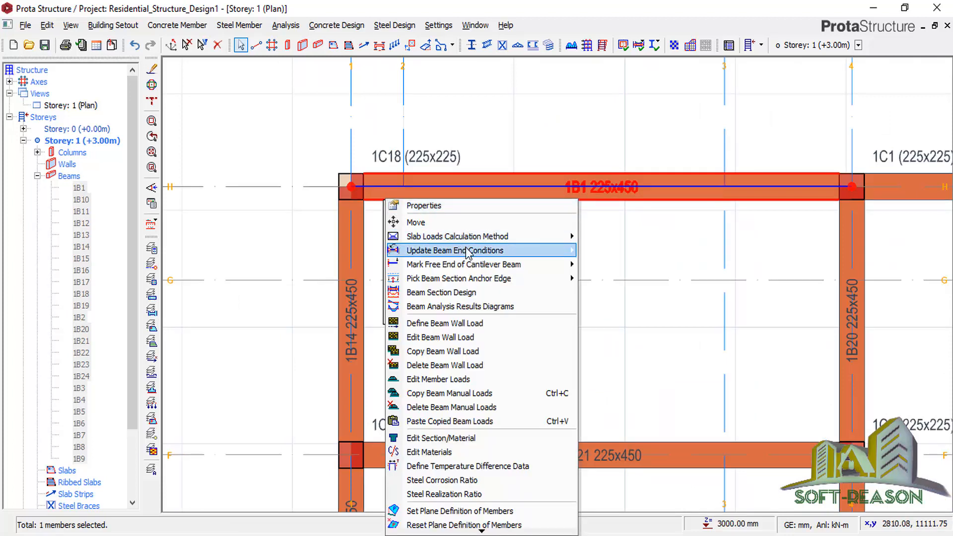
pyautogui.moveTo(468, 253)
pyautogui.click(594, 280)
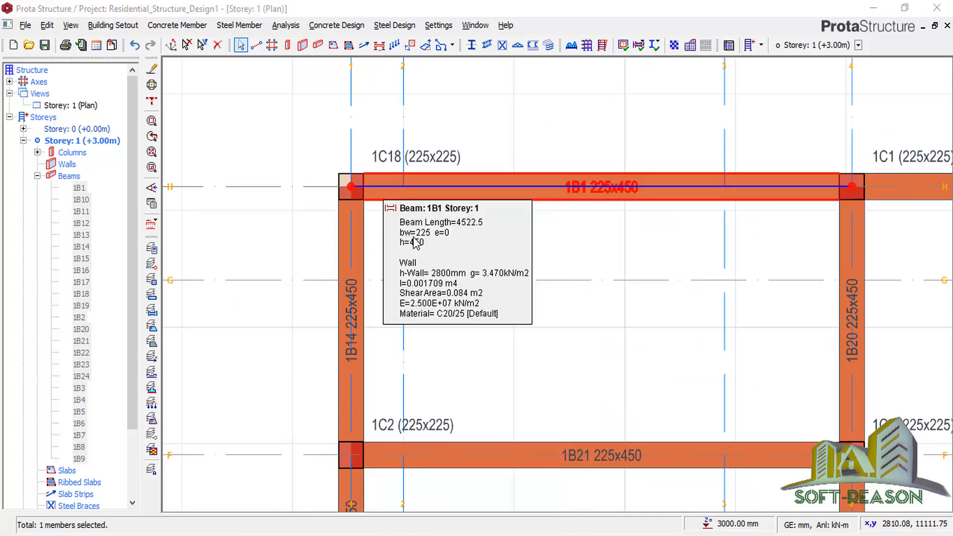
pyautogui.press('Return')
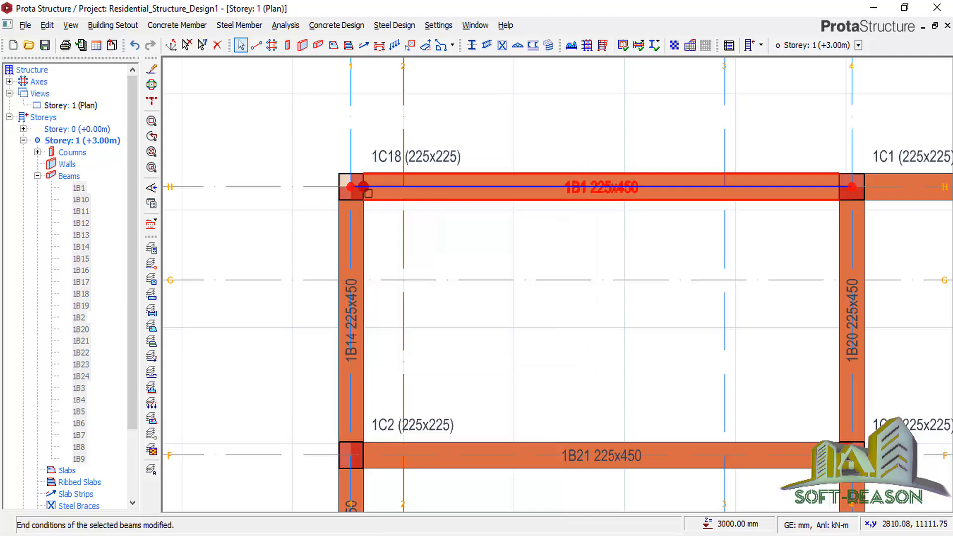
# Hinge beam 1B14 at its right end, applying to that beam only.
pyautogui.click(344, 236)
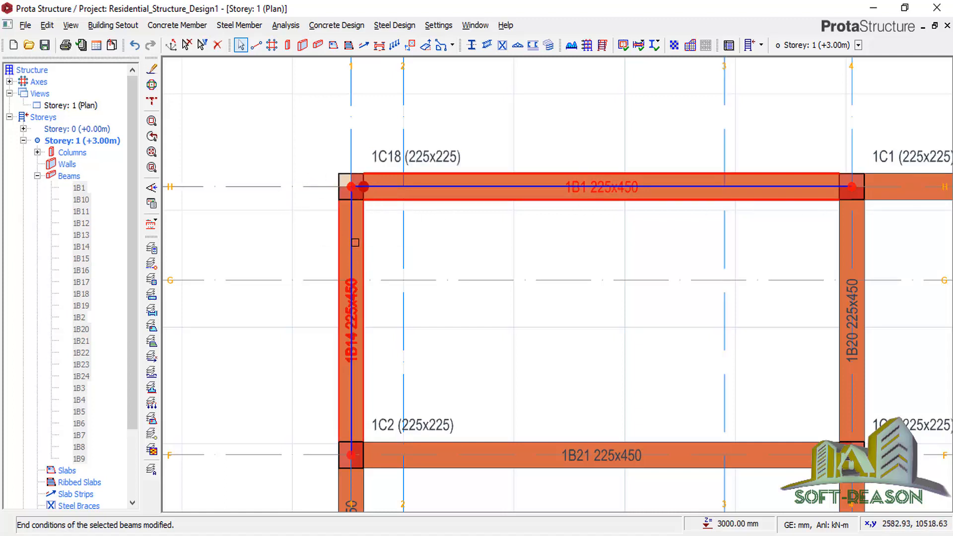
pyautogui.click(359, 232)
pyautogui.rightClick(362, 234)
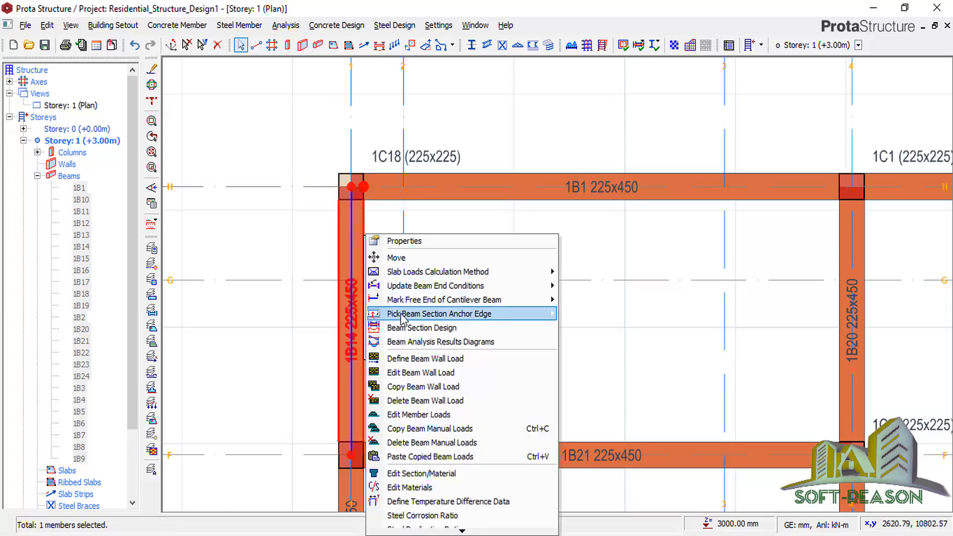
pyautogui.moveTo(399, 292)
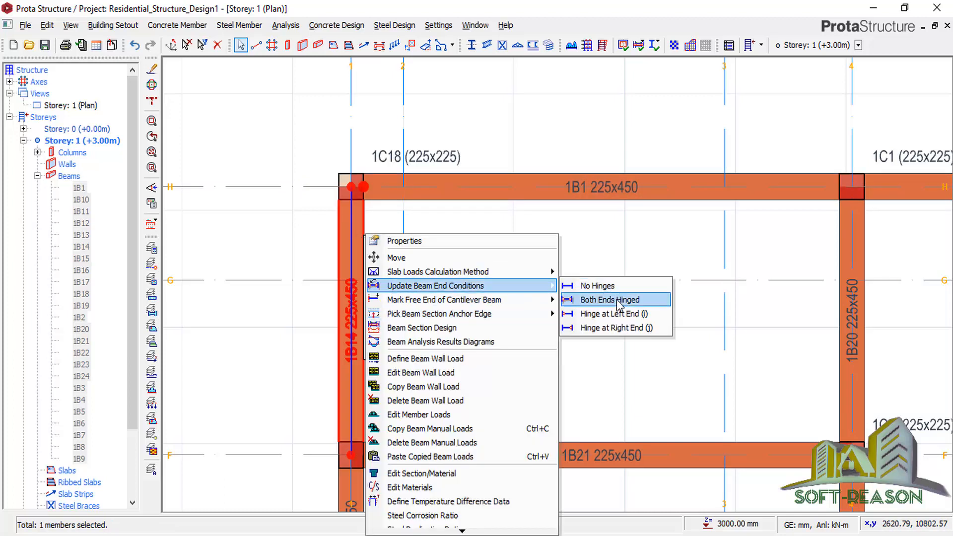
pyautogui.click(616, 327)
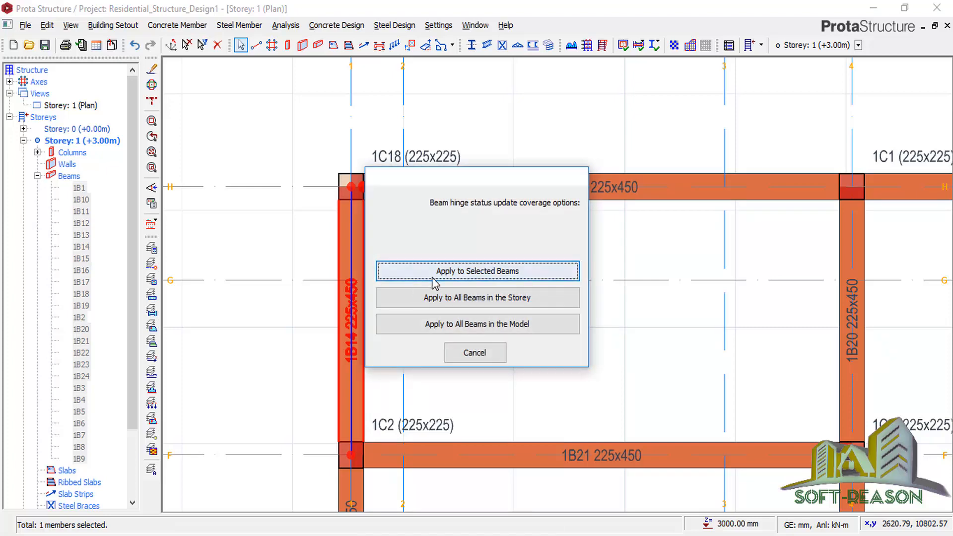
pyautogui.click(420, 268)
pyautogui.scroll(-3, 404, 291)
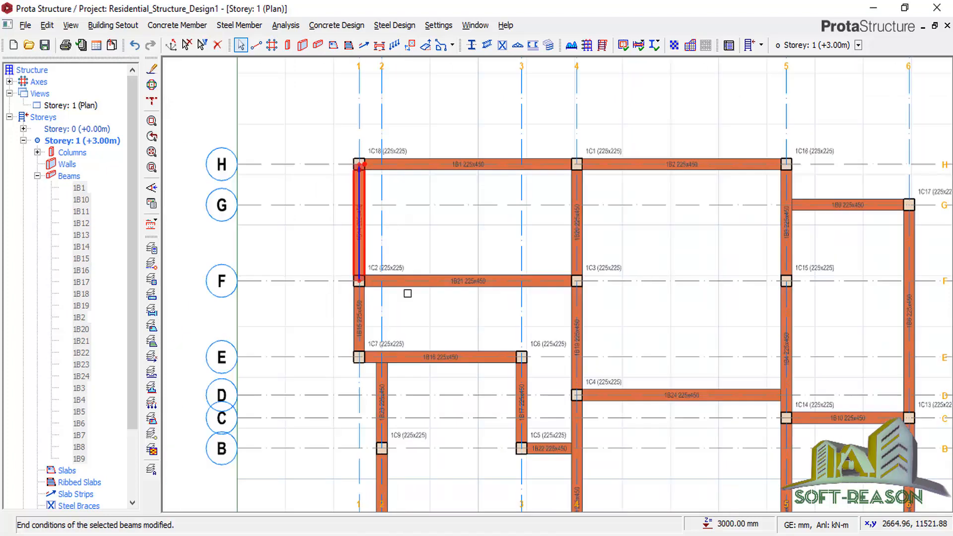
pyautogui.scroll(5, 374, 292)
pyautogui.click(494, 232)
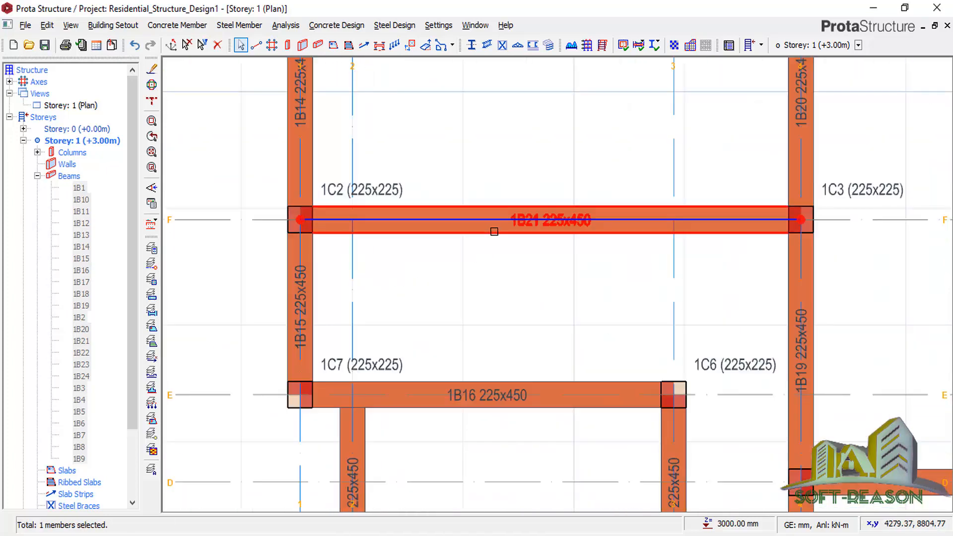
# Hinge beam 1B21 at both ends.
pyautogui.rightClick(494, 232)
pyautogui.moveTo(551, 287)
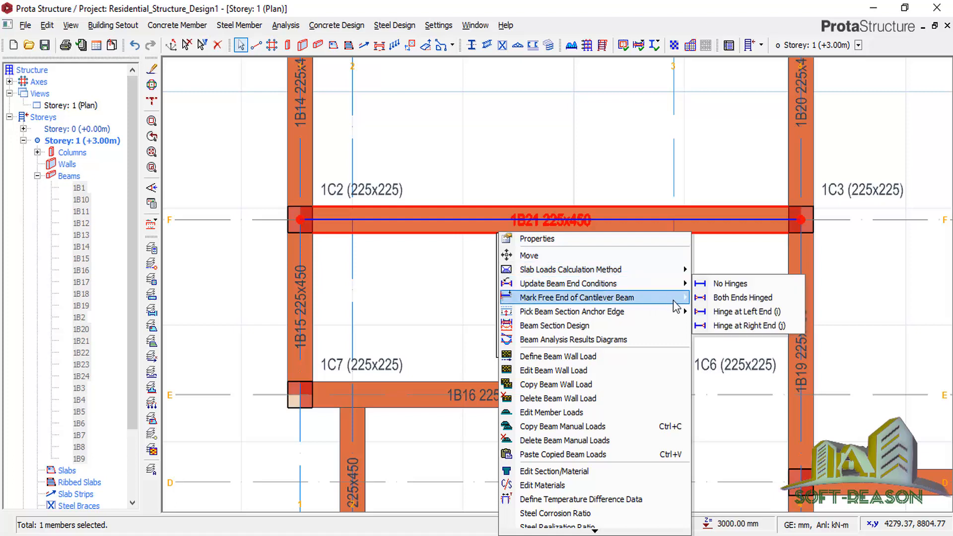
pyautogui.click(743, 298)
pyautogui.click(463, 272)
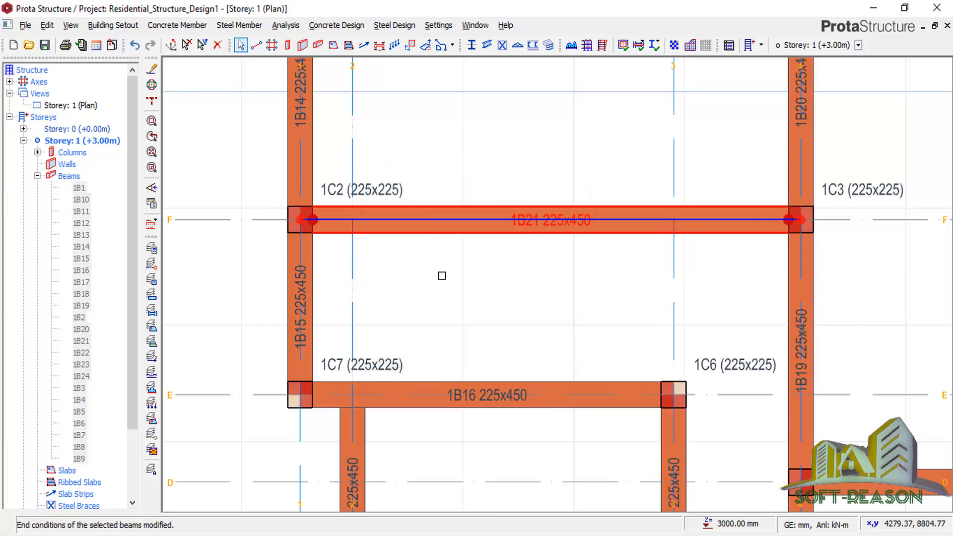
pyautogui.scroll(-2, 364, 245)
pyautogui.scroll(3, 332, 316)
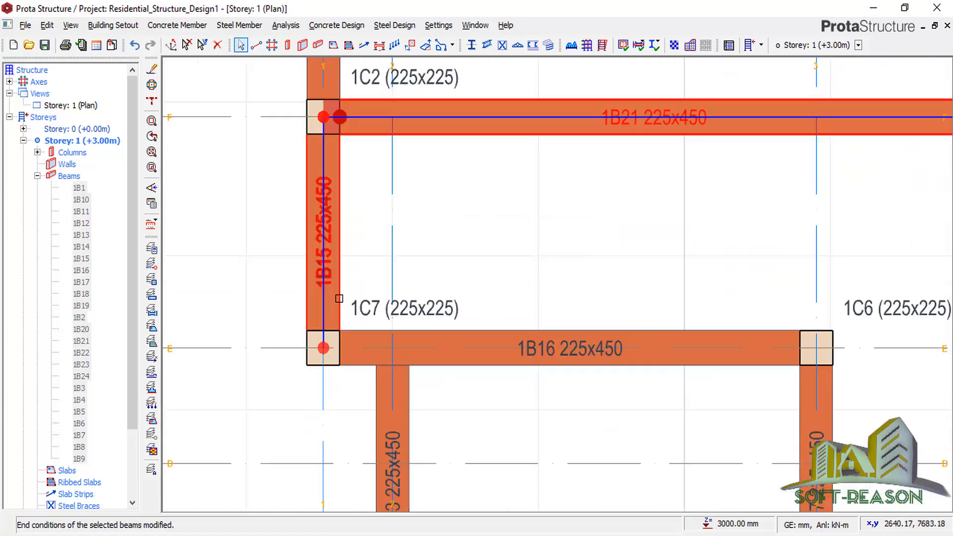
# Hinge beam 1B15 at its left end.
pyautogui.click(339, 298)
pyautogui.rightClick(342, 299)
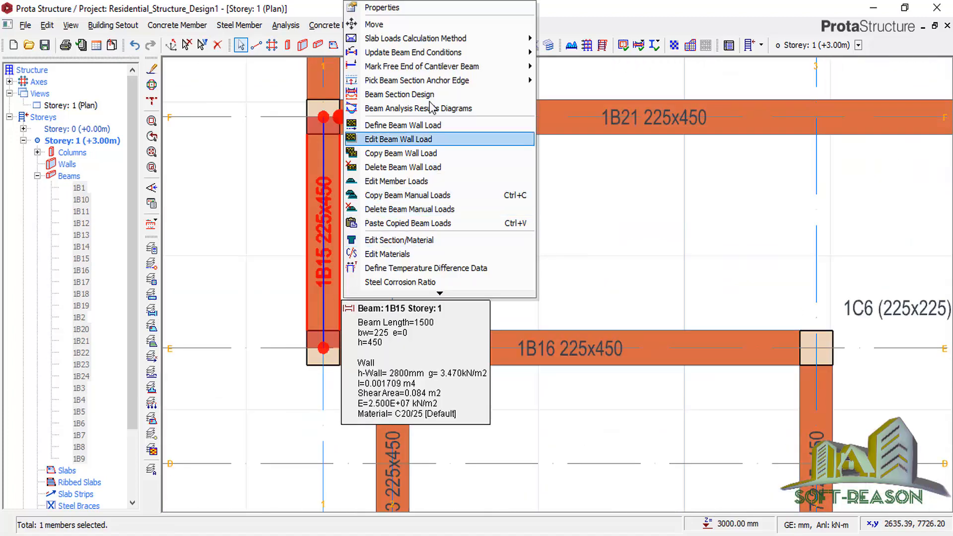
pyautogui.moveTo(473, 53)
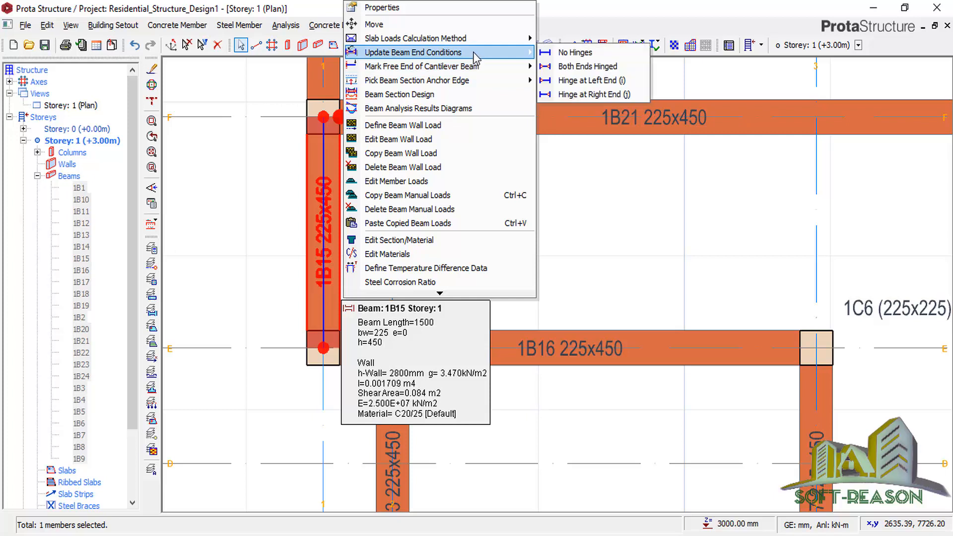
pyautogui.click(579, 80)
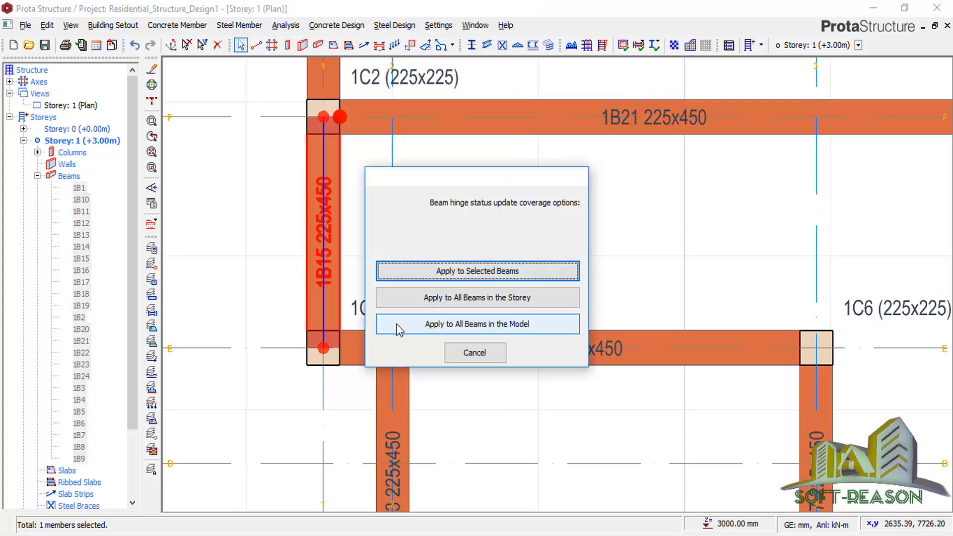
pyautogui.click(433, 272)
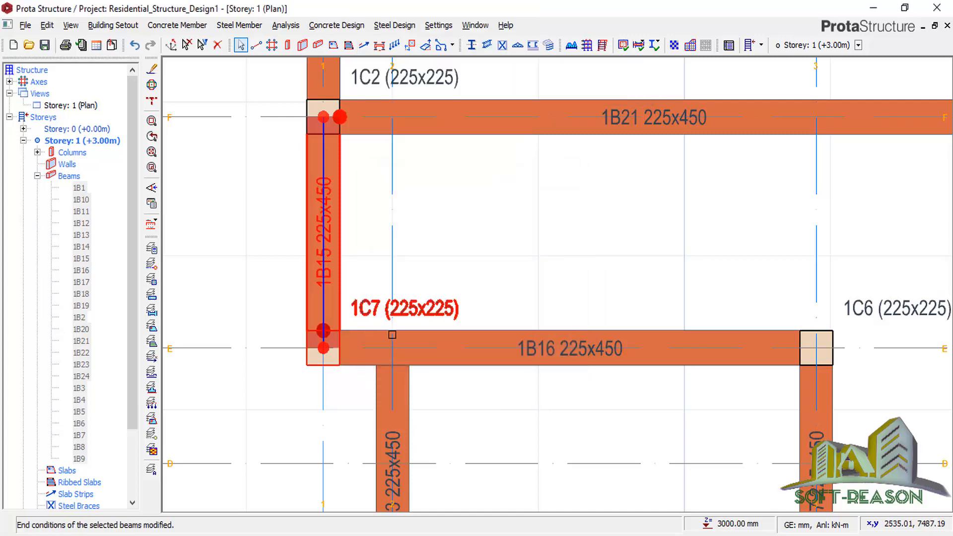
pyautogui.scroll(-1, 527, 279)
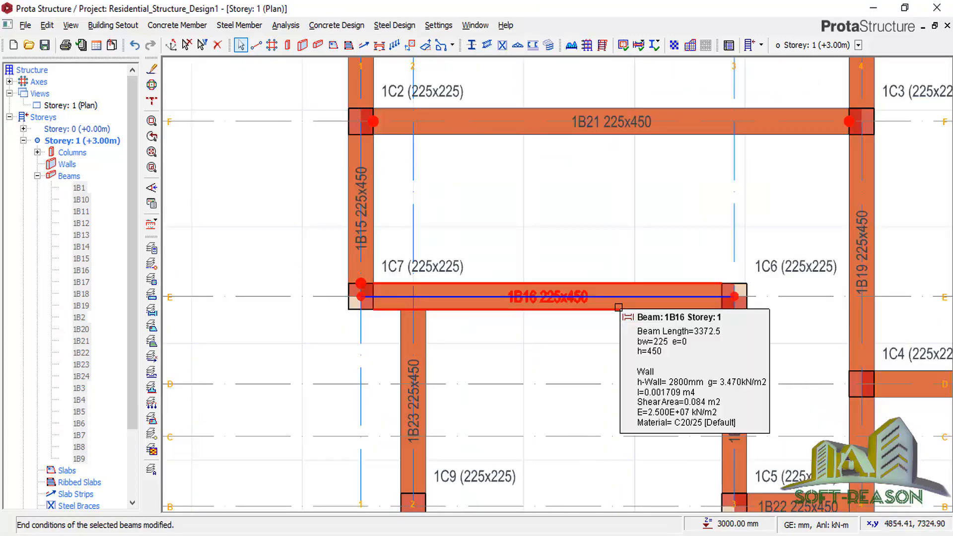
# Hinge beam 1B16 at its right end.
pyautogui.click(616, 296)
pyautogui.rightClick(612, 261)
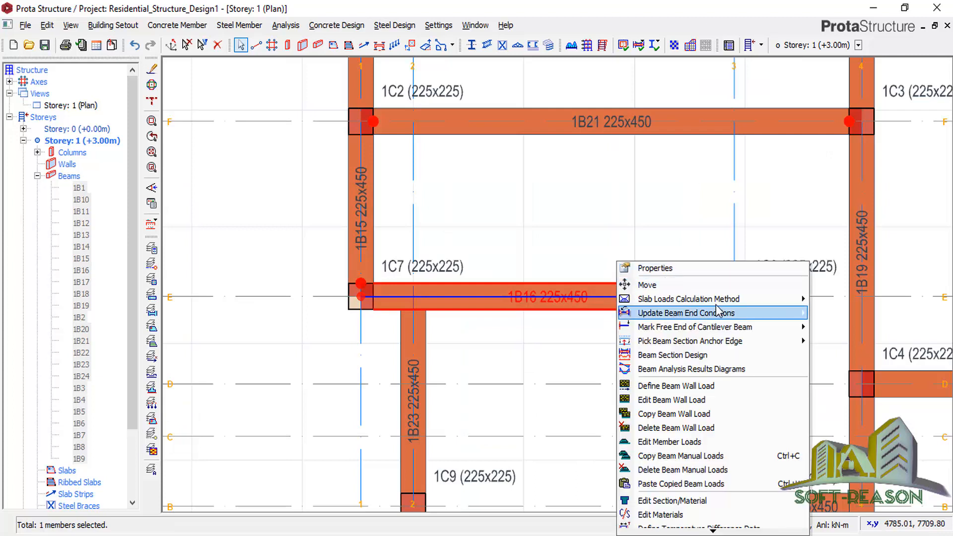
pyautogui.moveTo(720, 312)
pyautogui.click(830, 355)
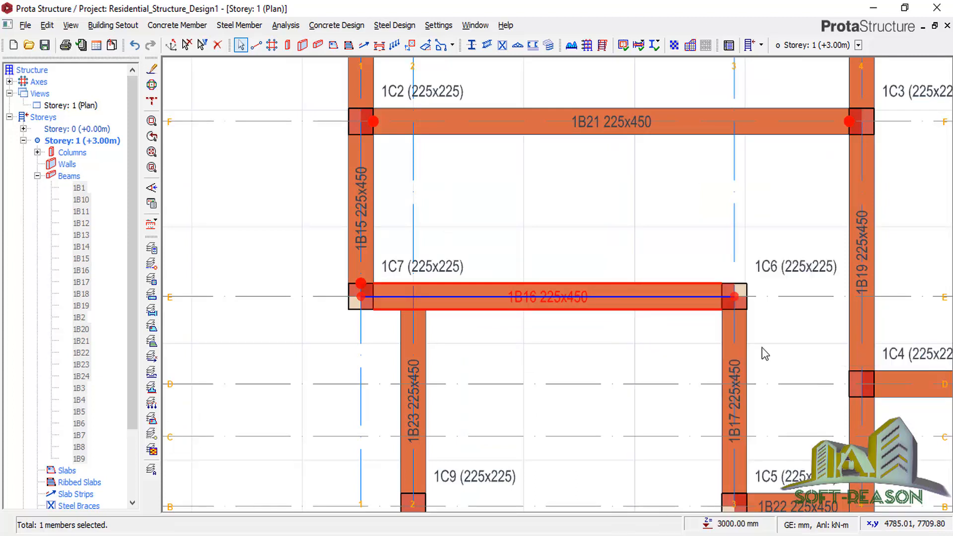
pyautogui.click(517, 272)
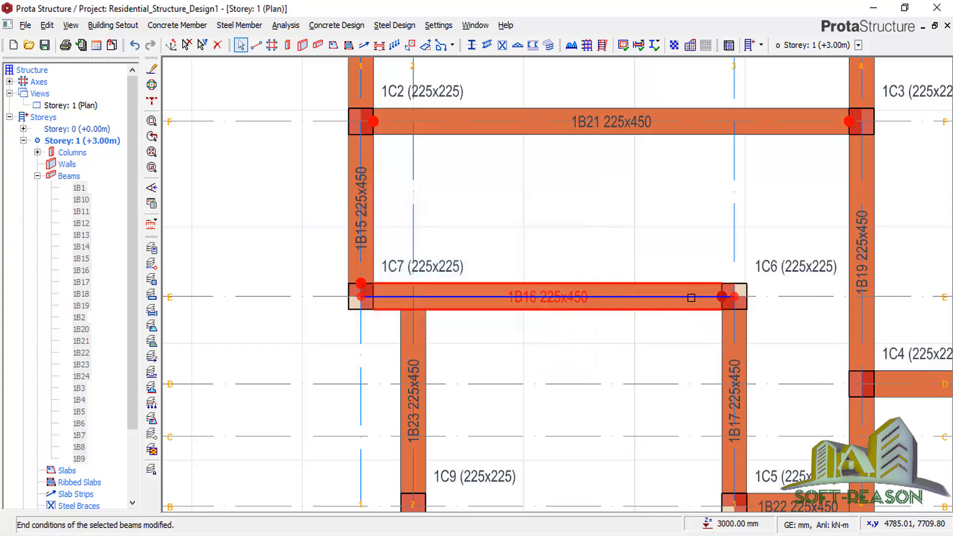
pyautogui.scroll(-2, 452, 224)
pyautogui.scroll(1, 550, 331)
pyautogui.scroll(-2, 510, 332)
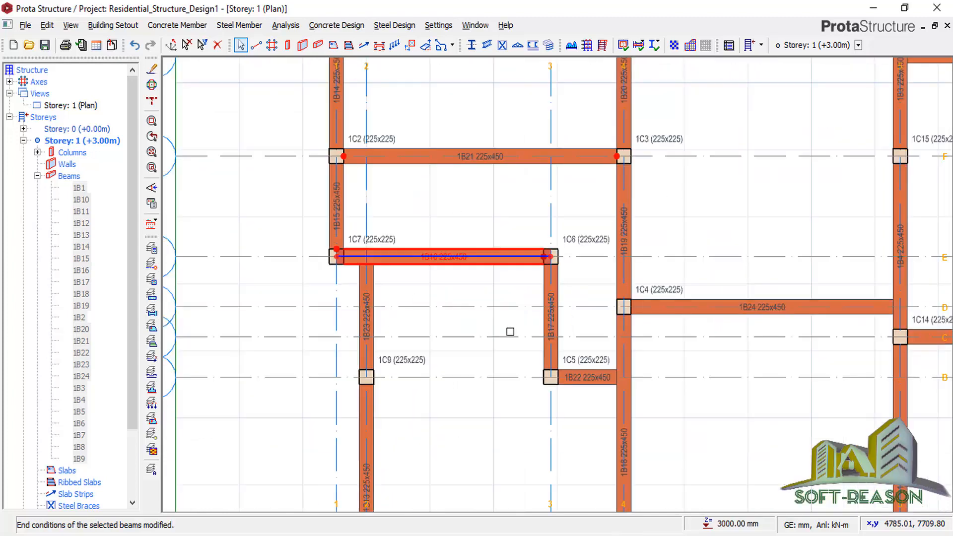
# Hinge beam 1B24 at its left end.
pyautogui.scroll(2, 557, 313)
pyautogui.click(554, 302)
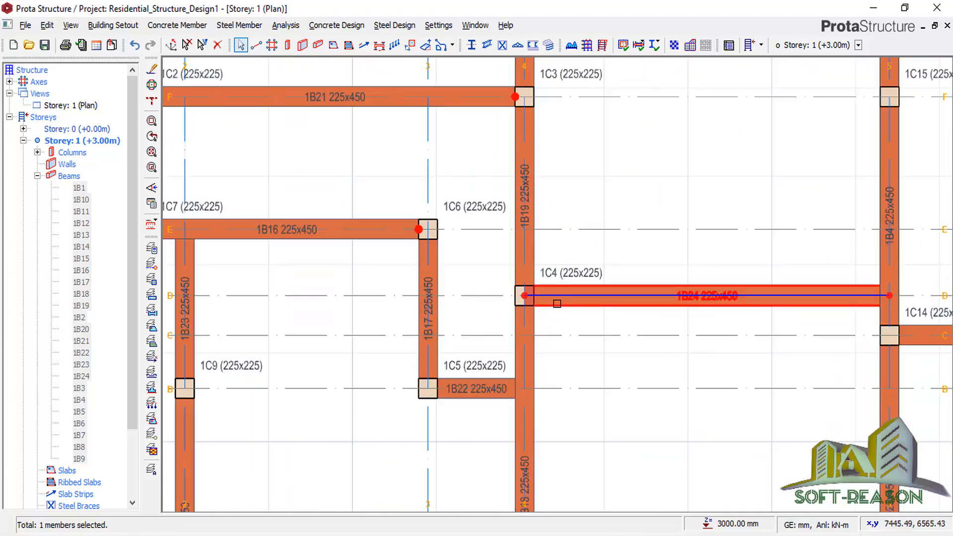
pyautogui.rightClick(555, 301)
pyautogui.scroll(-1, 630, 230)
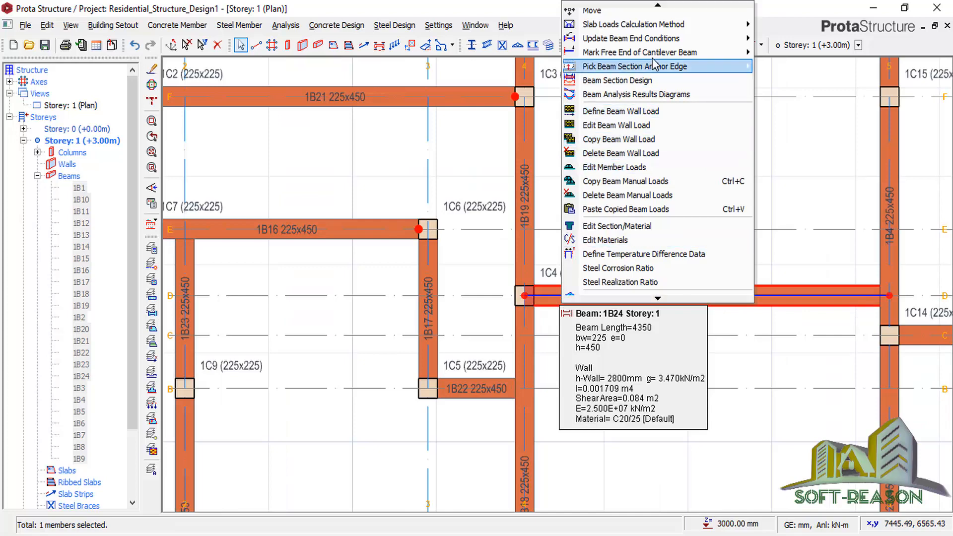
pyautogui.moveTo(749, 38)
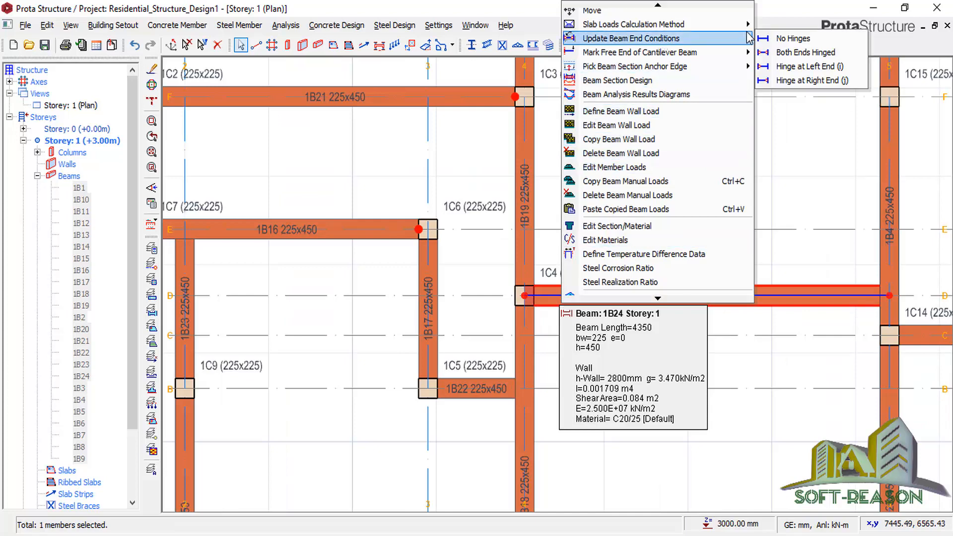
pyautogui.click(780, 71)
pyautogui.click(451, 270)
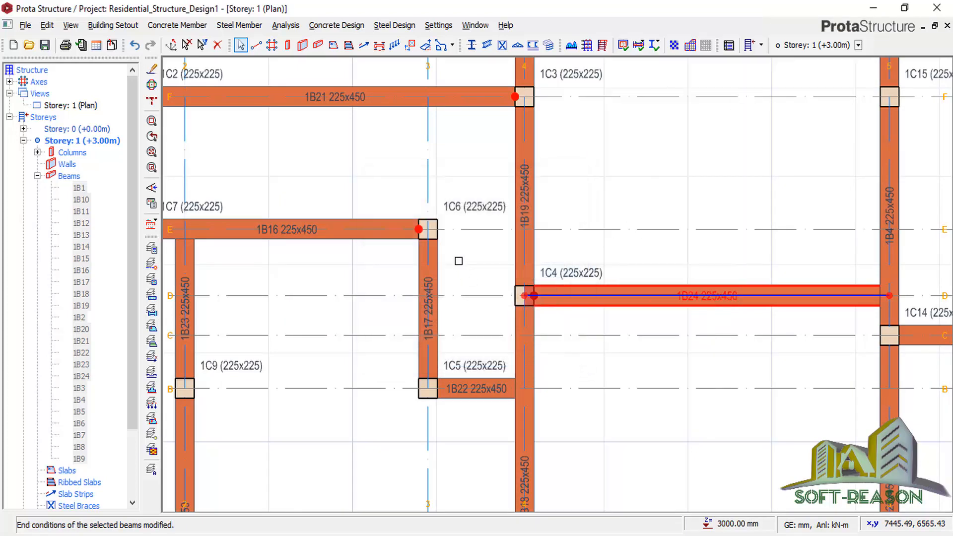
pyautogui.click(450, 279)
# Hinge beam 1B17 at both ends.
pyautogui.click(436, 261)
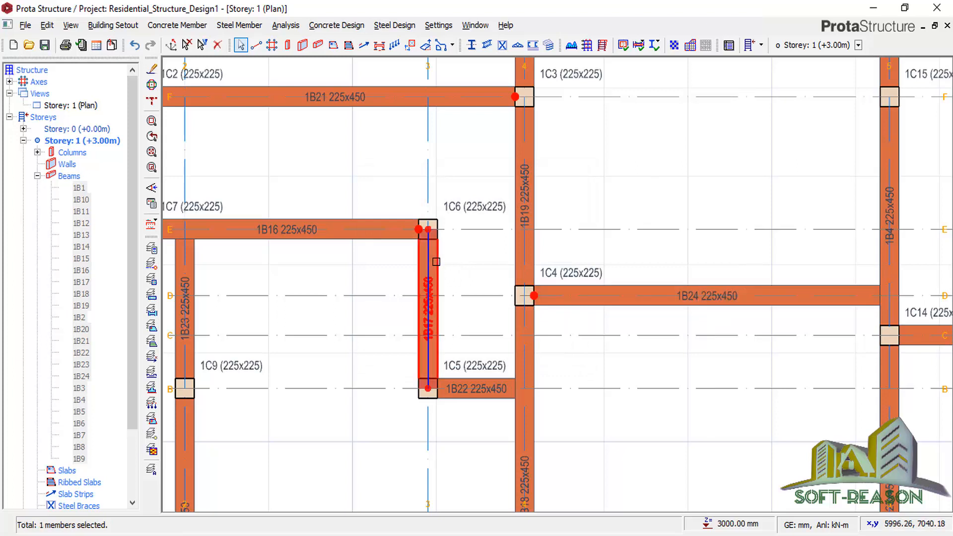
pyautogui.rightClick(436, 262)
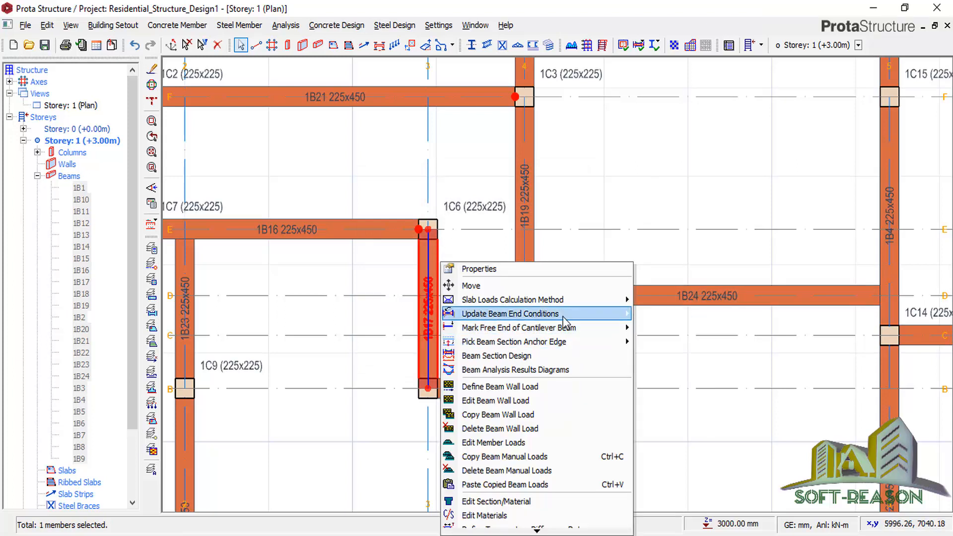
pyautogui.moveTo(566, 322)
pyautogui.click(645, 329)
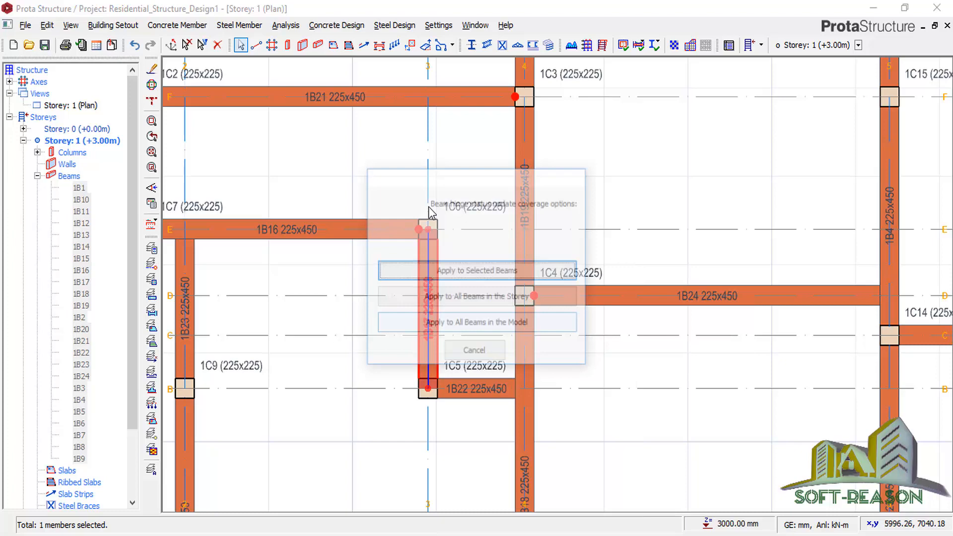
pyautogui.click(457, 272)
pyautogui.scroll(-2, 453, 216)
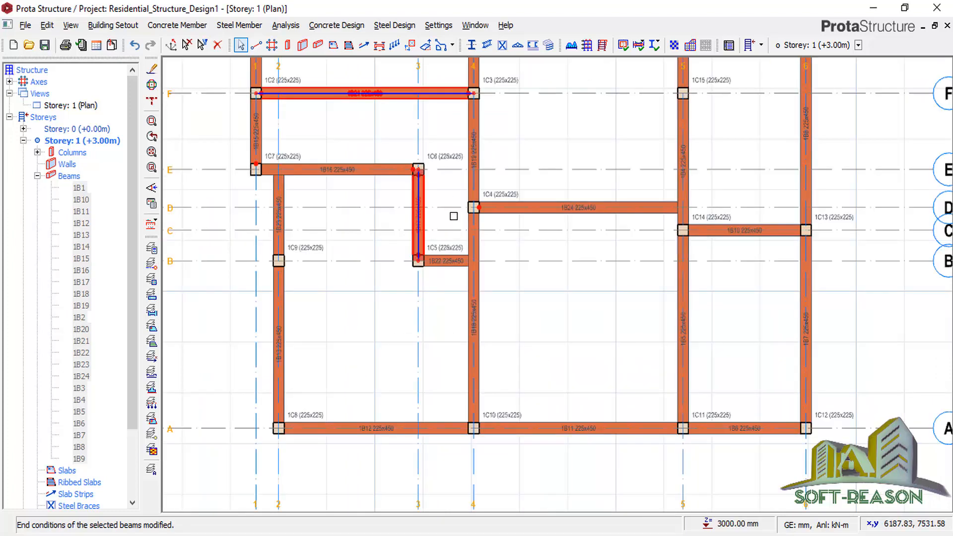
pyautogui.scroll(3, 453, 216)
# Hinge beam 1B22 at its left end.
pyautogui.click(413, 261)
pyautogui.rightClick(414, 263)
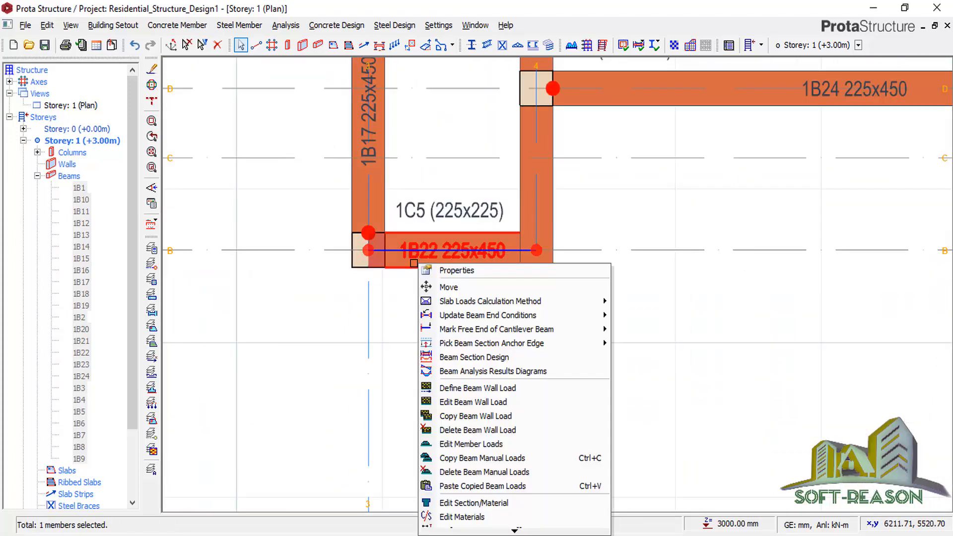
pyautogui.moveTo(546, 314)
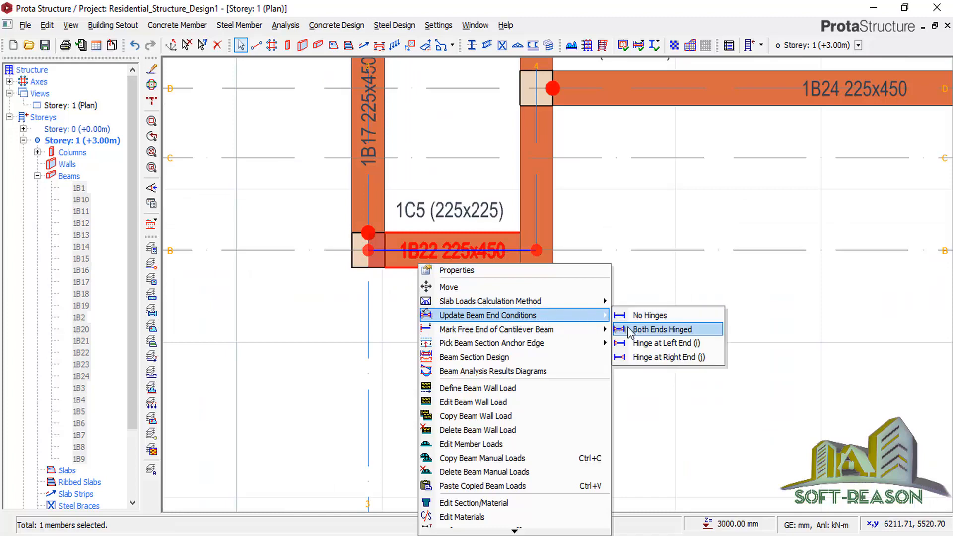
pyautogui.click(636, 344)
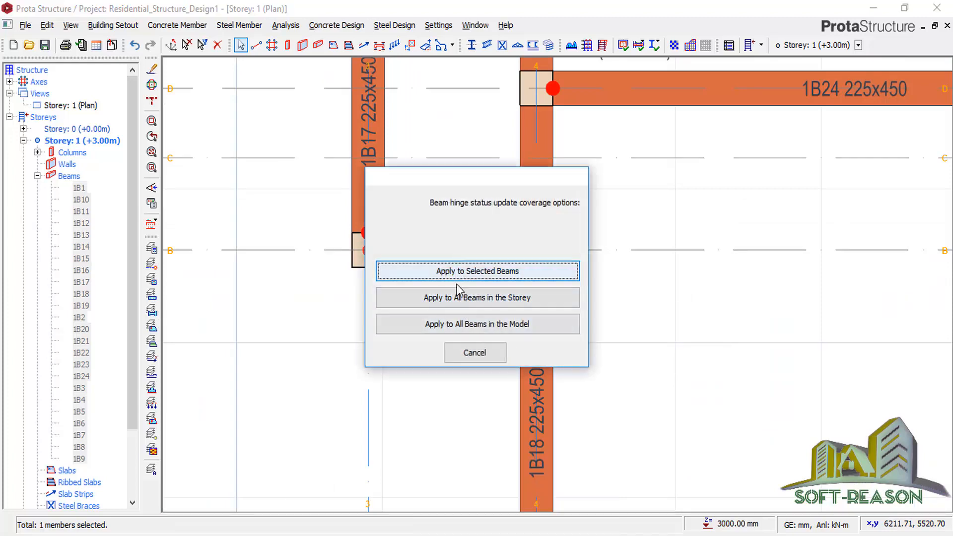
pyautogui.click(452, 271)
pyautogui.scroll(-5, 457, 253)
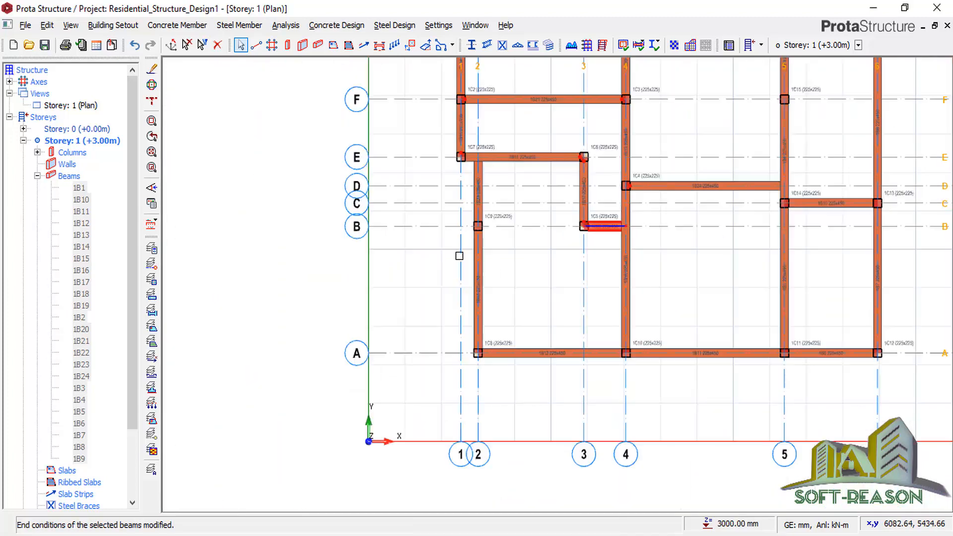
pyautogui.scroll(3, 505, 354)
pyautogui.scroll(4, 516, 392)
# Select beams 1B13, 1B18, 1B5 and 1B7 and hinge all four at their left ends.
pyautogui.click(522, 400)
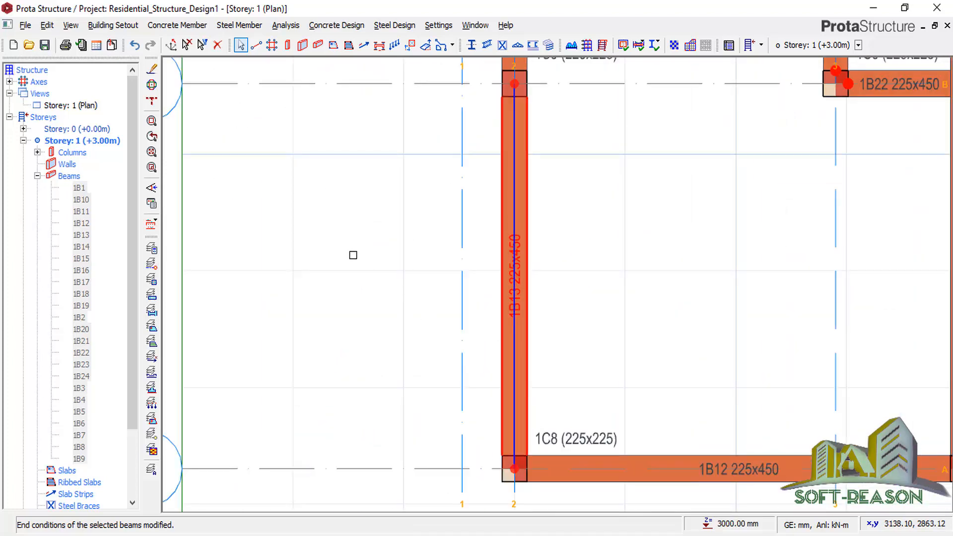
pyautogui.scroll(-6, 347, 257)
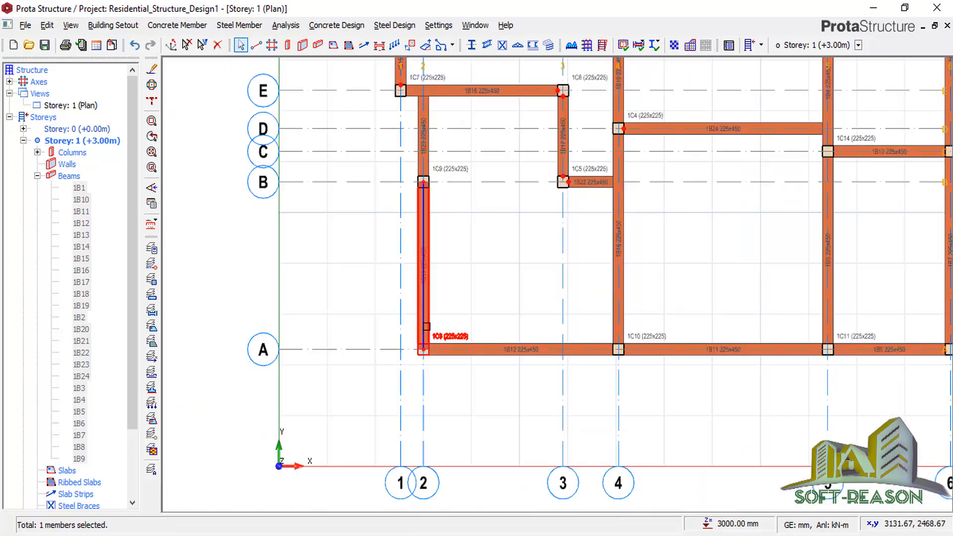
pyautogui.scroll(2, 437, 337)
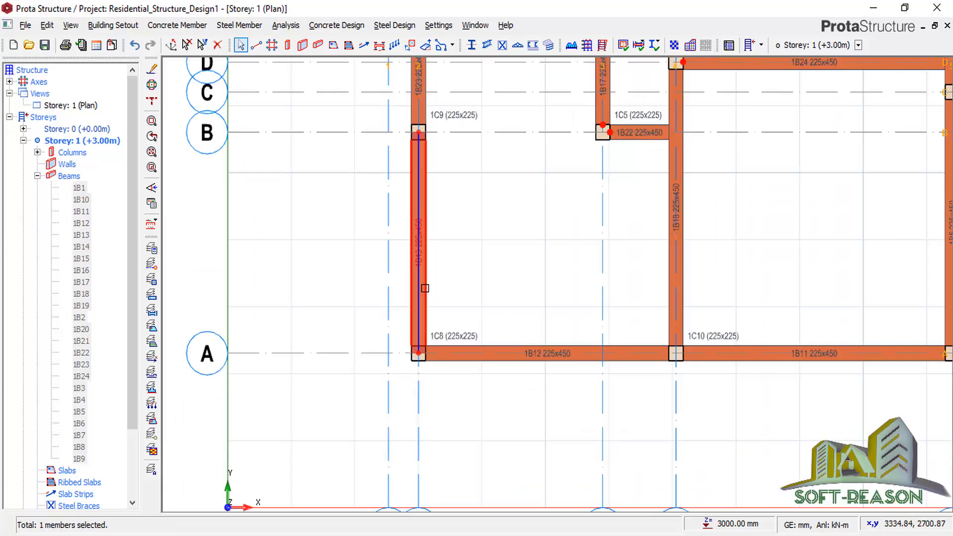
pyautogui.click(684, 296)
pyautogui.scroll(-5, 645, 317)
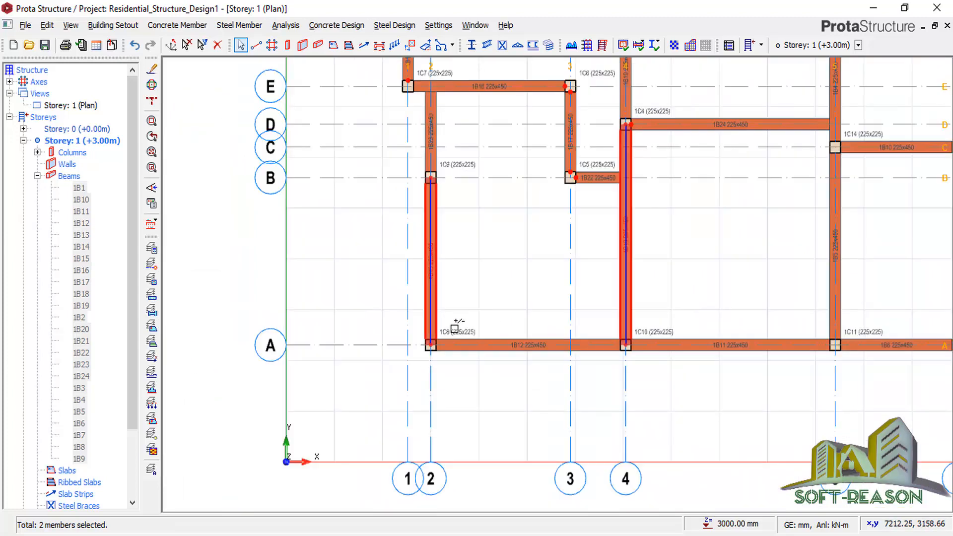
pyautogui.scroll(3, 629, 324)
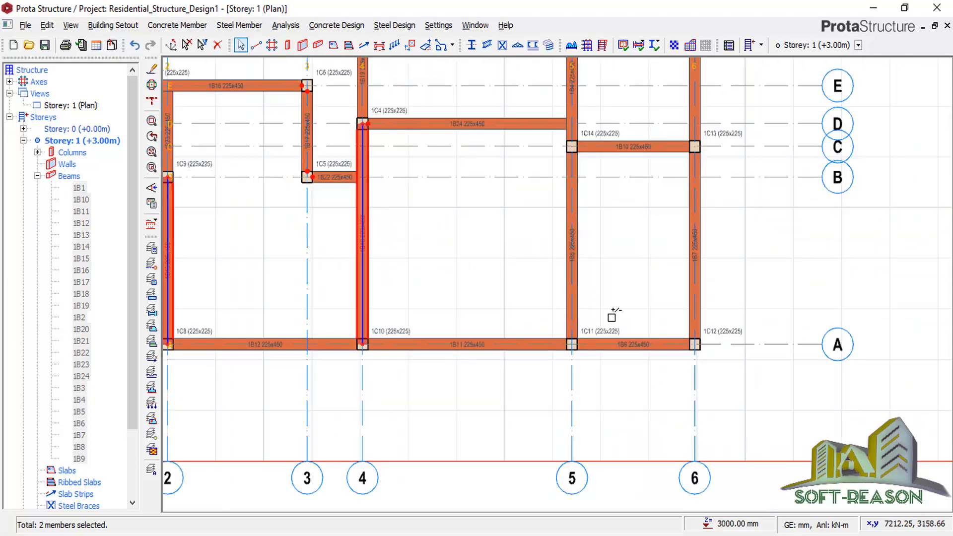
pyautogui.click(577, 305)
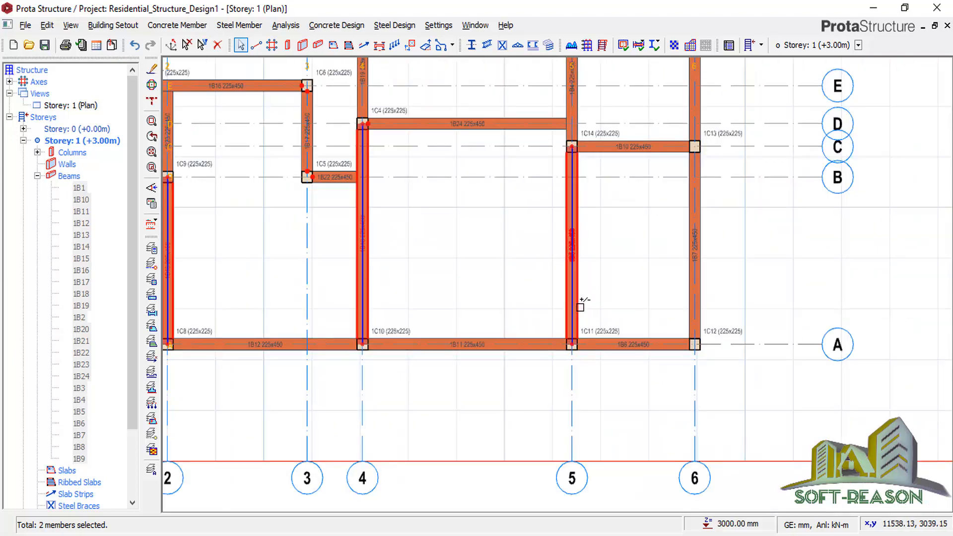
pyautogui.click(702, 307)
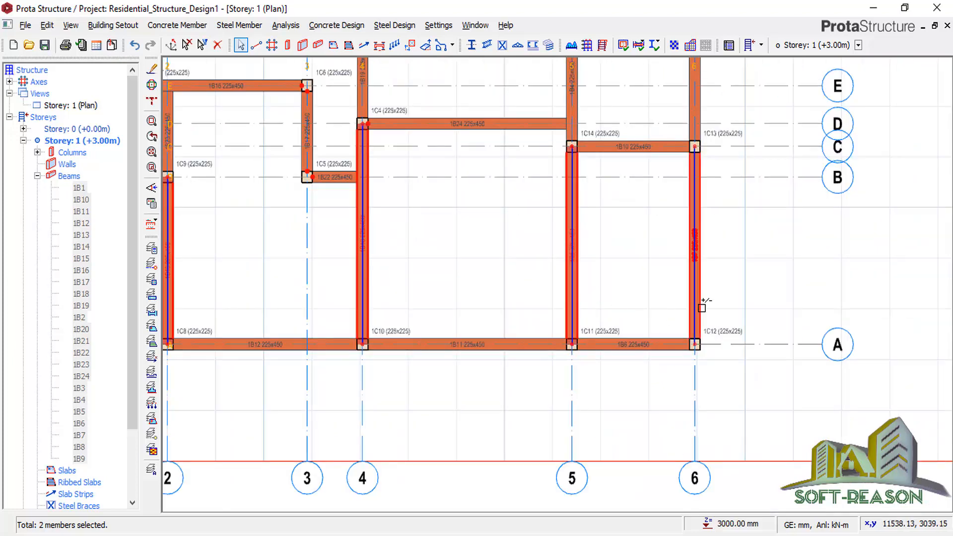
pyautogui.rightClick(442, 238)
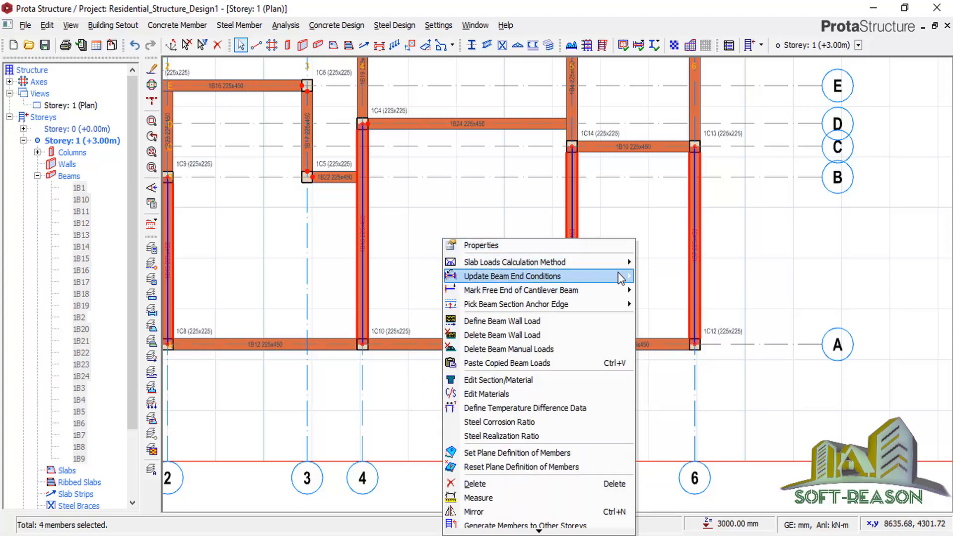
pyautogui.moveTo(626, 276)
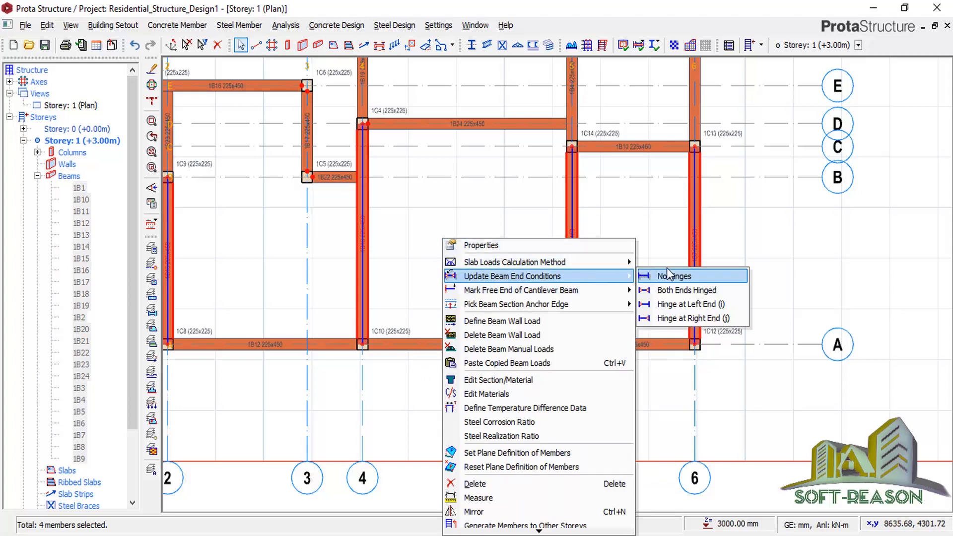
pyautogui.click(682, 303)
pyautogui.click(422, 269)
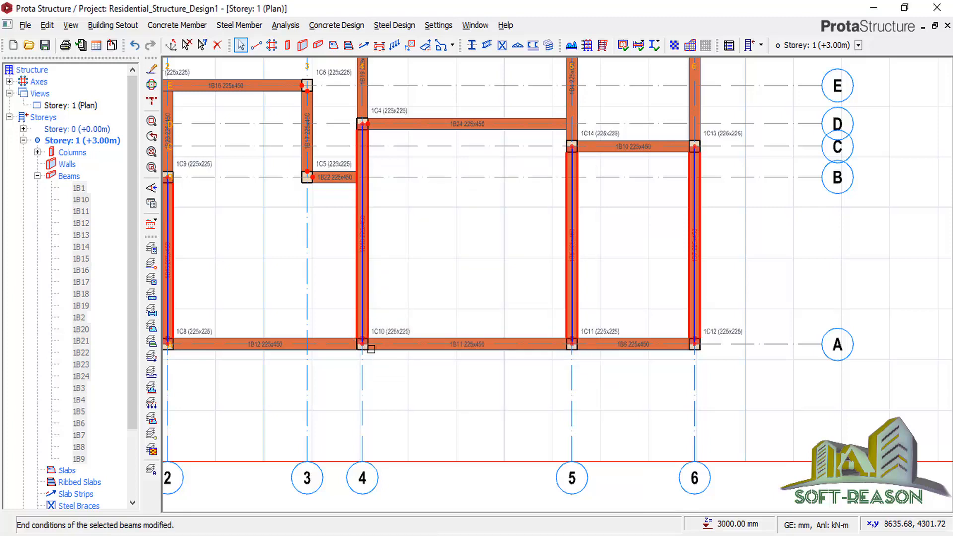
# Apply the hinged end condition to beam 1B12 on grid A only.
pyautogui.scroll(3, 369, 343)
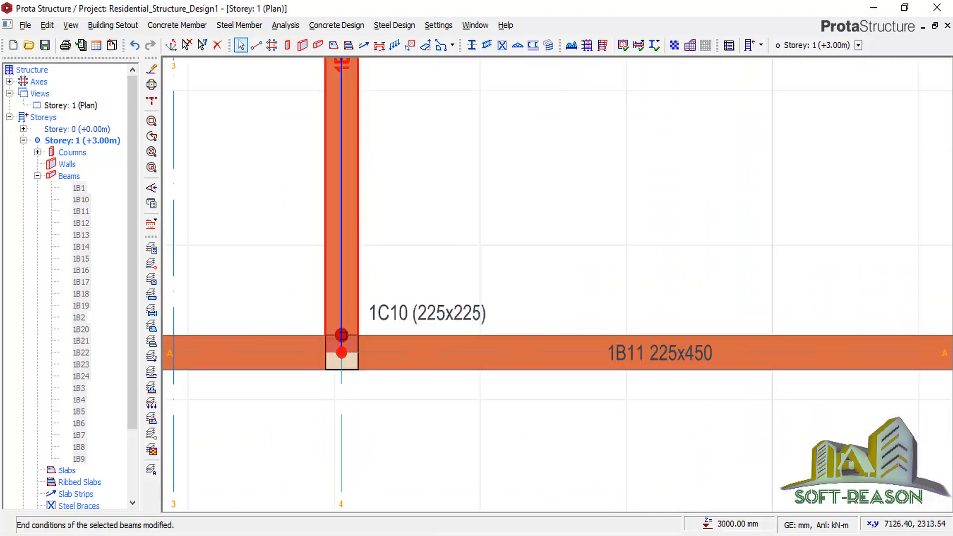
pyautogui.scroll(-5, 720, 250)
pyautogui.click(484, 279)
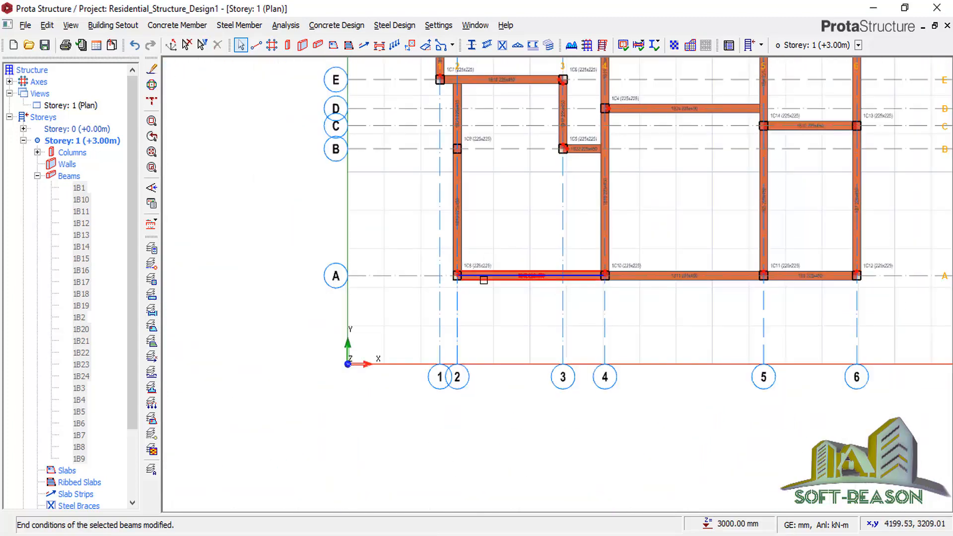
pyautogui.scroll(3, 484, 280)
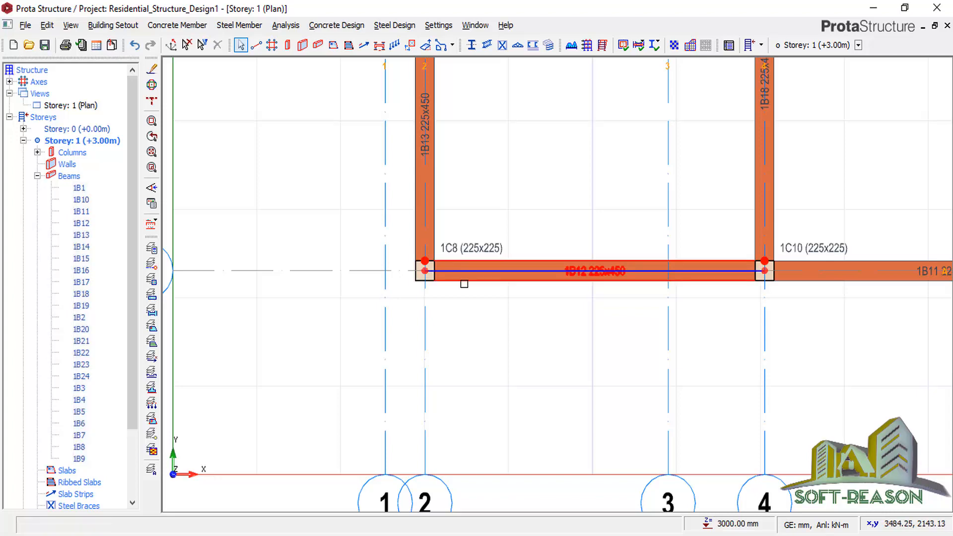
pyautogui.click(464, 284)
pyautogui.scroll(-4, 452, 350)
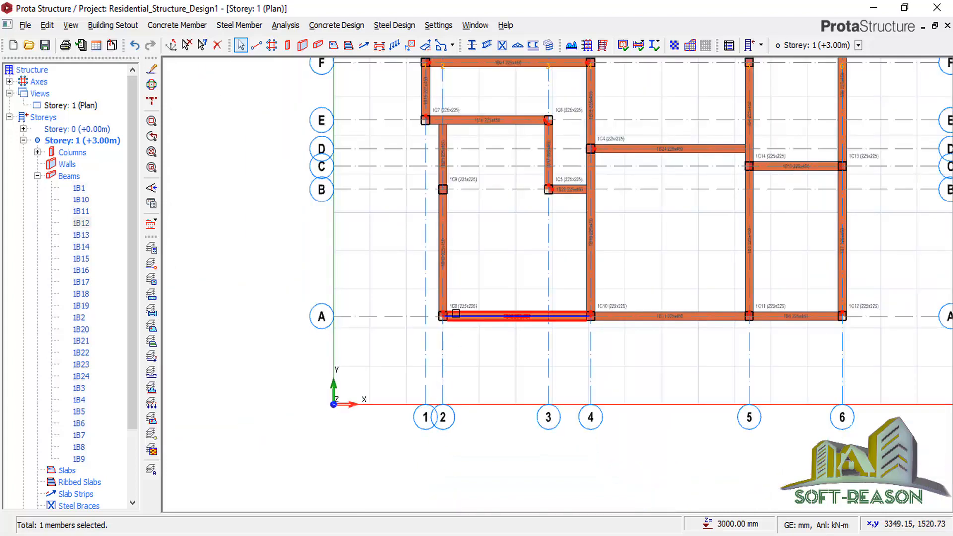
pyautogui.scroll(1, 672, 252)
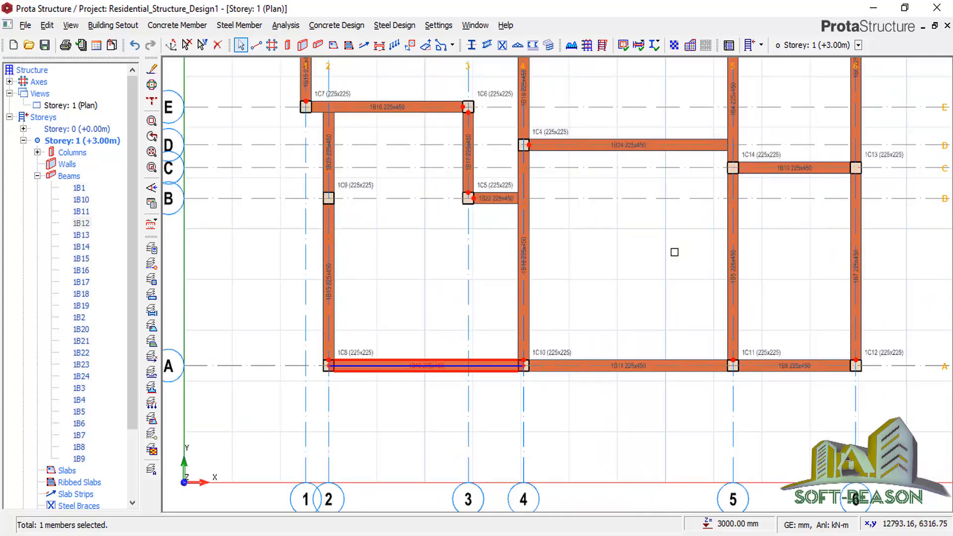
pyautogui.scroll(-3, 634, 251)
pyautogui.scroll(2, 589, 275)
pyautogui.rightClick(563, 268)
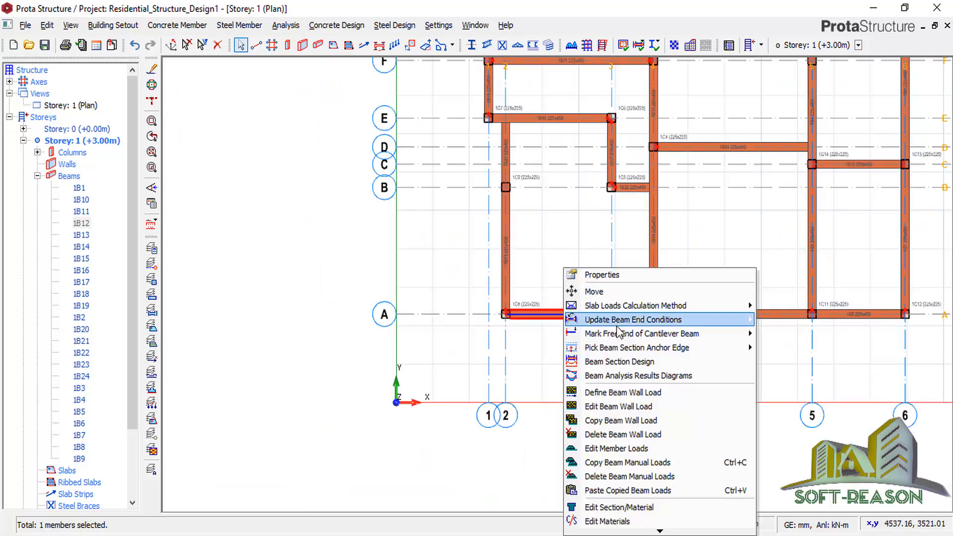
pyautogui.moveTo(665, 318)
pyautogui.moveTo(750, 319)
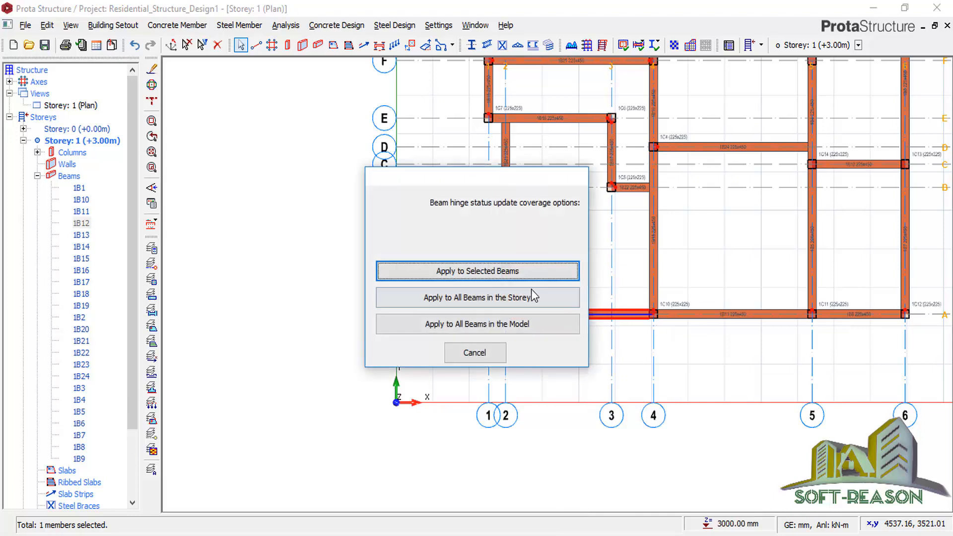
pyautogui.click(504, 270)
pyautogui.scroll(3, 503, 316)
pyautogui.scroll(1, 502, 315)
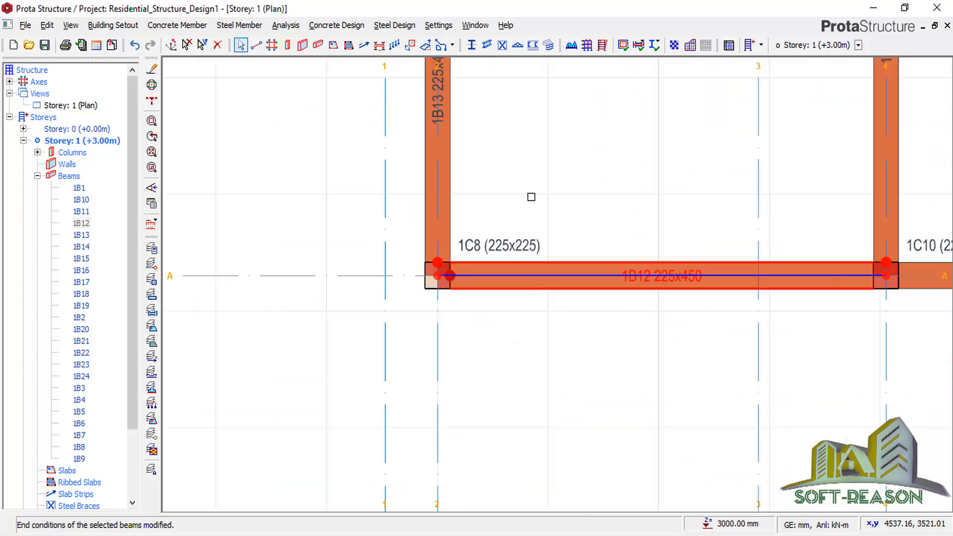
pyautogui.click(283, 234)
pyautogui.scroll(-5, 308, 311)
pyautogui.scroll(4, 695, 238)
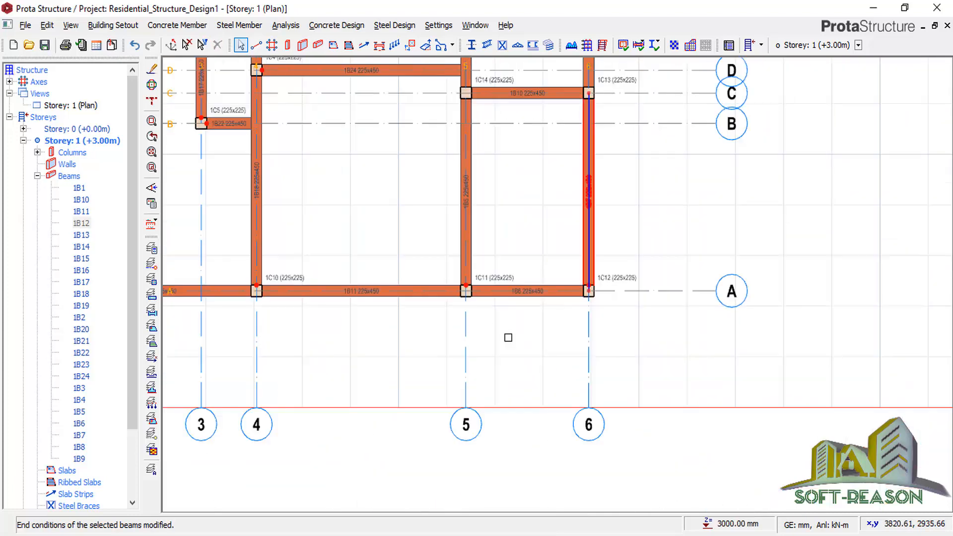
# Hinge beam 1B6 along grid A at its right end.
pyautogui.click(551, 305)
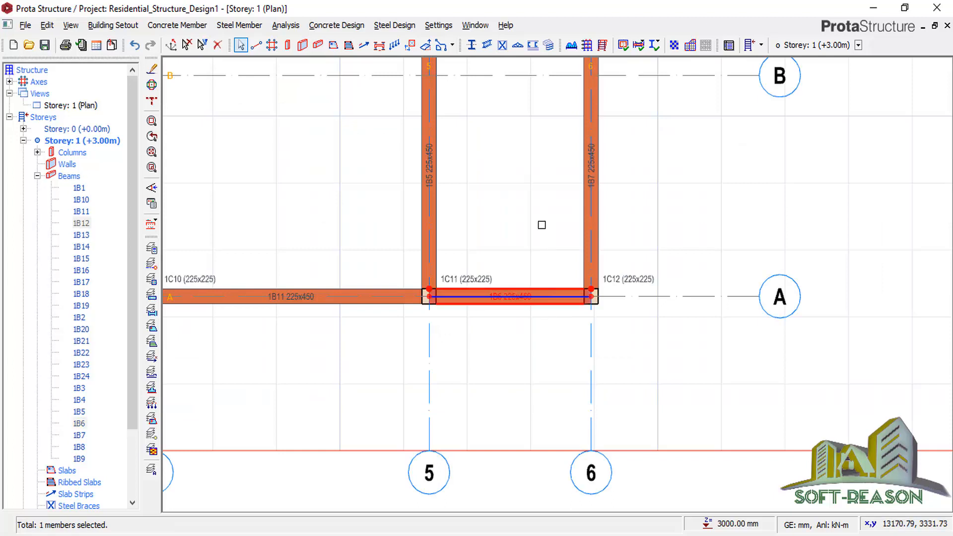
pyautogui.rightClick(545, 224)
pyautogui.moveTo(644, 283)
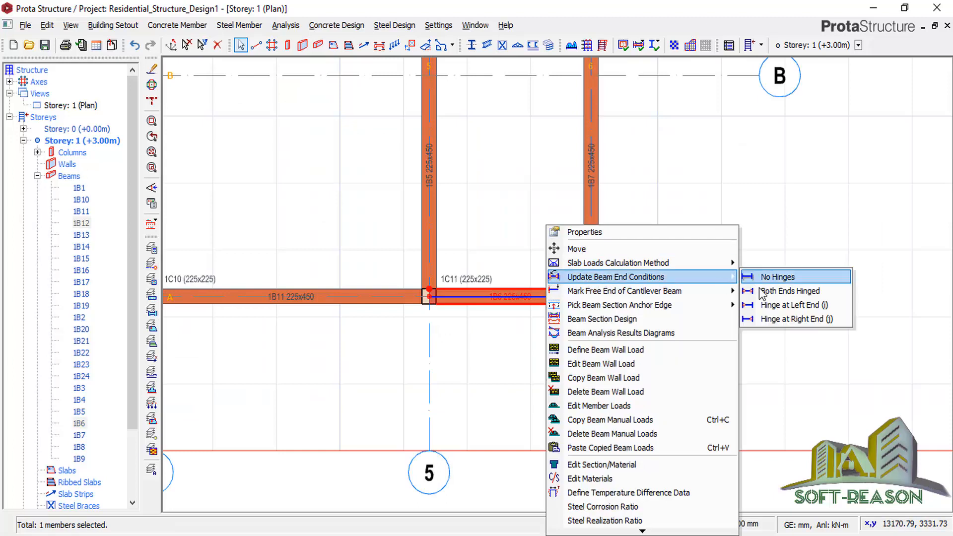
pyautogui.click(772, 316)
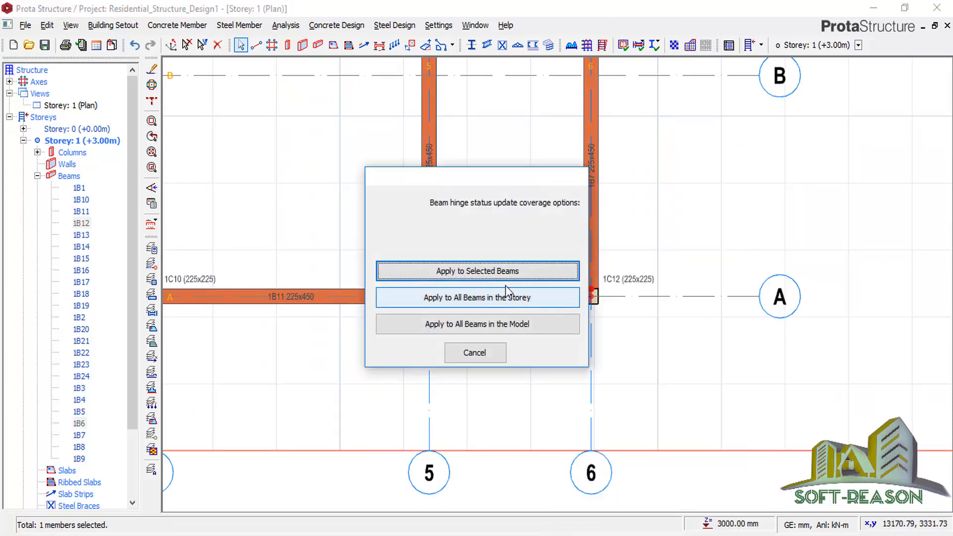
pyautogui.click(522, 273)
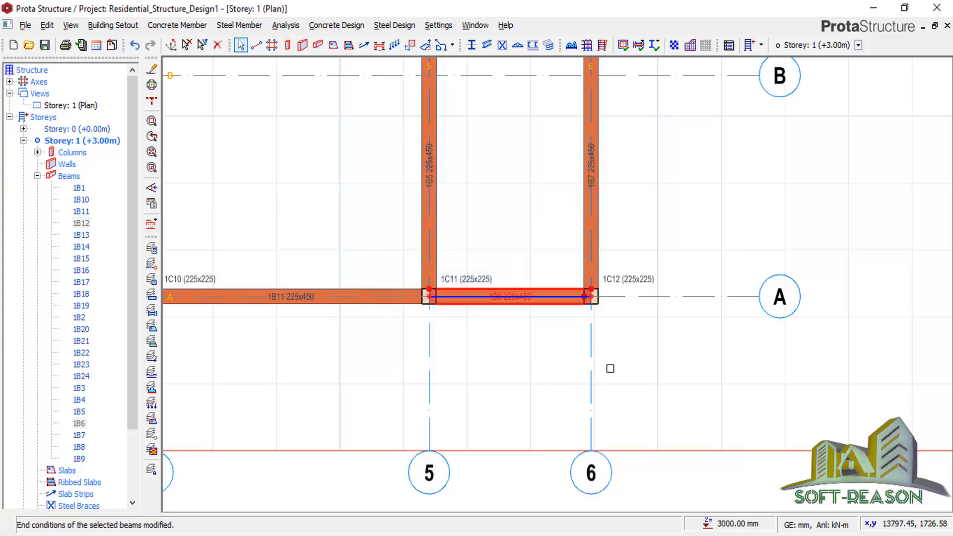
pyautogui.scroll(-3, 610, 367)
pyautogui.scroll(4, 470, 269)
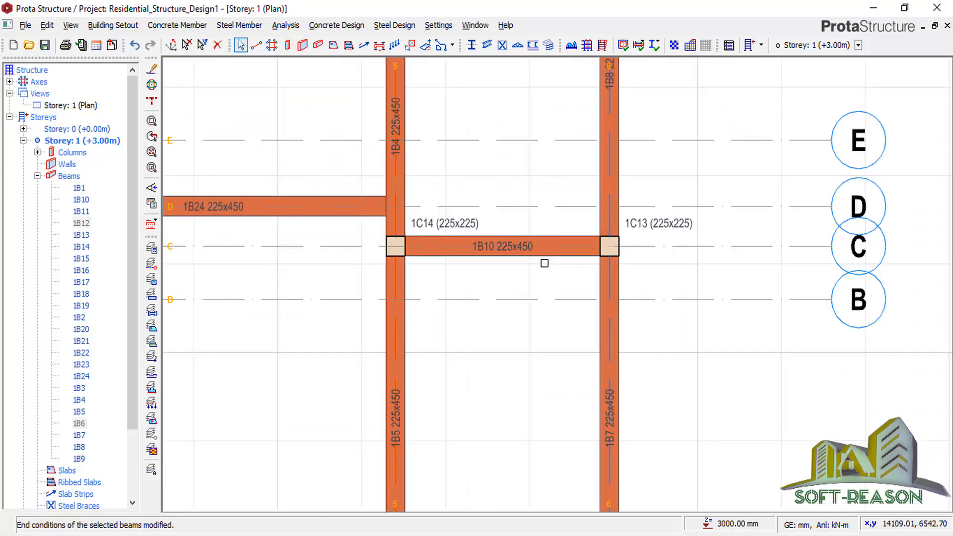
# Hinge beam 1B10 between columns 1C14 and 1C13 at both ends.
pyautogui.click(544, 259)
pyautogui.rightClick(544, 257)
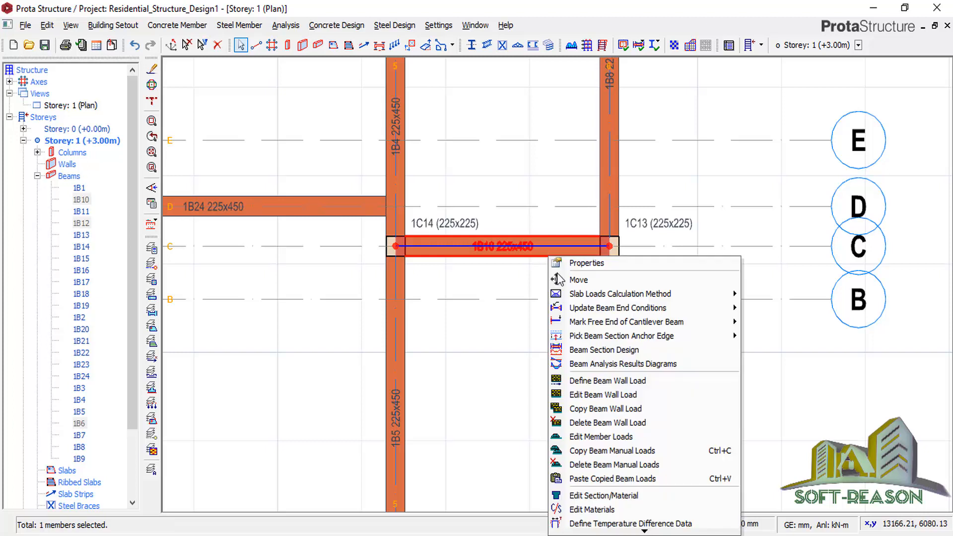
pyautogui.moveTo(604, 310)
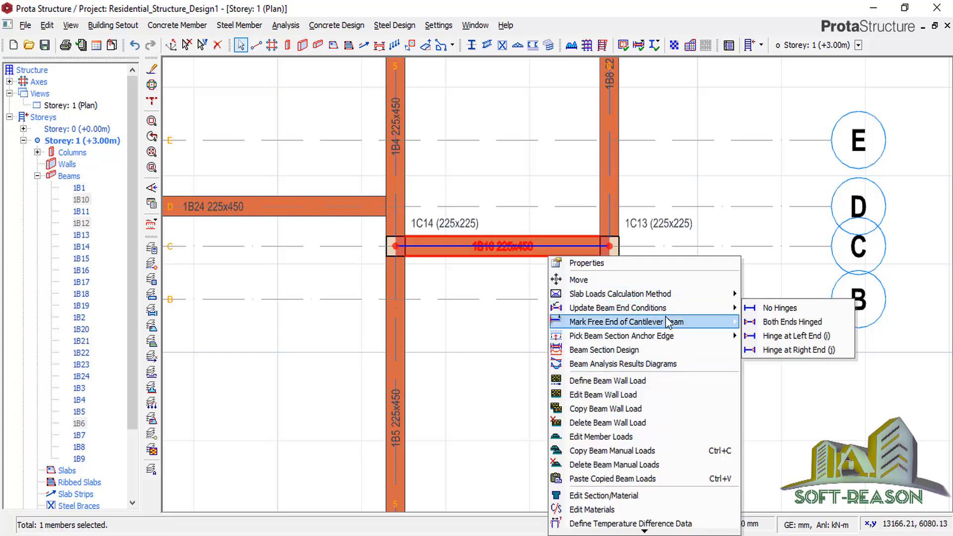
pyautogui.moveTo(692, 316)
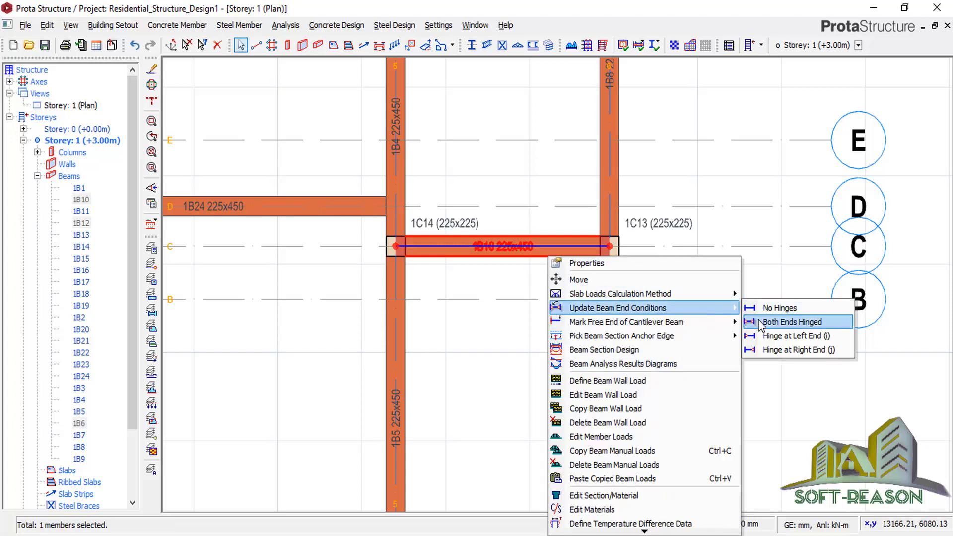
pyautogui.click(782, 322)
pyautogui.click(508, 271)
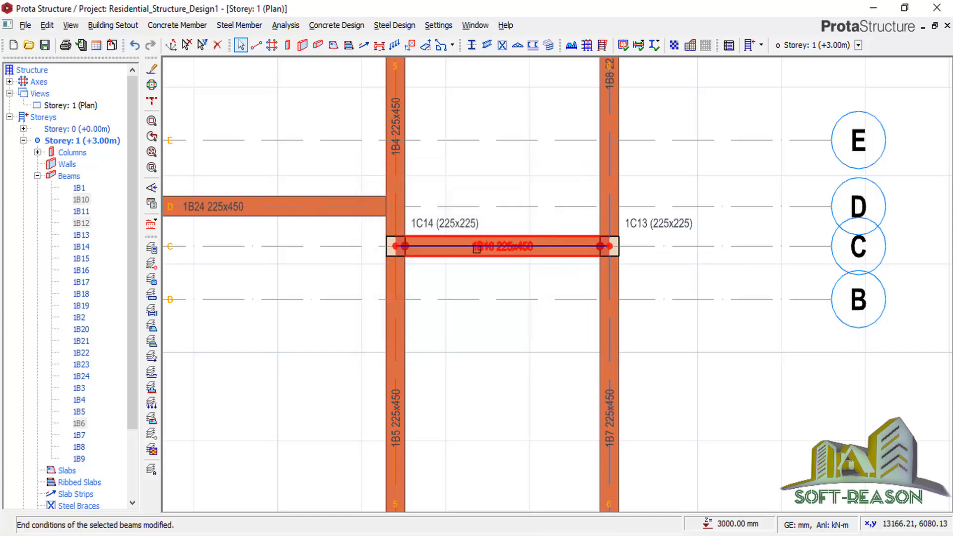
pyautogui.scroll(-2, 547, 307)
pyautogui.scroll(2, 565, 101)
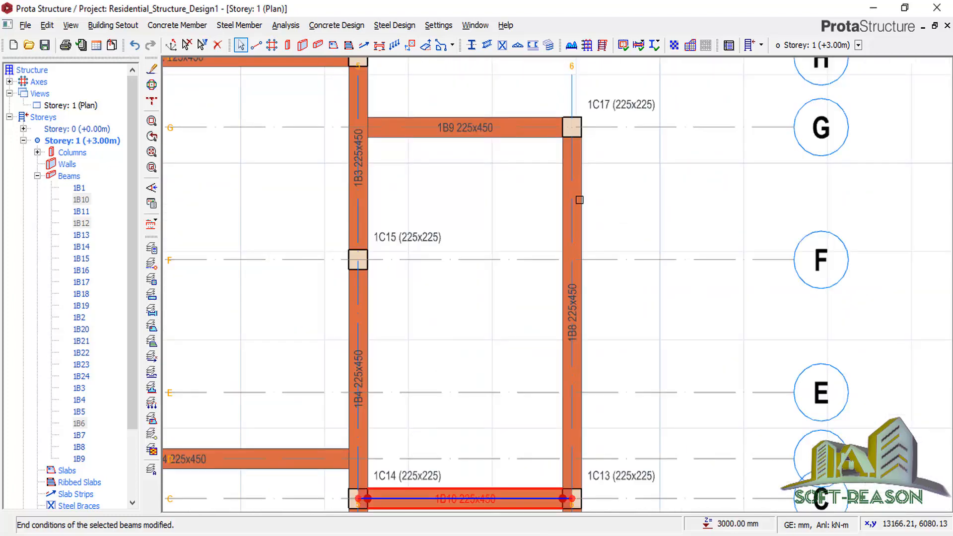
# Hinge beams 1B2 and 1B9 at their right ends.
pyautogui.scroll(-1, 579, 200)
pyautogui.scroll(2, 477, 168)
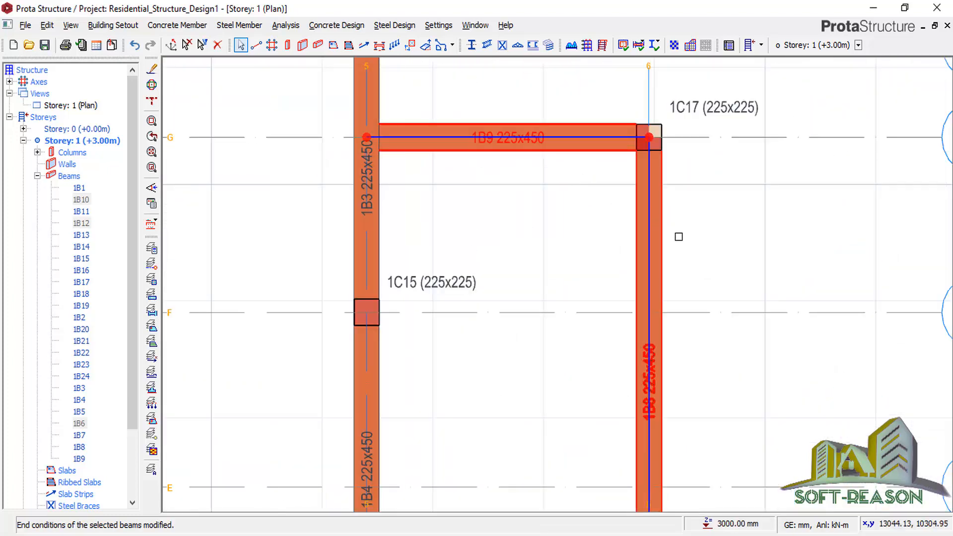
pyautogui.scroll(-2, 677, 236)
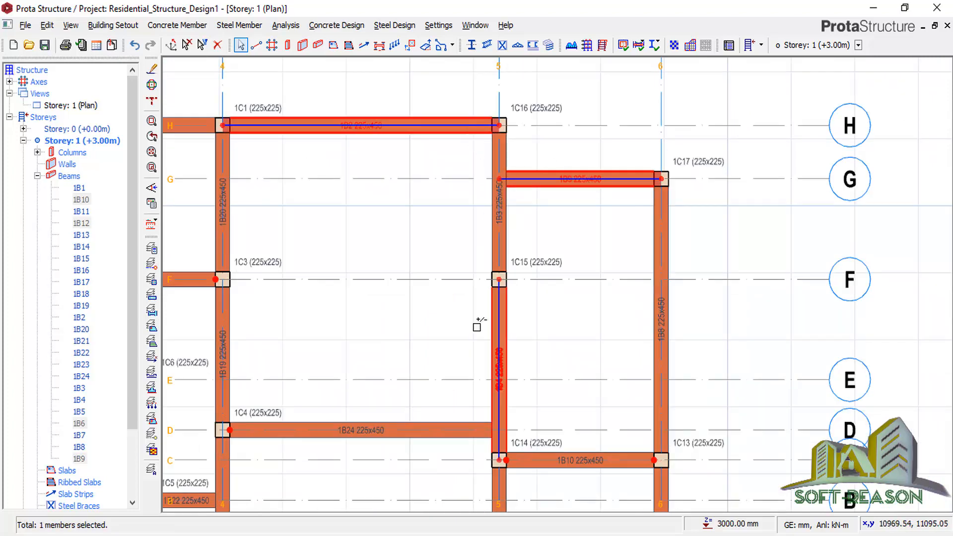
pyautogui.scroll(-3, 677, 285)
pyautogui.scroll(2, 586, 264)
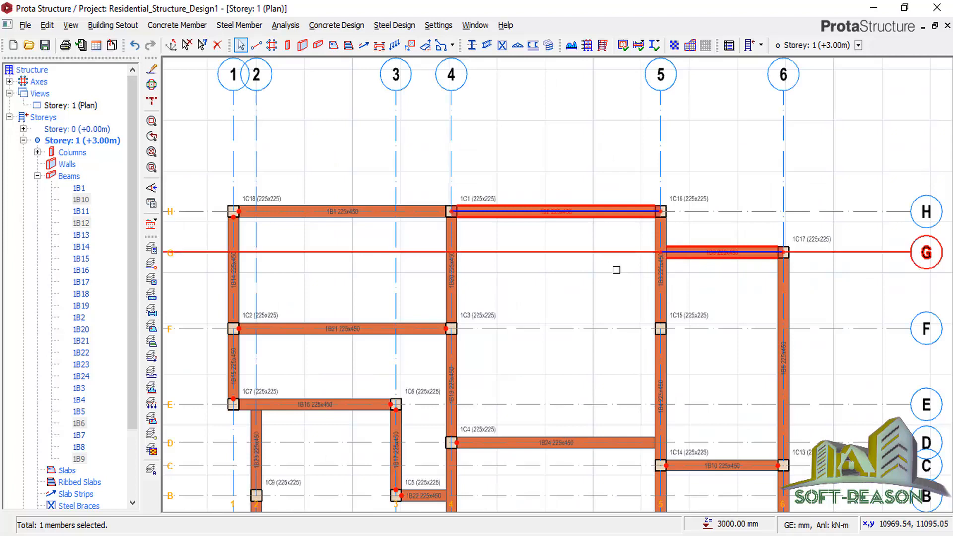
pyautogui.rightClick(617, 242)
pyautogui.moveTo(773, 287)
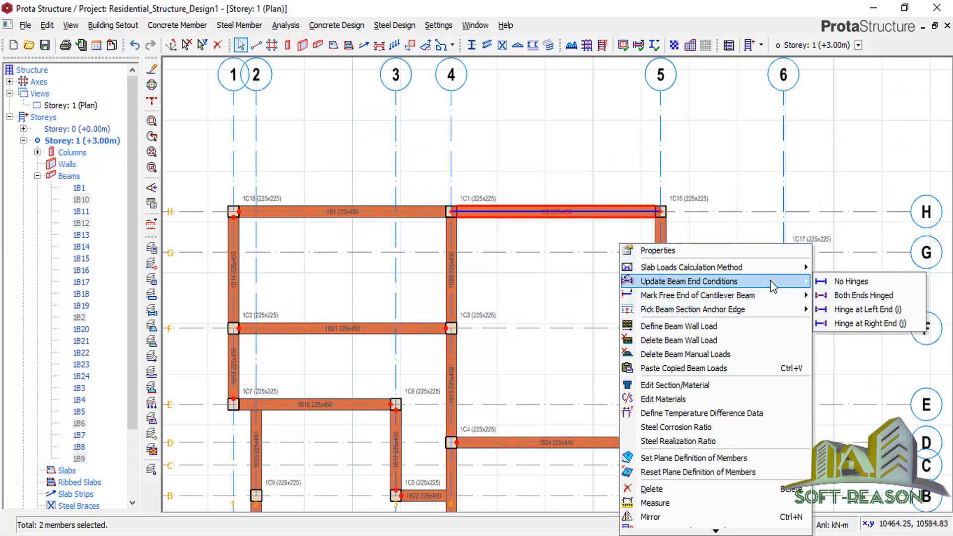
pyautogui.click(839, 324)
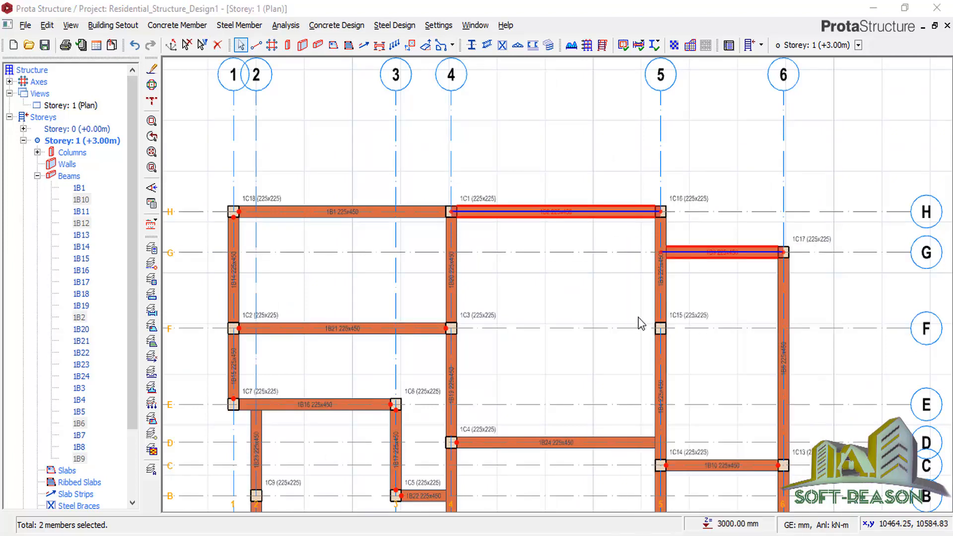
pyautogui.click(520, 285)
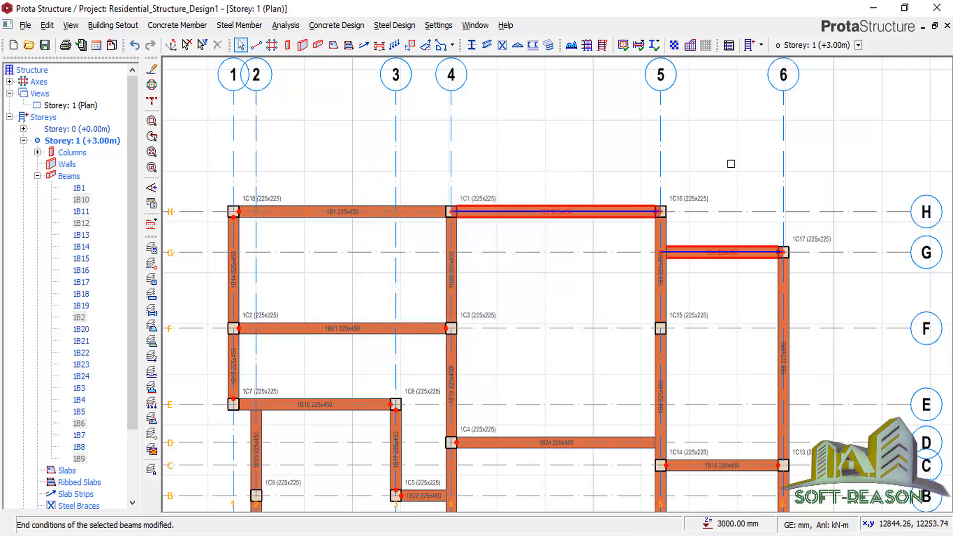
pyautogui.scroll(1, 625, 220)
pyautogui.scroll(-4, 625, 221)
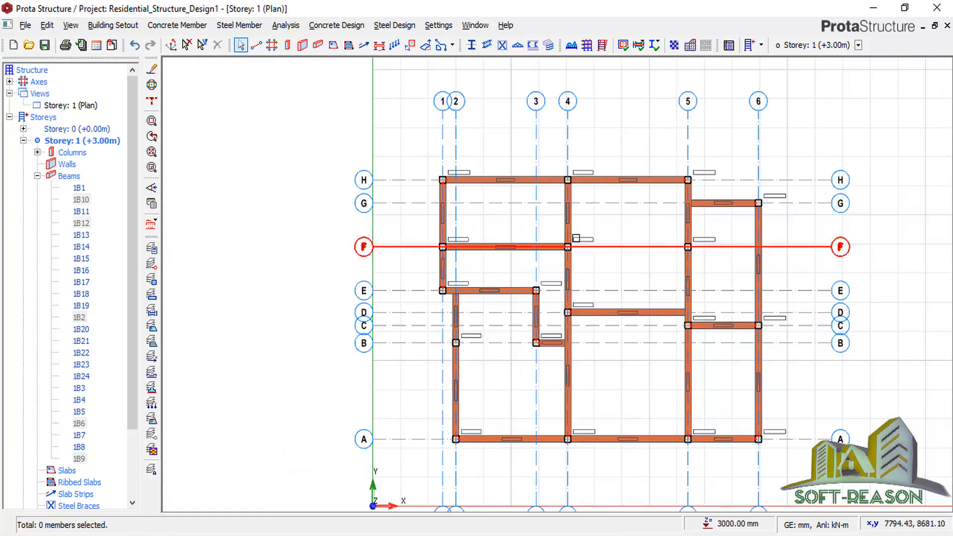
# Zoom out over the storey 1 plan and save the Residential_Structure_Design1 project.
pyautogui.scroll(1, 582, 226)
pyautogui.scroll(-1, 676, 255)
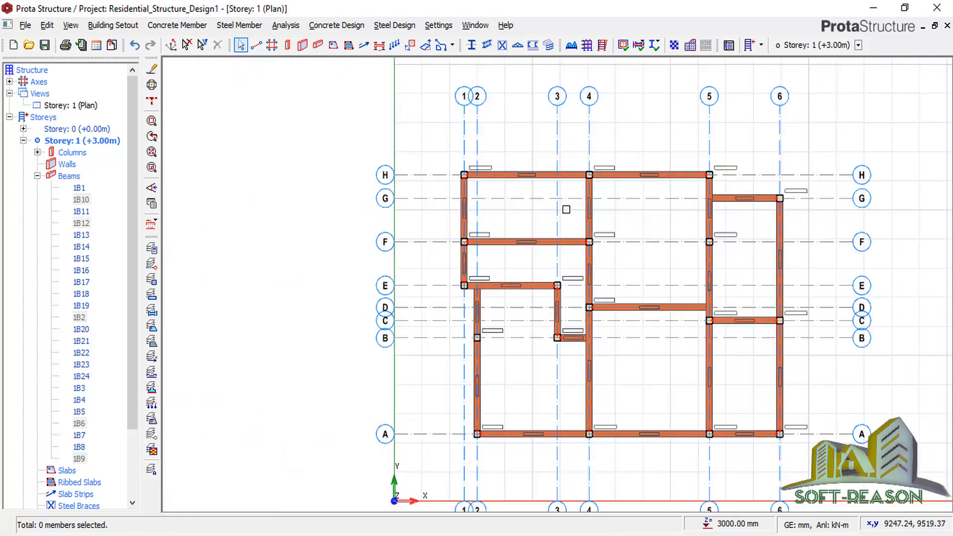
pyautogui.scroll(-1, 640, 298)
pyautogui.scroll(2, 636, 281)
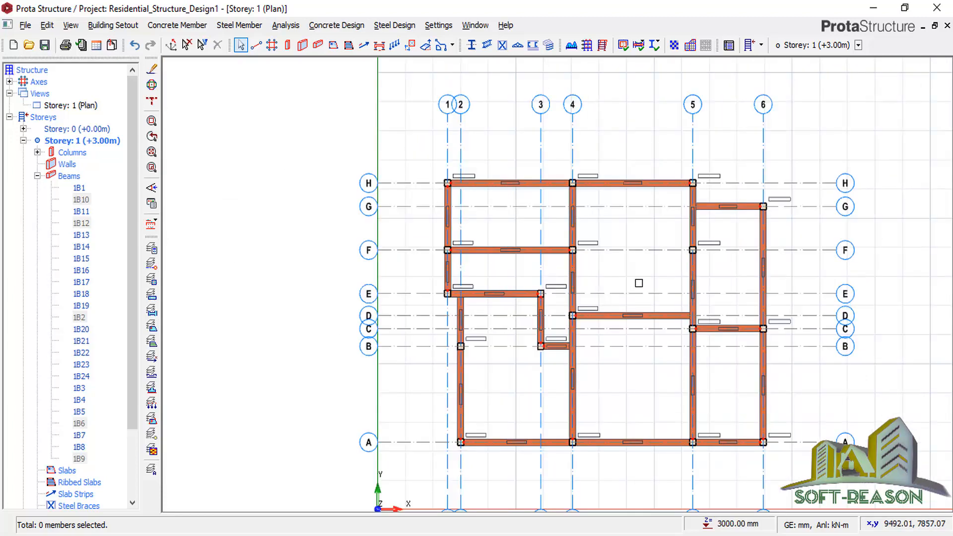
pyautogui.scroll(-2, 575, 279)
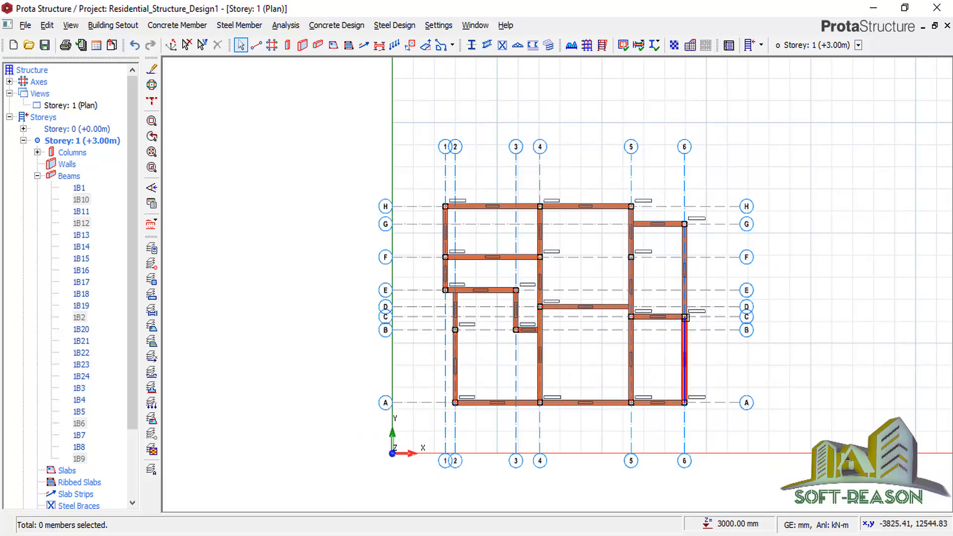
pyautogui.scroll(1, 587, 299)
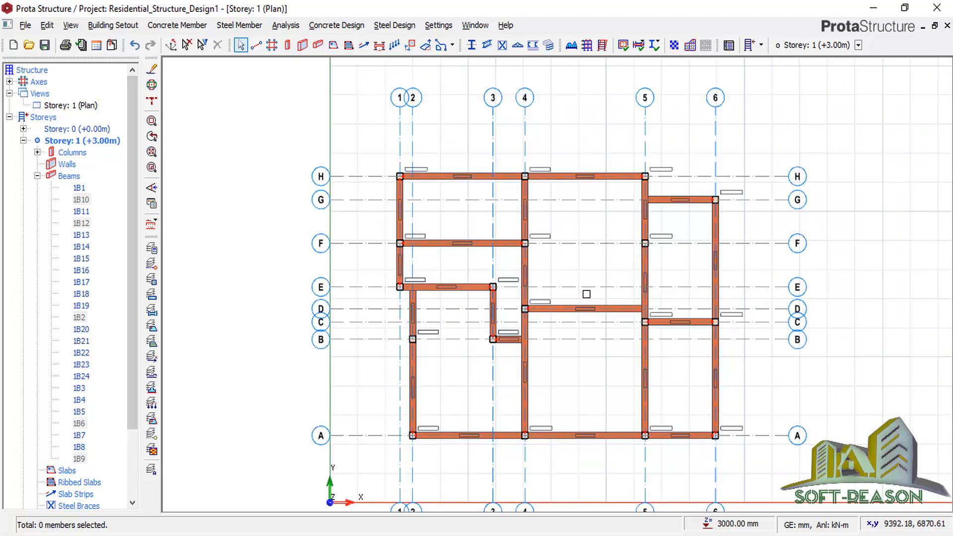
pyautogui.click(44, 45)
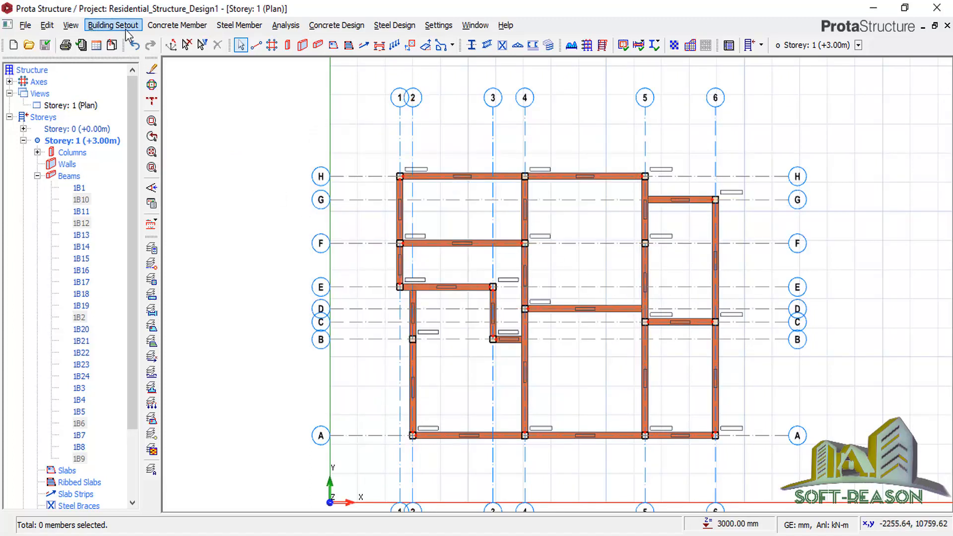
# In Edit Storey, set storey 1's height to 1300 mm and begin entering storey 2's height.
pyautogui.click(111, 27)
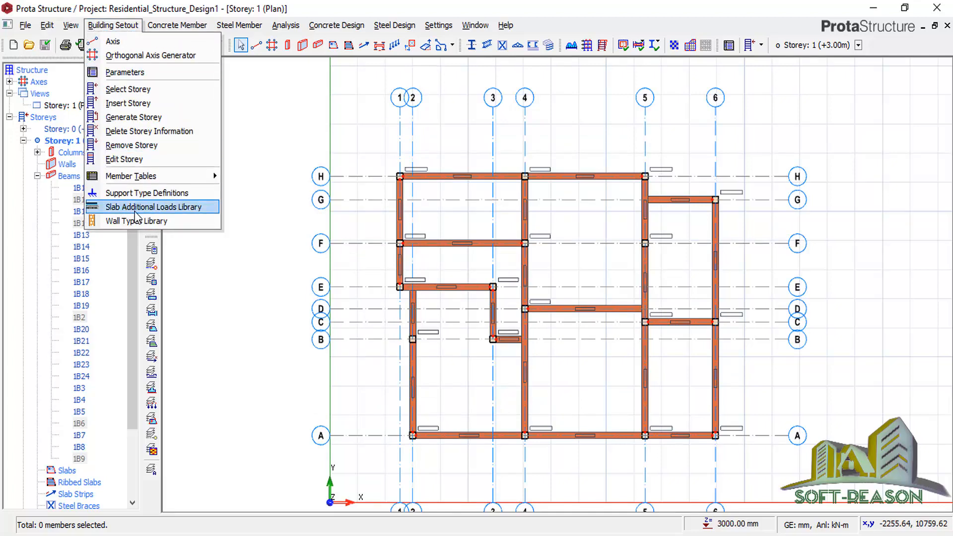
pyautogui.click(140, 160)
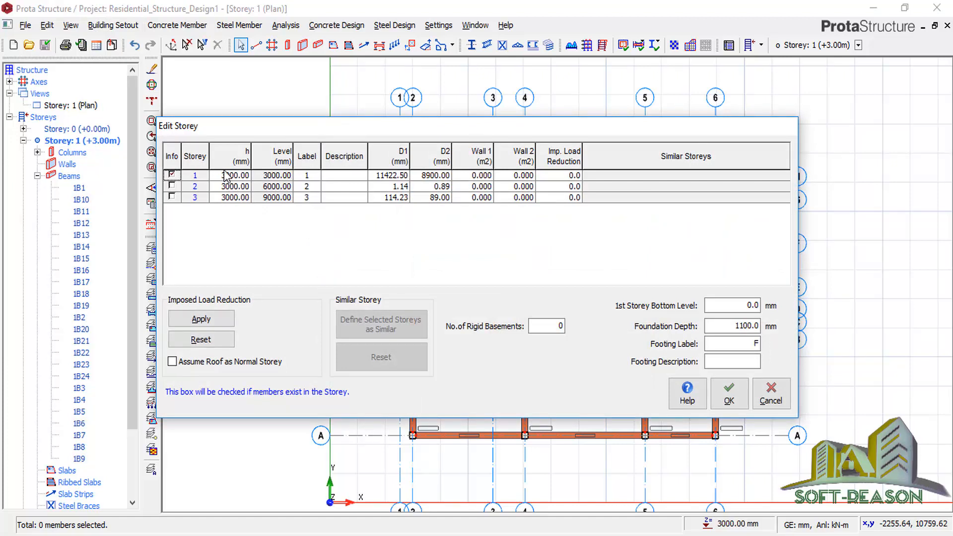
pyautogui.click(224, 177)
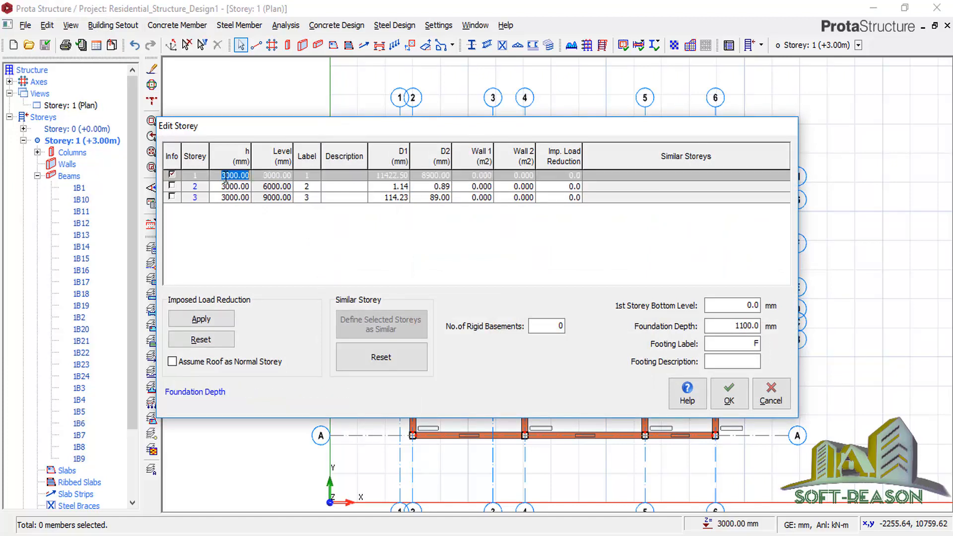
pyautogui.write('1300')
pyautogui.click(236, 188)
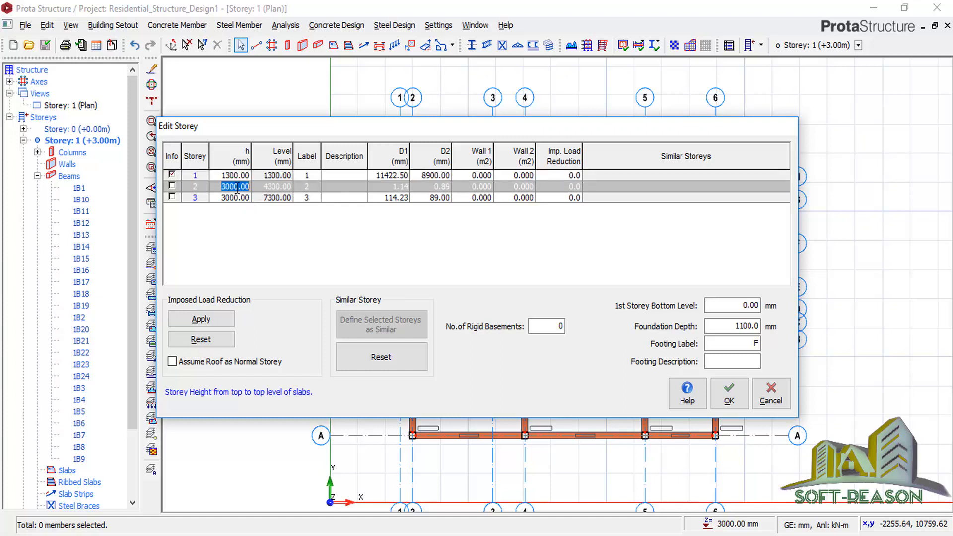
pyautogui.write('1')
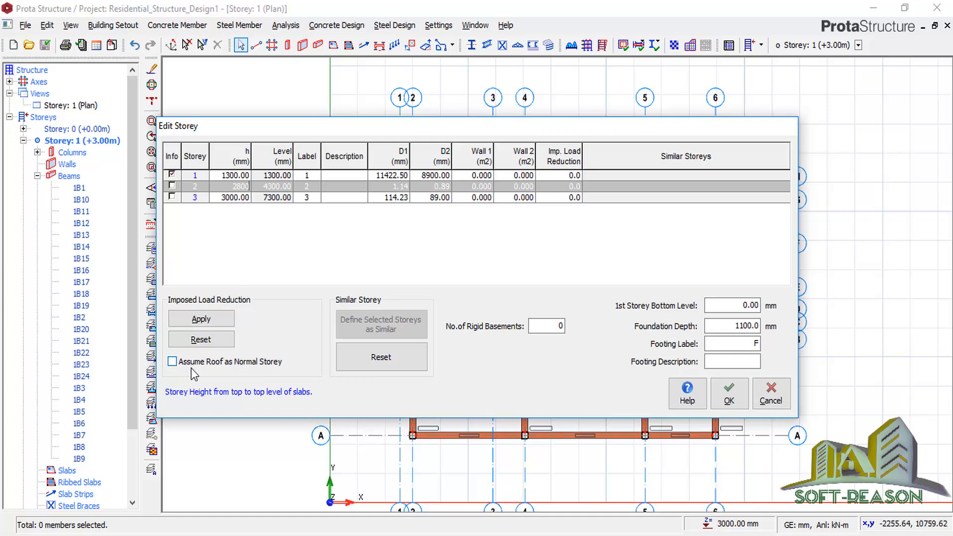
# Tick Assume Roof as Normal Storey, set foundation depth to 1300 mm and apply the storey changes.
pyautogui.click(174, 362)
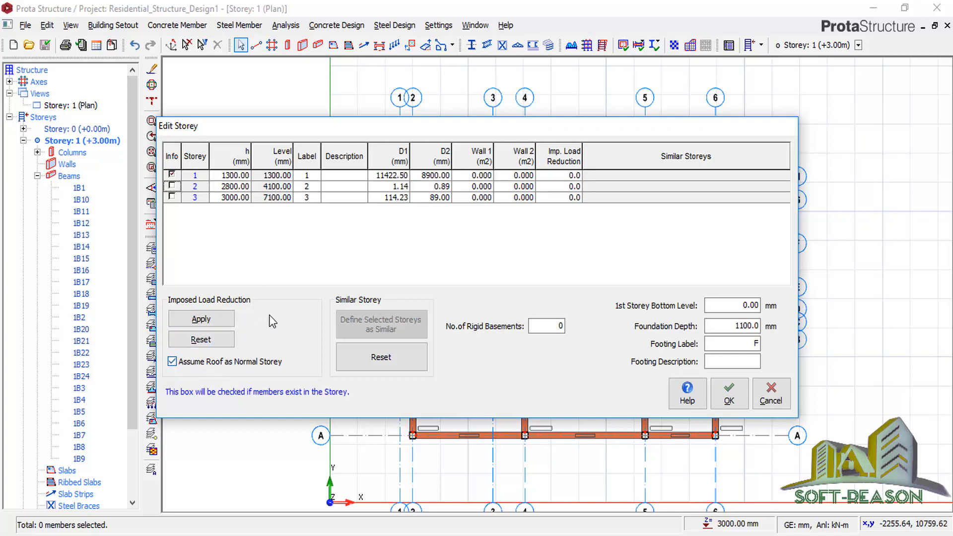
pyautogui.doubleClick(752, 326)
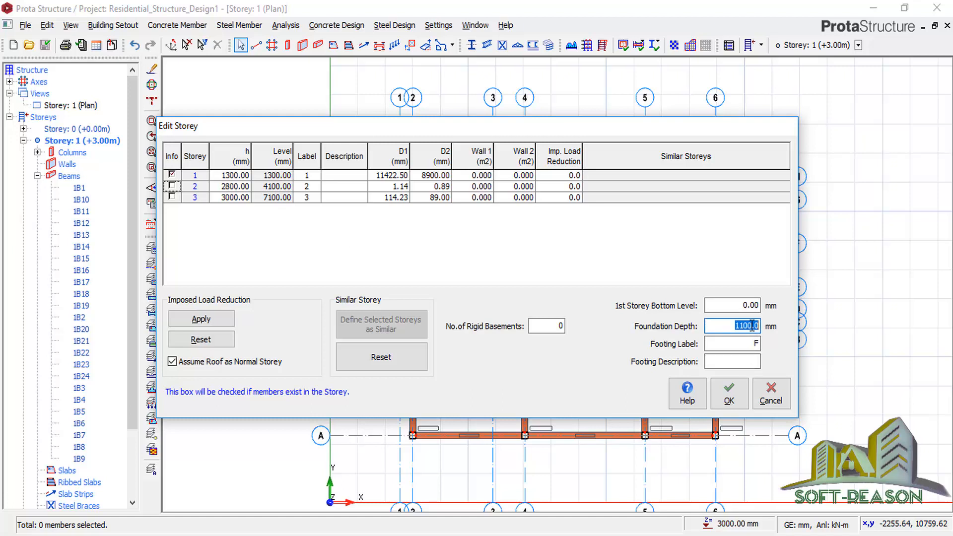
pyautogui.write('1')
pyautogui.click(730, 400)
pyautogui.click(523, 326)
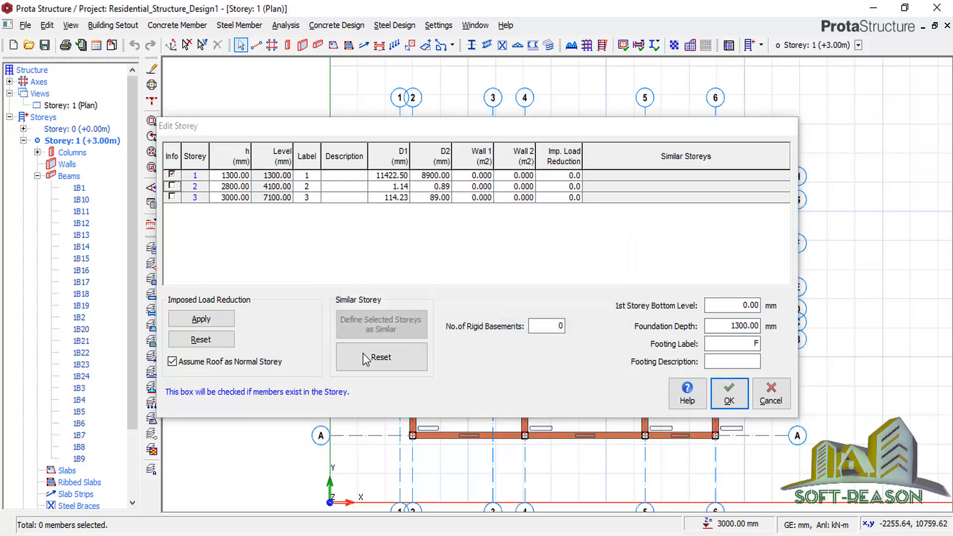
pyautogui.scroll(2, 544, 229)
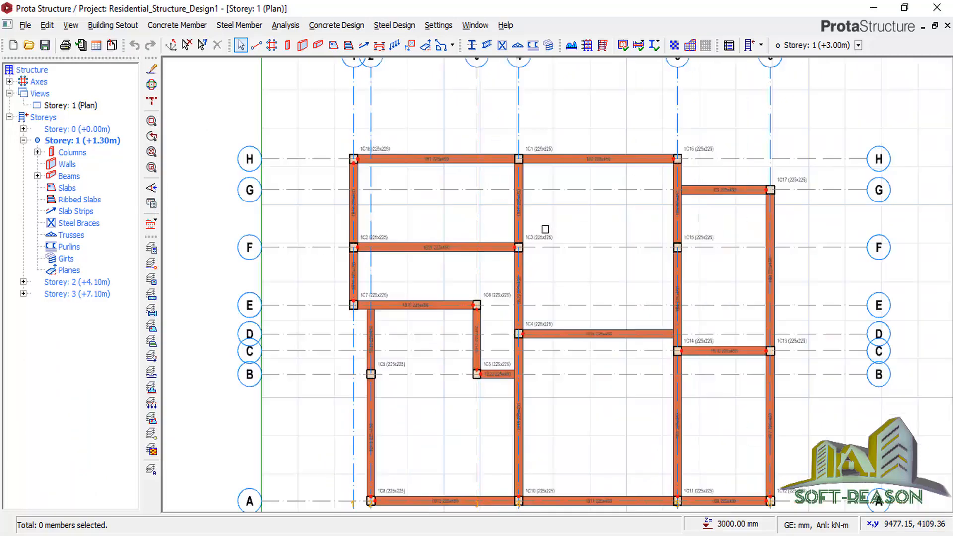
pyautogui.scroll(1, 545, 229)
pyautogui.scroll(-2, 521, 188)
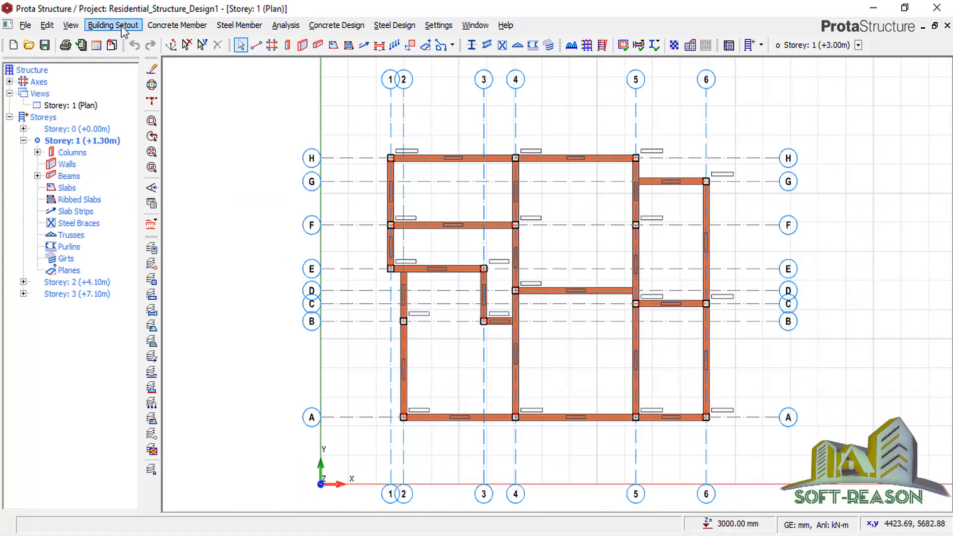
# Generate storey 2 from storey 1's columns and beams, then collapse its member list.
pyautogui.click(122, 28)
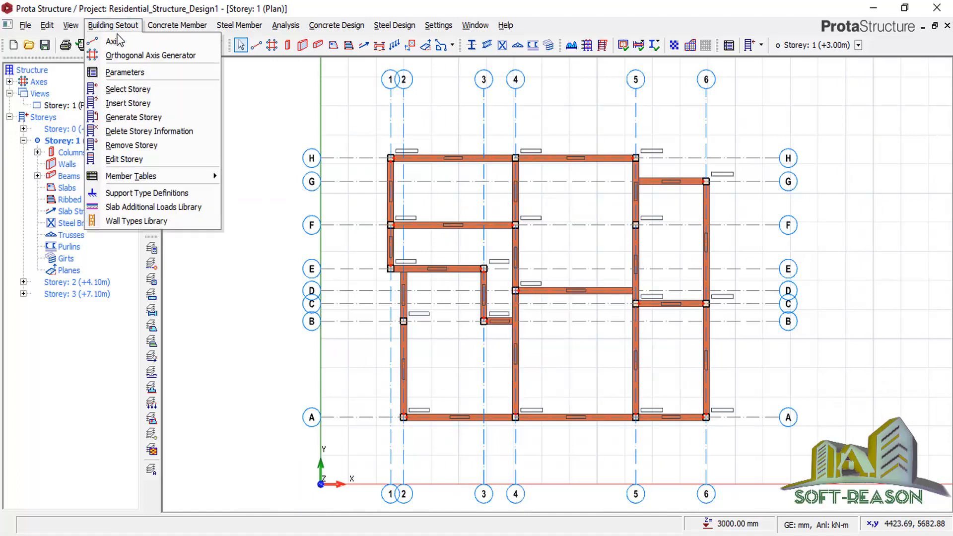
pyautogui.click(128, 117)
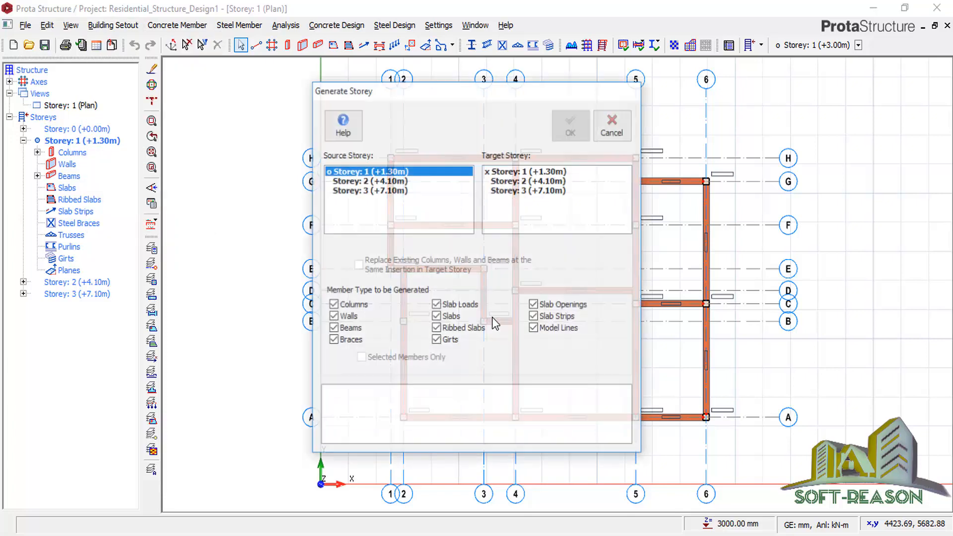
pyautogui.click(520, 181)
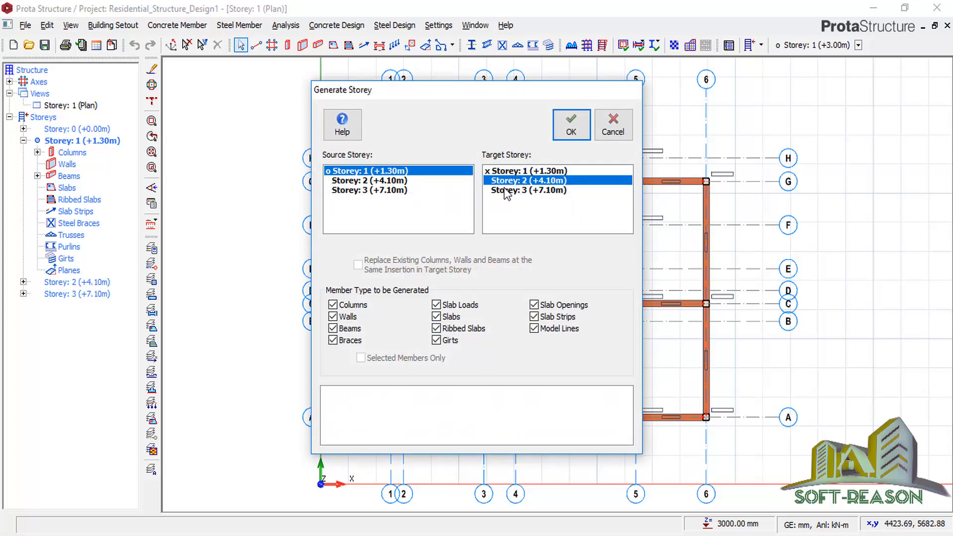
pyautogui.click(569, 124)
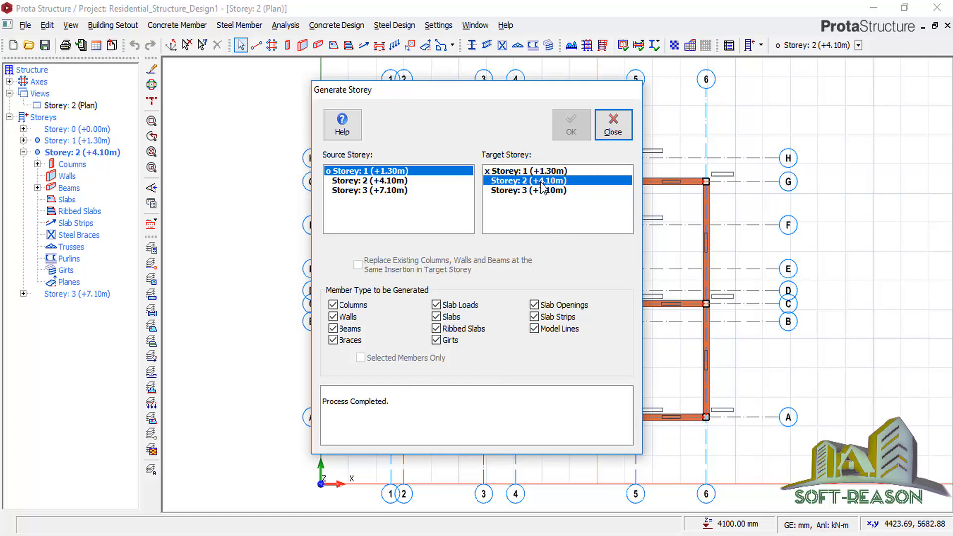
pyautogui.click(613, 125)
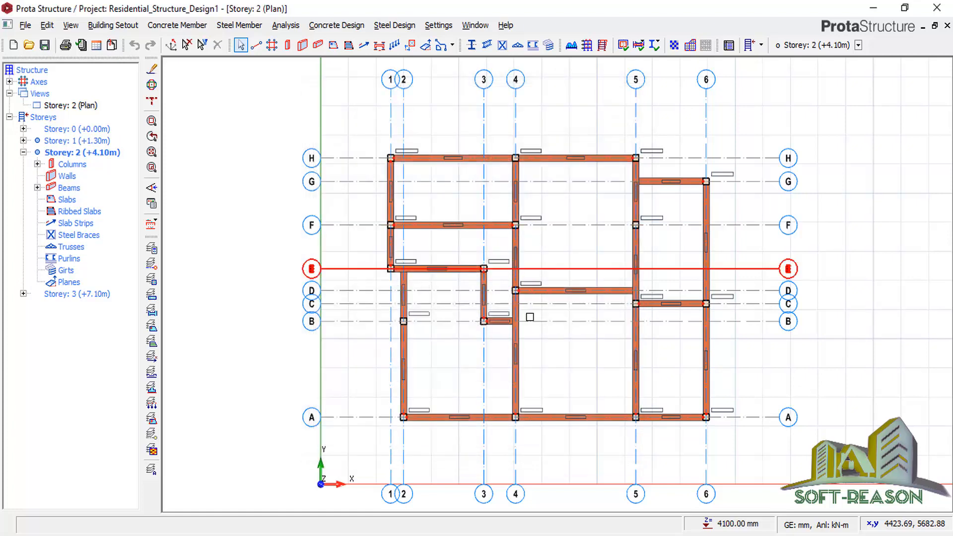
pyautogui.doubleClick(76, 152)
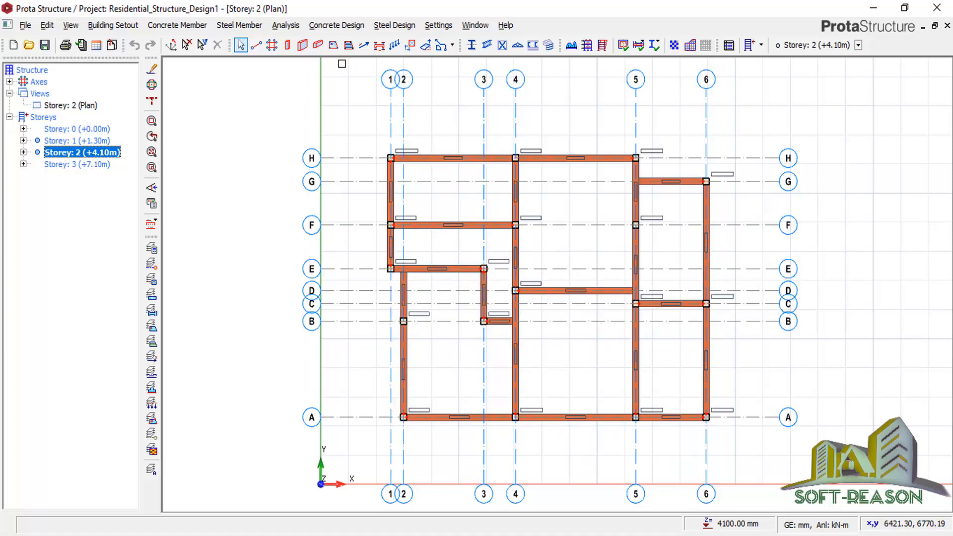
# Start the beam-region slab tool, enter the slab depth, and apply Room loads with 1.500 imposed load.
pyautogui.click(333, 45)
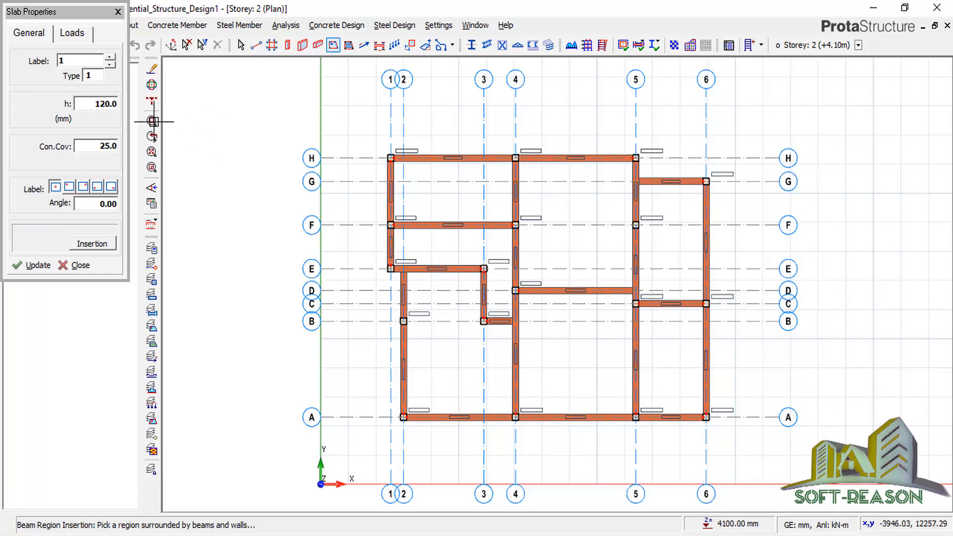
pyautogui.doubleClick(101, 106)
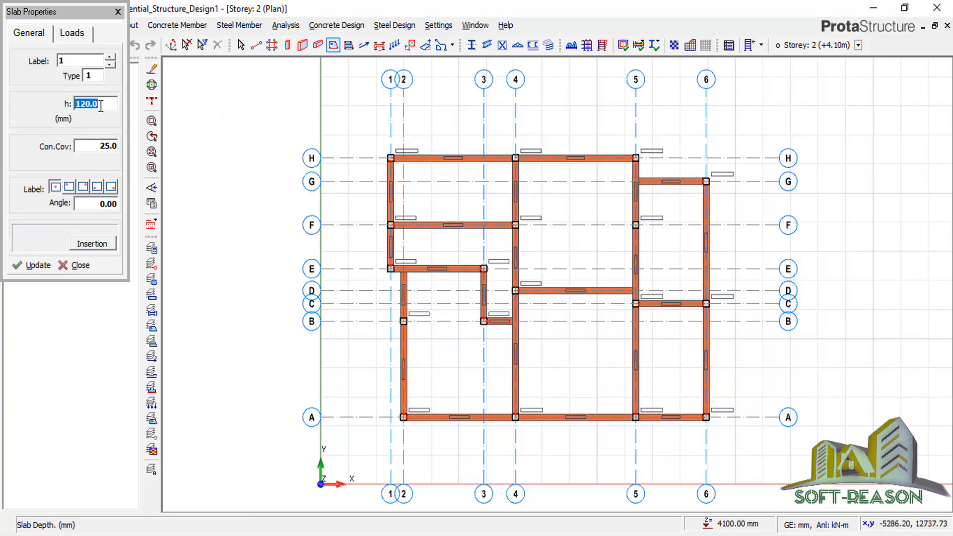
pyautogui.write('150')
pyautogui.click(72, 35)
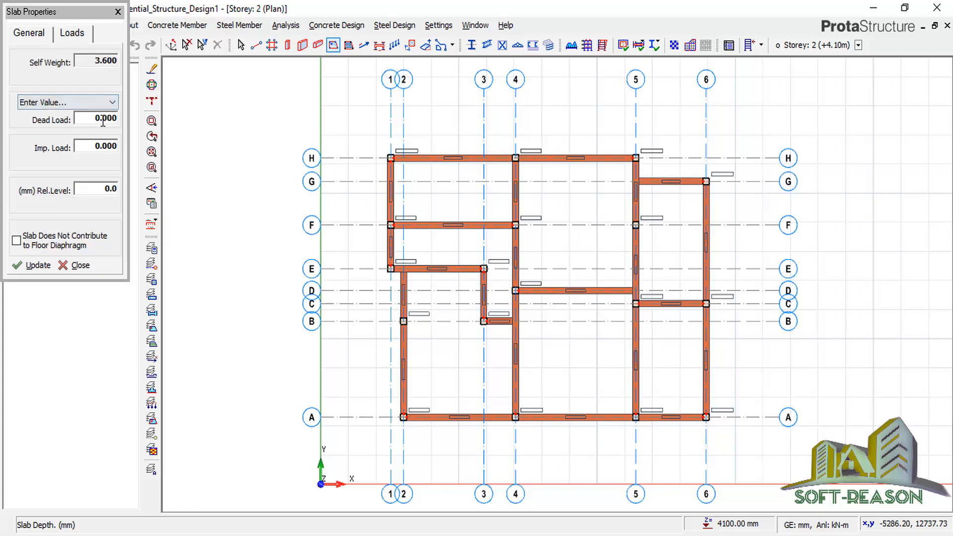
pyautogui.click(97, 103)
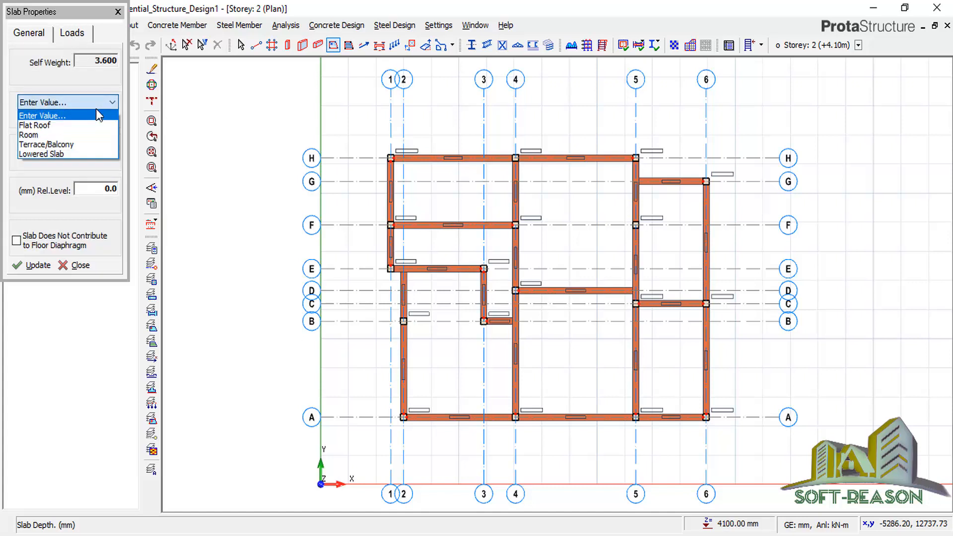
pyautogui.click(80, 135)
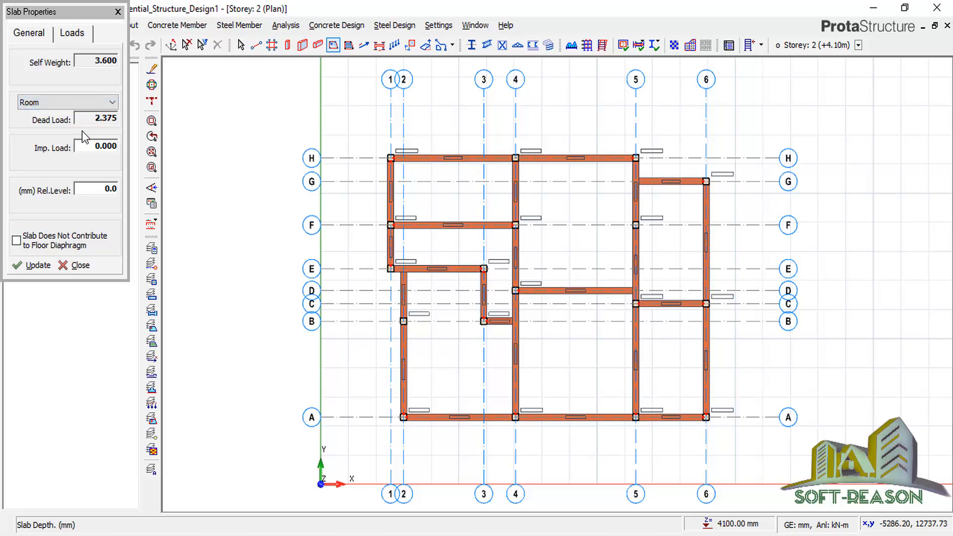
pyautogui.click(95, 143)
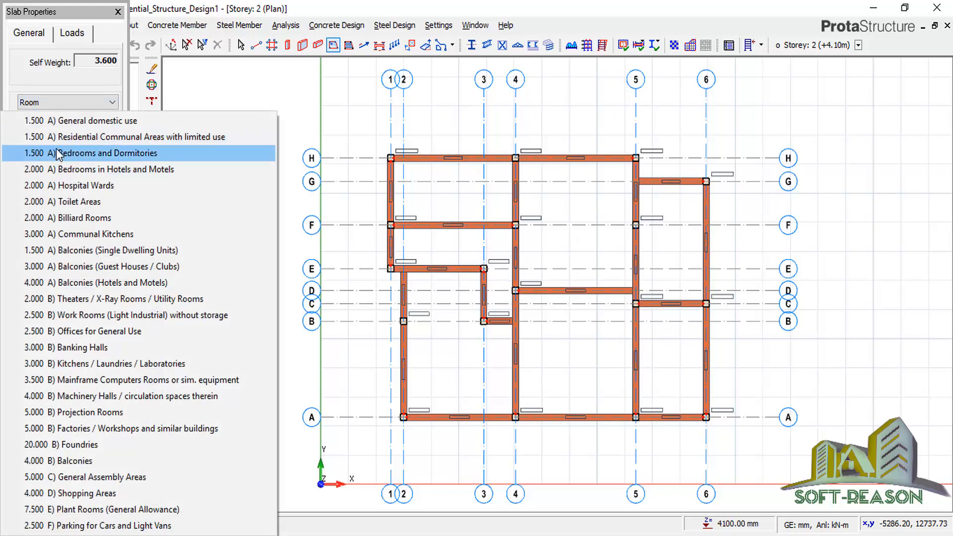
pyautogui.click(79, 138)
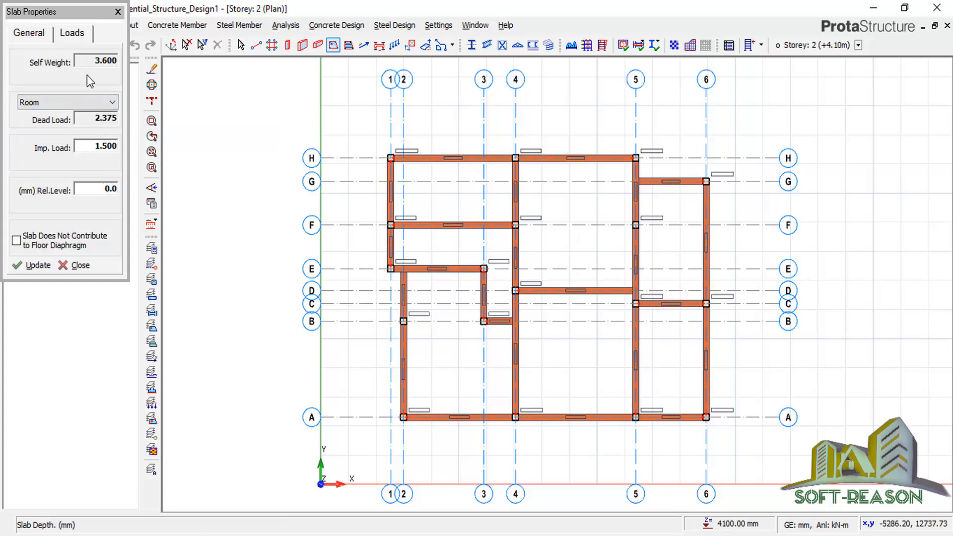
# Place six slabs, 2S1 to 2S6, in the storey 2 bays.
pyautogui.click(458, 244)
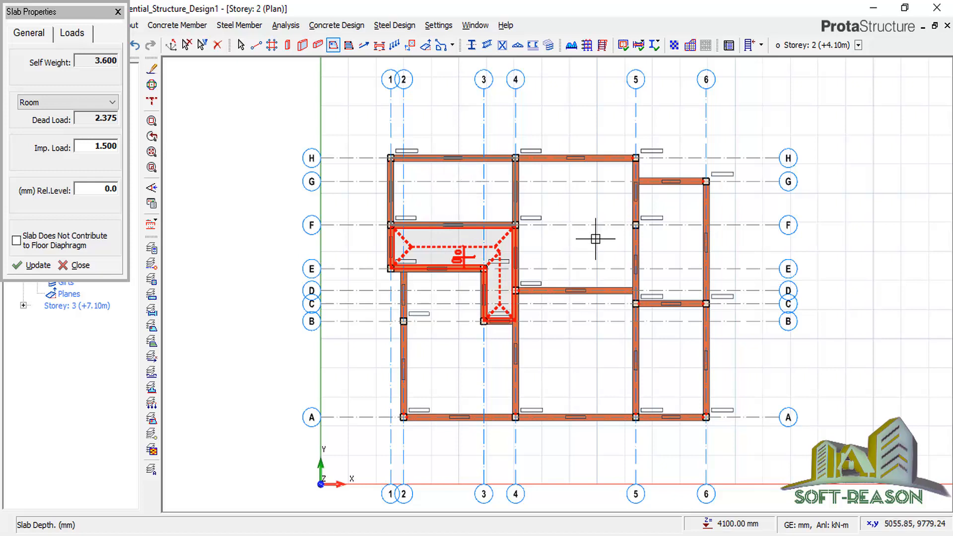
pyautogui.click(571, 213)
pyautogui.click(689, 278)
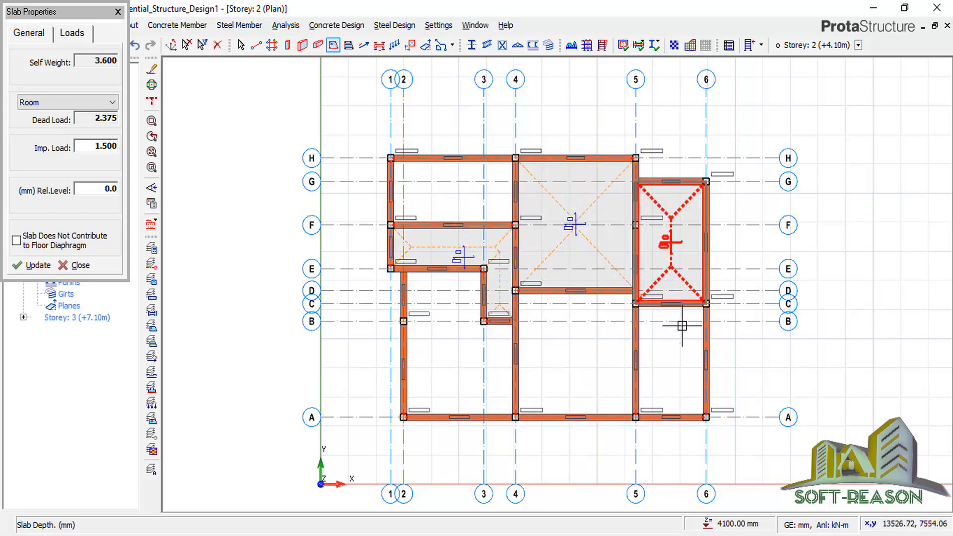
pyautogui.click(680, 356)
pyautogui.click(570, 353)
pyautogui.click(454, 358)
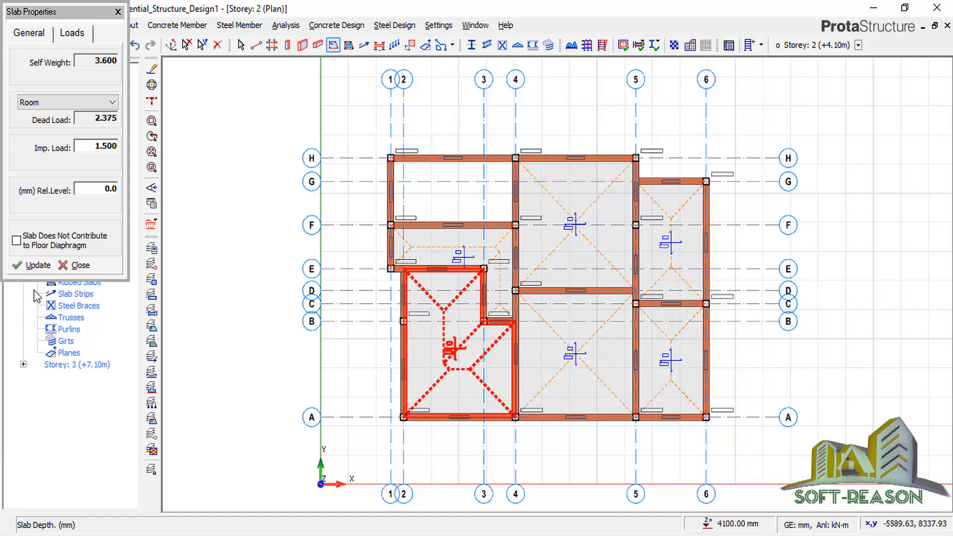
pyautogui.press('Escape')
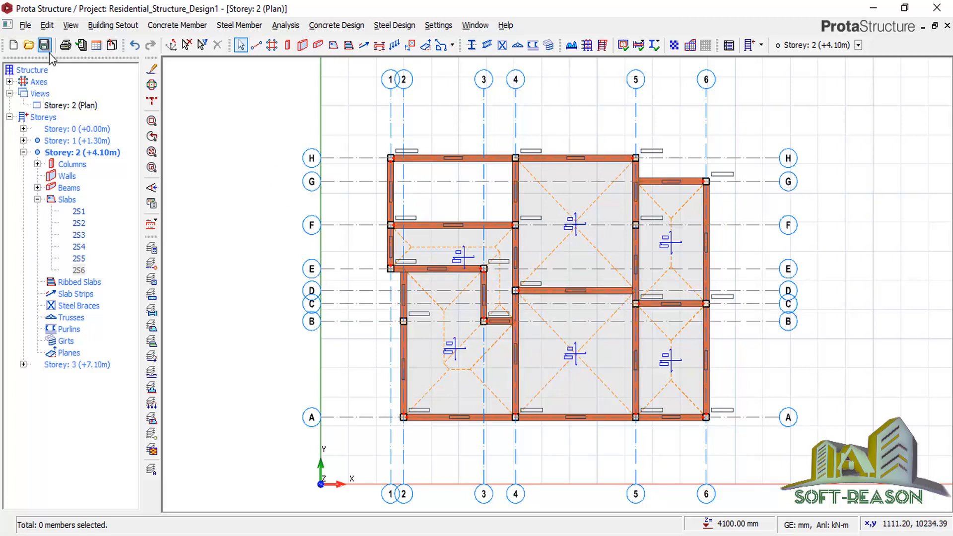
# Generate storey 3 from storey 2's columns, beams and slabs, confirming with Yes.
pyautogui.click(113, 25)
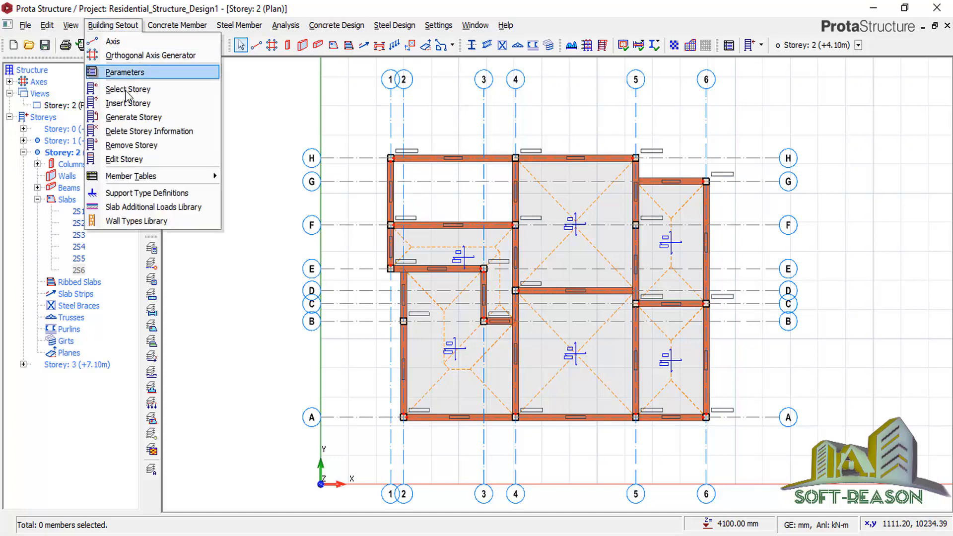
pyautogui.click(127, 119)
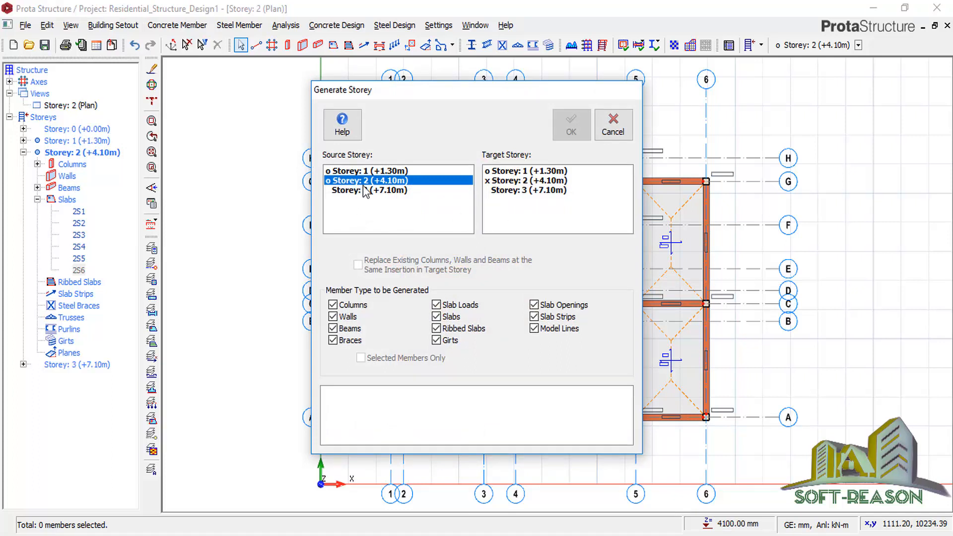
pyautogui.click(504, 191)
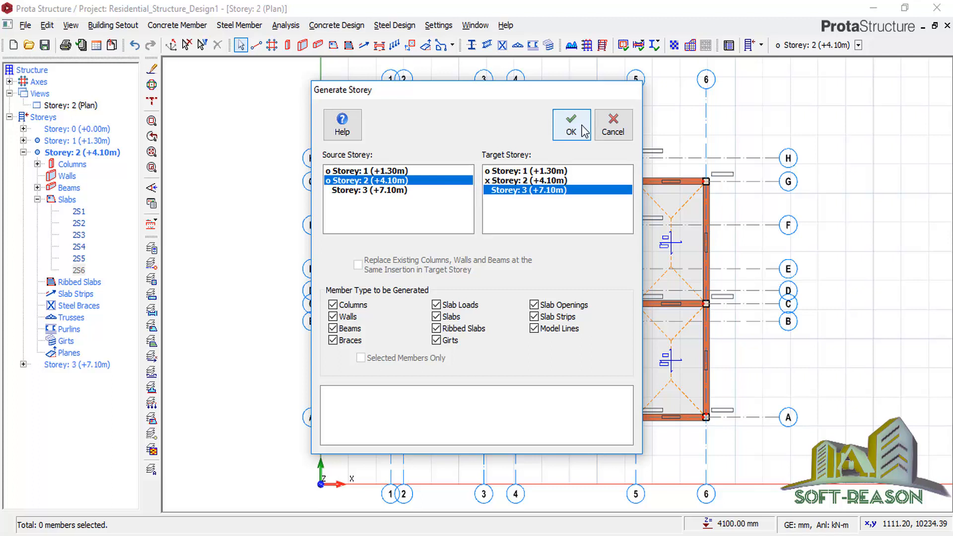
pyautogui.click(584, 132)
pyautogui.click(527, 324)
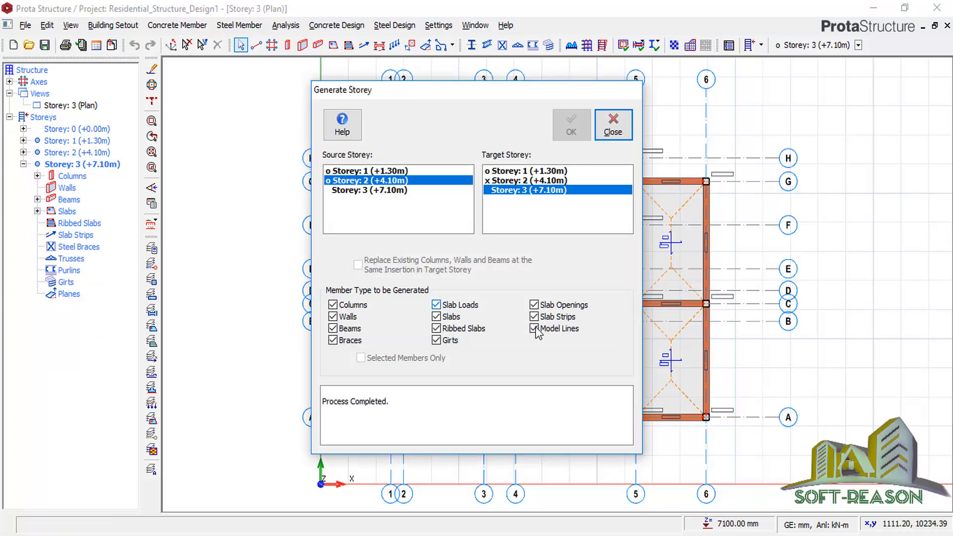
pyautogui.click(623, 135)
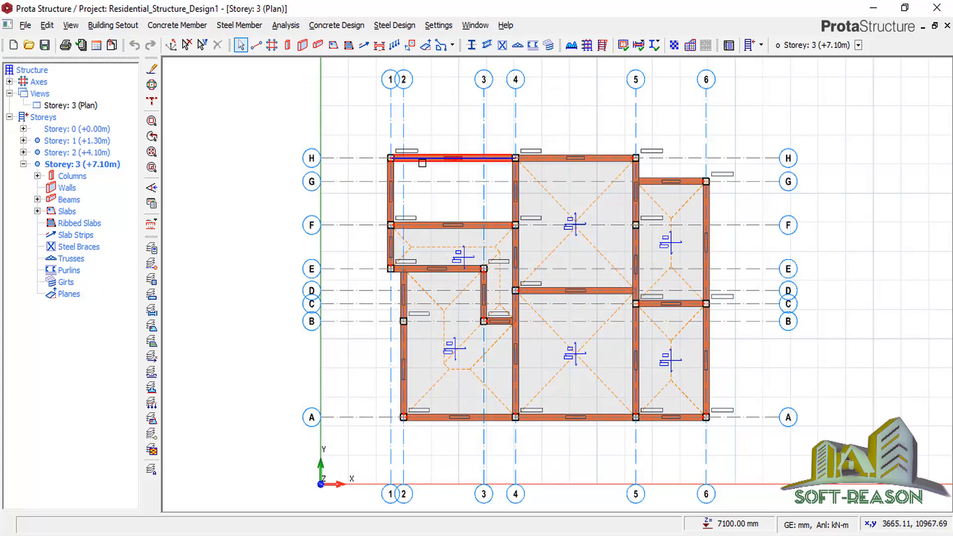
# Delete beam 3B1 on grid H in storey 3.
pyautogui.moveTo(422, 163)
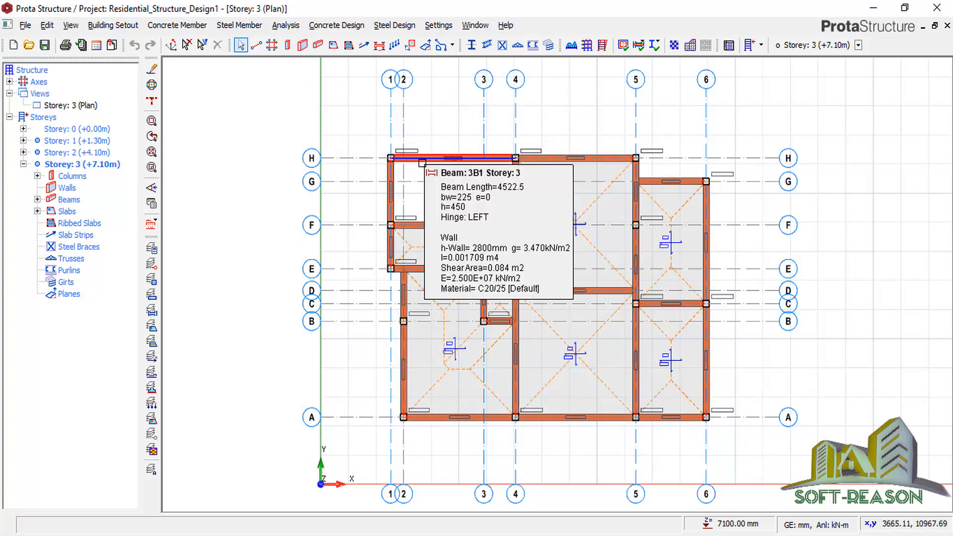
pyautogui.click(422, 161)
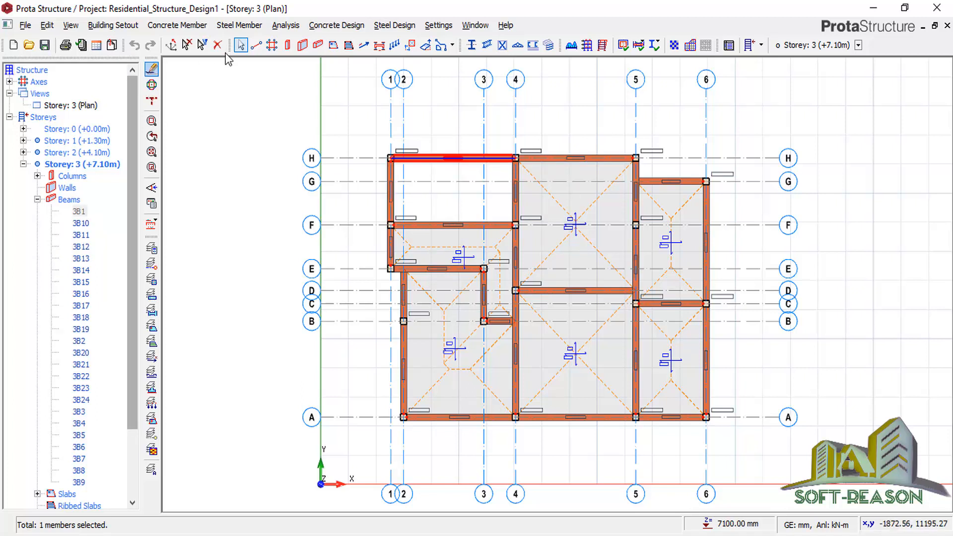
pyautogui.click(217, 45)
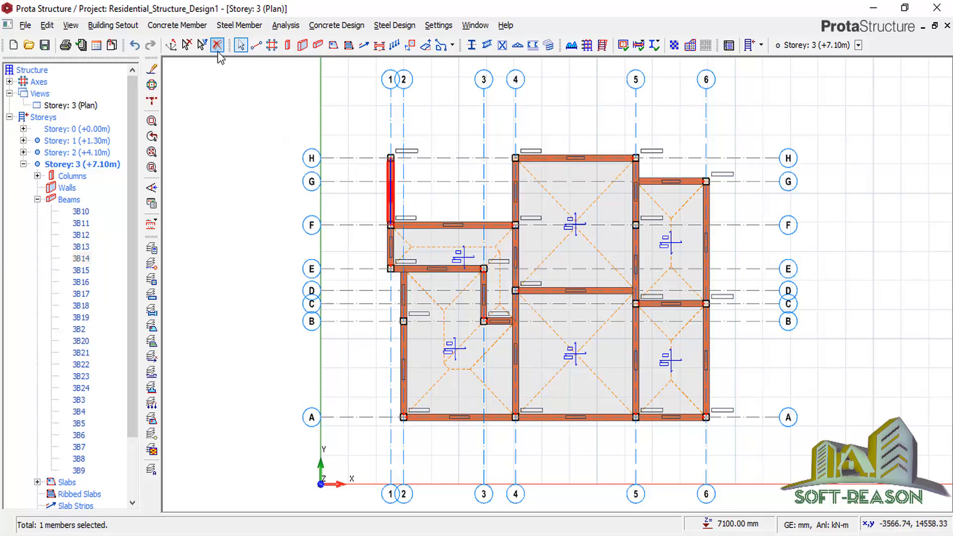
# On storey 2, delete beam 2B1, the grid-1 beam between H and F, and column 2C18.
pyautogui.doubleClick(86, 153)
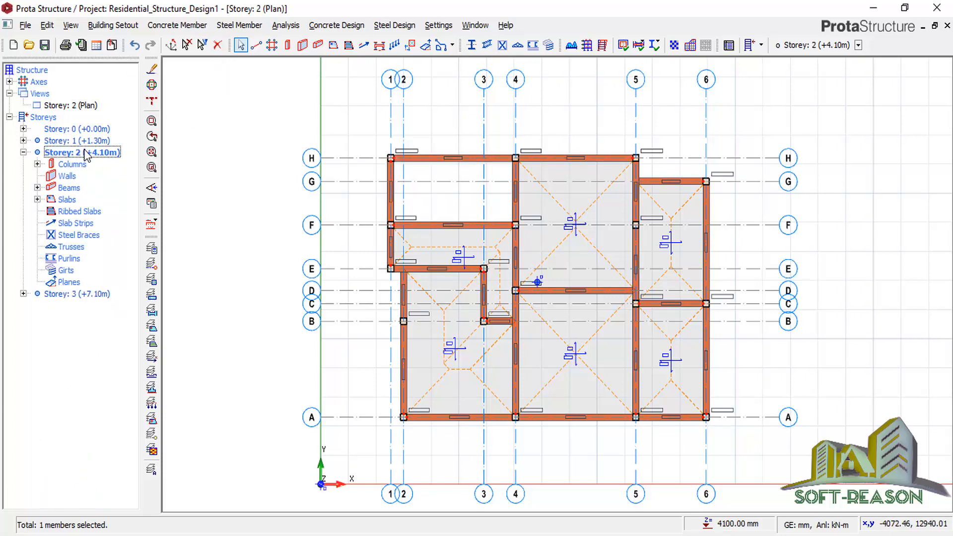
pyautogui.click(423, 162)
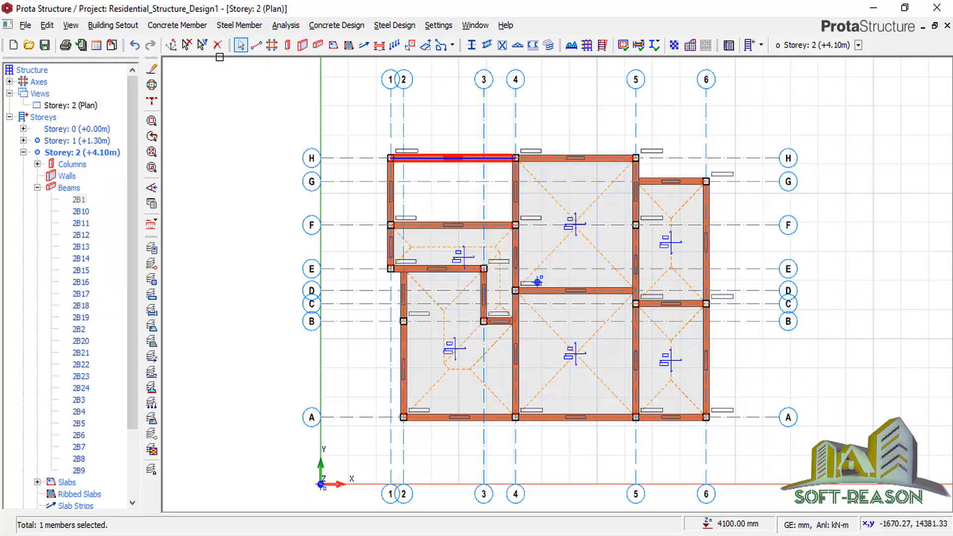
pyautogui.press('Delete')
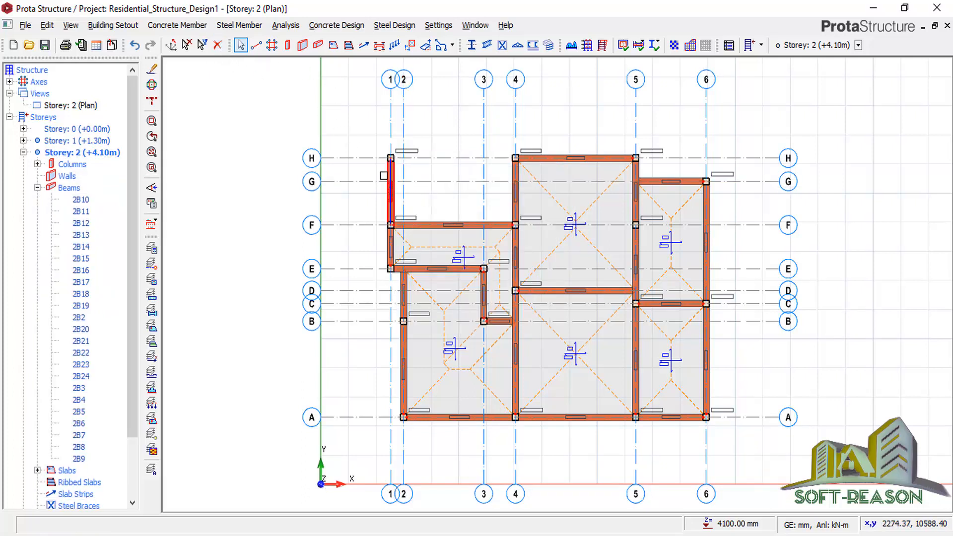
pyautogui.click(384, 173)
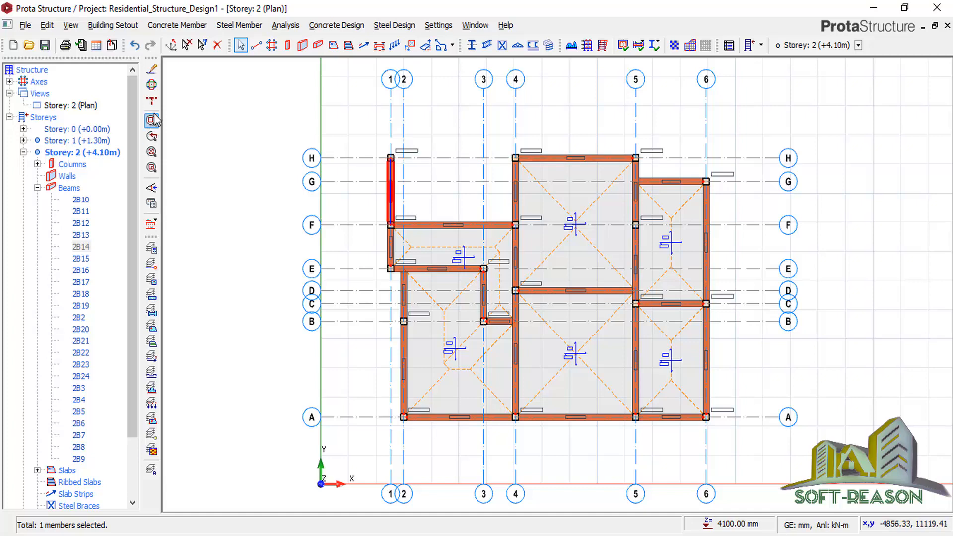
pyautogui.click(220, 50)
pyautogui.scroll(3, 414, 176)
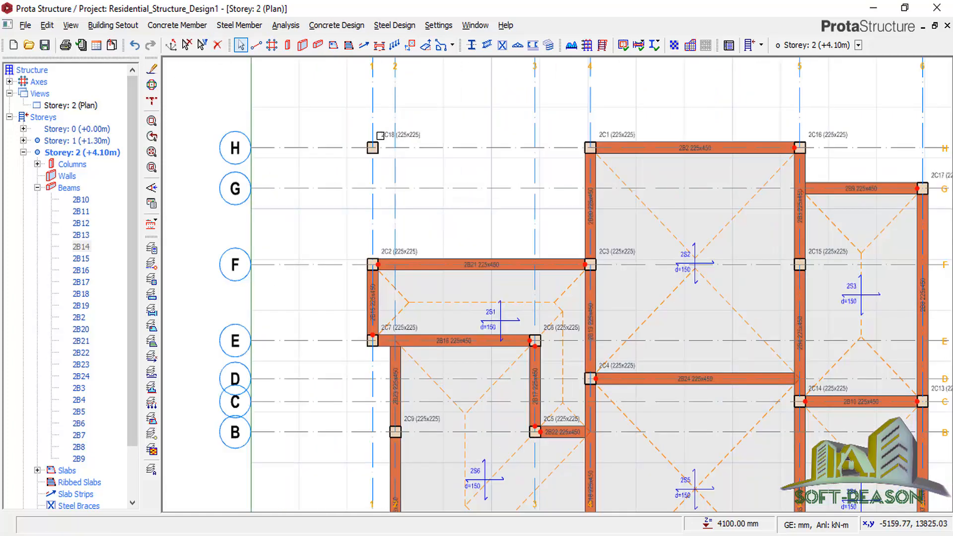
pyautogui.click(385, 137)
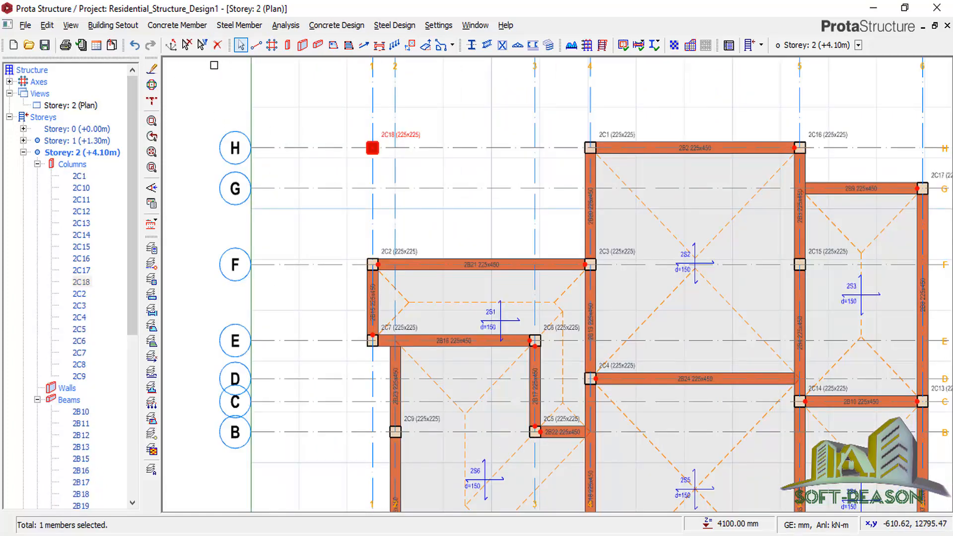
pyautogui.press('Delete')
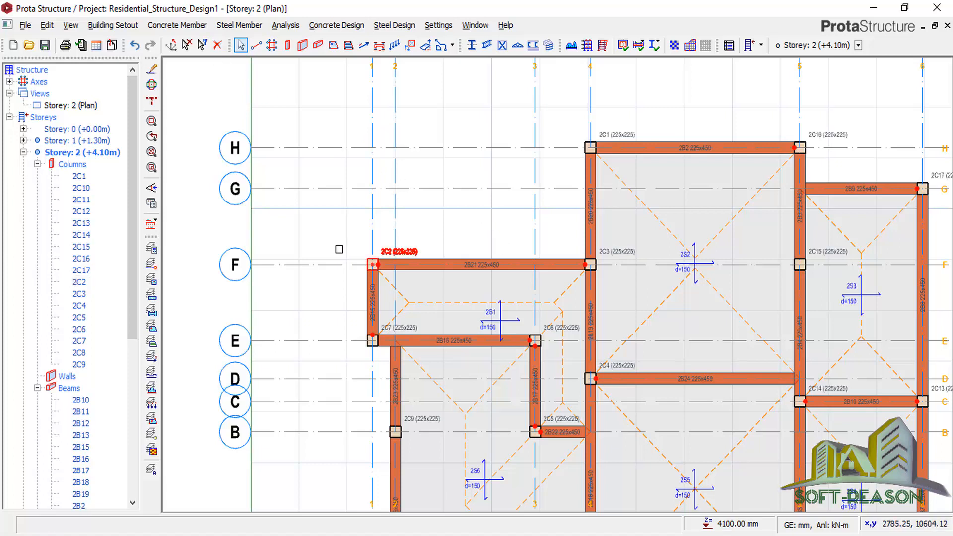
# On storey 1, delete beams 1B1 and 1B14 and column 1C18 at H/1.
pyautogui.doubleClick(71, 142)
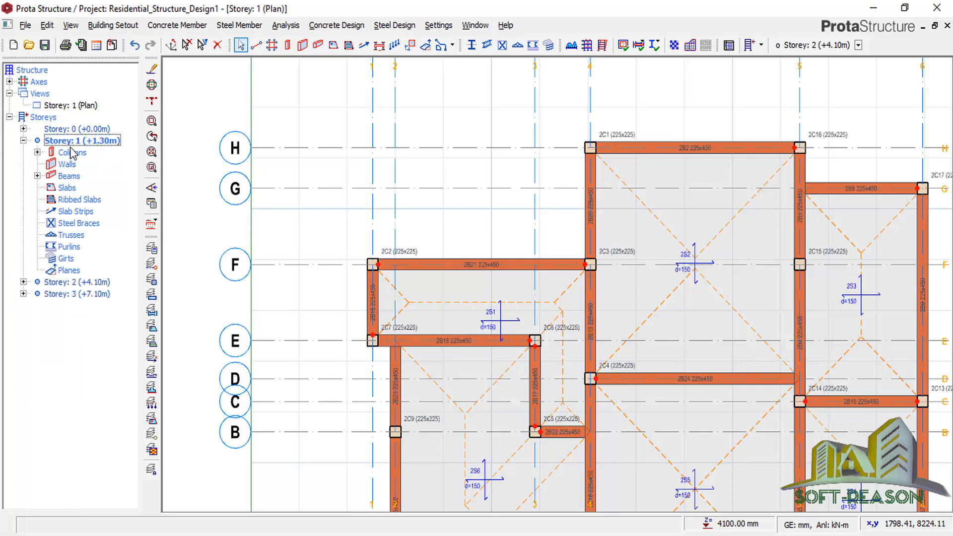
pyautogui.click(454, 152)
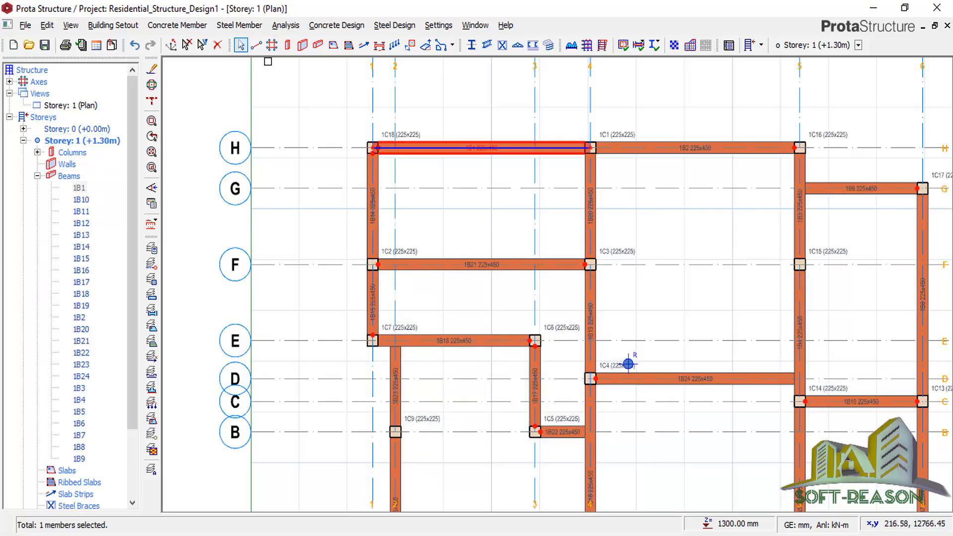
pyautogui.click(217, 45)
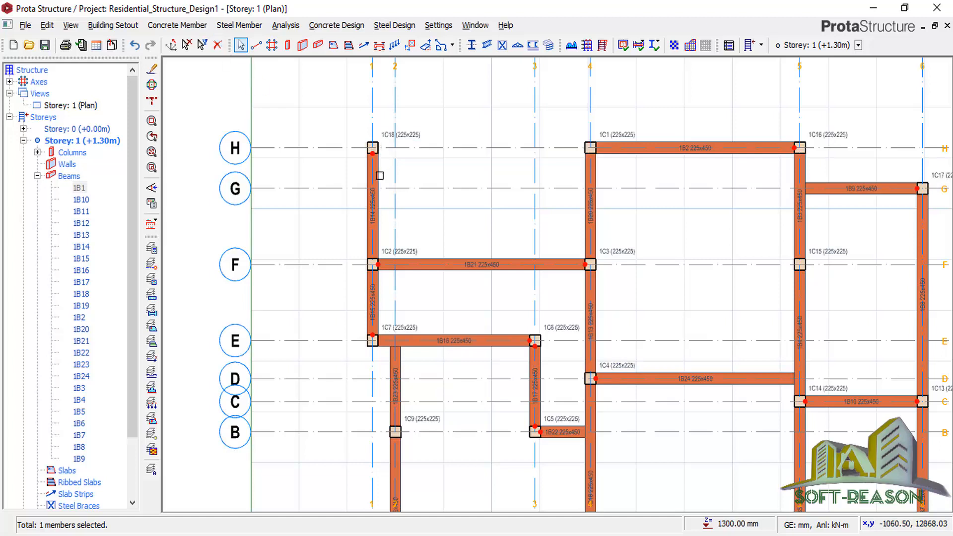
pyautogui.click(378, 175)
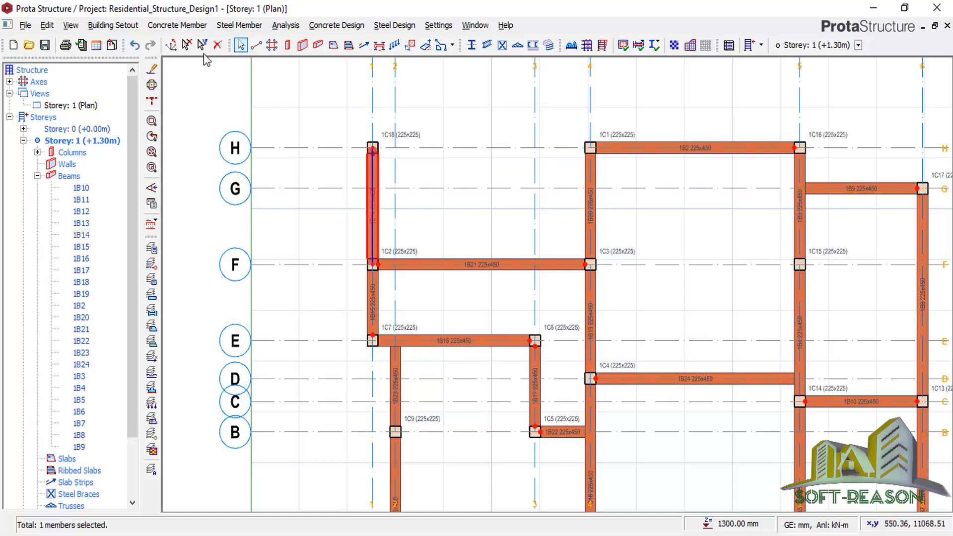
pyautogui.click(217, 45)
pyautogui.click(373, 147)
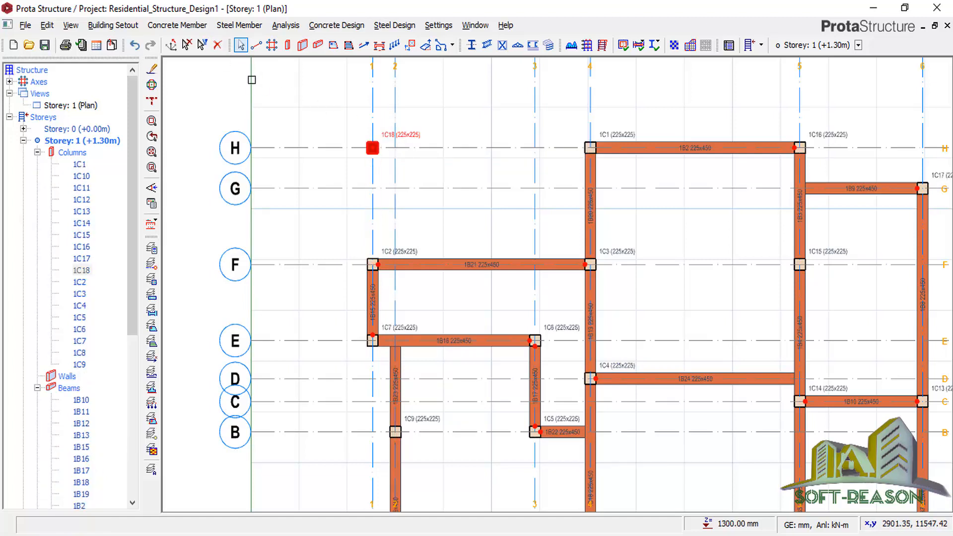
pyautogui.click(214, 47)
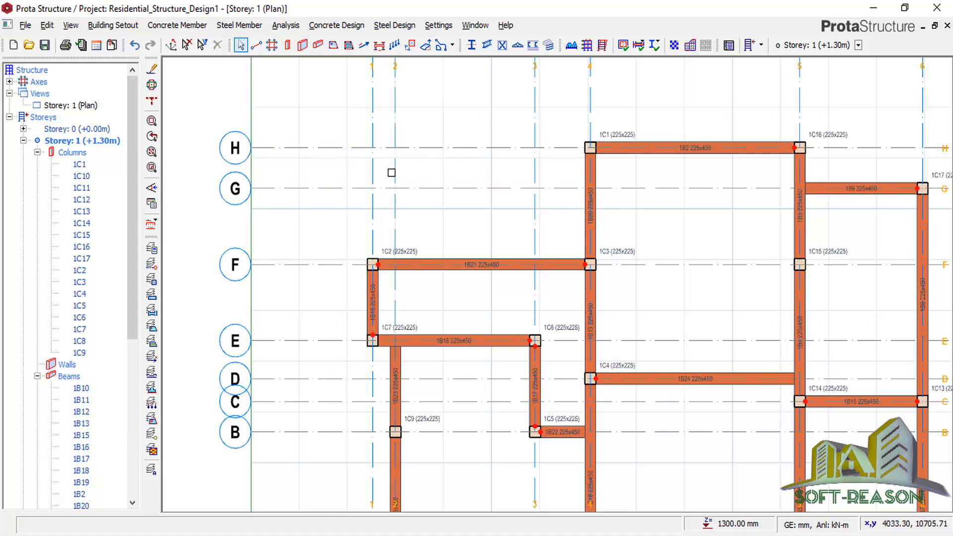
pyautogui.scroll(-2, 392, 173)
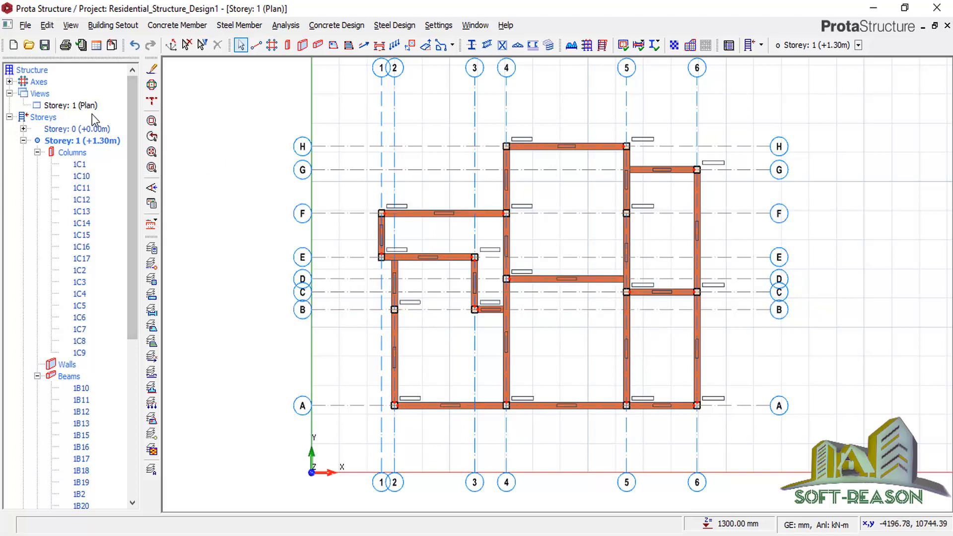
pyautogui.click(75, 105)
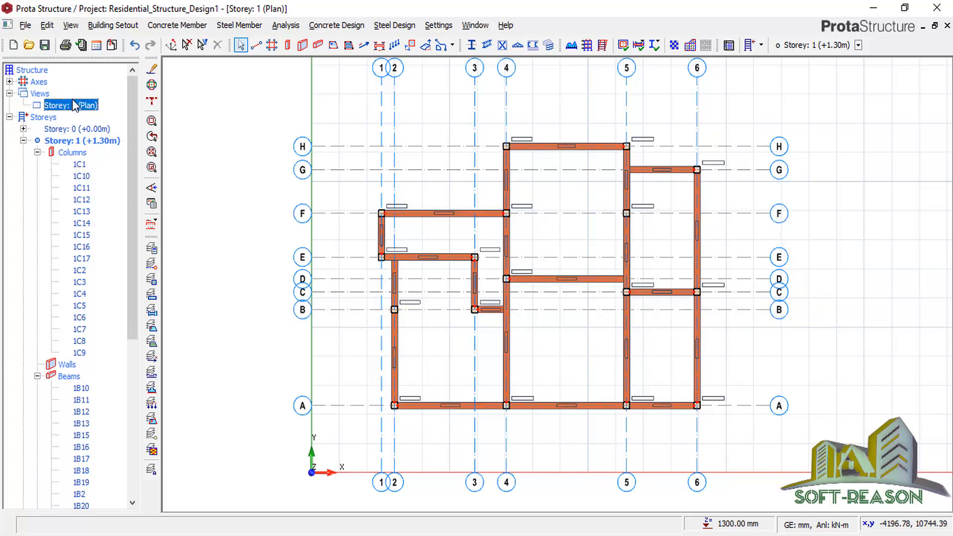
pyautogui.rightClick(75, 106)
# Switch storey 1 to a 3D view and orbit and zoom around the building.
pyautogui.click(112, 125)
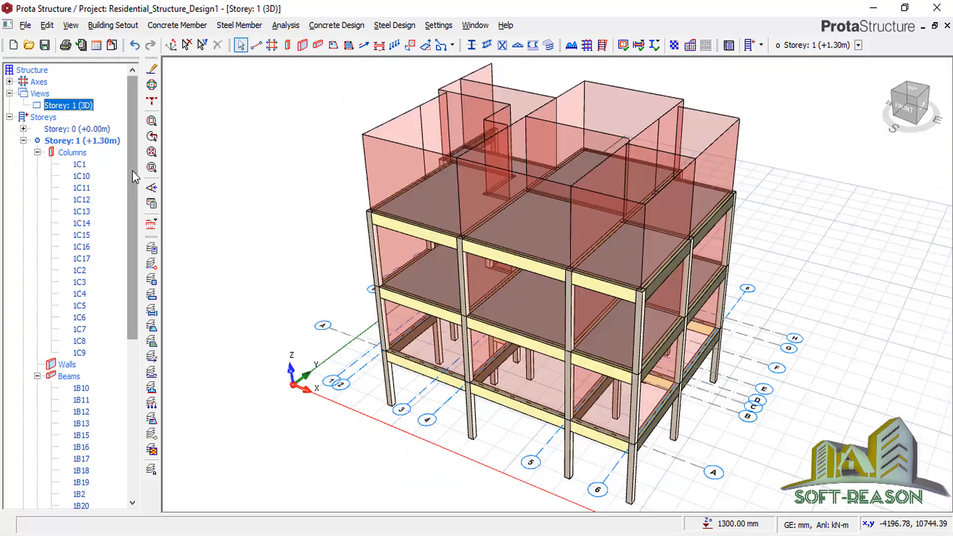
pyautogui.moveTo(863, 365); pyautogui.dragTo(726, 289, button='middle')
pyautogui.scroll(-3, 574, 342)
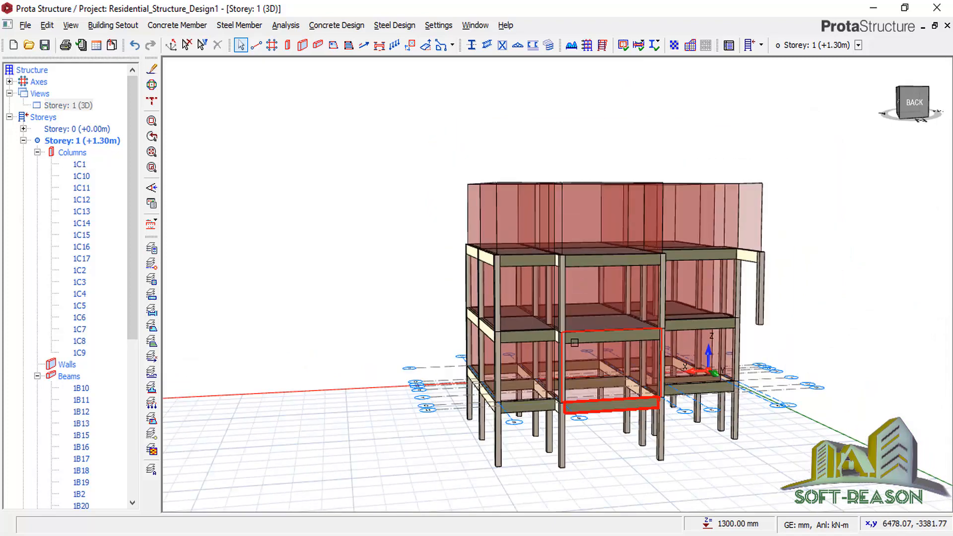
pyautogui.scroll(1, 690, 393)
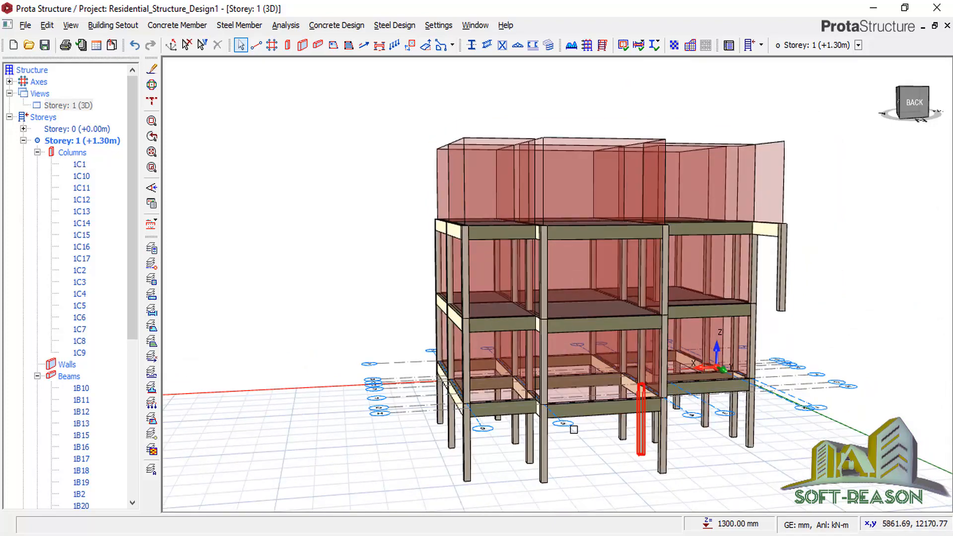
pyautogui.scroll(-1, 513, 426)
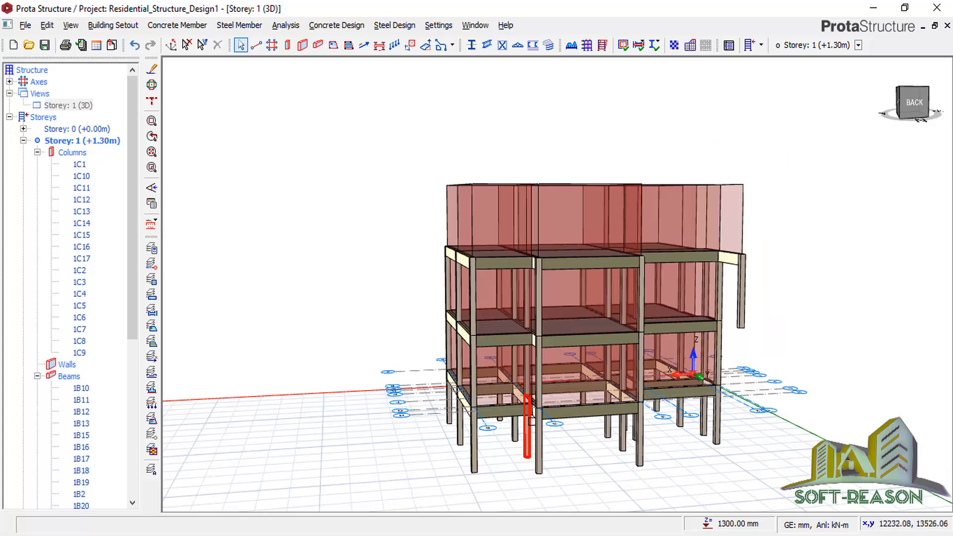
pyautogui.moveTo(803, 139); pyautogui.dragTo(445, 195)
pyautogui.press('Escape')
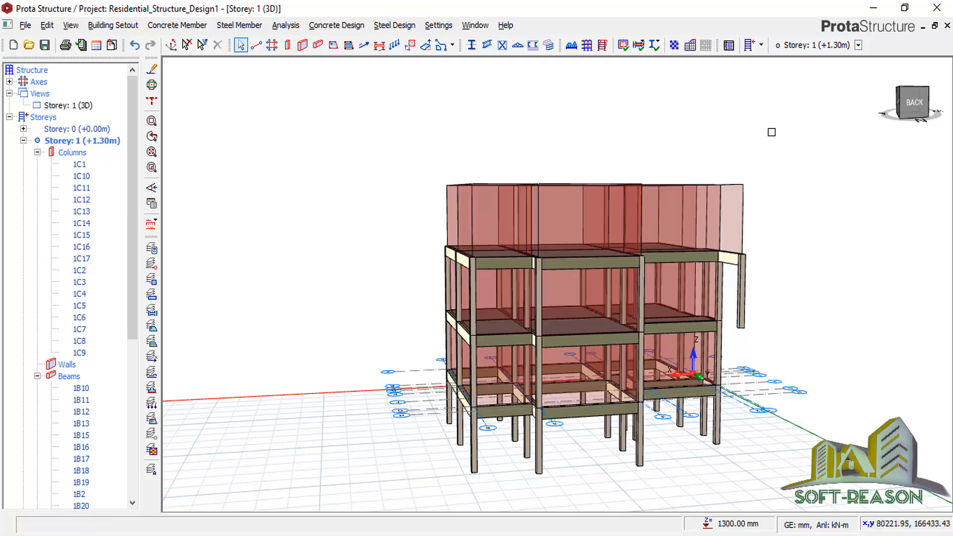
pyautogui.scroll(5, 752, 340)
pyautogui.moveTo(925, 155)
pyautogui.mouseDown(button='middle')
pyautogui.moveTo(872, 219)
pyautogui.moveTo(779, 206)
pyautogui.moveTo(838, 177)
pyautogui.moveTo(846, 161)
pyautogui.mouseUp(button='middle')
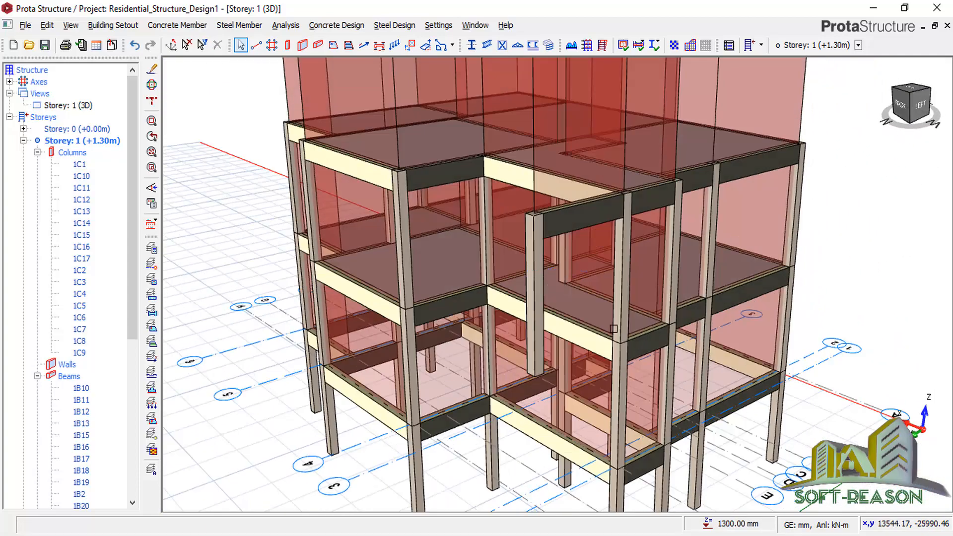
# Select the lone upper-storey column 3C18 and open its options.
pyautogui.click(531, 263)
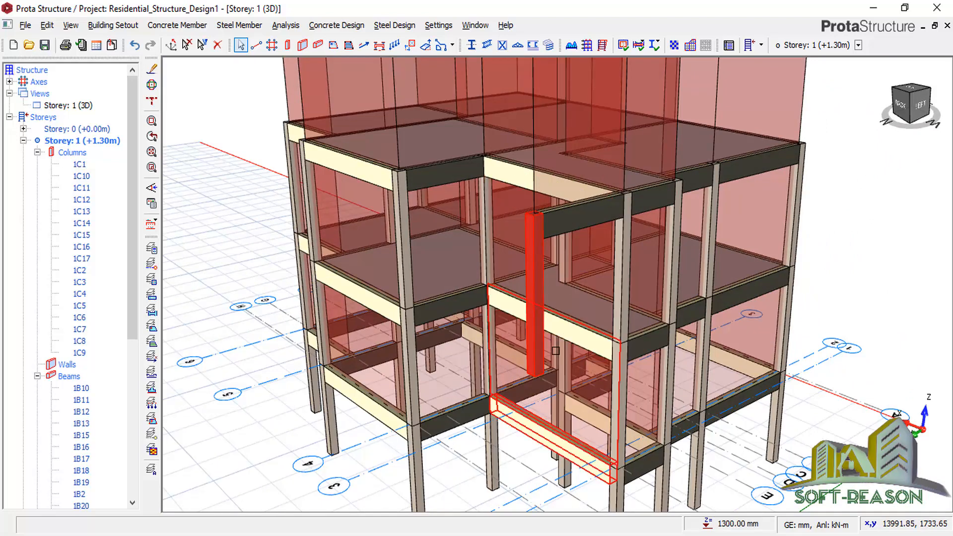
pyautogui.scroll(-3, 531, 262)
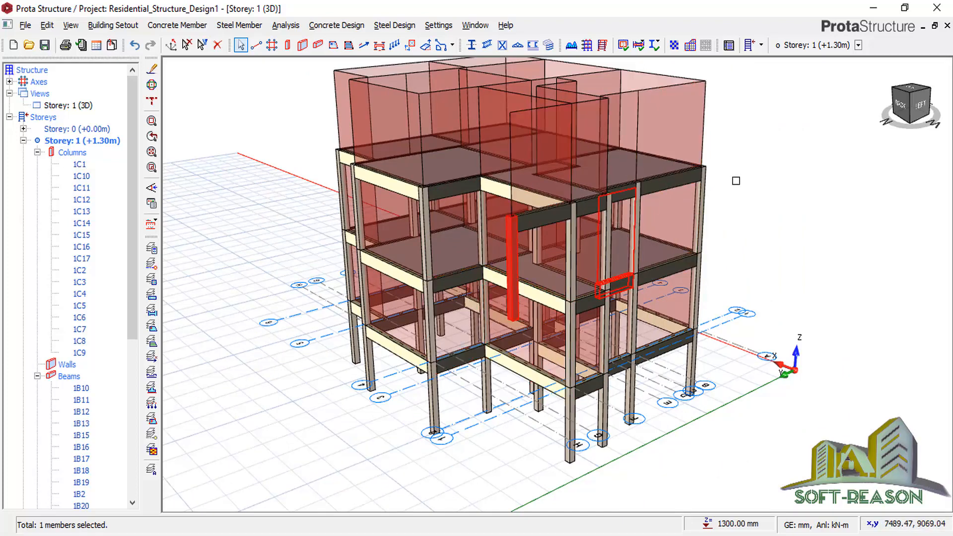
pyautogui.rightClick(588, 163)
# Make column 3C18 span 3 storeys and close its properties panel.
pyautogui.click(333, 213)
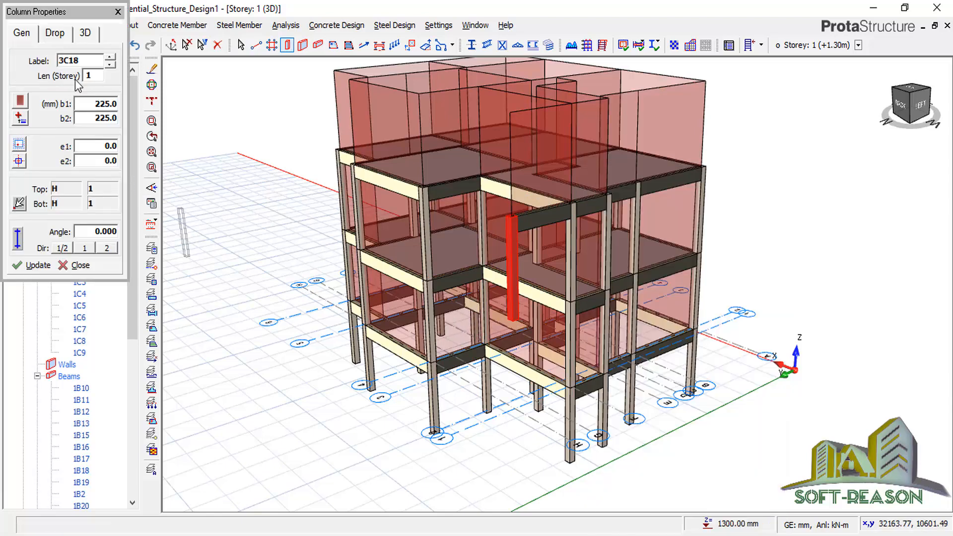
pyautogui.doubleClick(90, 75)
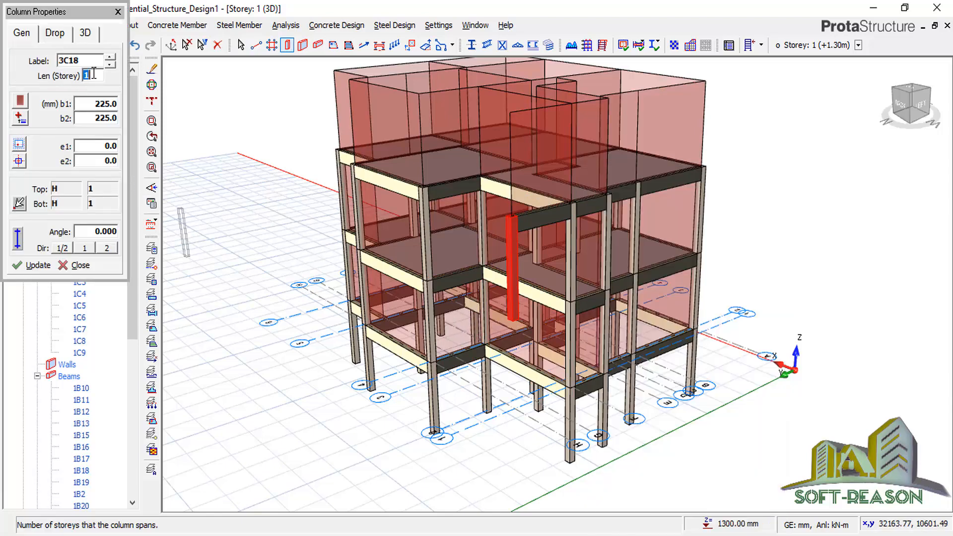
pyautogui.write('3')
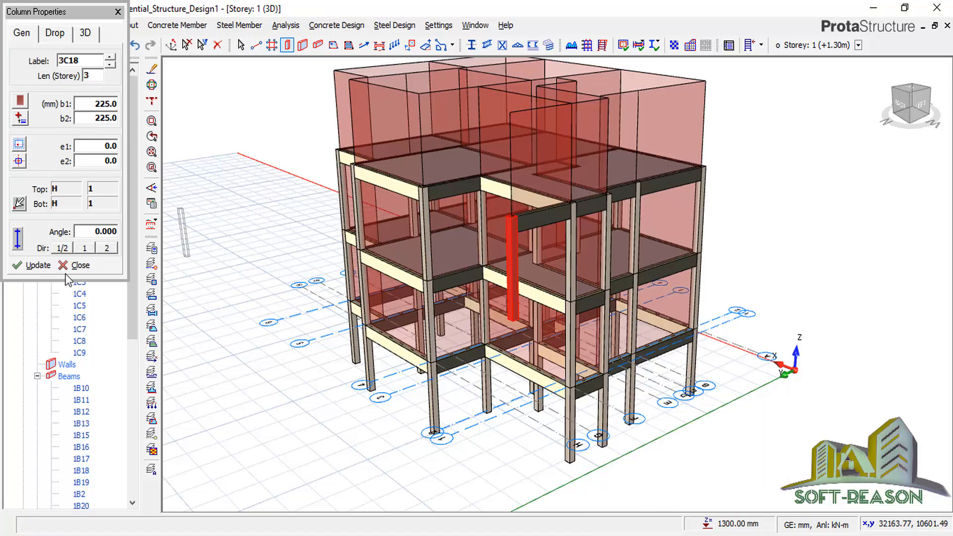
pyautogui.click(32, 265)
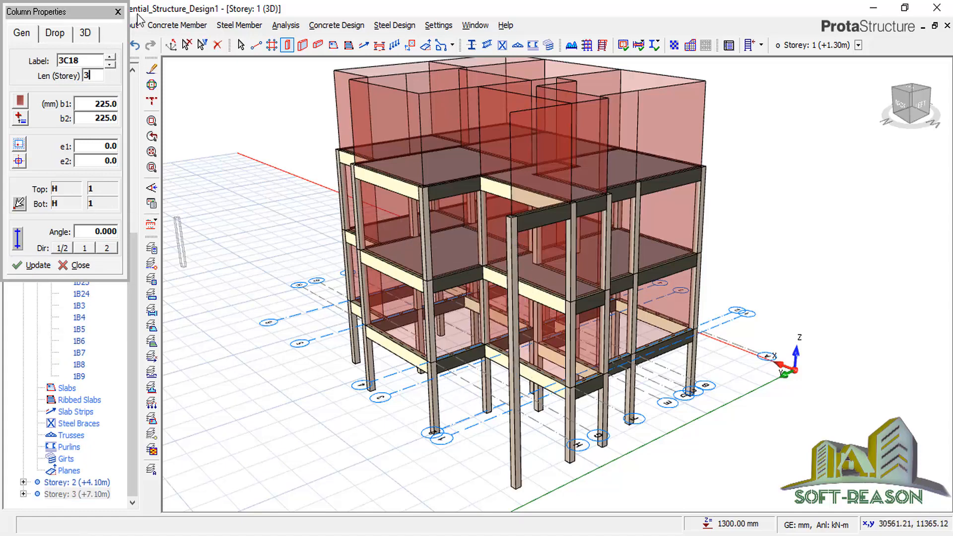
pyautogui.click(118, 11)
pyautogui.press('Escape')
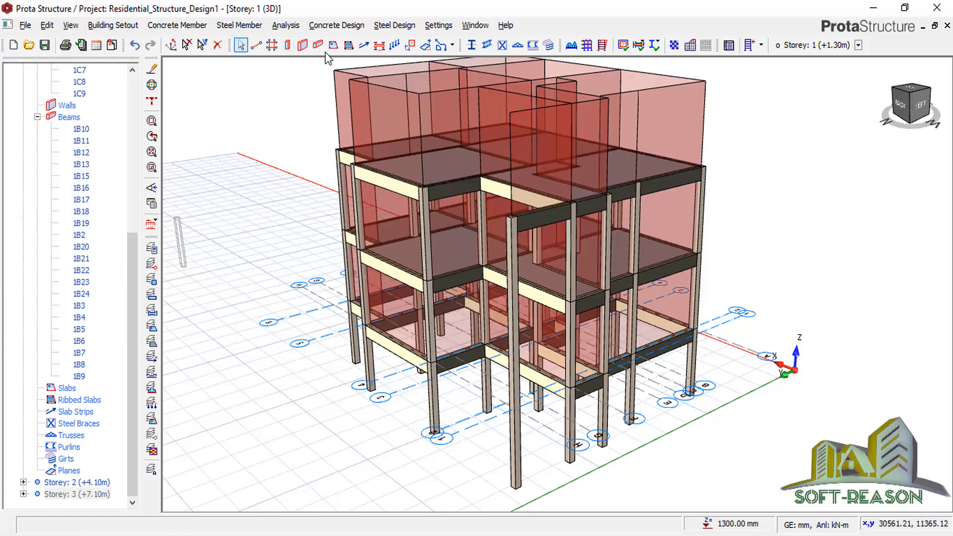
# Add beam 1B25 between the two column tops, accepting placement above the current storey.
pyautogui.click(318, 45)
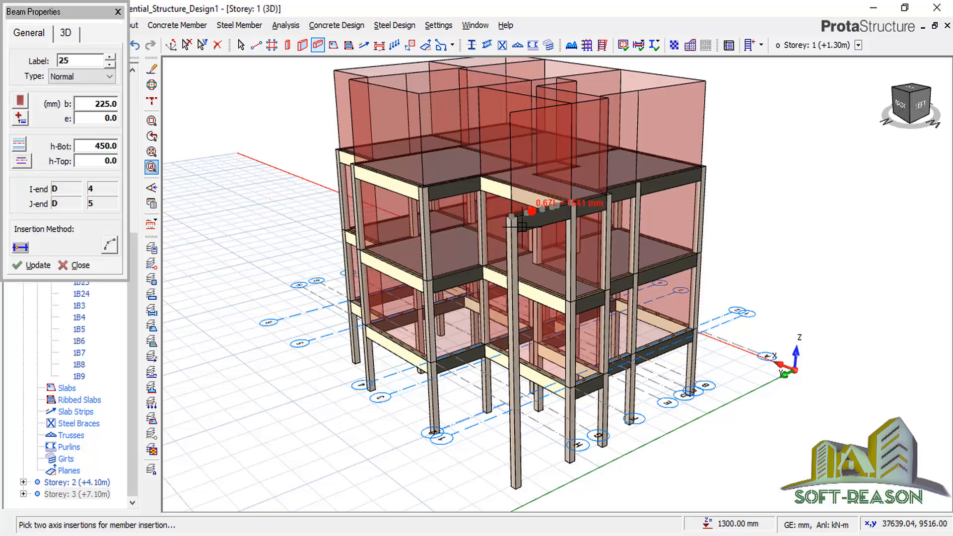
pyautogui.click(423, 188)
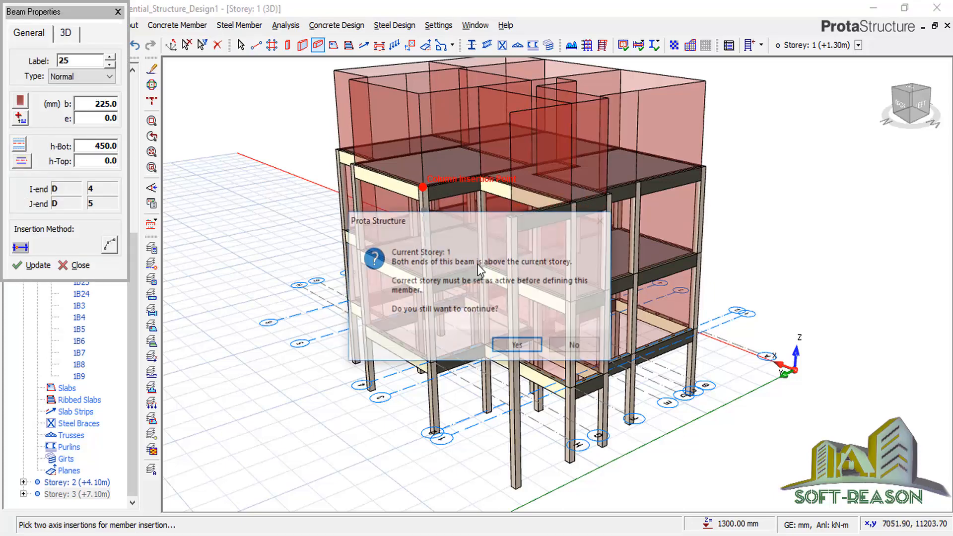
pyautogui.click(516, 348)
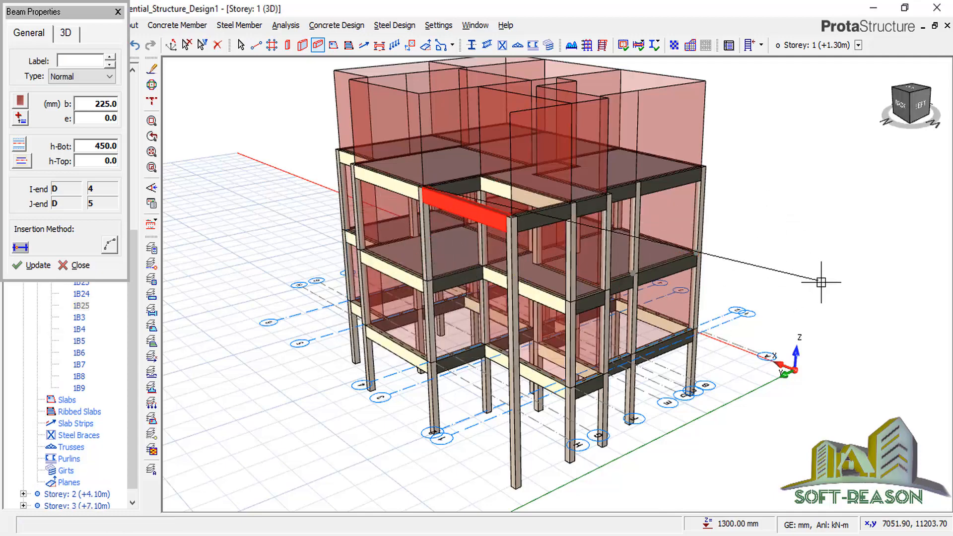
pyautogui.press('Escape')
pyautogui.scroll(-2, 508, 451)
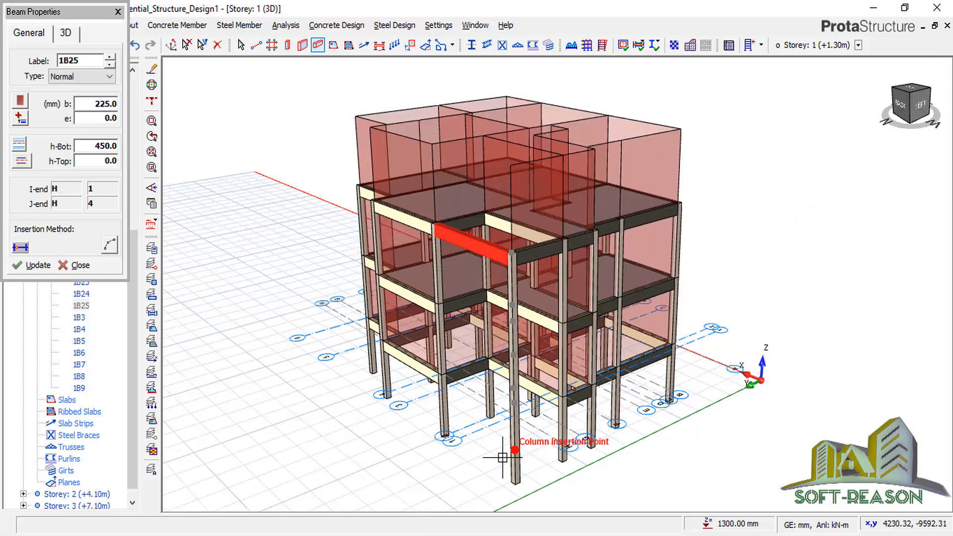
pyautogui.click(118, 12)
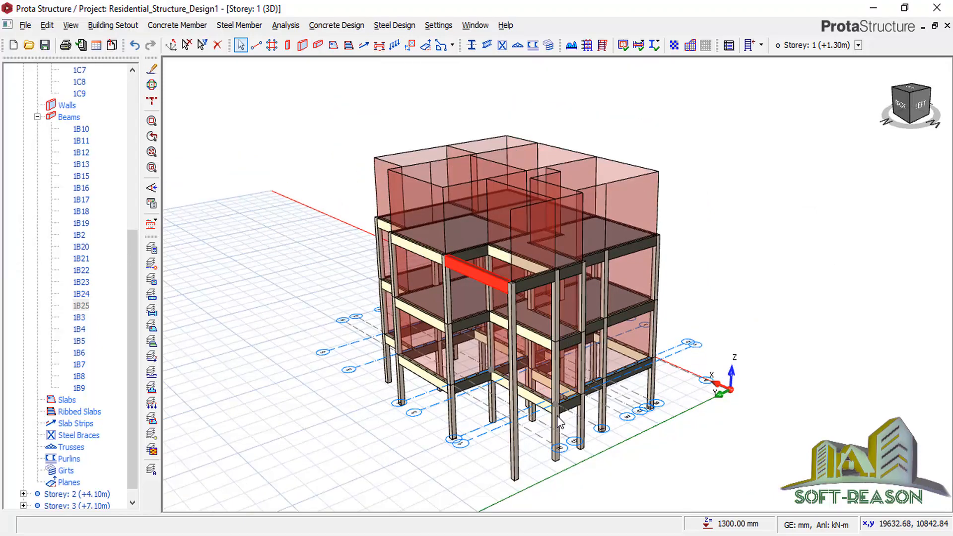
# Orbit to a near-front view and collapse the column and beam lists in the tree.
pyautogui.scroll(1, 558, 417)
pyautogui.moveTo(676, 266); pyautogui.dragTo(652, 249, button='middle')
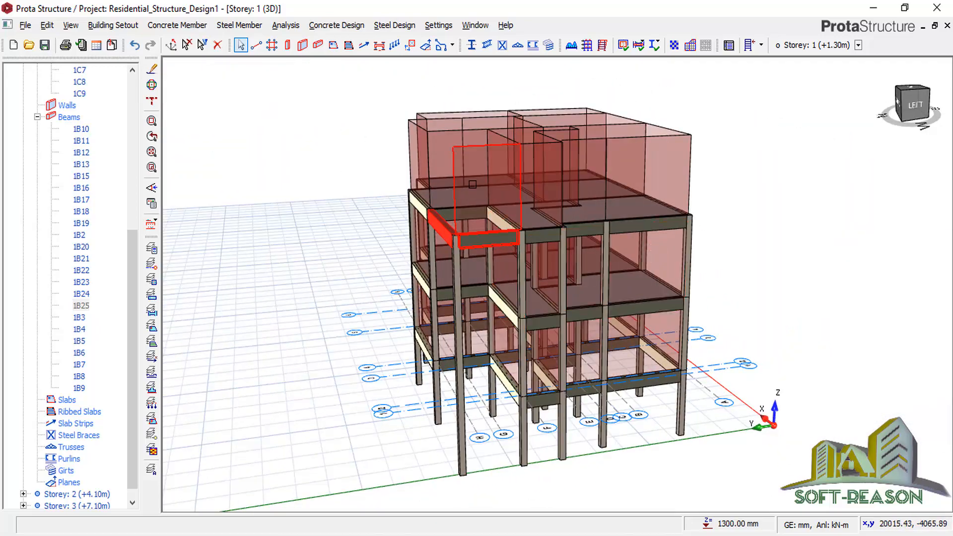
pyautogui.scroll(-1, 642, 342)
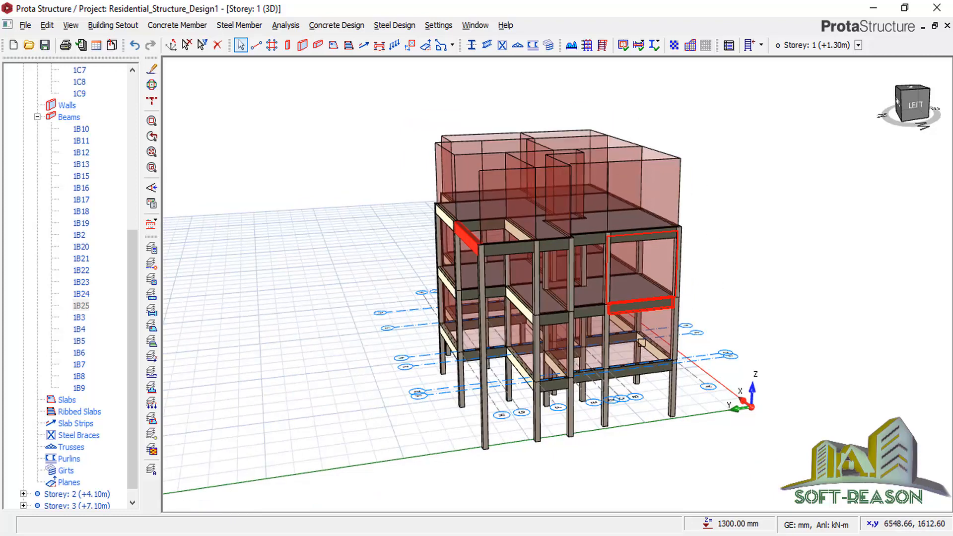
pyautogui.scroll(1, 641, 343)
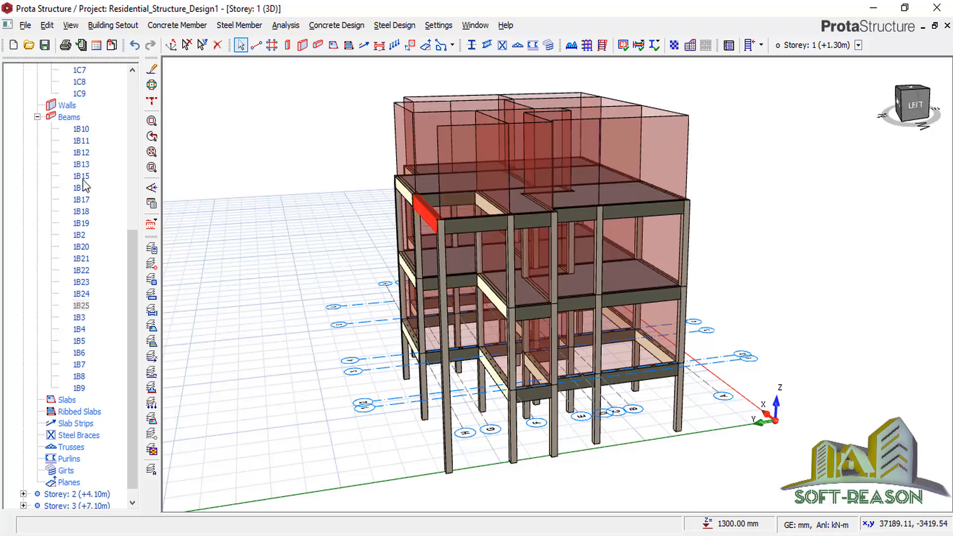
pyautogui.moveTo(132, 281); pyautogui.dragTo(139, 117)
pyautogui.click(37, 152)
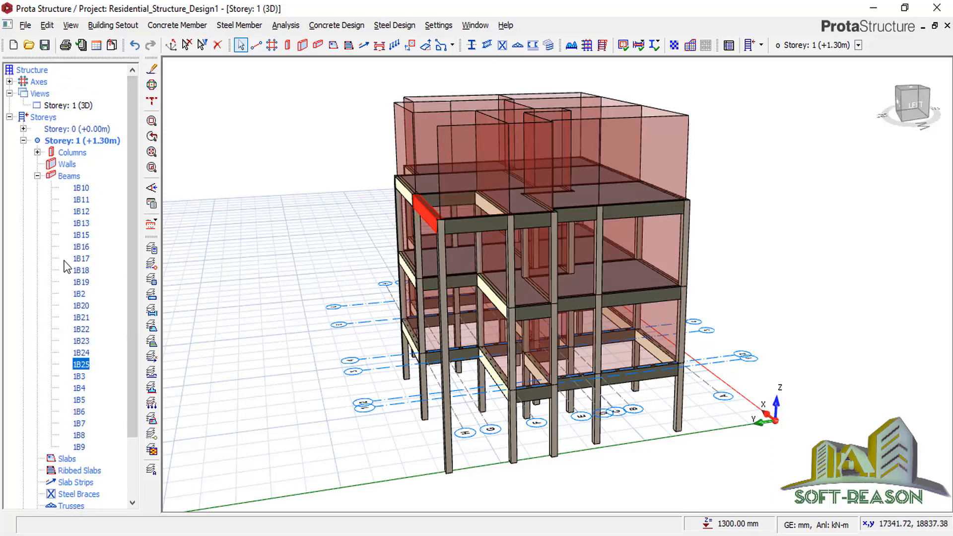
pyautogui.click(37, 176)
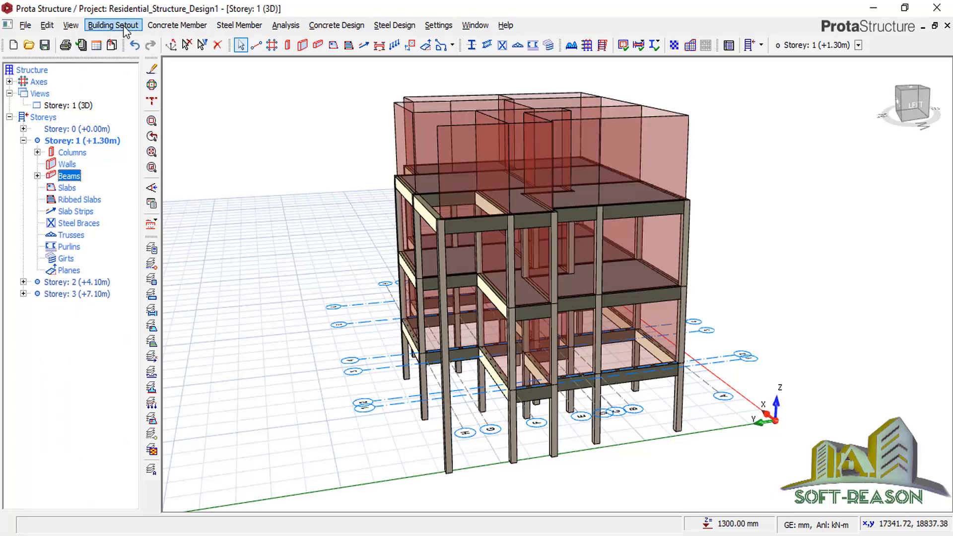
# Insert storeys up to a total of 4, accepting the irreversible addition.
pyautogui.click(124, 26)
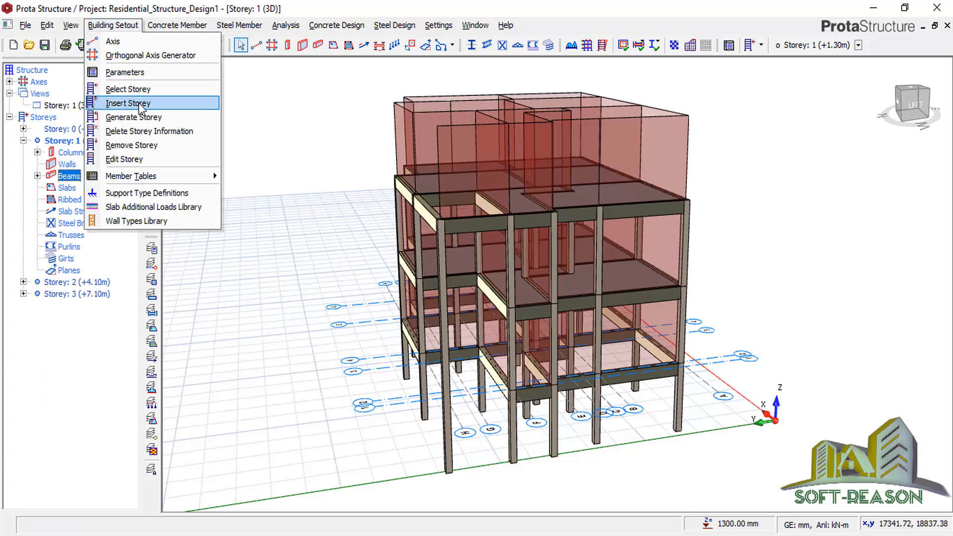
pyautogui.click(133, 103)
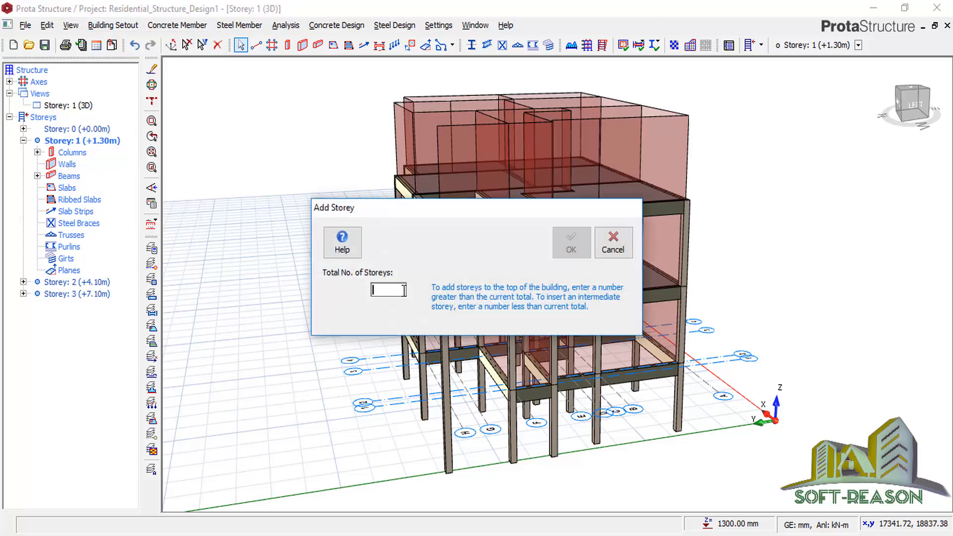
pyautogui.write('4')
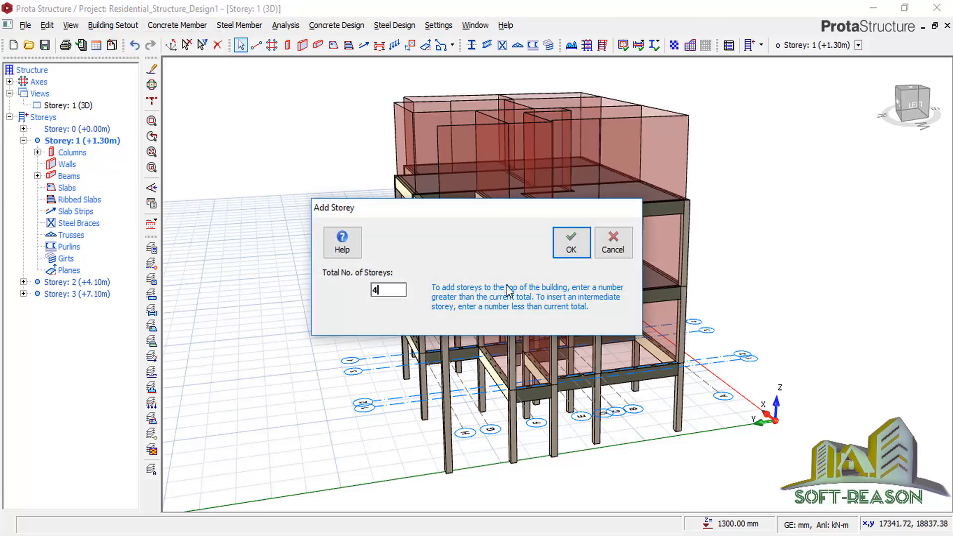
pyautogui.click(572, 250)
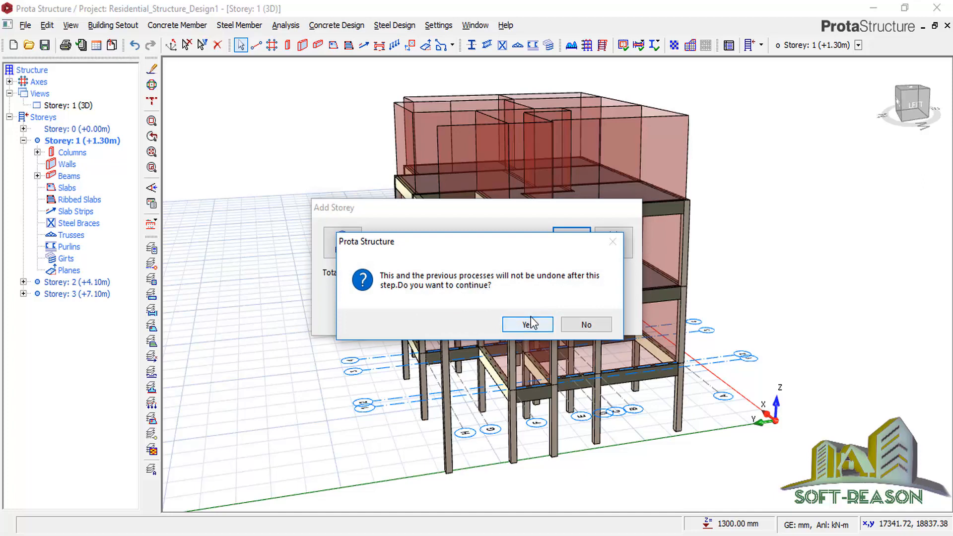
pyautogui.click(528, 324)
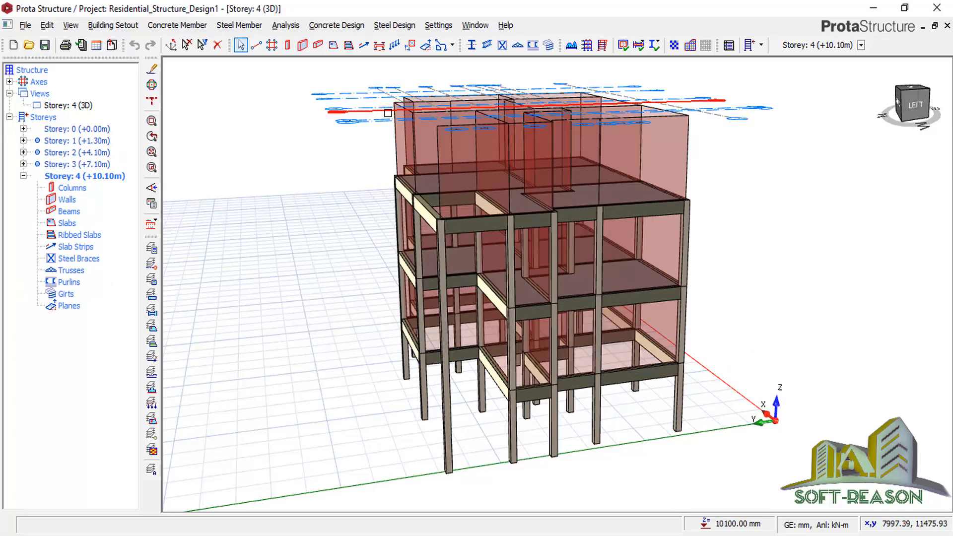
pyautogui.moveTo(394, 120)
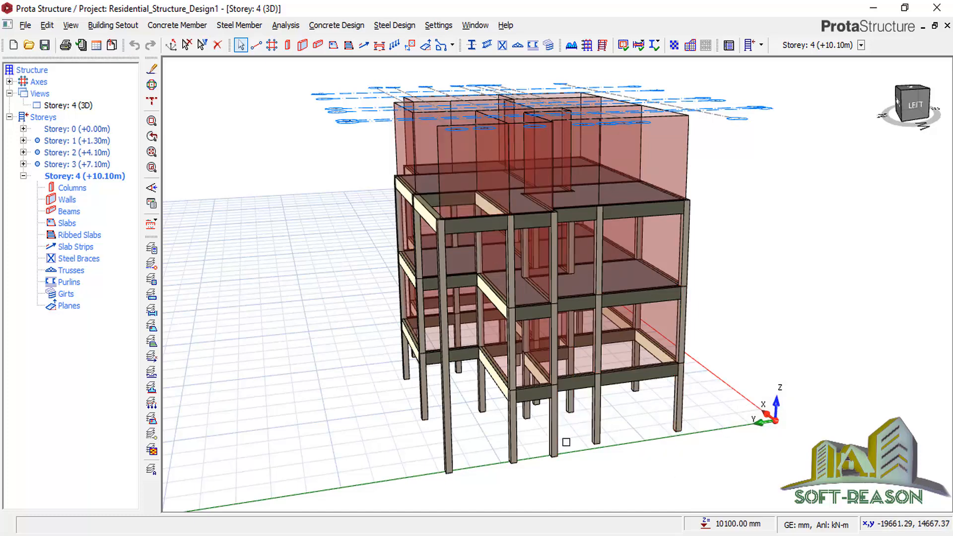
pyautogui.click(554, 435)
pyautogui.moveTo(519, 393)
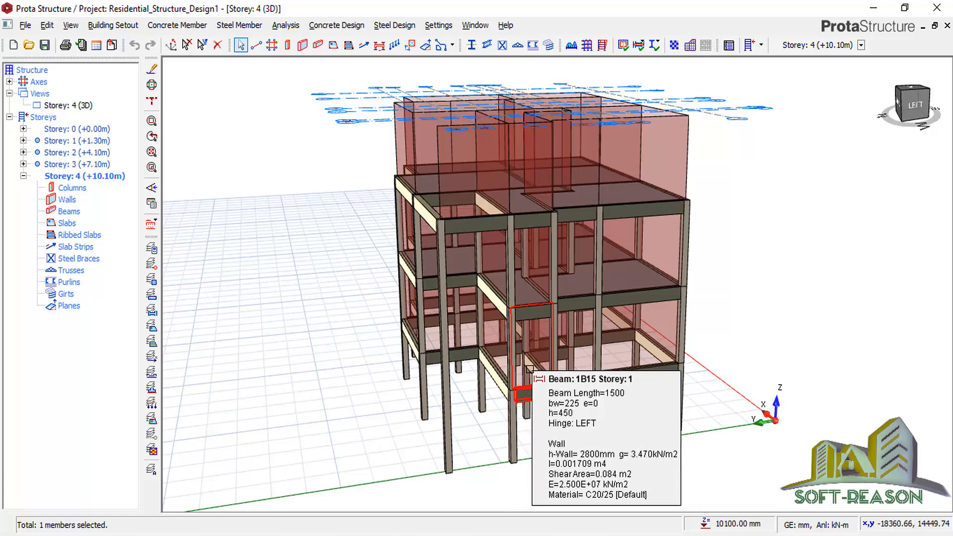
pyautogui.moveTo(576, 303)
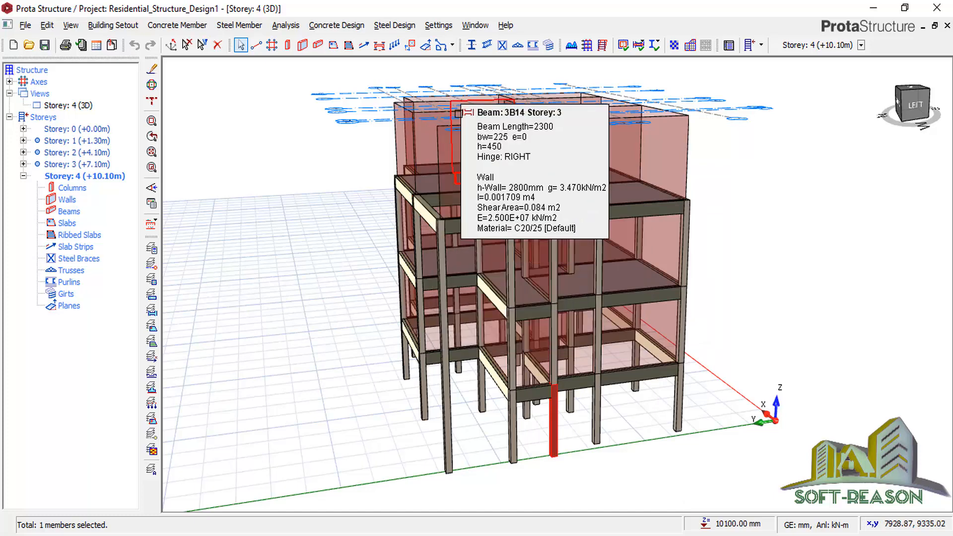
pyautogui.scroll(-3, 288, 365)
pyautogui.moveTo(683, 343); pyautogui.dragTo(608, 312, button='middle')
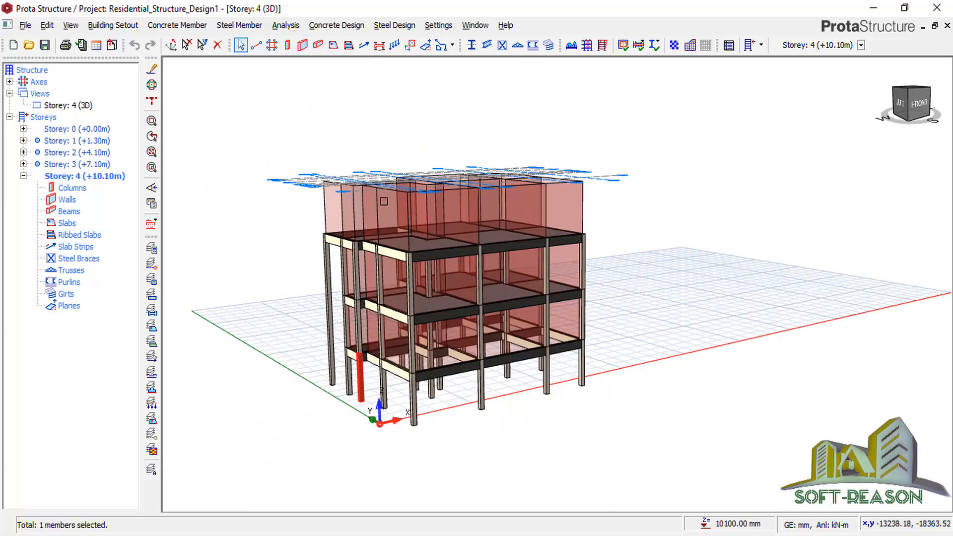
# Insert further storeys until the building reaches Storey 6 at +16.10m.
pyautogui.click(111, 27)
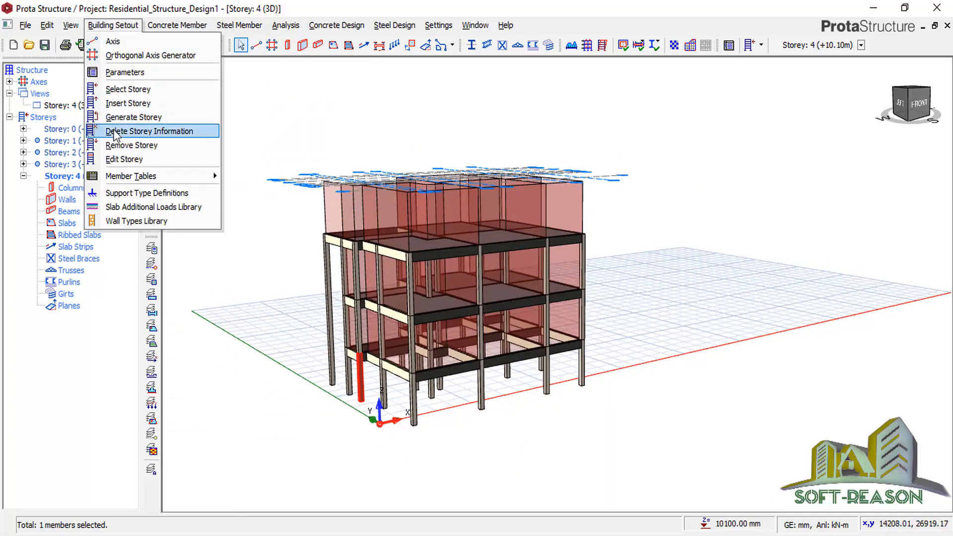
pyautogui.click(123, 103)
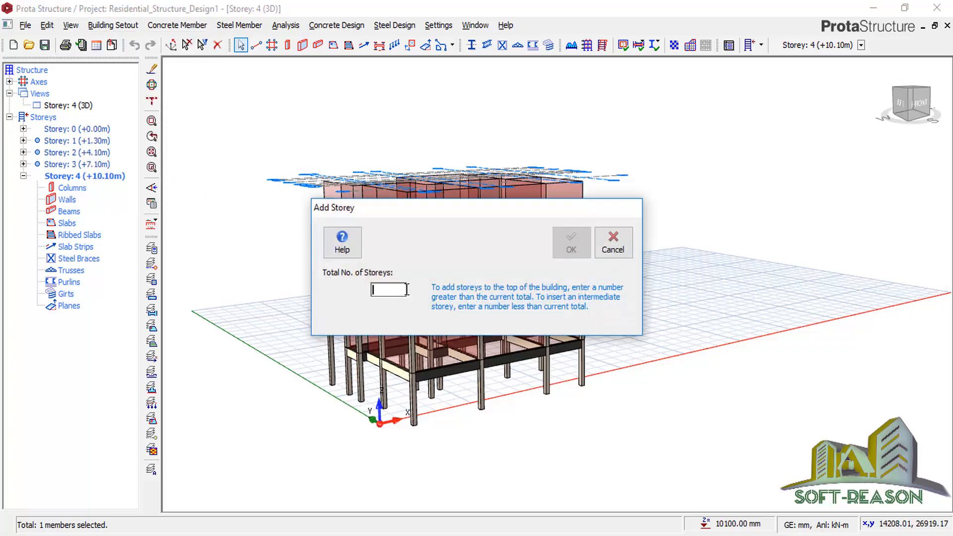
pyautogui.write('6')
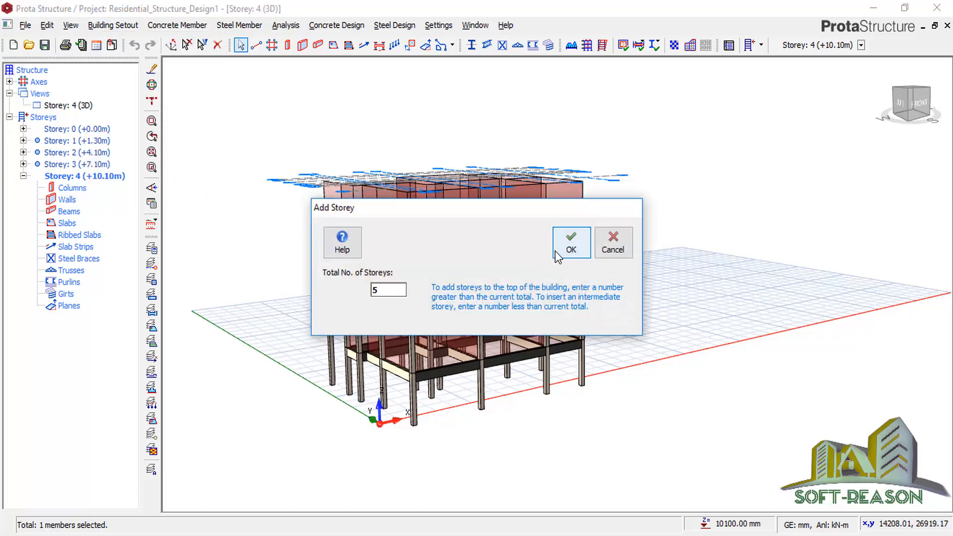
pyautogui.click(566, 247)
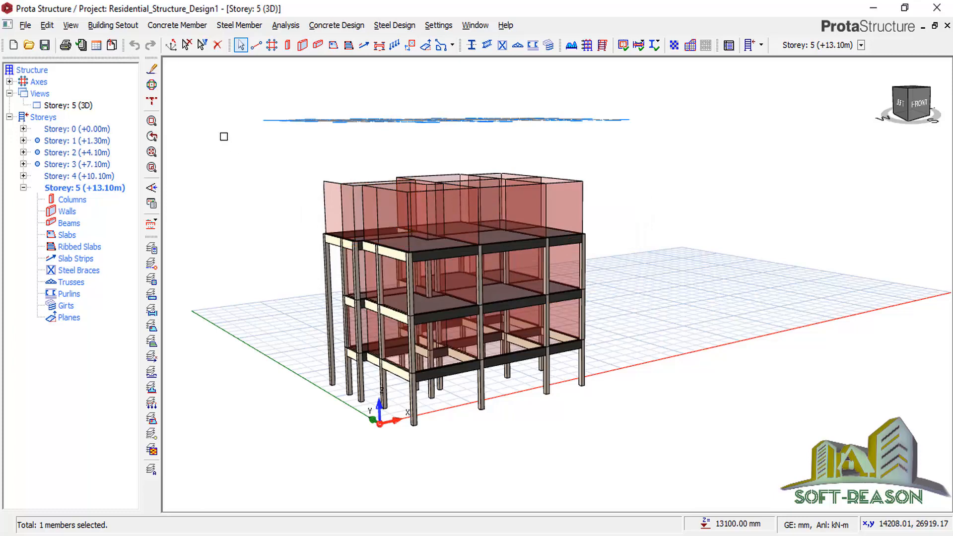
pyautogui.click(105, 27)
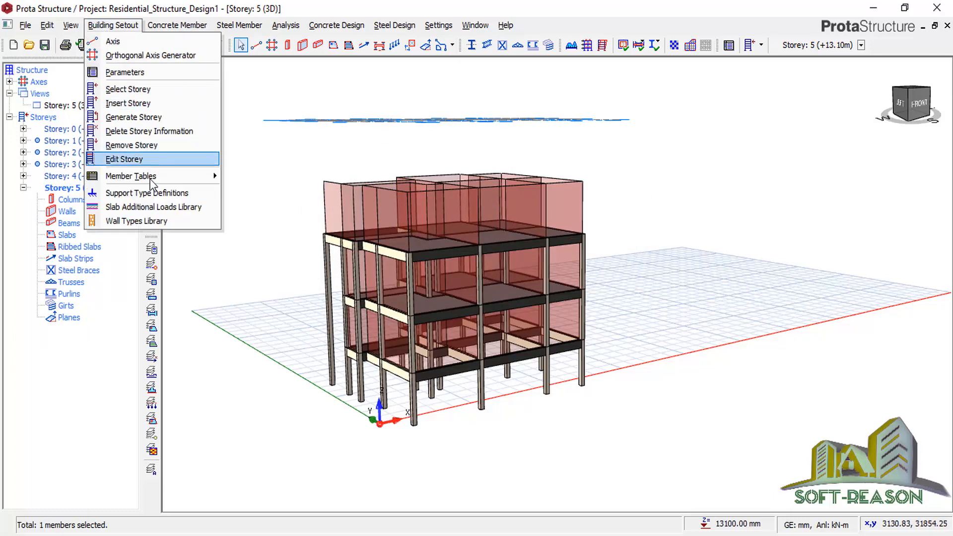
pyautogui.click(132, 105)
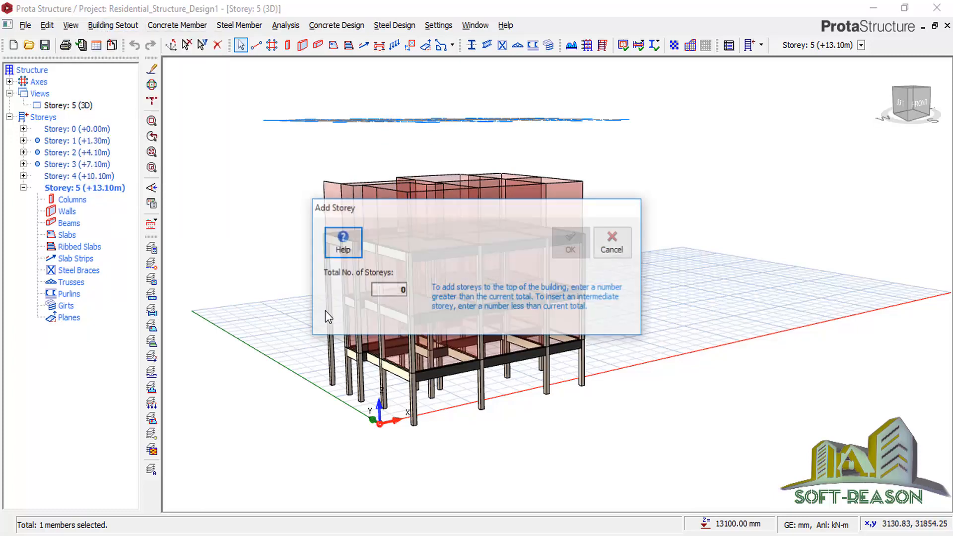
pyautogui.write('6')
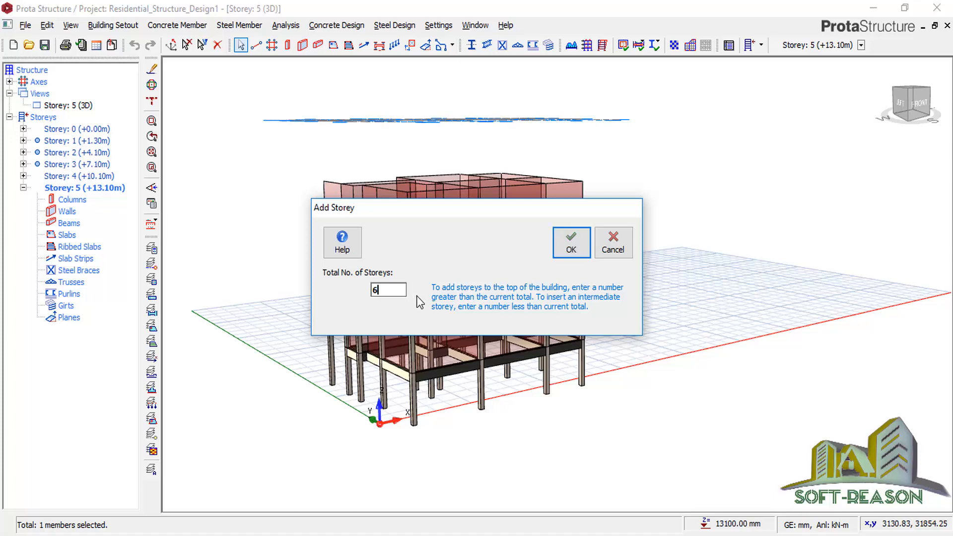
pyautogui.click(570, 242)
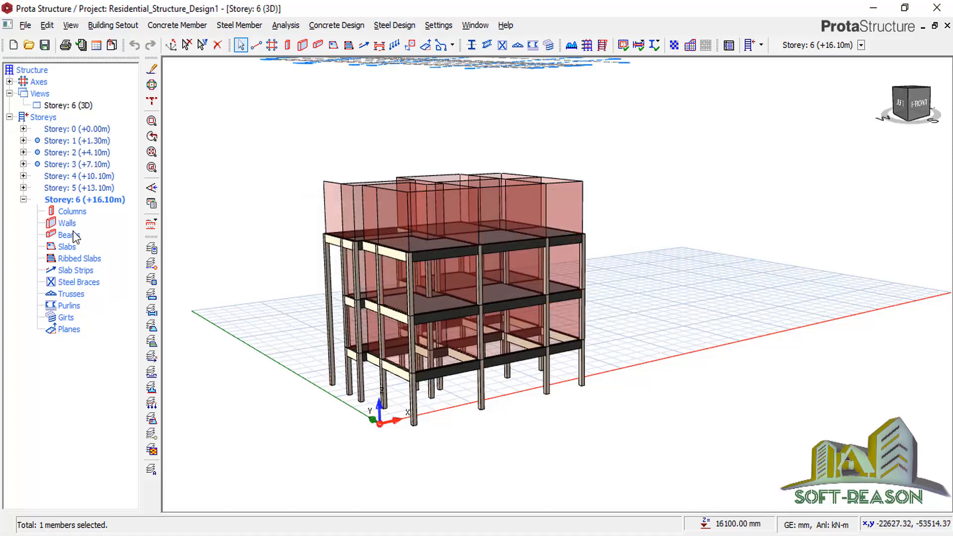
pyautogui.doubleClick(77, 164)
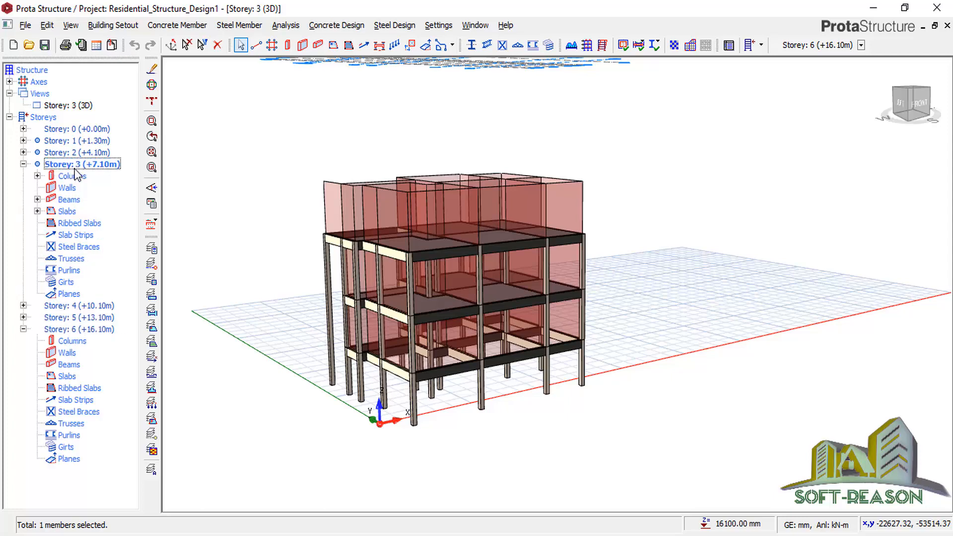
# Show storey 3 as a plan and draw beam 3B25 along grid H from 1 to 4.
pyautogui.rightClick(71, 105)
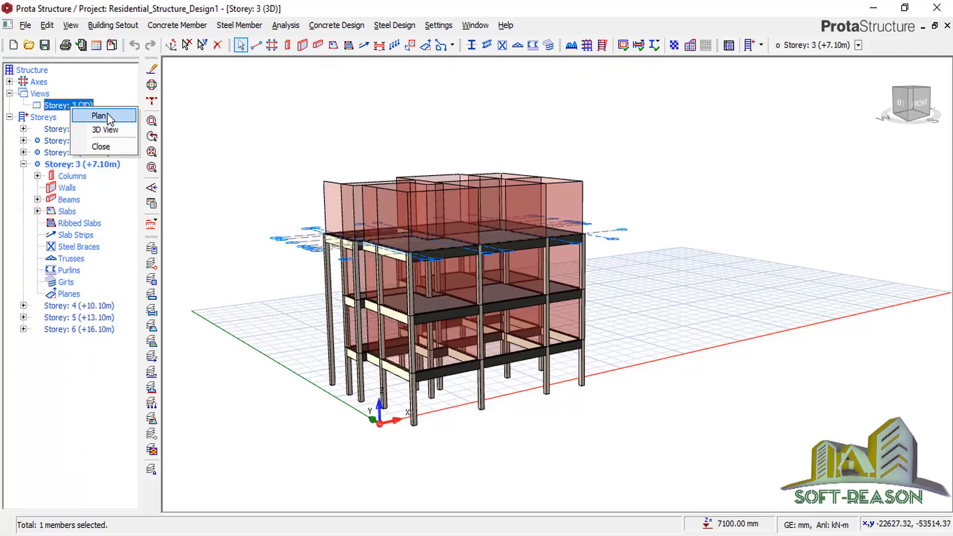
pyautogui.click(113, 115)
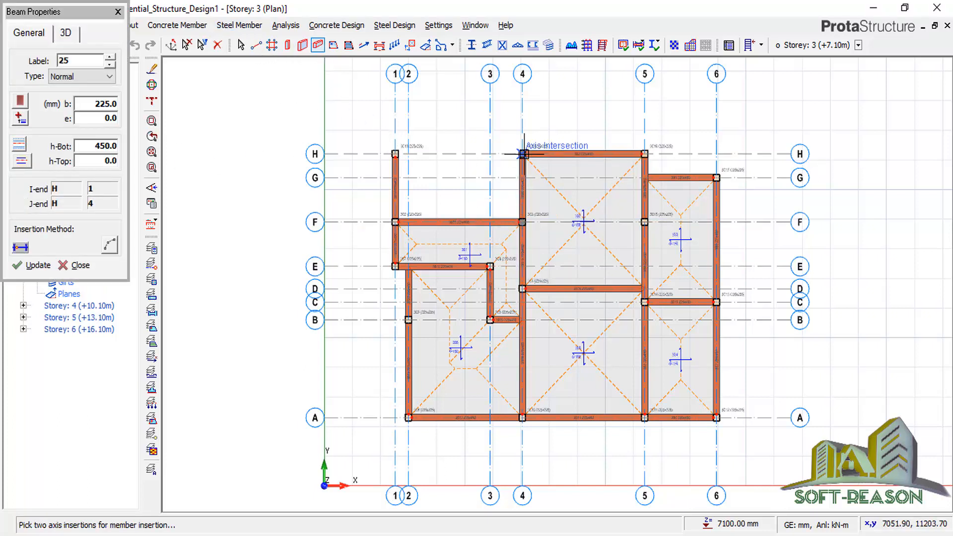
pyautogui.click(396, 155)
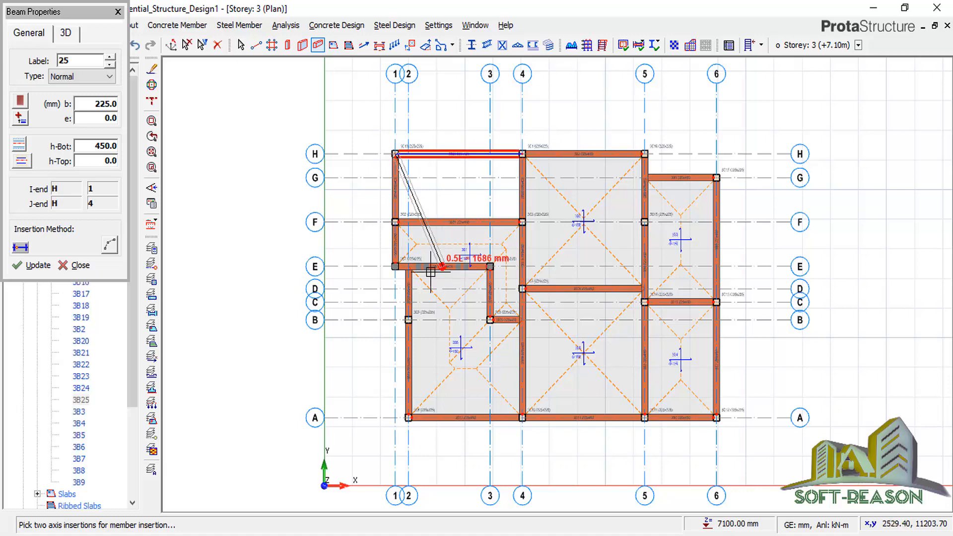
pyautogui.scroll(-2, 379, 280)
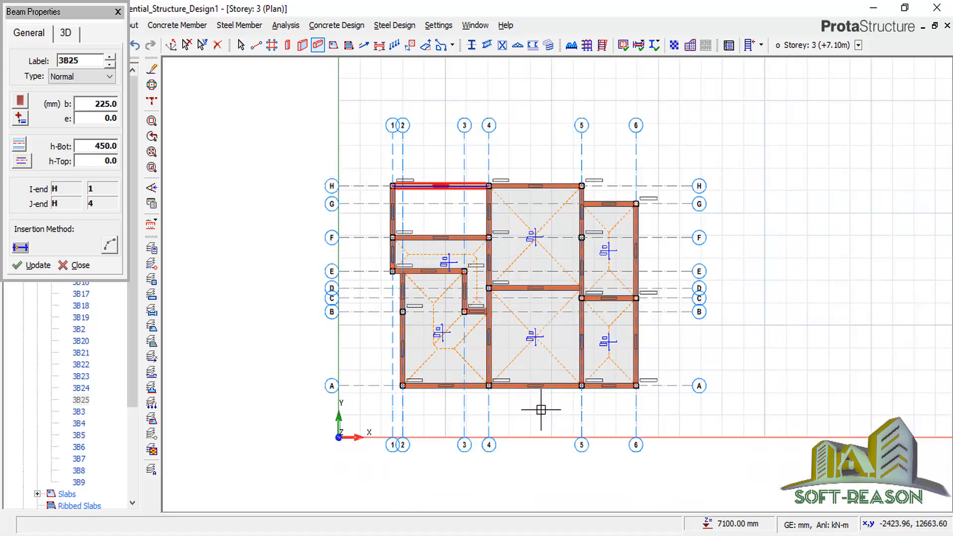
pyautogui.scroll(1, 660, 310)
pyautogui.press('Escape')
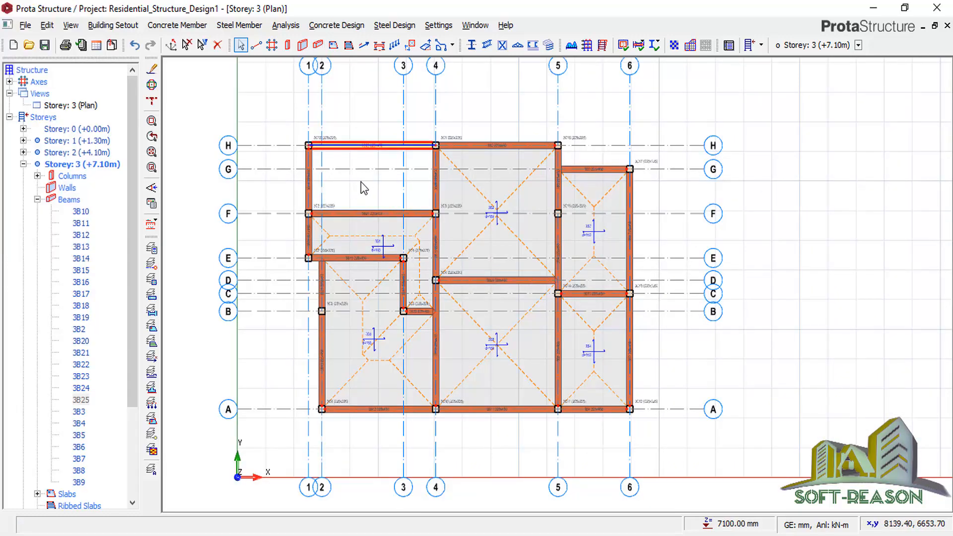
pyautogui.scroll(1, 323, 190)
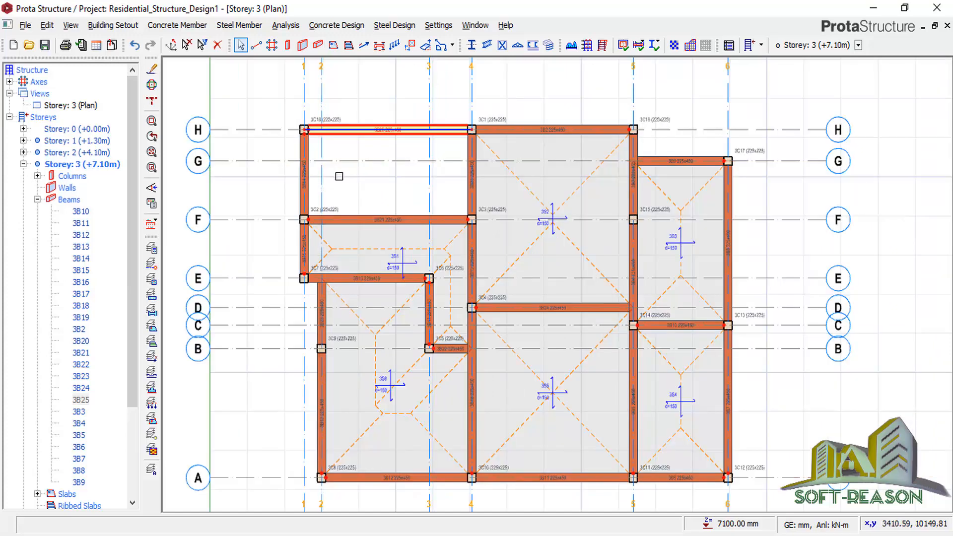
# Delete the wall load on storey 3 beam 3B14 along grid 1, confirming the prompt.
pyautogui.click(310, 171)
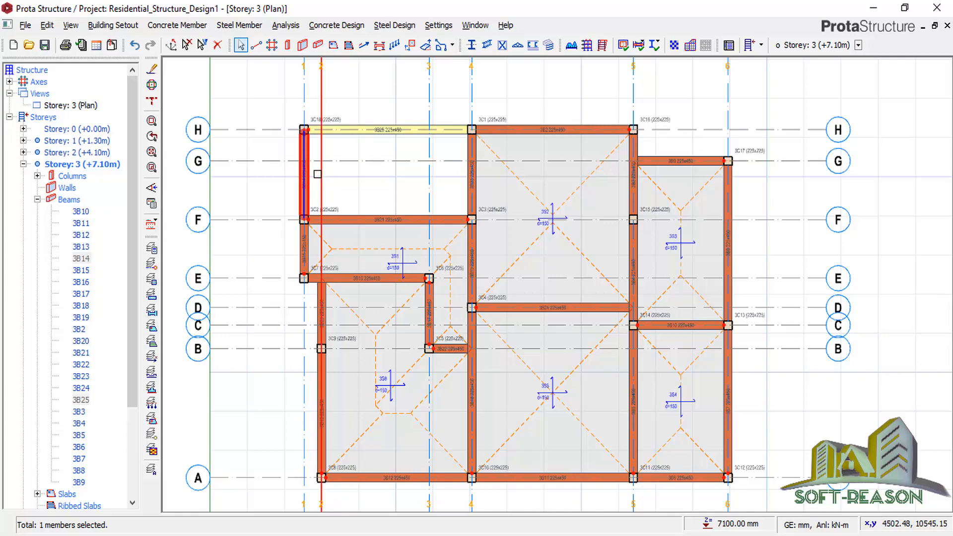
pyautogui.rightClick(312, 179)
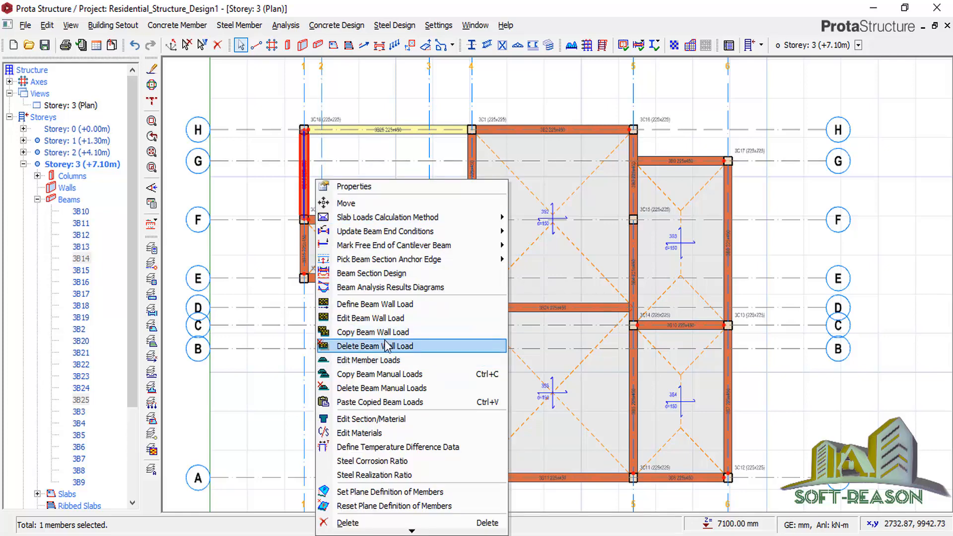
pyautogui.click(387, 346)
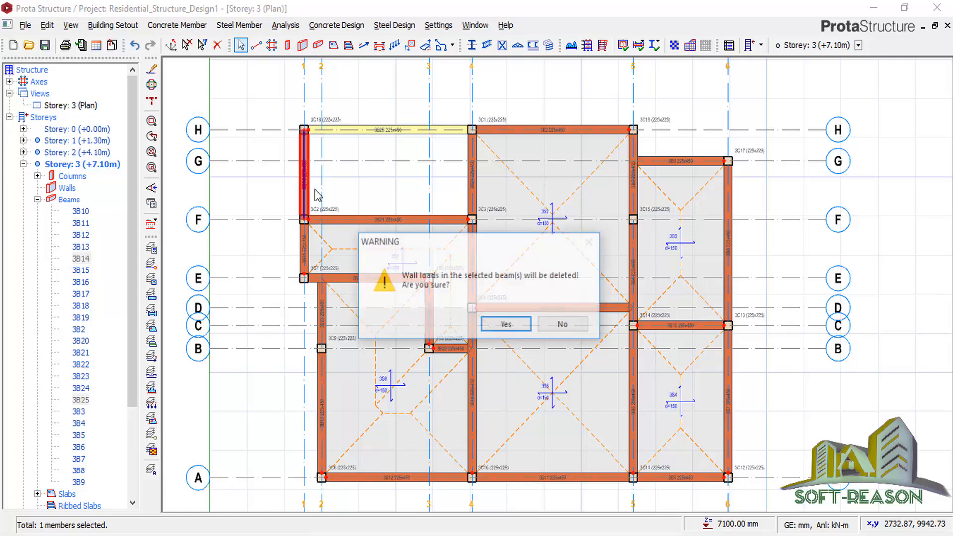
pyautogui.click(493, 324)
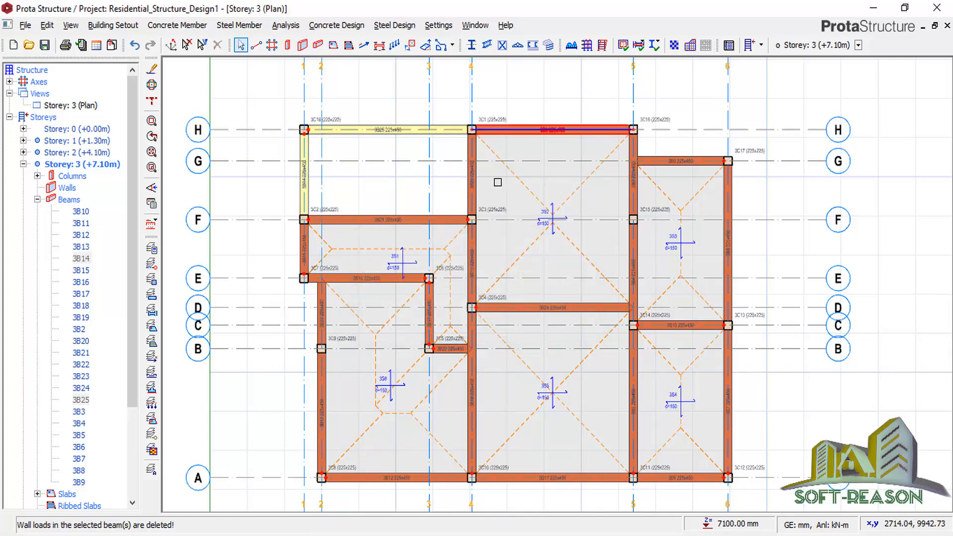
pyautogui.scroll(-2, 518, 133)
pyautogui.scroll(1, 654, 283)
pyautogui.click(641, 291)
pyautogui.scroll(-1, 525, 338)
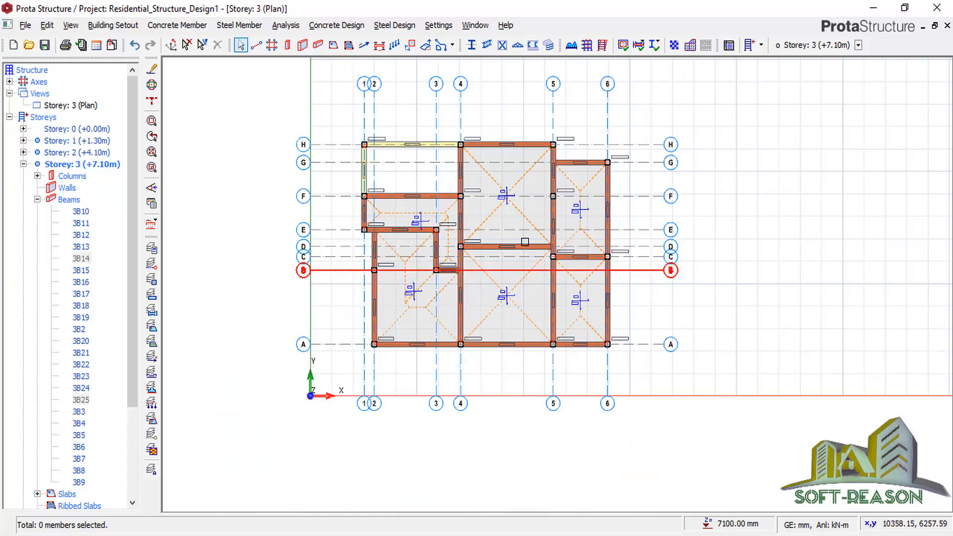
pyautogui.scroll(-1, 379, 216)
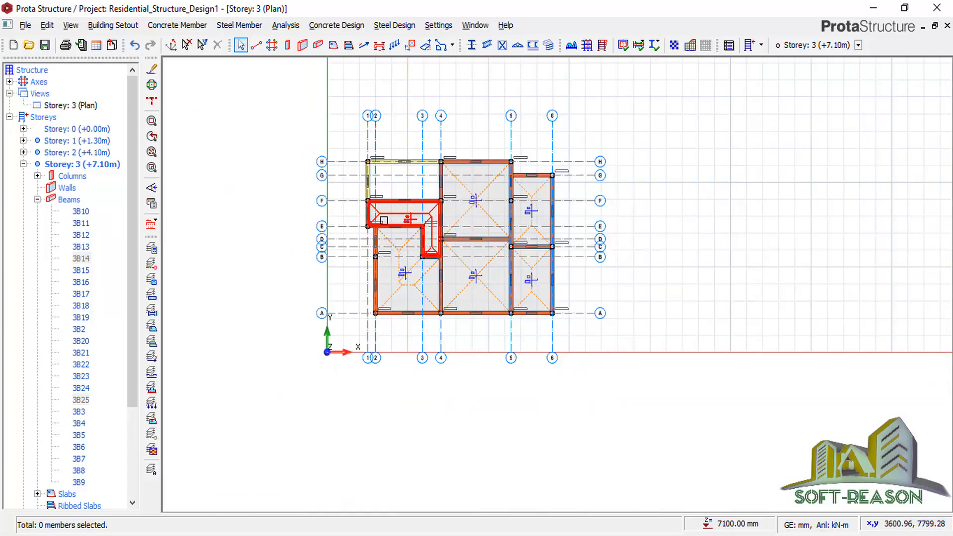
pyautogui.click(113, 25)
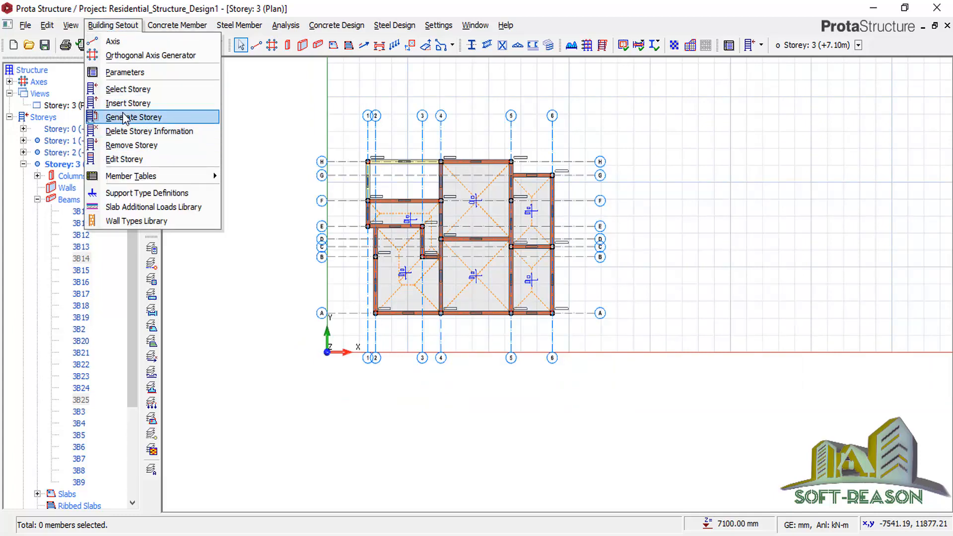
# Generate Storey 4 (+10.10m) from source Storey 3 and confirm the generation.
pyautogui.click(144, 117)
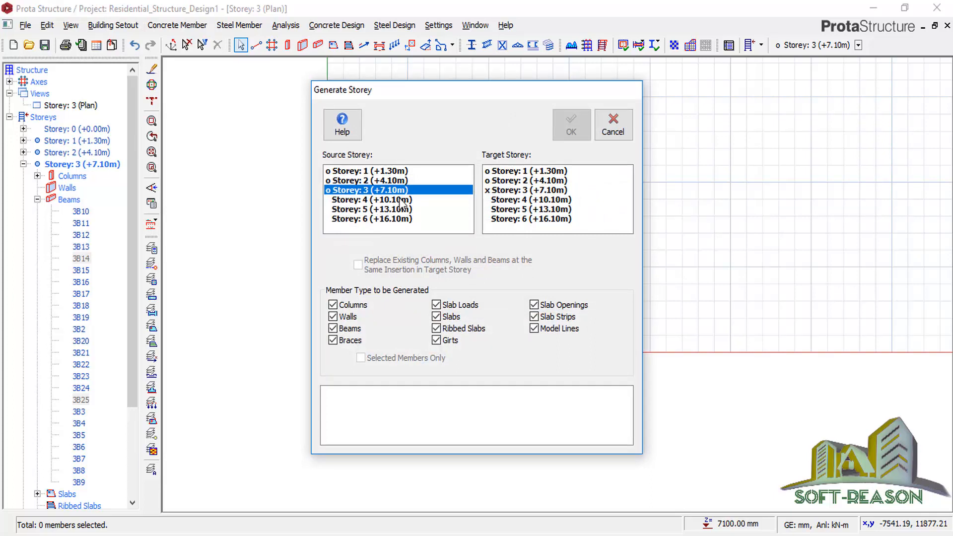
pyautogui.moveTo(525, 205); pyautogui.dragTo(525, 204)
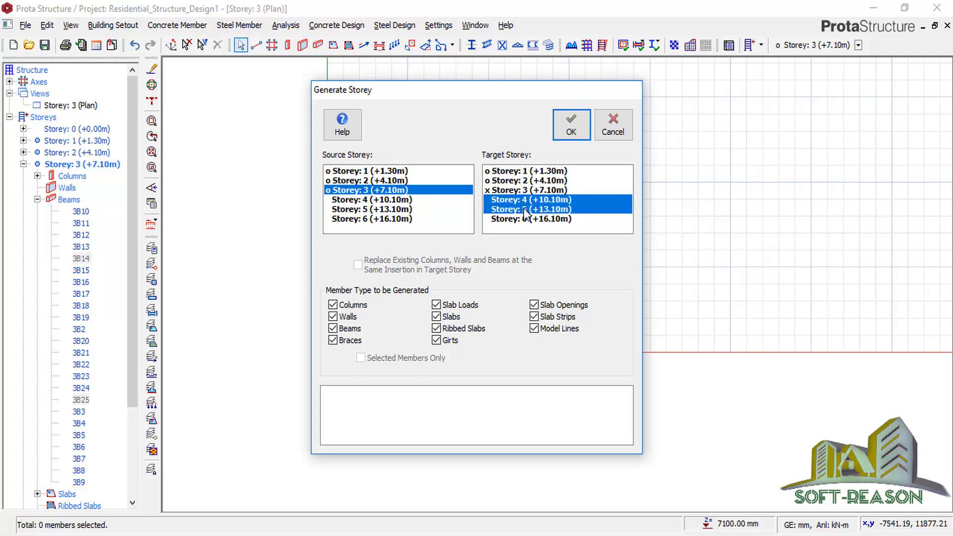
pyautogui.click(520, 204)
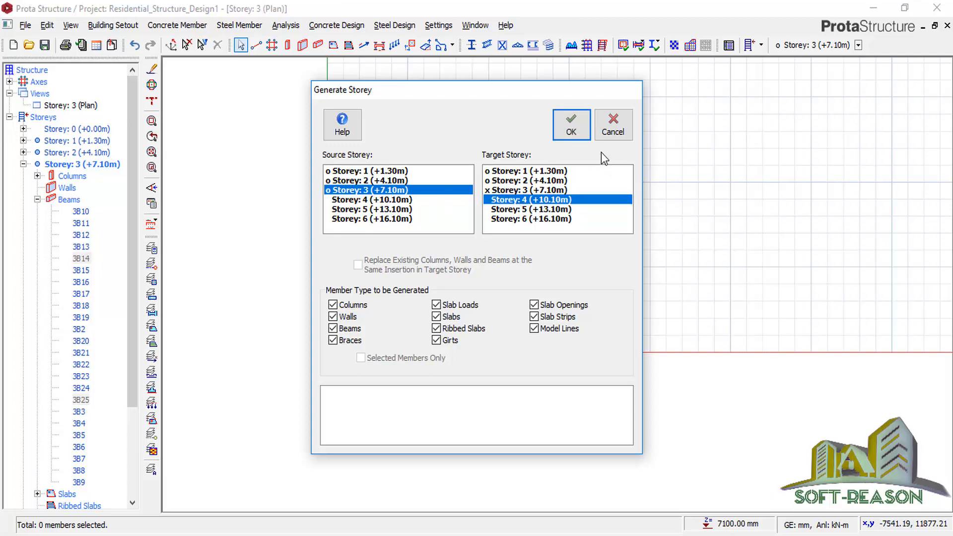
pyautogui.click(571, 127)
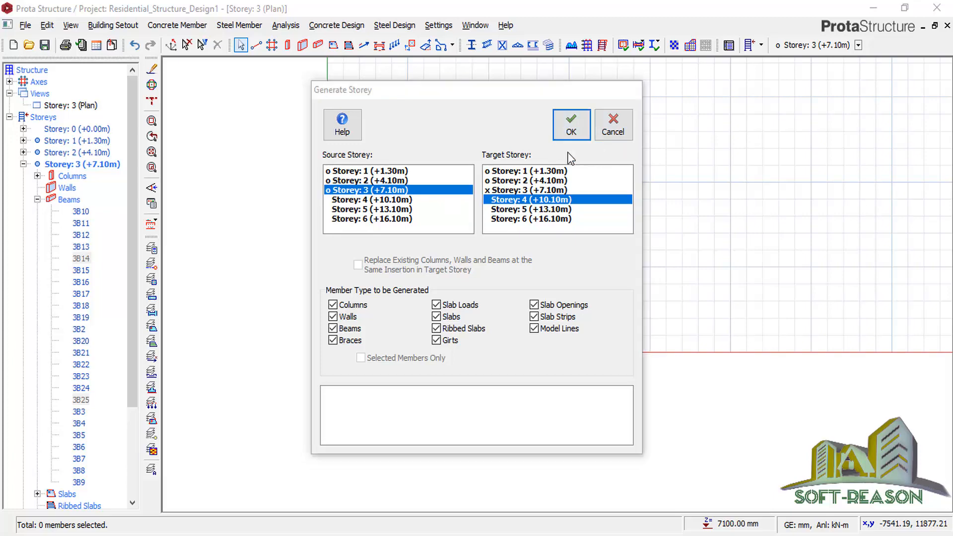
pyautogui.click(536, 324)
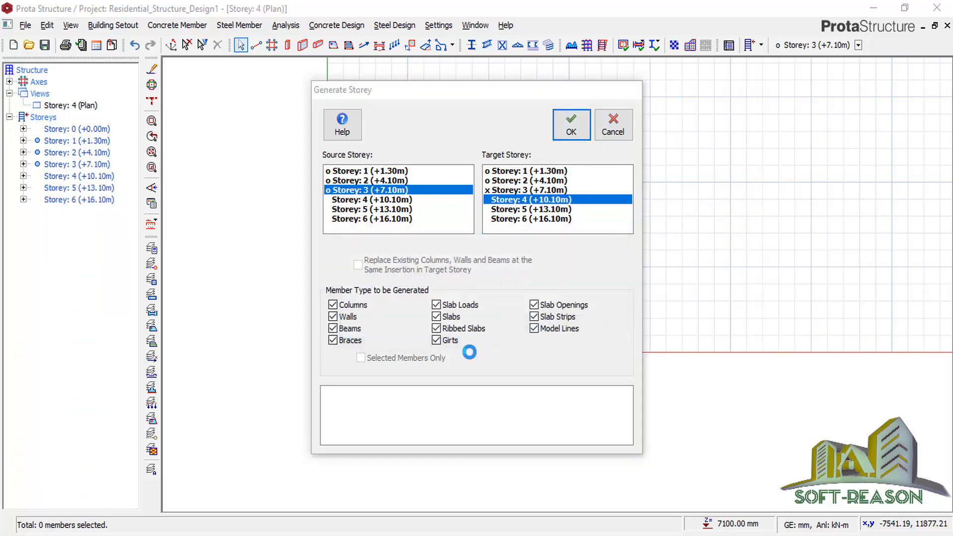
pyautogui.click(613, 125)
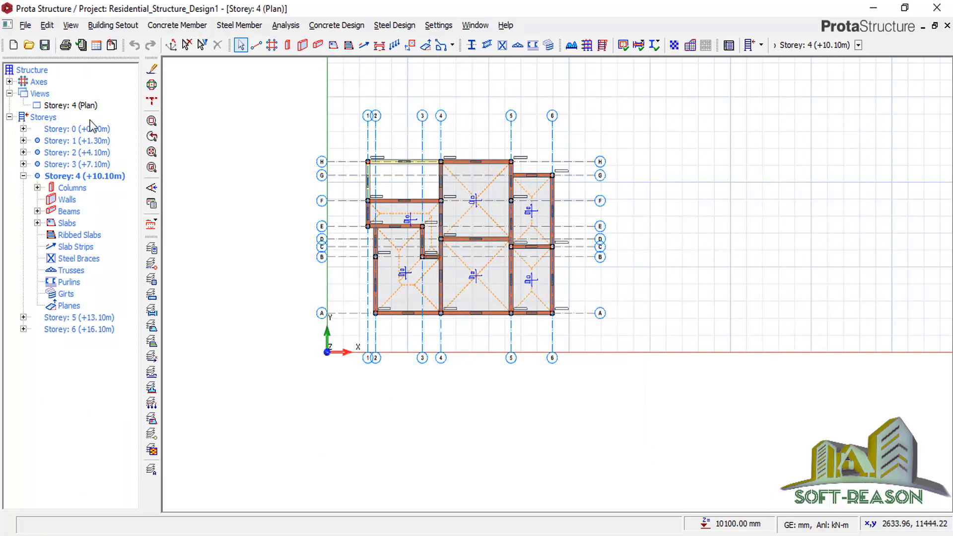
# Show storey 4 as a 3D model and orbit to a side elevation.
pyautogui.click(77, 106)
pyautogui.rightClick(78, 108)
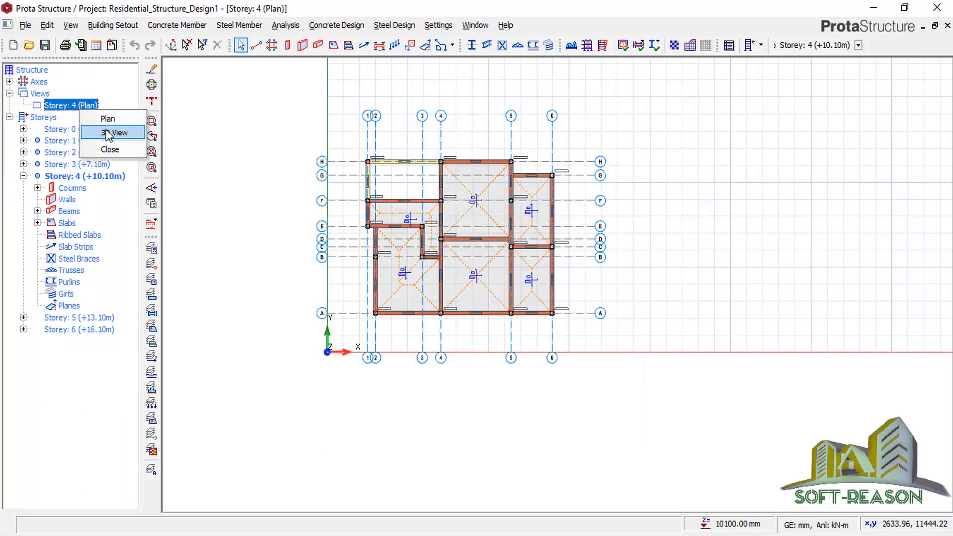
pyautogui.click(108, 131)
pyautogui.moveTo(829, 188)
pyautogui.mouseDown(button='middle')
pyautogui.moveTo(760, 296)
pyautogui.moveTo(655, 274)
pyautogui.moveTo(622, 246)
pyautogui.moveTo(672, 318)
pyautogui.mouseUp(button='middle')
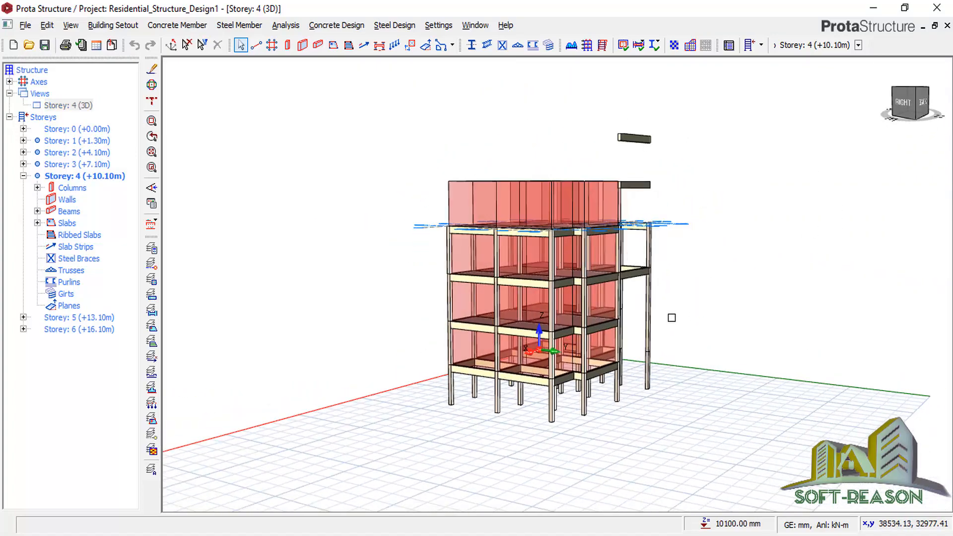
pyautogui.scroll(2, 710, 237)
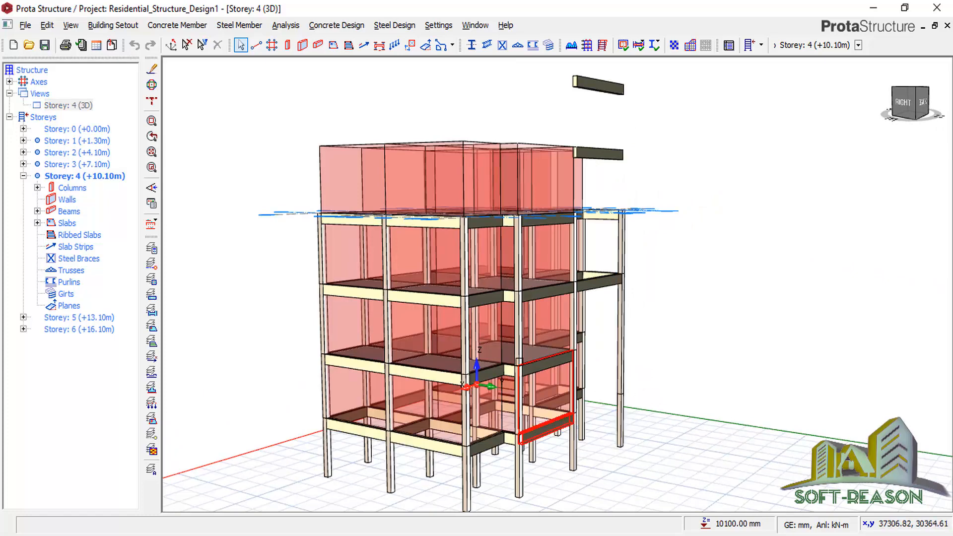
pyautogui.scroll(-1, 546, 298)
pyautogui.scroll(1, 517, 230)
pyautogui.scroll(1, 518, 231)
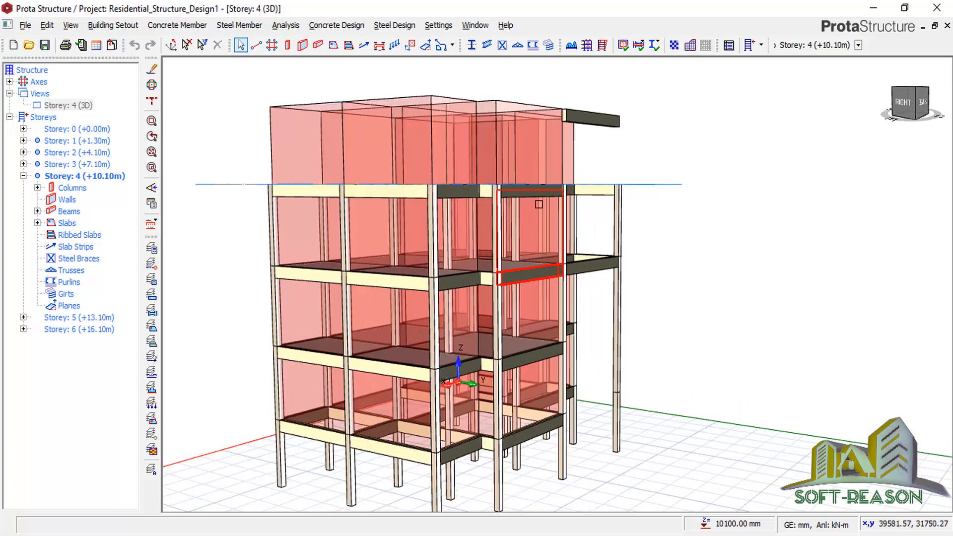
pyautogui.scroll(-2, 534, 213)
# Delete the two floating cantilever beams using the Beams-only filter, then select the top-frame beams.
pyautogui.moveTo(631, 75); pyautogui.dragTo(591, 154)
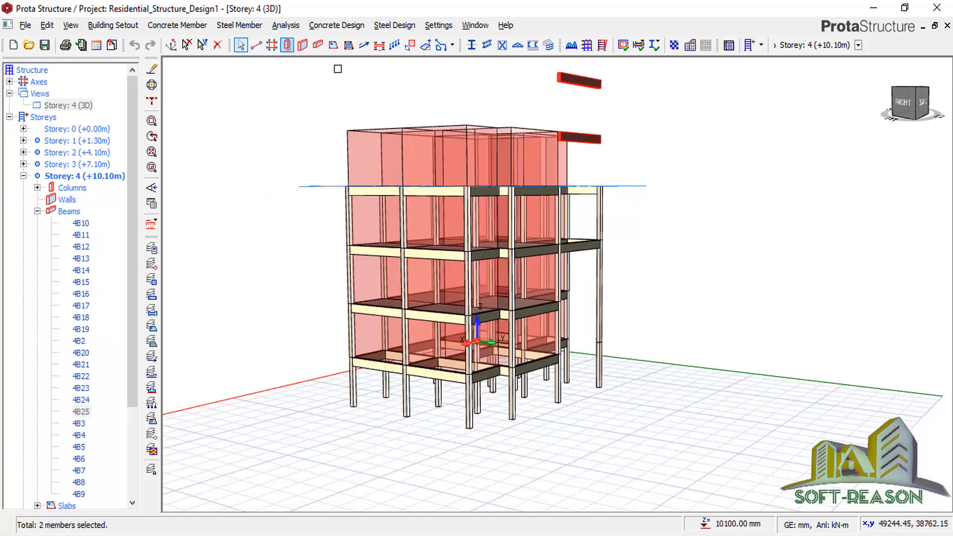
pyautogui.click(318, 46)
pyautogui.click(217, 46)
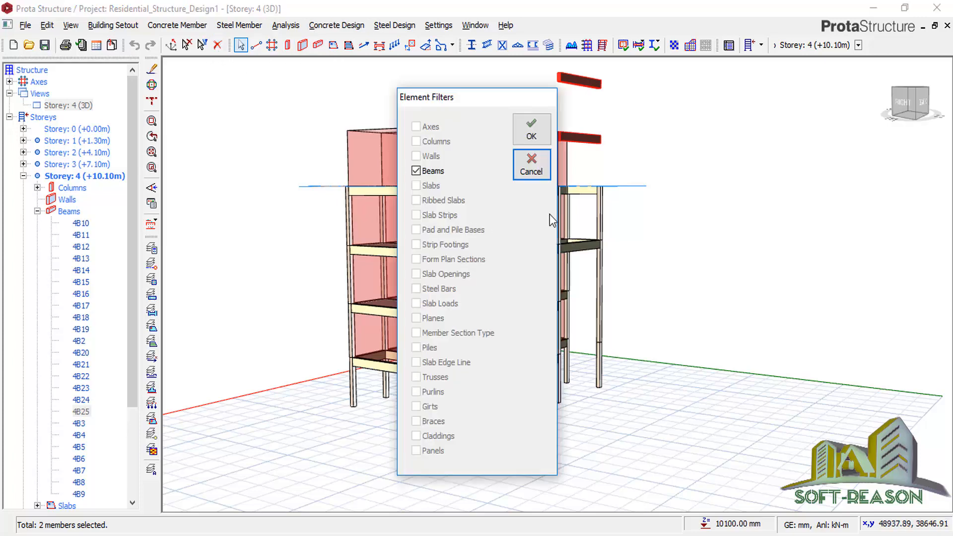
pyautogui.click(531, 130)
pyautogui.scroll(3, 574, 111)
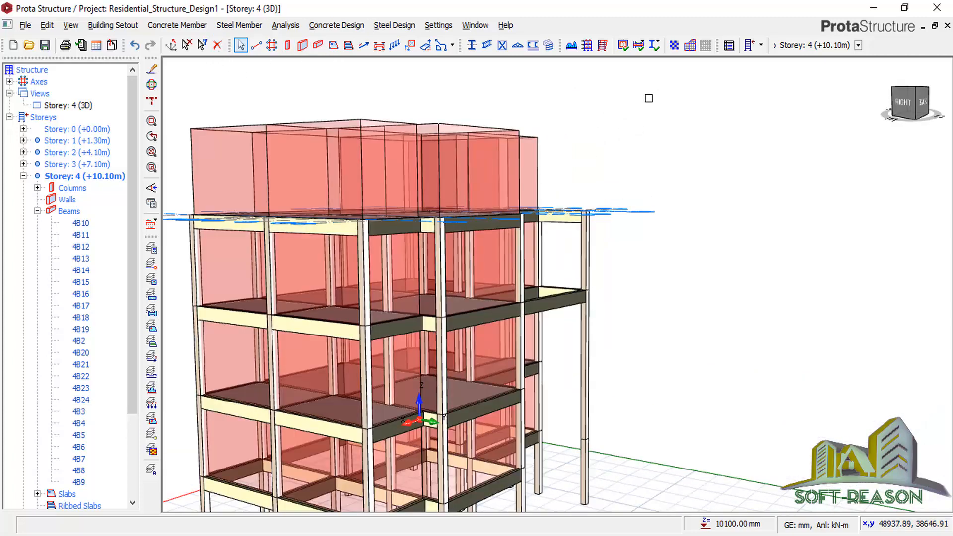
pyautogui.moveTo(649, 98); pyautogui.dragTo(182, 150)
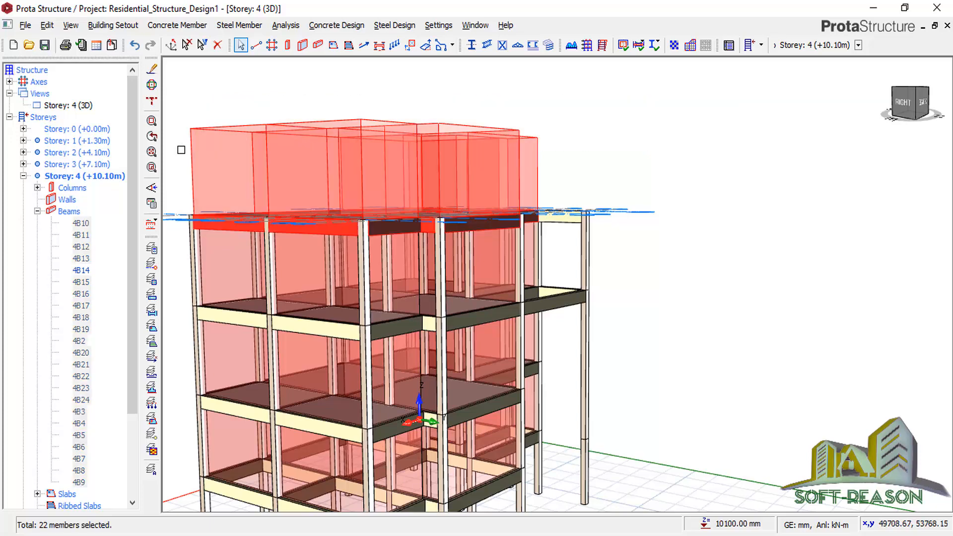
# Delete the wall loads from the 22 selected storey 4 beams and view the model from behind.
pyautogui.rightClick(314, 97)
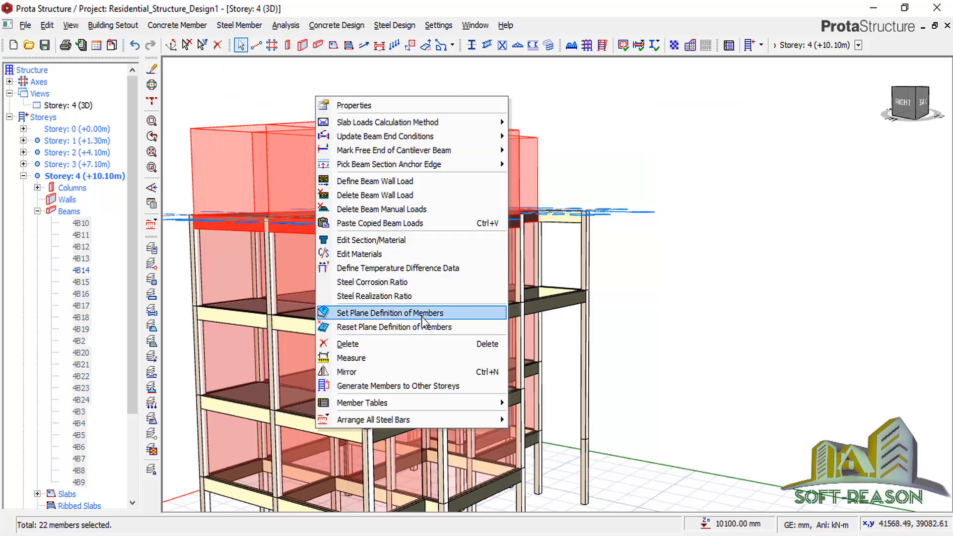
pyautogui.click(371, 197)
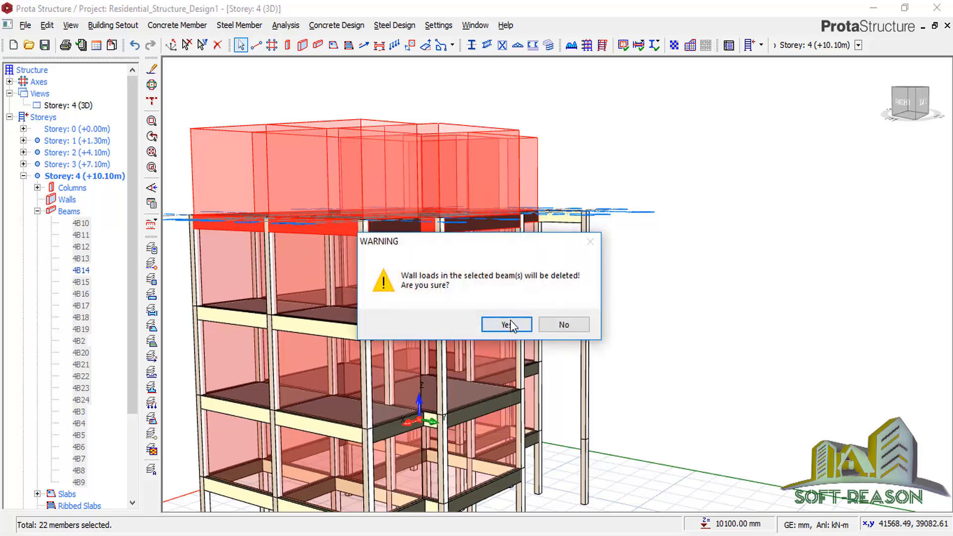
pyautogui.click(507, 324)
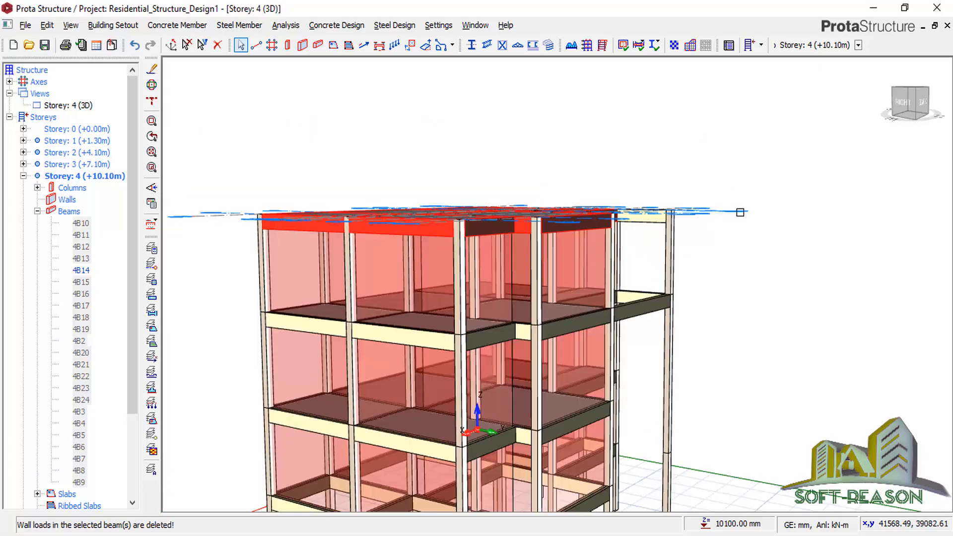
pyautogui.moveTo(755, 229); pyautogui.dragTo(636, 215, button='middle')
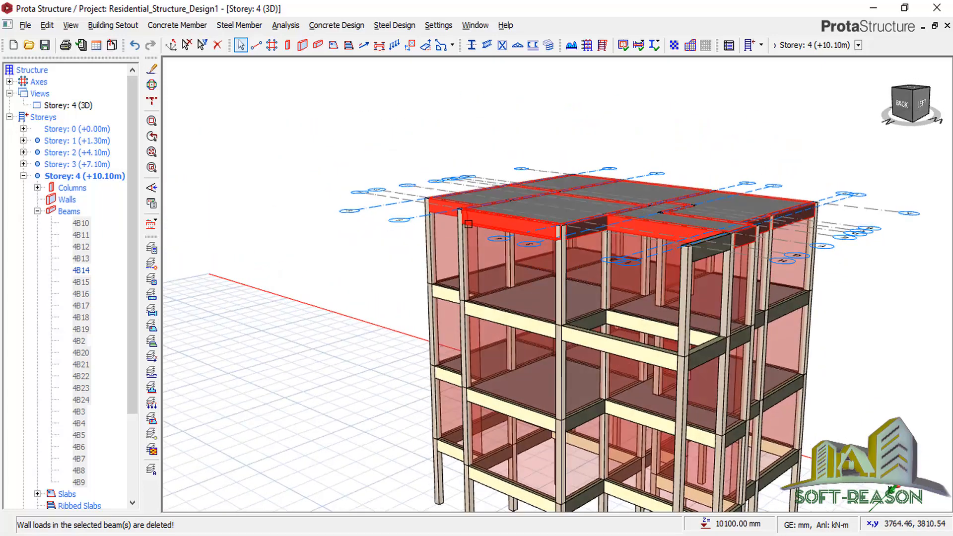
pyautogui.scroll(-3, 502, 223)
pyautogui.scroll(2, 567, 335)
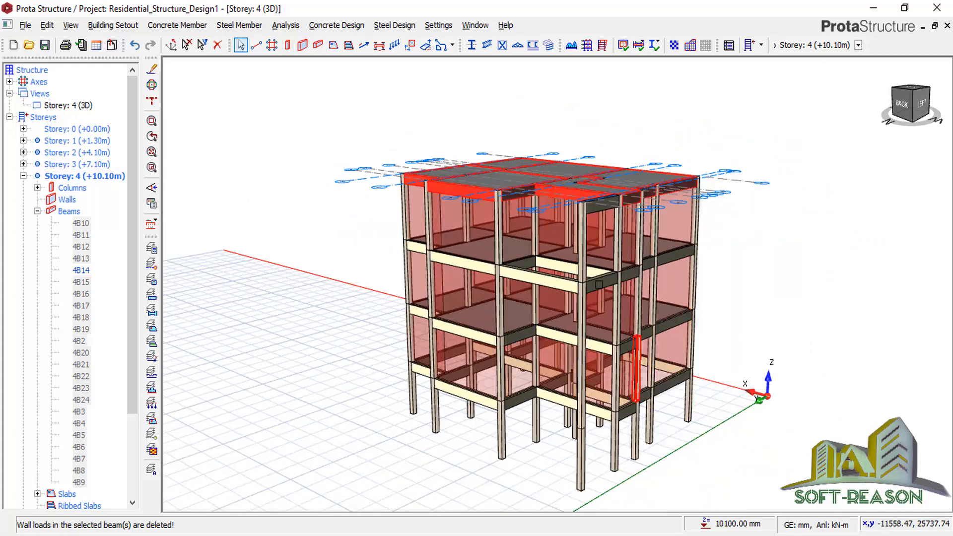
pyautogui.scroll(1, 580, 213)
pyautogui.scroll(1, 580, 213)
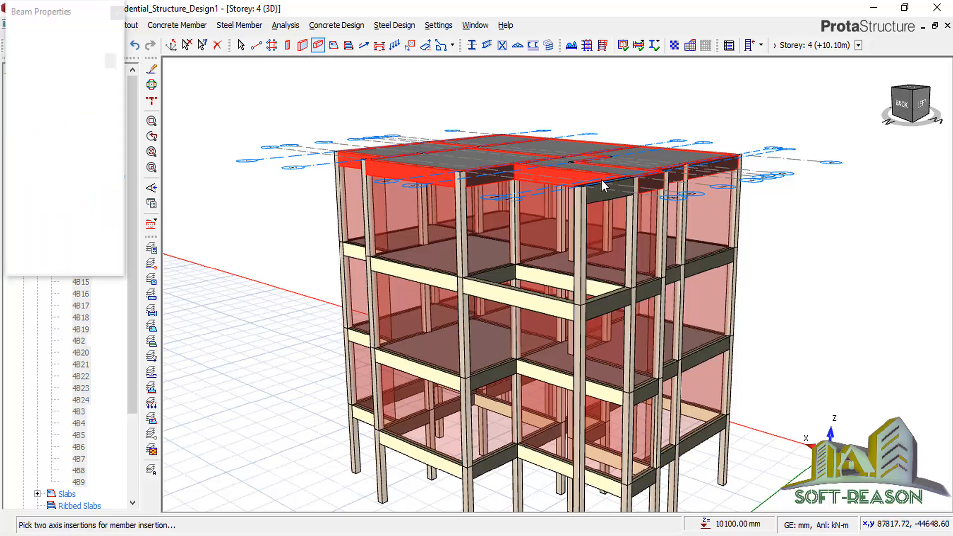
# Insert the 225 × 450 mm beam 4B24 between grid points D4 and D5.
pyautogui.scroll(2, 624, 171)
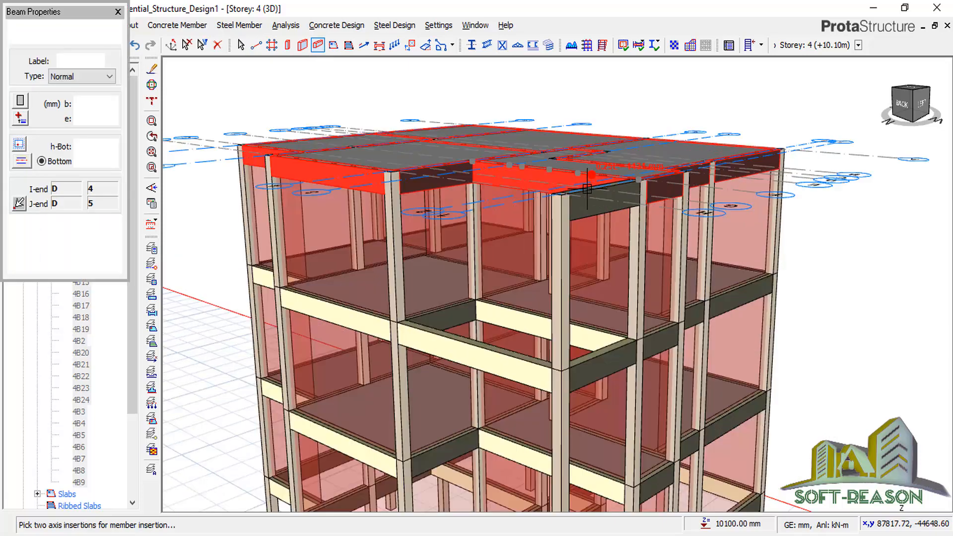
pyautogui.click(398, 180)
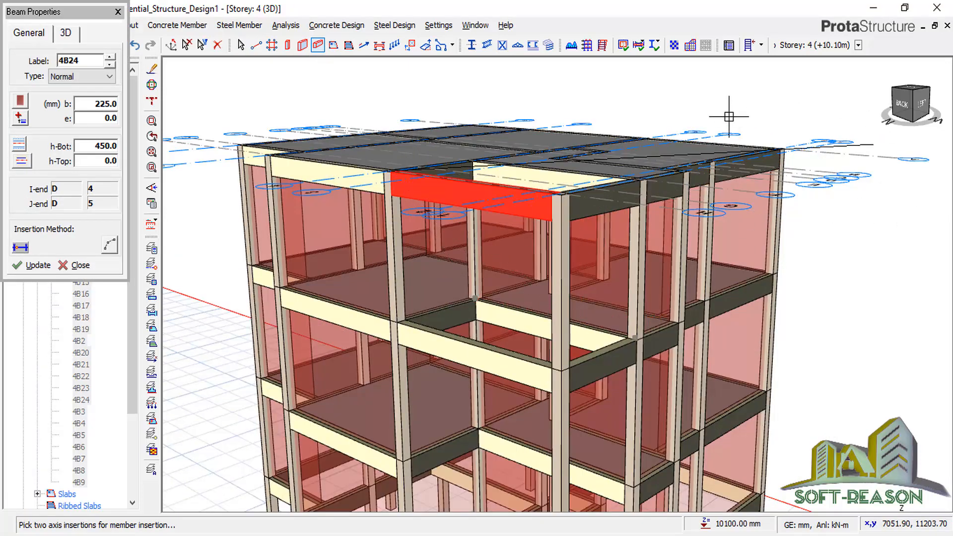
pyautogui.scroll(-1, 455, 242)
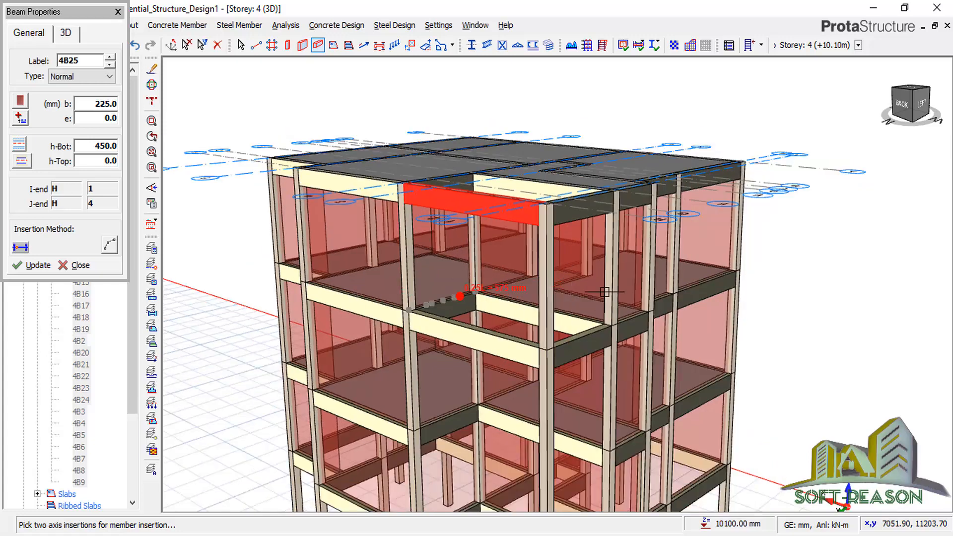
pyautogui.scroll(1, 605, 294)
pyautogui.scroll(-2, 571, 238)
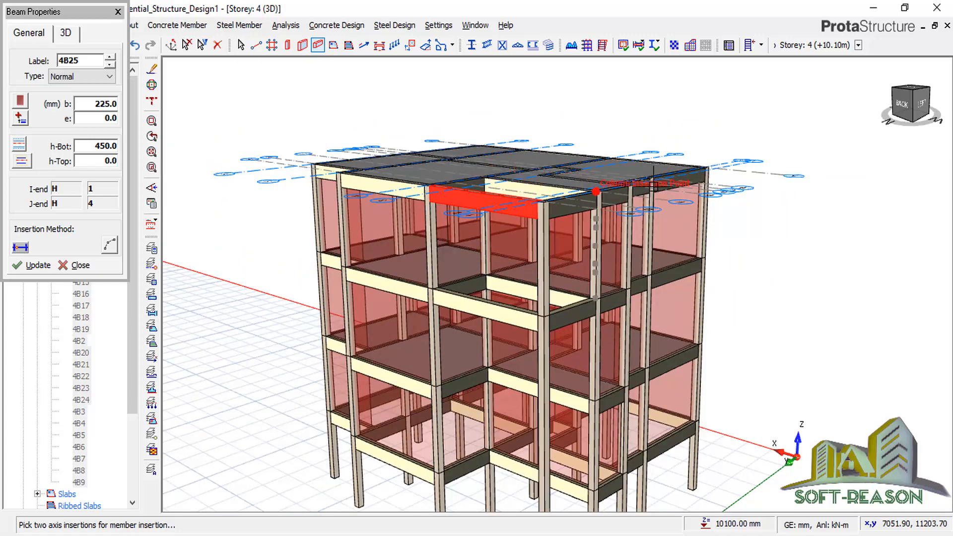
pyautogui.click(118, 11)
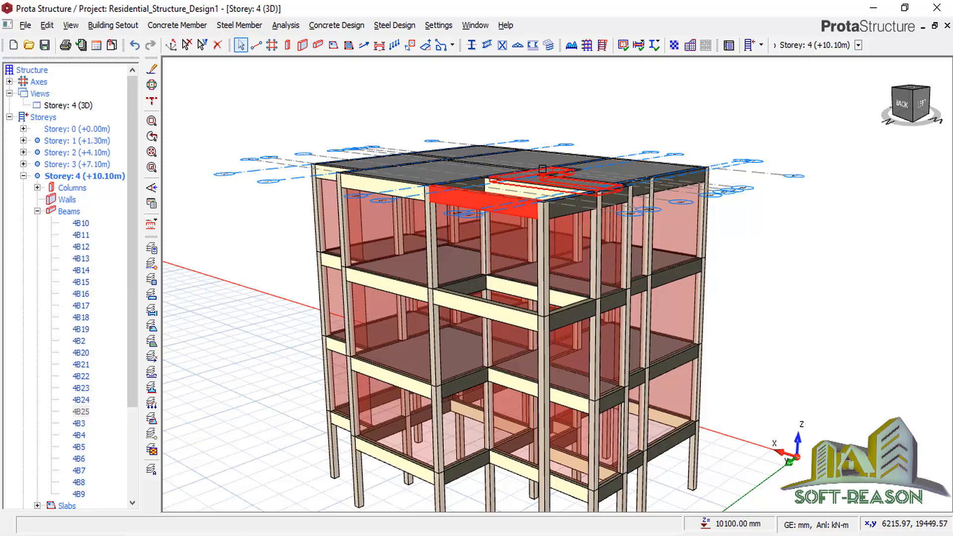
# Select slabs 4S1–4S6 in the storey 4 slab list and delete them.
pyautogui.scroll(-1, 382, 273)
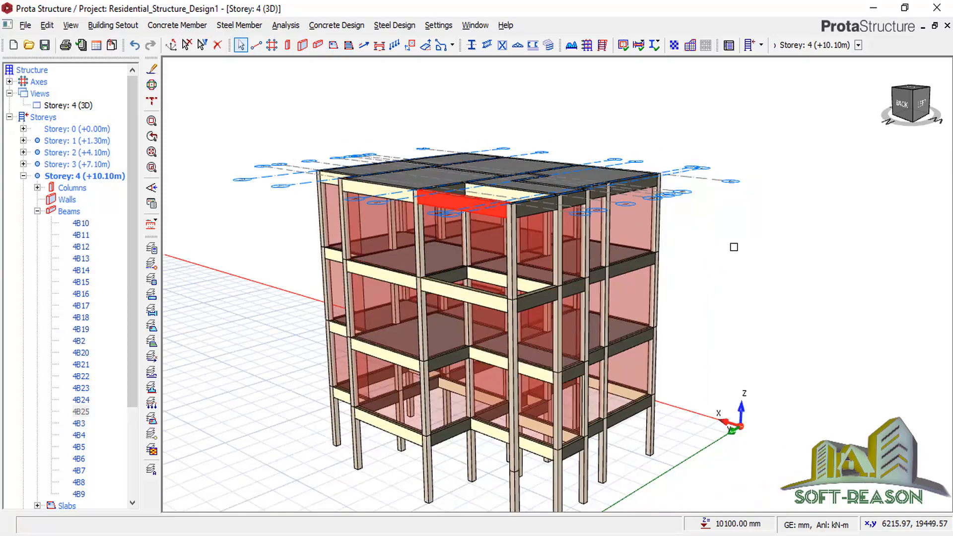
pyautogui.moveTo(733, 245)
pyautogui.mouseDown(button='middle')
pyautogui.moveTo(715, 266)
pyautogui.moveTo(596, 247)
pyautogui.moveTo(603, 191)
pyautogui.mouseUp(button='middle')
pyautogui.scroll(-2, 348, 341)
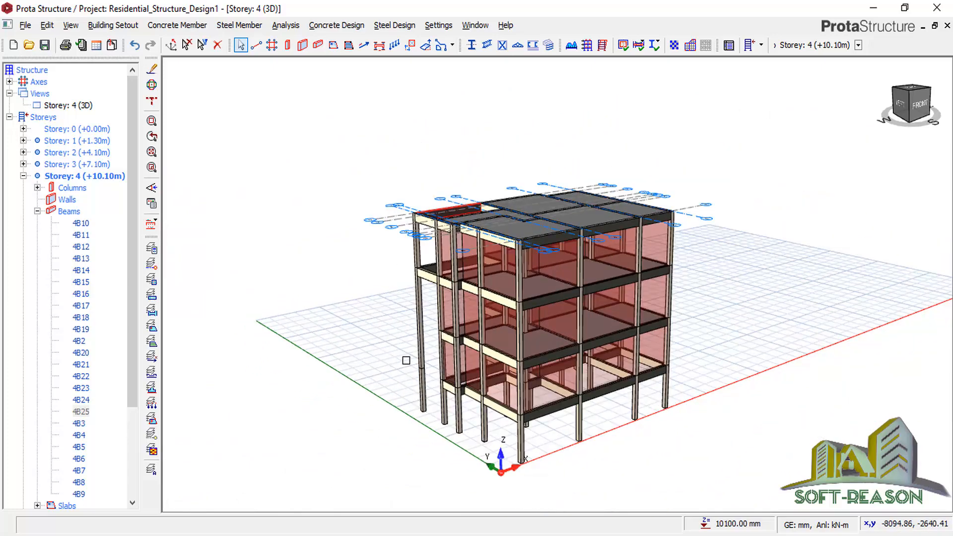
pyautogui.click(38, 212)
pyautogui.click(37, 223)
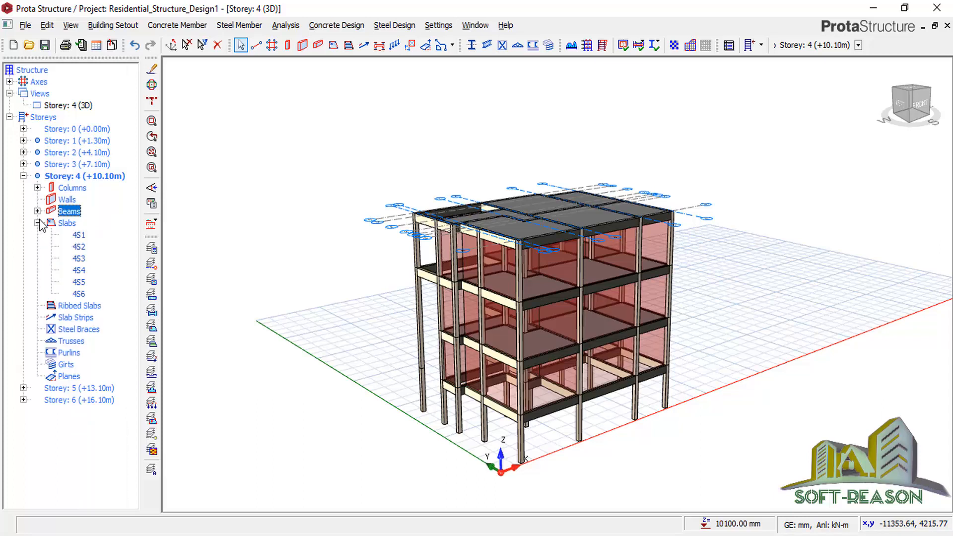
pyautogui.click(78, 235)
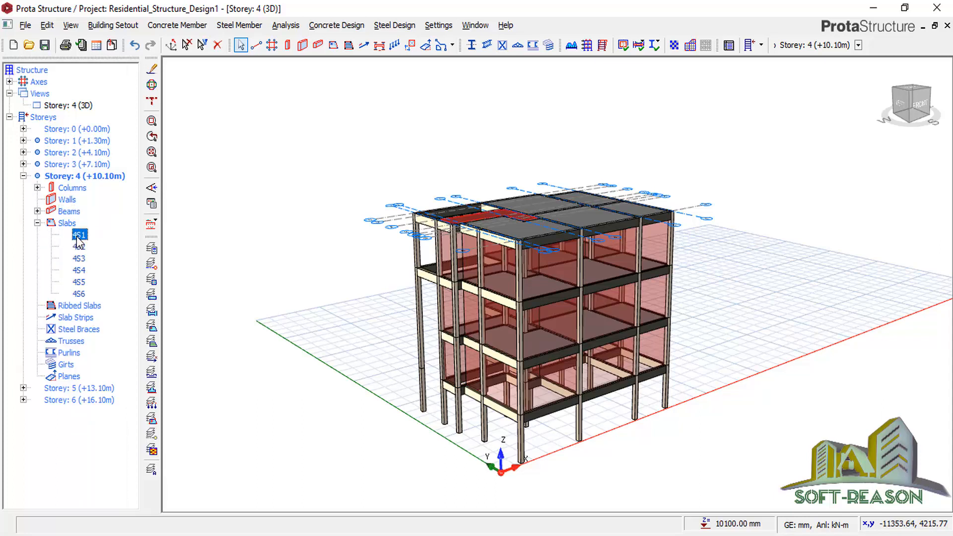
pyautogui.keyDown('shift'); pyautogui.click(84, 295); pyautogui.keyUp('shift')
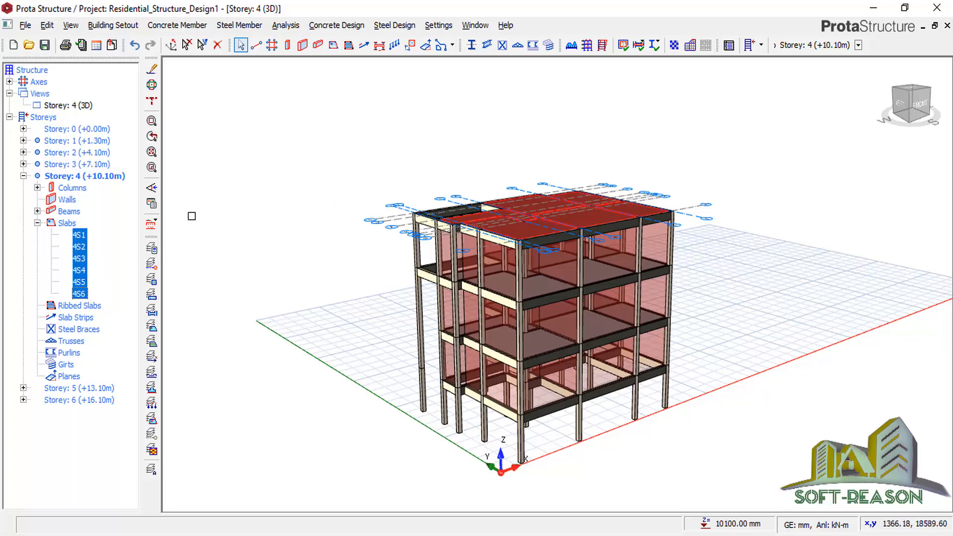
pyautogui.rightClick(218, 173)
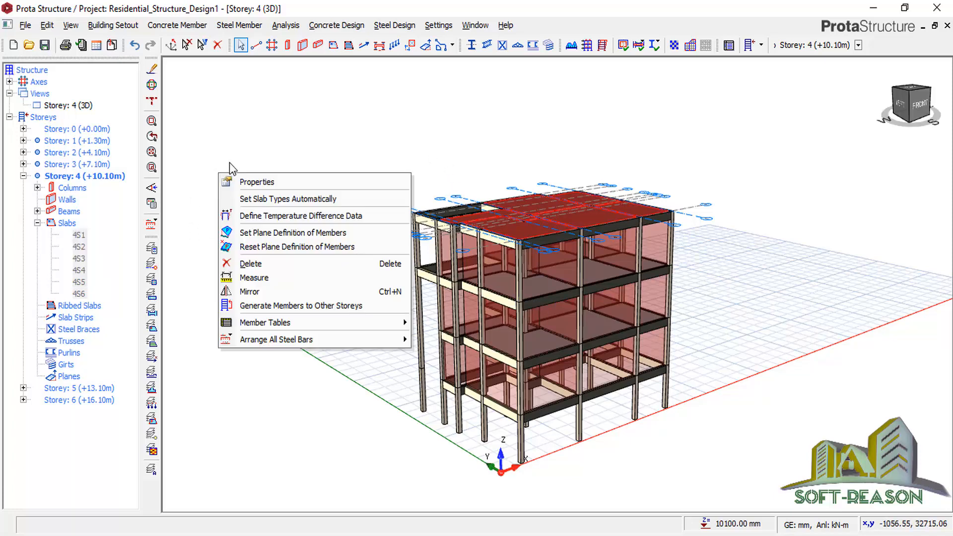
pyautogui.click(250, 264)
pyautogui.click(539, 136)
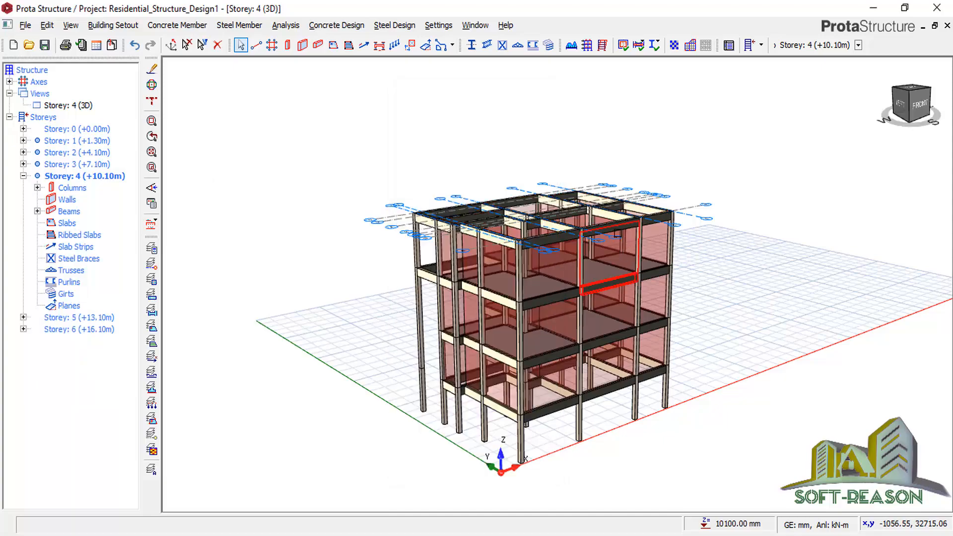
# Orbit around the 3D model to inspect it, picking the lone column outside the frame.
pyautogui.scroll(3, 653, 140)
pyautogui.scroll(-1, 653, 141)
pyautogui.moveTo(762, 207); pyautogui.dragTo(578, 214, button='middle')
pyautogui.scroll(-3, 452, 162)
pyautogui.moveTo(452, 162); pyautogui.dragTo(482, 229, button='middle')
pyautogui.scroll(2, 482, 228)
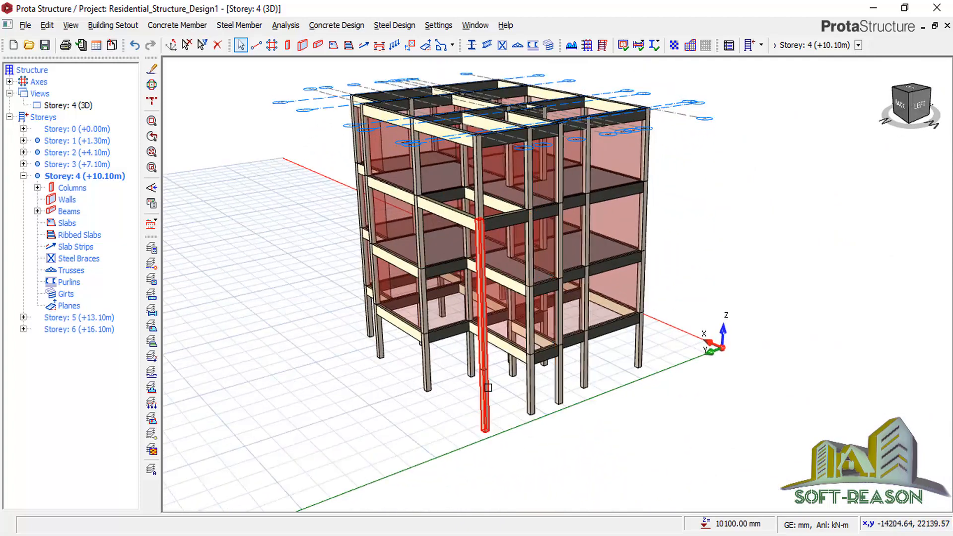
pyautogui.click(488, 387)
pyautogui.scroll(5, 484, 368)
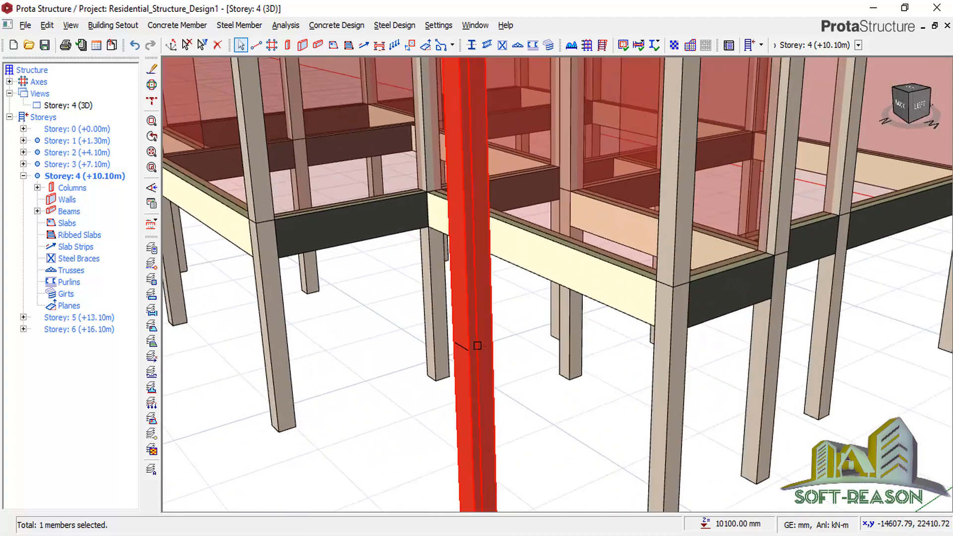
pyautogui.scroll(-5, 478, 345)
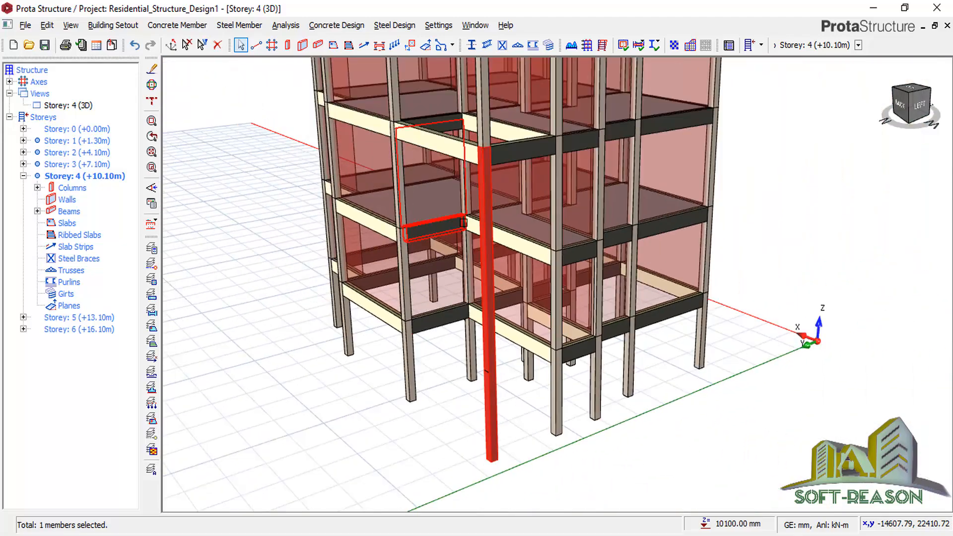
pyautogui.scroll(-5, 463, 221)
pyautogui.moveTo(710, 236)
pyautogui.mouseDown(button='middle')
pyautogui.moveTo(649, 225)
pyautogui.moveTo(627, 162)
pyautogui.moveTo(657, 223)
pyautogui.moveTo(763, 213)
pyautogui.mouseUp(button='middle')
pyautogui.moveTo(482, 343); pyautogui.dragTo(532, 360, button='middle')
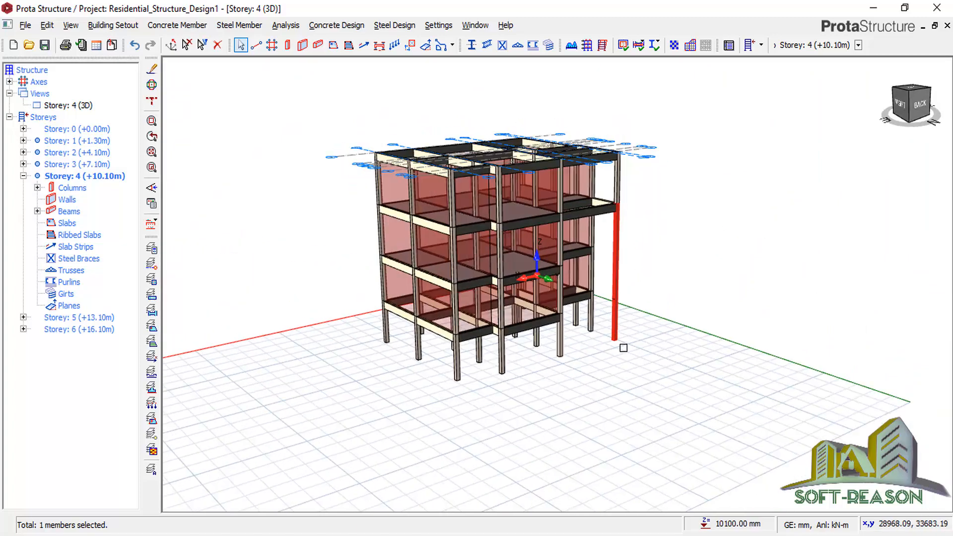
pyautogui.scroll(2, 624, 348)
pyautogui.scroll(-2, 605, 404)
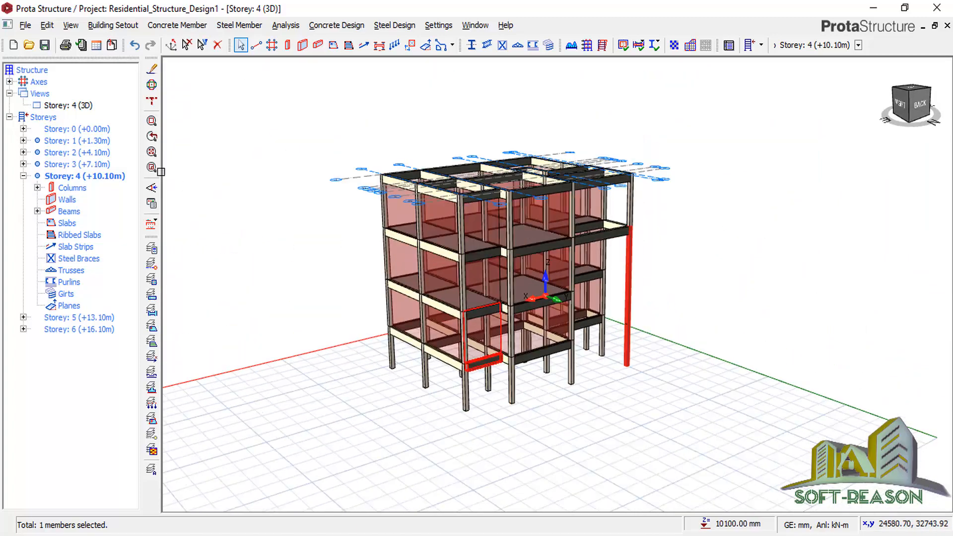
# Save the project.
pyautogui.click(44, 45)
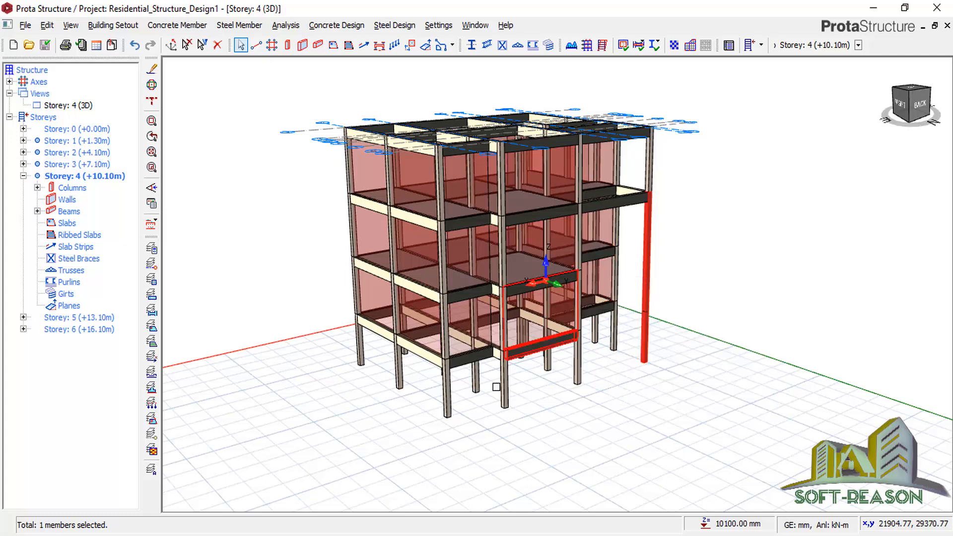
pyautogui.scroll(3, 469, 387)
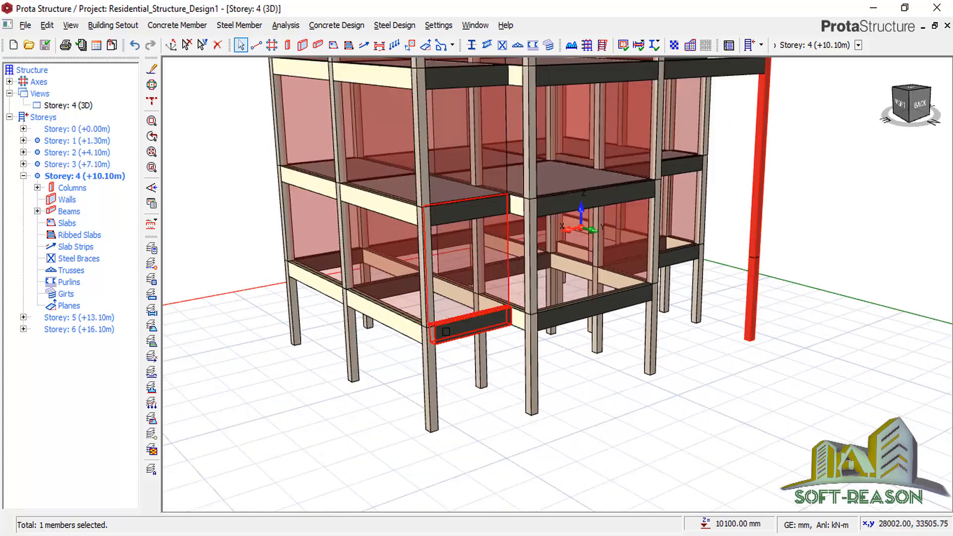
pyautogui.moveTo(470, 331)
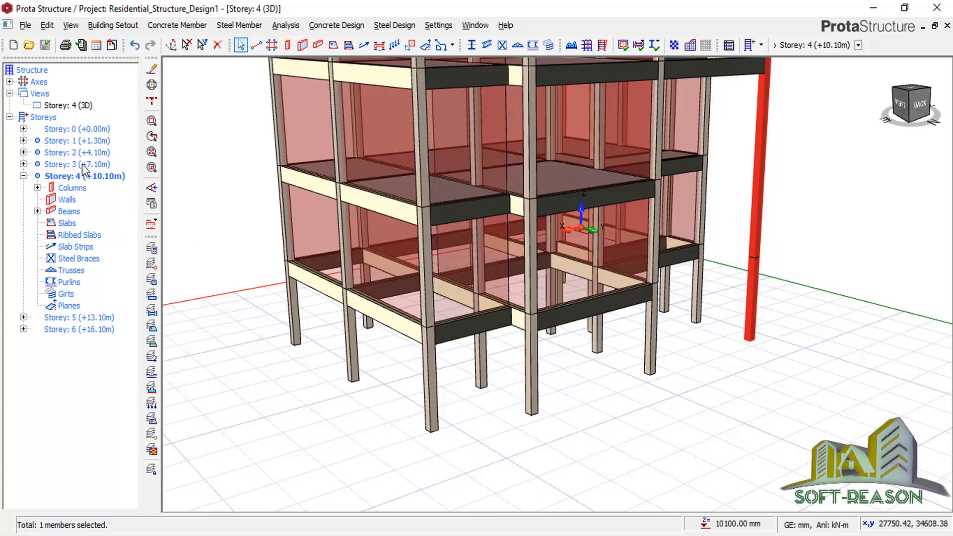
# Select all storey 1 beams, 1B10 through 1B9, and open their properties summary table.
pyautogui.click(72, 141)
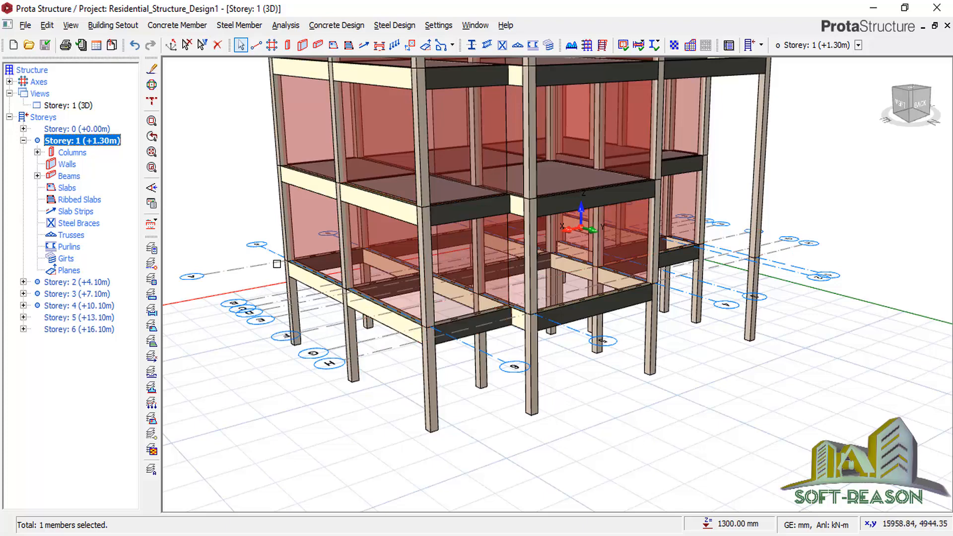
pyautogui.click(38, 176)
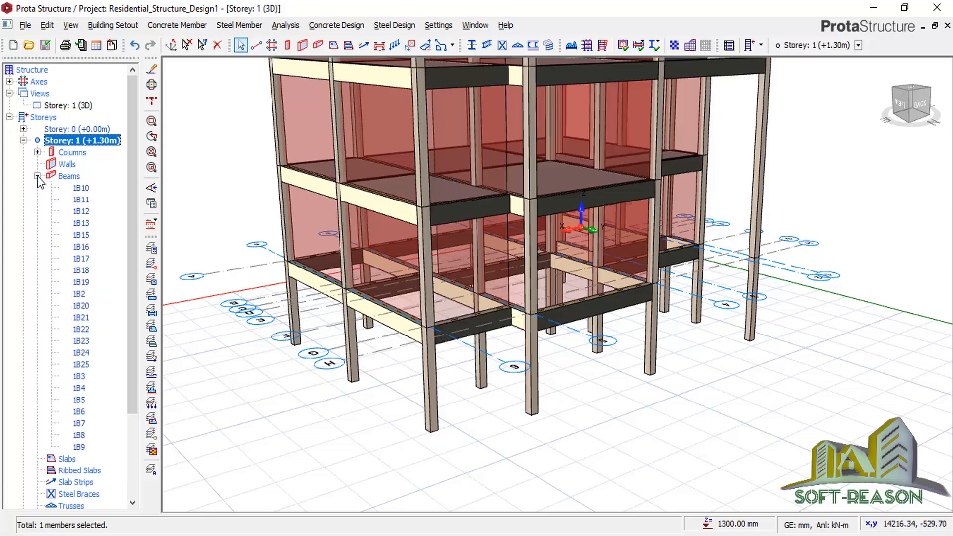
pyautogui.click(81, 189)
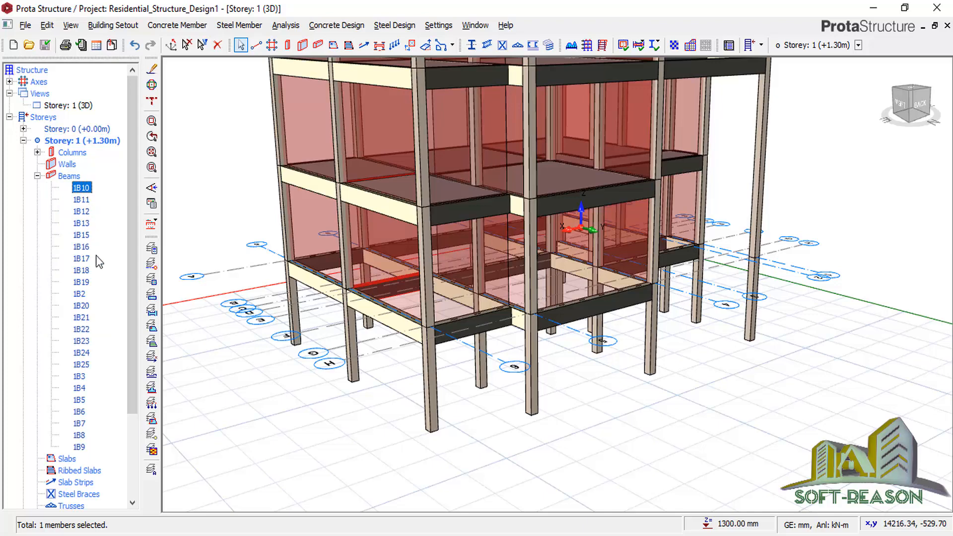
pyautogui.keyDown('shift'); pyautogui.click(79, 447); pyautogui.keyUp('shift')
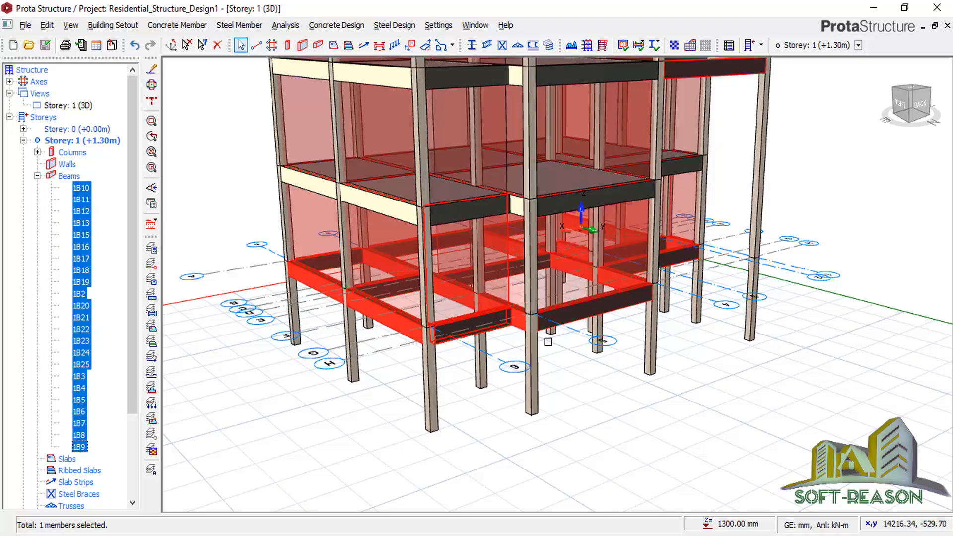
pyautogui.rightClick(233, 302)
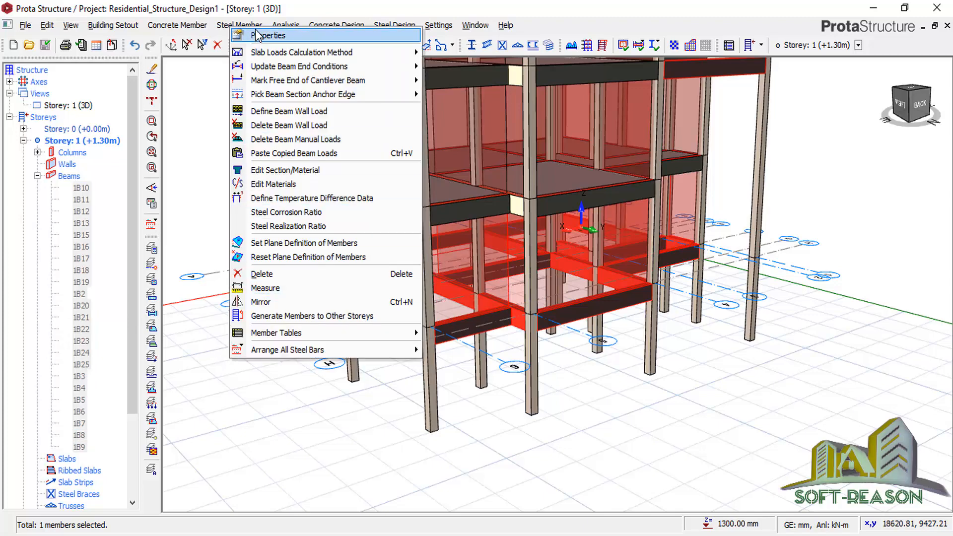
pyautogui.click(256, 36)
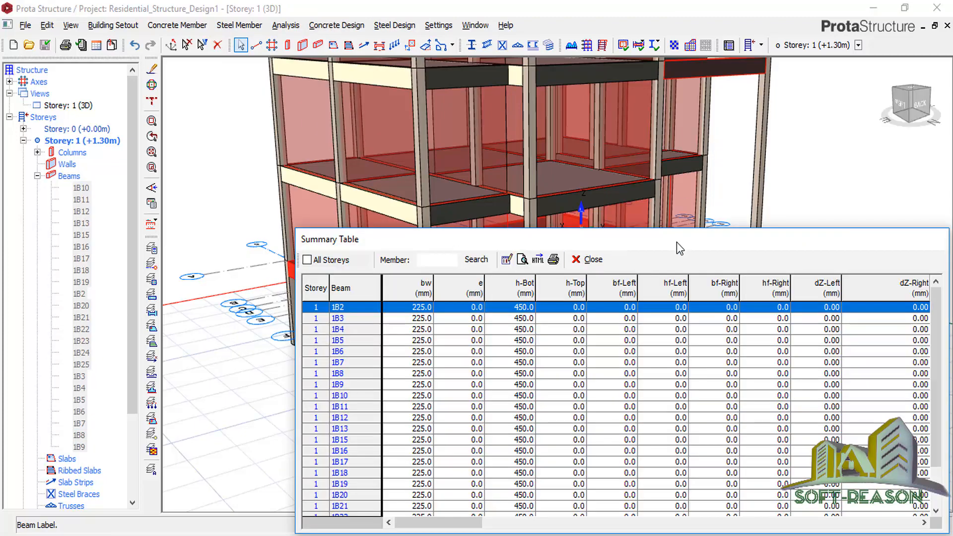
# Change the h-Bot of all listed beams from 450 to 300 mm.
pyautogui.moveTo(679, 247); pyautogui.dragTo(741, 113)
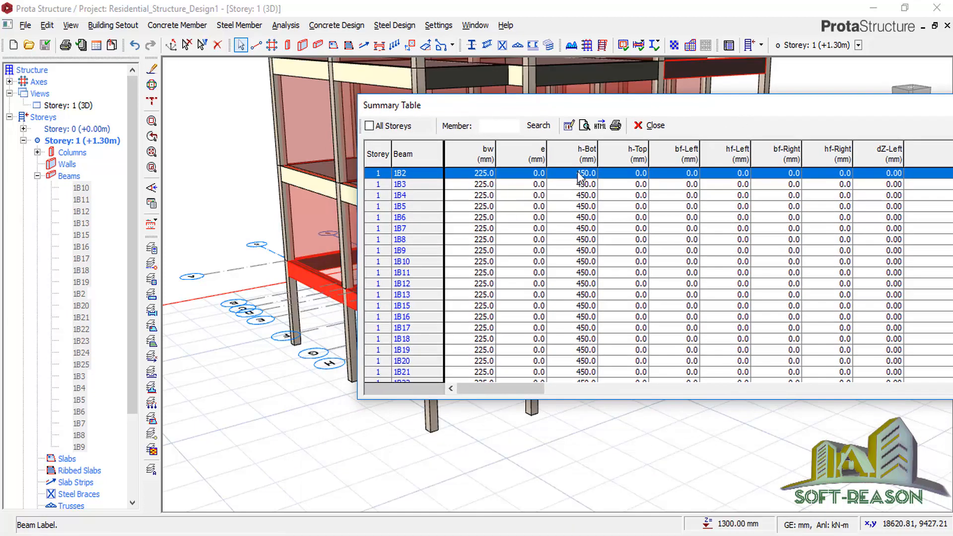
pyautogui.click(584, 155)
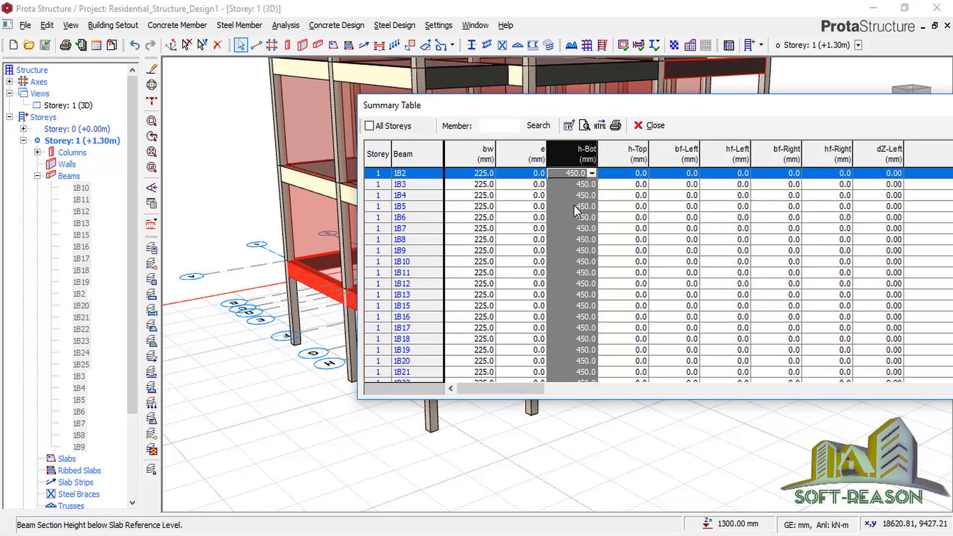
pyautogui.click(568, 126)
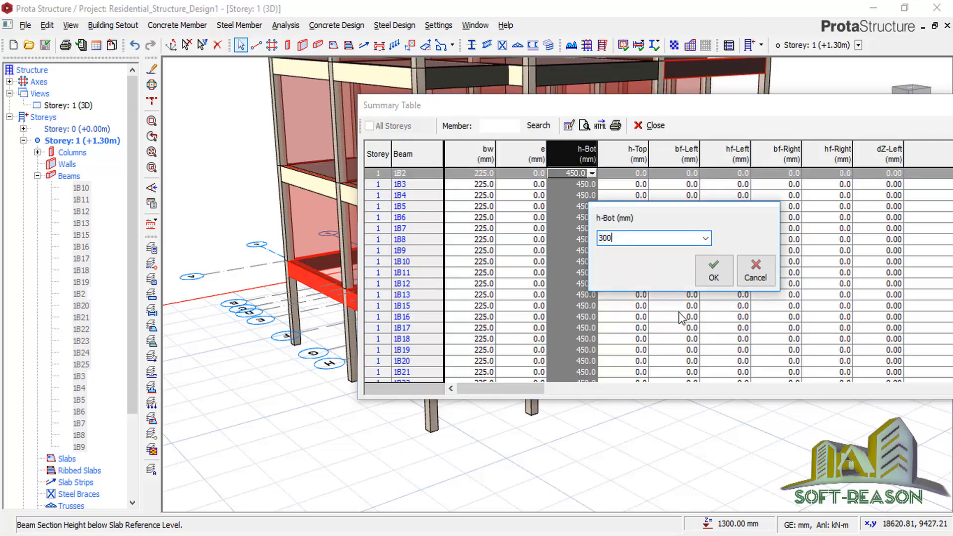
pyautogui.write('300')
pyautogui.click(713, 270)
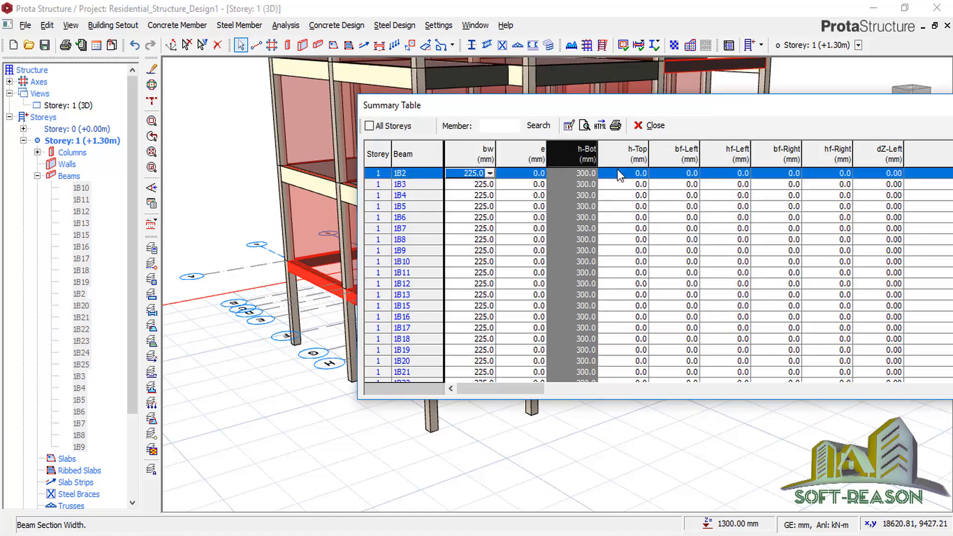
pyautogui.click(650, 125)
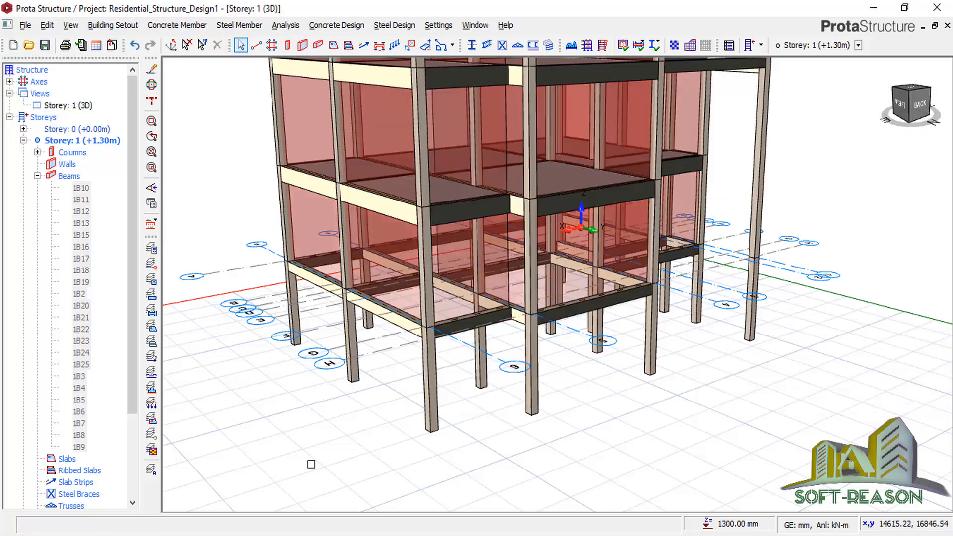
# Make Storey 4 active and display it as a zoomed-in plan view.
pyautogui.scroll(-4, 702, 390)
pyautogui.moveTo(647, 365); pyautogui.dragTo(585, 362)
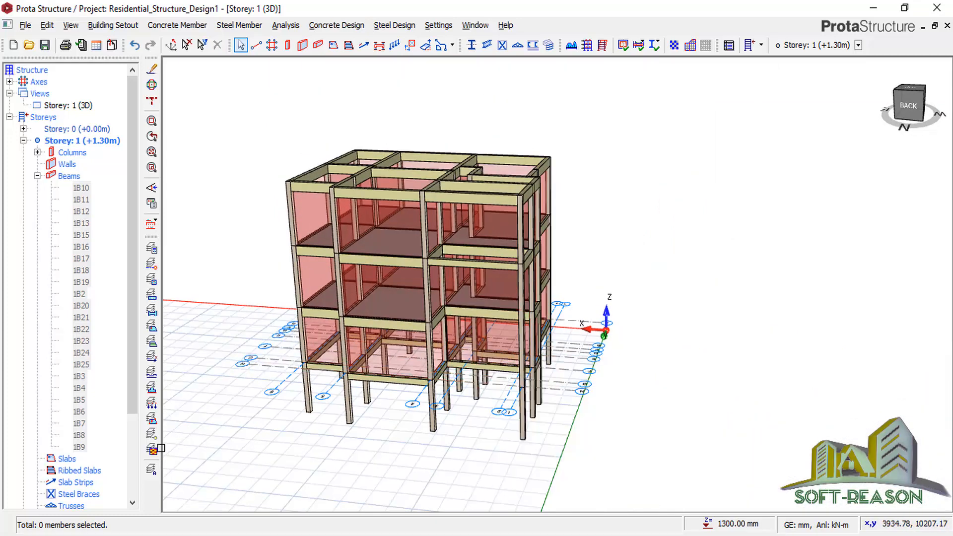
pyautogui.moveTo(132, 377); pyautogui.dragTo(134, 475)
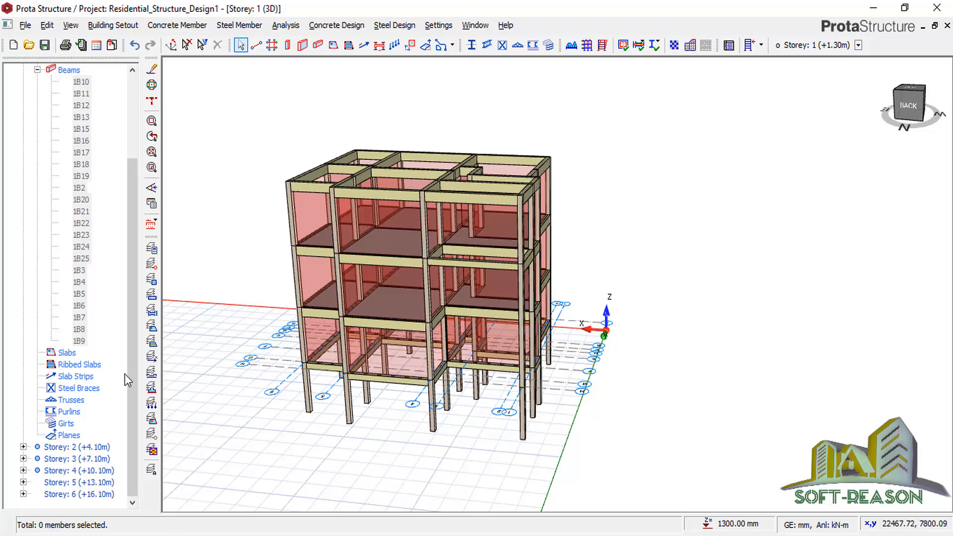
pyautogui.doubleClick(84, 471)
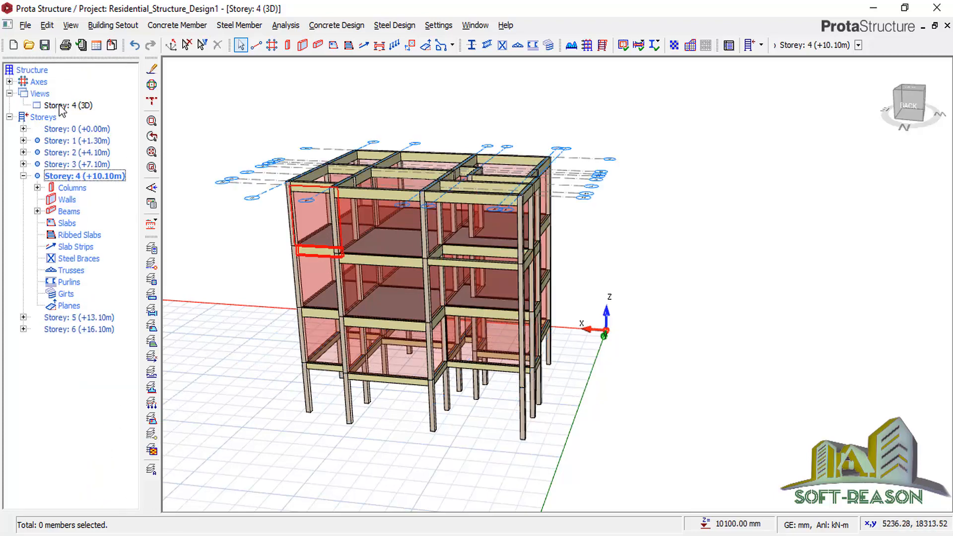
pyautogui.click(60, 106)
pyautogui.rightClick(63, 105)
pyautogui.click(99, 111)
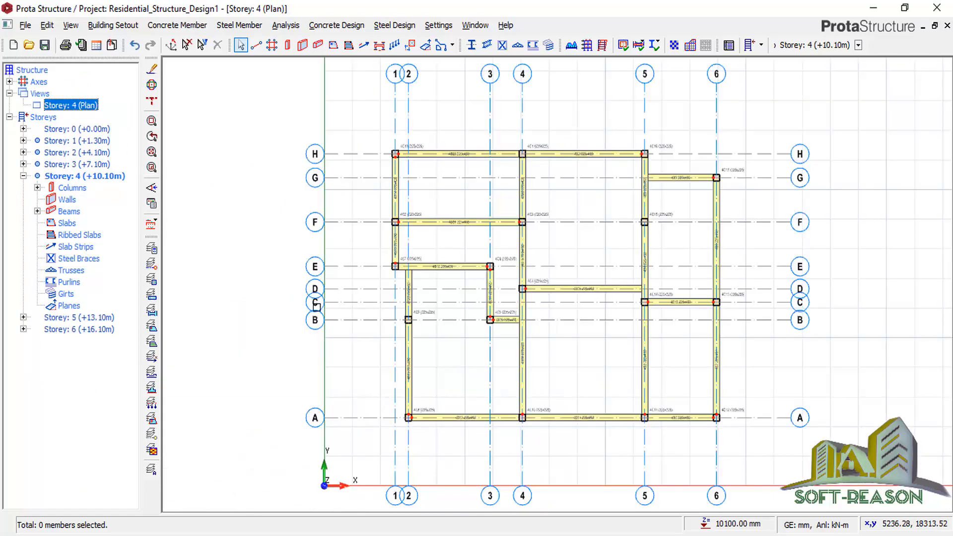
pyautogui.scroll(2, 752, 349)
pyautogui.moveTo(752, 347); pyautogui.dragTo(703, 317, button='middle')
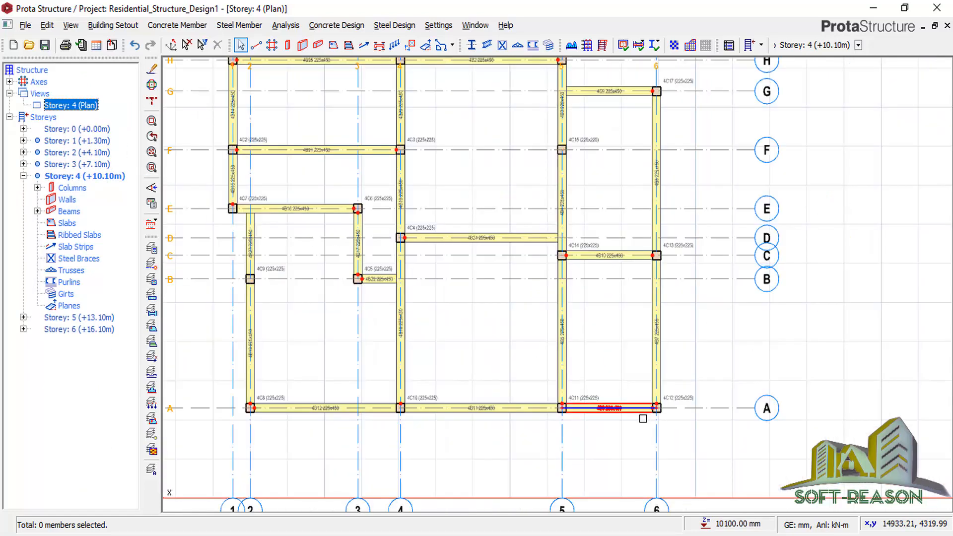
pyautogui.scroll(1, 642, 418)
# Select beams 4B6, 4B10, 4B7 and columns 4C11–4C14 around the A–C / 5–6 bay.
pyautogui.click(633, 410)
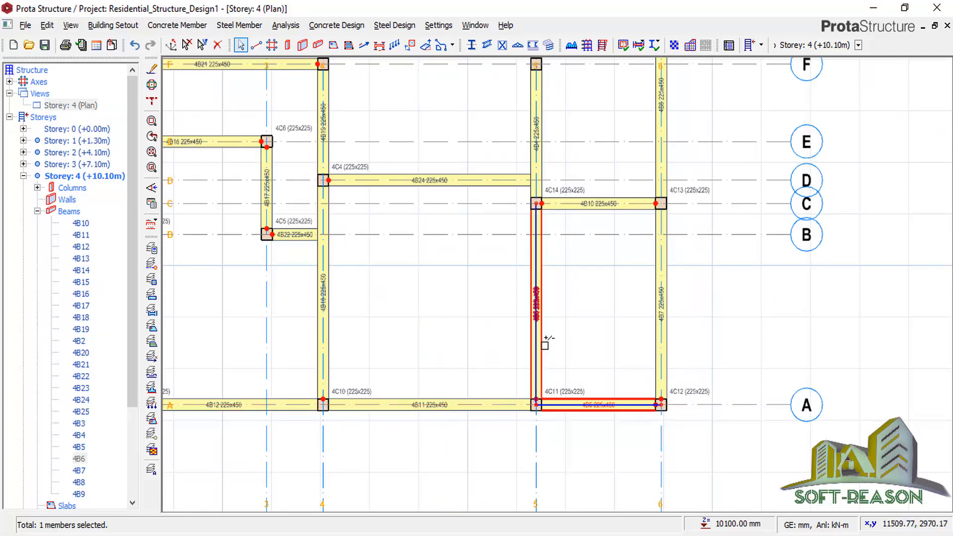
pyautogui.moveTo(544, 340)
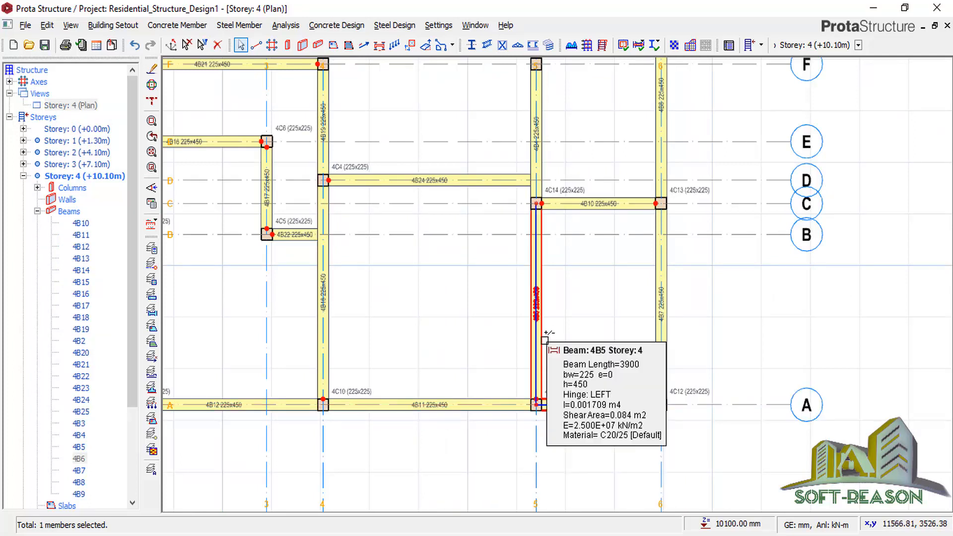
pyautogui.click(605, 204)
pyautogui.click(660, 330)
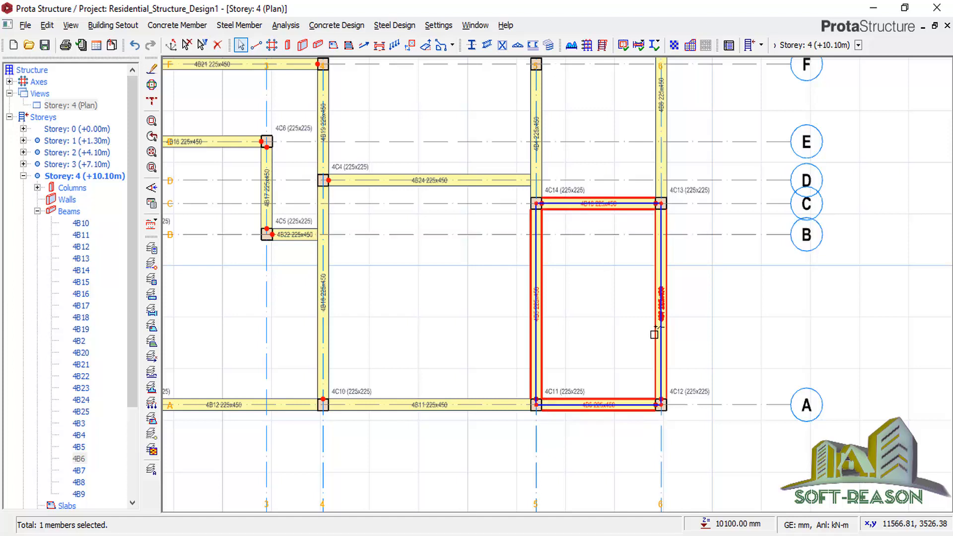
pyautogui.keyDown('ctrl'); pyautogui.click(692, 192); pyautogui.keyUp('ctrl')
pyautogui.keyDown('ctrl'); pyautogui.click(580, 190); pyautogui.keyUp('ctrl')
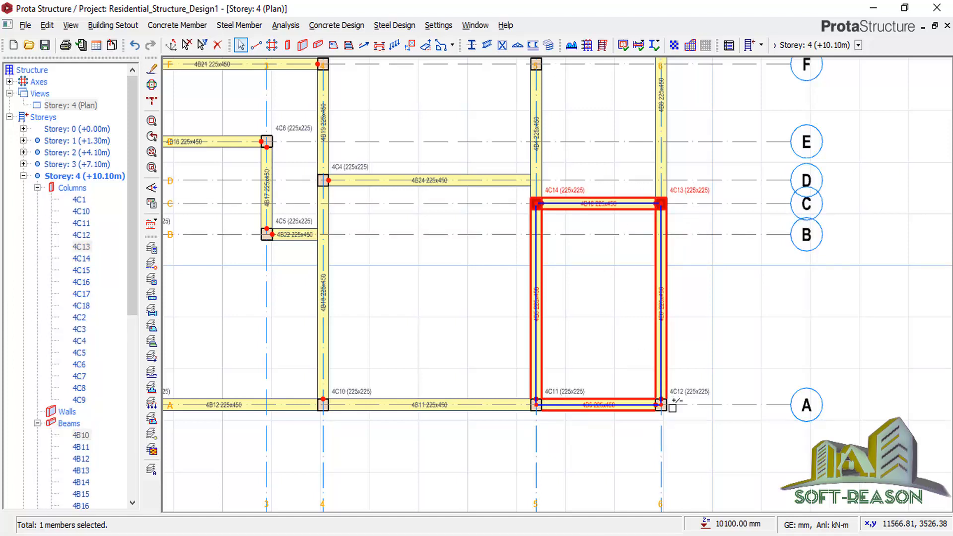
pyautogui.keyDown('ctrl'); pyautogui.click(671, 407); pyautogui.keyUp('ctrl')
pyautogui.keyDown('ctrl'); pyautogui.click(574, 378); pyautogui.keyUp('ctrl')
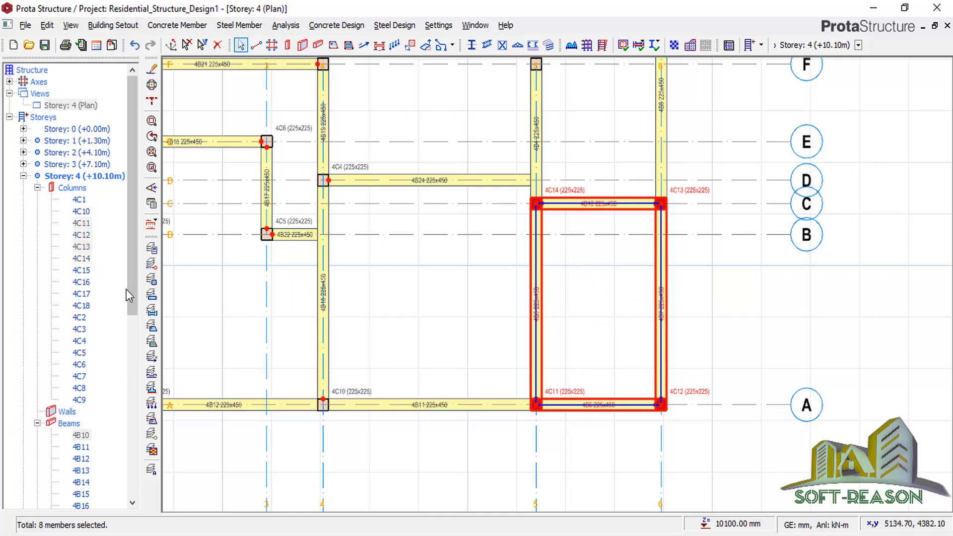
pyautogui.moveTo(132, 264); pyautogui.dragTo(143, 453)
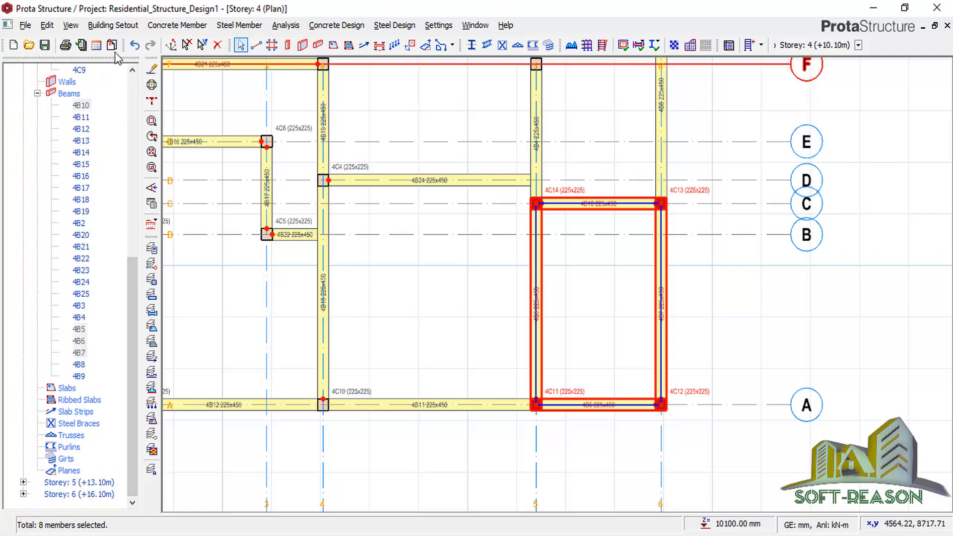
# Generate Storey 5 and Storey 6 from the selected storey 4 members, accepting the warning.
pyautogui.click(113, 25)
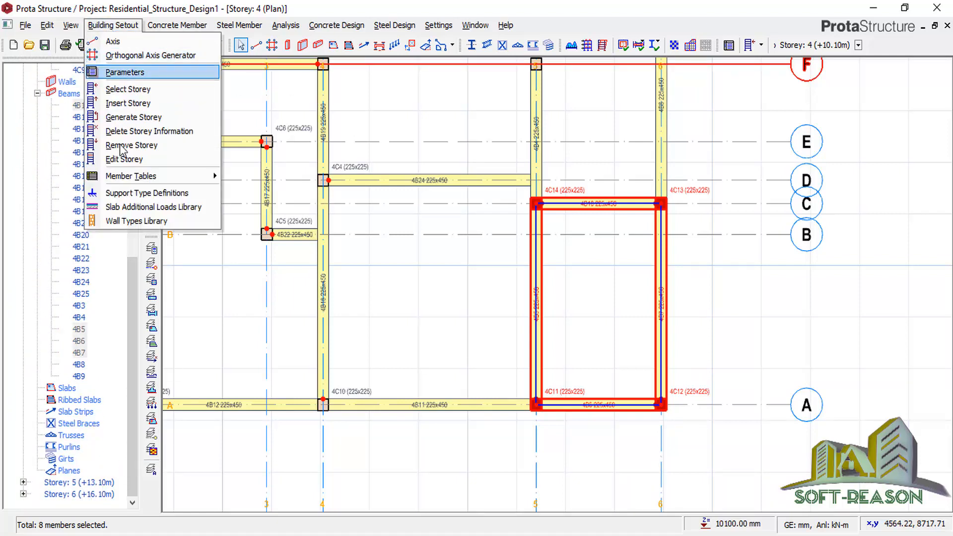
pyautogui.click(112, 119)
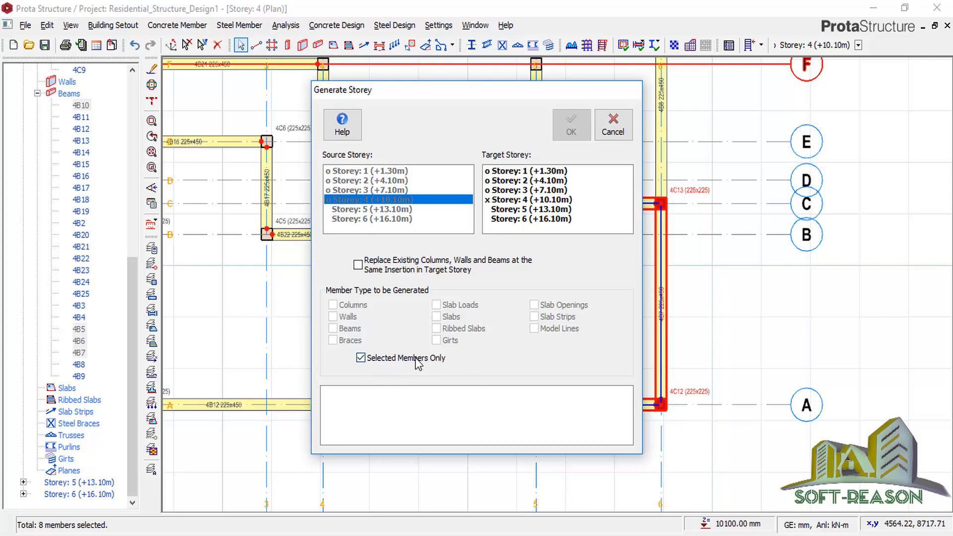
pyautogui.click(514, 209)
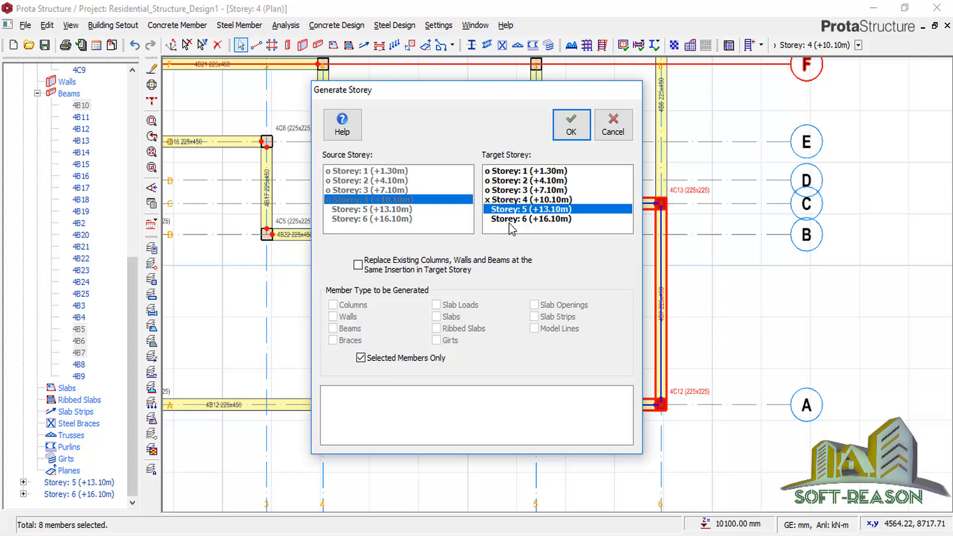
pyautogui.keyDown('ctrl'); pyautogui.click(510, 220); pyautogui.keyUp('ctrl')
pyautogui.click(571, 126)
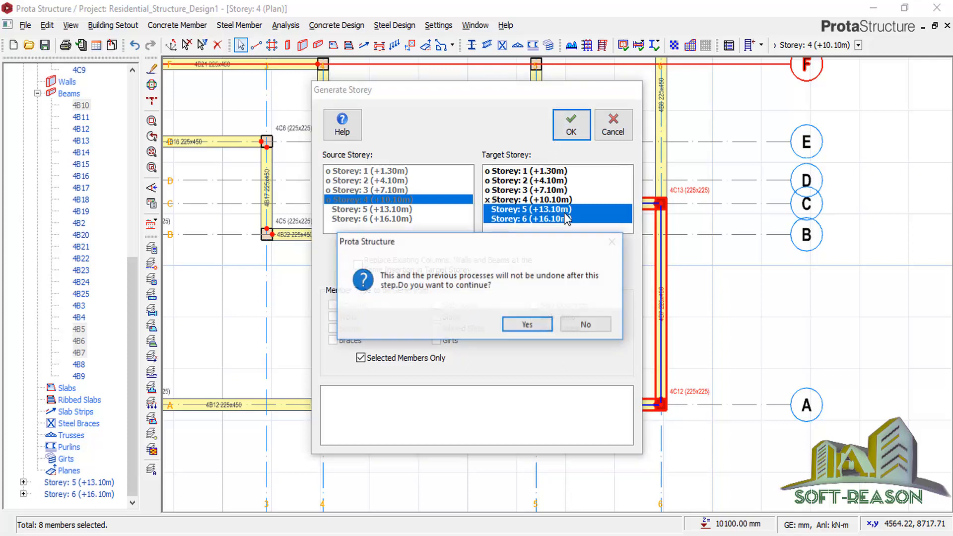
pyautogui.click(538, 327)
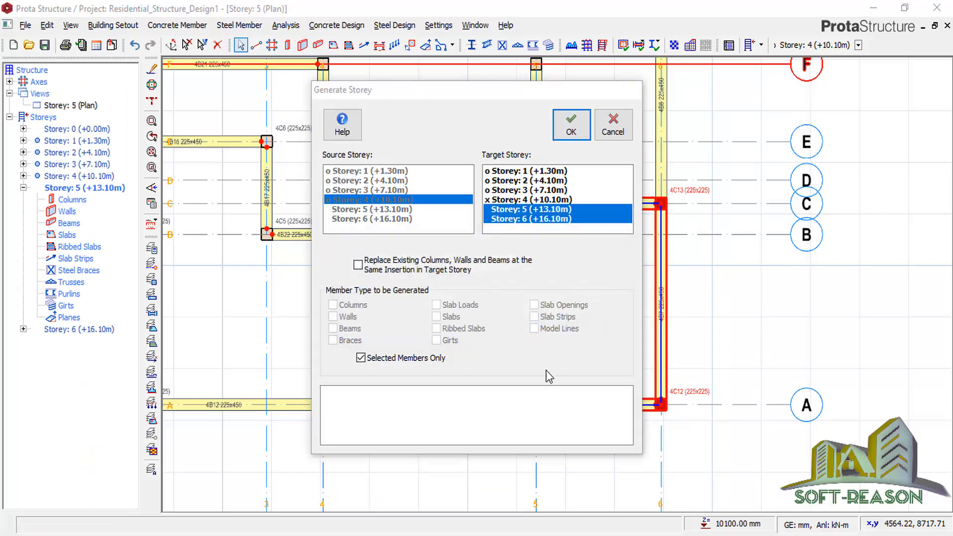
pyautogui.click(621, 138)
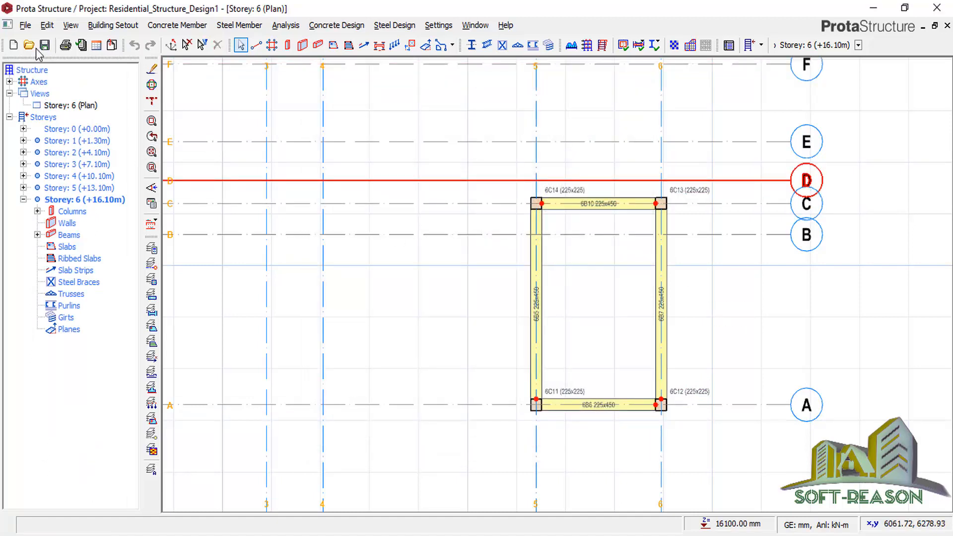
# Save the project and switch the Storey 6 view to 3D, orbiting to the right side.
pyautogui.click(44, 45)
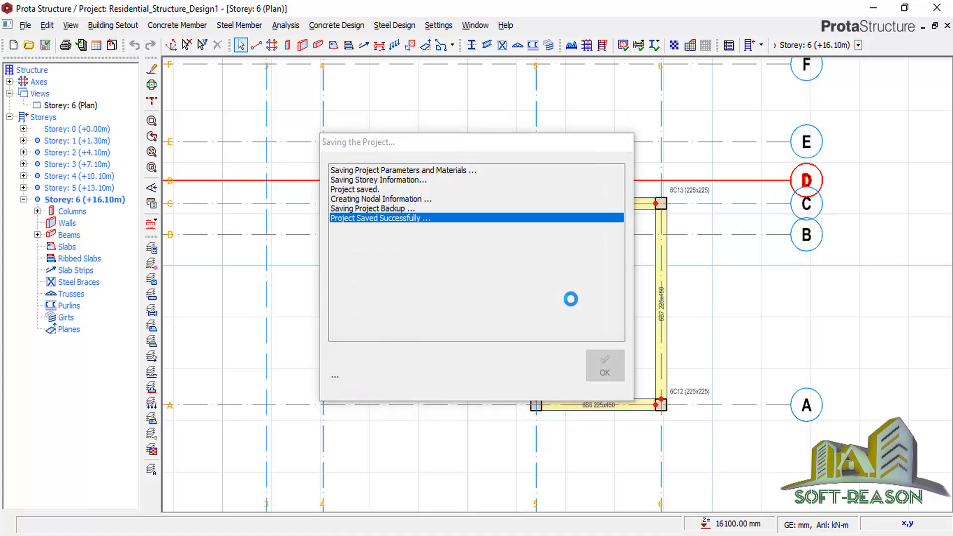
pyautogui.click(82, 106)
pyautogui.rightClick(82, 106)
pyautogui.click(121, 125)
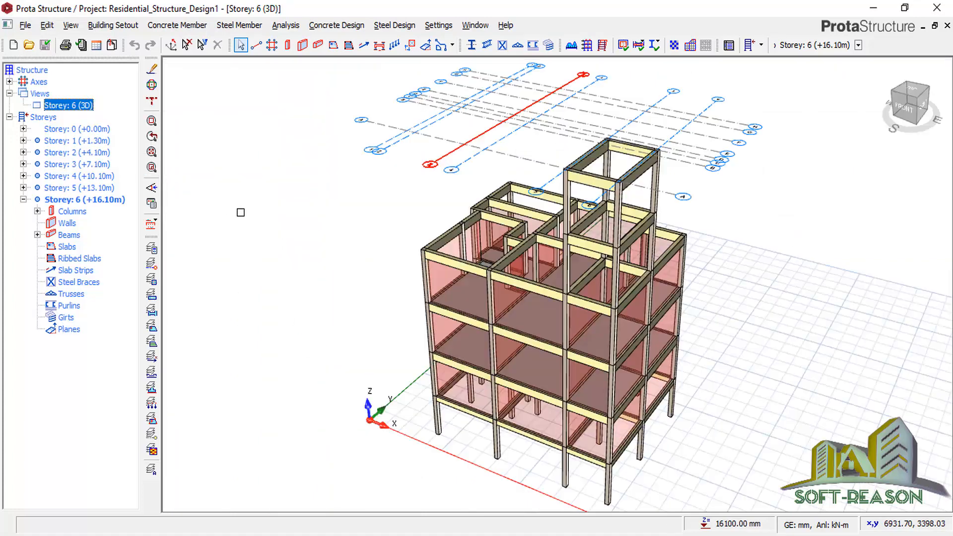
pyautogui.moveTo(777, 332); pyautogui.dragTo(620, 301, button='middle')
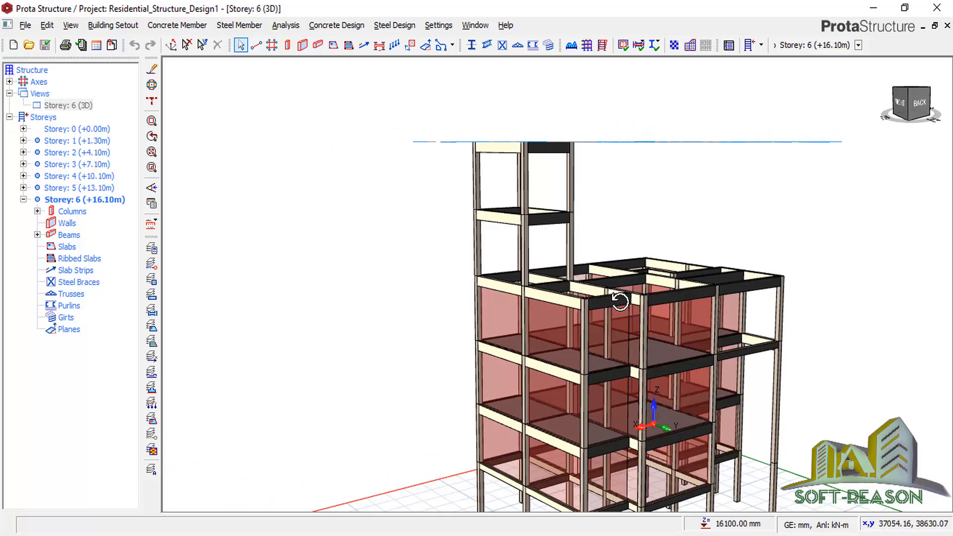
# Select the rooftop tower's 12 columns and beams with a crossing window.
pyautogui.scroll(-4, 453, 255)
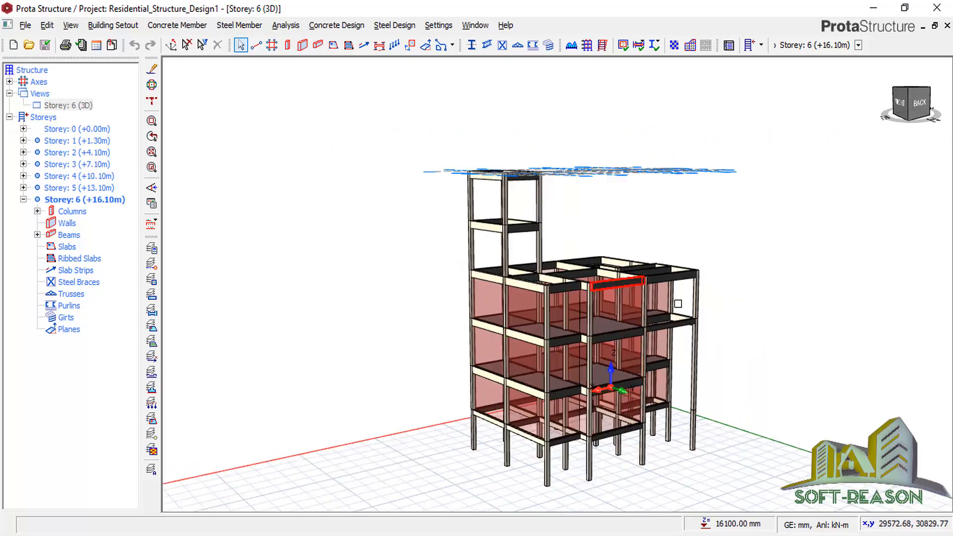
pyautogui.scroll(2, 678, 304)
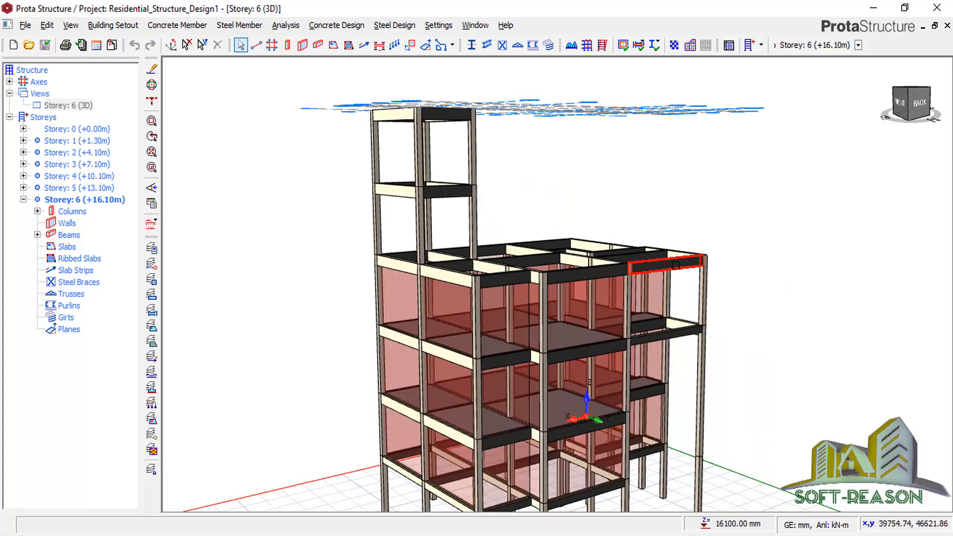
pyautogui.click(701, 368)
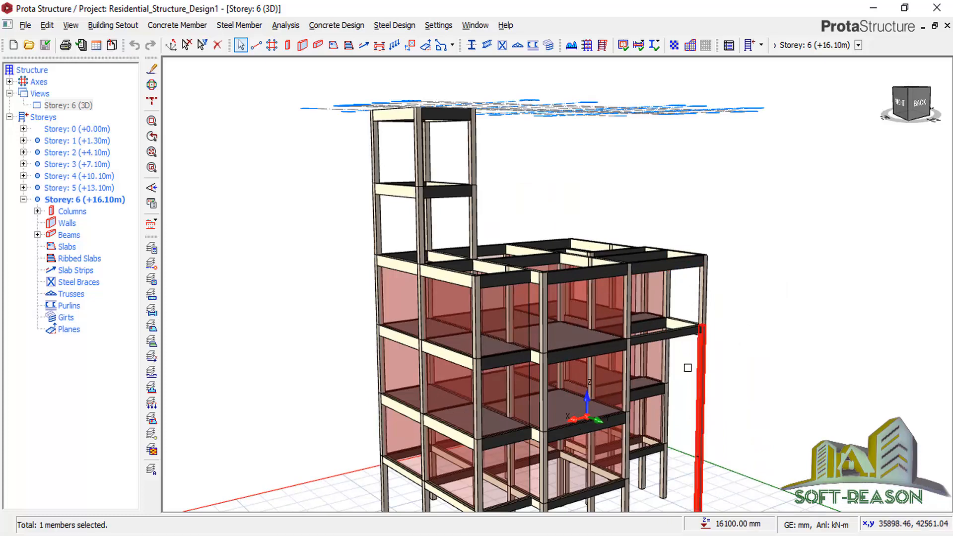
pyautogui.scroll(1, 391, 196)
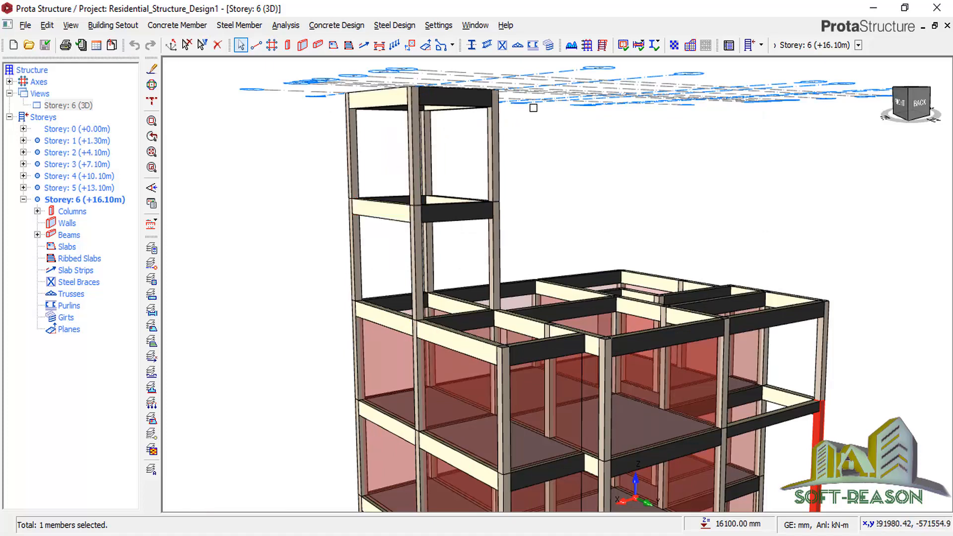
pyautogui.moveTo(524, 126); pyautogui.dragTo(313, 246)
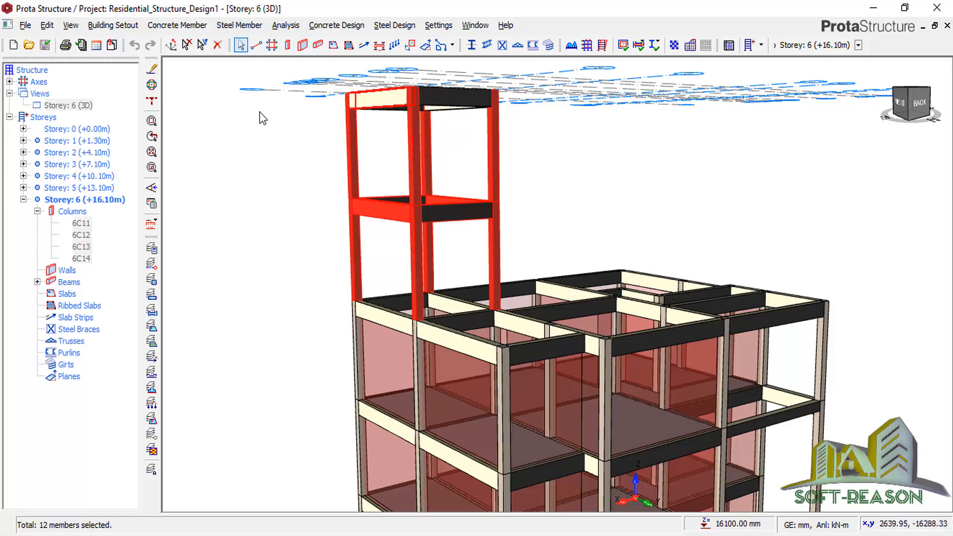
# Delete the rooftop tower's columns and beams, then select the leftover beam above the roof.
pyautogui.press('Delete')
pyautogui.click(531, 131)
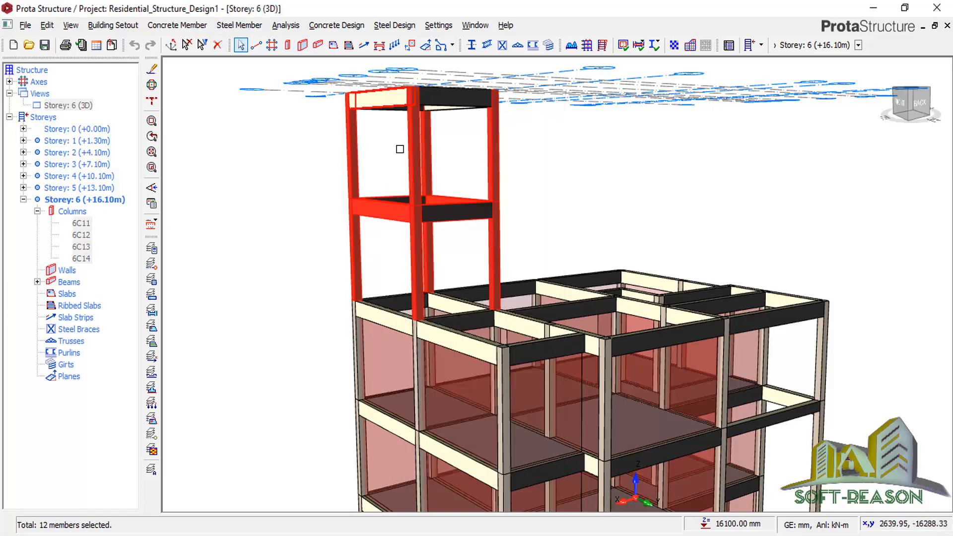
pyautogui.scroll(2, 485, 118)
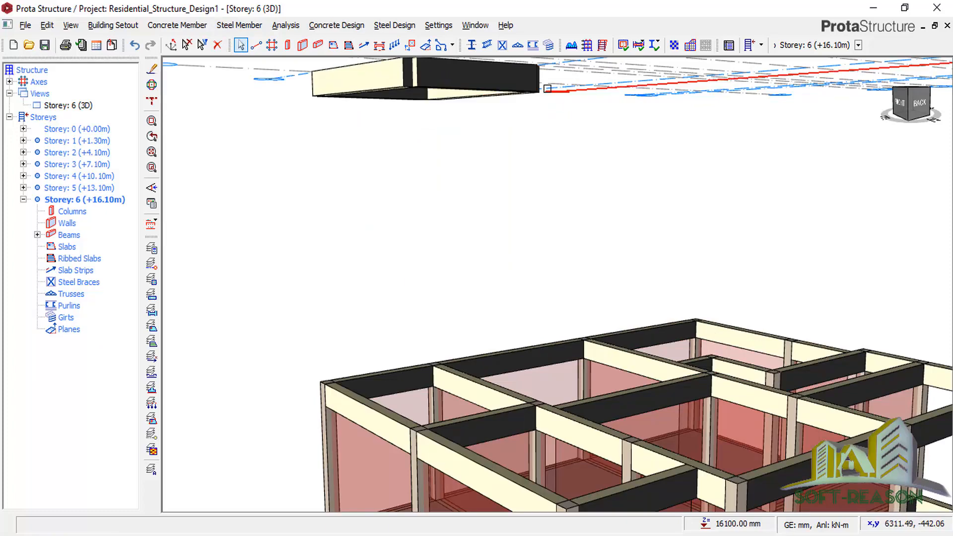
pyautogui.moveTo(495, 157); pyautogui.dragTo(384, 73)
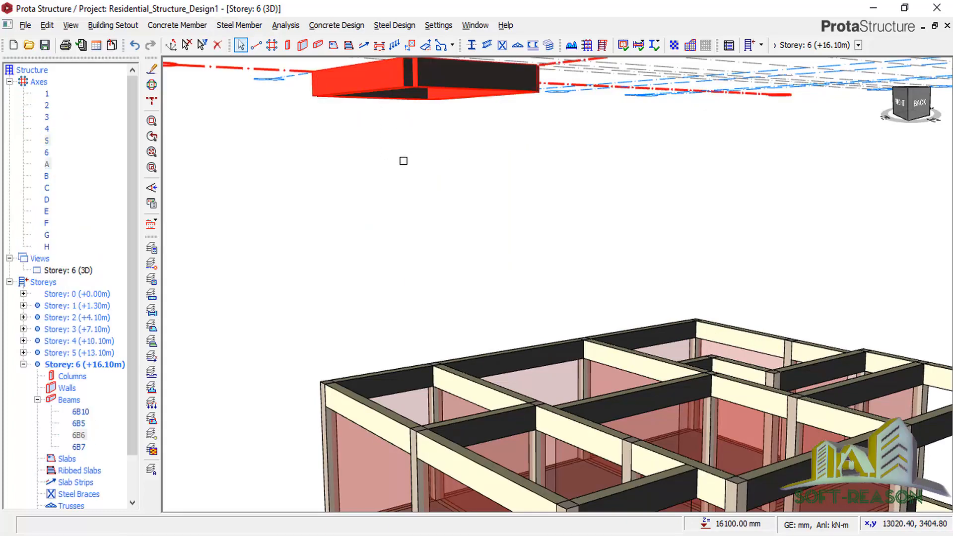
pyautogui.scroll(-2, 416, 164)
pyautogui.scroll(-1, 418, 164)
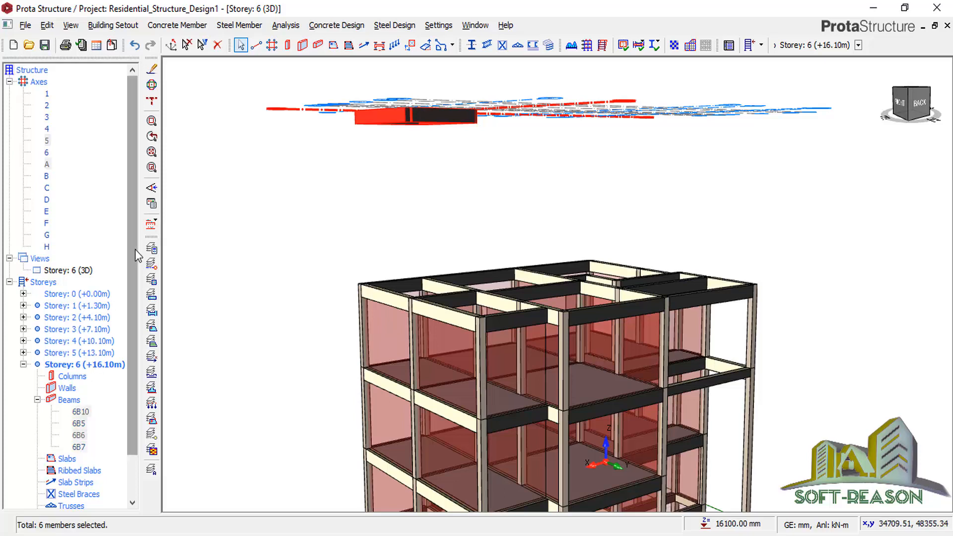
pyautogui.moveTo(135, 249); pyautogui.dragTo(139, 390)
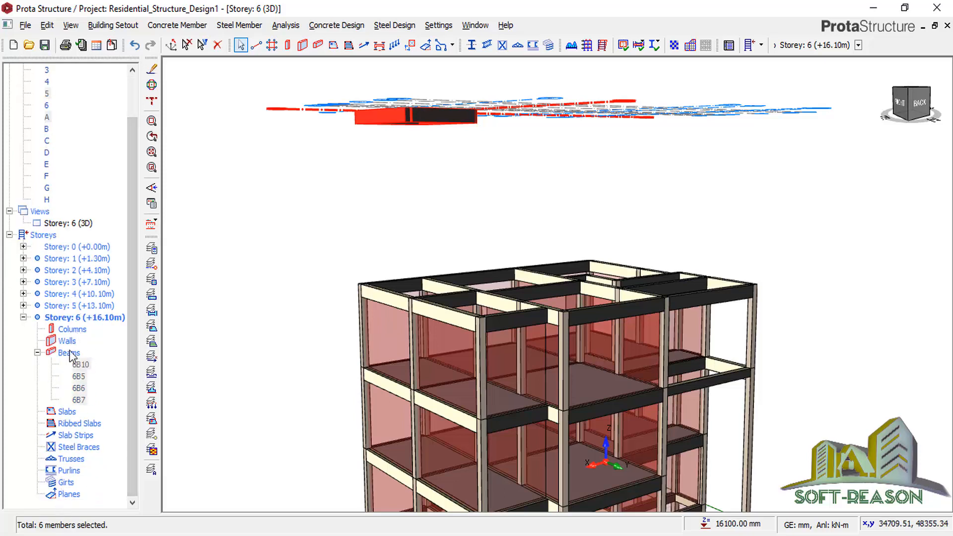
# Switch the storey 6 view to a plan.
pyautogui.doubleClick(65, 320)
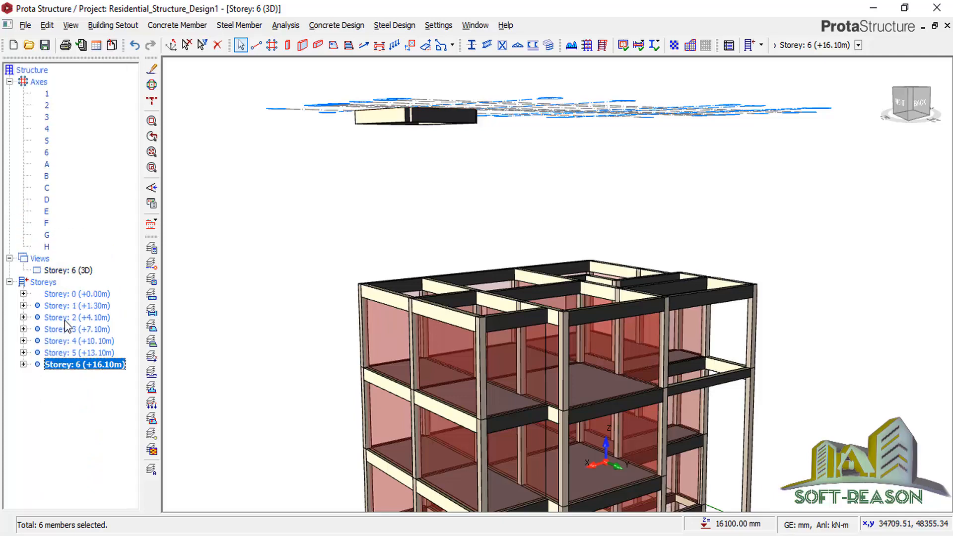
pyautogui.click(65, 271)
pyautogui.rightClick(65, 271)
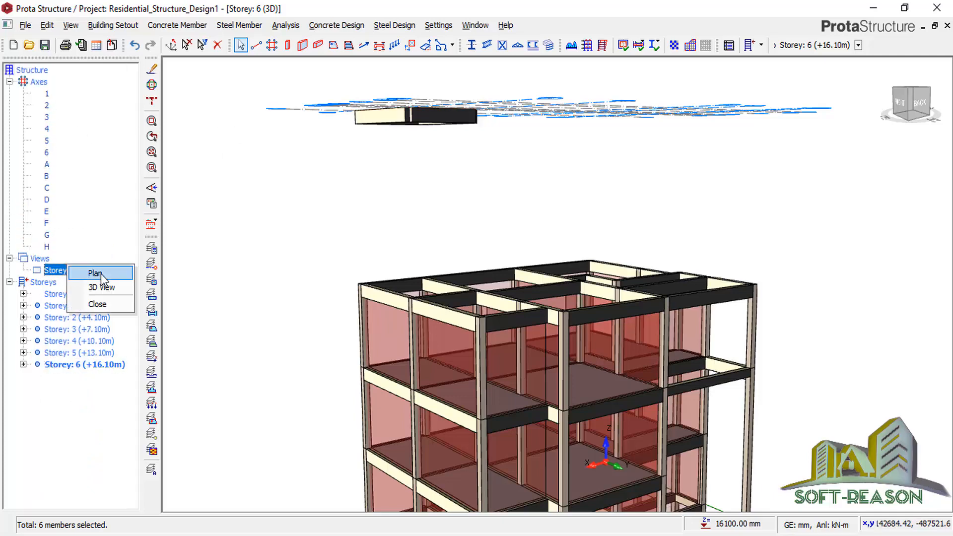
pyautogui.click(100, 273)
# Delete storey 6 beams 6B10, 6B7, 6B5 and 6B6, keeping only the beams filter.
pyautogui.scroll(3, 700, 370)
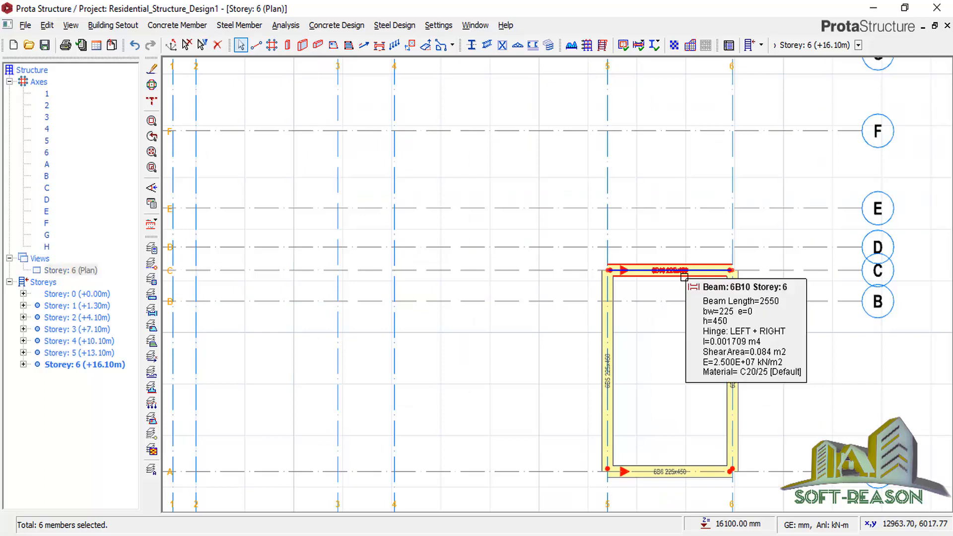
pyautogui.click(683, 272)
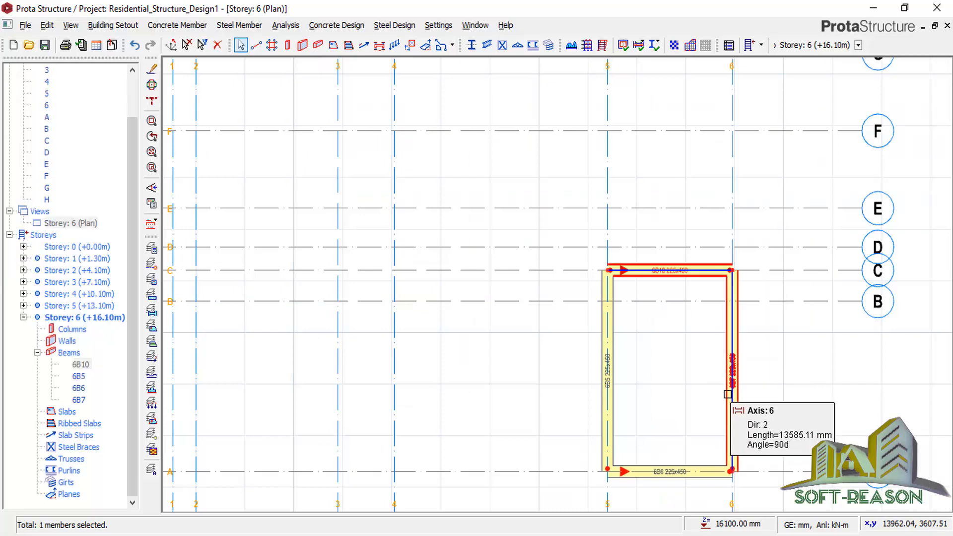
pyautogui.click(733, 399)
pyautogui.click(618, 394)
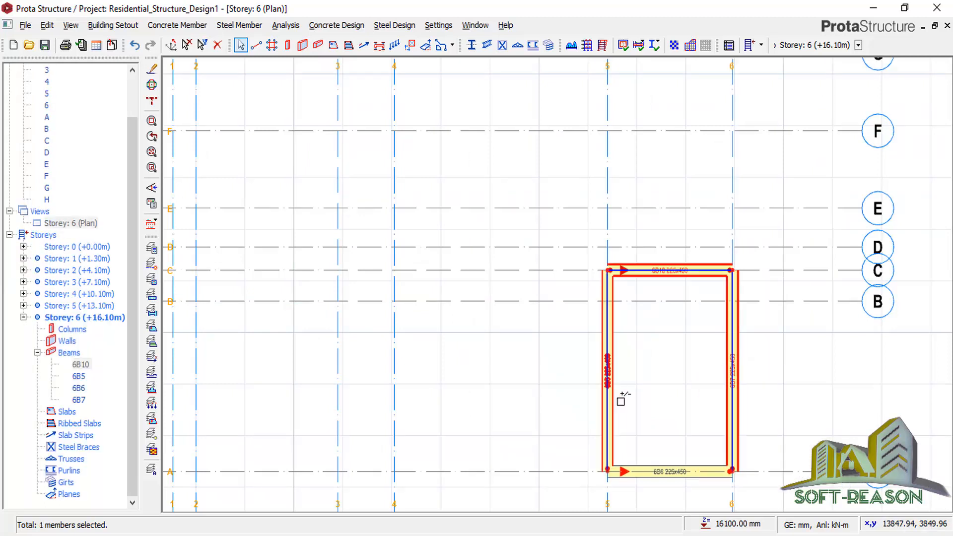
pyautogui.click(654, 462)
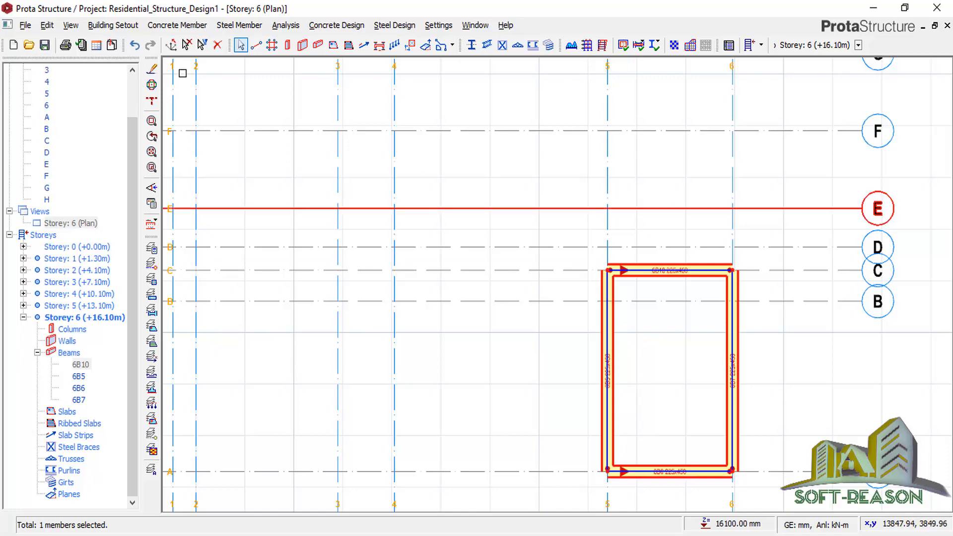
pyautogui.click(217, 44)
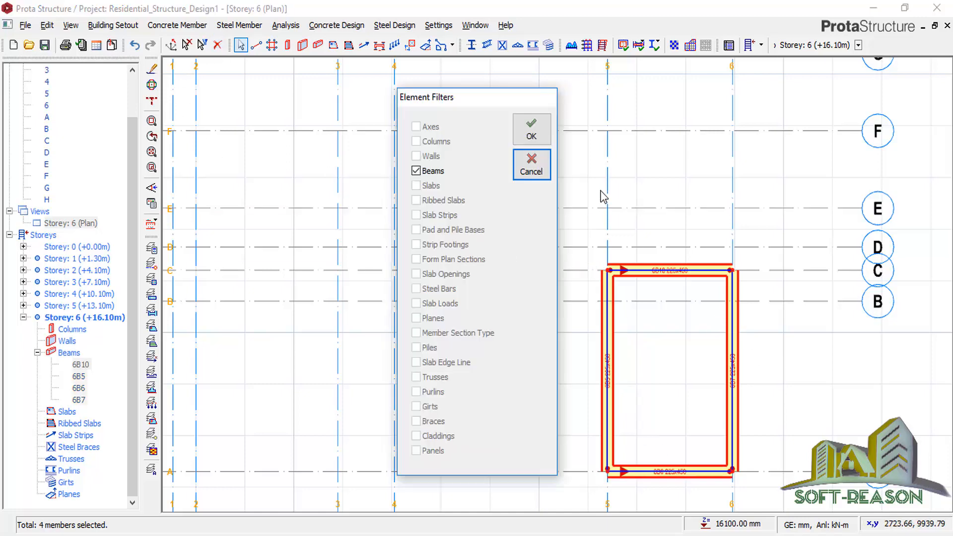
pyautogui.click(545, 135)
pyautogui.scroll(-3, 428, 336)
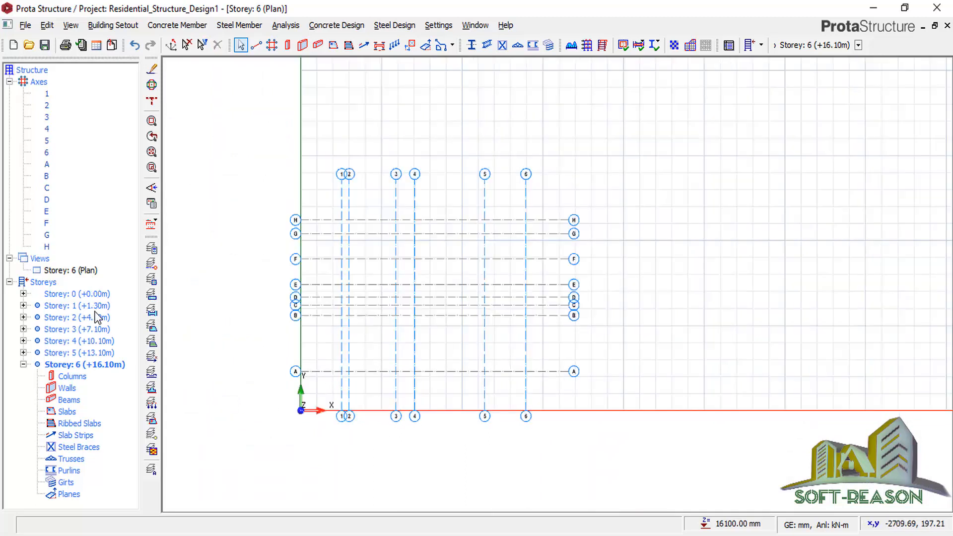
# Open the storey 4 plan and zoom in on the F–H, 1–4 bay.
pyautogui.doubleClick(73, 342)
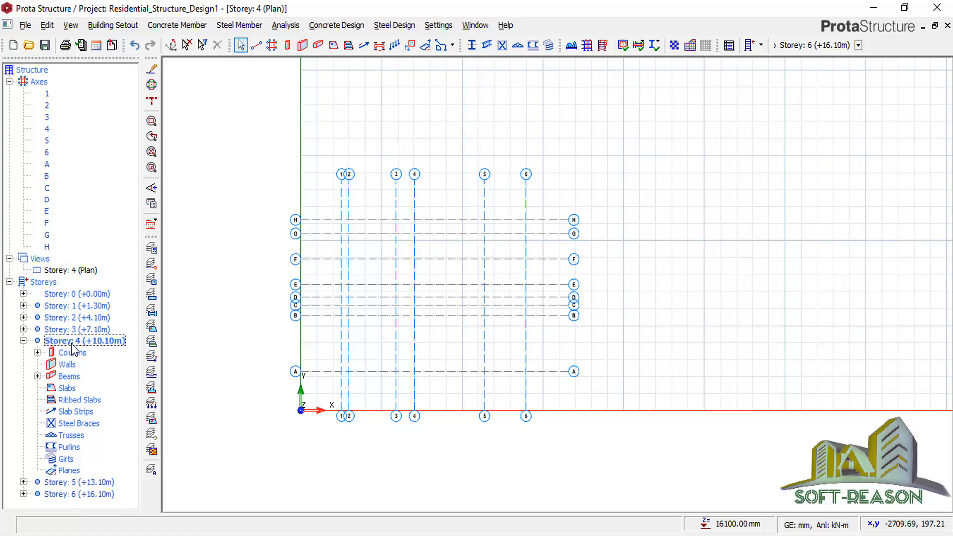
pyautogui.scroll(1, 457, 277)
pyautogui.scroll(2, 488, 288)
pyautogui.scroll(-2, 613, 277)
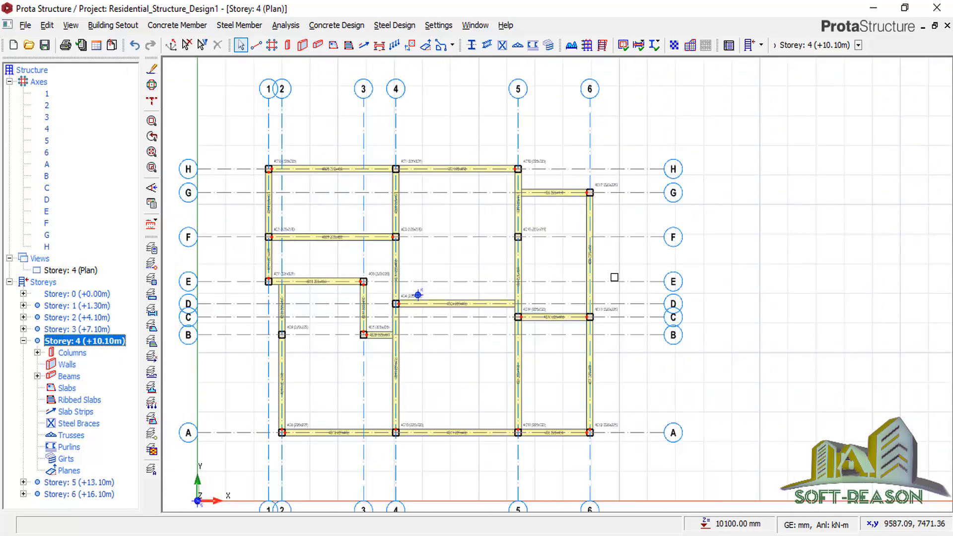
pyautogui.scroll(2, 343, 233)
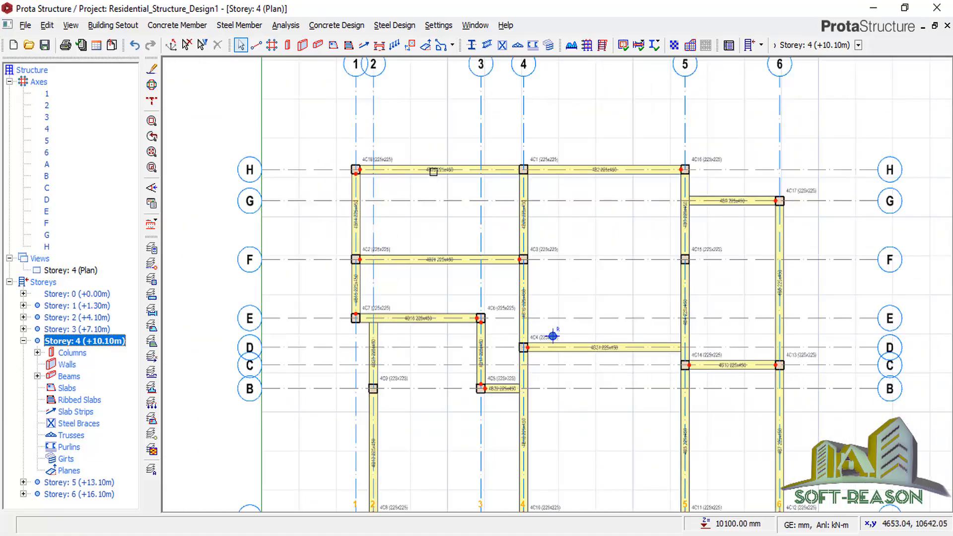
pyautogui.scroll(-1, 462, 201)
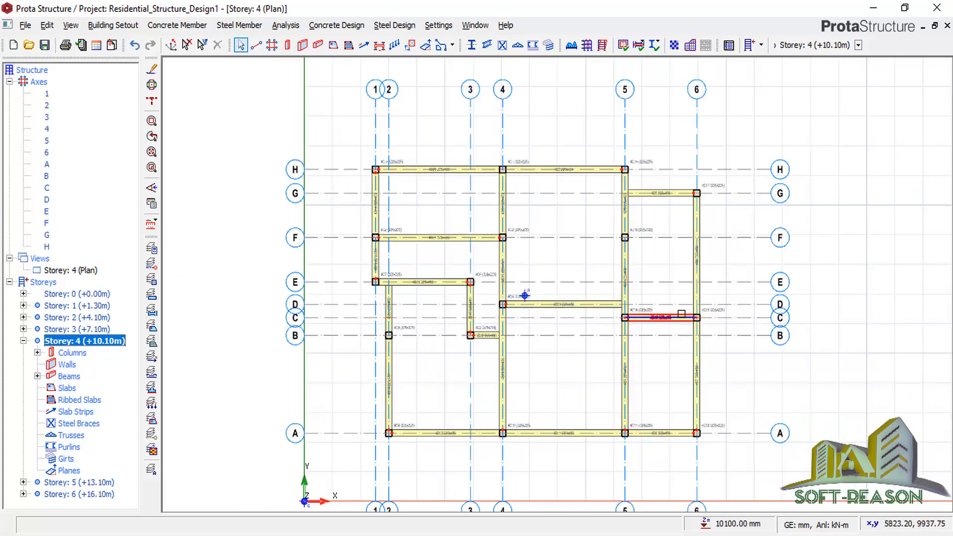
pyautogui.scroll(2, 431, 224)
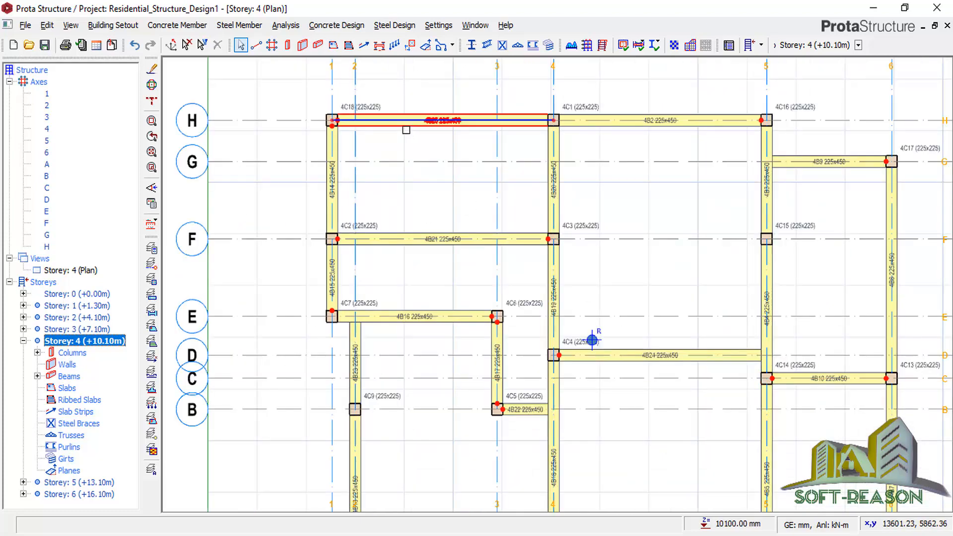
pyautogui.scroll(1, 402, 130)
# Make a first selection of members around the bay, then clear it.
pyautogui.click(397, 134)
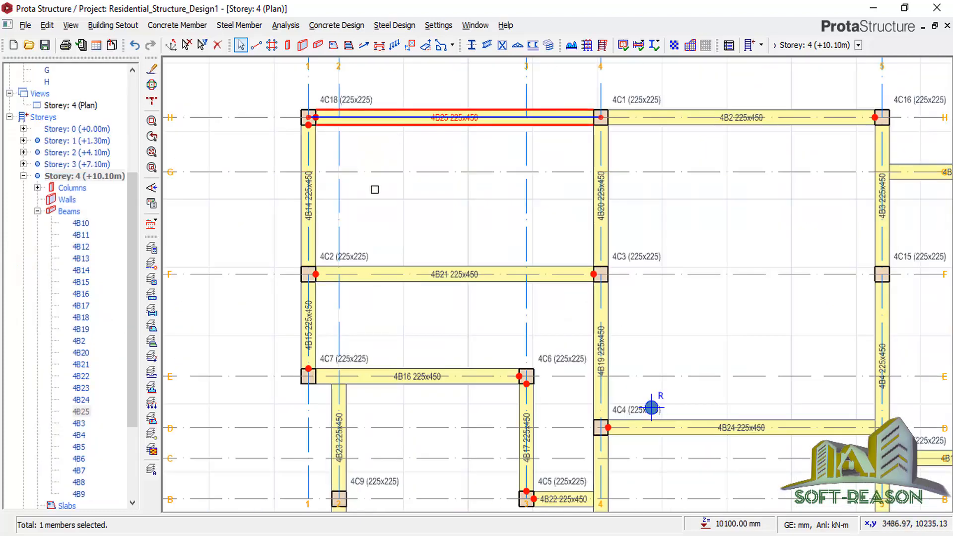
pyautogui.click(339, 250)
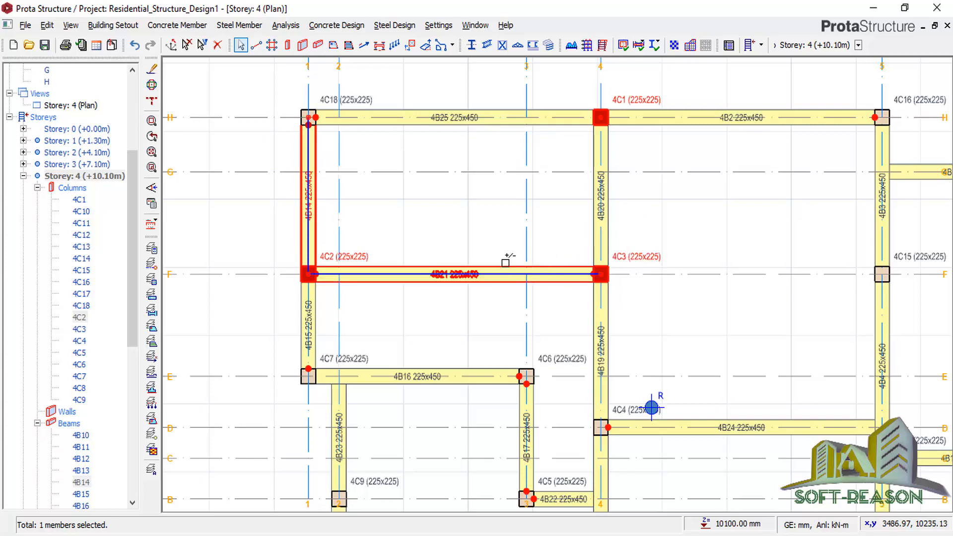
pyautogui.click(478, 125)
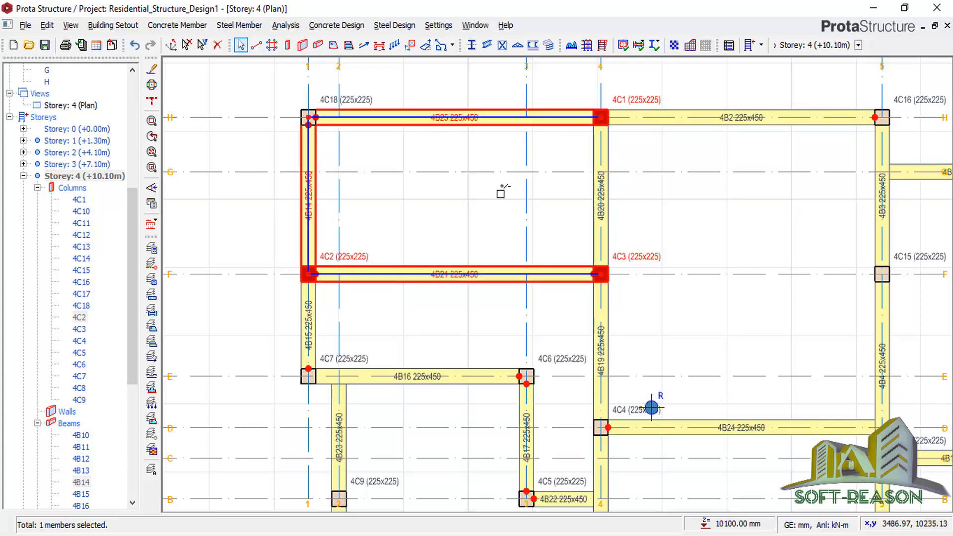
pyautogui.rightClick(487, 150)
pyautogui.click(709, 144)
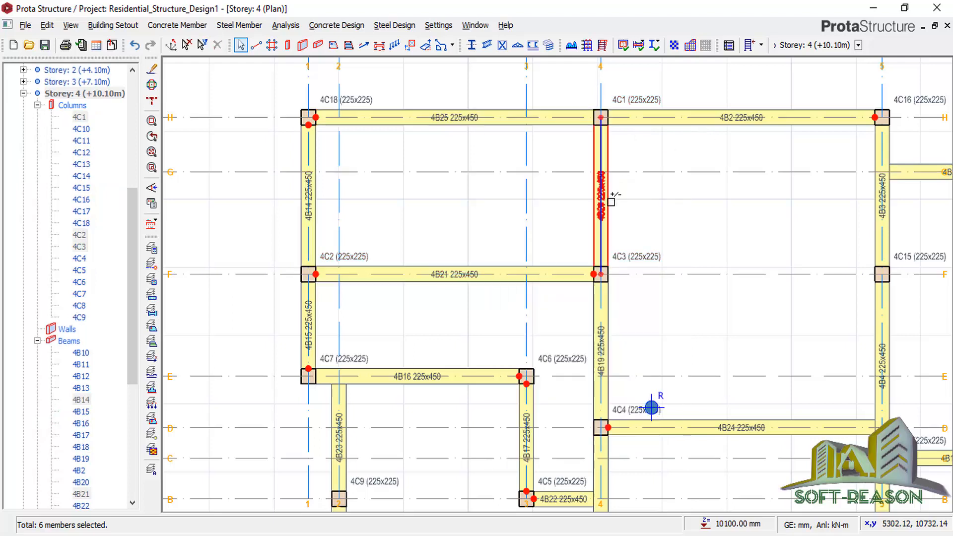
# Select beams 4B20, 4B25, 4B14, 4B21 and column 4C2 framing the bay.
pyautogui.click(607, 192)
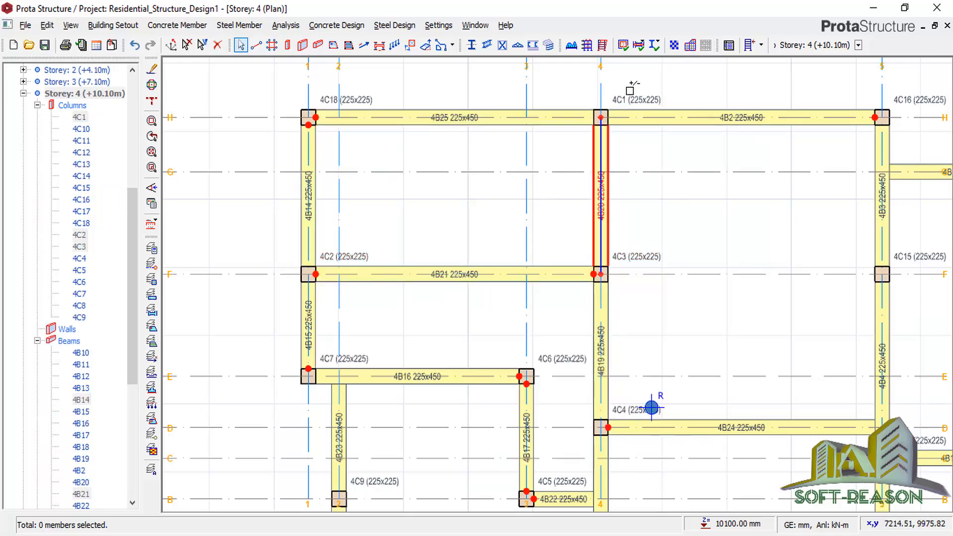
pyautogui.click(490, 120)
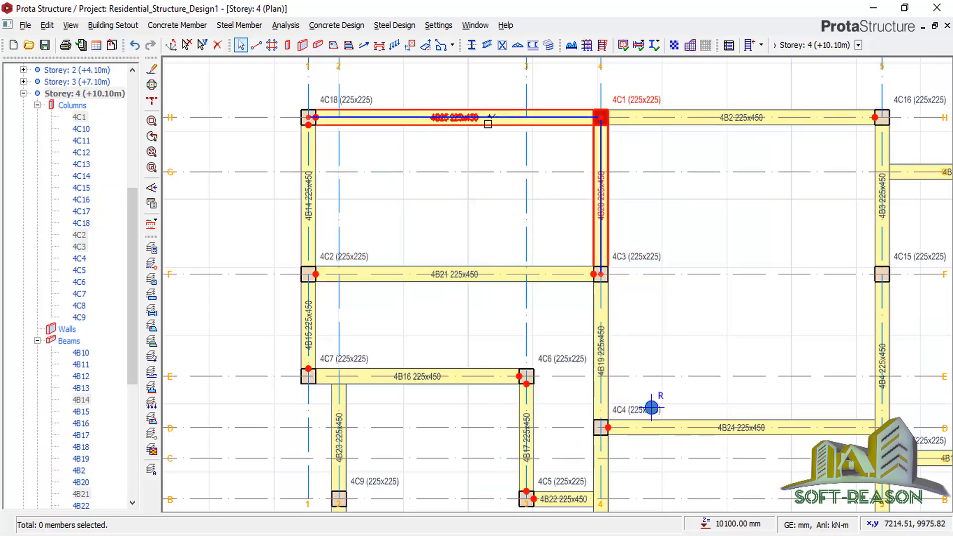
pyautogui.click(308, 201)
pyautogui.click(363, 275)
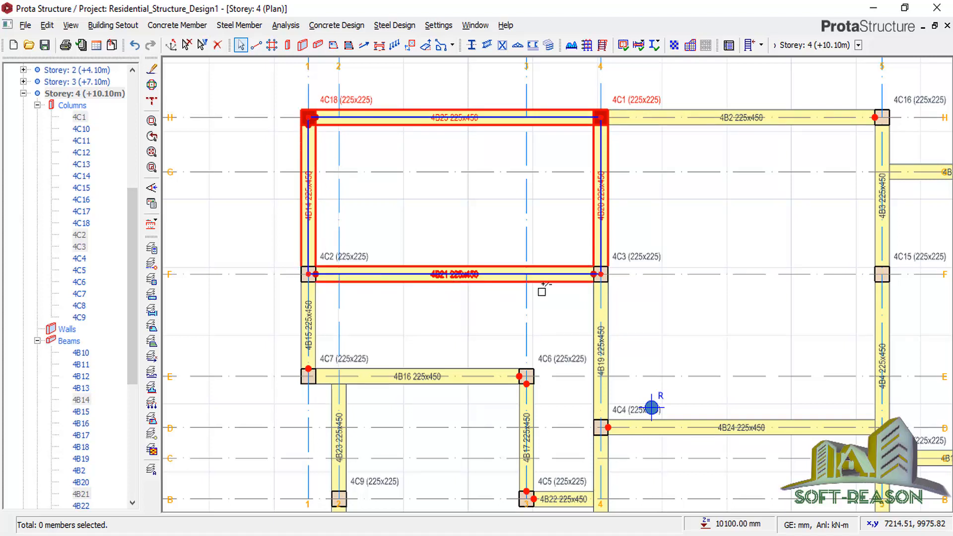
pyautogui.click(364, 254)
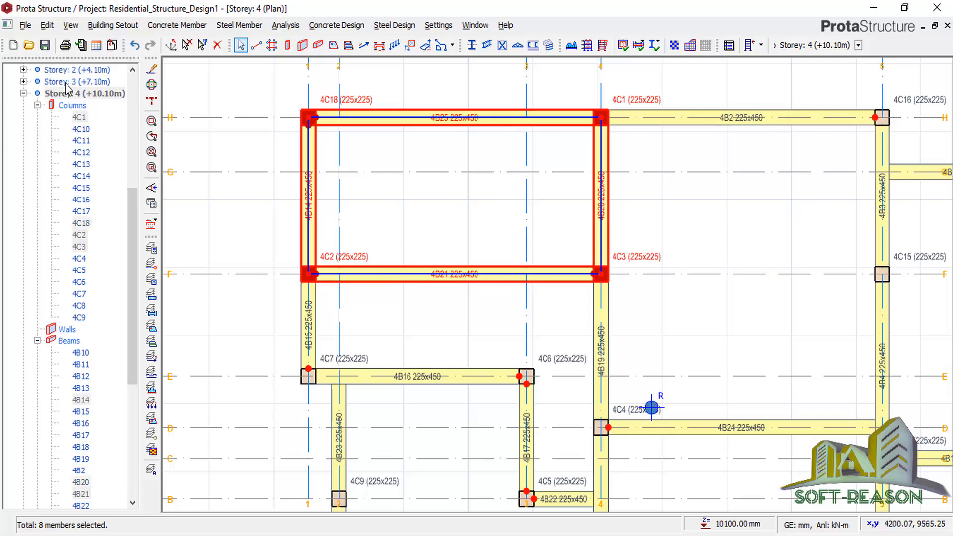
pyautogui.click(113, 25)
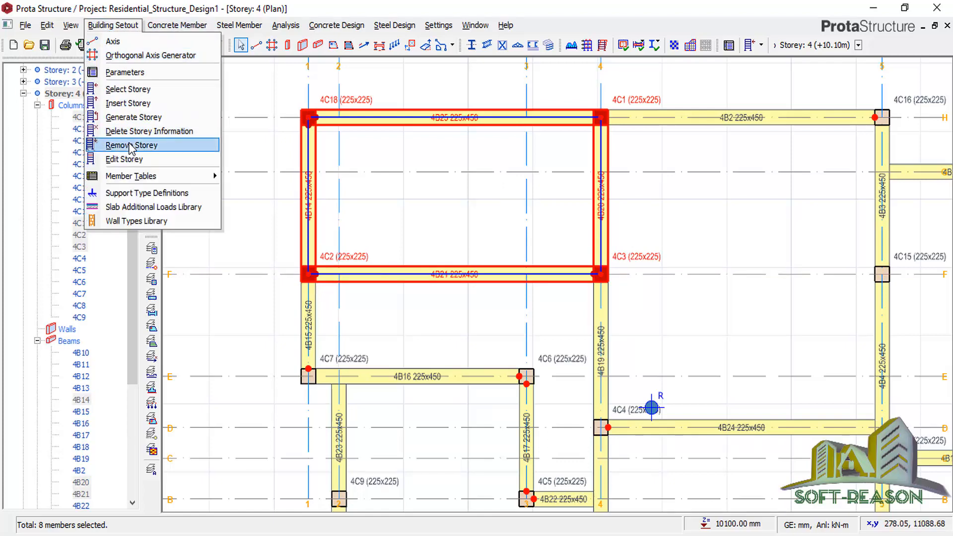
# Generate storeys 5 and 6 from storey 4 using only the selected members.
pyautogui.click(134, 117)
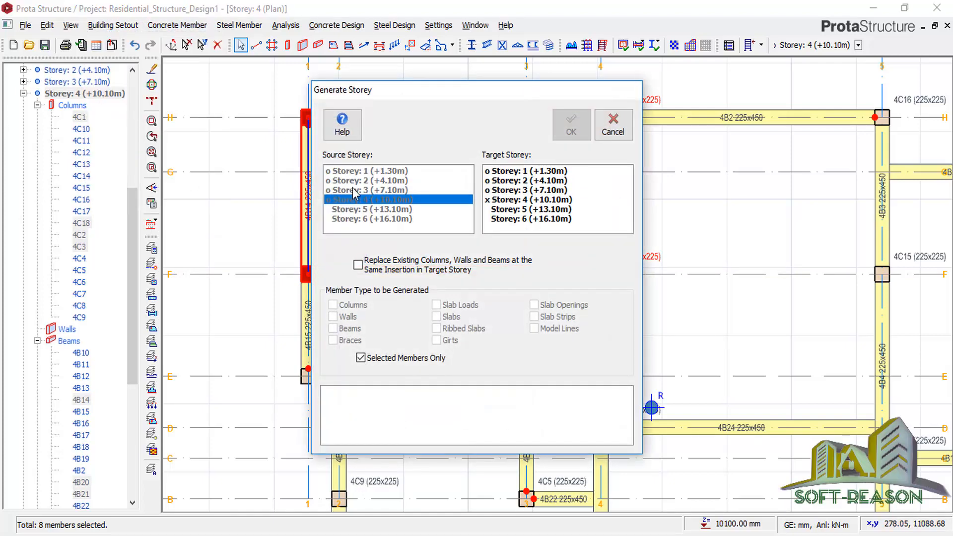
pyautogui.click(536, 209)
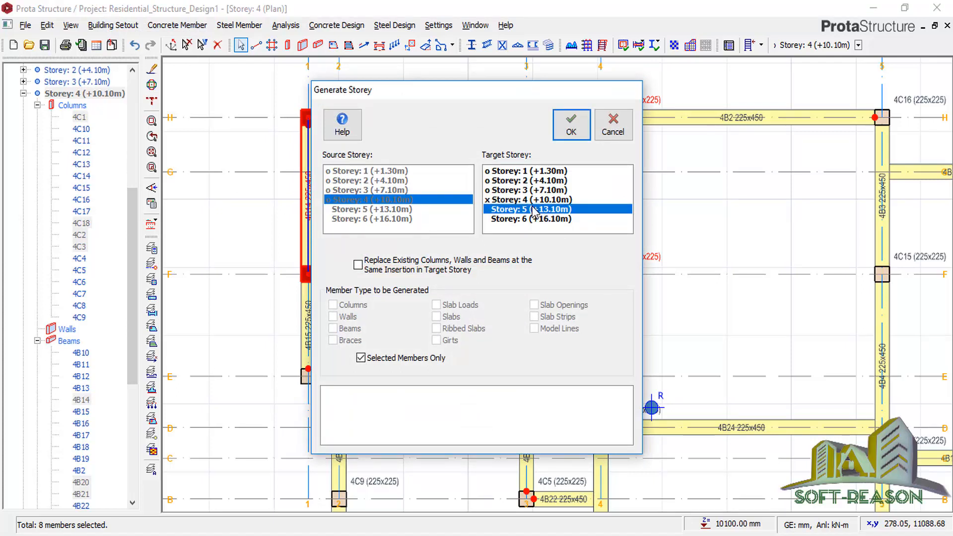
pyautogui.keyDown('ctrl'); pyautogui.click(526, 219); pyautogui.keyUp('ctrl')
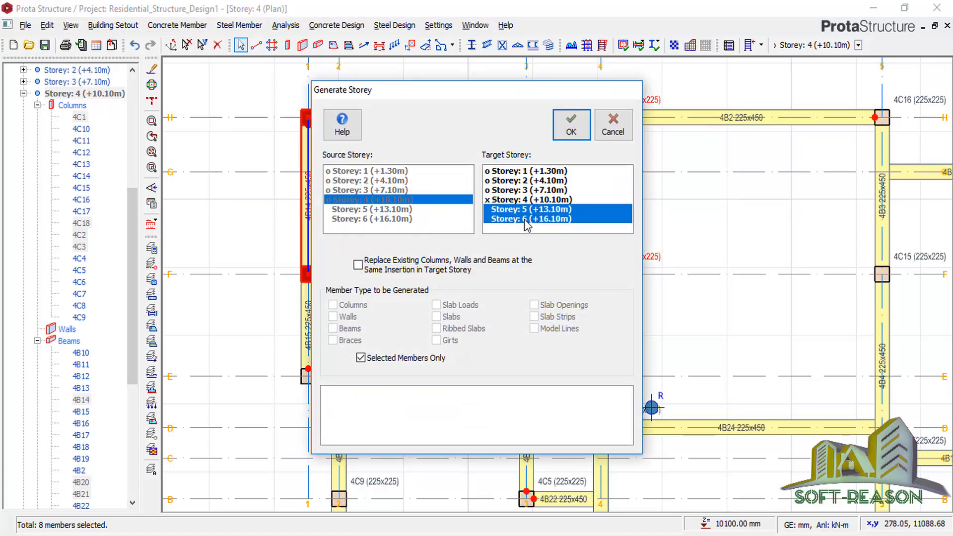
pyautogui.click(569, 126)
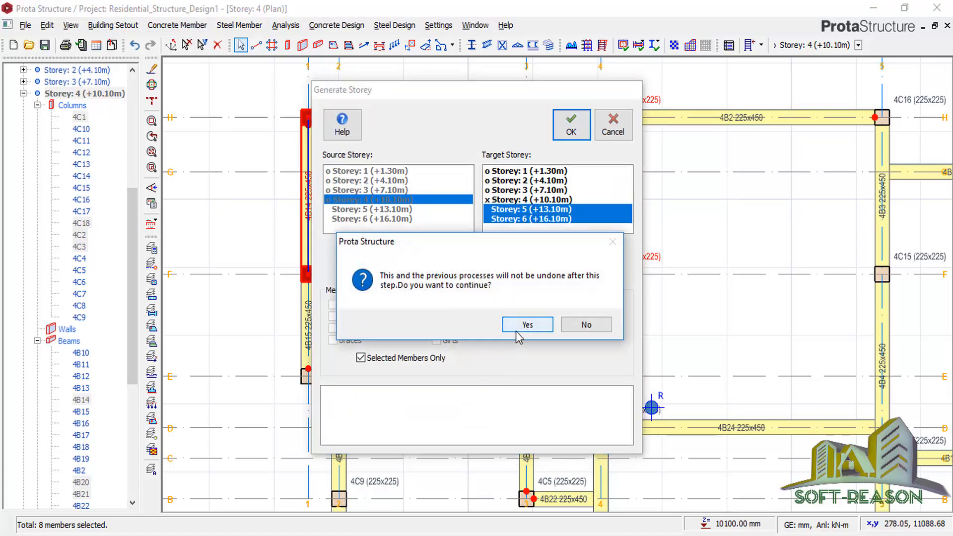
pyautogui.click(517, 330)
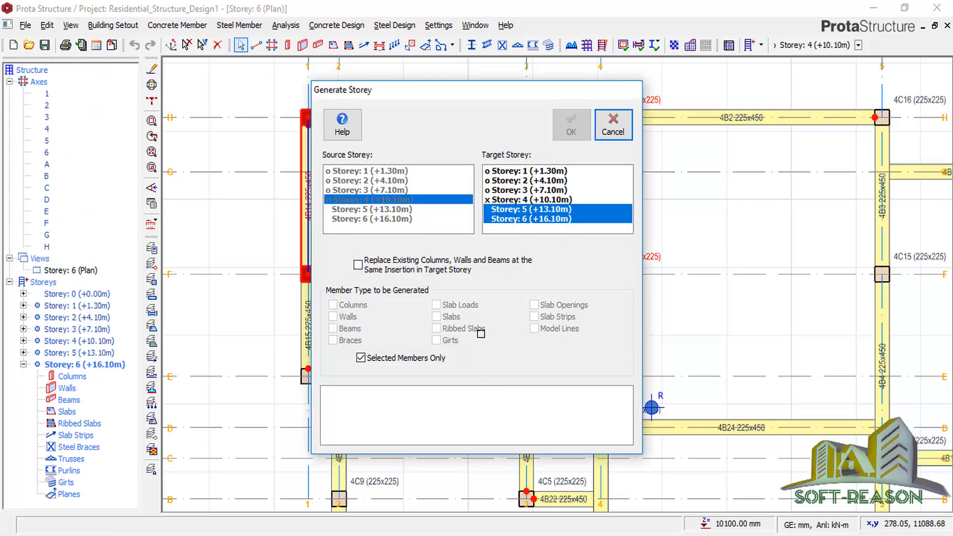
pyautogui.click(613, 125)
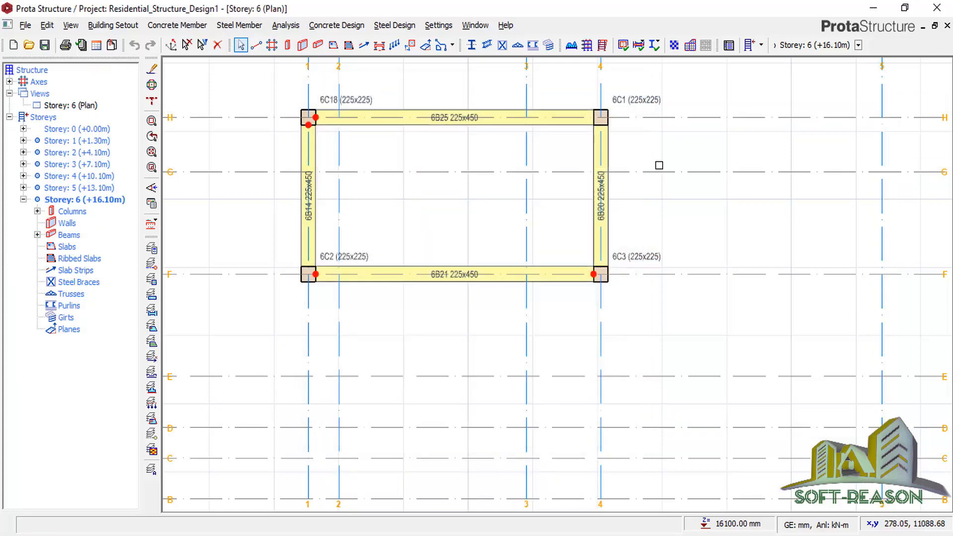
pyautogui.click(65, 106)
pyautogui.rightClick(69, 105)
# Show storey 6 in 3D and select the two hanging columns beside the tower.
pyautogui.click(95, 128)
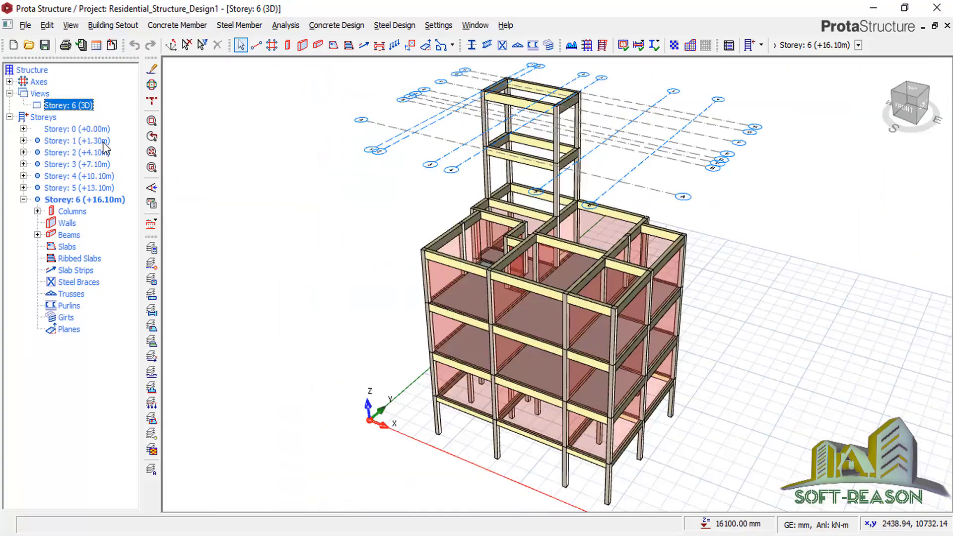
pyautogui.moveTo(609, 266); pyautogui.dragTo(591, 178, button='middle')
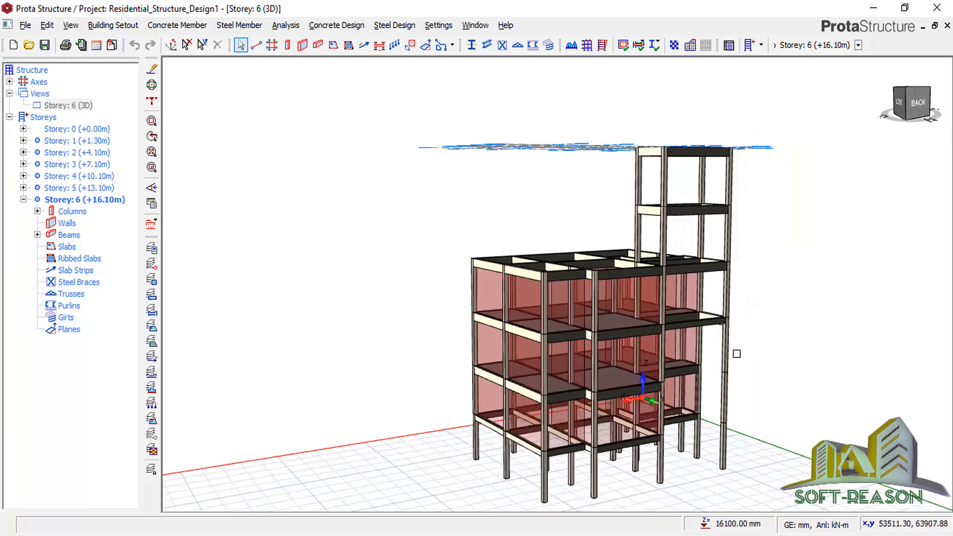
pyautogui.scroll(3, 737, 354)
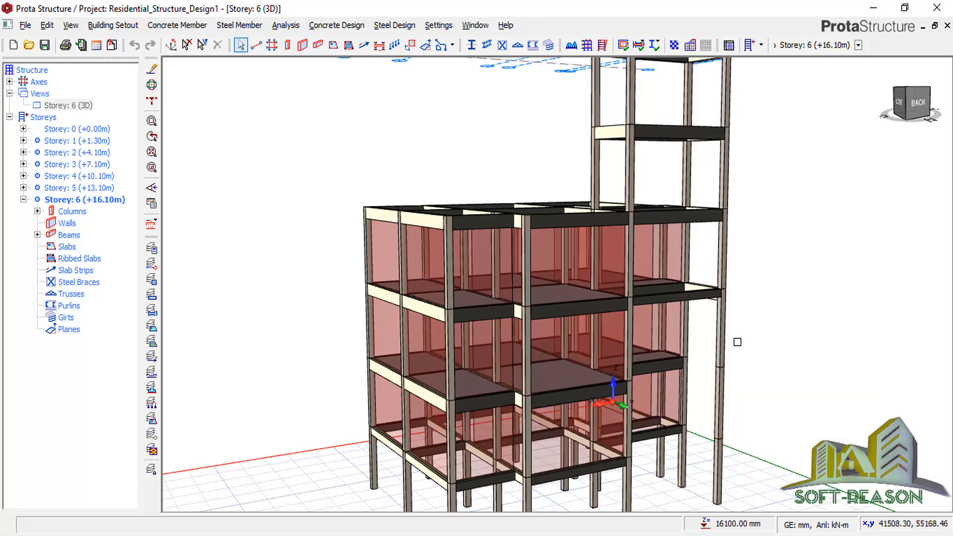
pyautogui.scroll(2, 731, 342)
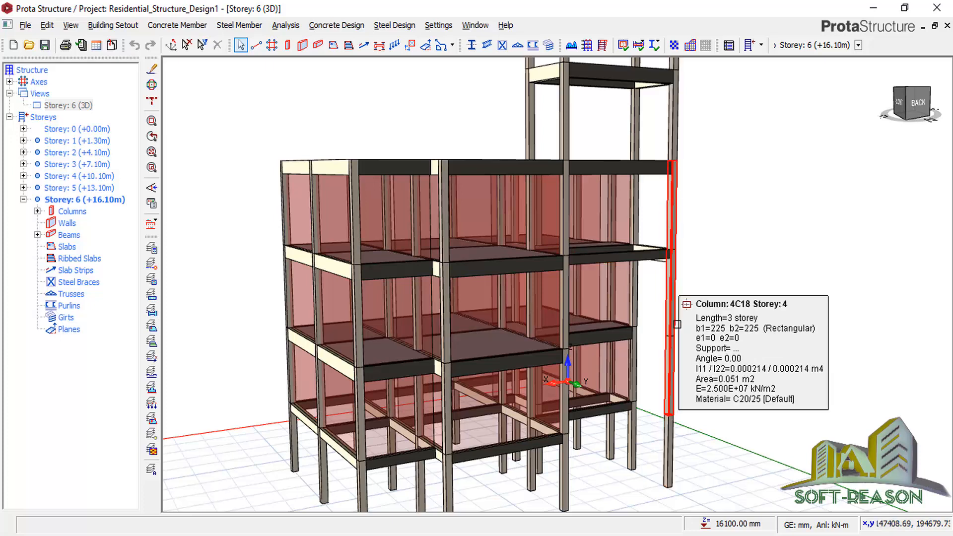
pyautogui.click(681, 338)
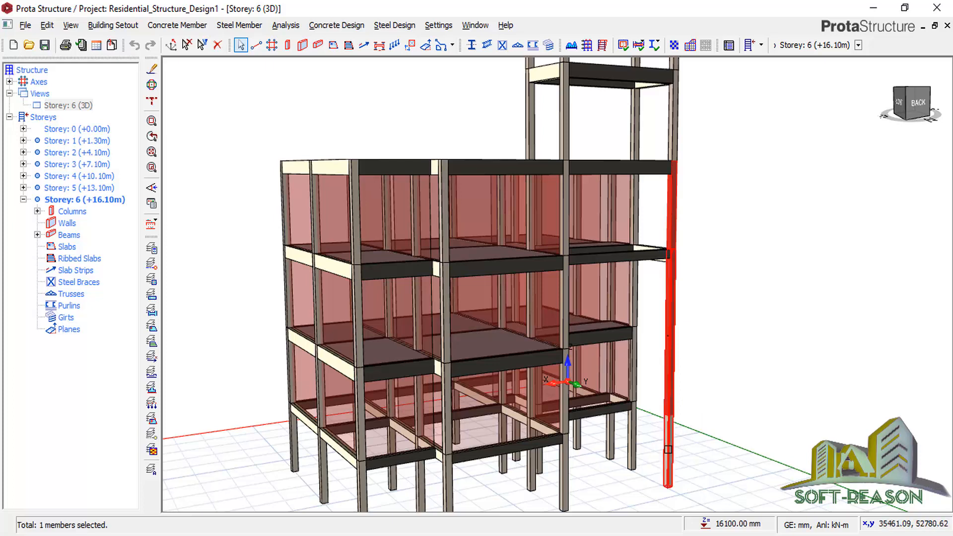
pyautogui.click(668, 447)
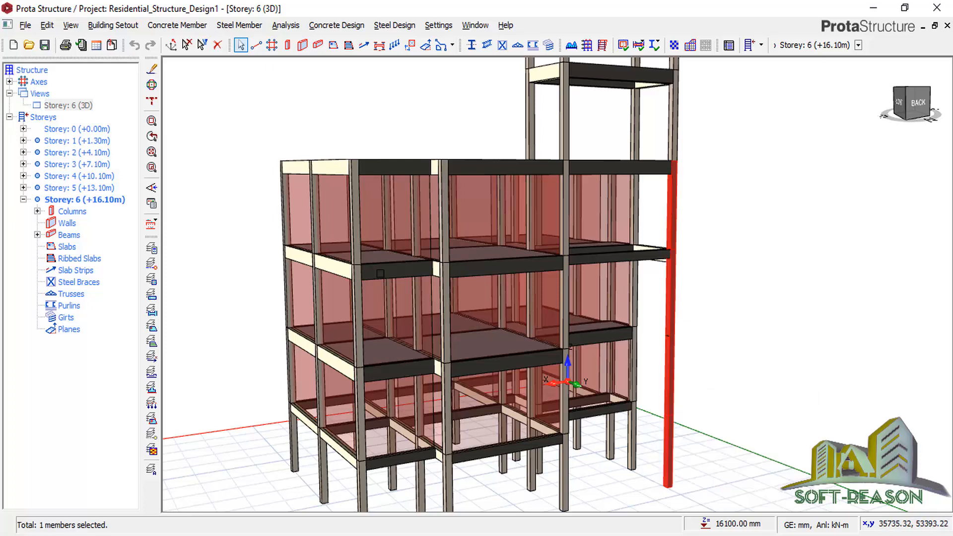
# Delete the selected hanging columns, then delete column 6C18 on the tower's right edge.
pyautogui.click(217, 45)
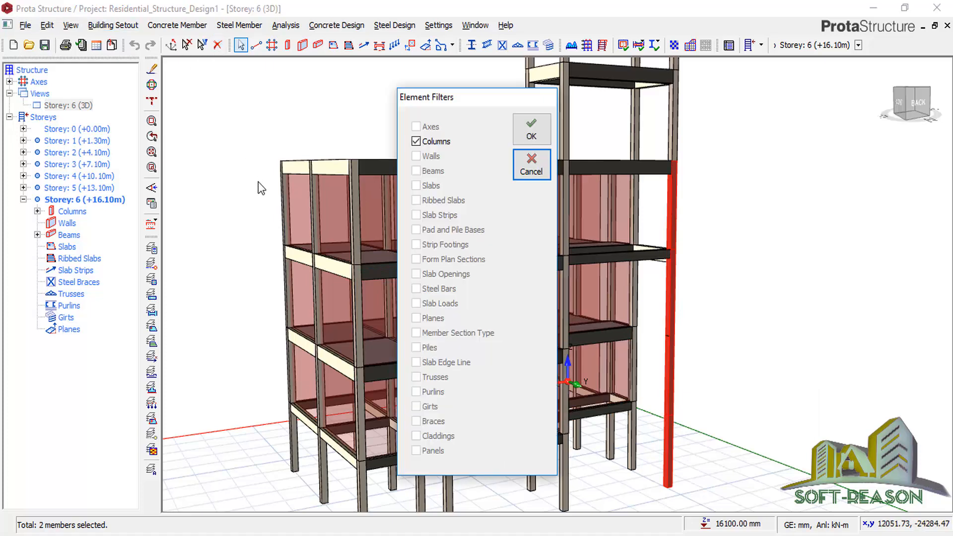
pyautogui.click(529, 131)
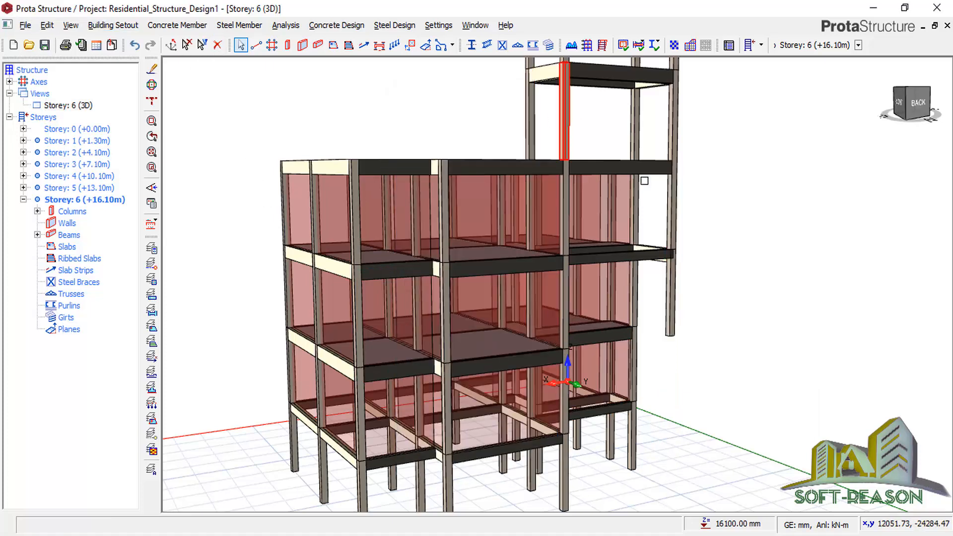
pyautogui.click(674, 207)
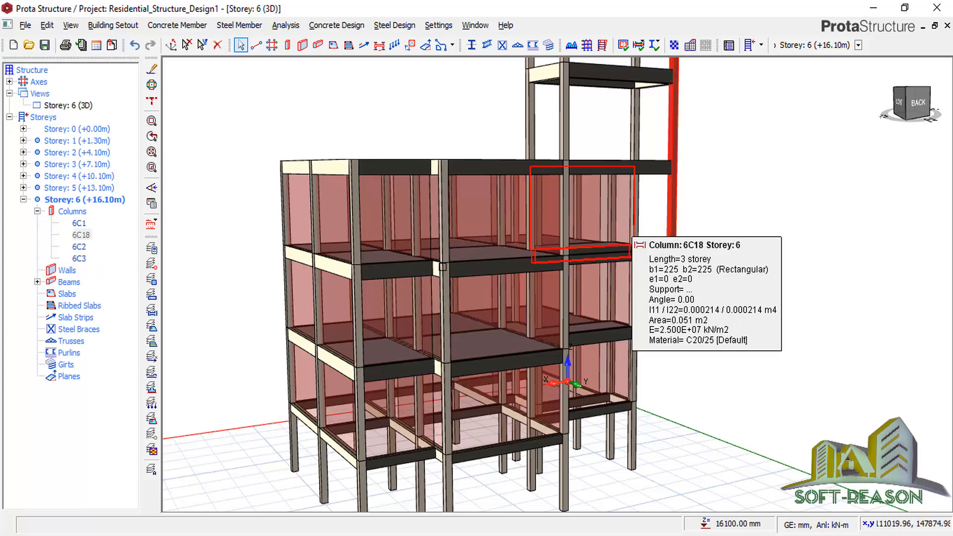
pyautogui.scroll(-2, 438, 269)
pyautogui.scroll(-1, 358, 267)
pyautogui.scroll(1, 579, 136)
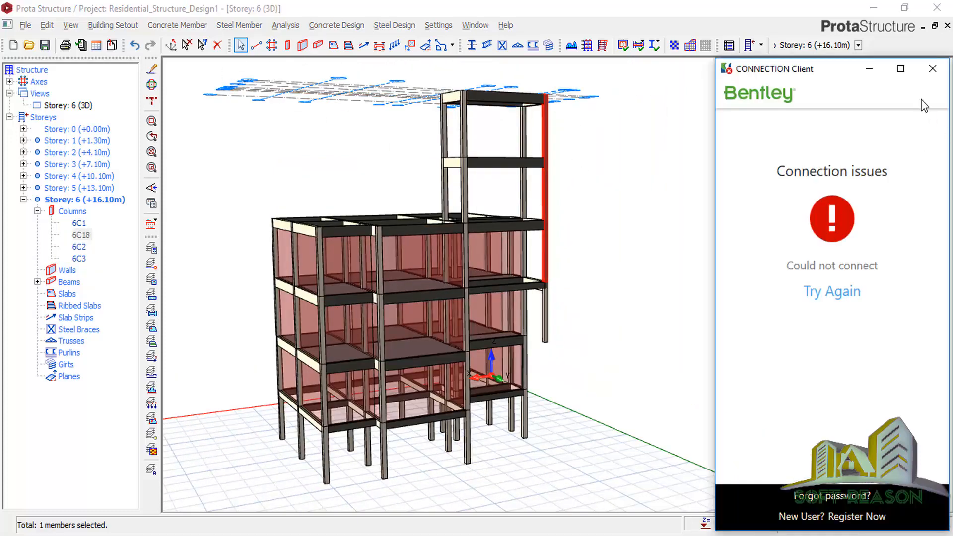
pyautogui.click(932, 68)
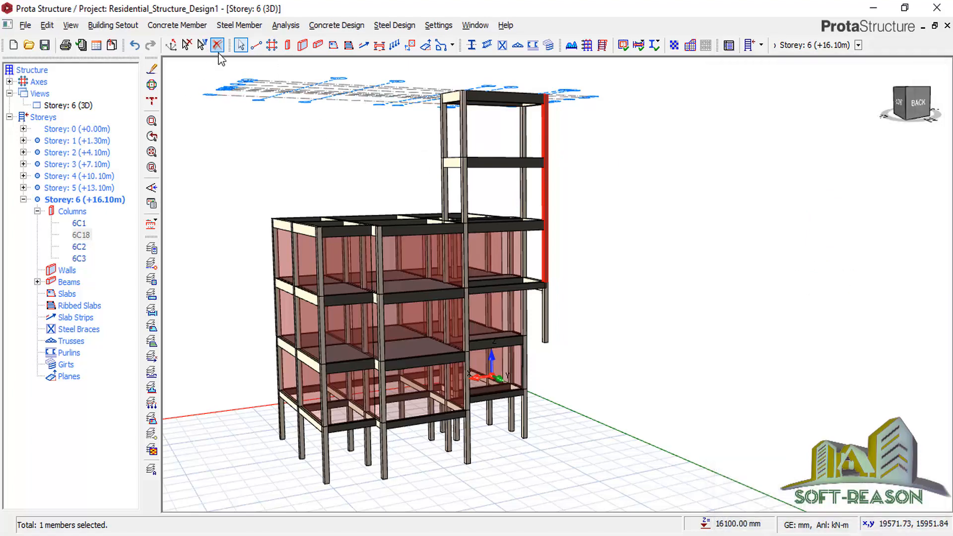
pyautogui.click(217, 47)
# Delete the remaining stray column on the tower's right edge.
pyautogui.scroll(2, 644, 233)
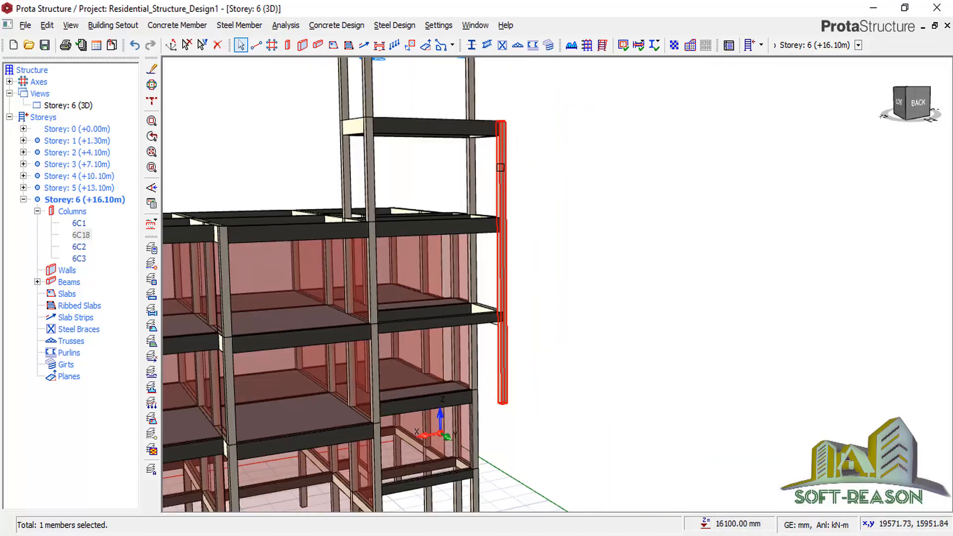
pyautogui.click(500, 168)
pyautogui.scroll(-3, 493, 368)
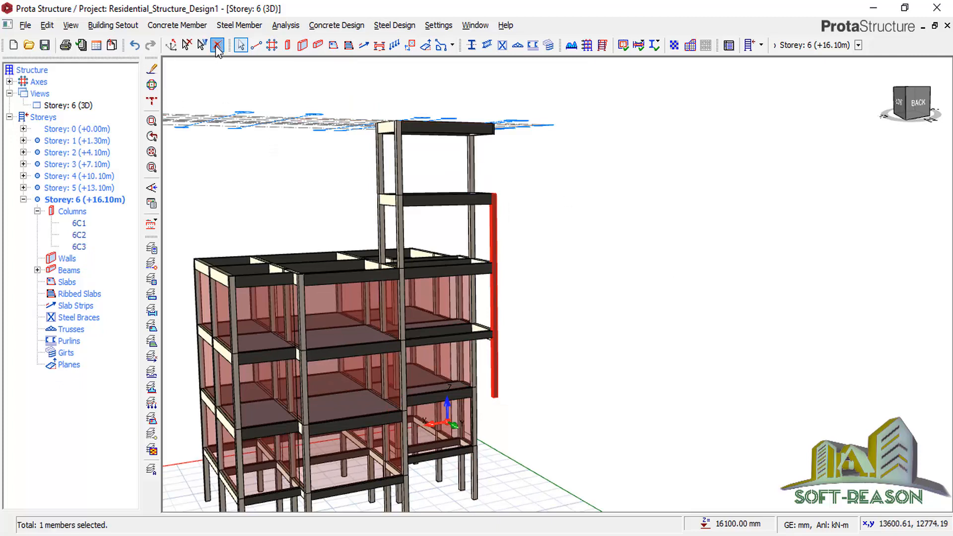
pyautogui.click(218, 45)
pyautogui.scroll(2, 647, 248)
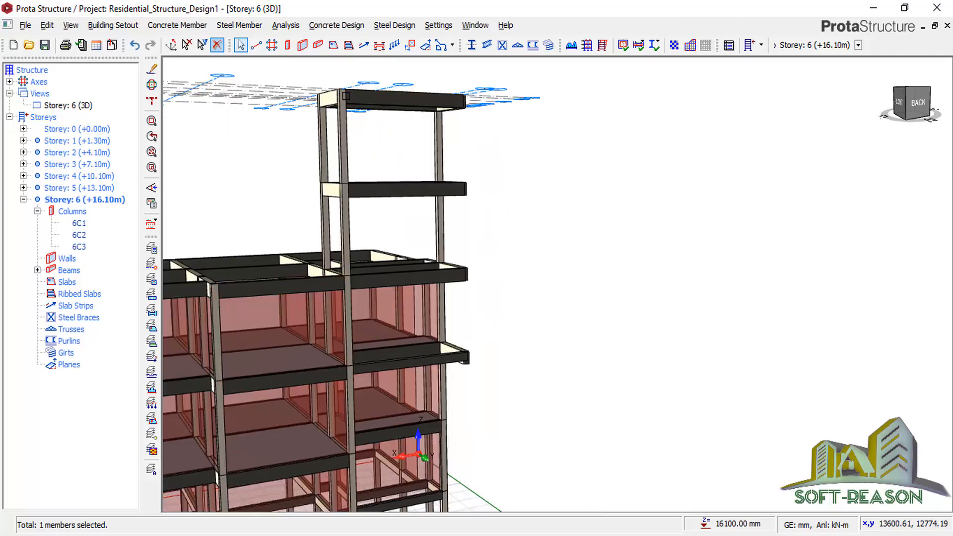
pyautogui.click(287, 45)
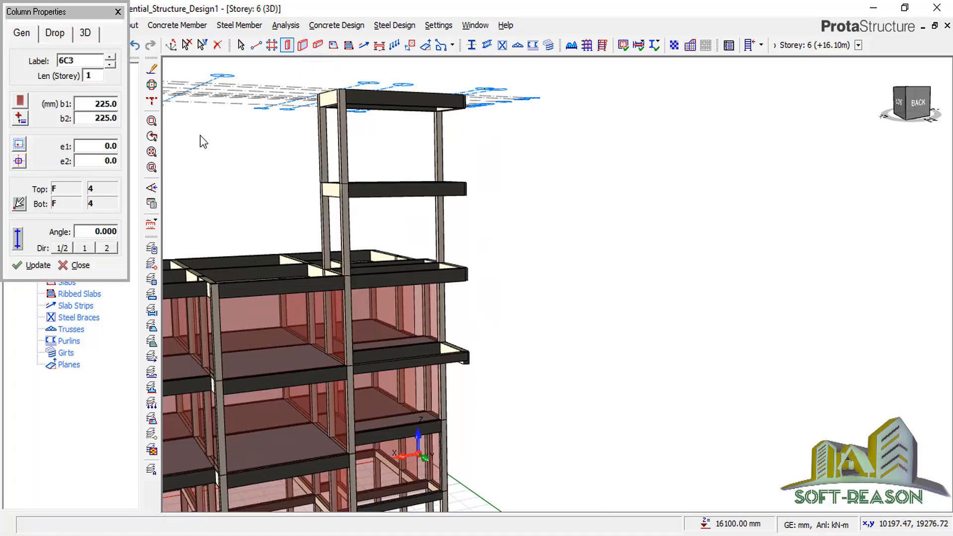
# Place 225 × 225 mm column 6C4 at the tower's top-right intersection, then activate storey 5.
pyautogui.click(466, 98)
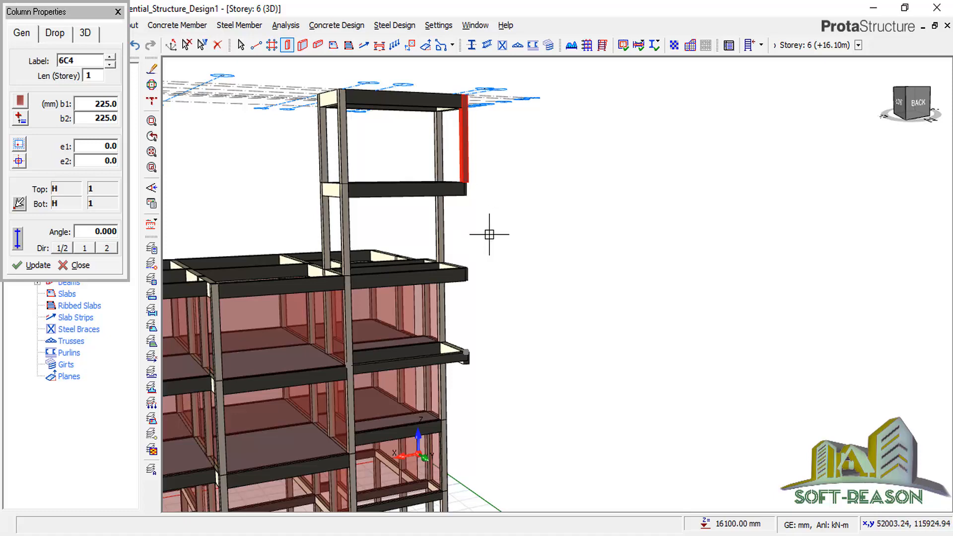
pyautogui.scroll(-4, 571, 305)
pyautogui.scroll(2, 515, 282)
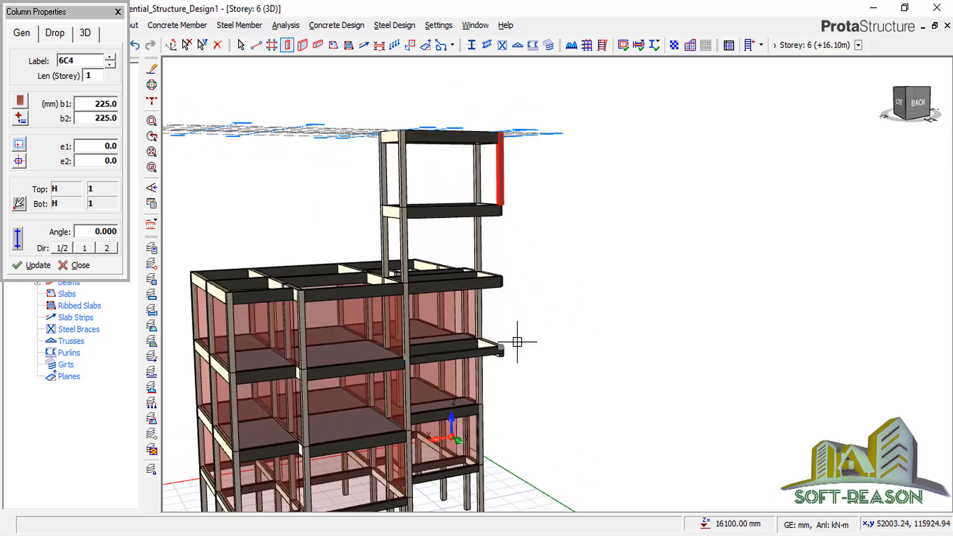
pyautogui.scroll(1, 555, 314)
pyautogui.scroll(-3, 561, 313)
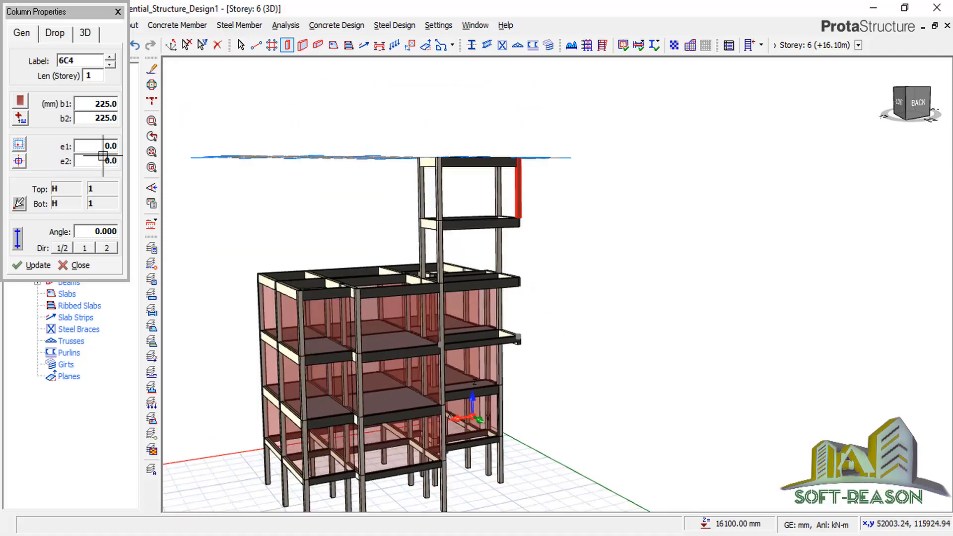
pyautogui.click(118, 12)
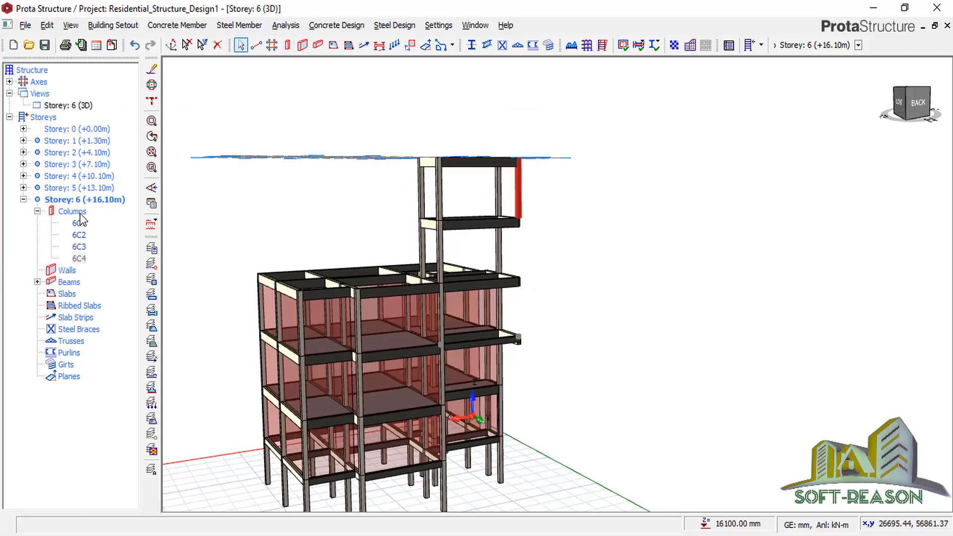
pyautogui.doubleClick(83, 188)
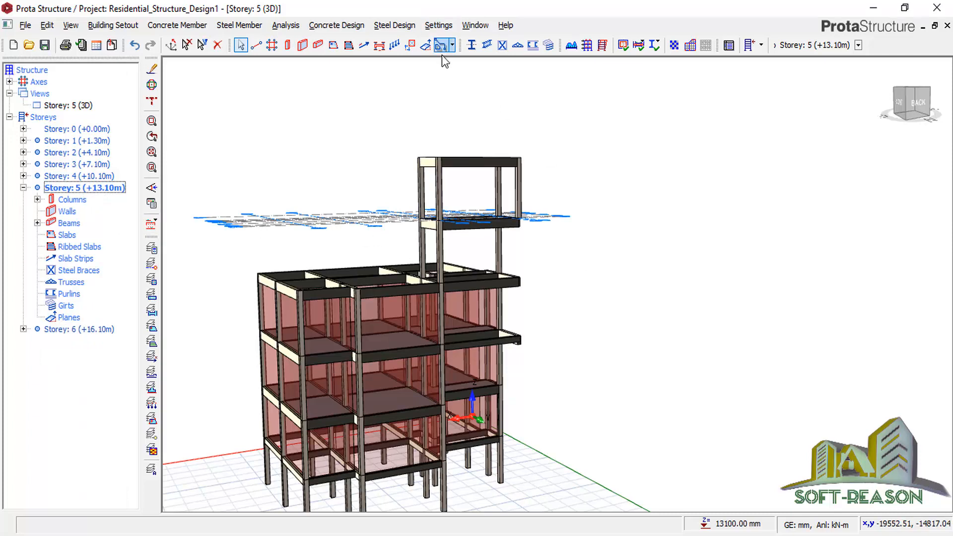
# Place column 5C4 on storey 5 directly below column 6C4.
pyautogui.click(287, 45)
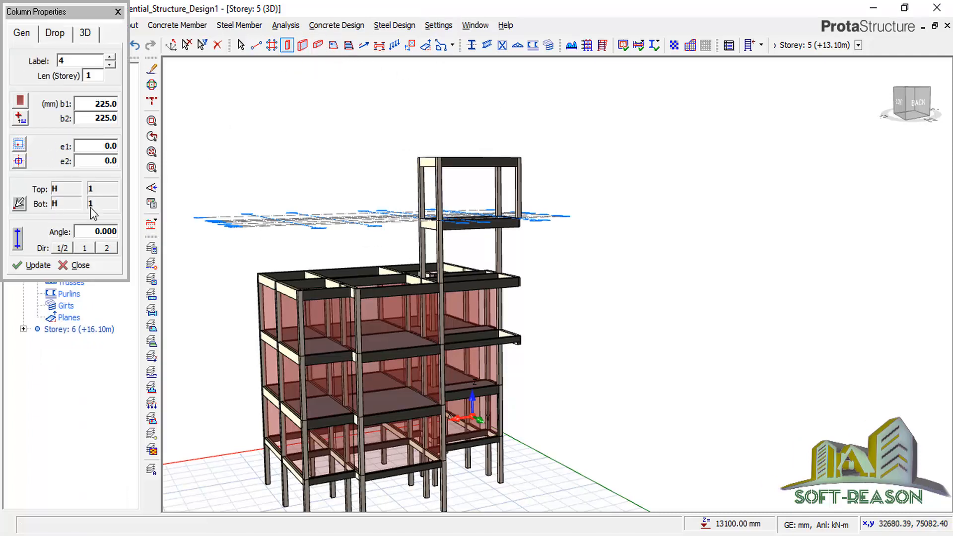
pyautogui.click(537, 267)
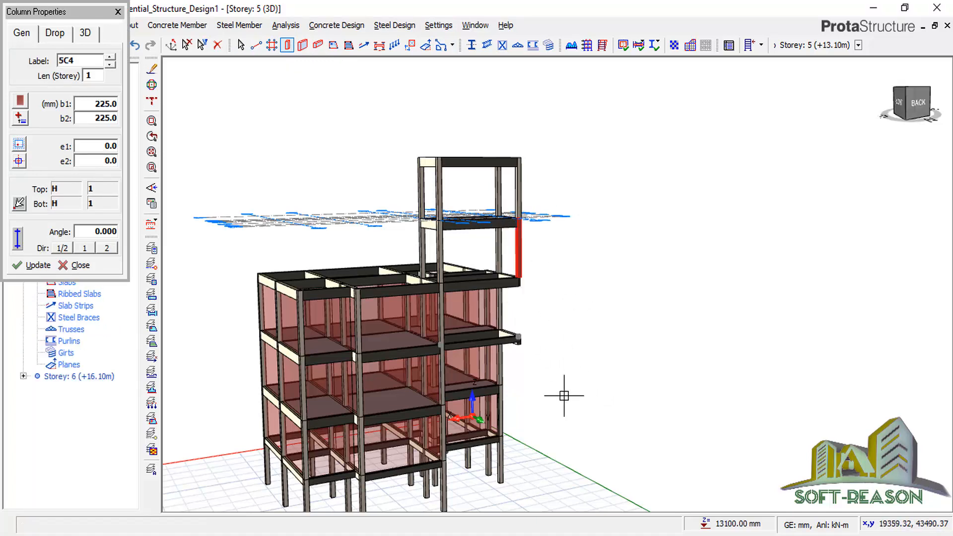
pyautogui.scroll(1, 564, 388)
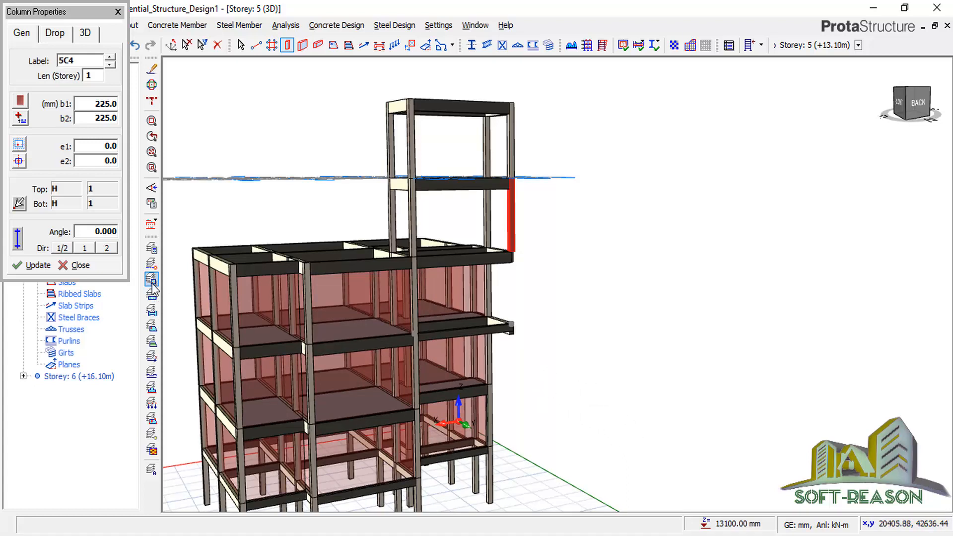
pyautogui.click(118, 11)
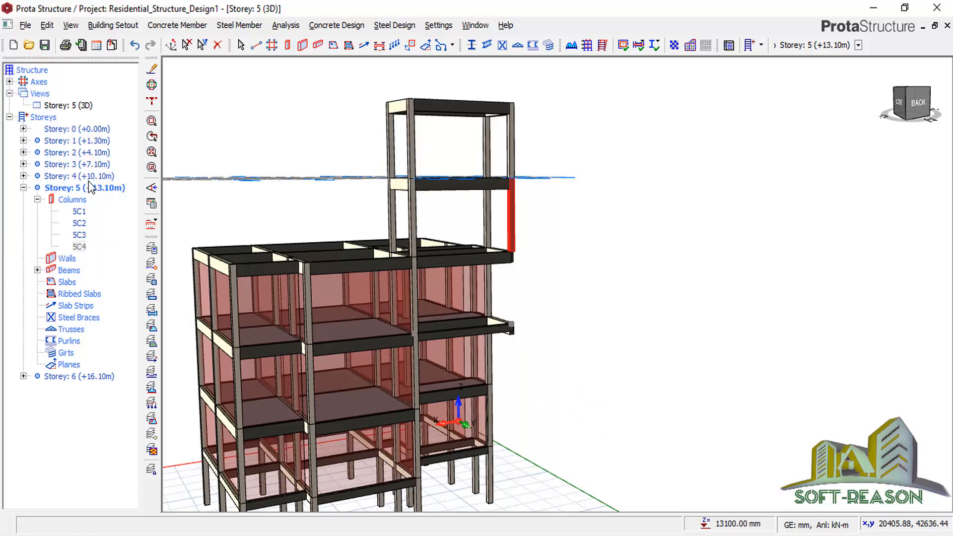
# Add column 4C18 at H/1 on storey 4, then make storey 3 active.
pyautogui.doubleClick(87, 176)
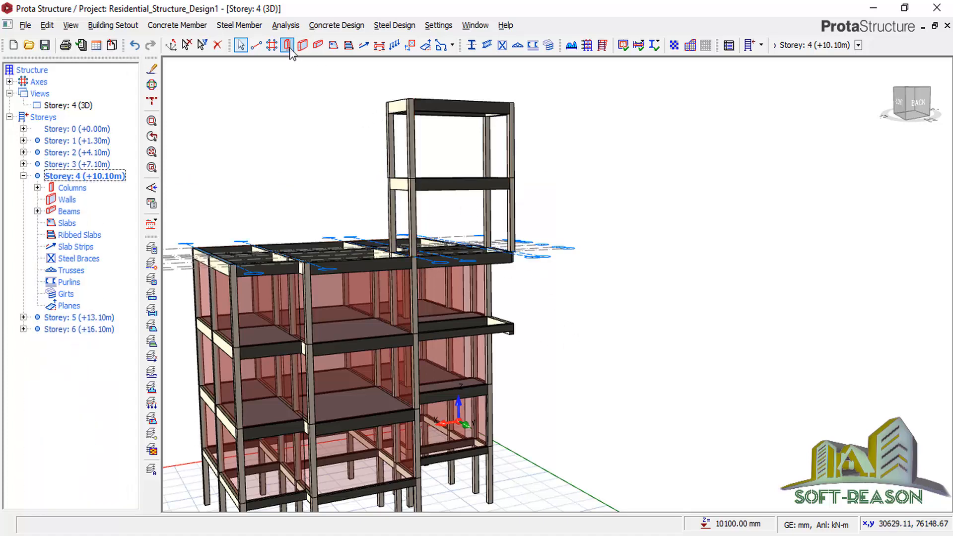
pyautogui.click(516, 259)
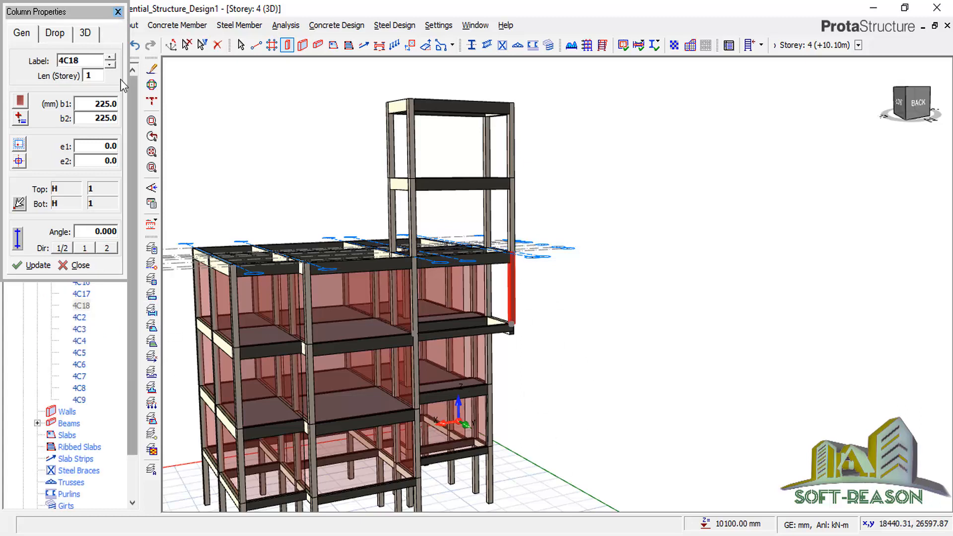
pyautogui.press('Escape')
pyautogui.doubleClick(69, 166)
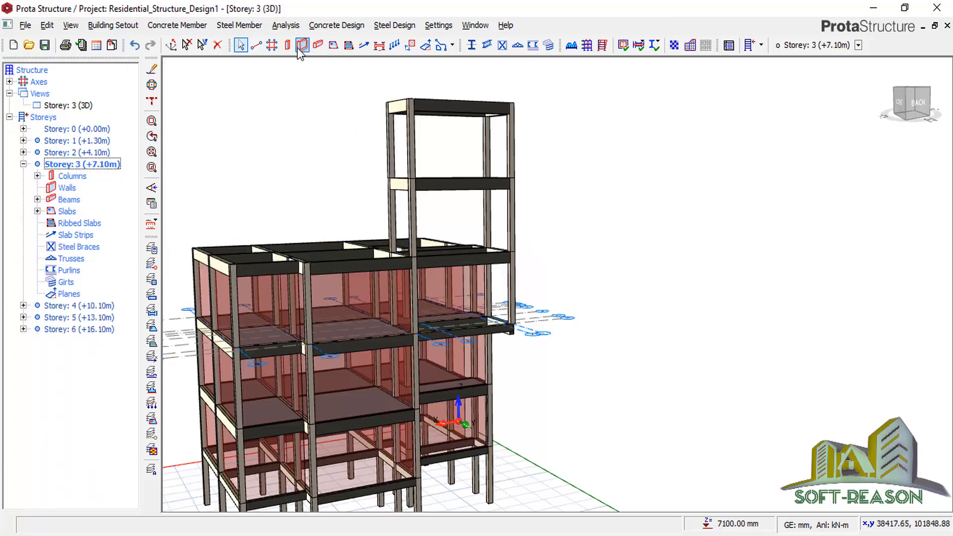
# Place column 3C18 at H/1 with a 3-storey length reaching the foundation.
pyautogui.press('c')
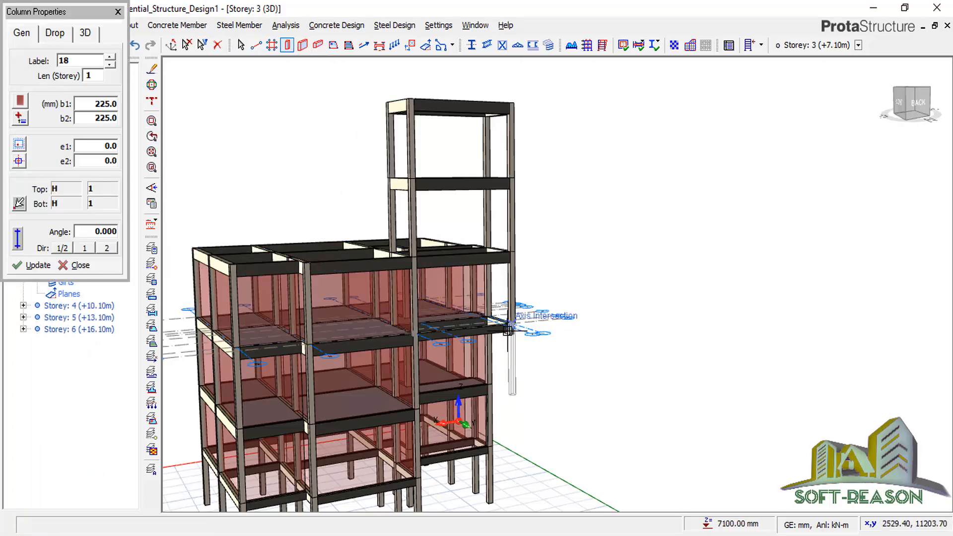
pyautogui.click(508, 330)
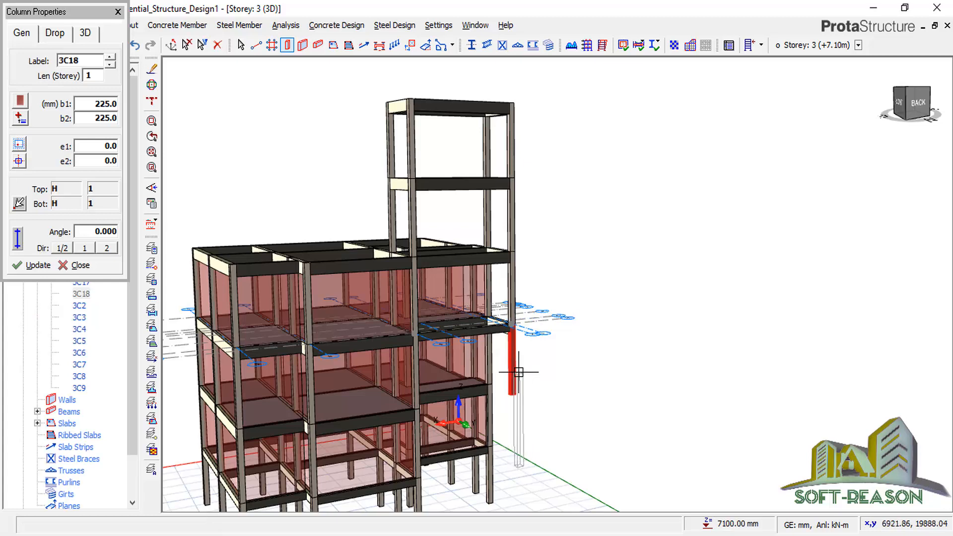
pyautogui.doubleClick(93, 76)
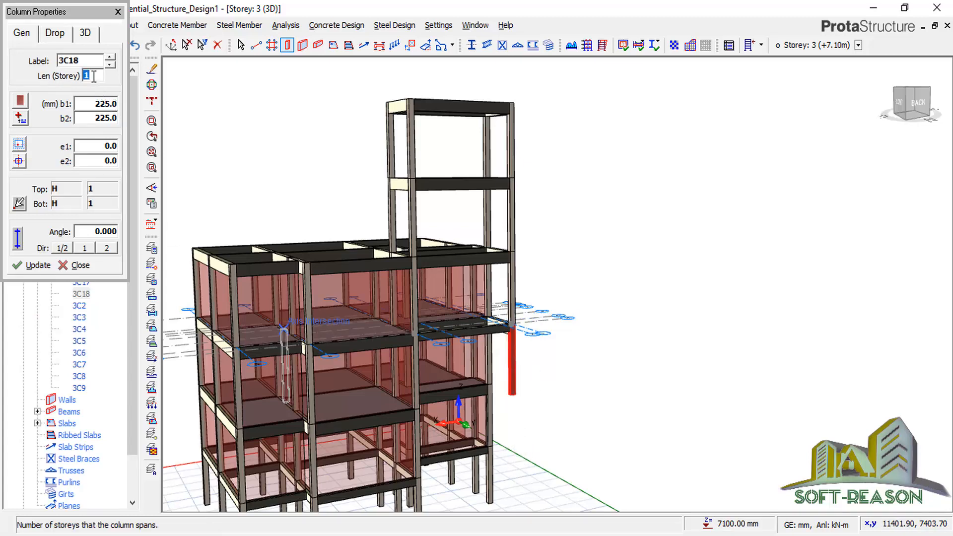
pyautogui.write('3')
pyautogui.click(31, 266)
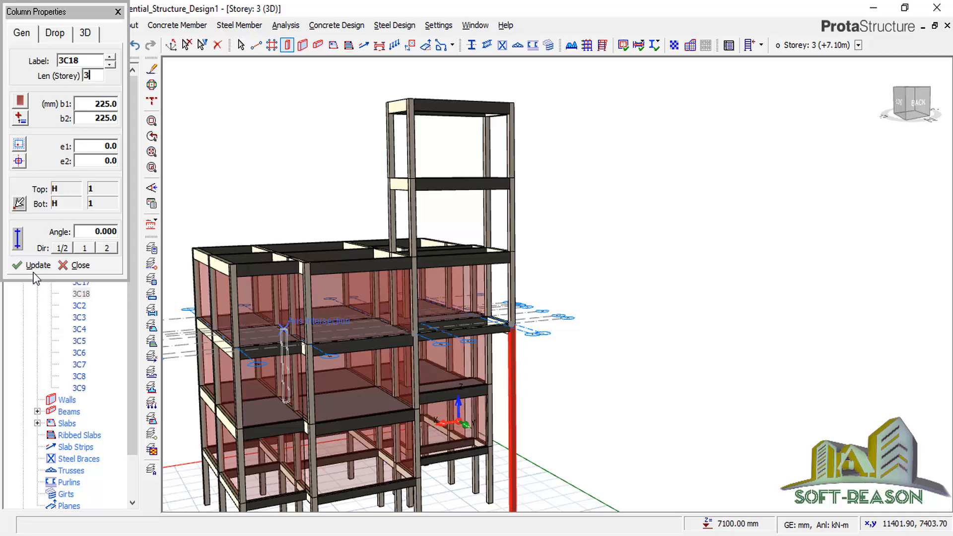
pyautogui.scroll(-1, 511, 415)
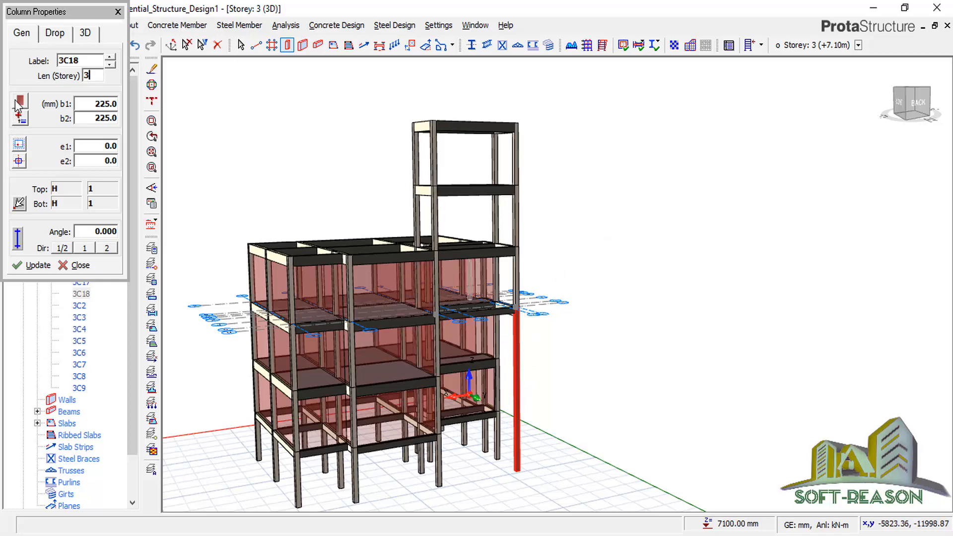
pyautogui.click(118, 12)
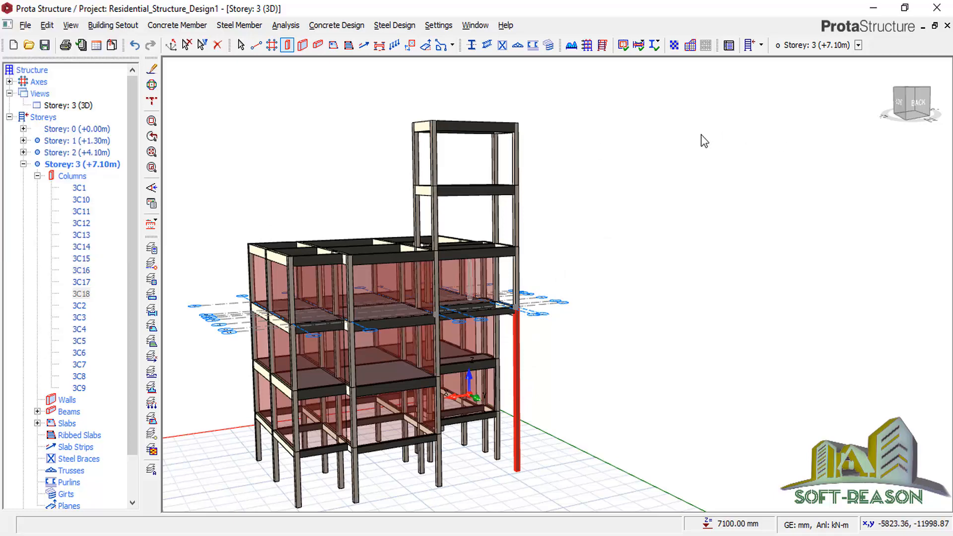
pyautogui.press('Escape')
pyautogui.moveTo(649, 291); pyautogui.dragTo(734, 272, button='middle')
pyautogui.scroll(-2, 606, 231)
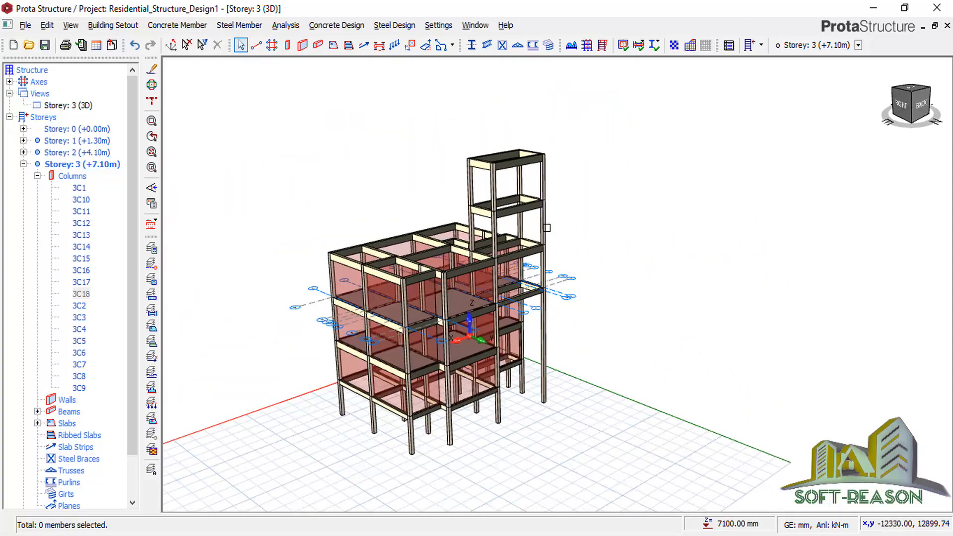
# In Edit Storey, set storey 5 and 6 heights to 2500 mm and confirm.
pyautogui.scroll(3, 600, 234)
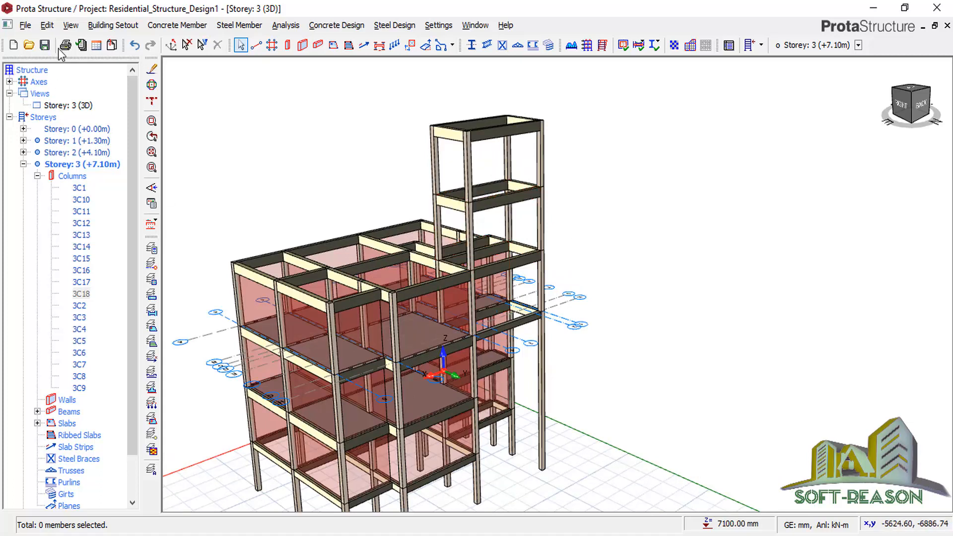
pyautogui.click(114, 25)
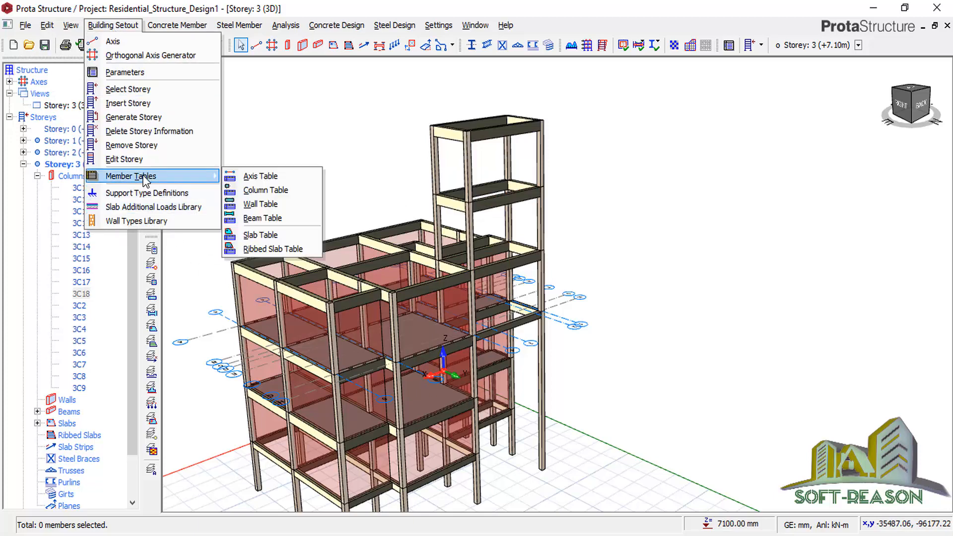
pyautogui.click(141, 159)
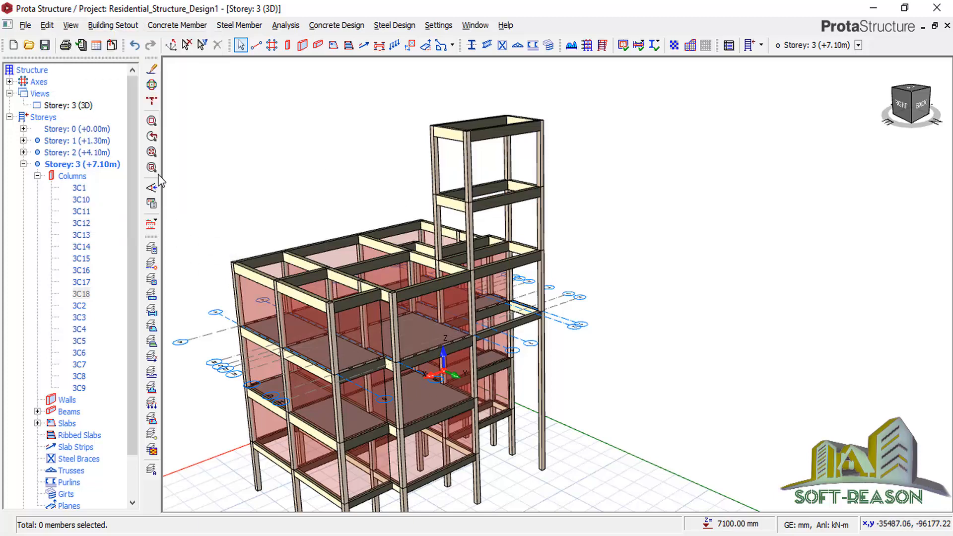
pyautogui.click(229, 220)
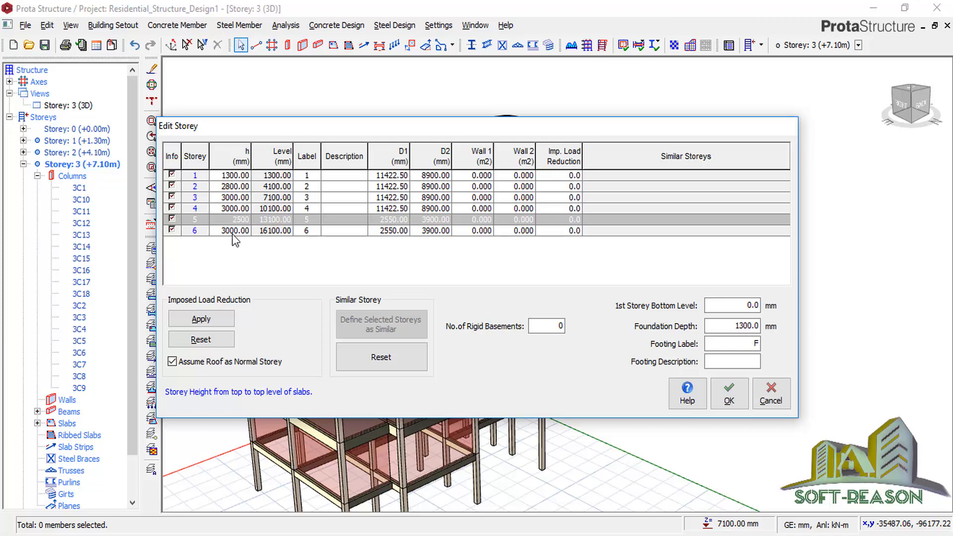
pyautogui.click(234, 231)
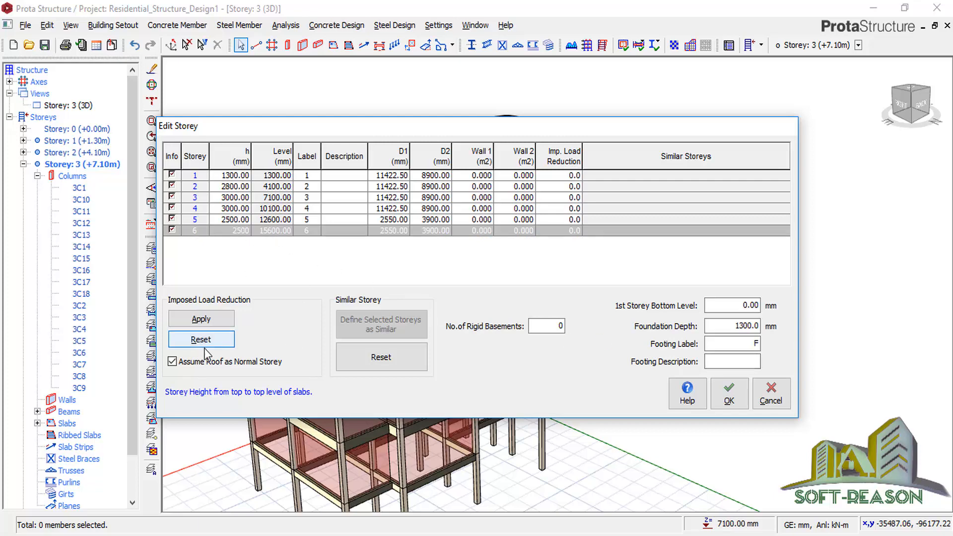
pyautogui.click(729, 397)
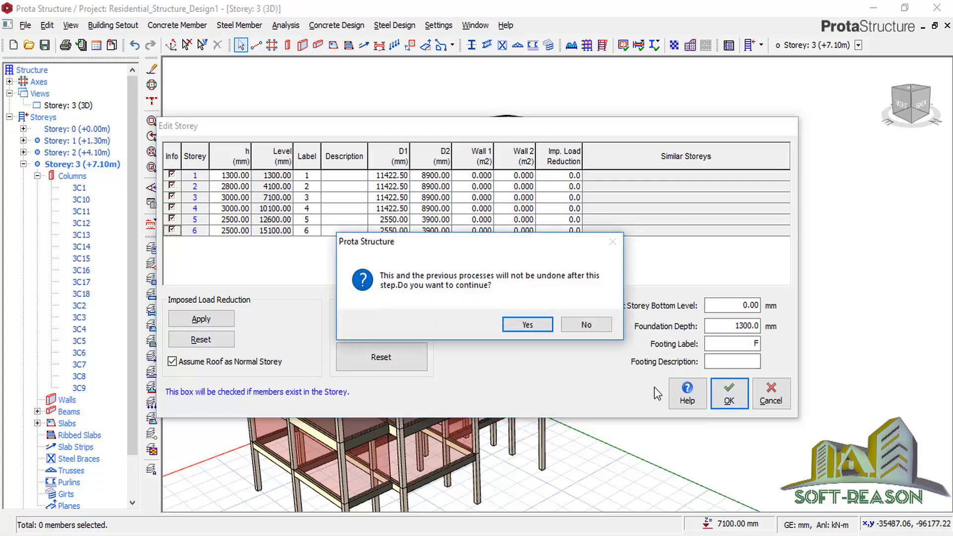
pyautogui.click(530, 325)
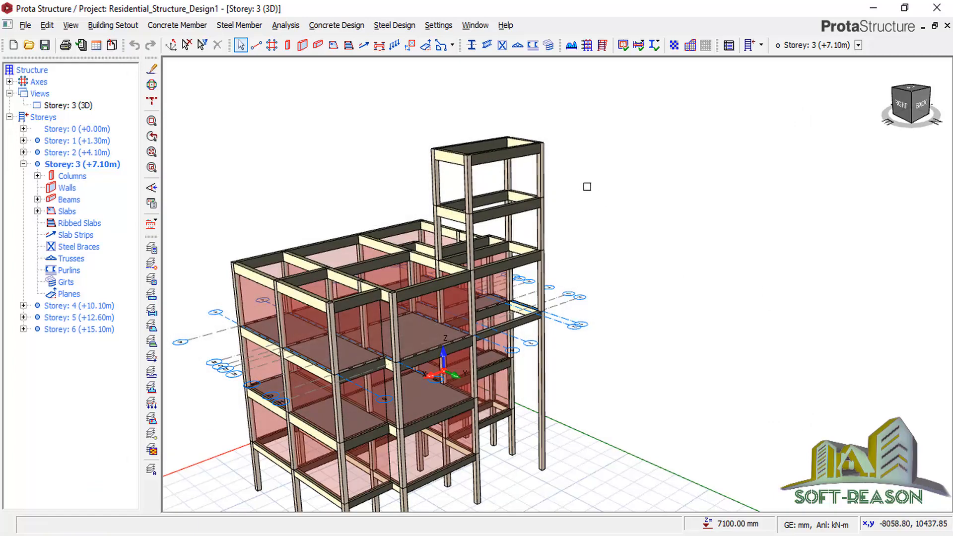
pyautogui.scroll(5, 489, 183)
pyautogui.scroll(-6, 508, 254)
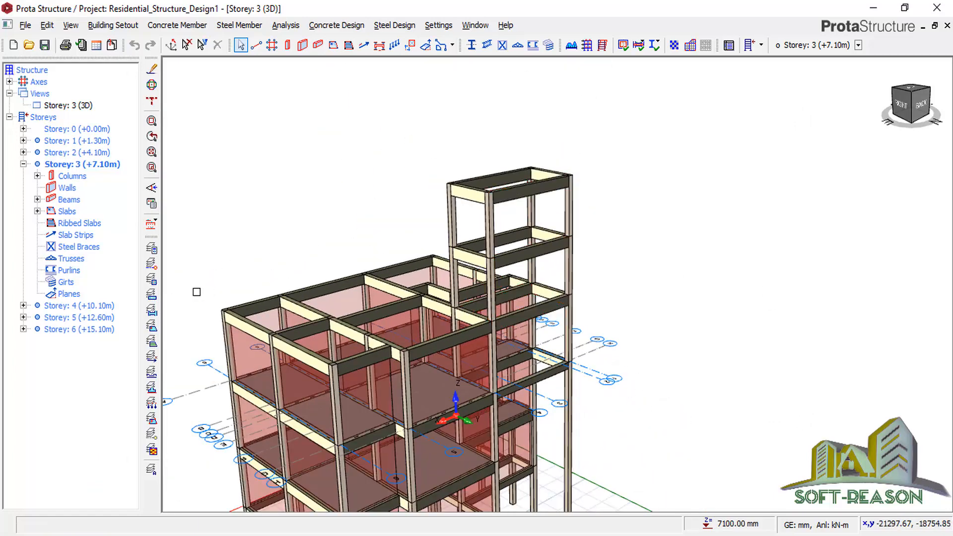
pyautogui.click(23, 320)
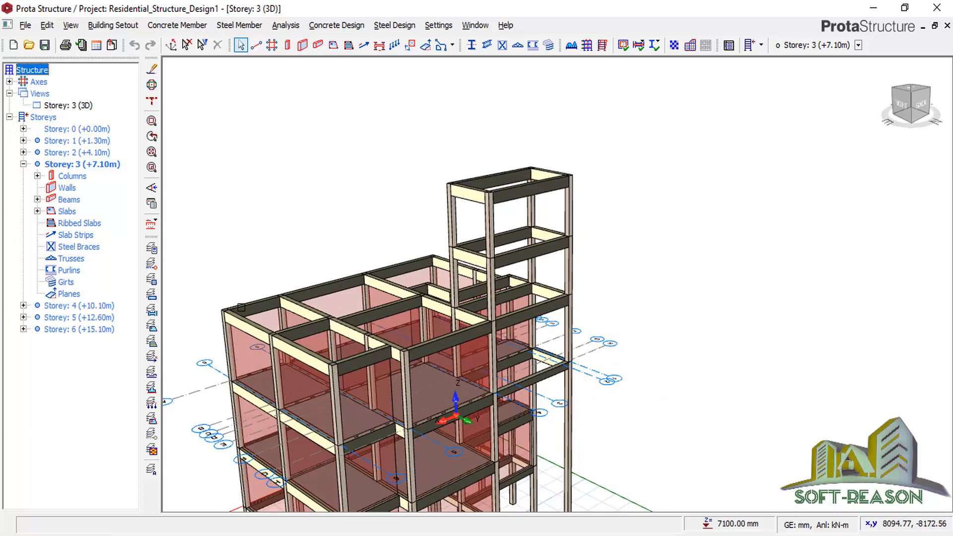
# Make storey 5 active and select beams 5B14, 5B20, 5B21 and 5B25.
pyautogui.doubleClick(74, 317)
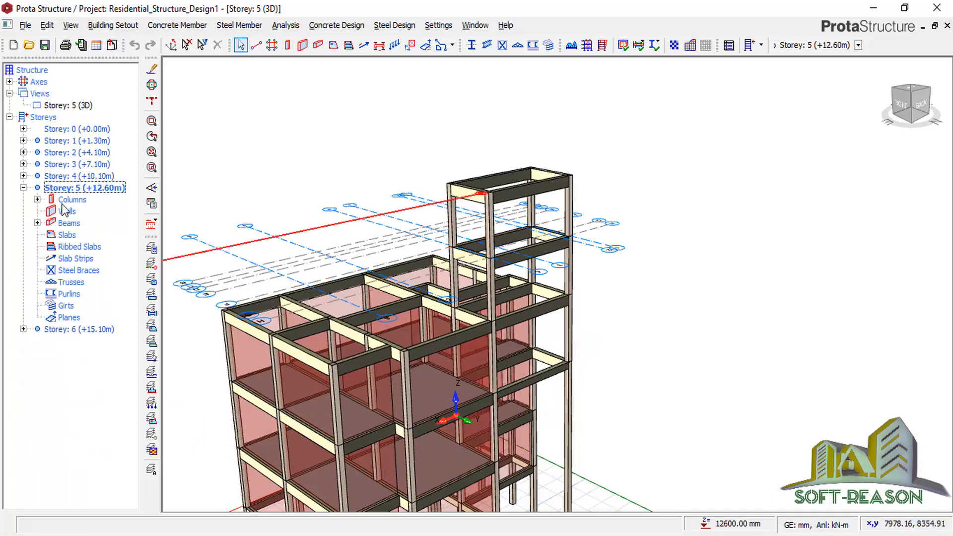
pyautogui.click(37, 223)
pyautogui.click(81, 235)
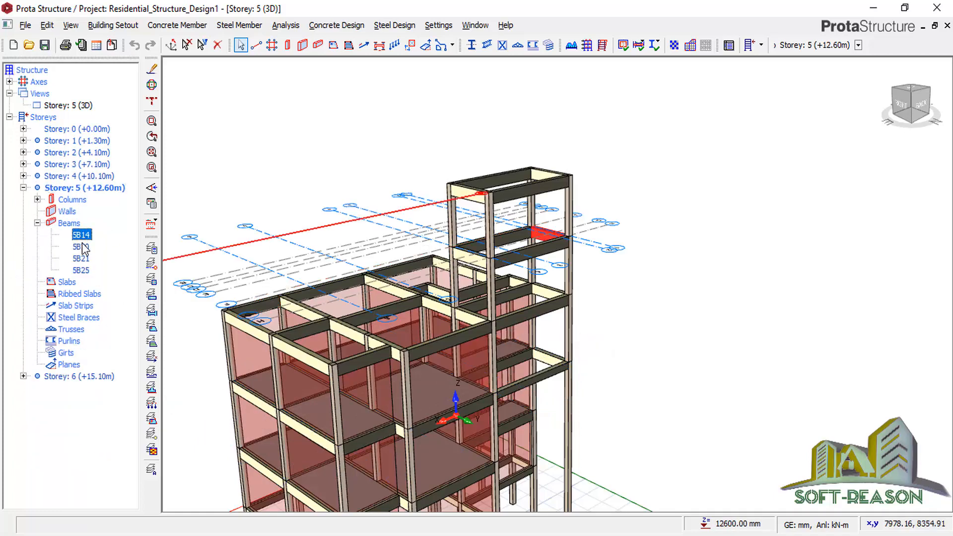
pyautogui.keyDown('shift'); pyautogui.click(83, 271); pyautogui.keyUp('shift')
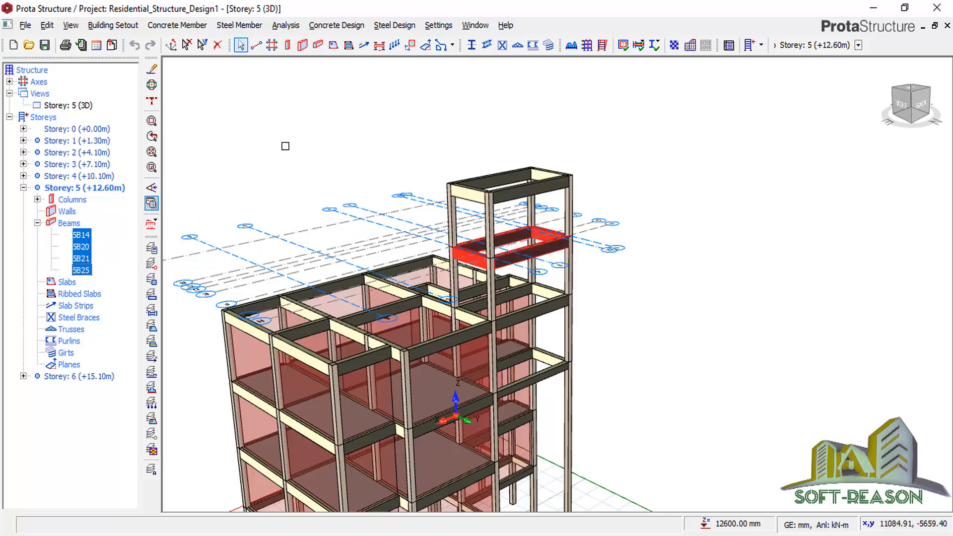
# Set h-Bot to 300 mm for the four storey 5 beams and close the summary table.
pyautogui.rightClick(346, 142)
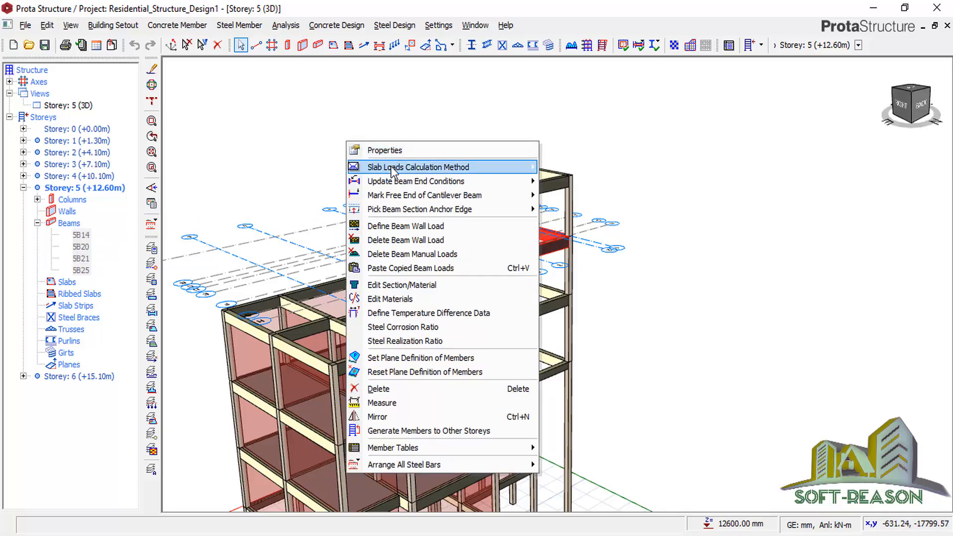
pyautogui.click(375, 150)
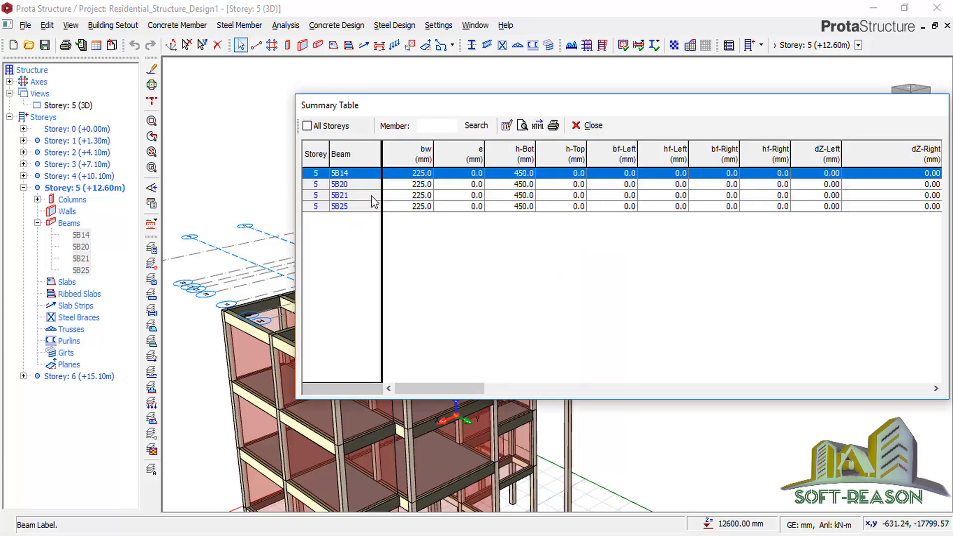
pyautogui.click(526, 157)
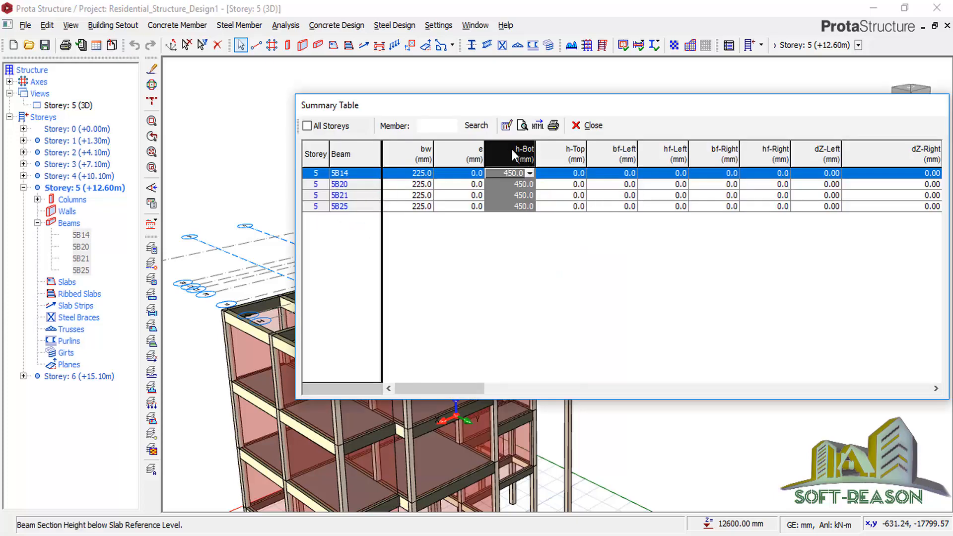
pyautogui.click(507, 126)
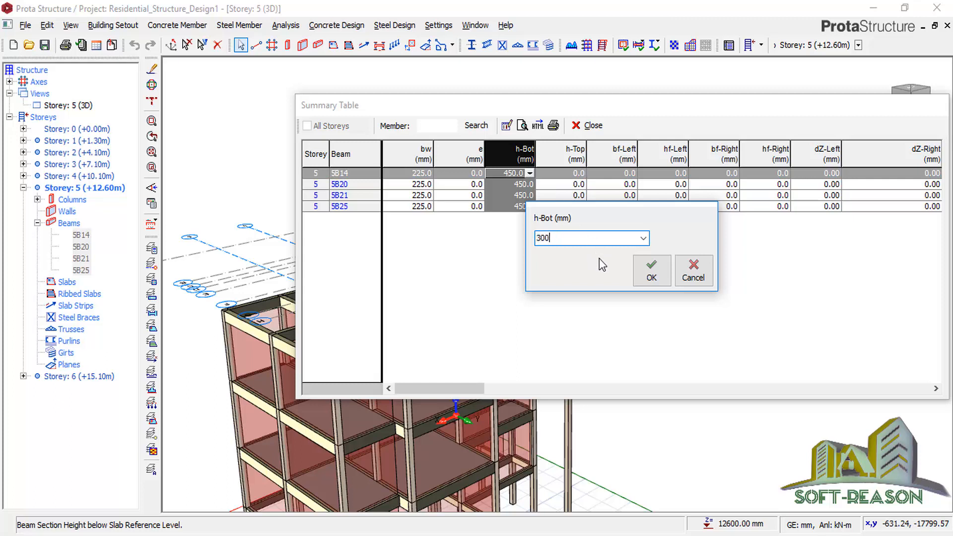
pyautogui.write('300')
pyautogui.click(651, 271)
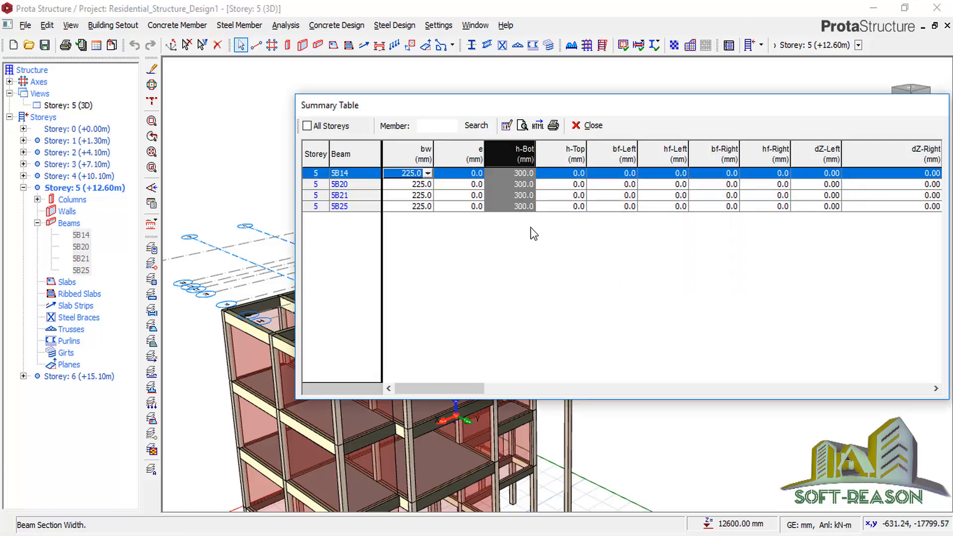
pyautogui.click(589, 125)
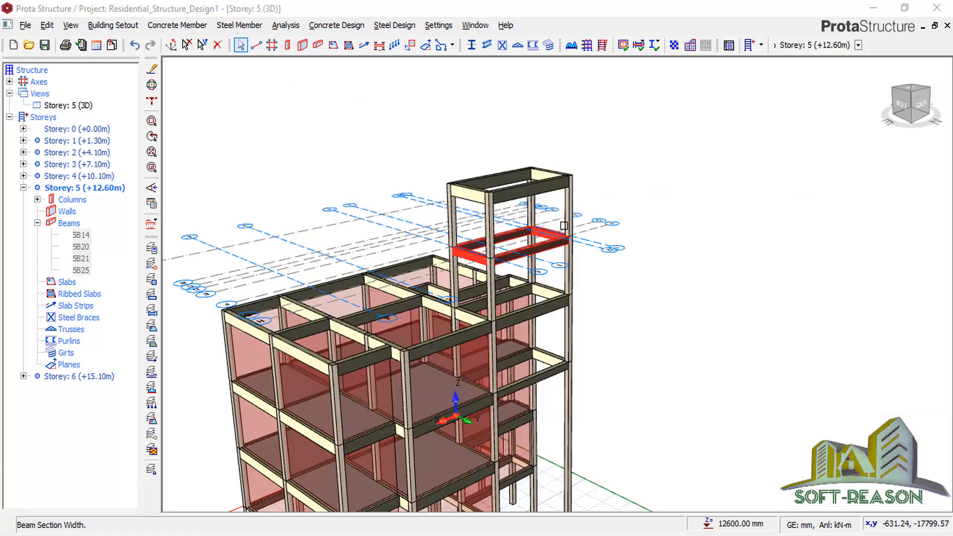
# Make storey 6 active and select beams 6B14, 6B20, 6B21 and 6B25.
pyautogui.click(73, 377)
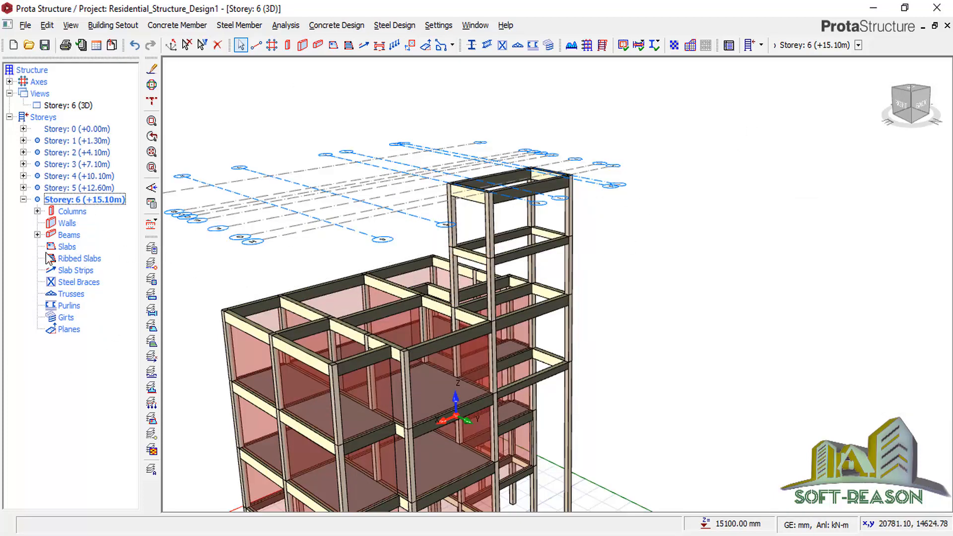
pyautogui.click(37, 235)
pyautogui.click(82, 248)
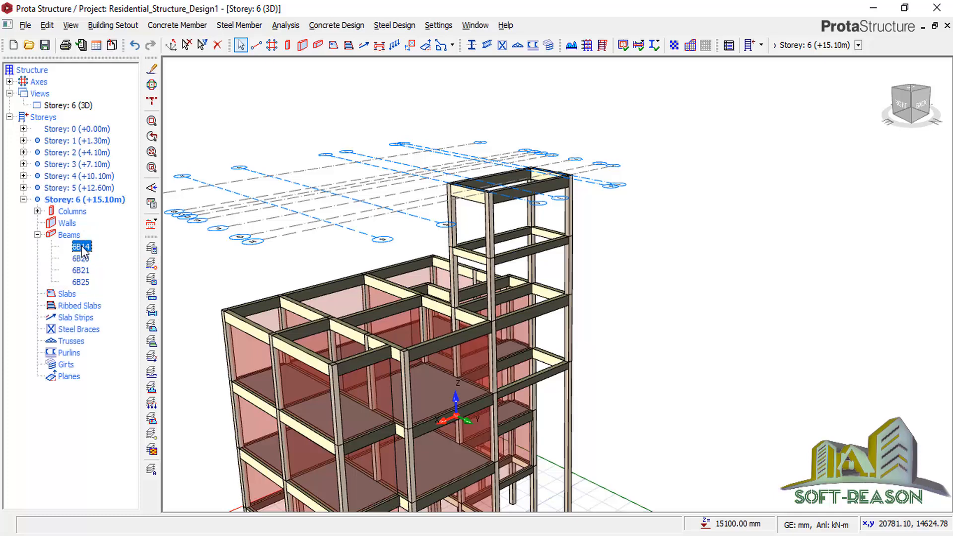
pyautogui.keyDown('shift'); pyautogui.click(85, 279); pyautogui.keyUp('shift')
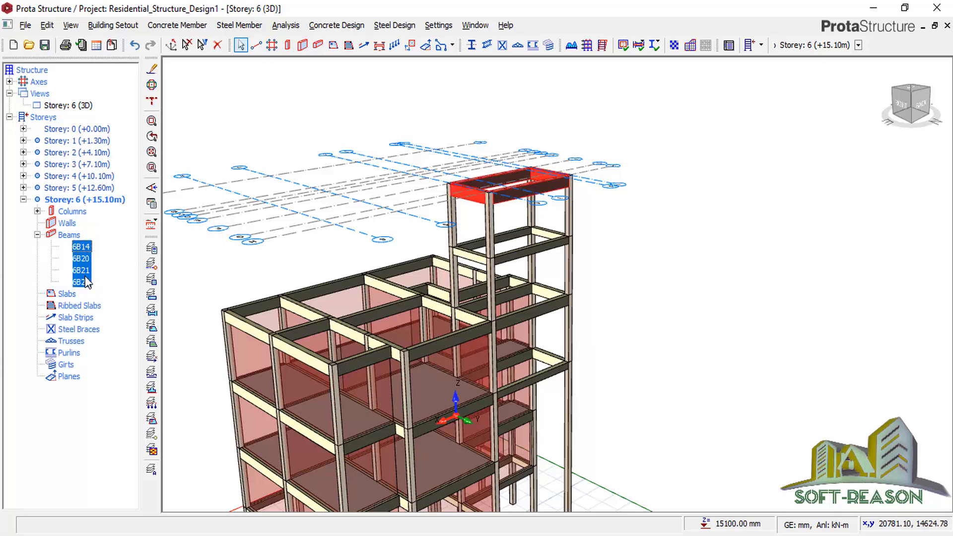
# Change h-Bot from 450 to 300 mm for the four storey 6 beams and close the table.
pyautogui.rightClick(730, 116)
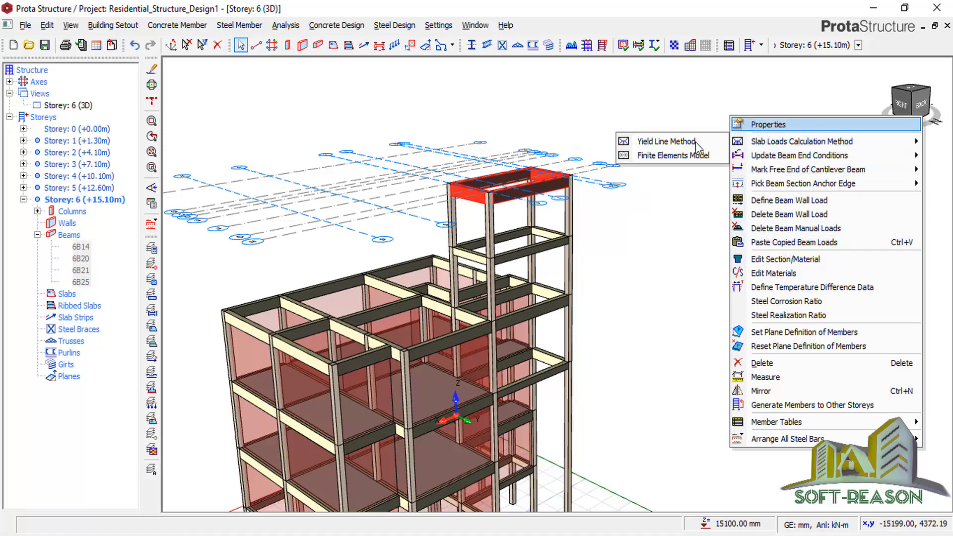
pyautogui.click(762, 125)
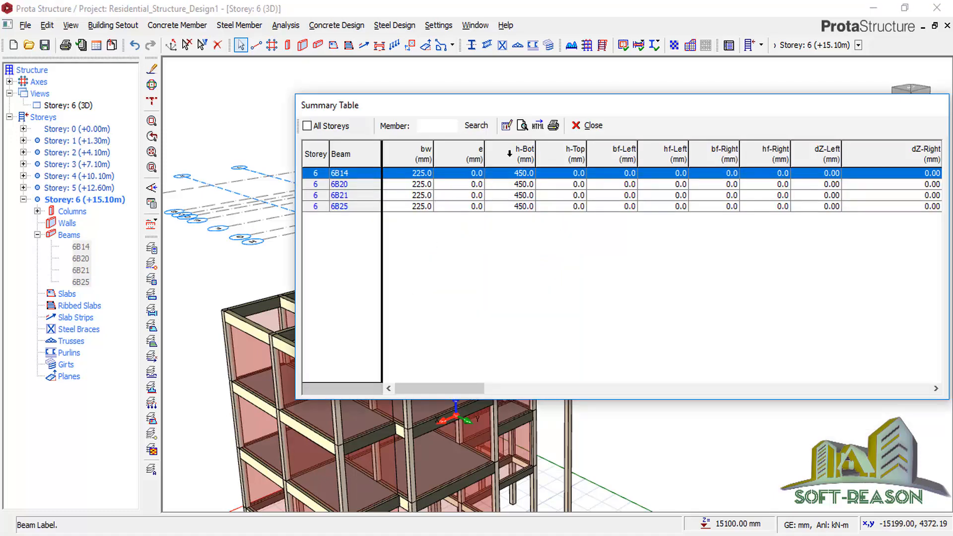
pyautogui.click(514, 150)
pyautogui.click(530, 173)
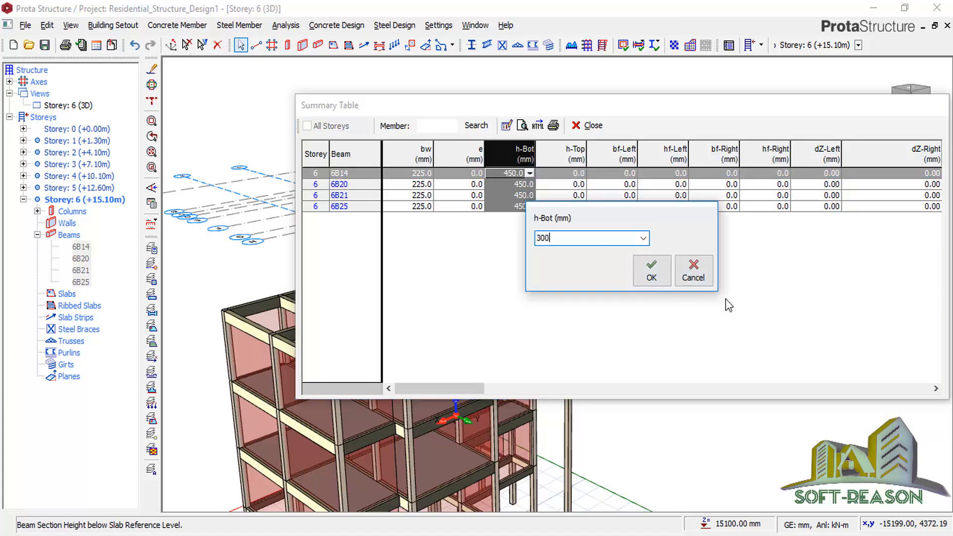
pyautogui.click(658, 275)
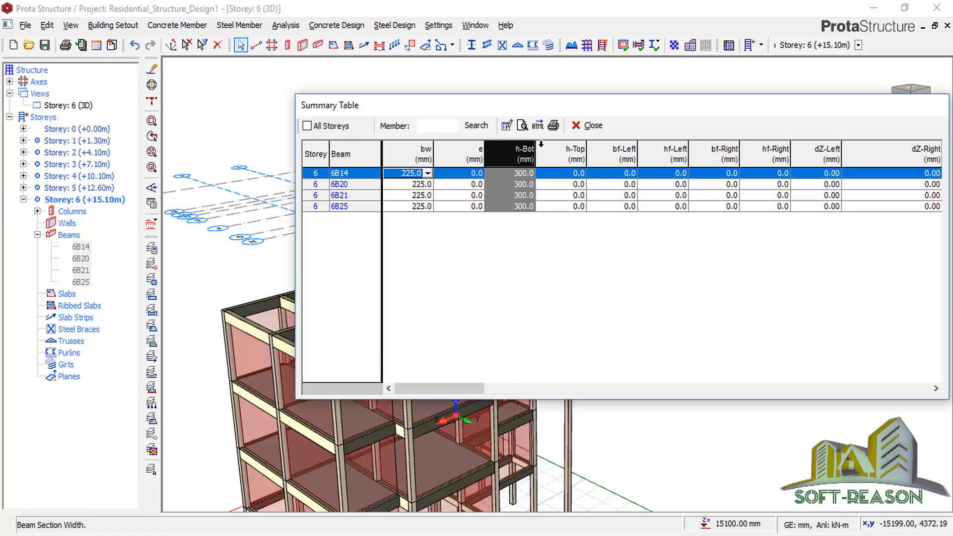
pyautogui.click(589, 125)
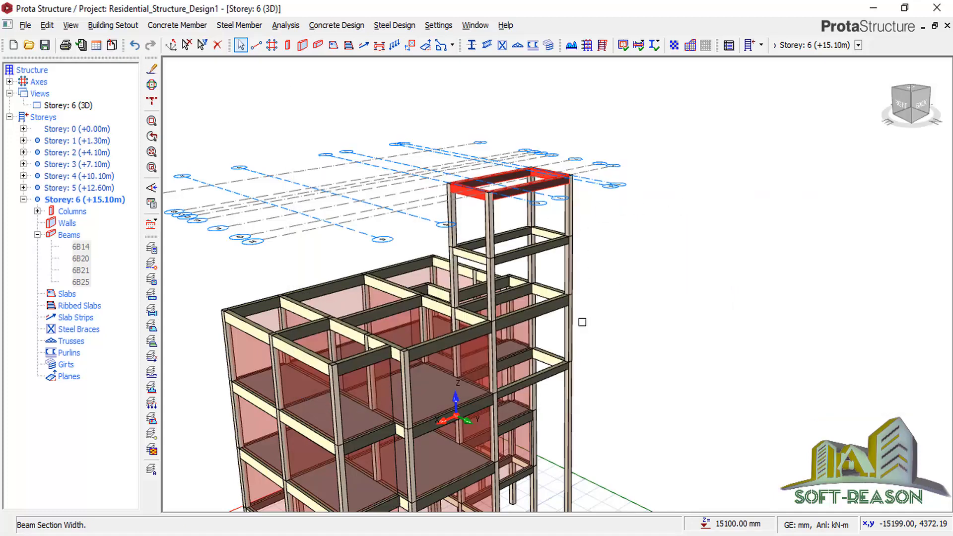
# Clear the beam selection in the 3D model.
pyautogui.scroll(2, 523, 256)
pyautogui.scroll(3, 570, 263)
pyautogui.scroll(-5, 611, 278)
pyautogui.click(634, 294)
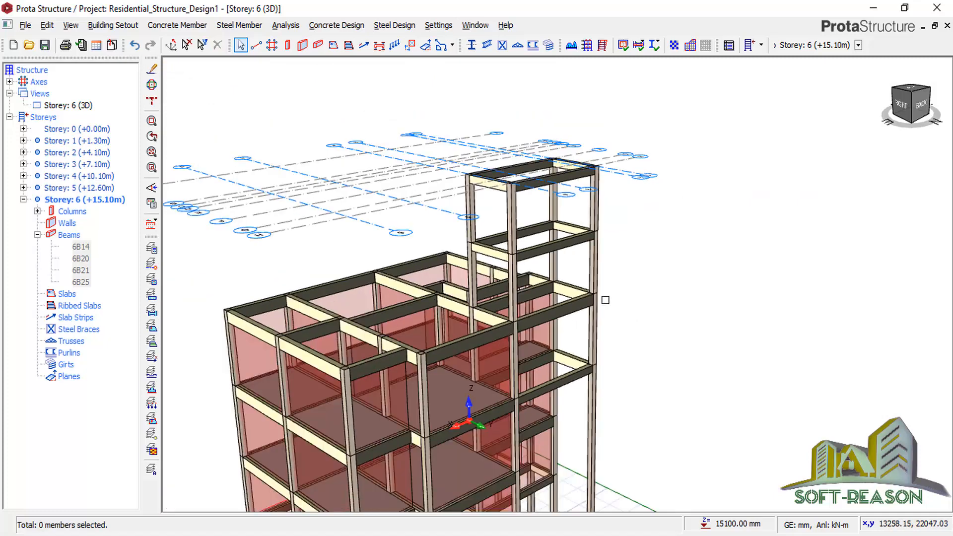
pyautogui.scroll(1, 582, 261)
pyautogui.scroll(1, 602, 292)
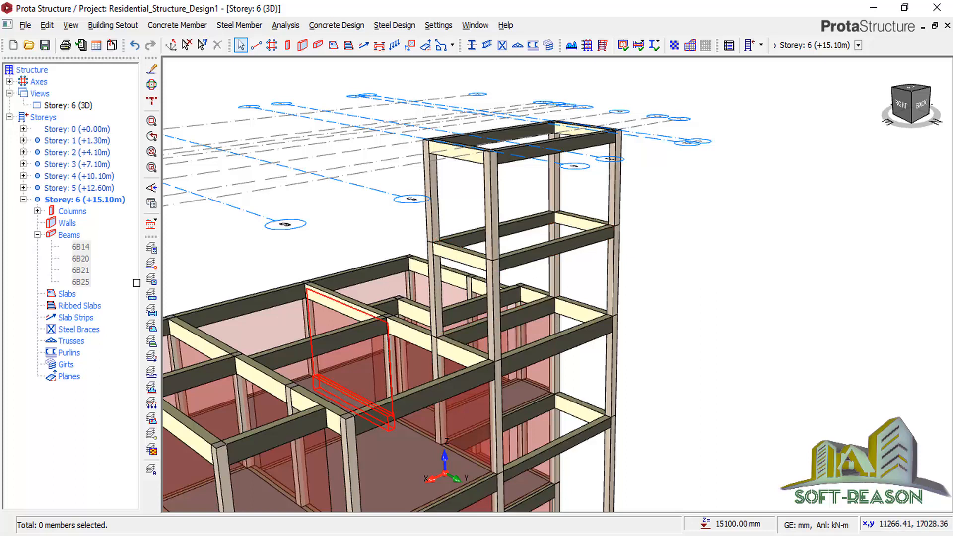
# Make storey 4 active and display it as a plan view.
pyautogui.doubleClick(79, 177)
pyautogui.click(77, 105)
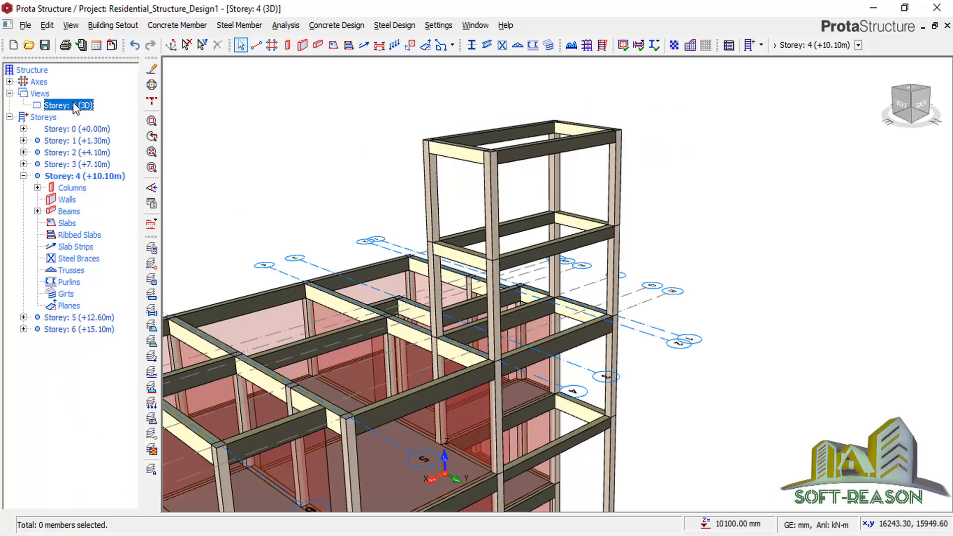
pyautogui.rightClick(78, 105)
pyautogui.click(98, 114)
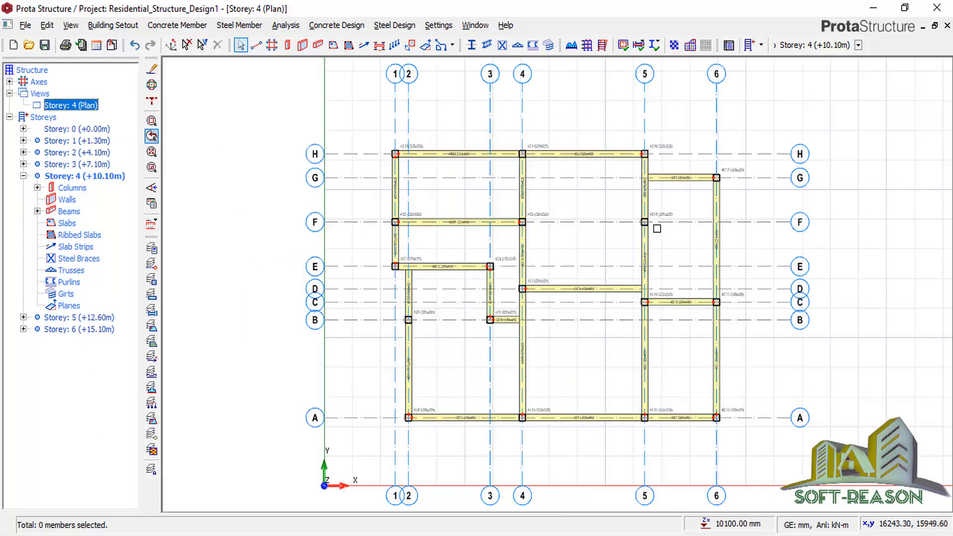
pyautogui.scroll(3, 361, 148)
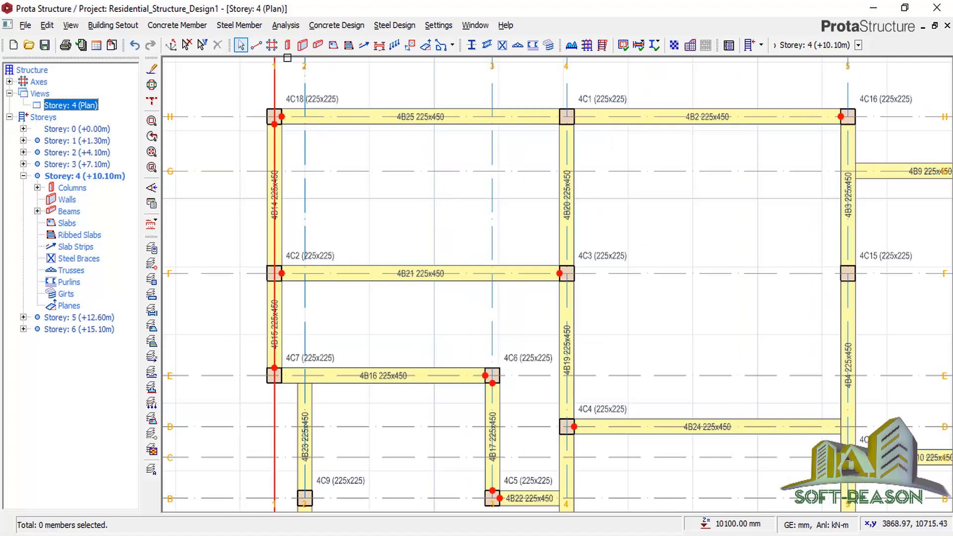
# Place 150 mm slab 4S1 in the beam-bounded bay between grids F–H and 1–4.
pyautogui.click(333, 45)
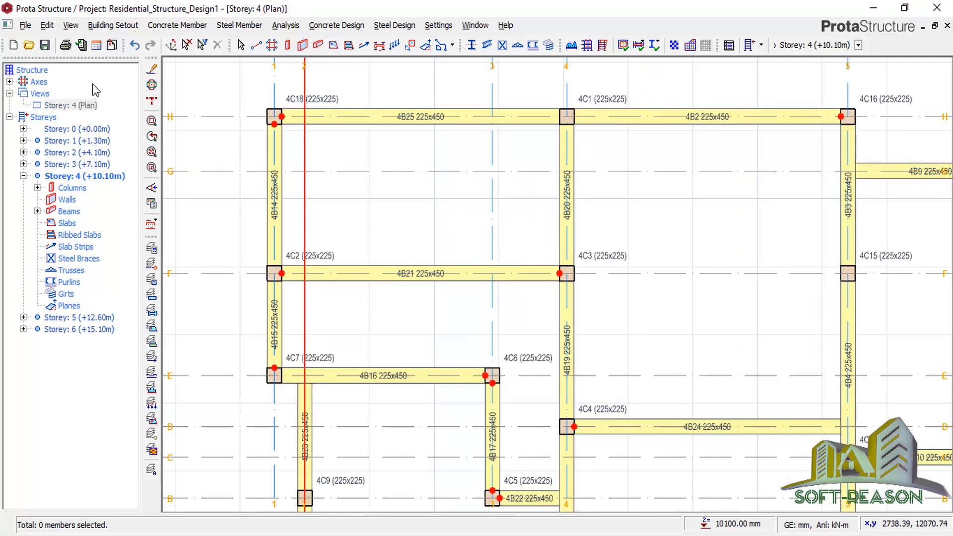
pyautogui.click(383, 192)
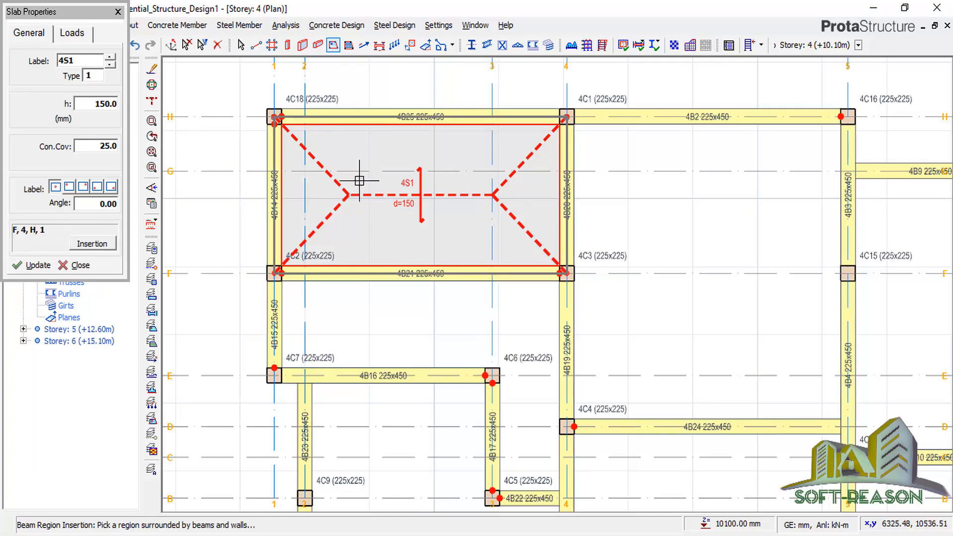
pyautogui.press('Escape')
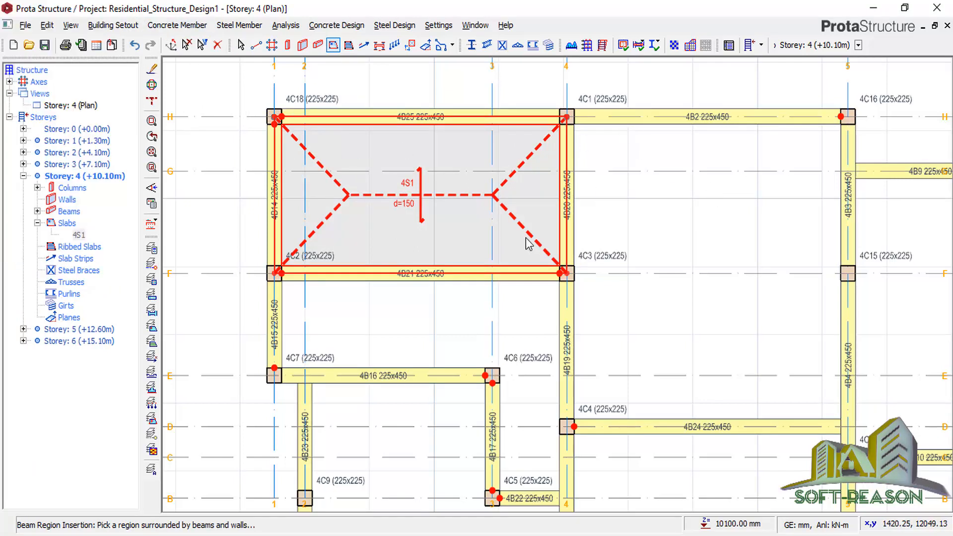
pyautogui.press('Escape')
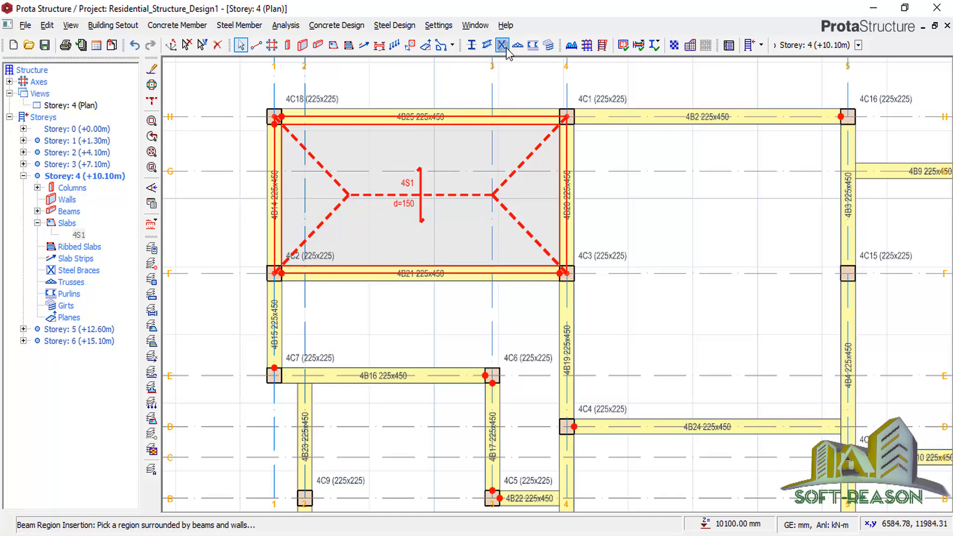
# Draw a 2051.90 × 2203.70 mm opening in slab 4S1 from column 4C1 to grid intersection 3/F.
pyautogui.click(410, 45)
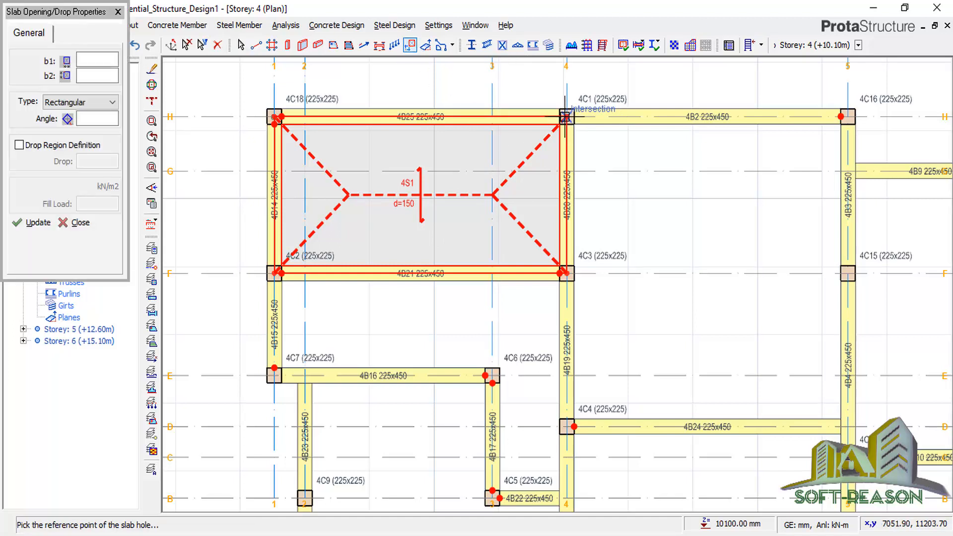
pyautogui.click(565, 117)
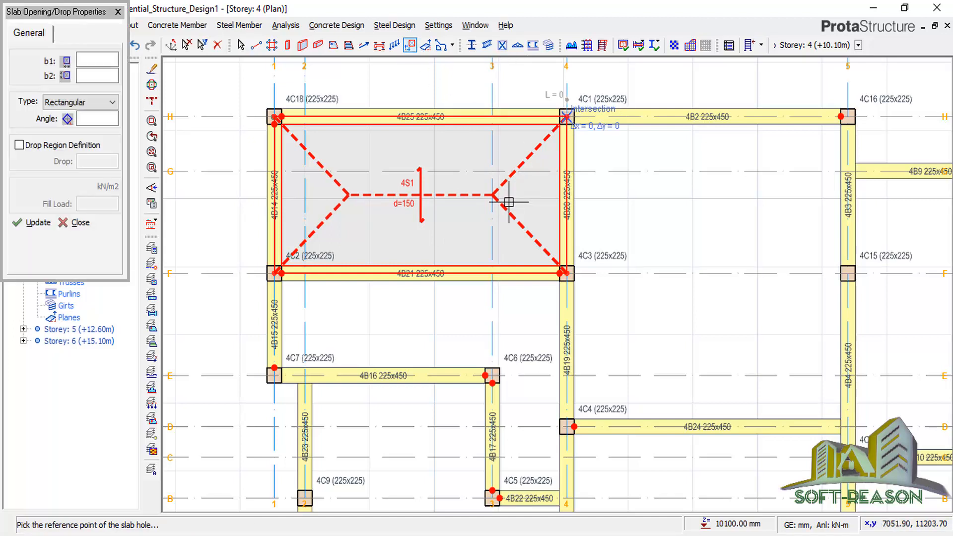
pyautogui.click(433, 263)
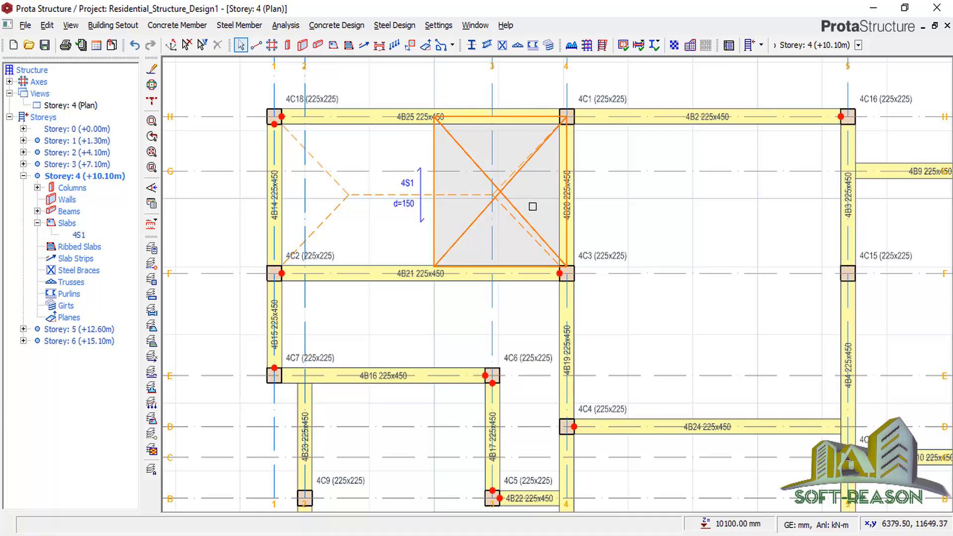
pyautogui.scroll(2, 529, 174)
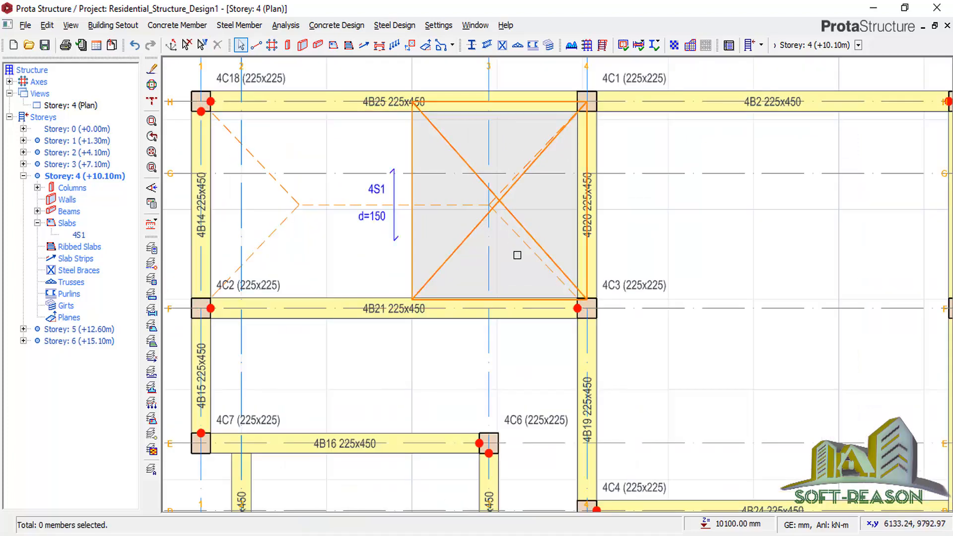
pyautogui.scroll(-3, 443, 214)
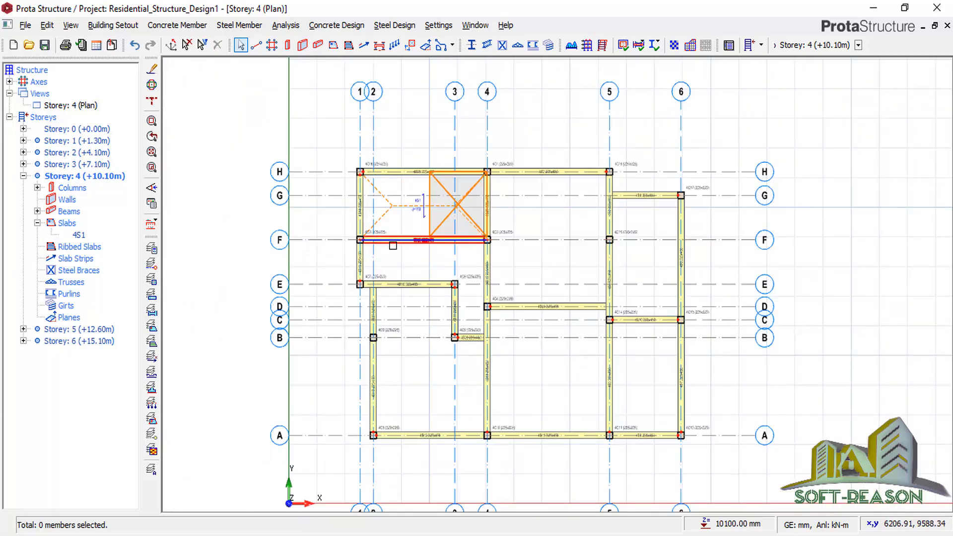
pyautogui.scroll(1, 415, 229)
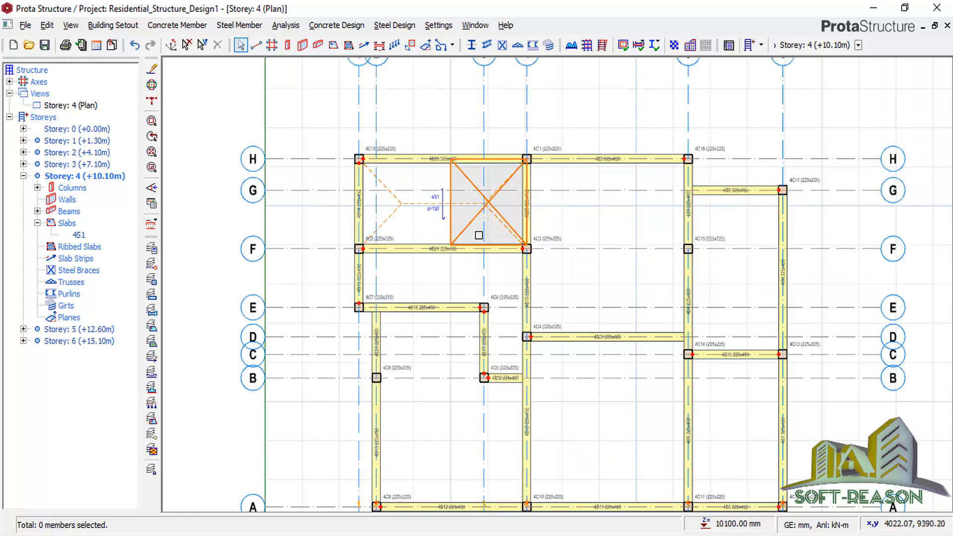
pyautogui.scroll(-1, 403, 206)
pyautogui.scroll(-1, 402, 198)
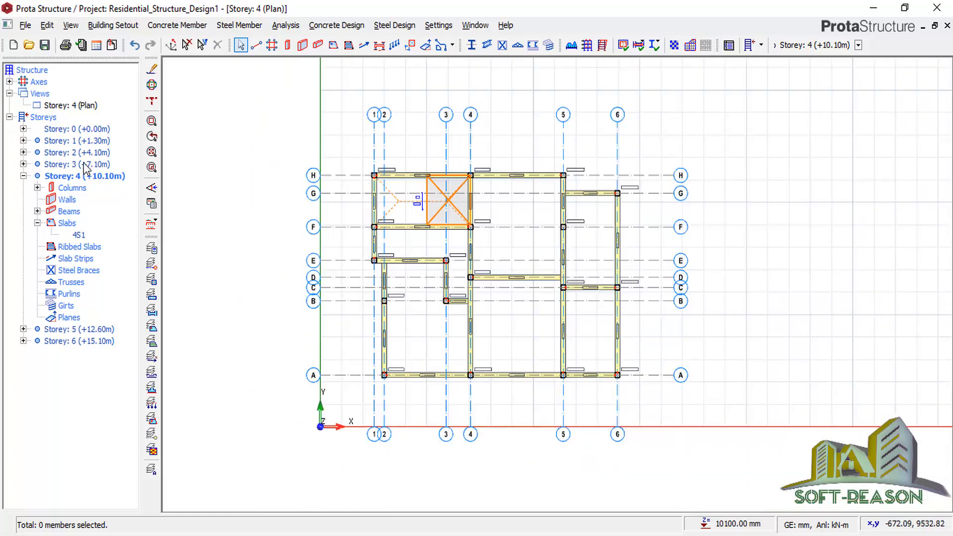
# Display storey 4 as a 3D view to inspect slab 4S1 and its opening.
pyautogui.rightClick(75, 111)
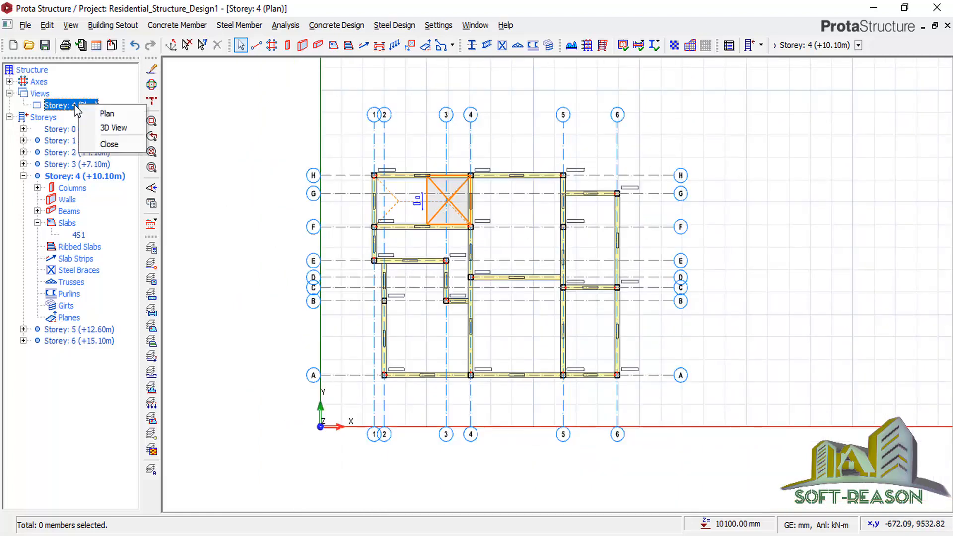
pyautogui.click(110, 135)
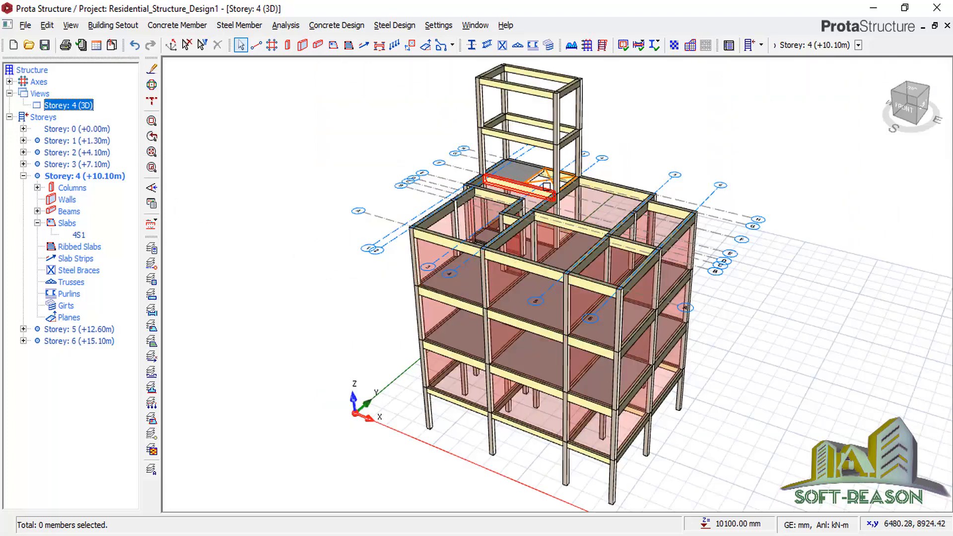
pyautogui.scroll(2, 546, 180)
pyautogui.scroll(-2, 721, 325)
pyautogui.scroll(3, 556, 293)
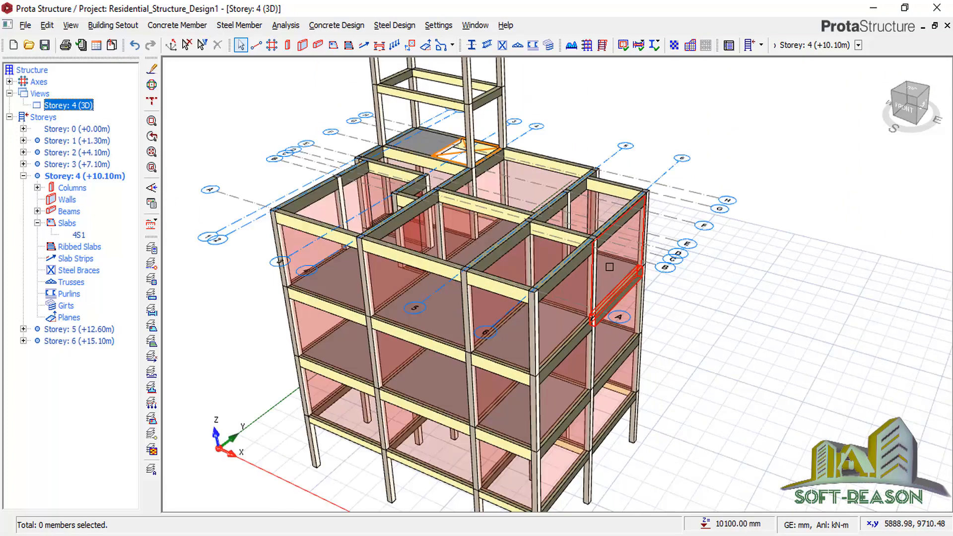
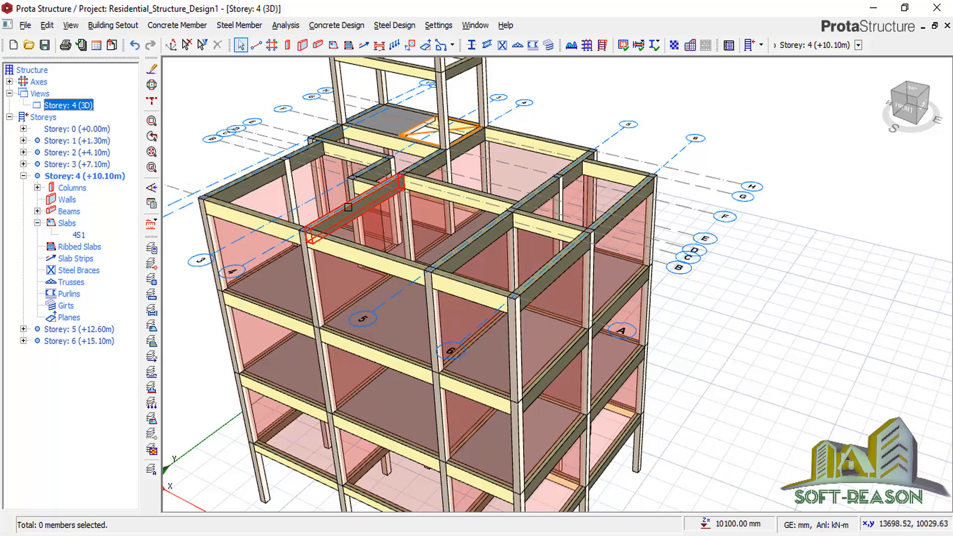
# Collapse the Storey: 4 (+10.10m) node in the structure tree and bring up its view options.
pyautogui.doubleClick(77, 178)
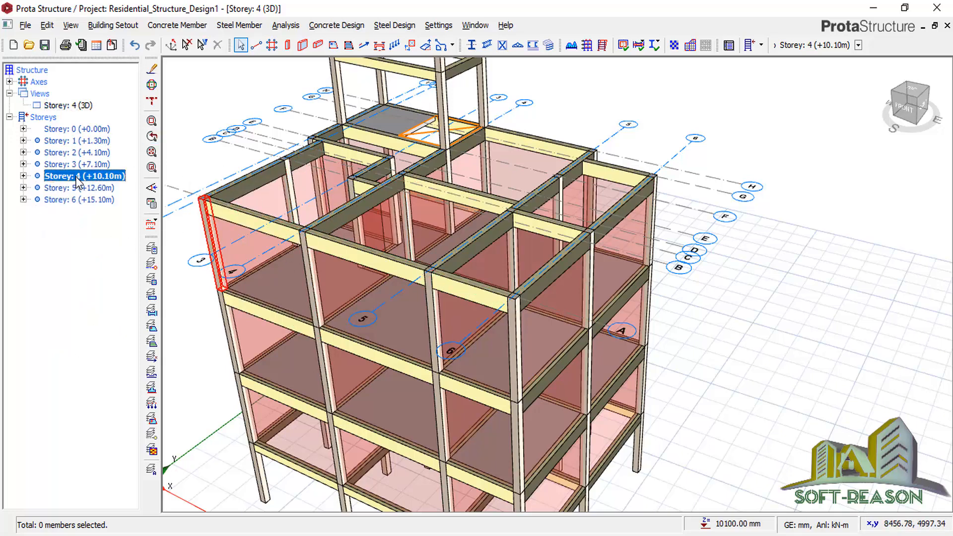
pyautogui.rightClick(84, 114)
# Show the Storey 4 plan and set the slab to 100 mm thick, type 12, 600 mm cantilever.
pyautogui.click(107, 119)
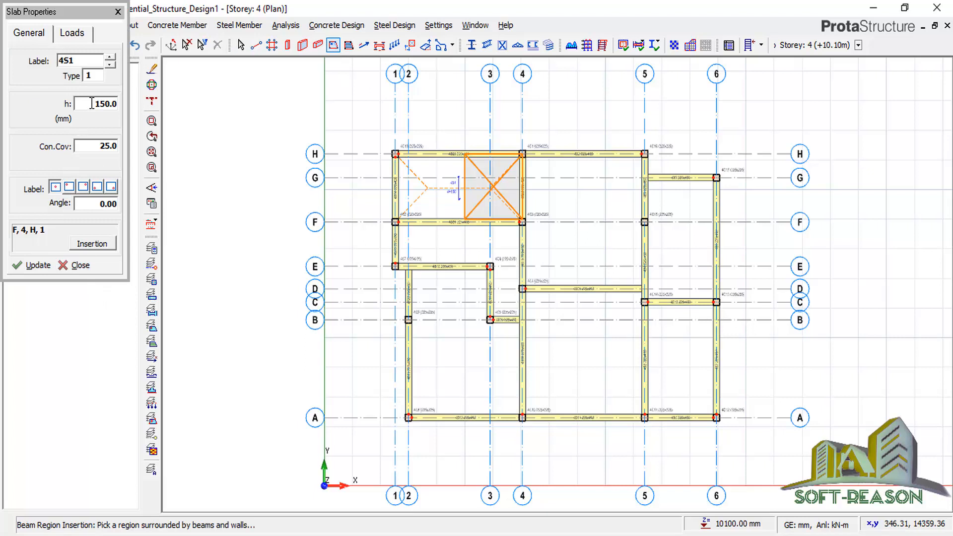
pyautogui.doubleClick(92, 103)
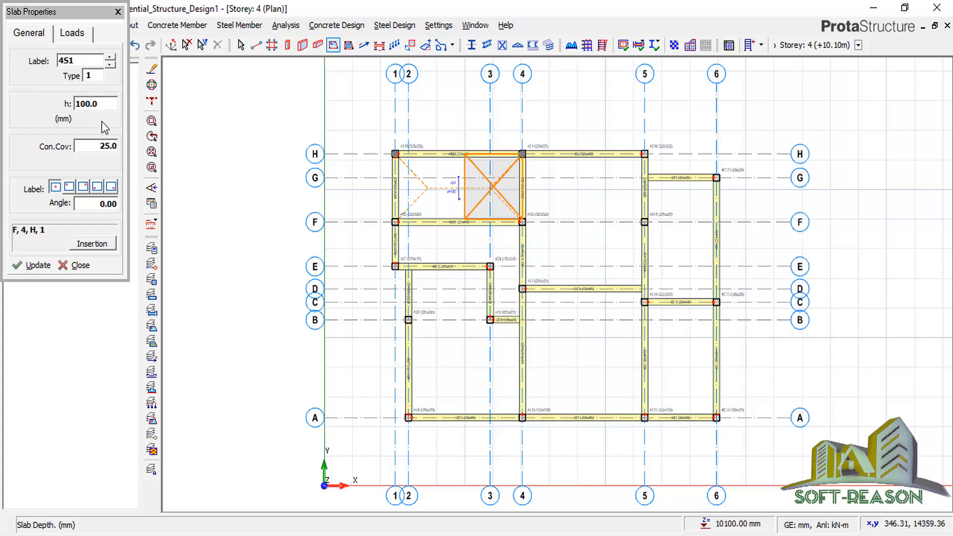
pyautogui.click(97, 78)
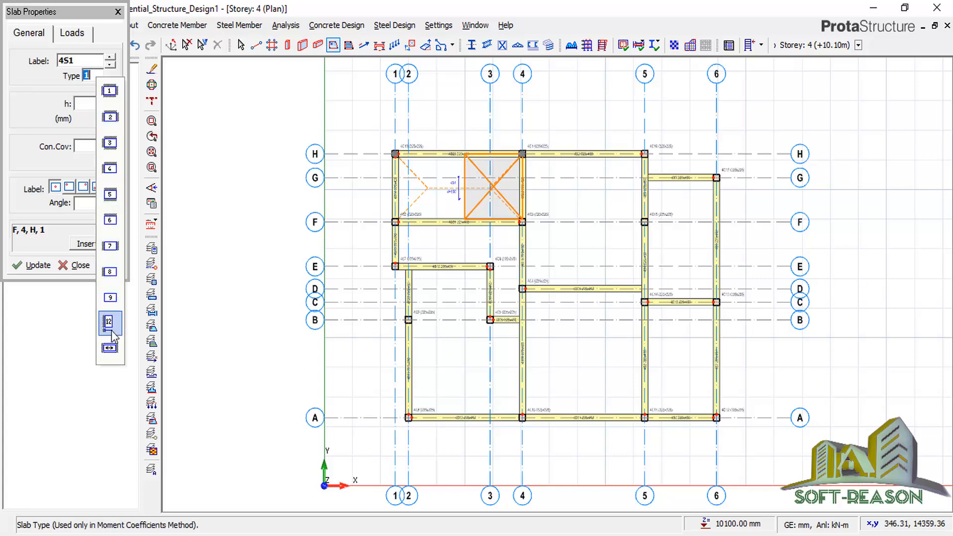
pyautogui.click(110, 328)
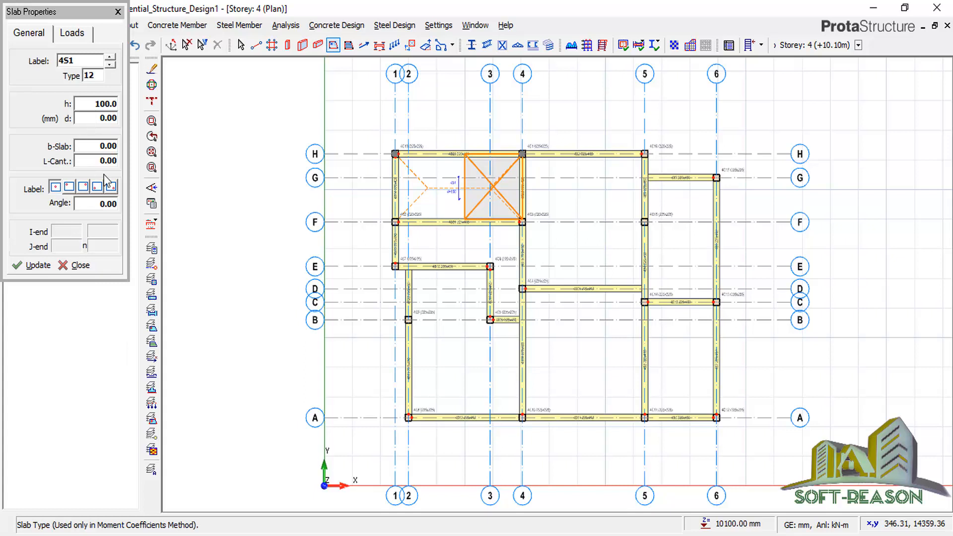
pyautogui.click(104, 161)
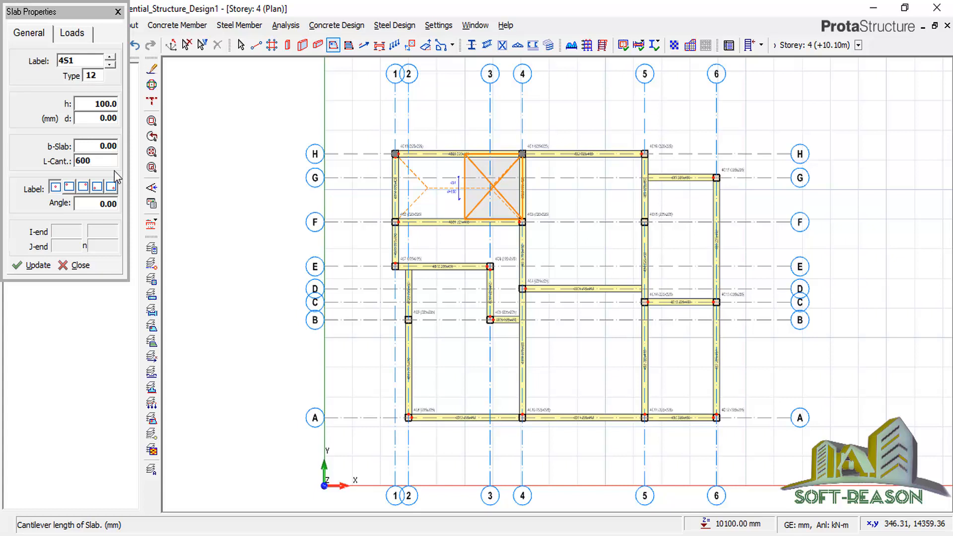
# Give the cantilever slab a 10 kN/m parapet load and start its first strip at A-6.
pyautogui.click(75, 38)
pyautogui.click(85, 162)
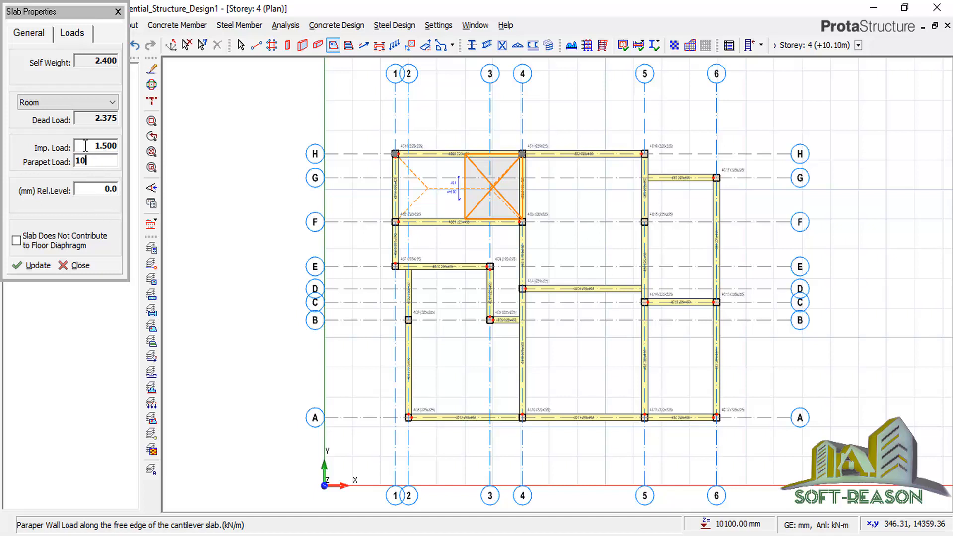
pyautogui.doubleClick(105, 119)
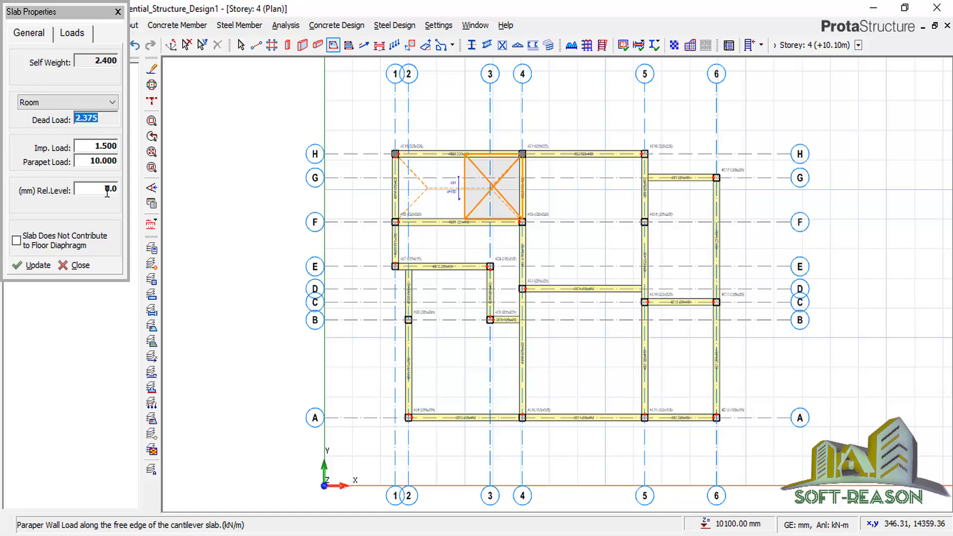
pyautogui.click(717, 417)
# Place cantilever strips outside the building along axes 6, G, H and 1.
pyautogui.click(716, 179)
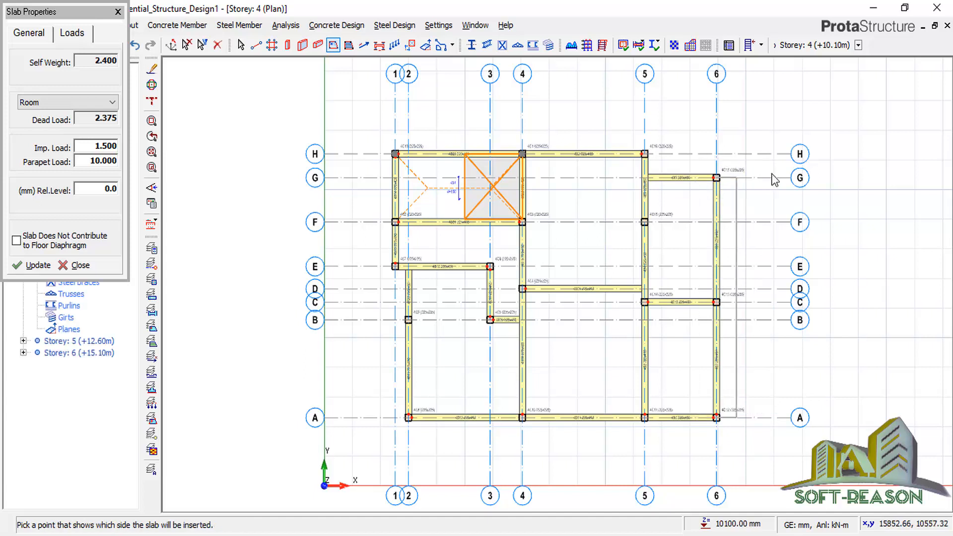
pyautogui.click(723, 178)
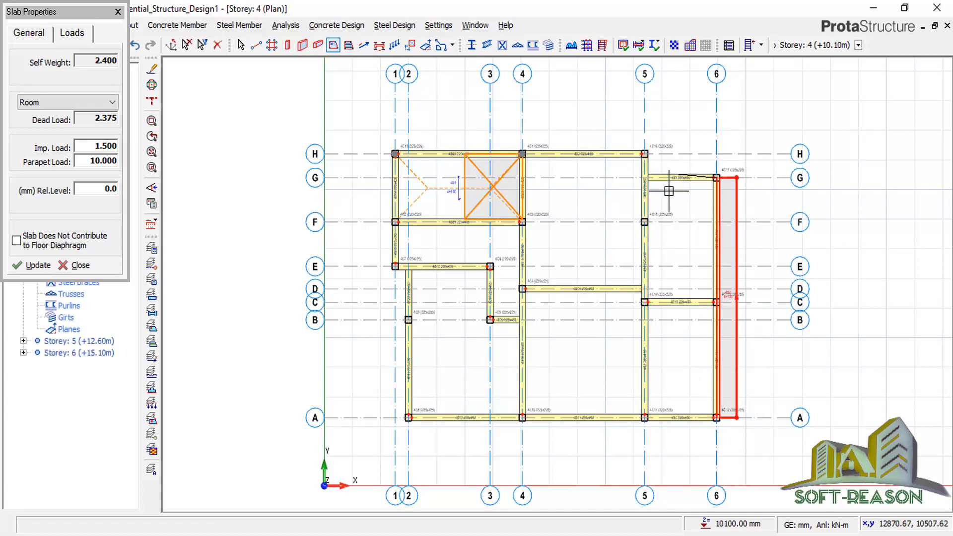
pyautogui.click(645, 178)
pyautogui.click(674, 146)
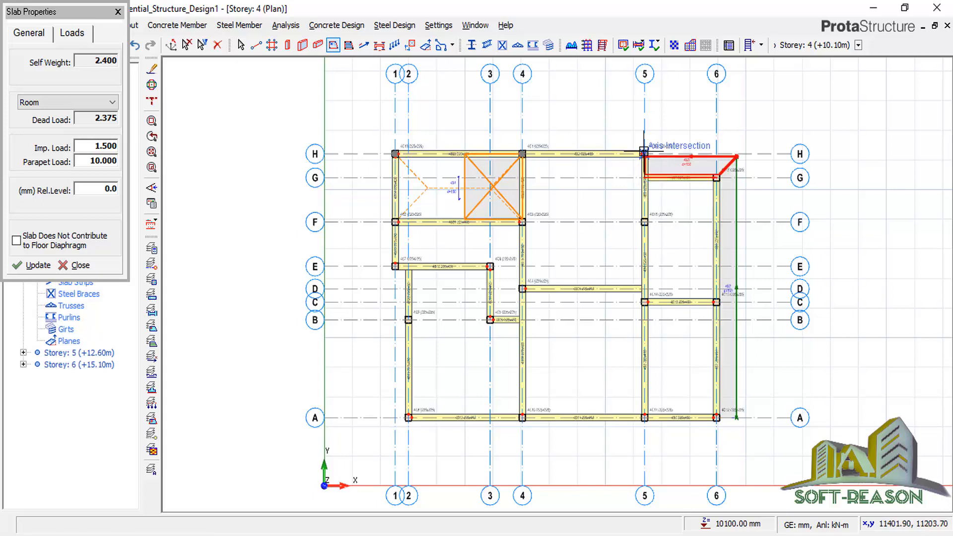
pyautogui.click(699, 148)
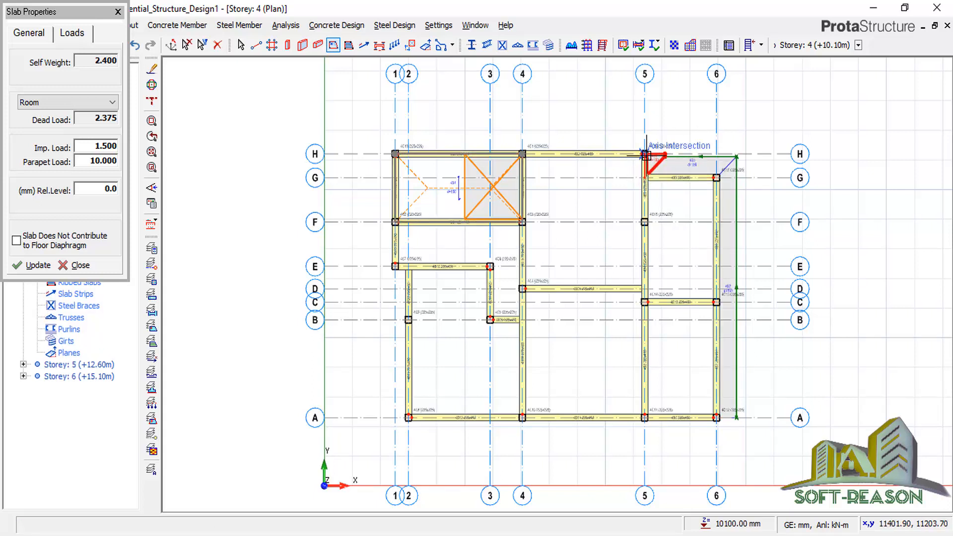
pyautogui.click(396, 154)
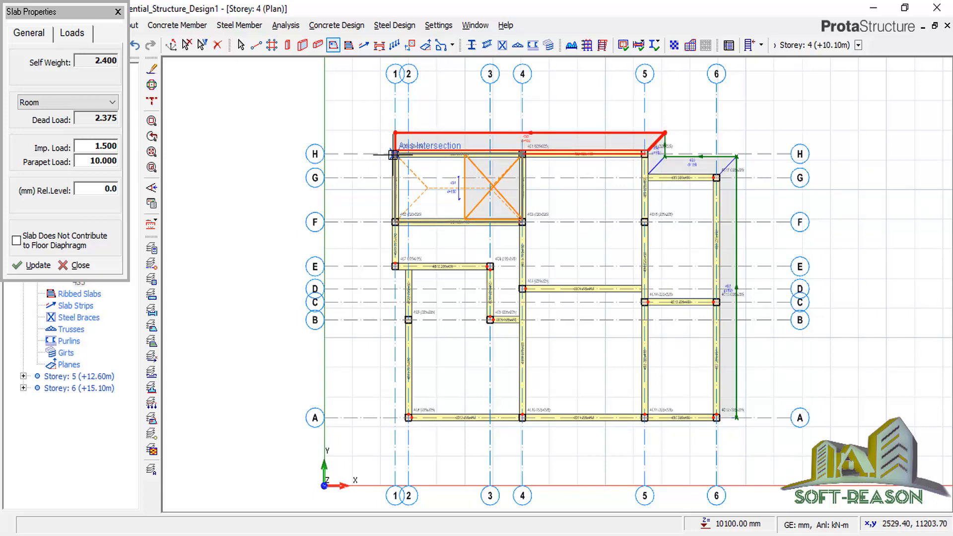
pyautogui.click(395, 267)
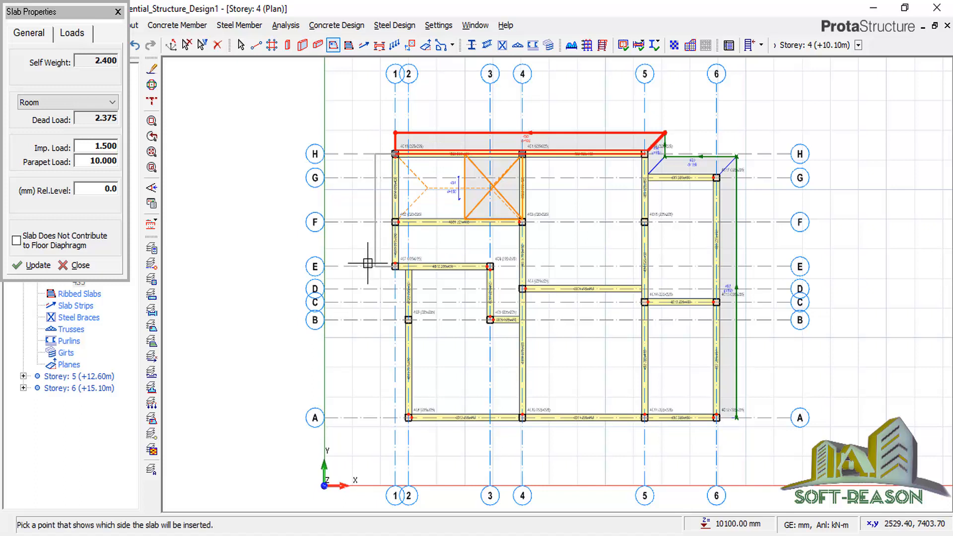
pyautogui.click(400, 287)
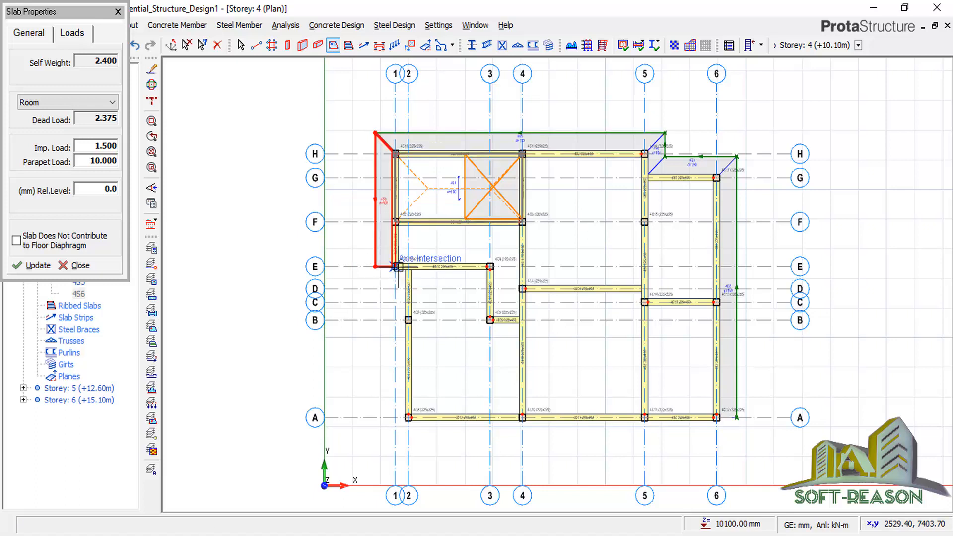
# Add cantilever strips along axes E, 2 and A, then end slab insertion.
pyautogui.click(399, 267)
pyautogui.click(411, 269)
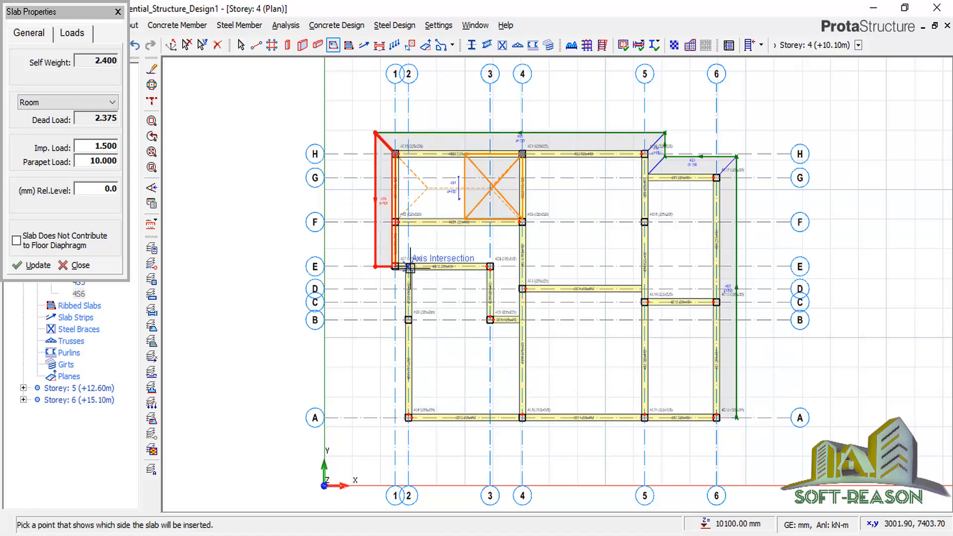
pyautogui.click(401, 291)
pyautogui.click(408, 268)
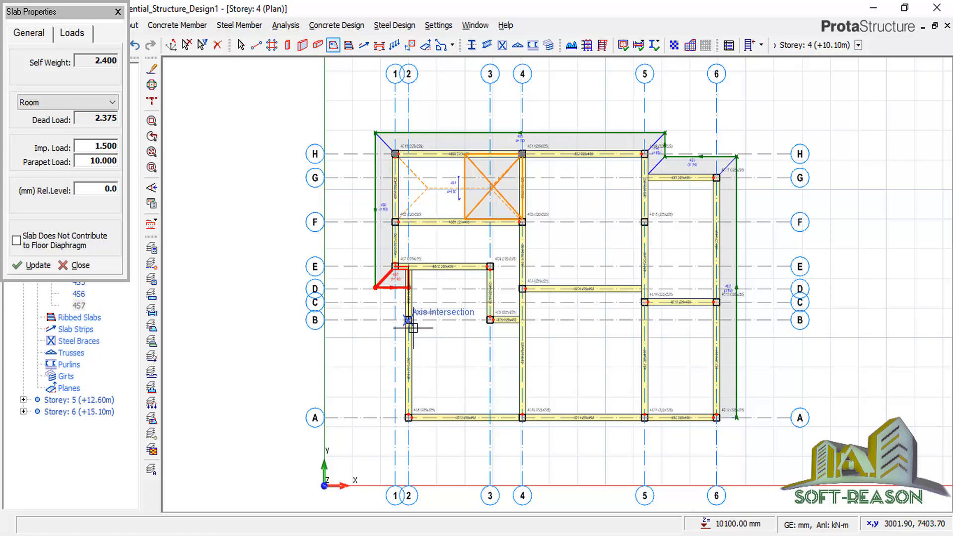
pyautogui.click(409, 417)
pyautogui.click(378, 408)
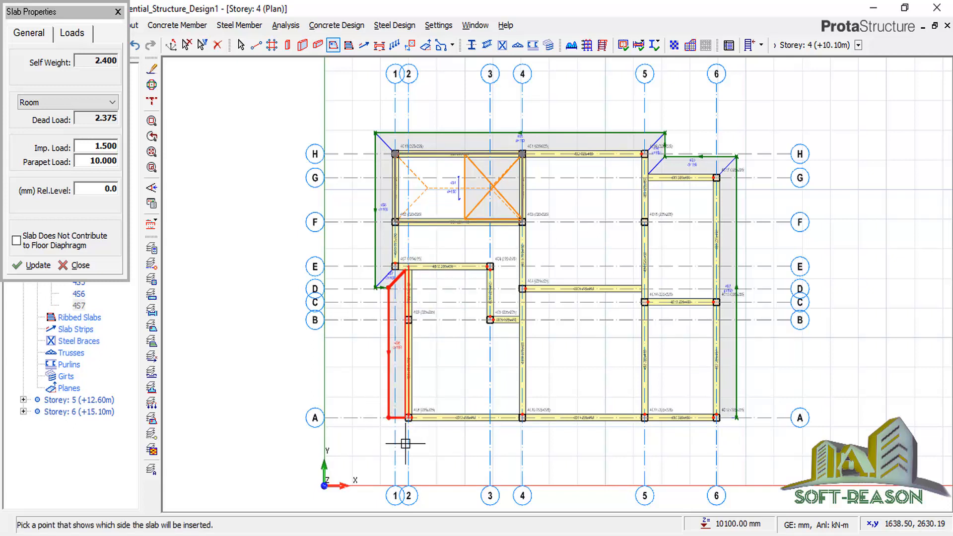
pyautogui.click(414, 425)
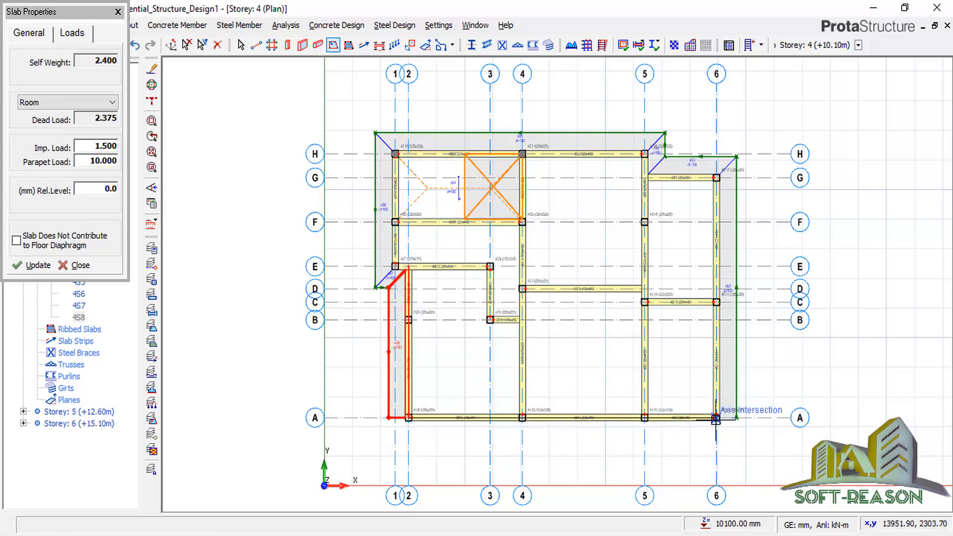
pyautogui.click(719, 419)
pyautogui.click(728, 450)
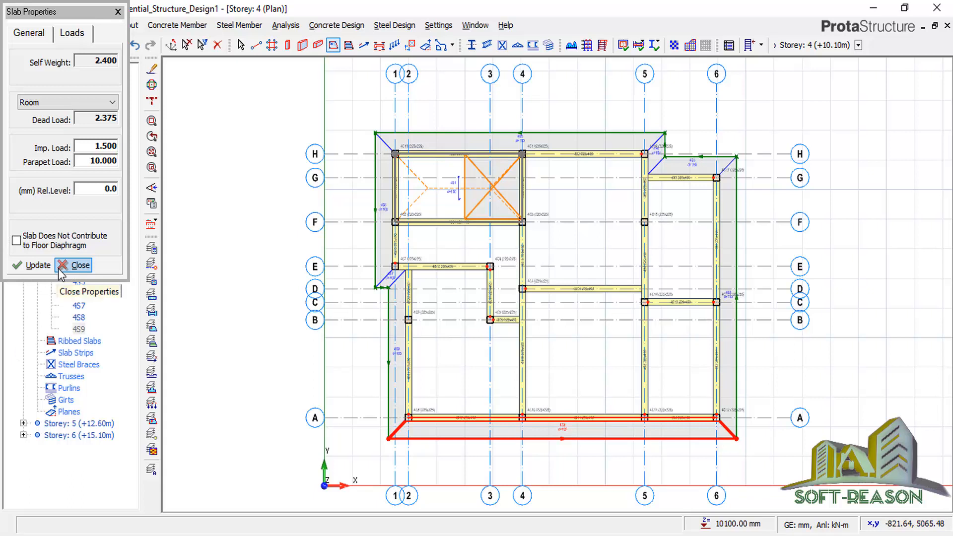
pyautogui.press('Escape')
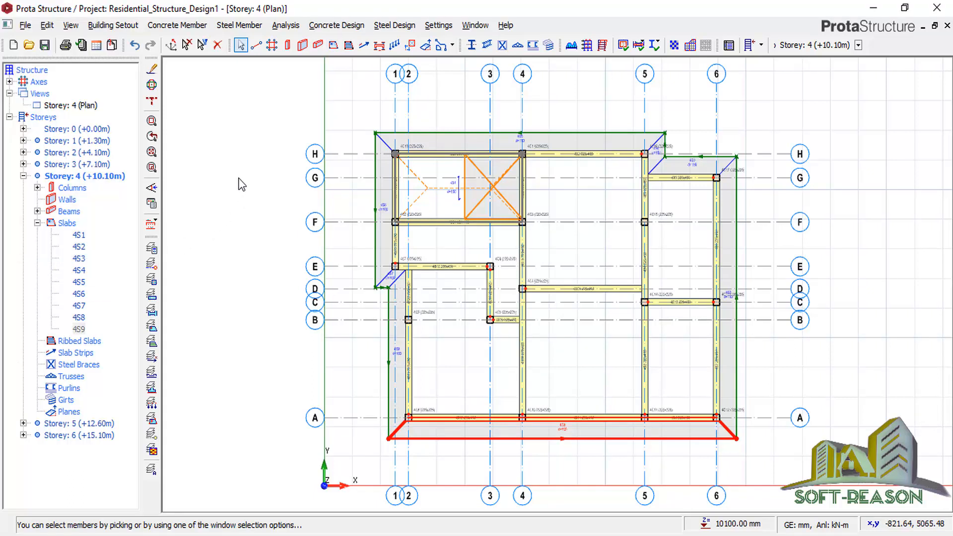
# View Storey 4 in 3D to inspect the cantilever slabs, then make Storey 5 active.
pyautogui.click(59, 105)
pyautogui.rightClick(67, 105)
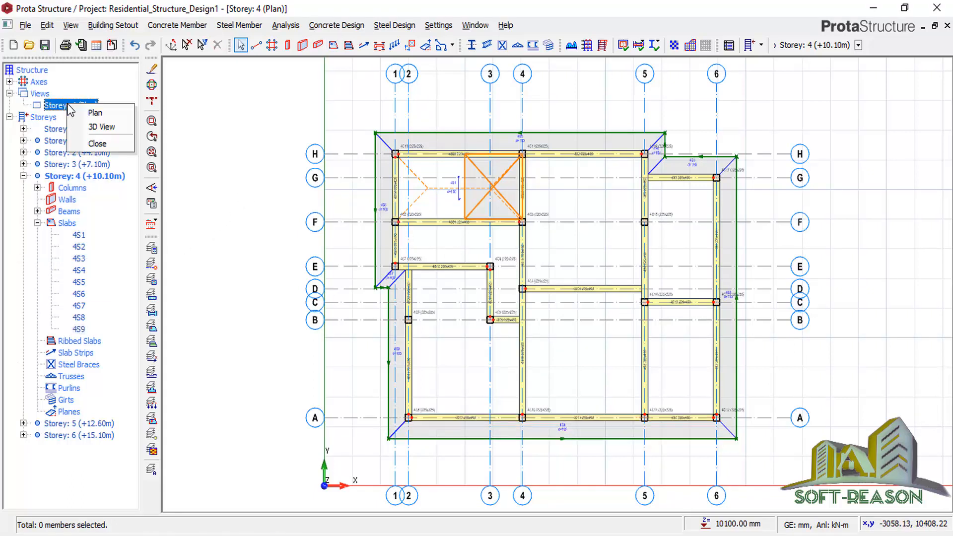
pyautogui.click(104, 127)
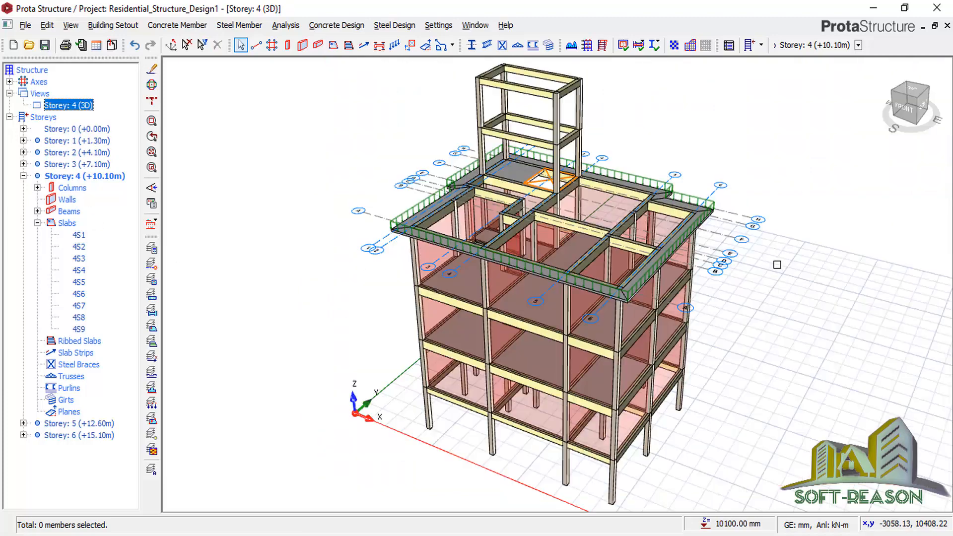
pyautogui.moveTo(724, 263); pyautogui.dragTo(672, 277, button='middle')
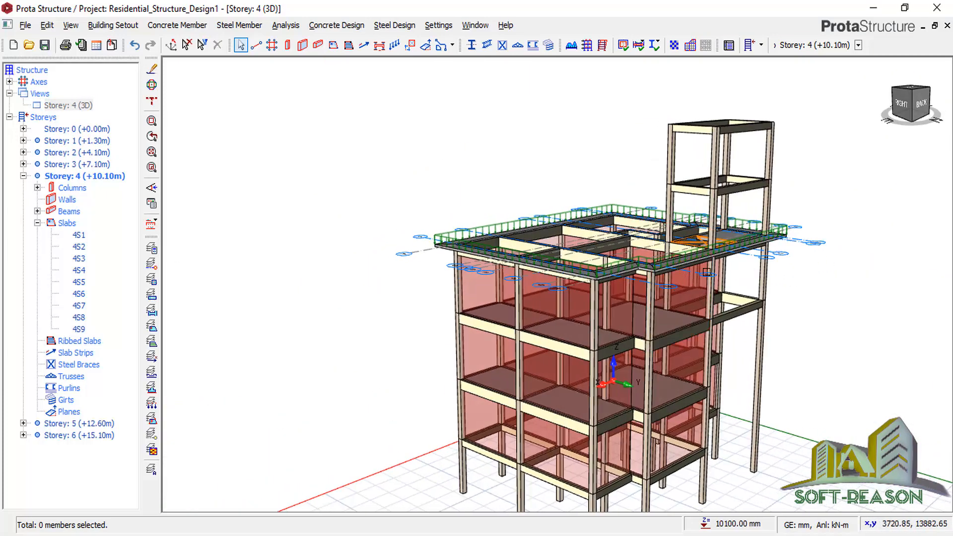
pyautogui.scroll(-2, 262, 346)
pyautogui.scroll(2, 581, 343)
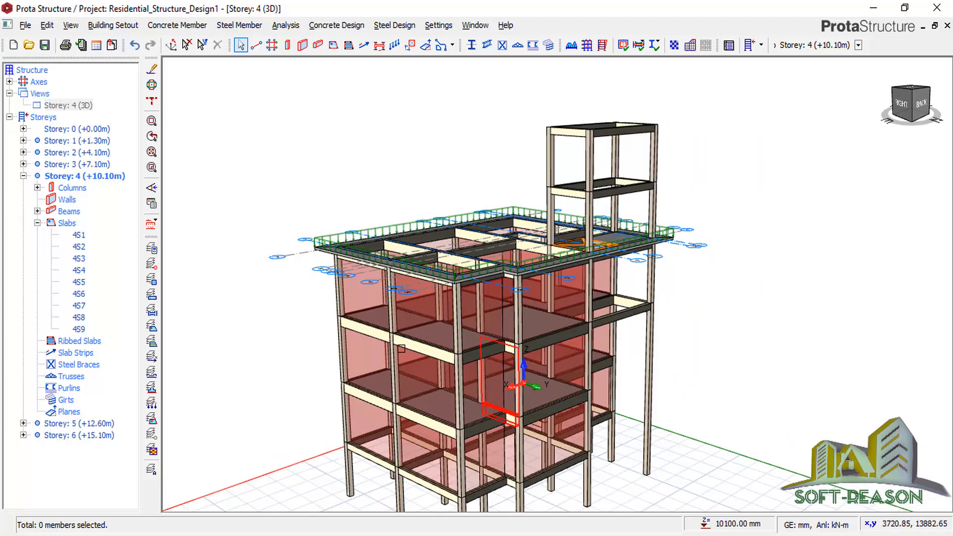
pyautogui.scroll(-2, 431, 343)
pyautogui.scroll(2, 562, 342)
pyautogui.scroll(-1, 496, 377)
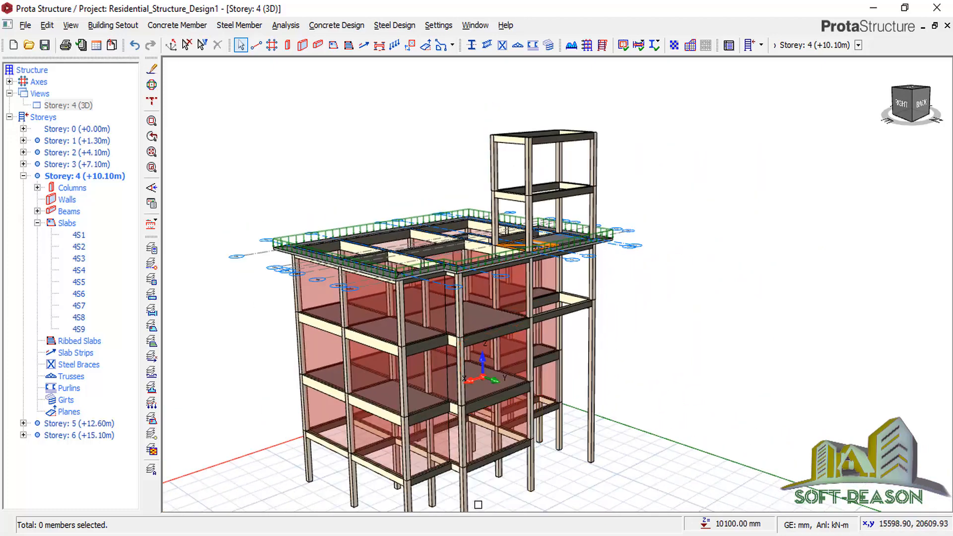
pyautogui.scroll(1, 561, 200)
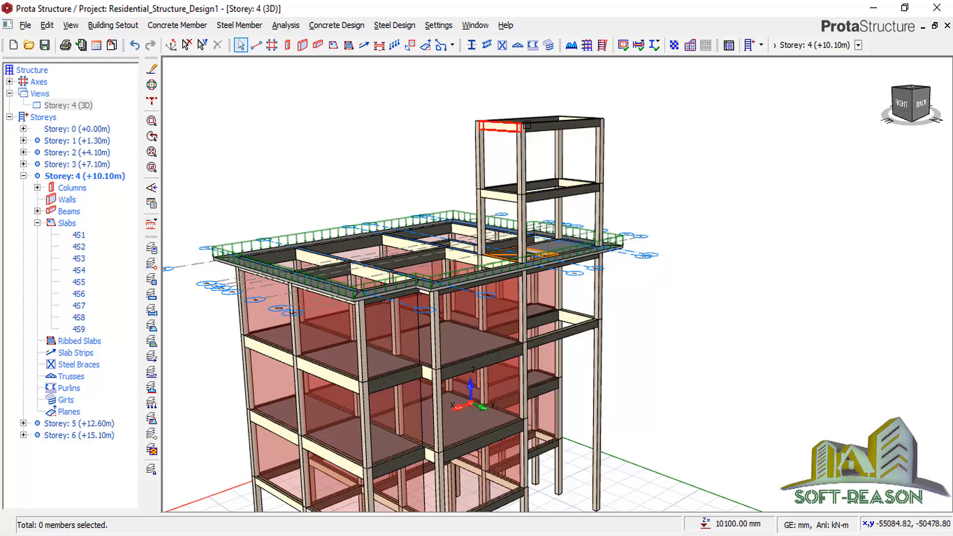
pyautogui.scroll(-2, 438, 267)
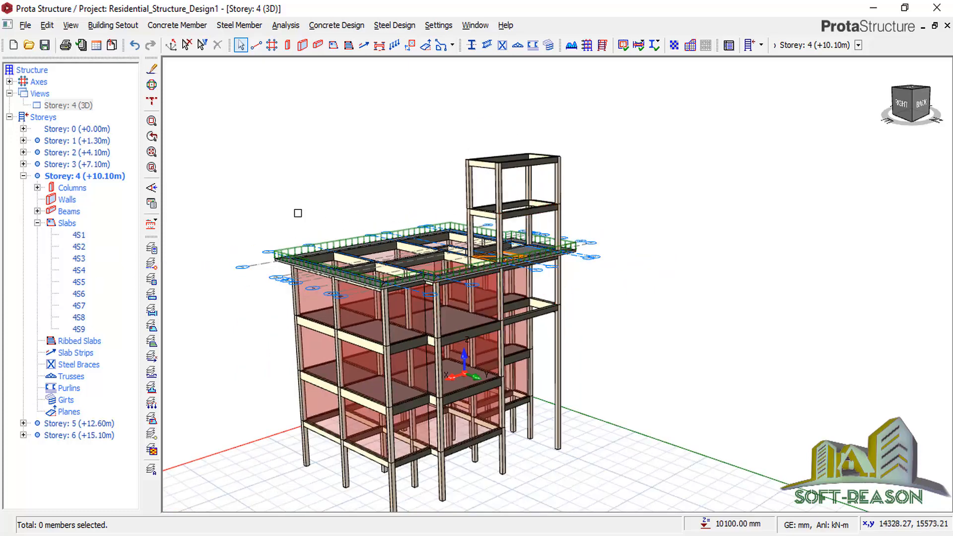
pyautogui.click(86, 424)
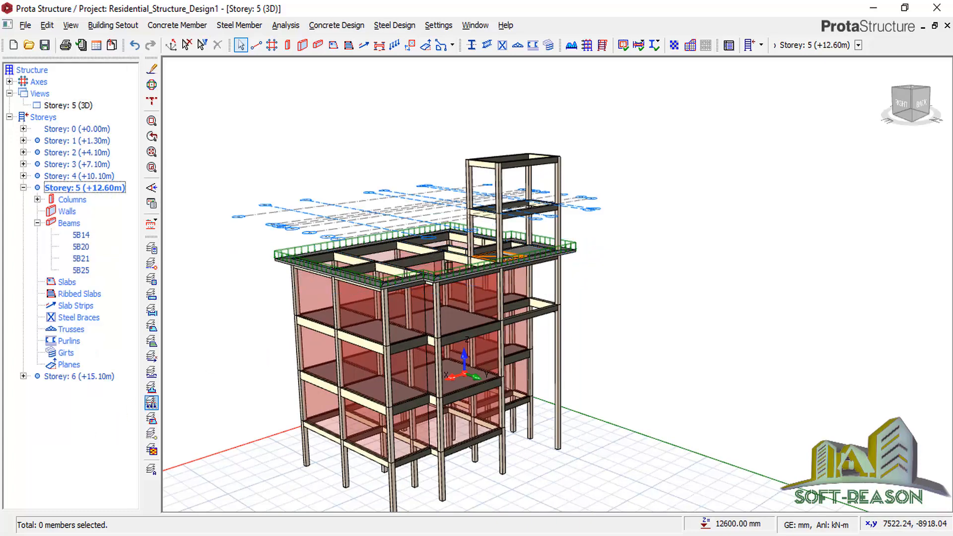
# Switch Storey 5 from 3D to its plan view.
pyautogui.click(78, 105)
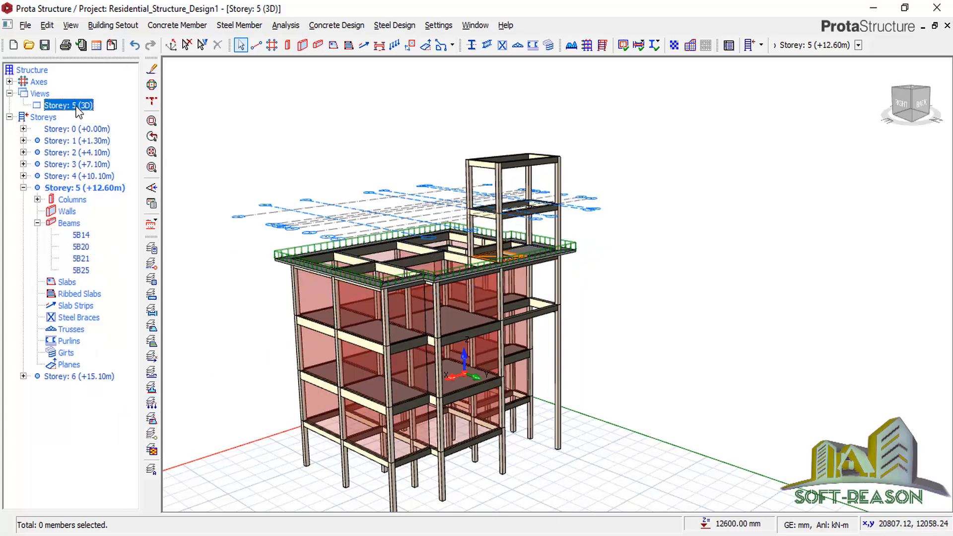
pyautogui.rightClick(79, 105)
pyautogui.click(111, 115)
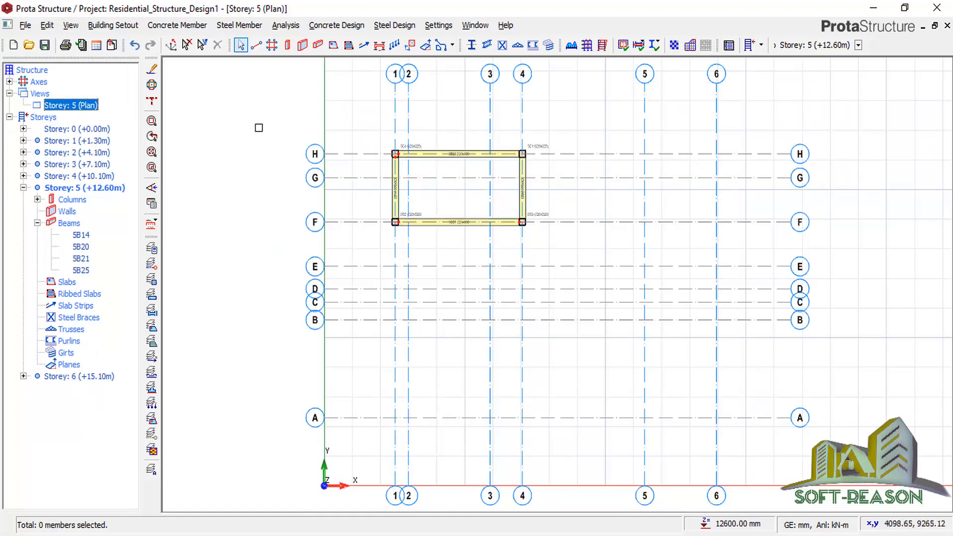
# Insert a 150 mm type 1 slab 5S1 in the F–H / 1–4 beam bay.
pyautogui.click(334, 46)
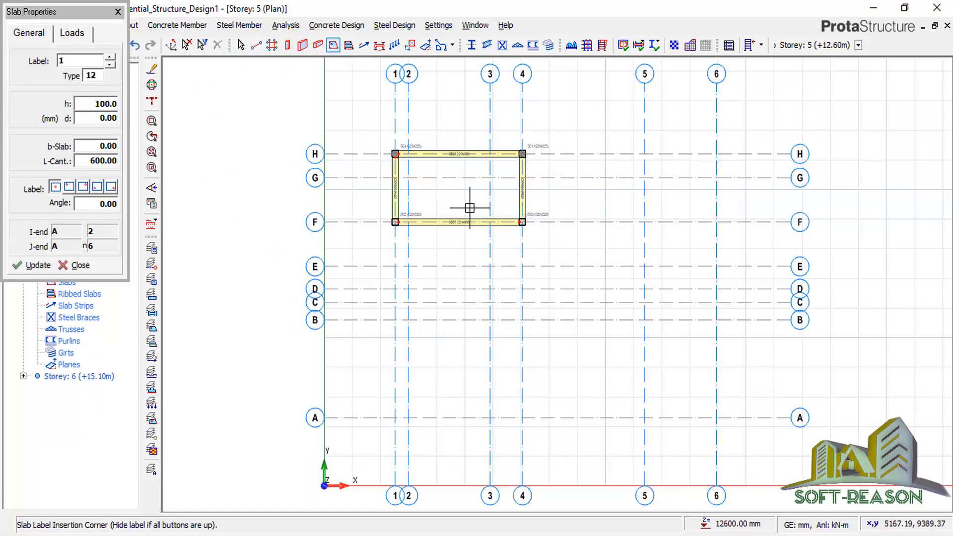
pyautogui.click(99, 75)
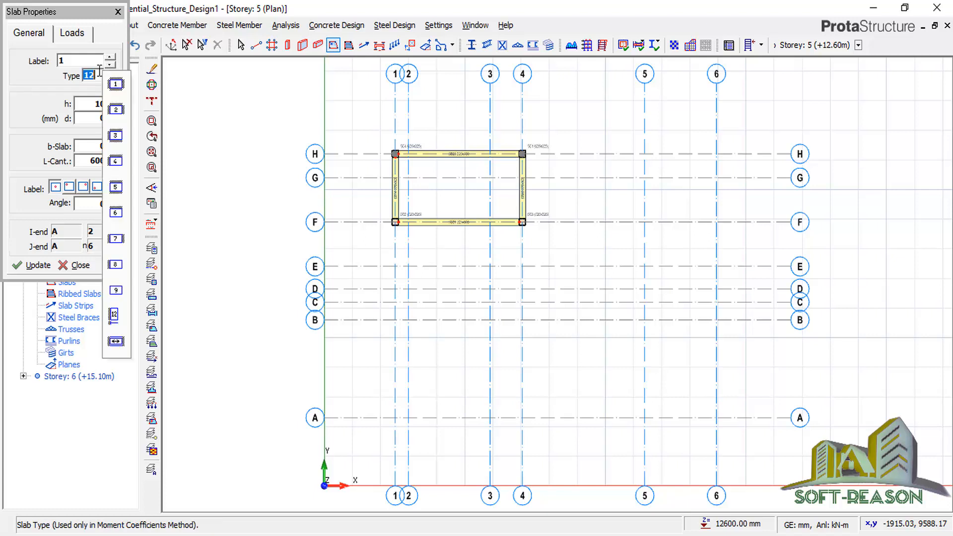
pyautogui.press('BackSpace')
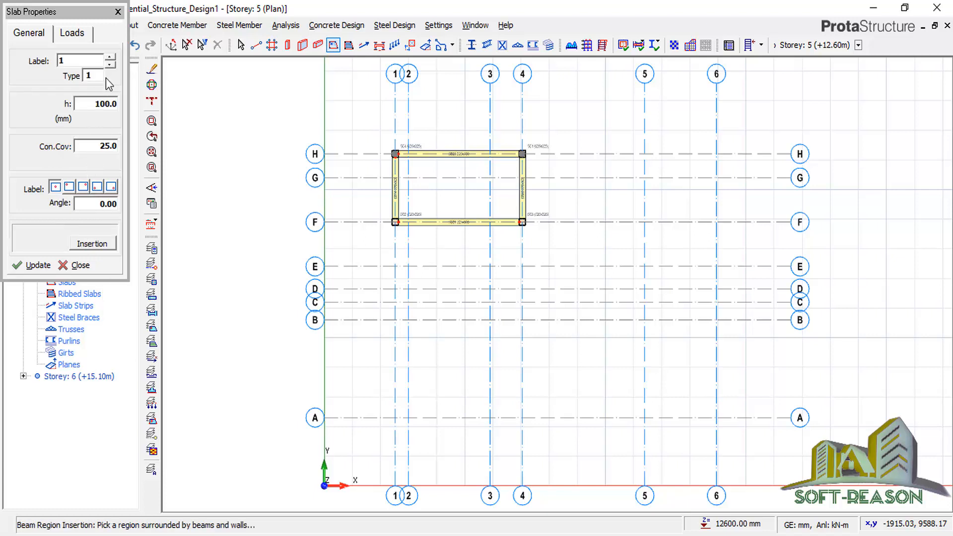
pyautogui.doubleClick(106, 104)
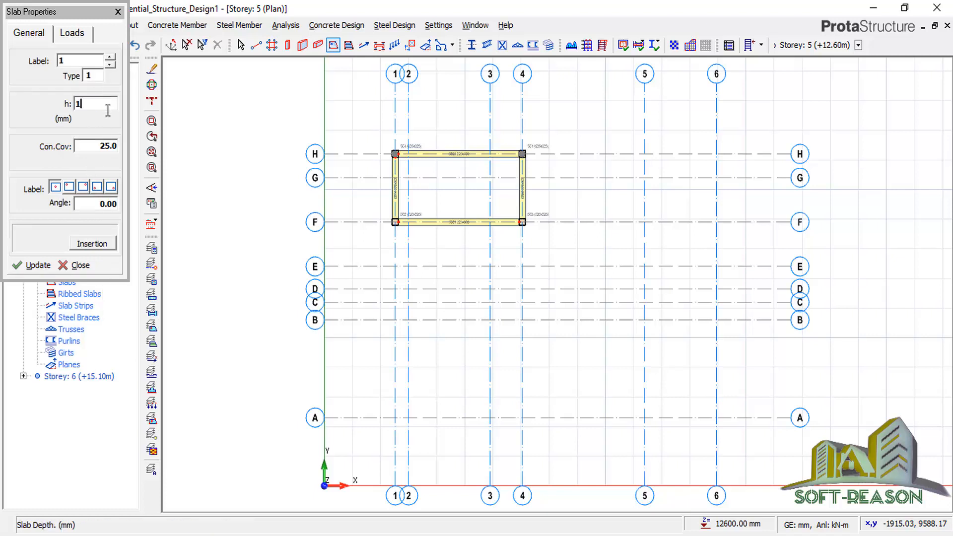
pyautogui.doubleClick(95, 149)
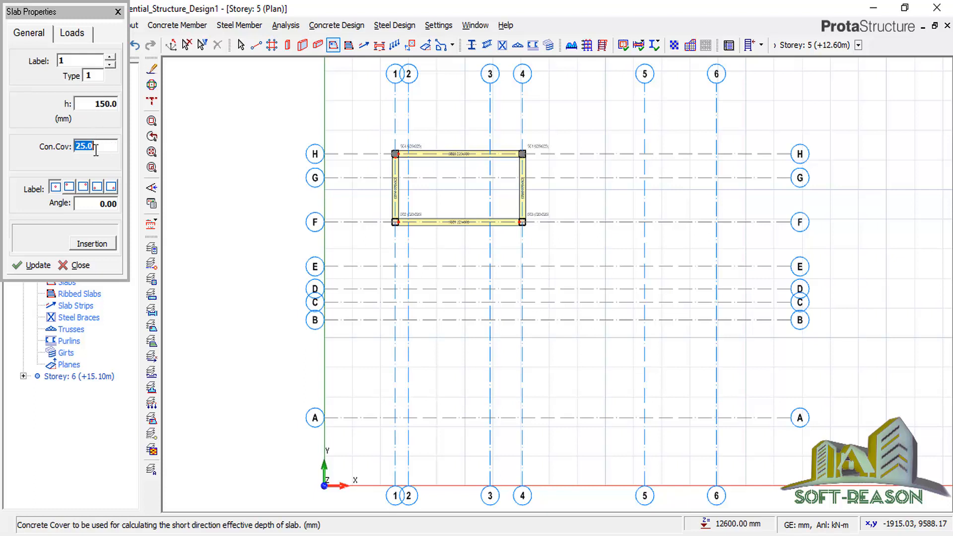
pyautogui.click(78, 40)
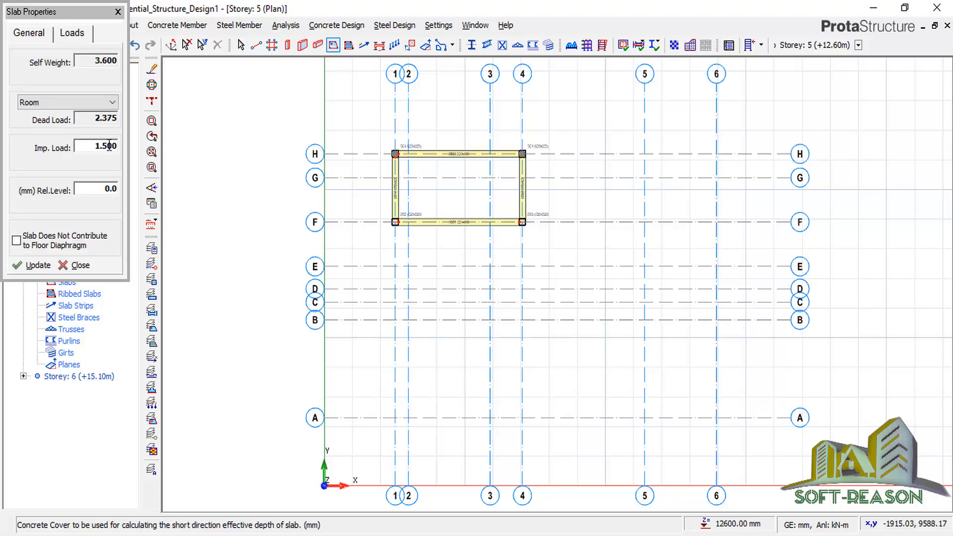
pyautogui.click(430, 193)
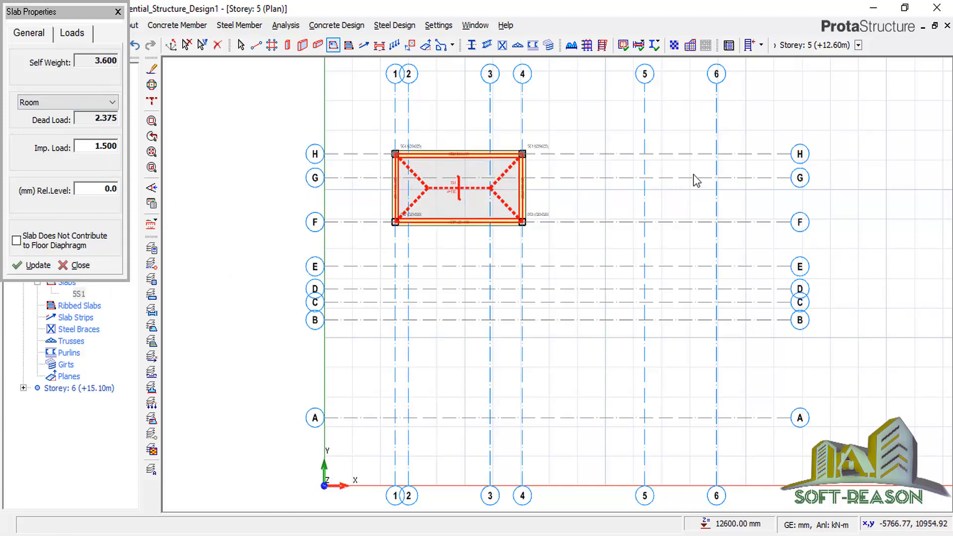
pyautogui.press('Escape')
pyautogui.click(657, 277)
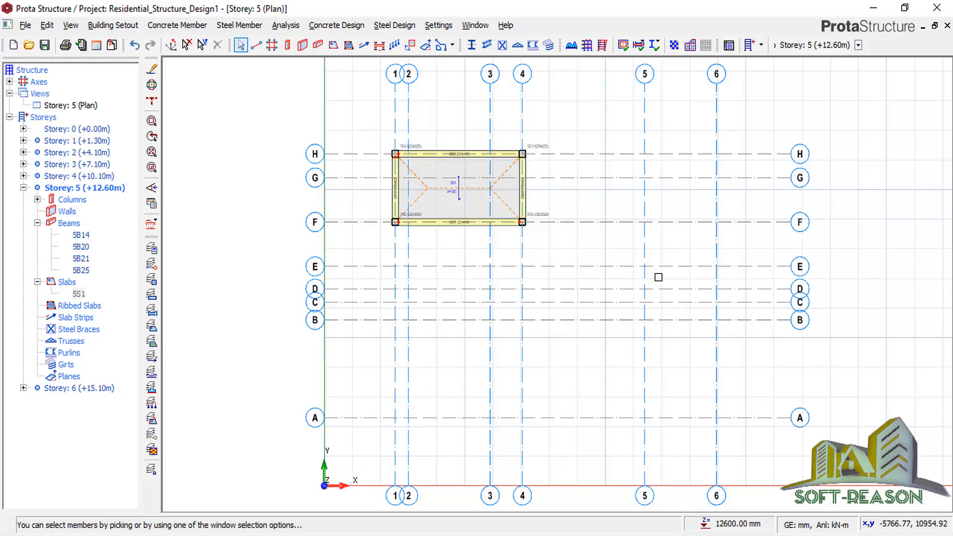
# View Storey 5 in 3D and orbit to see the model from the back.
pyautogui.rightClick(74, 106)
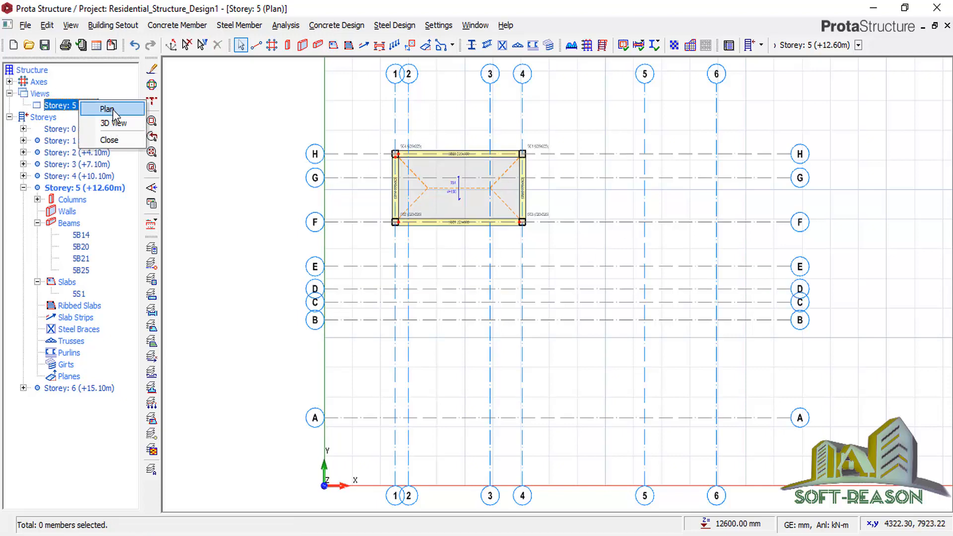
pyautogui.click(115, 128)
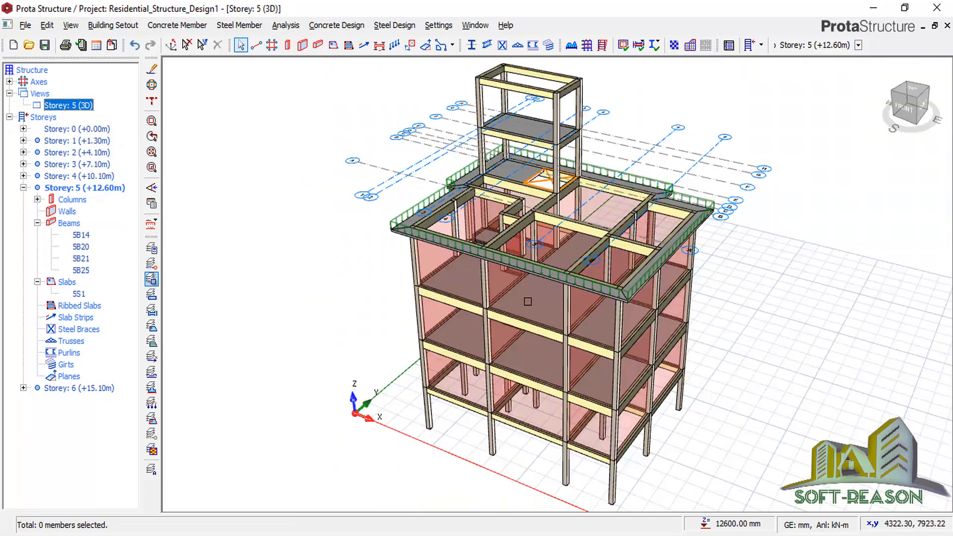
pyautogui.moveTo(769, 293)
pyautogui.mouseDown(button='middle')
pyautogui.moveTo(692, 270)
pyautogui.moveTo(722, 267)
pyautogui.moveTo(645, 263)
pyautogui.mouseUp(button='middle')
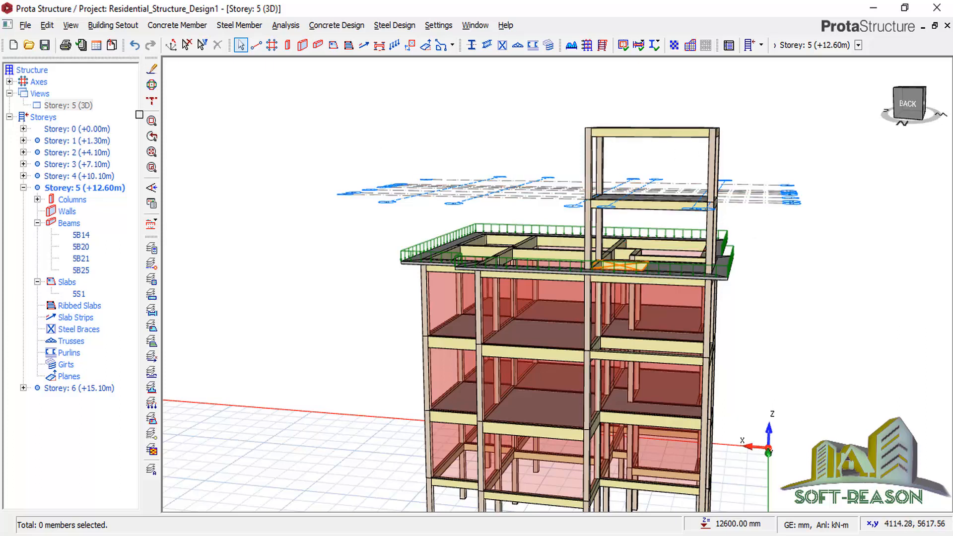
# Activate Storey 6, show its plan view, and open slab settings with 100 mm thickness.
pyautogui.doubleClick(87, 389)
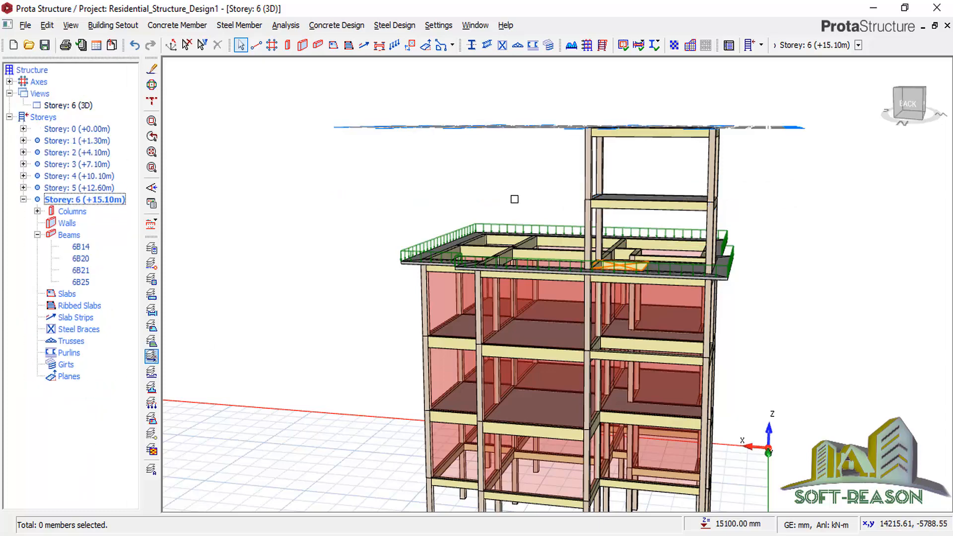
pyautogui.click(79, 107)
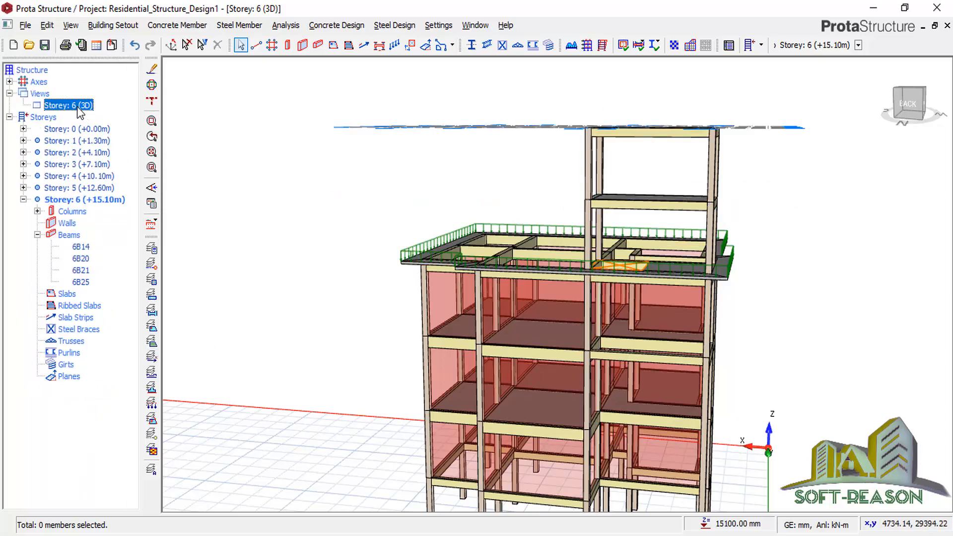
pyautogui.rightClick(79, 107)
pyautogui.click(105, 115)
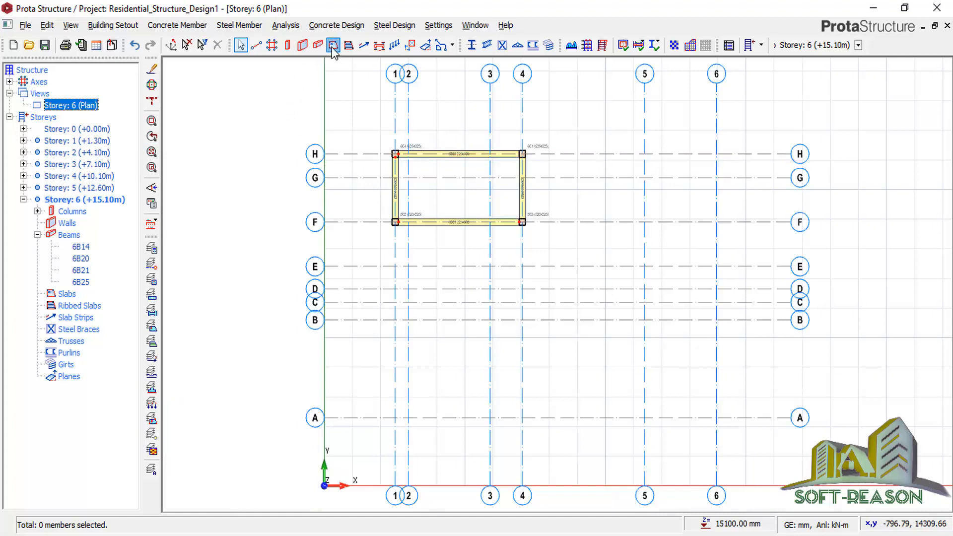
pyautogui.click(103, 103)
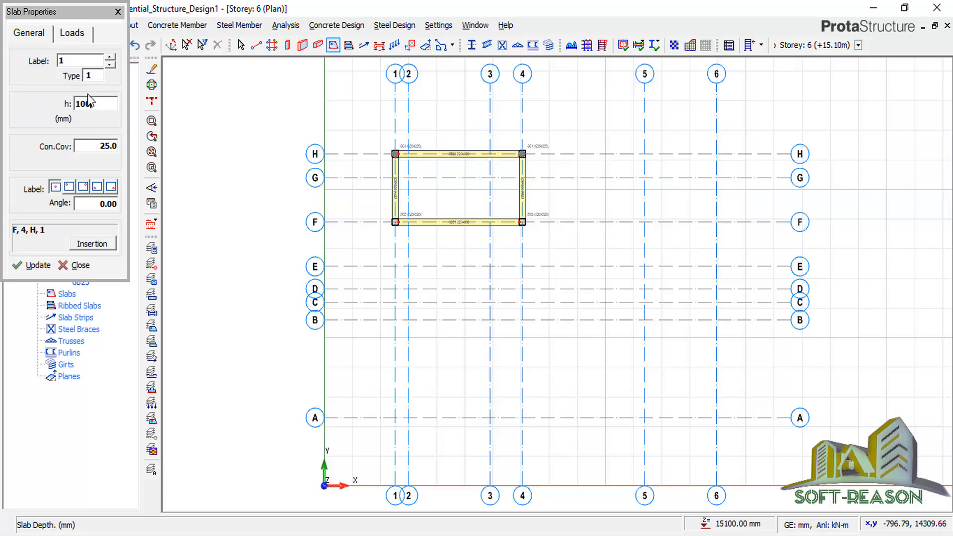
# Set the slab to type 12 with 300 mm cantilever length and 7 kN/m parapet load.
pyautogui.click(96, 74)
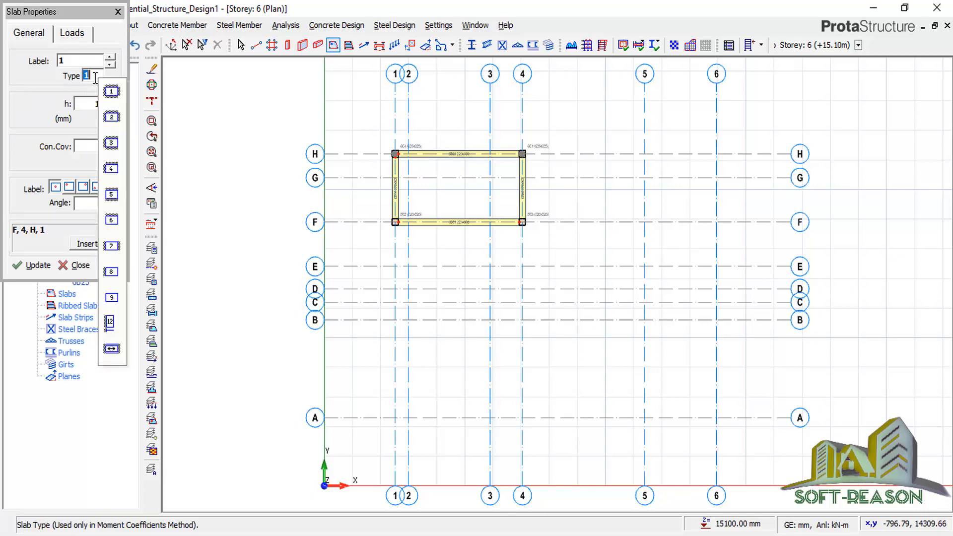
pyautogui.click(112, 323)
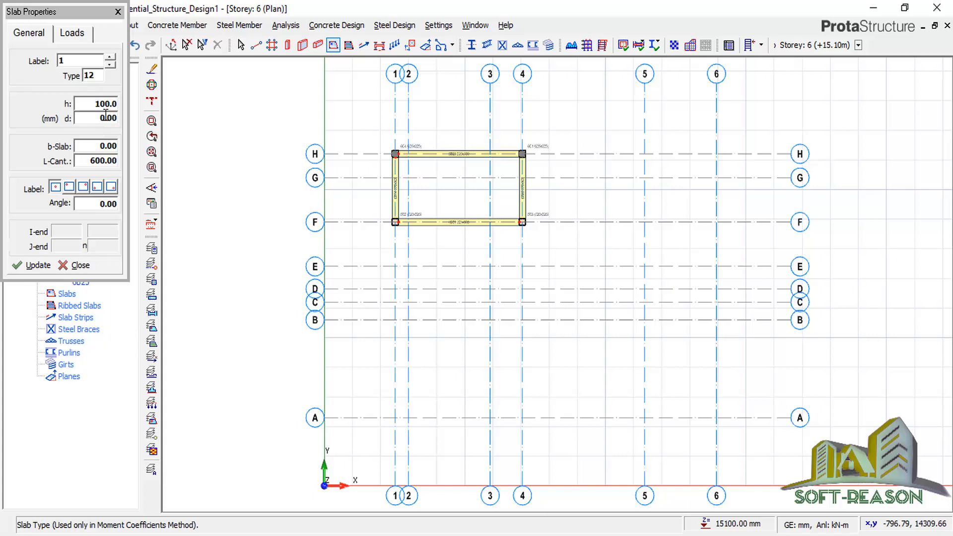
pyautogui.doubleClick(115, 162)
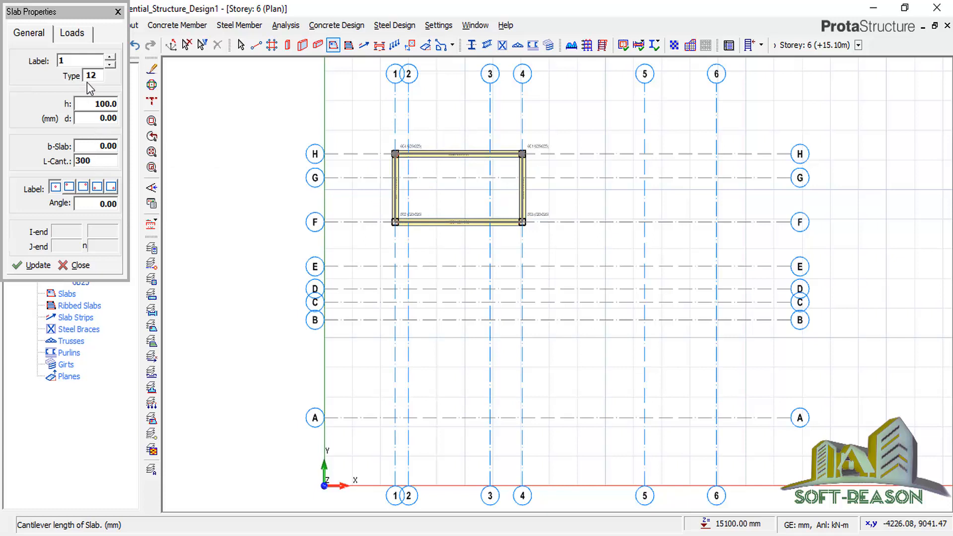
pyautogui.click(77, 36)
pyautogui.doubleClick(114, 163)
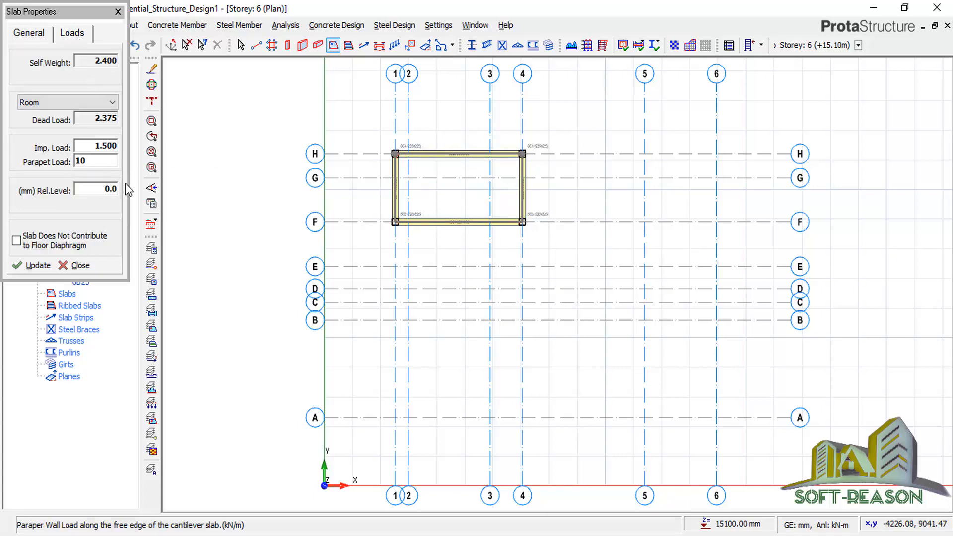
pyautogui.scroll(4, 531, 226)
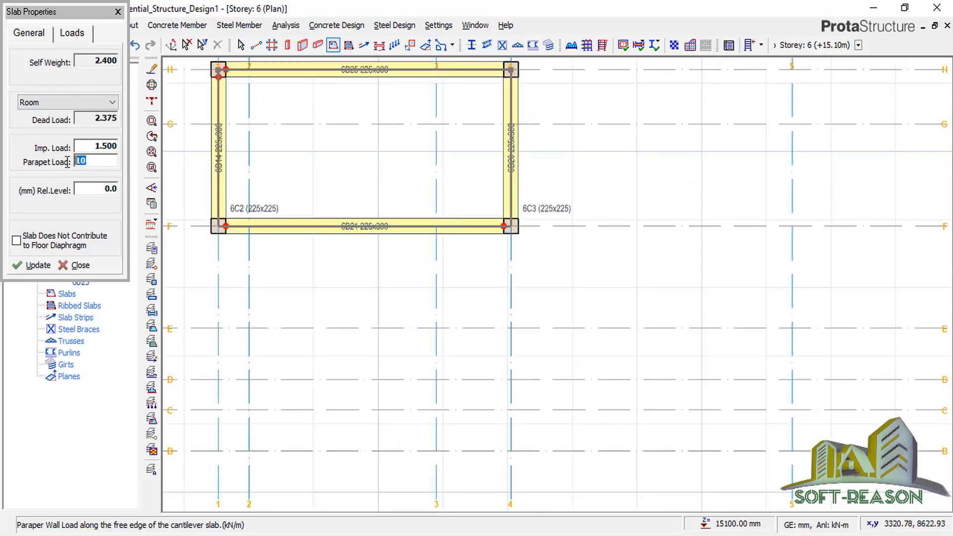
# Insert cantilever slabs 6S1, 6S2 and 6S3 along the top, left and bottom beams.
pyautogui.click(511, 227)
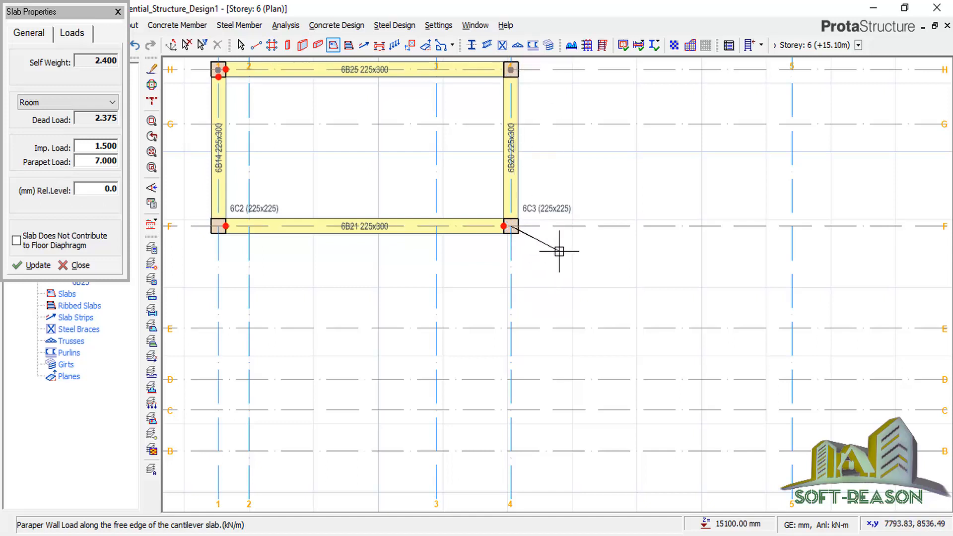
pyautogui.press('Escape')
pyautogui.scroll(-1, 654, 346)
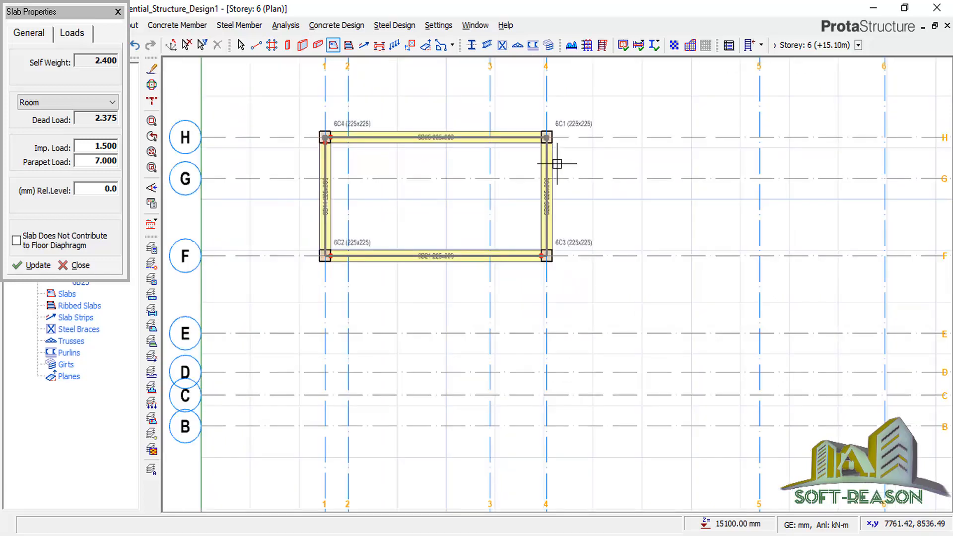
pyautogui.click(325, 138)
pyautogui.click(332, 114)
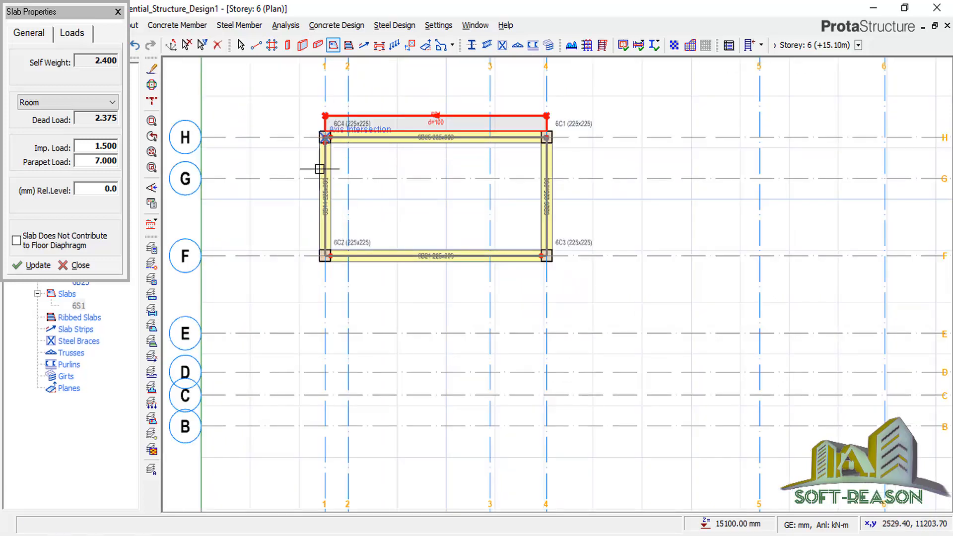
pyautogui.click(277, 244)
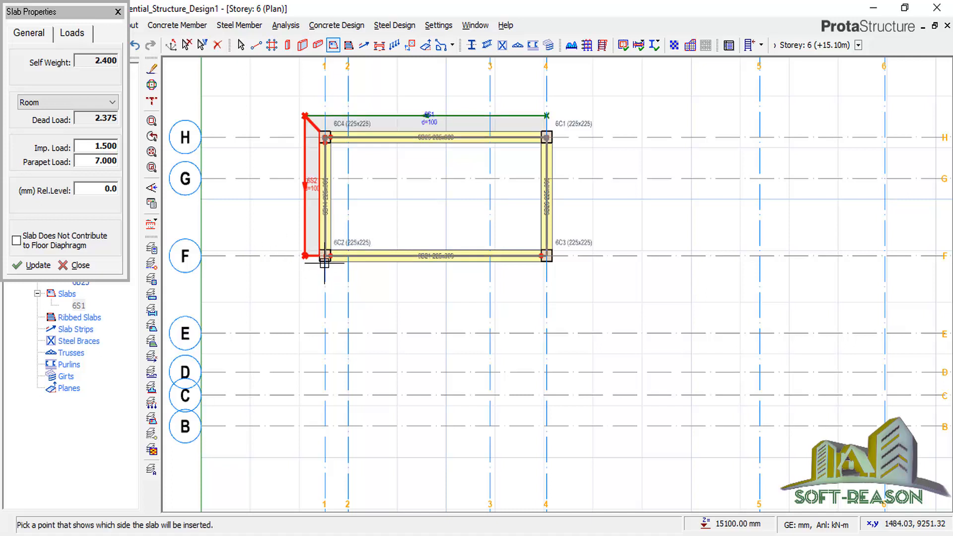
pyautogui.click(548, 257)
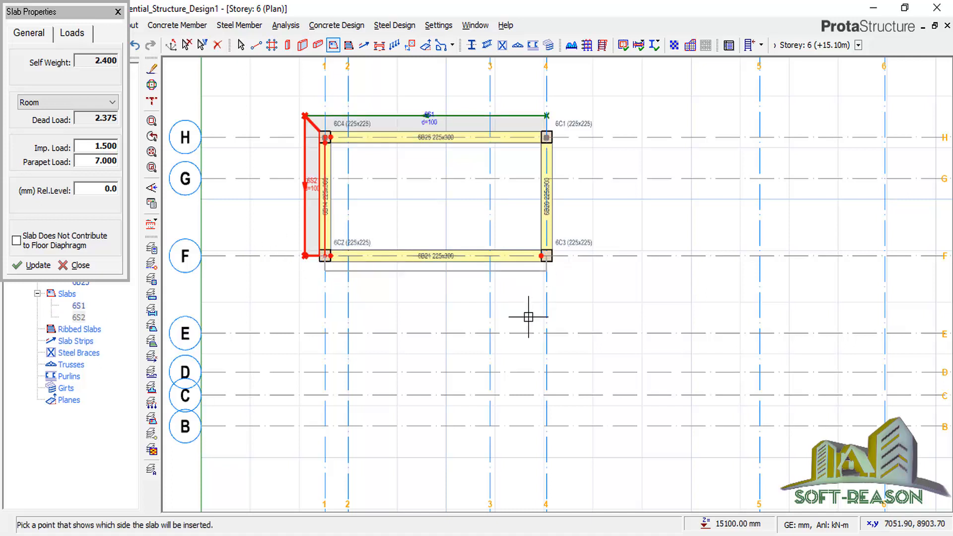
pyautogui.click(488, 315)
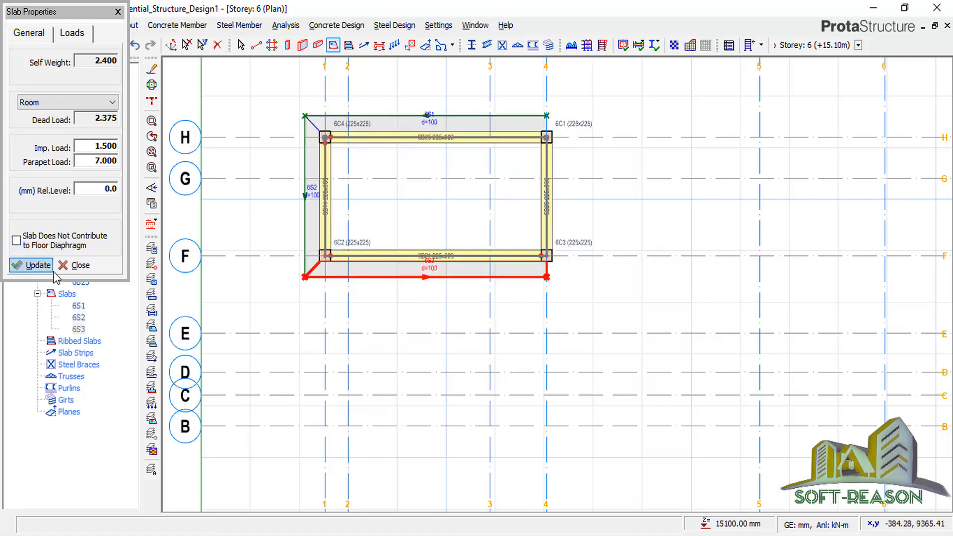
pyautogui.click(117, 12)
pyautogui.scroll(1, 578, 137)
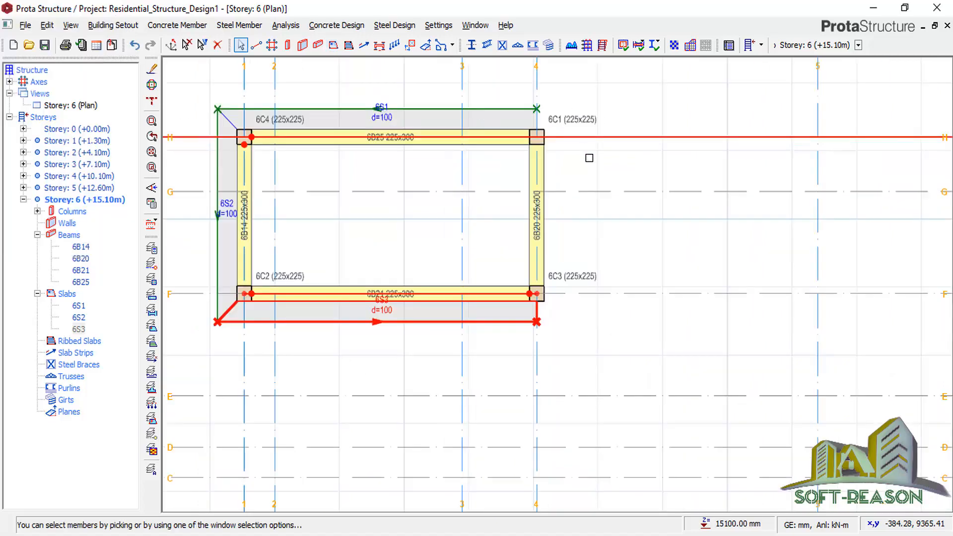
# Offset grid axis 4 by 1164 mm to the right to create axis 7.
pyautogui.scroll(-4, 561, 173)
pyautogui.click(552, 189)
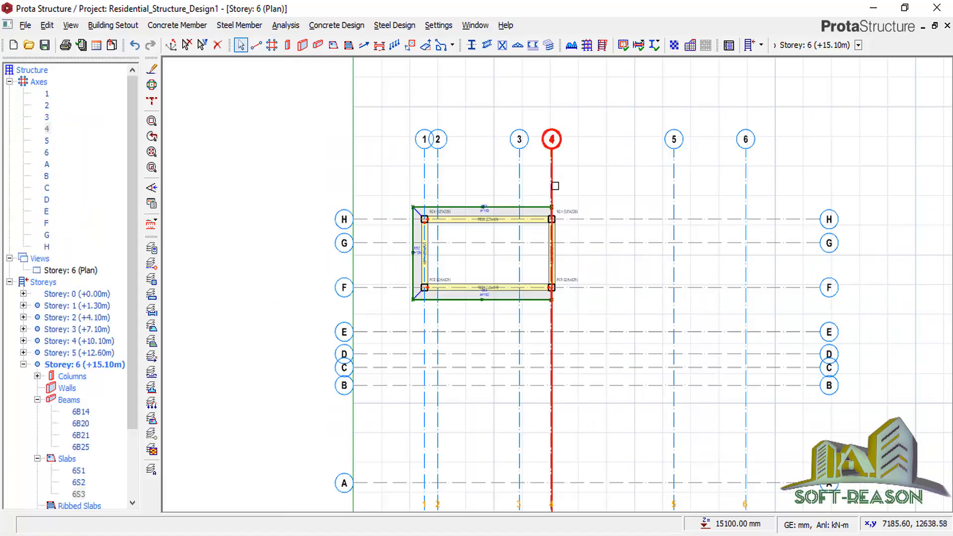
pyautogui.scroll(3, 555, 190)
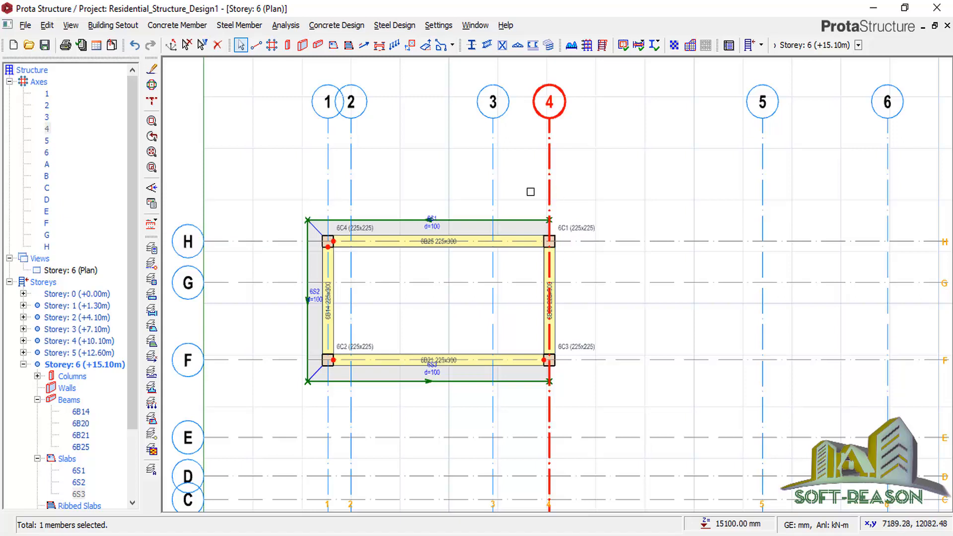
pyautogui.rightClick(452, 164)
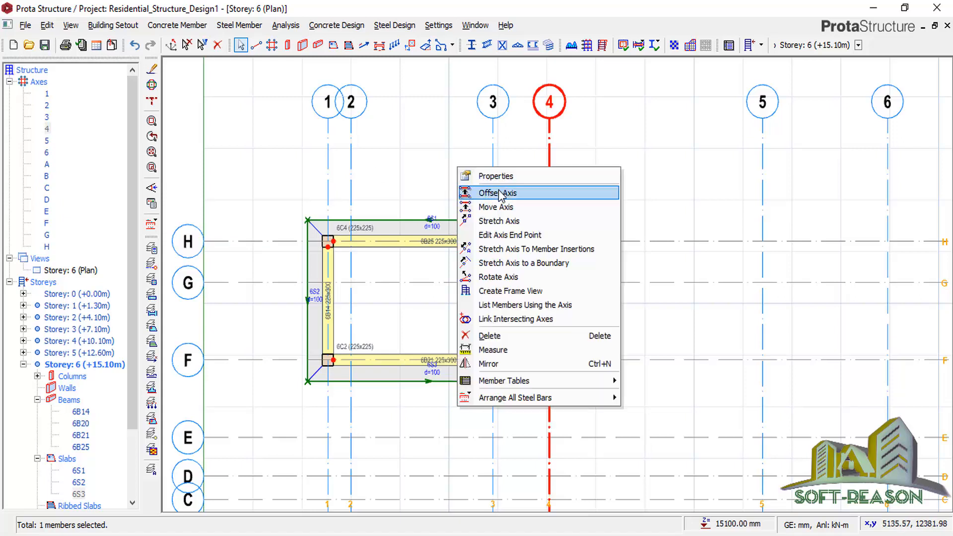
pyautogui.click(489, 187)
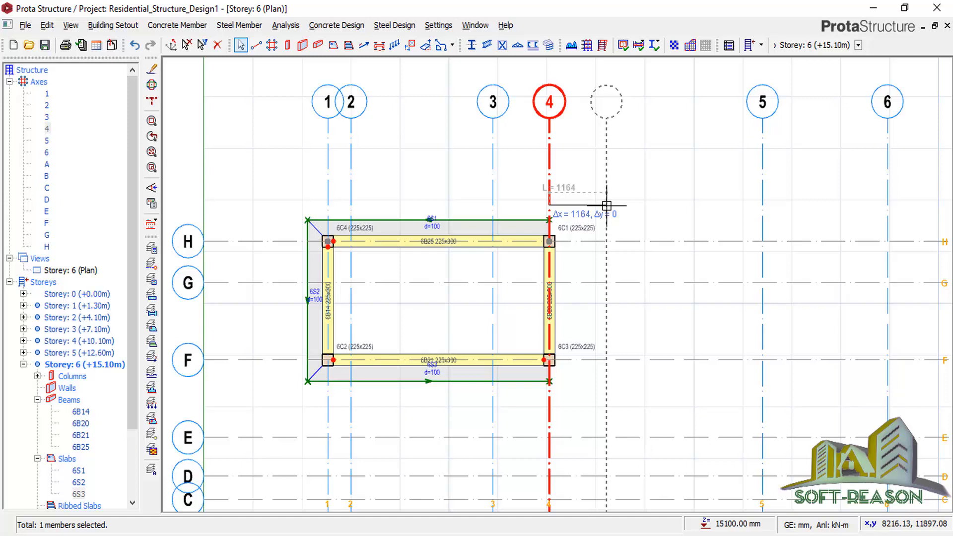
pyautogui.press('Tab')
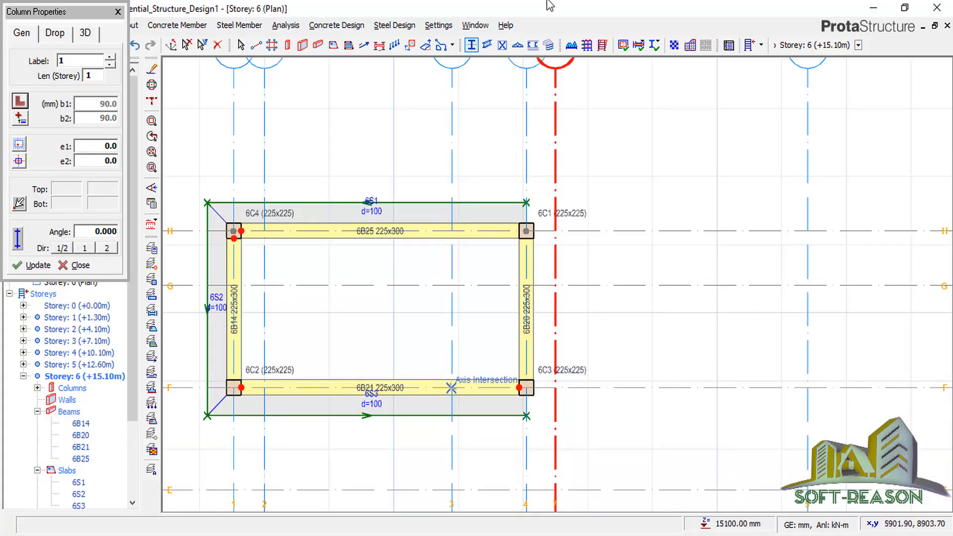
# Place an S355 UKA90X90X7 steel angle column 6C5 at axis H/7.
pyautogui.click(750, 45)
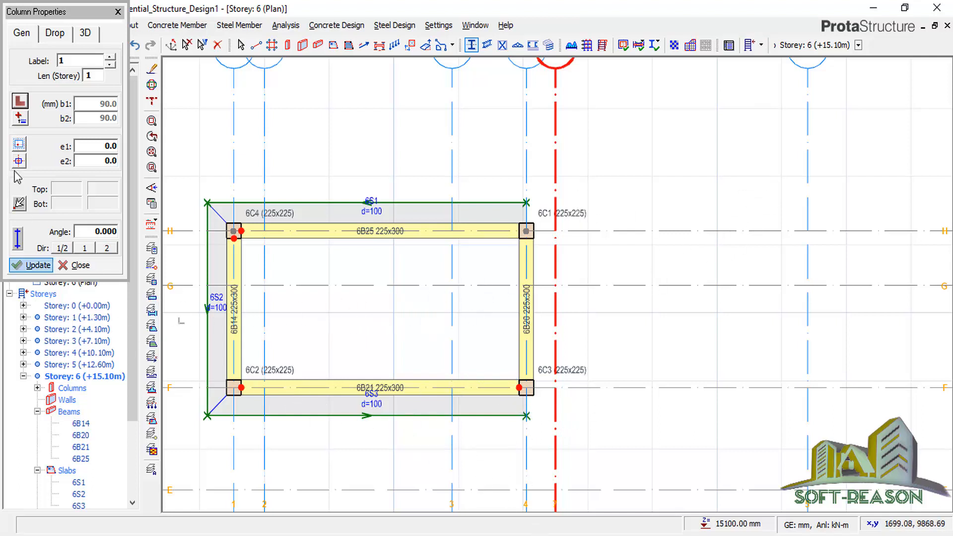
pyautogui.click(20, 104)
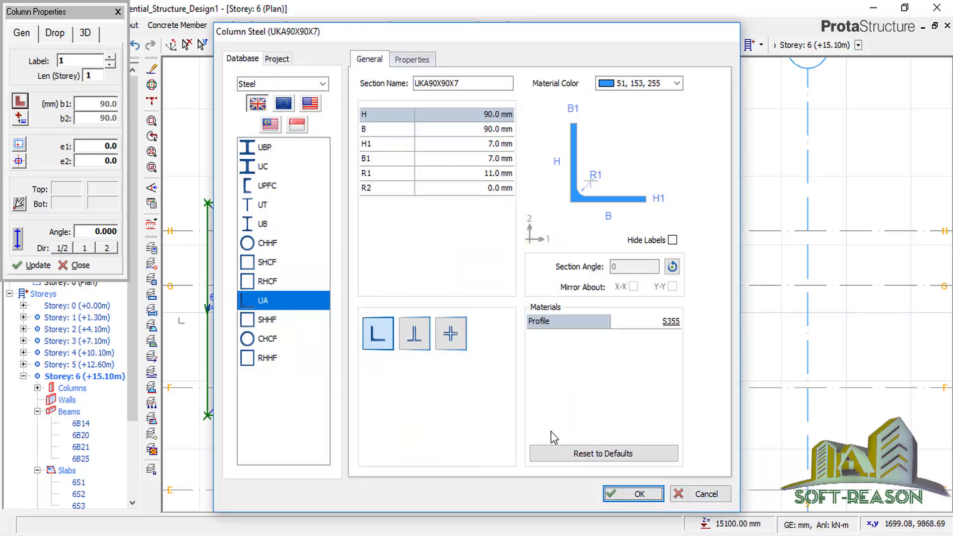
pyautogui.click(639, 494)
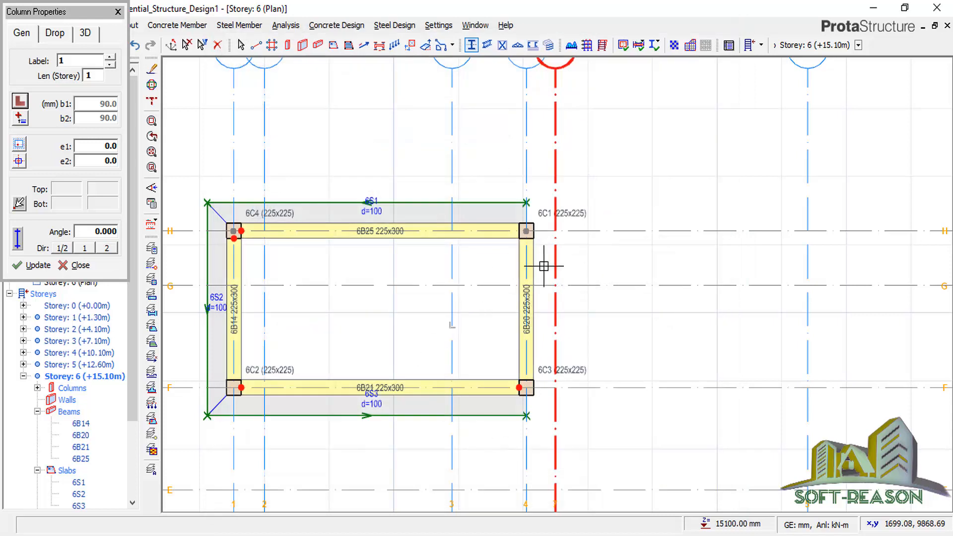
pyautogui.click(558, 233)
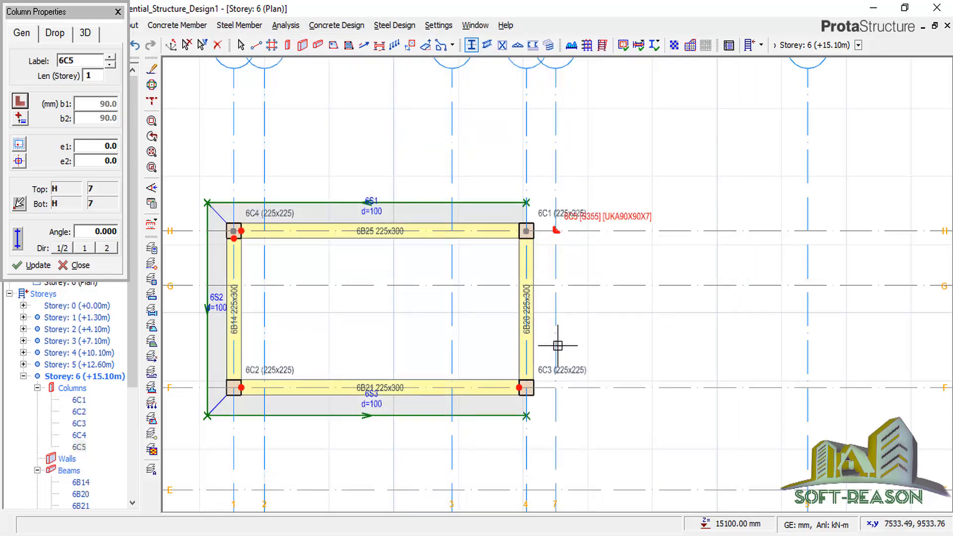
# Rotate the angle section 90° and place column 6C6 at axis F/7.
pyautogui.click(19, 103)
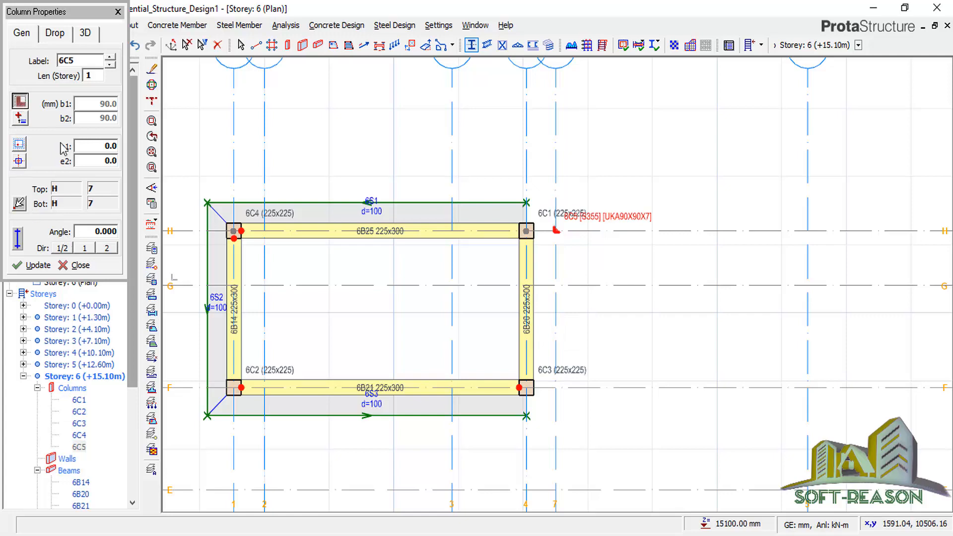
pyautogui.click(671, 267)
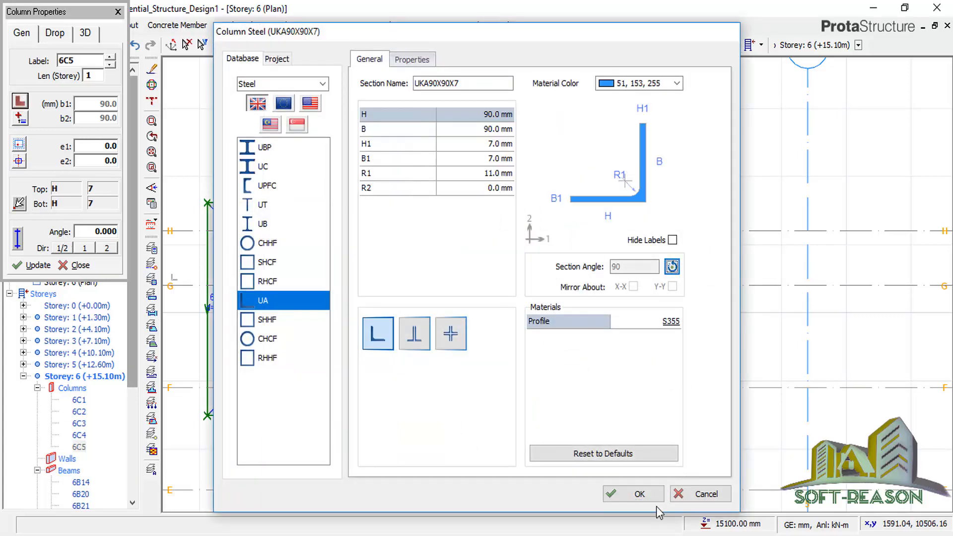
pyautogui.click(636, 494)
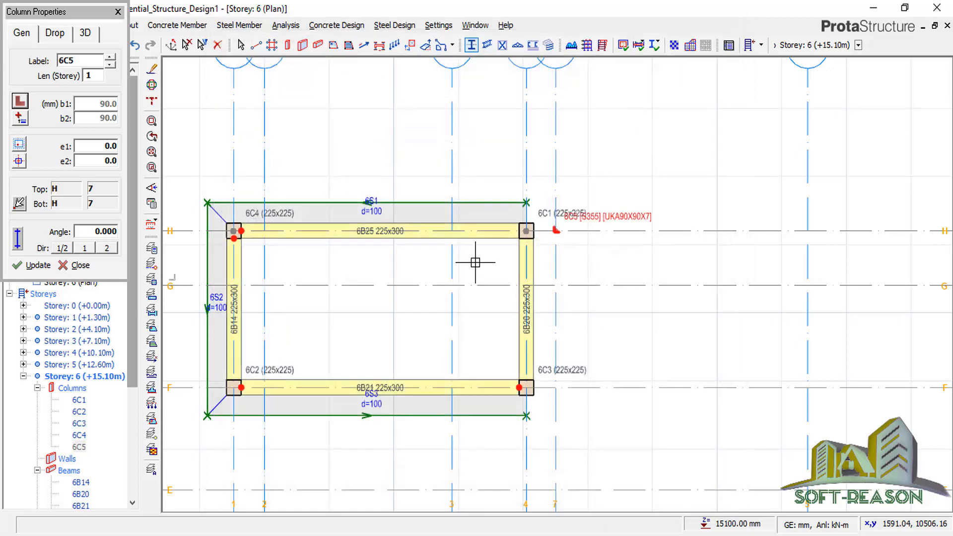
pyautogui.click(555, 388)
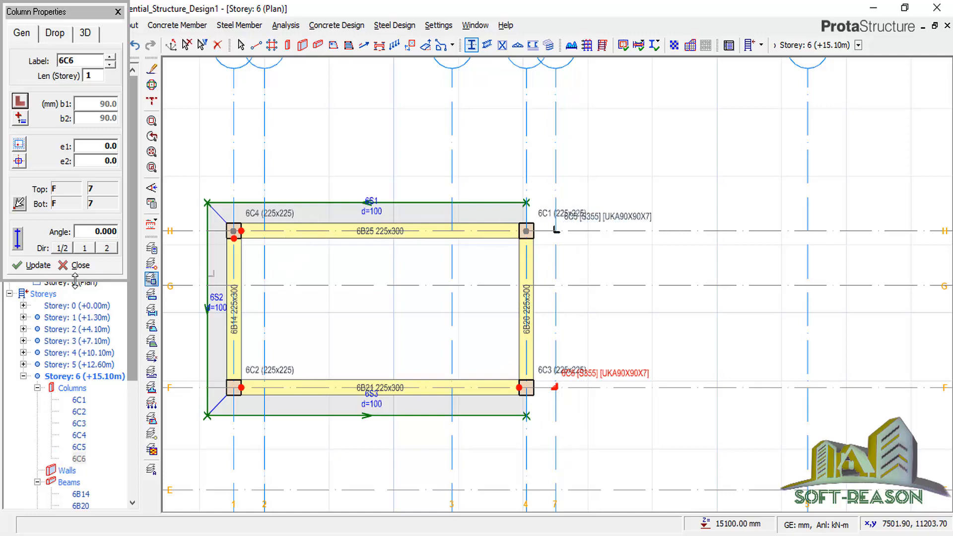
pyautogui.click(20, 103)
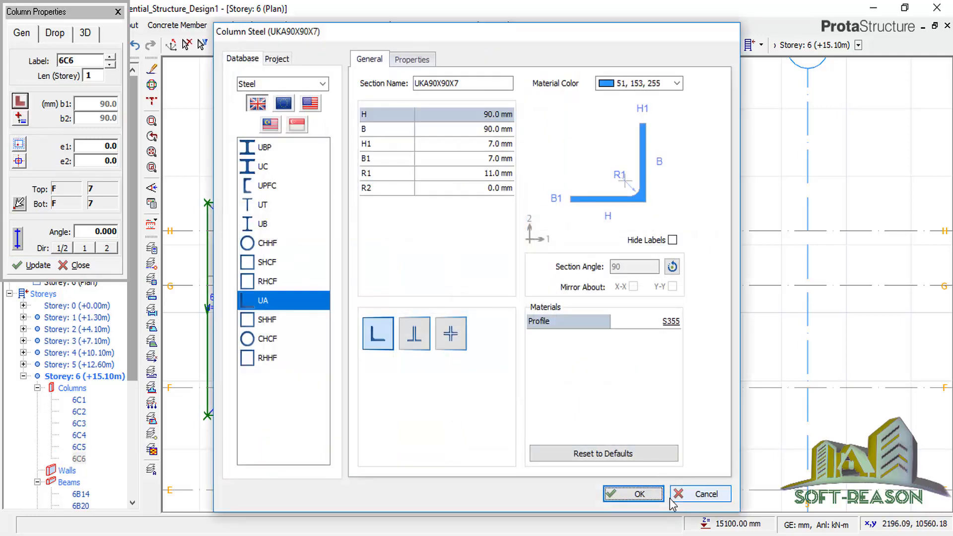
pyautogui.click(644, 494)
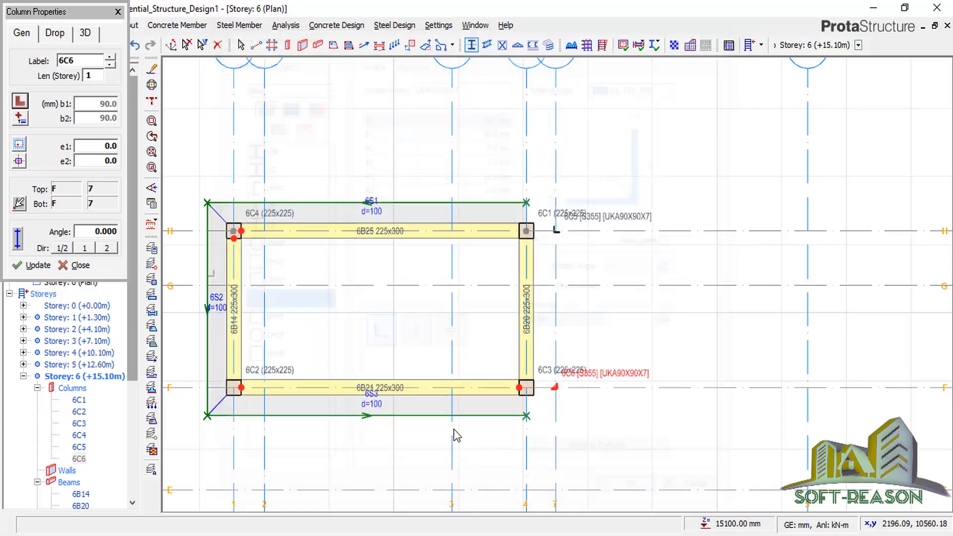
pyautogui.click(37, 265)
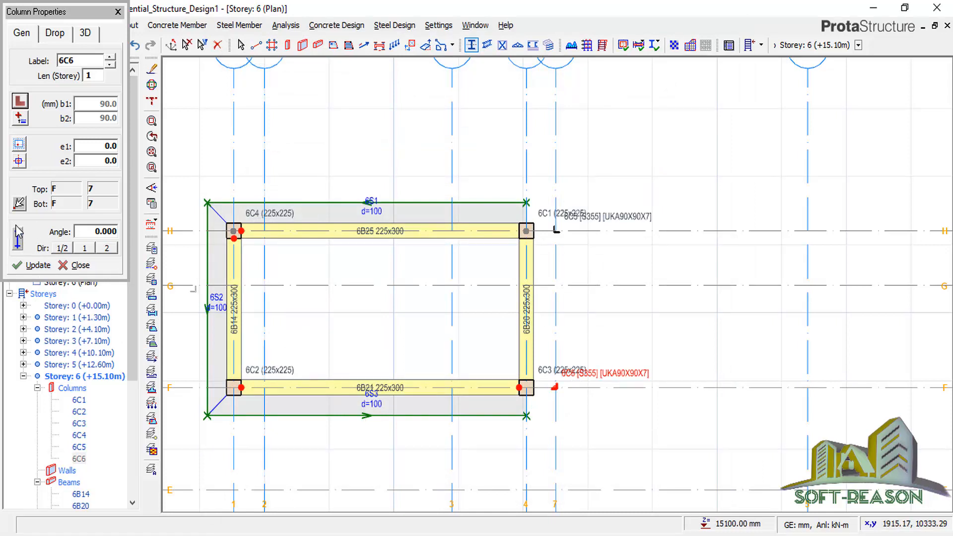
pyautogui.click(118, 12)
pyautogui.press('Escape')
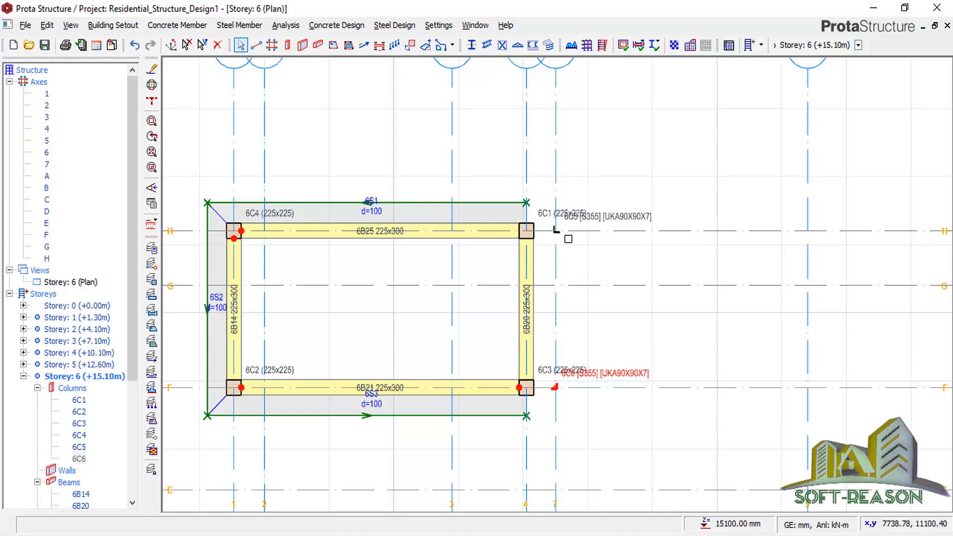
# Rotate column 6C5's UKA90X90X7 angle section by 90° through its properties and update it.
pyautogui.click(556, 230)
pyautogui.click(556, 230)
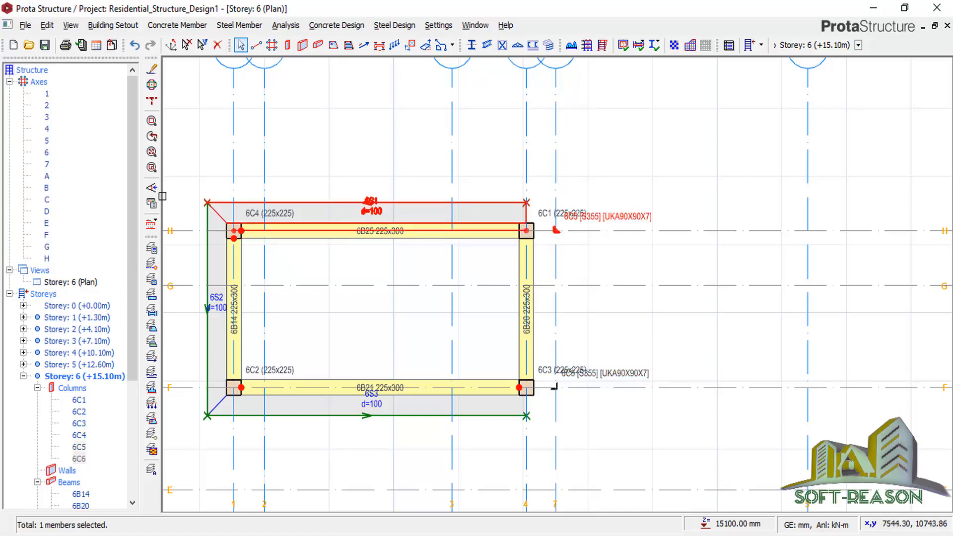
pyautogui.rightClick(619, 162)
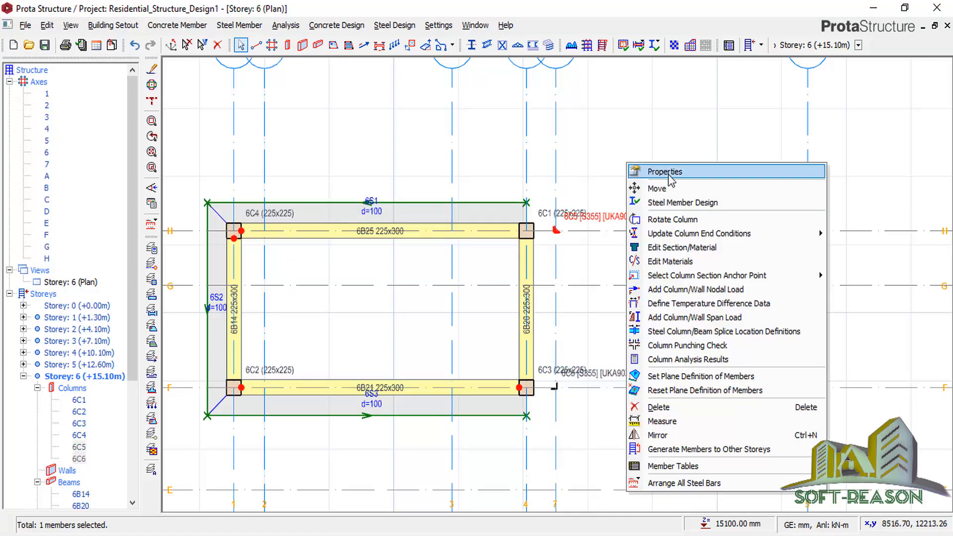
pyautogui.click(403, 183)
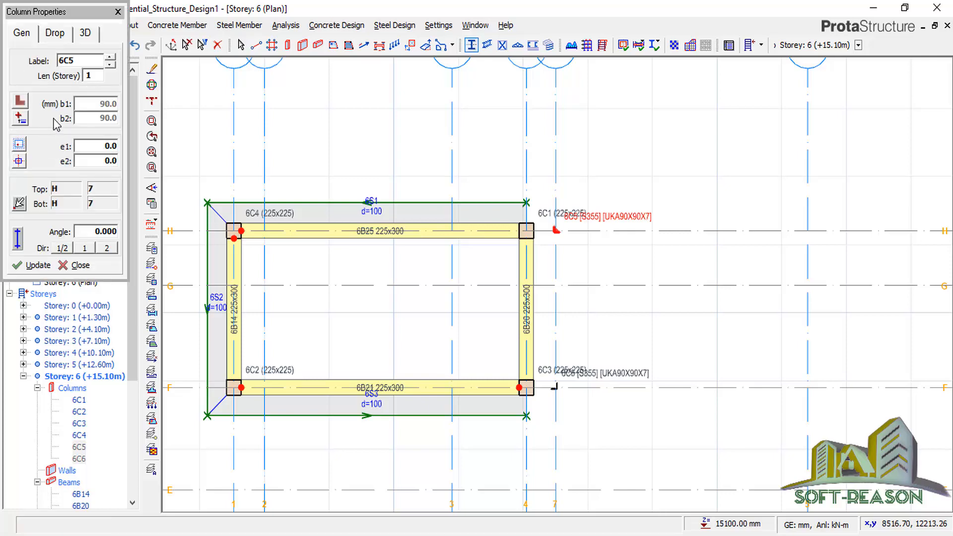
pyautogui.click(19, 102)
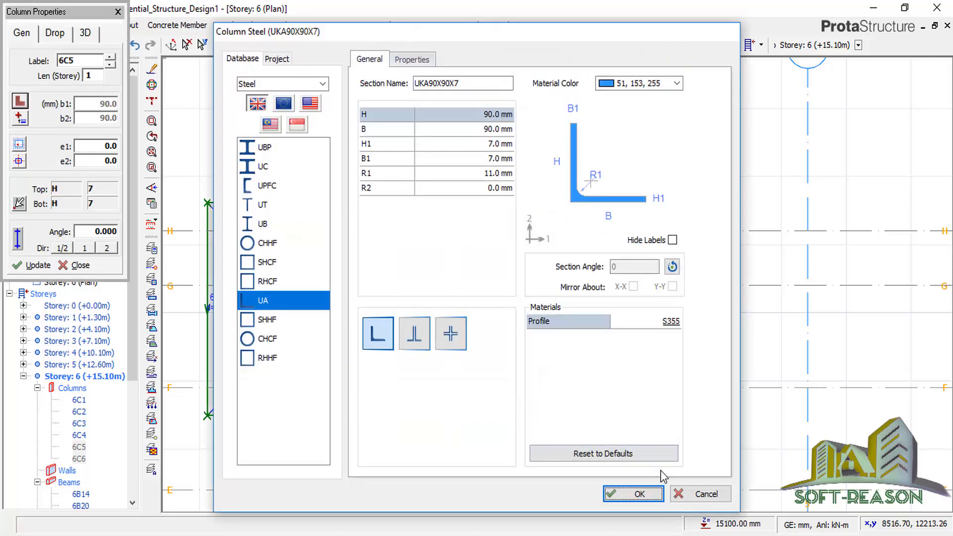
pyautogui.click(672, 267)
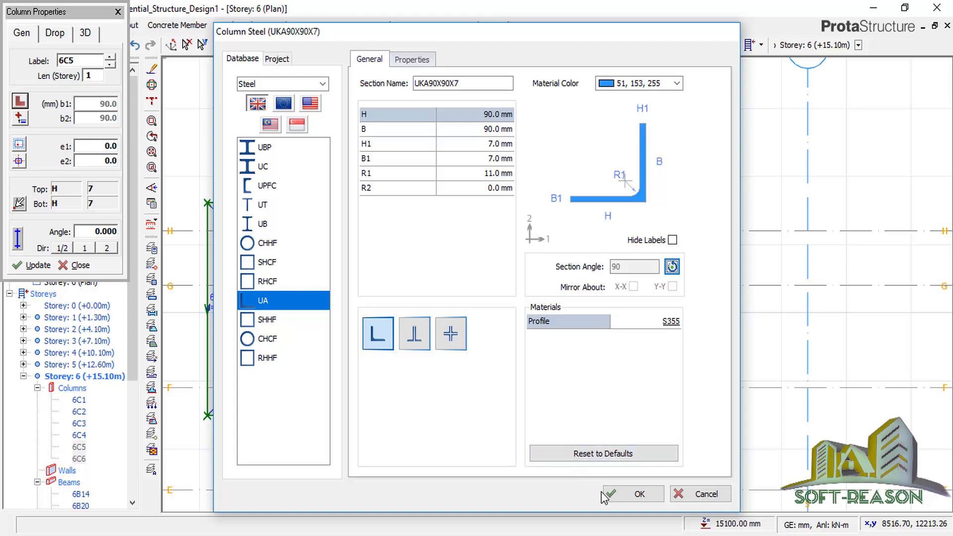
pyautogui.click(620, 494)
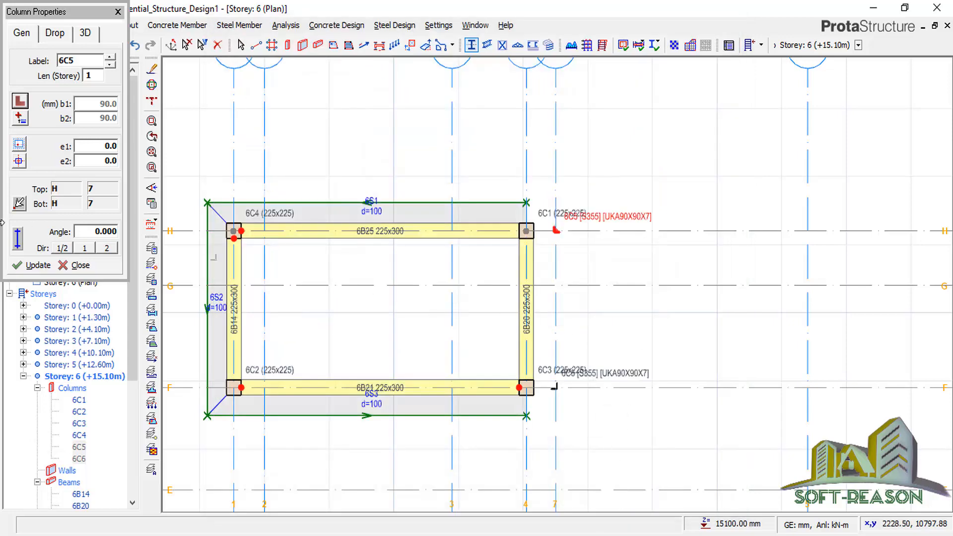
pyautogui.click(30, 265)
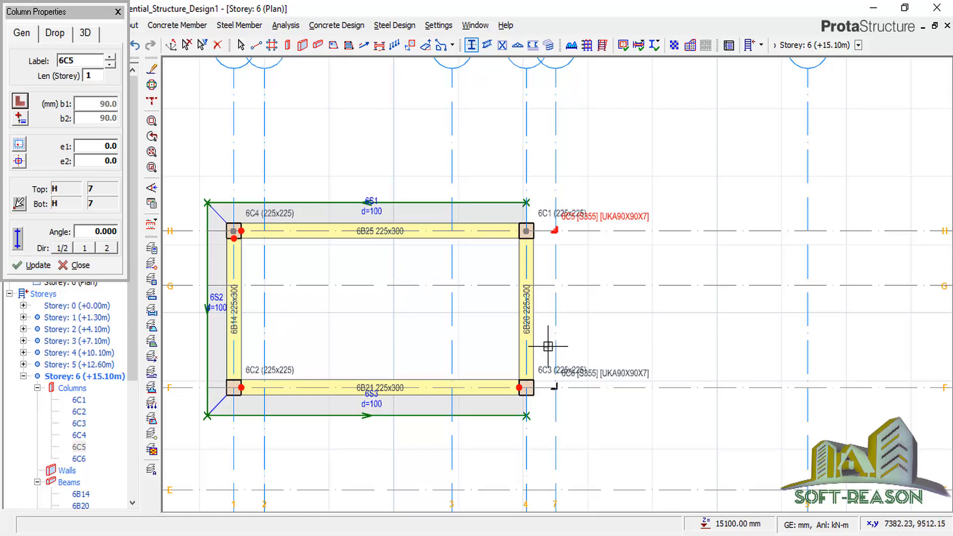
pyautogui.click(118, 11)
pyautogui.press('Escape')
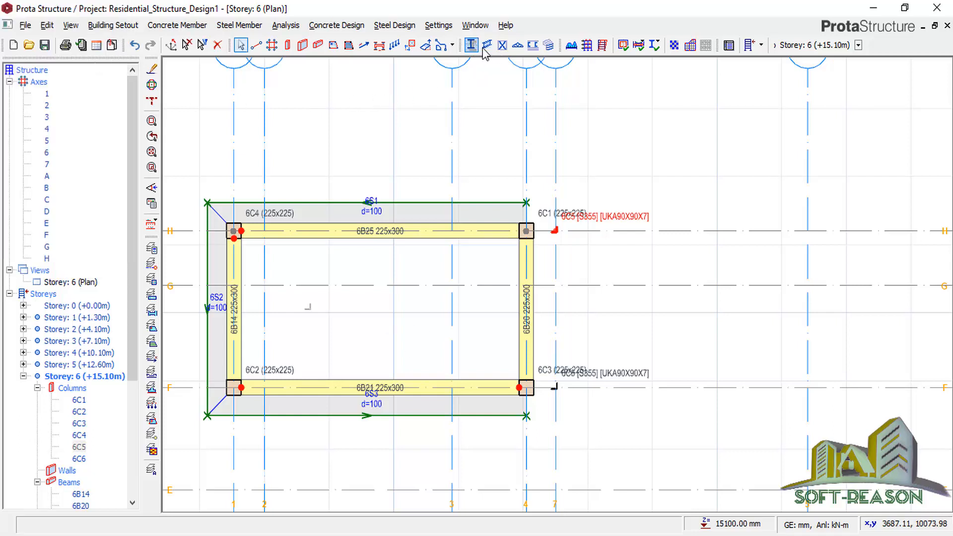
# Insert UKA90X90X7 steel angle beams 6B1 along axis H and 6B2 along axis F, spanning axes 4–7.
pyautogui.click(152, 204)
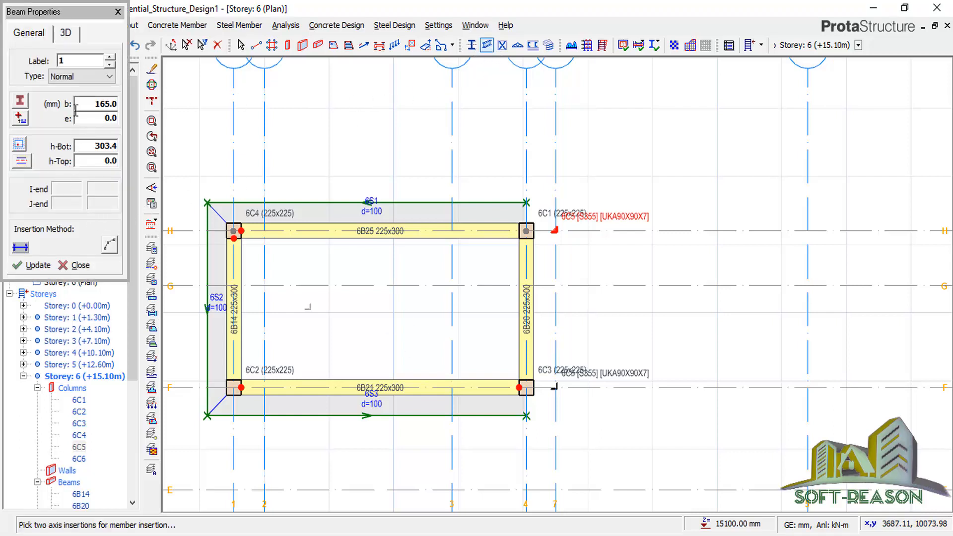
pyautogui.click(19, 103)
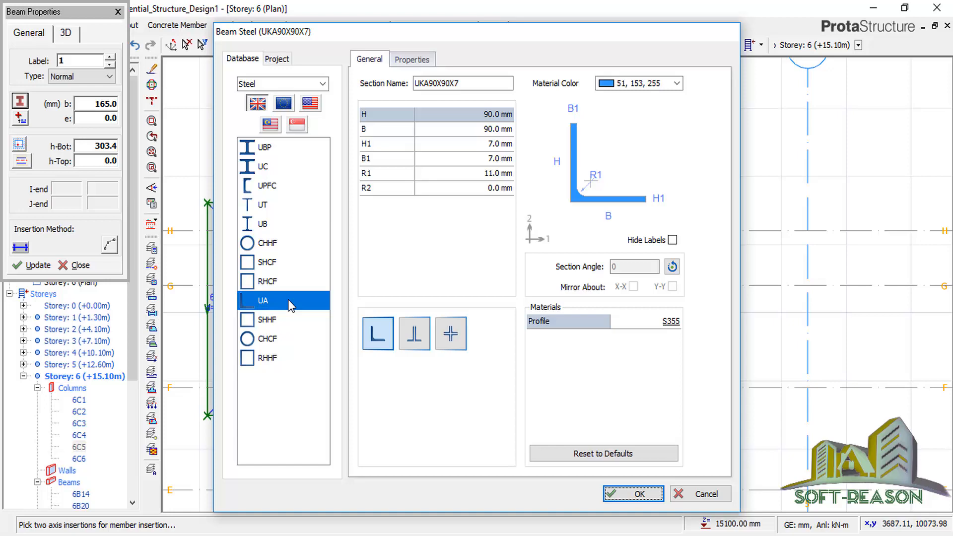
pyautogui.click(636, 494)
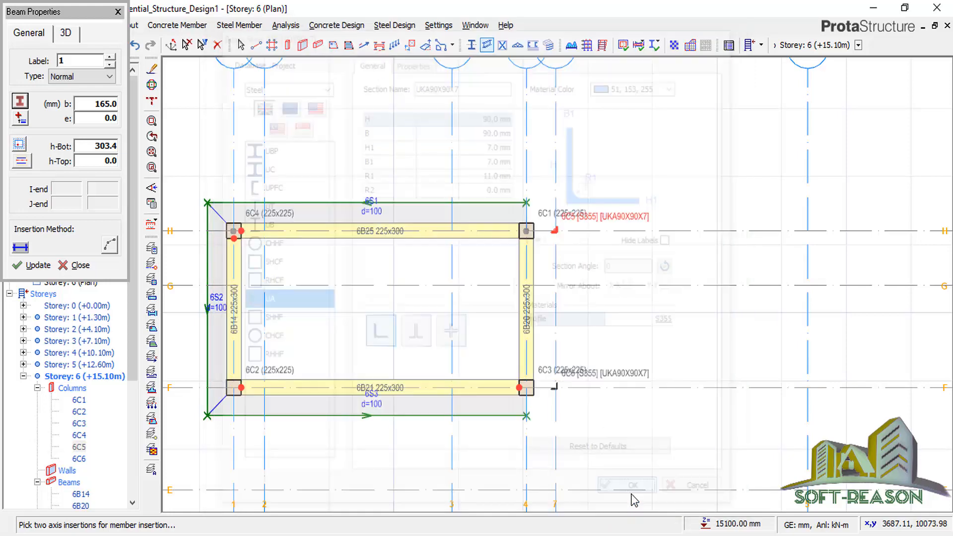
pyautogui.click(556, 230)
pyautogui.click(526, 231)
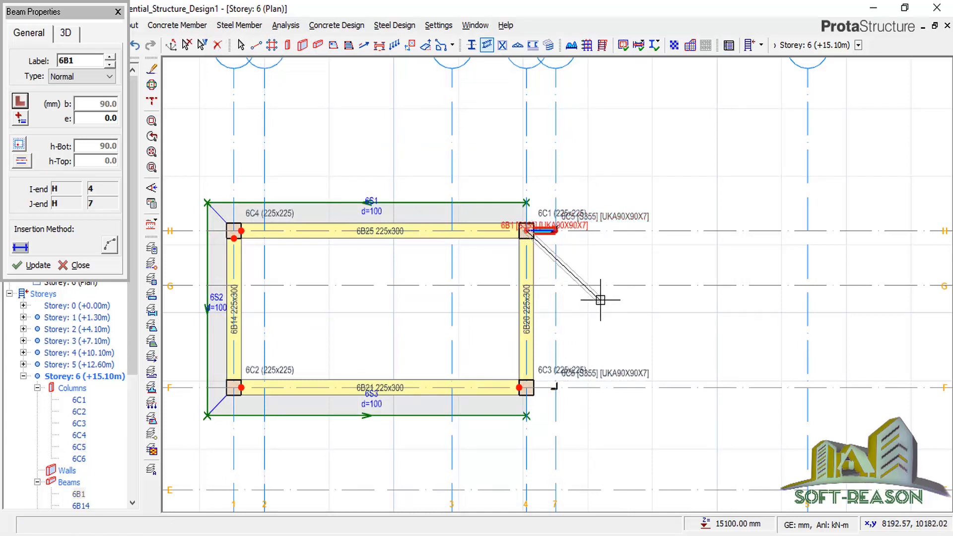
pyautogui.press('Escape')
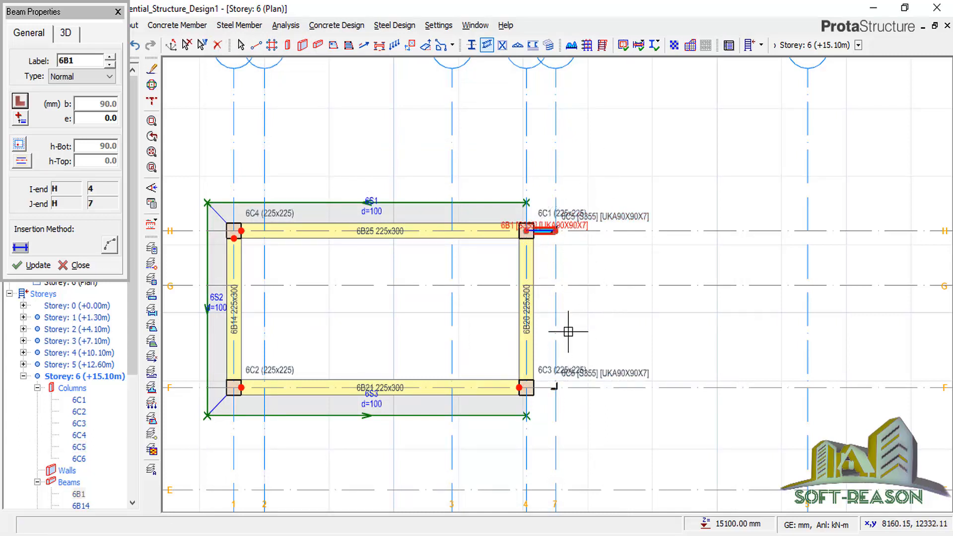
pyautogui.click(557, 389)
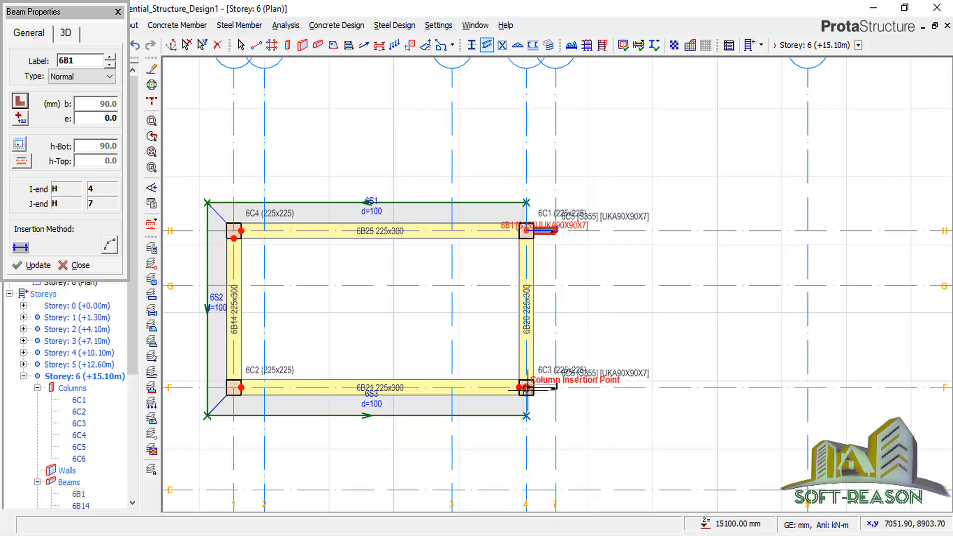
pyautogui.click(535, 388)
pyautogui.press('Escape')
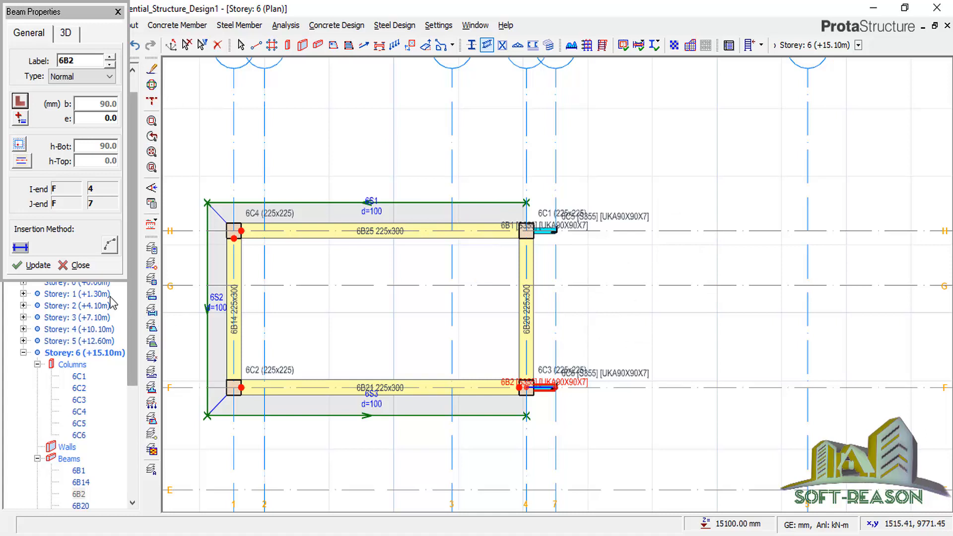
pyautogui.click(73, 265)
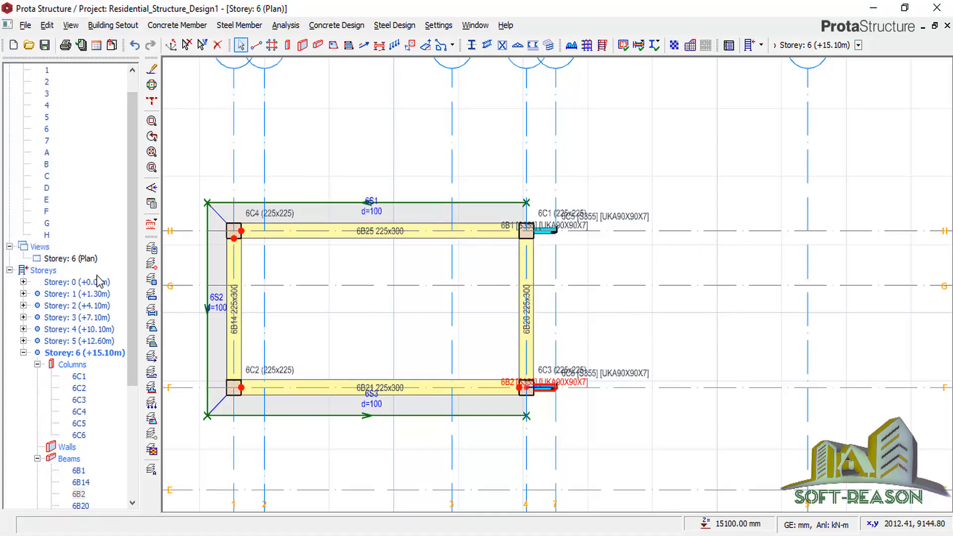
pyautogui.rightClick(92, 257)
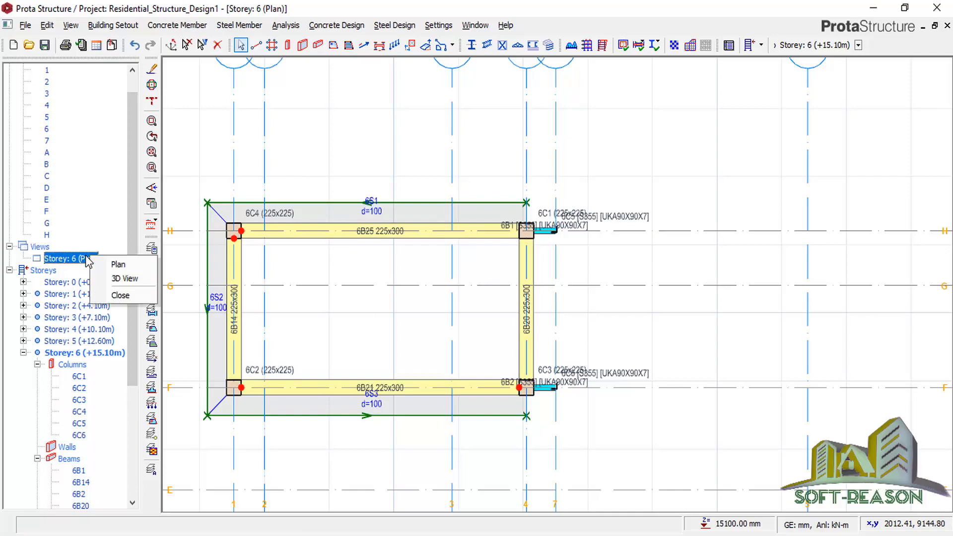
# Show storey 6 in 3D and orbit to inspect the back of the model.
pyautogui.click(114, 278)
pyautogui.scroll(2, 687, 298)
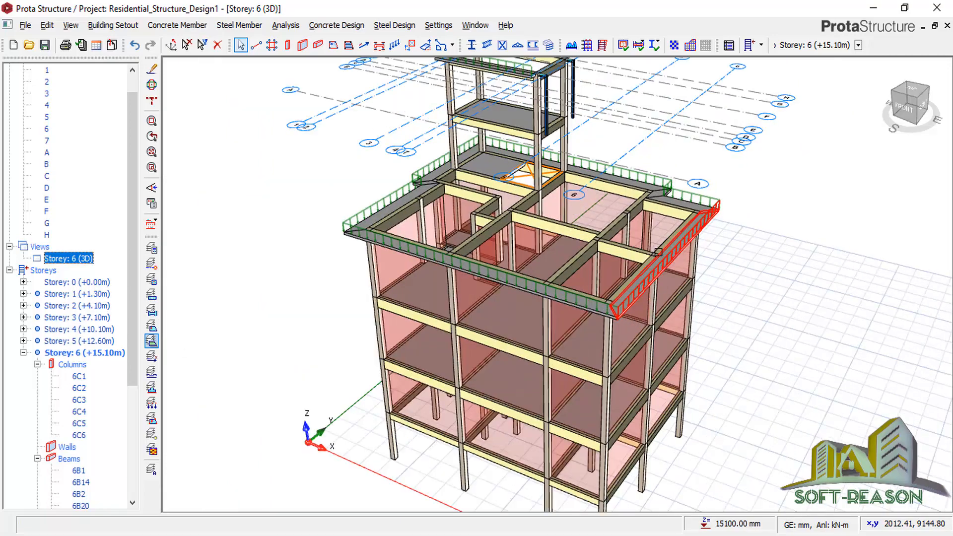
pyautogui.moveTo(759, 295)
pyautogui.mouseDown(button='middle')
pyautogui.moveTo(660, 288)
pyautogui.moveTo(579, 265)
pyautogui.mouseUp(button='middle')
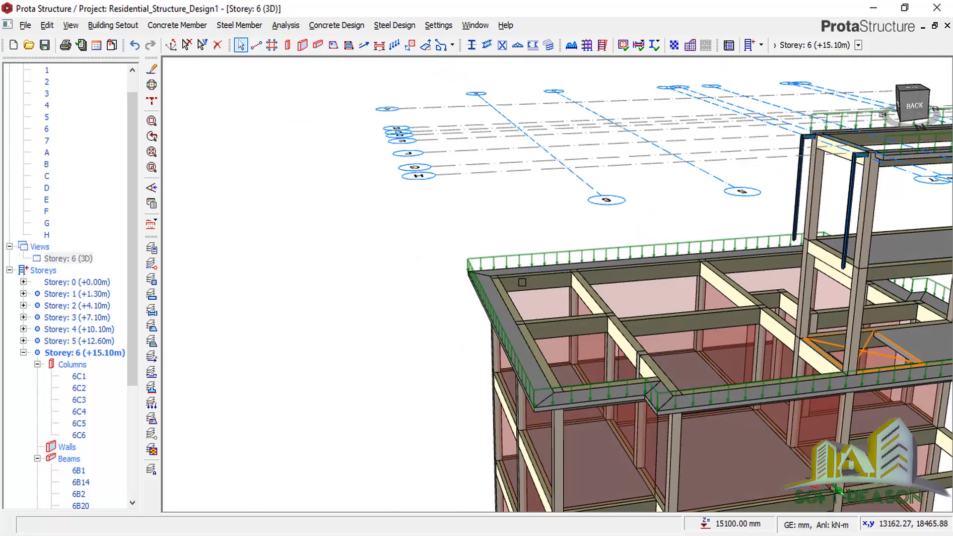
pyautogui.scroll(-2, 509, 322)
pyautogui.scroll(2, 691, 315)
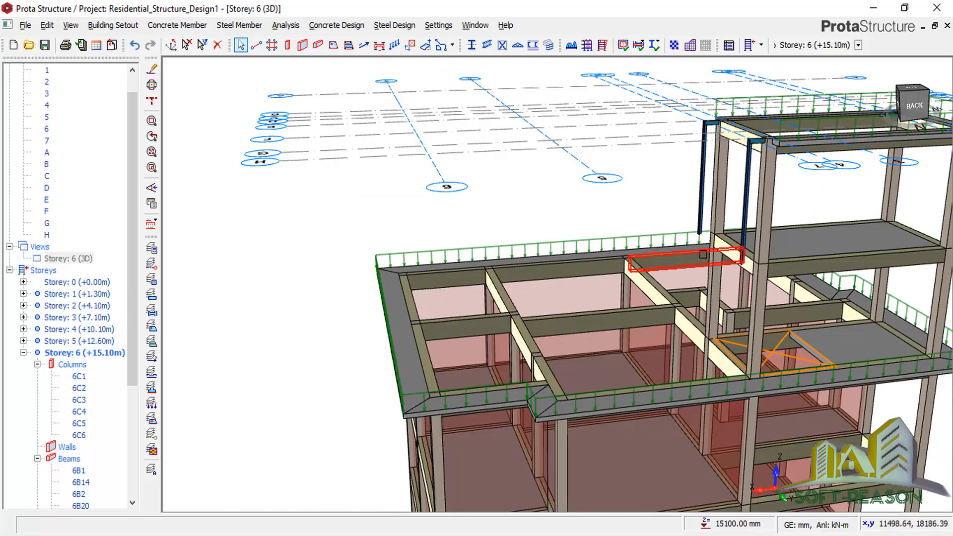
pyautogui.scroll(2, 756, 175)
pyautogui.scroll(-2, 583, 229)
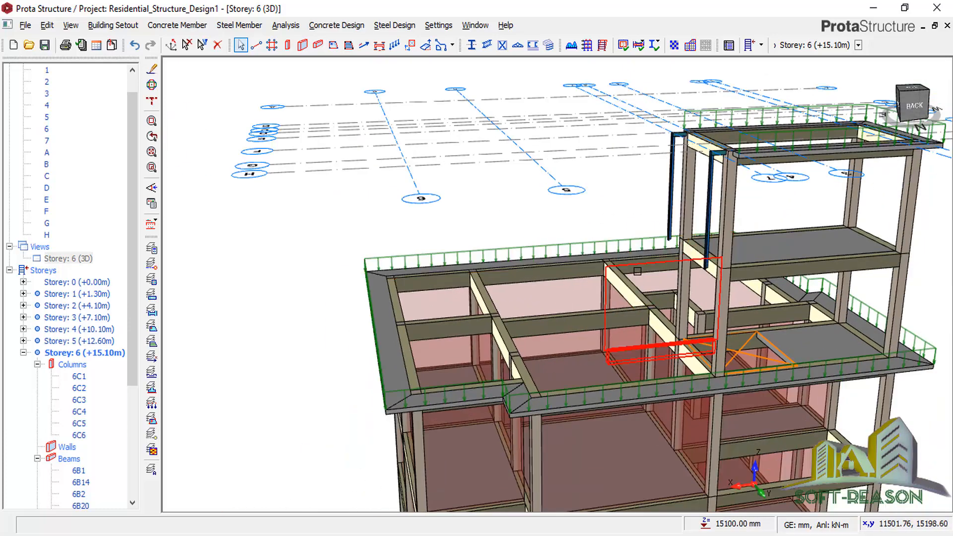
pyautogui.scroll(2, 636, 274)
pyautogui.moveTo(648, 312)
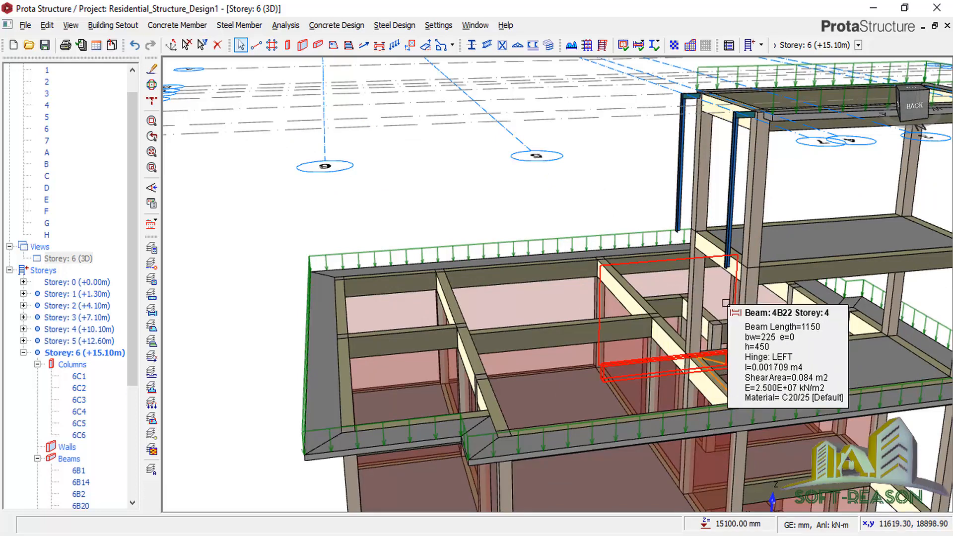
pyautogui.moveTo(716, 281)
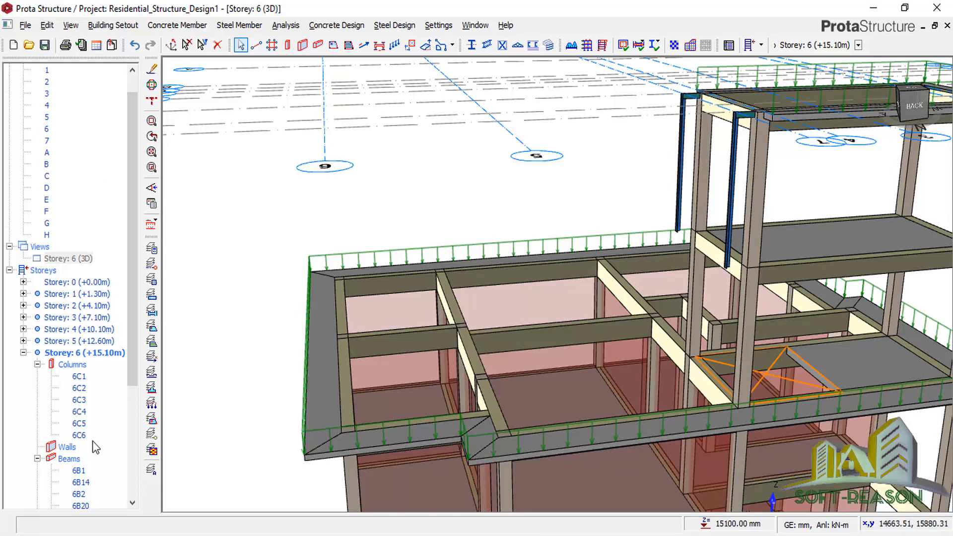
# Switch the storey 6 view to Plan.
pyautogui.click(85, 262)
pyautogui.rightClick(83, 259)
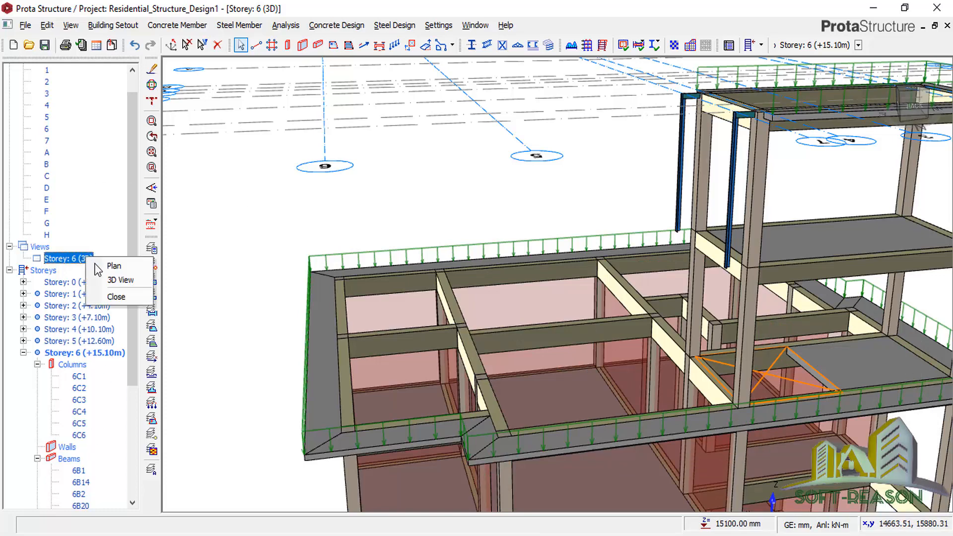
pyautogui.click(112, 265)
# Delete steel beam 6B2 and steel column 6C6 from grid line F.
pyautogui.scroll(3, 525, 203)
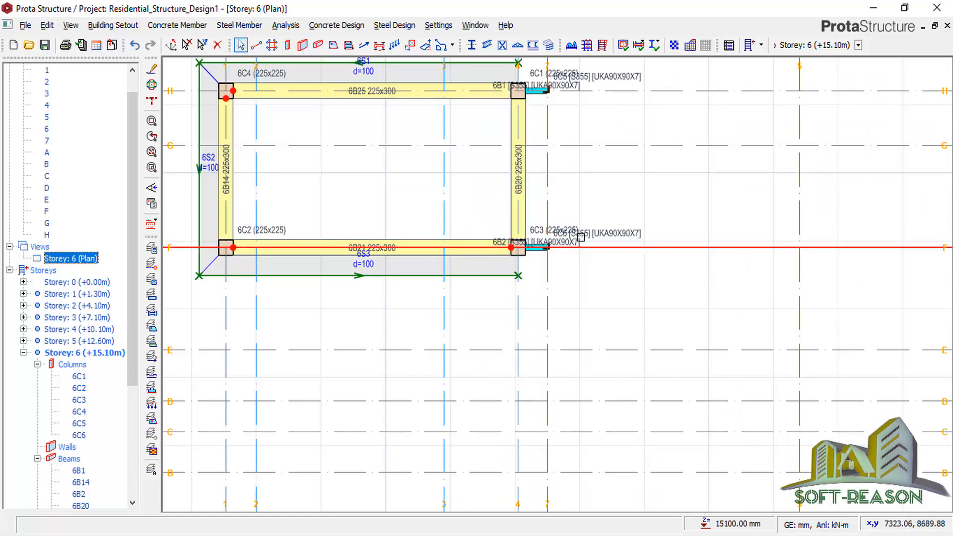
pyautogui.scroll(3, 532, 259)
pyautogui.click(539, 233)
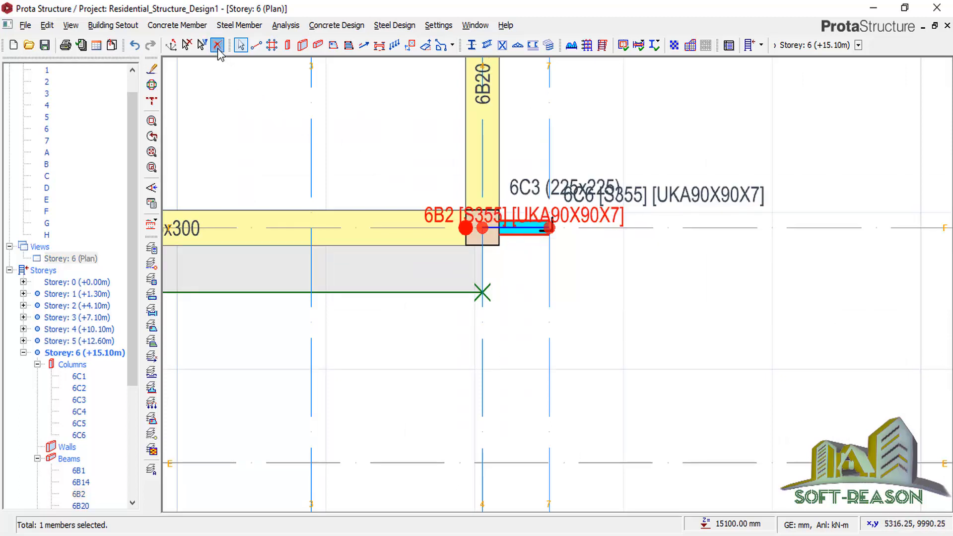
pyautogui.click(217, 45)
pyautogui.click(556, 223)
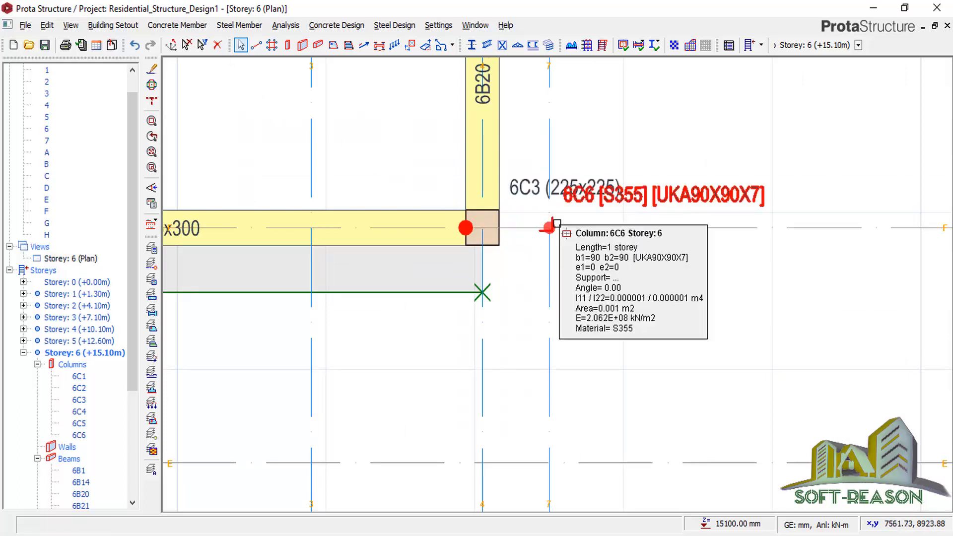
pyautogui.click(217, 46)
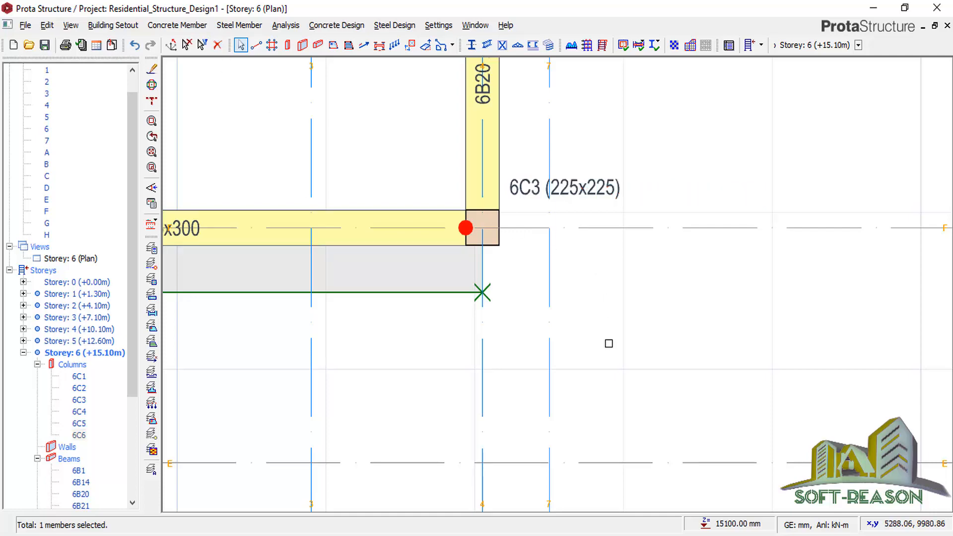
pyautogui.scroll(-4, 600, 292)
pyautogui.scroll(2, 587, 173)
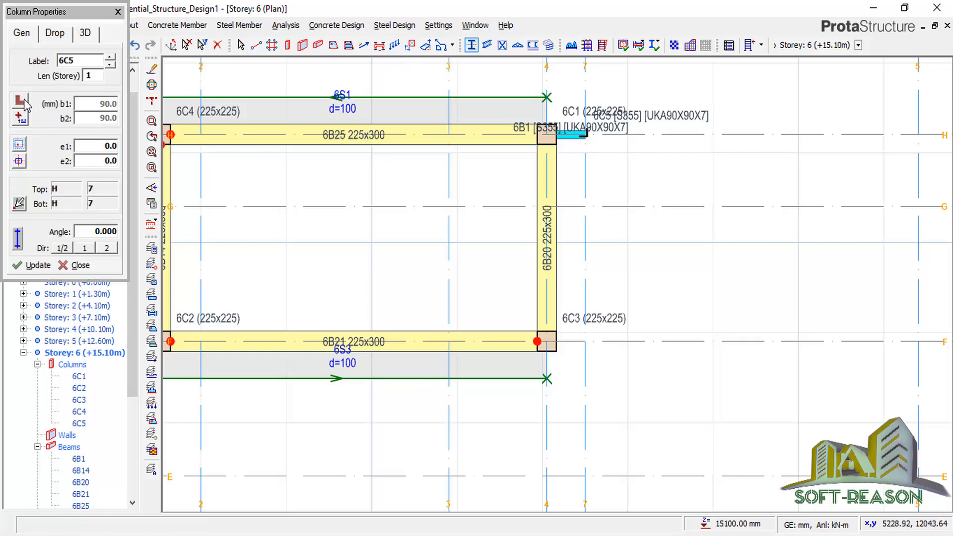
# Place a new UKA90X90X7 steel column 6C6 at grid G/7.
pyautogui.click(24, 101)
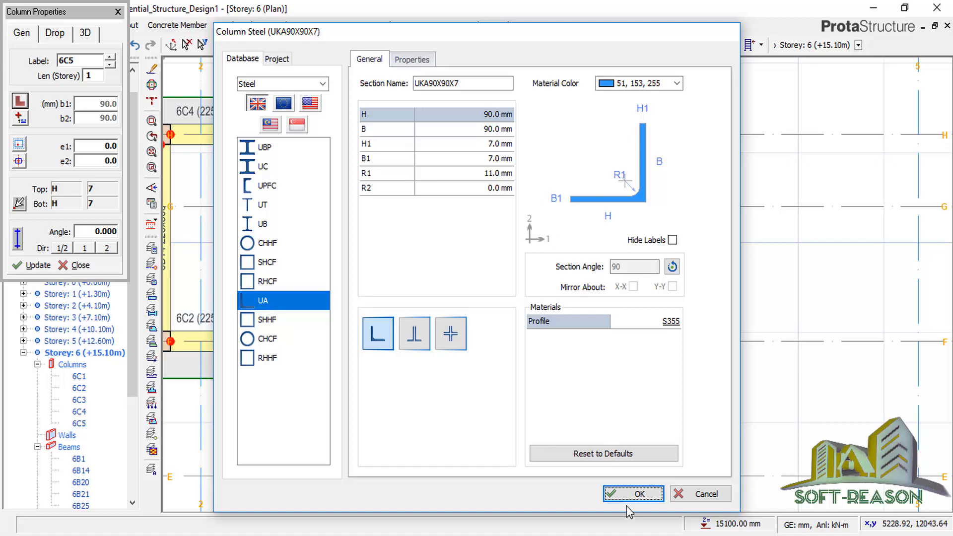
pyautogui.click(629, 495)
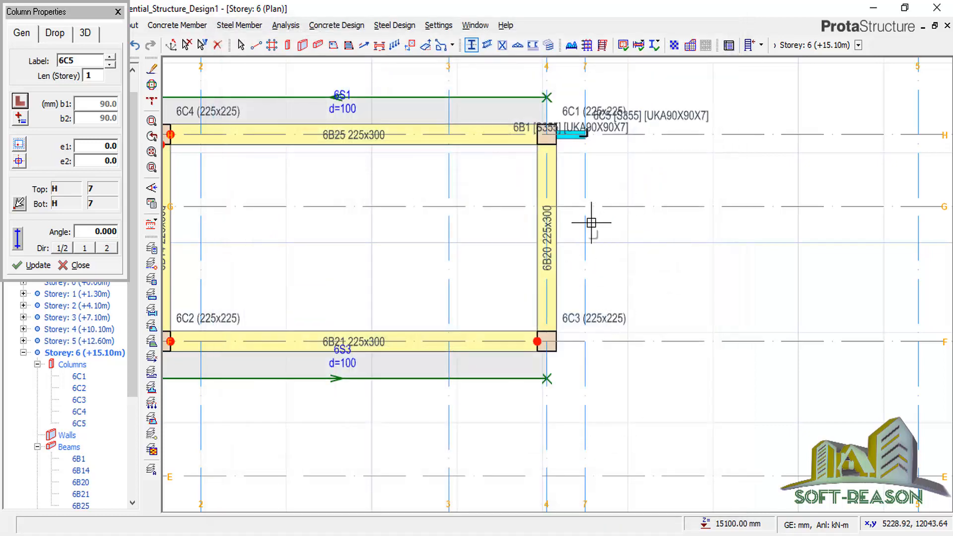
pyautogui.click(584, 204)
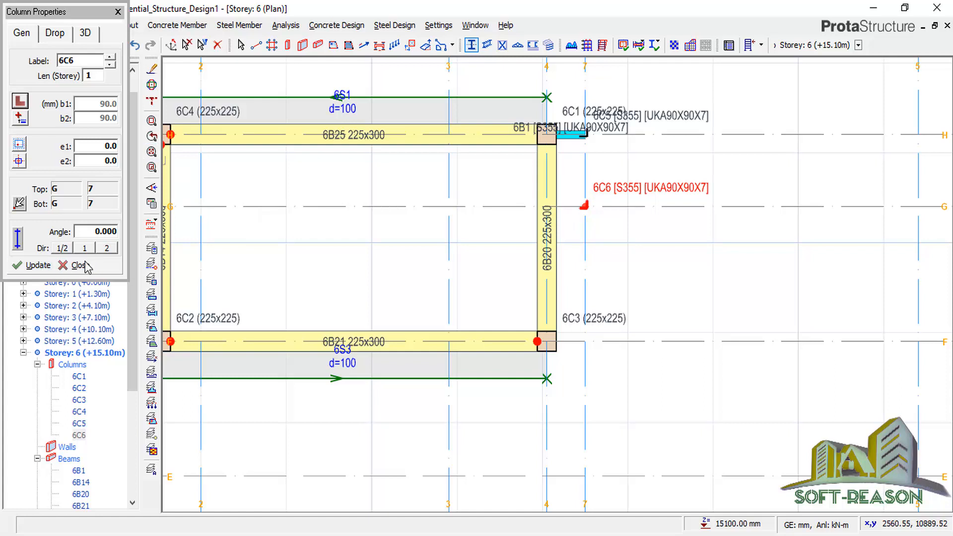
pyautogui.press('Escape')
# Insert UKA90X90X7 steel beam 6B2 along grid G from axis 4 to 7.
pyautogui.click(486, 45)
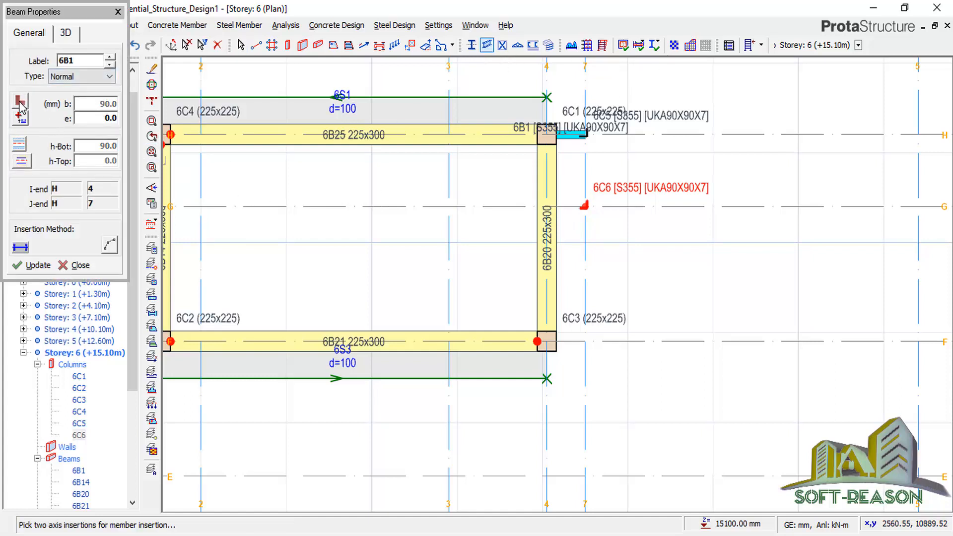
pyautogui.click(20, 104)
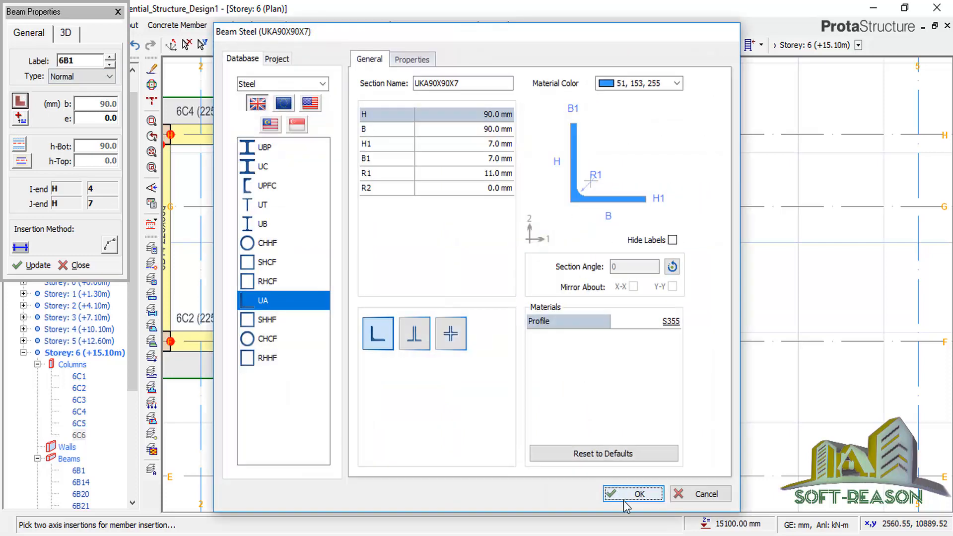
pyautogui.click(626, 497)
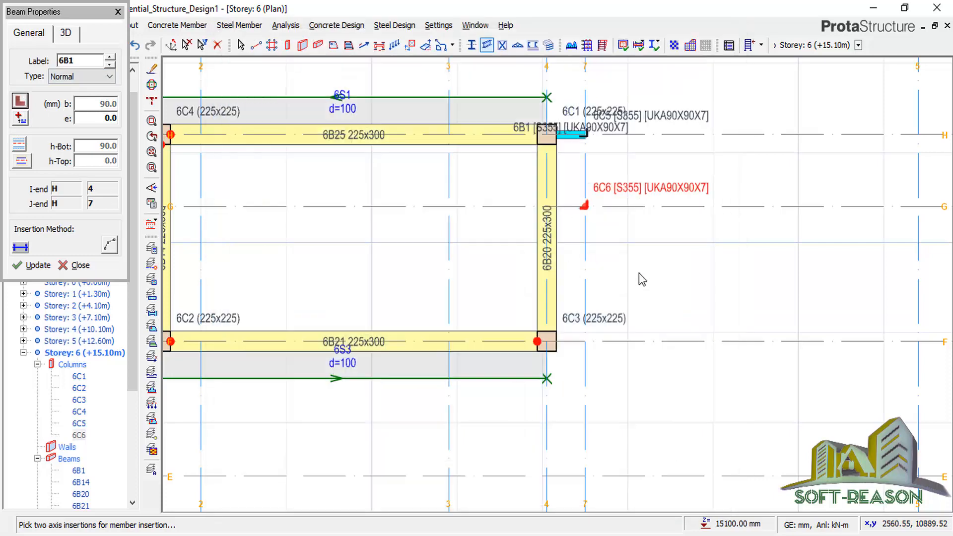
pyautogui.click(543, 206)
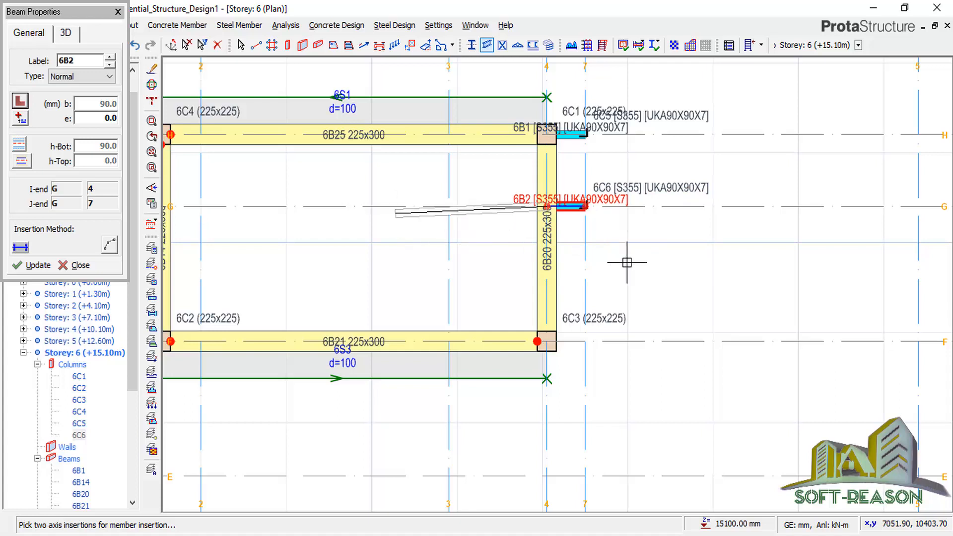
pyautogui.click(81, 265)
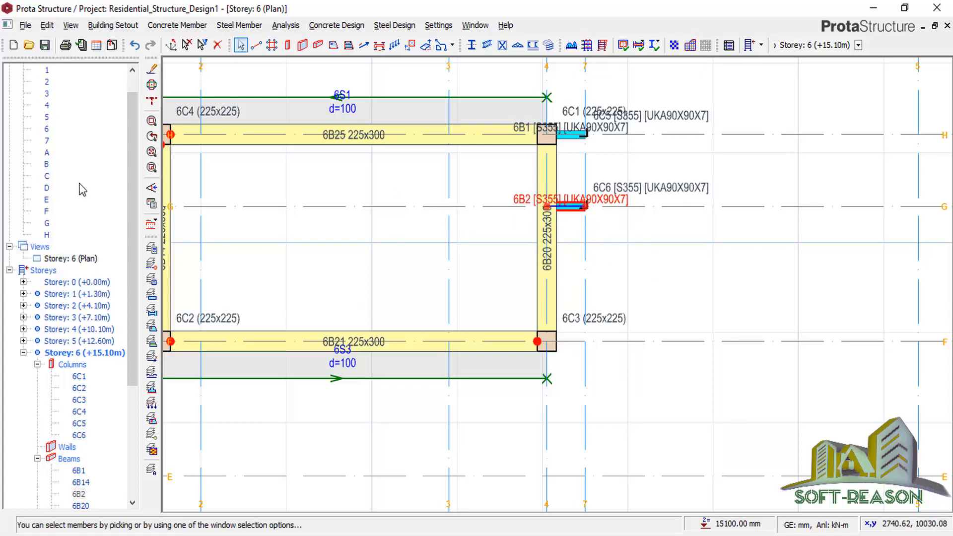
pyautogui.click(74, 259)
pyautogui.rightClick(74, 259)
# In the 3D view, set steel column 6C5's storey length to 2.
pyautogui.click(111, 277)
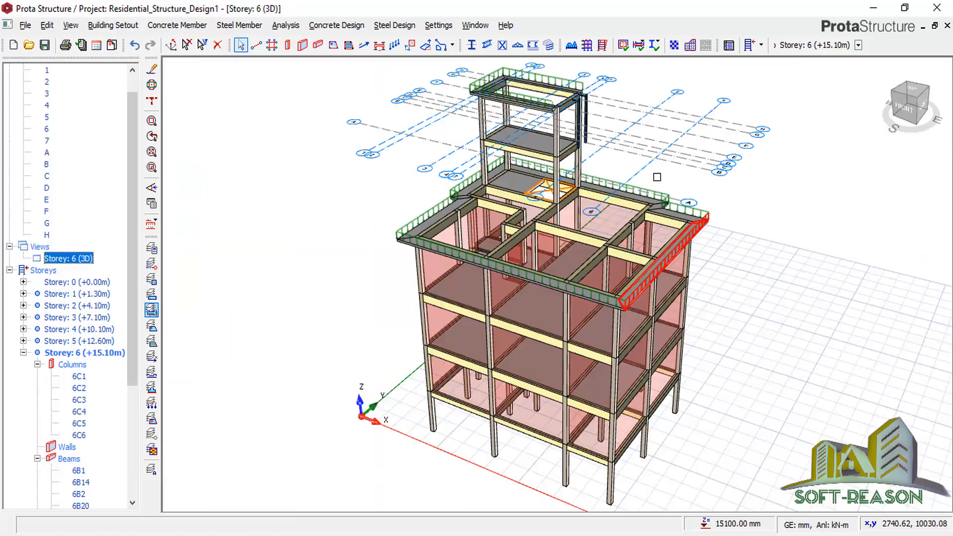
pyautogui.scroll(-1, 713, 141)
pyautogui.scroll(1, 713, 141)
pyautogui.moveTo(713, 141); pyautogui.dragTo(561, 161, button='middle')
pyautogui.scroll(3, 825, 275)
pyautogui.scroll(-4, 491, 260)
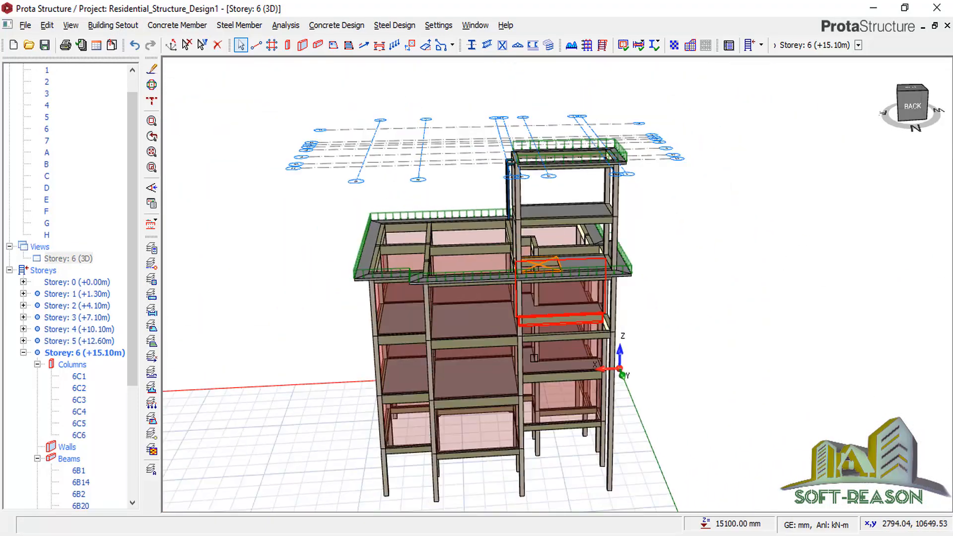
pyautogui.scroll(4, 485, 329)
pyautogui.moveTo(485, 329); pyautogui.dragTo(526, 318, button='middle')
pyautogui.scroll(2, 551, 209)
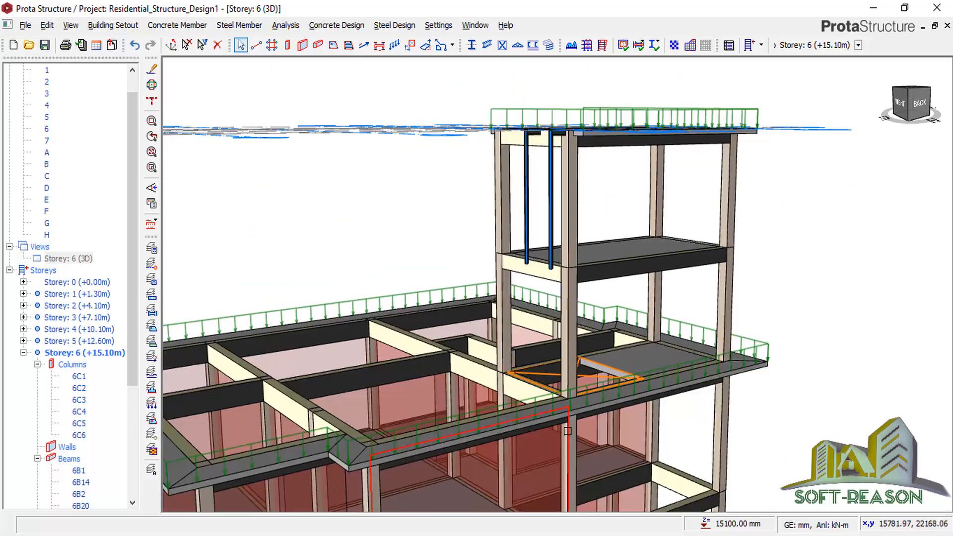
pyautogui.moveTo(566, 397)
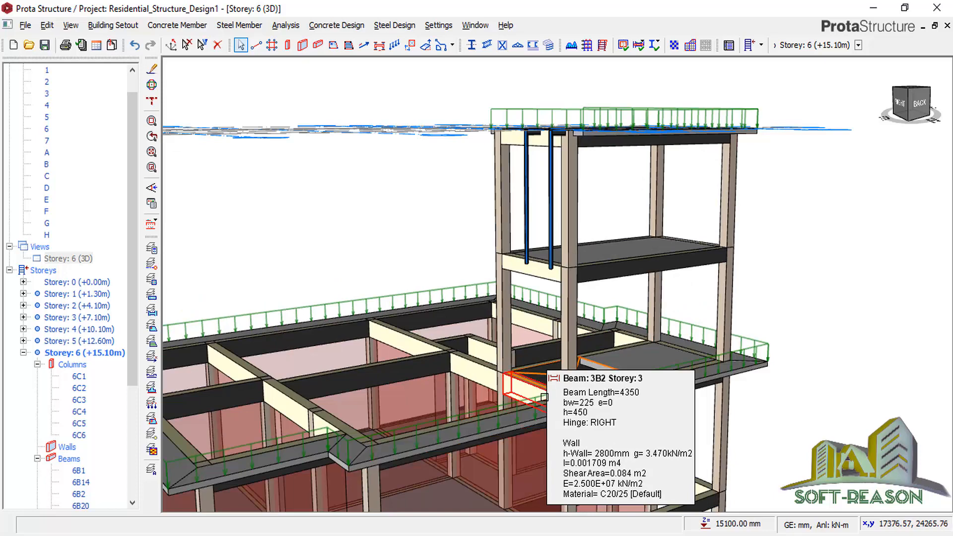
pyautogui.click(525, 199)
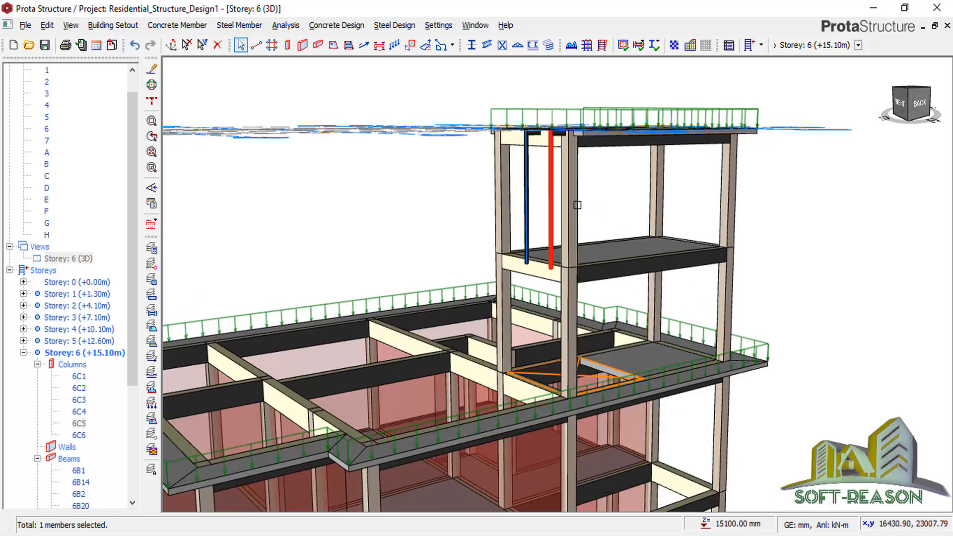
pyautogui.rightClick(412, 203)
pyautogui.click(447, 207)
pyautogui.click(89, 76)
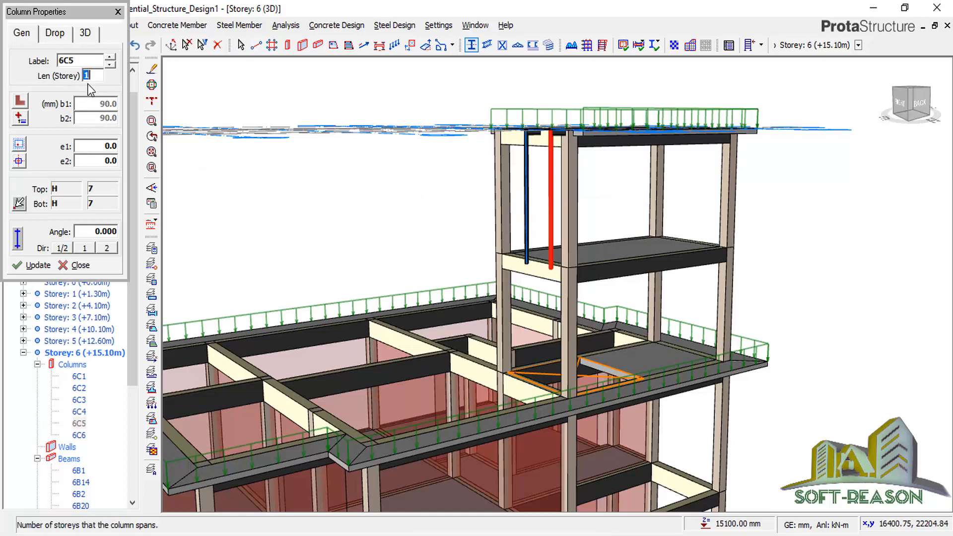
pyautogui.write('2')
pyautogui.click(32, 265)
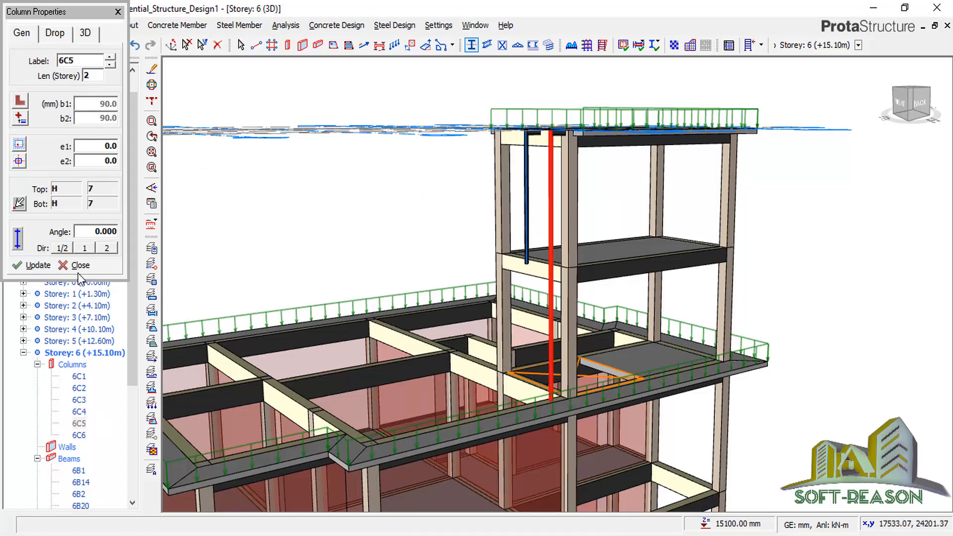
pyautogui.press('Escape')
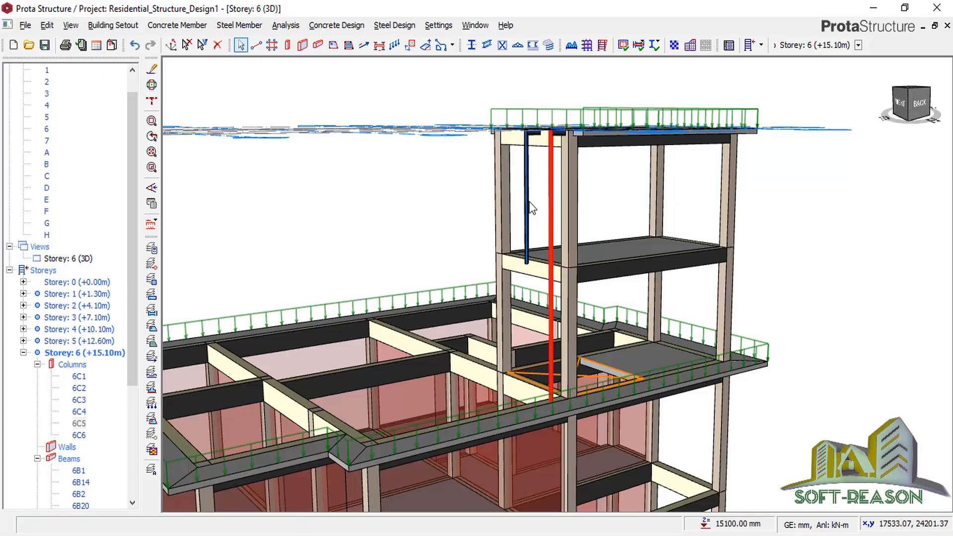
# Set steel column 6C6's storey length to 2 so it reaches the lower floor.
pyautogui.click(527, 198)
pyautogui.rightClick(527, 197)
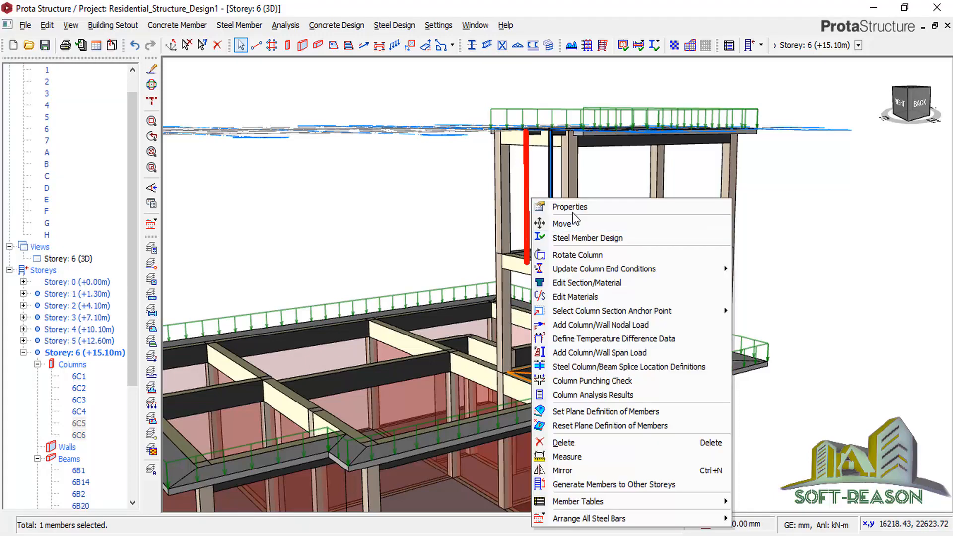
pyautogui.click(317, 240)
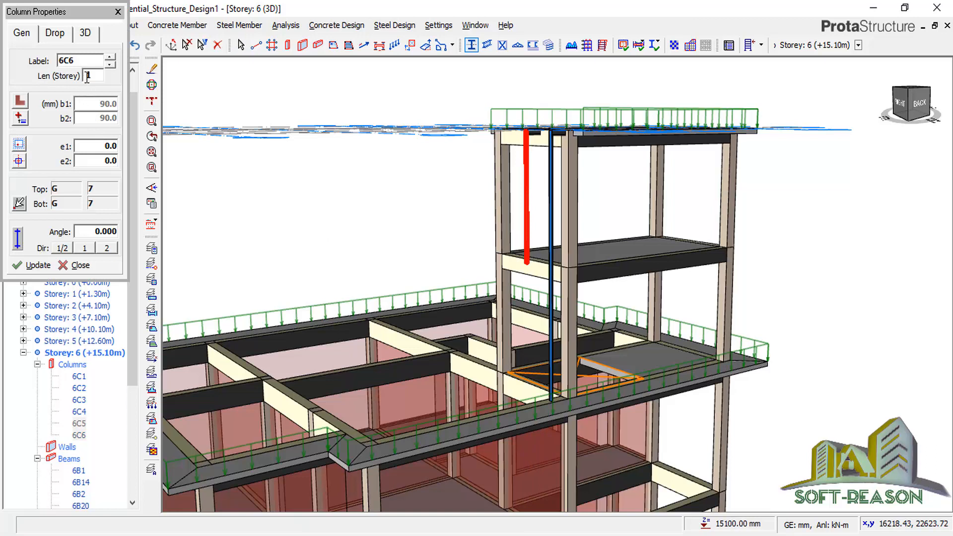
pyautogui.click(85, 76)
pyautogui.write('2')
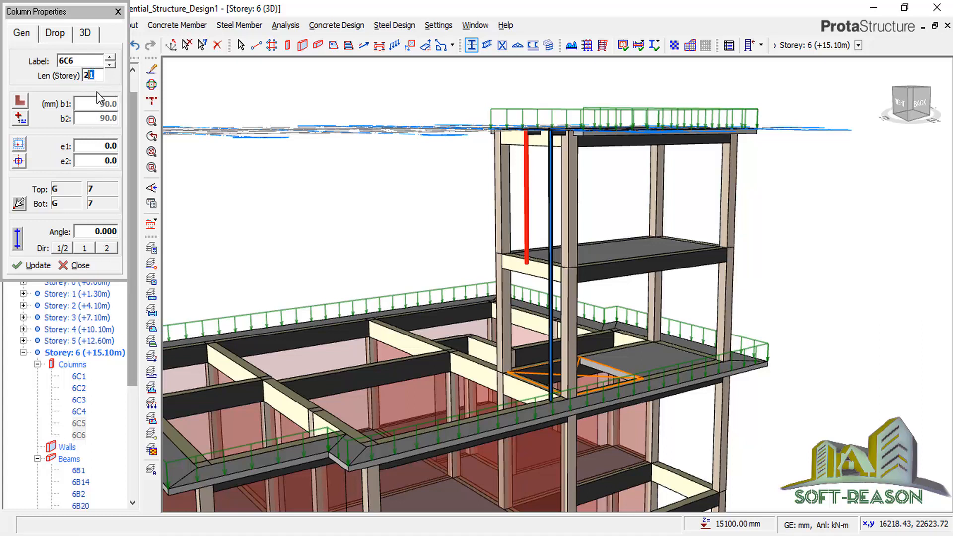
pyautogui.press('BackSpace')
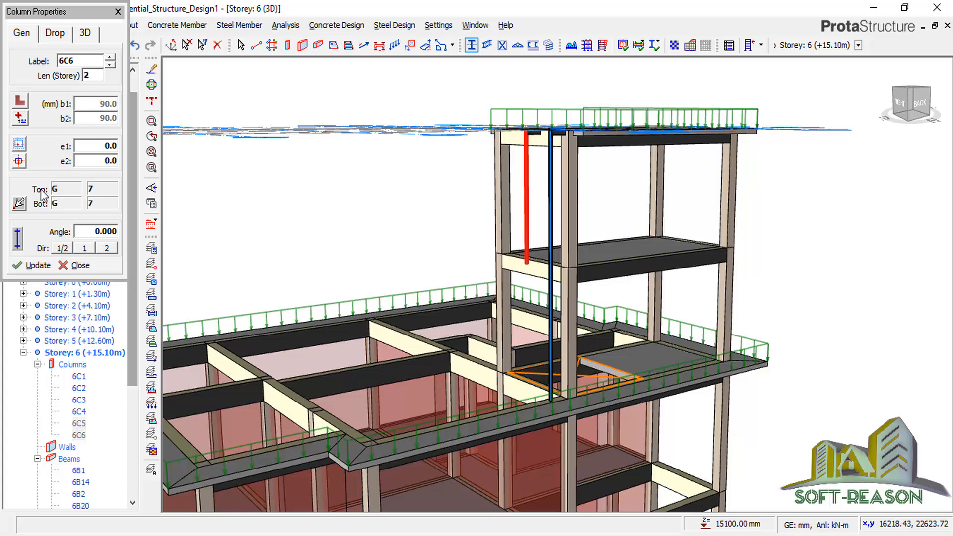
pyautogui.click(25, 266)
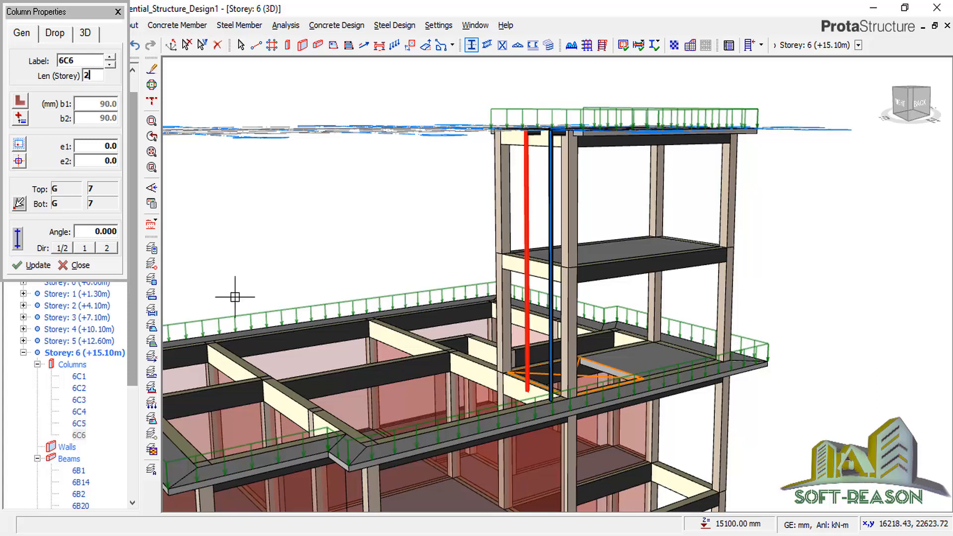
pyautogui.click(74, 265)
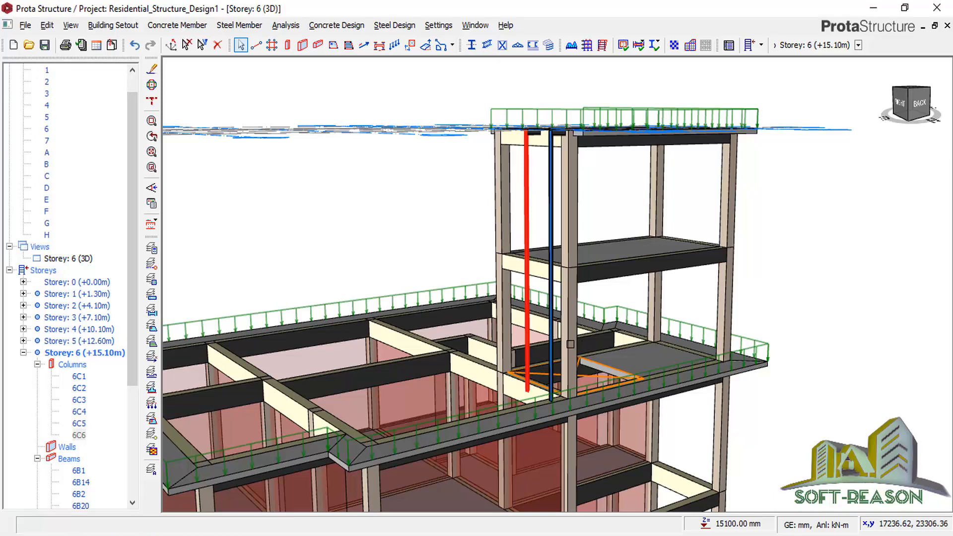
pyautogui.press('Escape')
pyautogui.scroll(-1, 570, 342)
pyautogui.scroll(3, 571, 340)
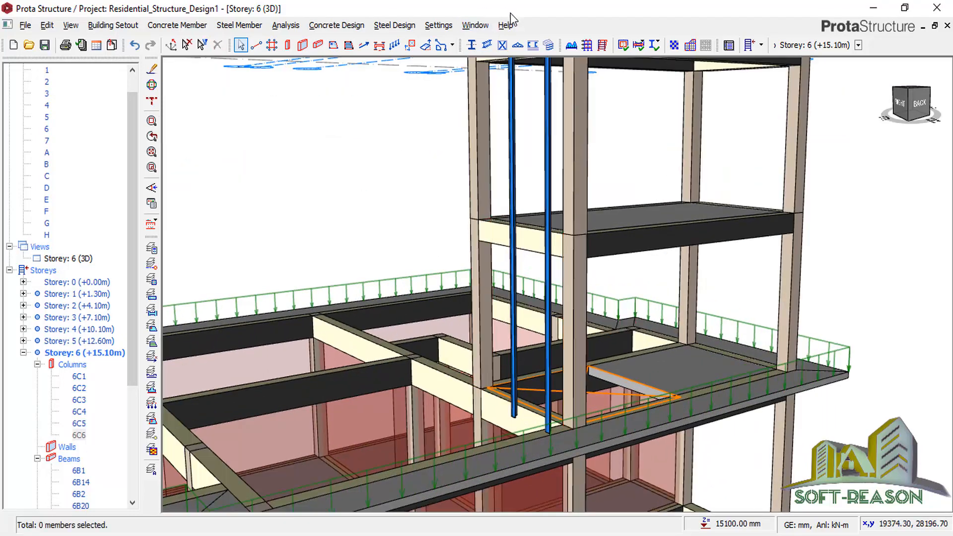
# Insert girt 6G1 of UKPFC100X50X10 channels between the two steel columns at 300 mm spacing.
pyautogui.click(552, 52)
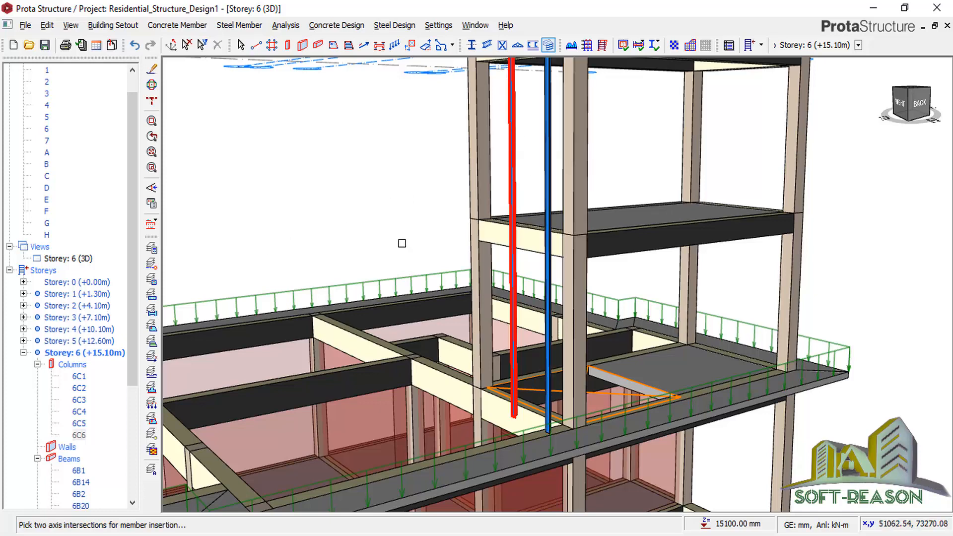
pyautogui.click(544, 185)
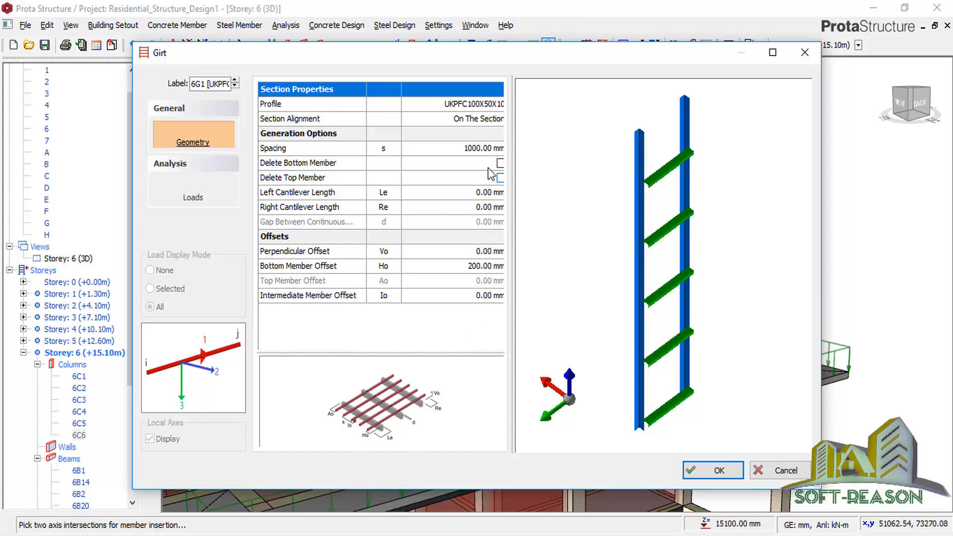
pyautogui.click(483, 149)
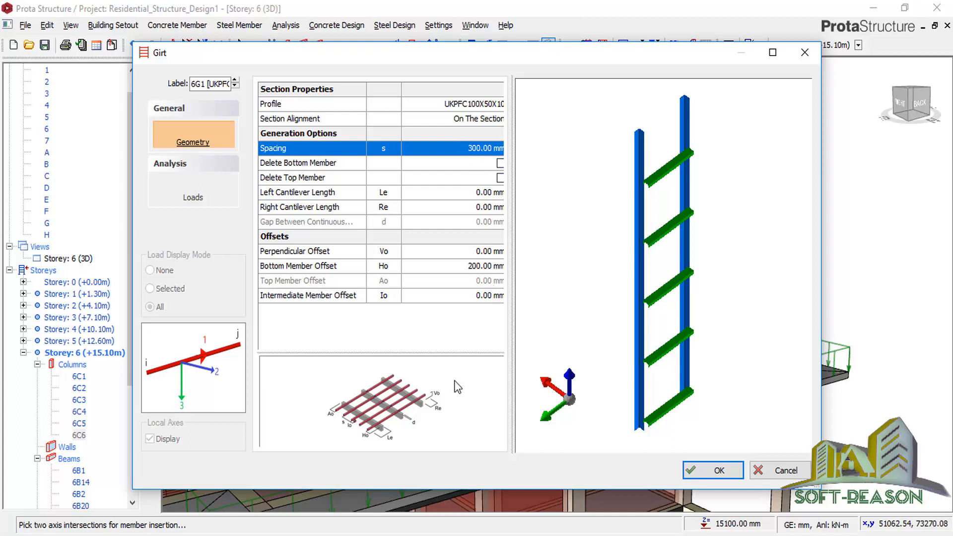
pyautogui.click(487, 192)
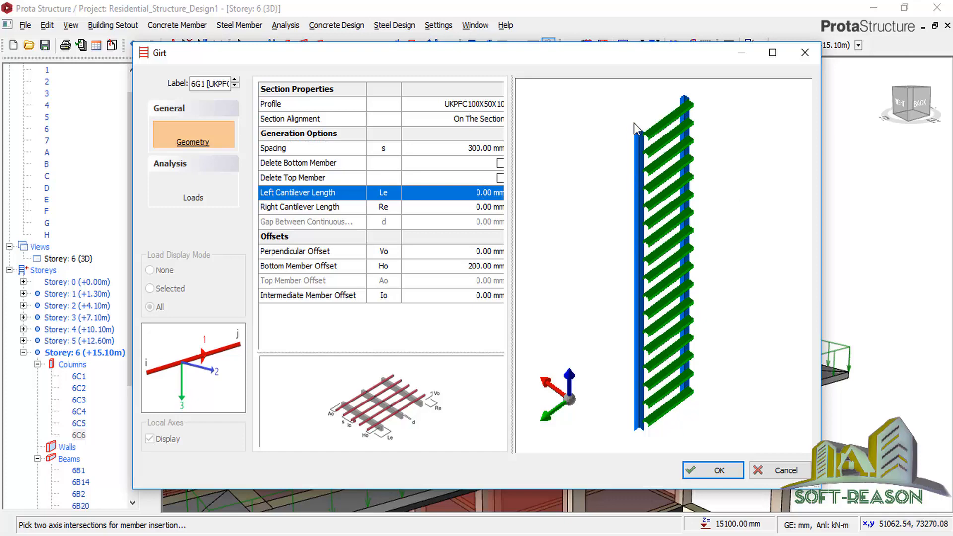
pyautogui.click(719, 471)
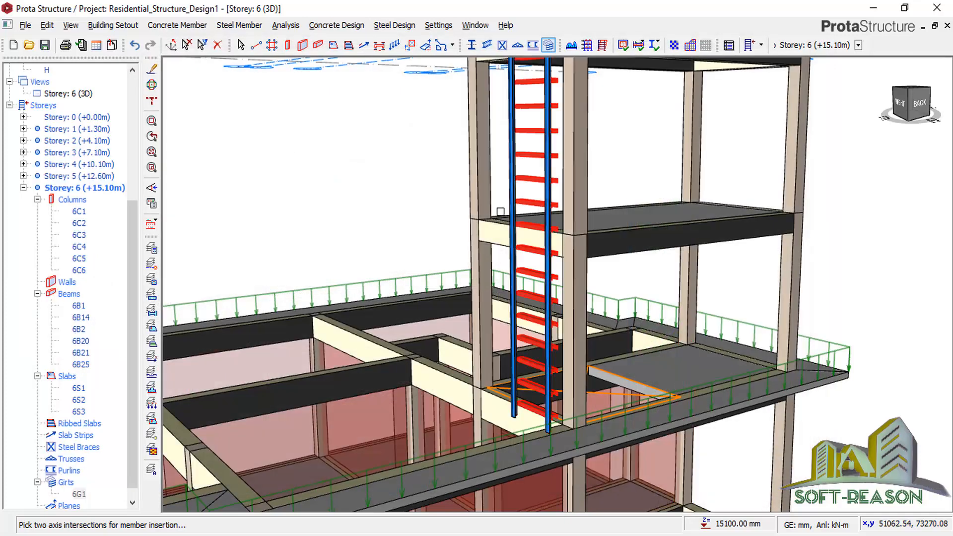
pyautogui.scroll(5, 553, 297)
pyautogui.scroll(2, 636, 264)
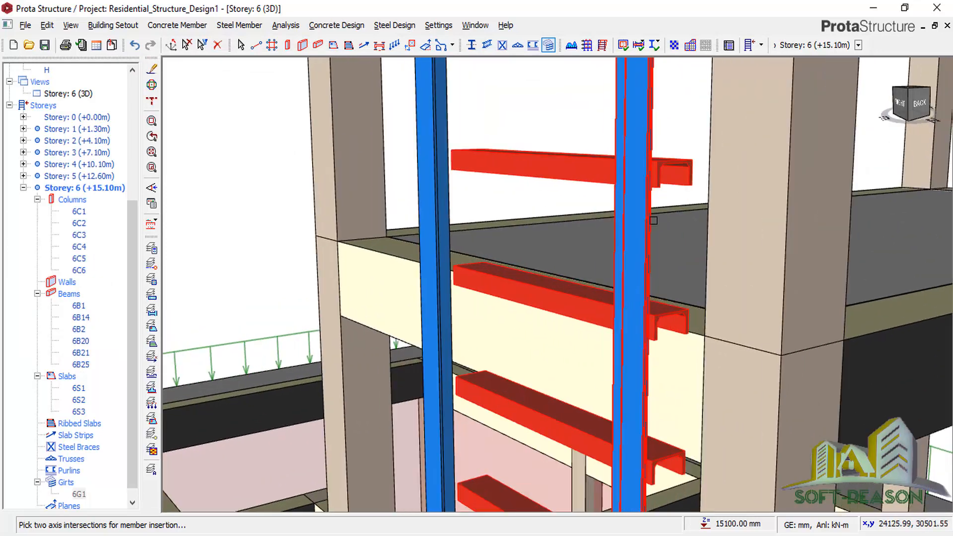
pyautogui.scroll(4, 656, 181)
pyautogui.scroll(-4, 550, 250)
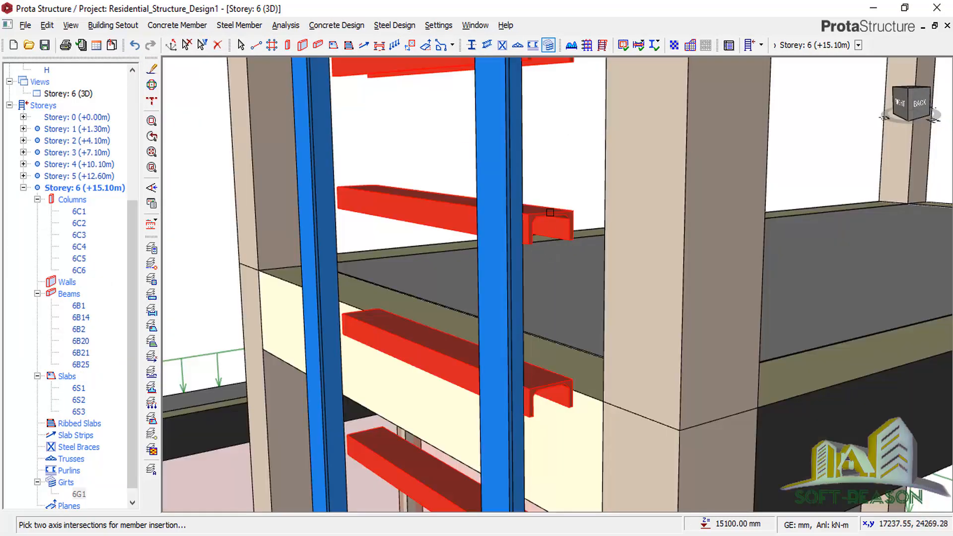
pyautogui.scroll(-2, 551, 216)
pyautogui.scroll(1, 557, 229)
pyautogui.scroll(-5, 504, 375)
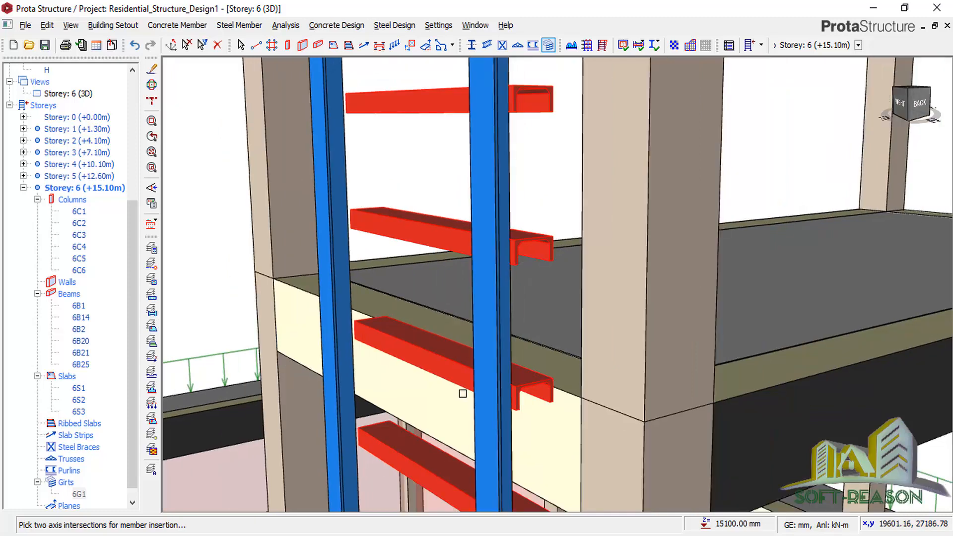
pyautogui.scroll(5, 526, 377)
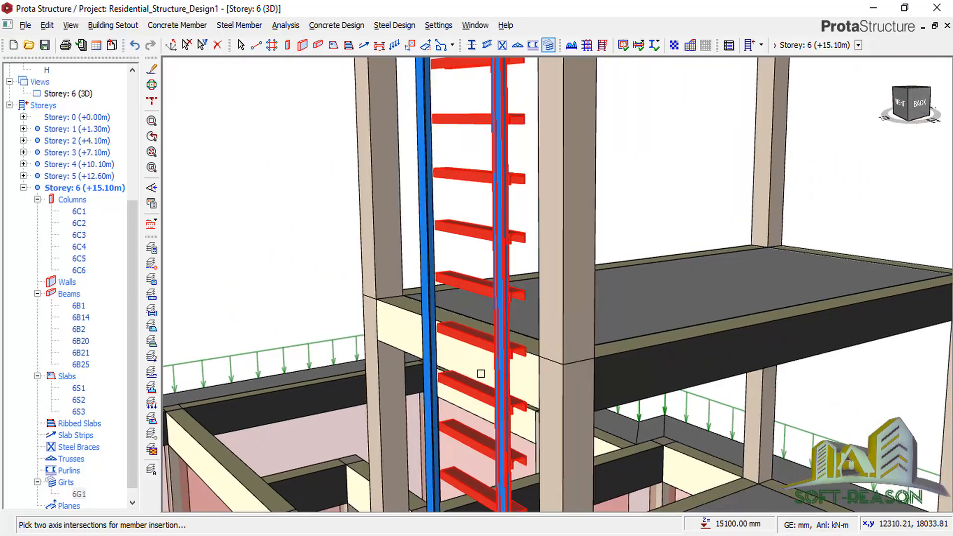
pyautogui.scroll(-4, 523, 378)
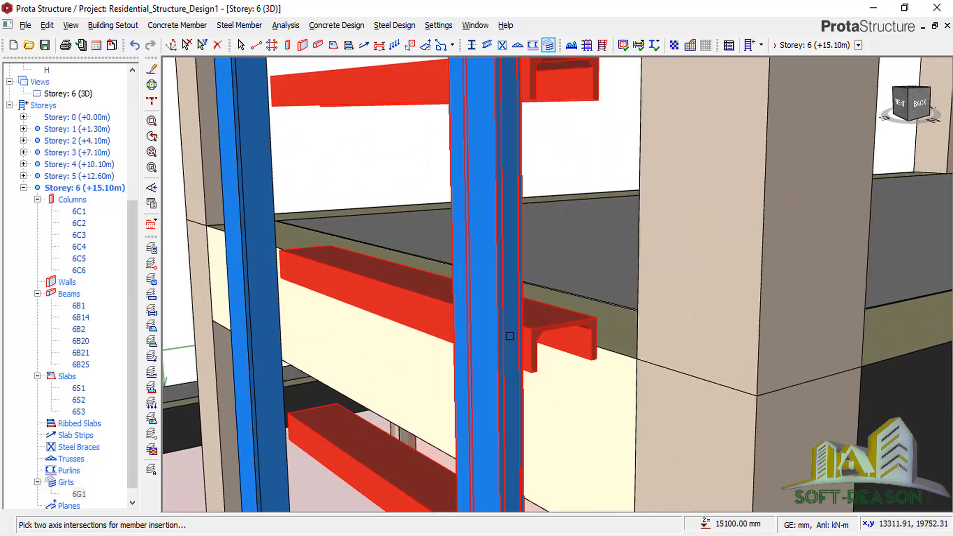
pyautogui.scroll(-3, 520, 359)
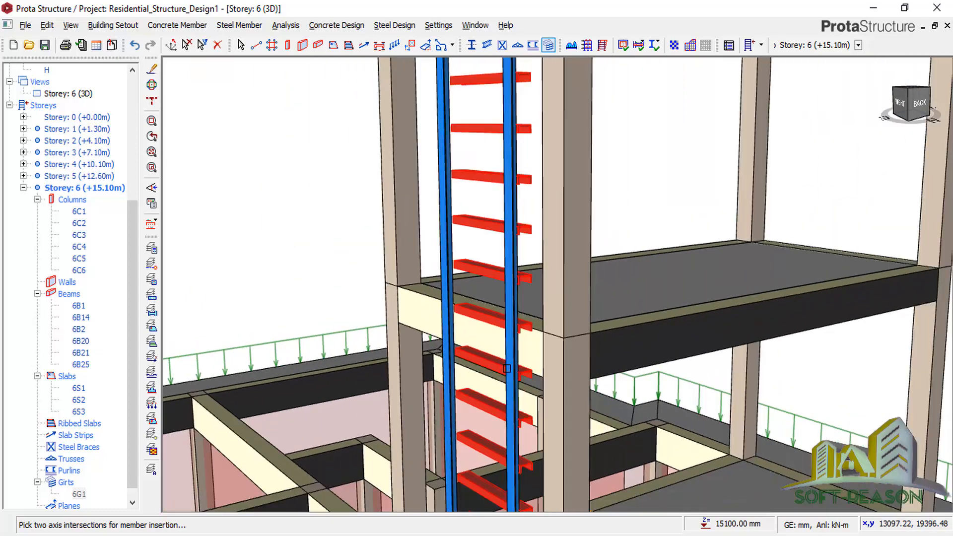
pyautogui.scroll(-2, 447, 326)
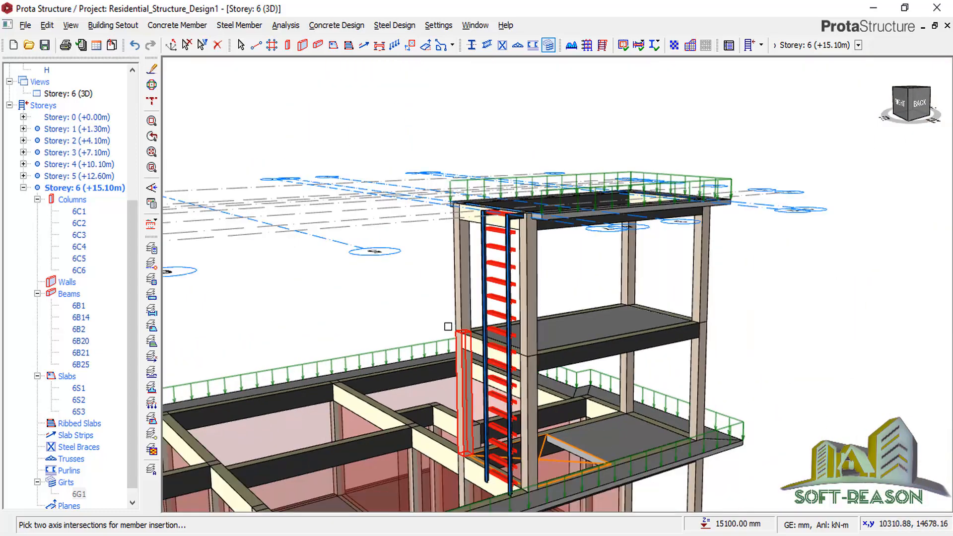
pyautogui.scroll(2, 510, 441)
pyautogui.scroll(-3, 650, 249)
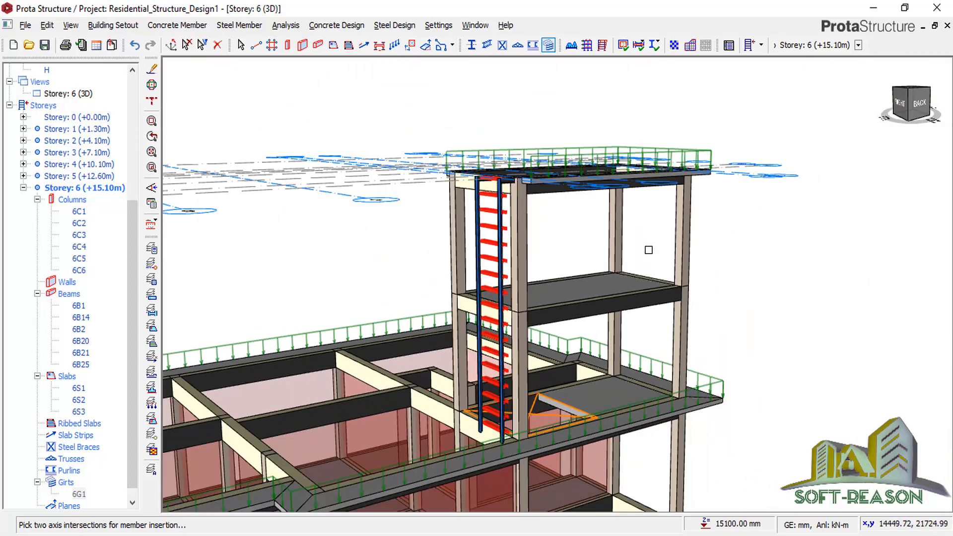
pyautogui.scroll(-4, 485, 342)
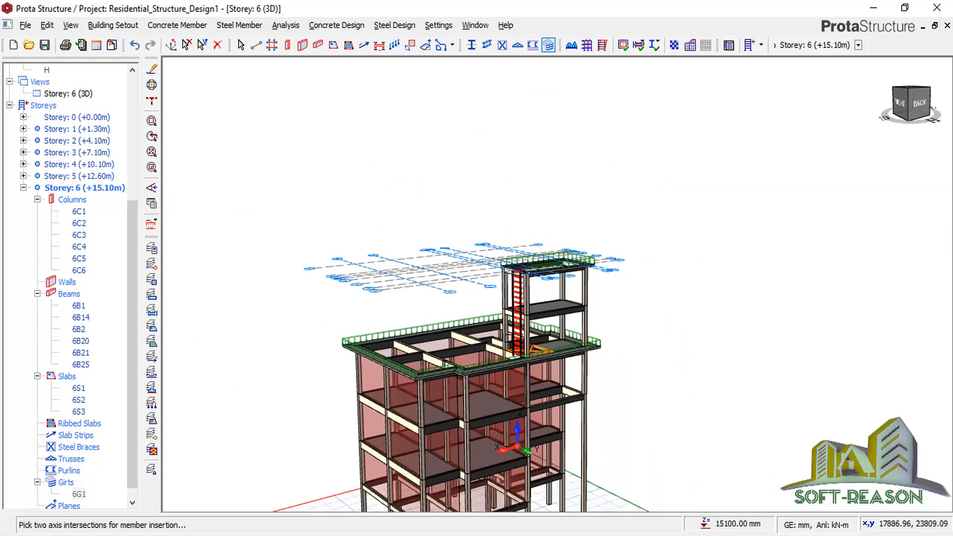
pyautogui.scroll(2, 488, 449)
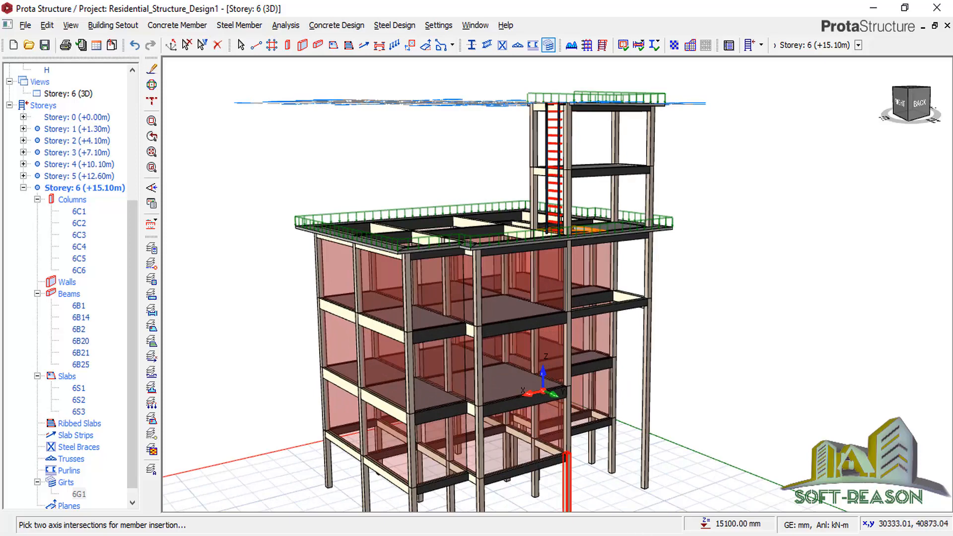
# In Layer and Color Settings, set the Column Hatch colour to 240 (red).
pyautogui.click(438, 24)
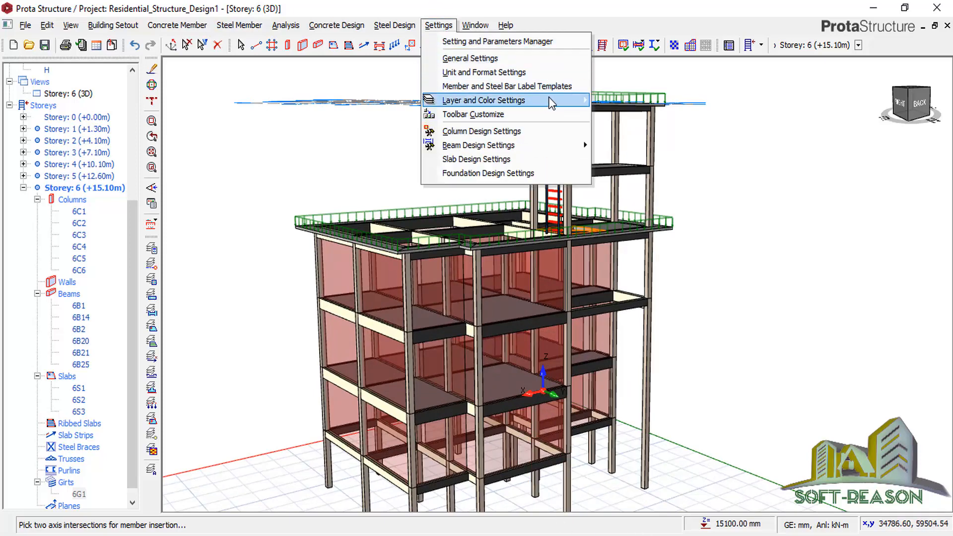
pyautogui.moveTo(553, 101)
pyautogui.click(671, 102)
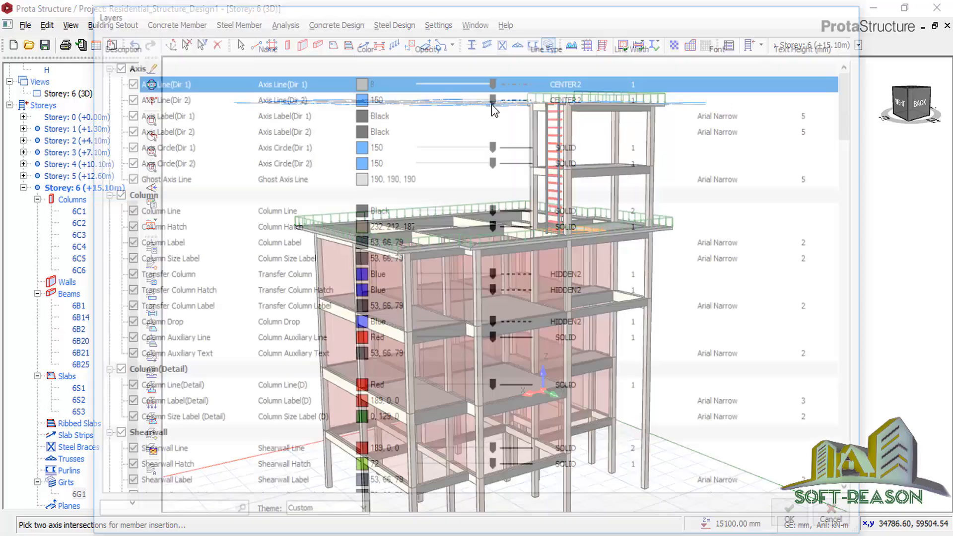
pyautogui.scroll(-2, 348, 298)
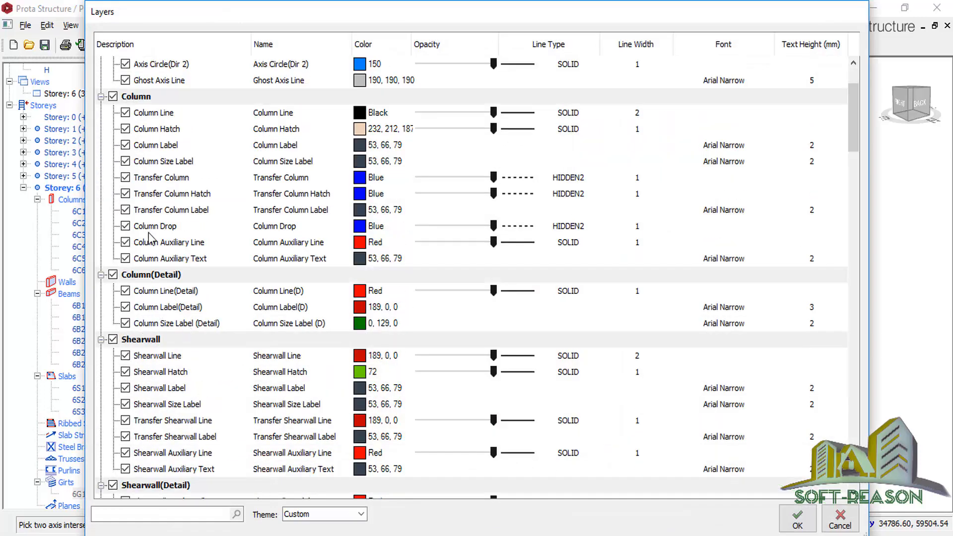
pyautogui.click(170, 131)
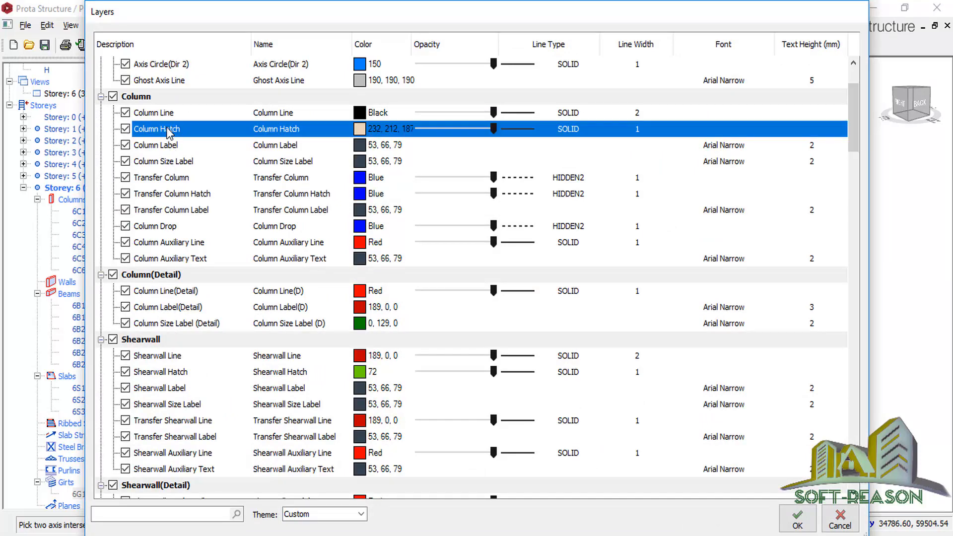
pyautogui.click(359, 131)
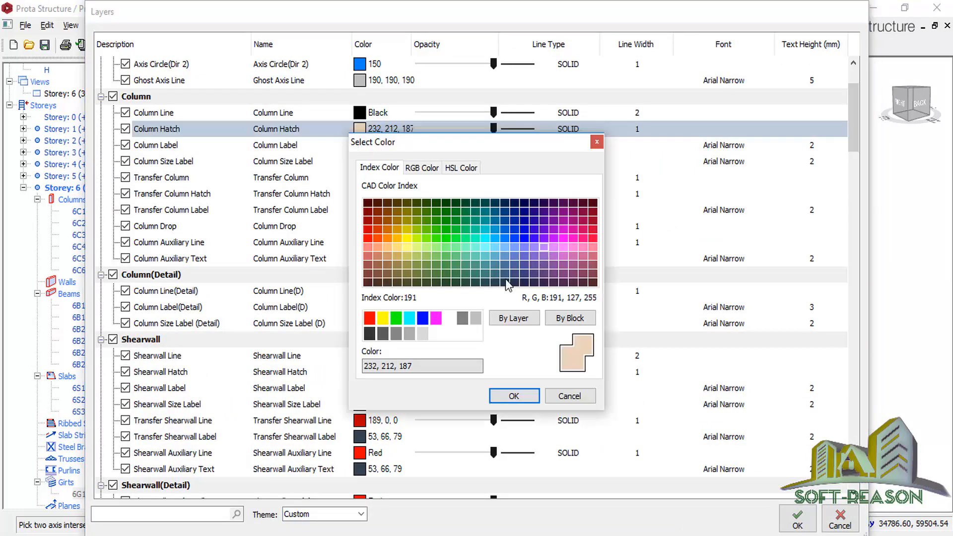
pyautogui.click(593, 238)
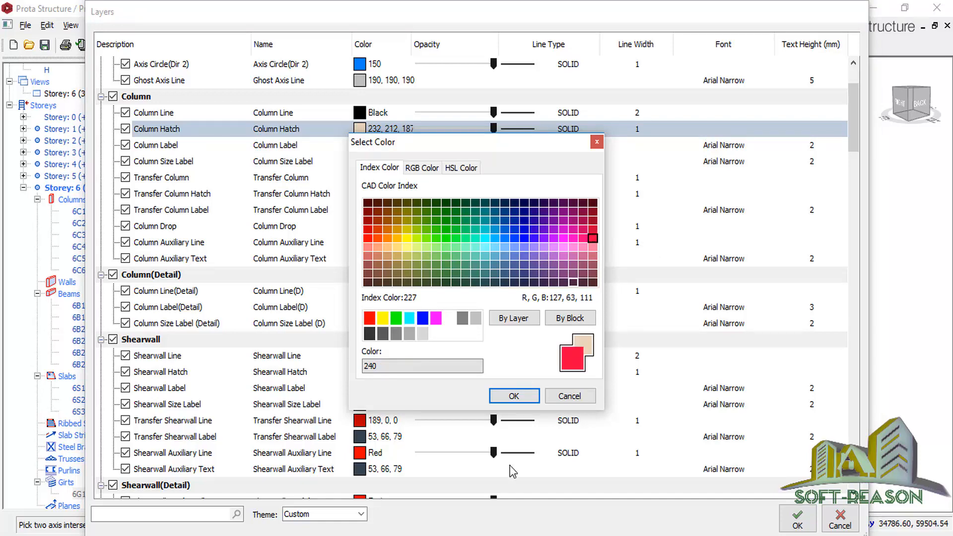
pyautogui.click(514, 395)
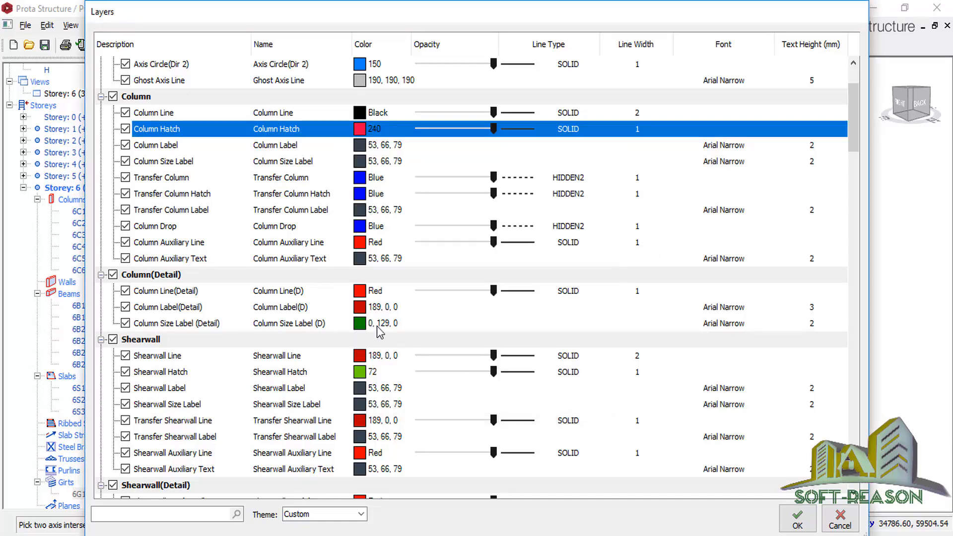
# Set the Beam Hatch colour to 160 (blue) and apply the changes.
pyautogui.scroll(-4, 189, 422)
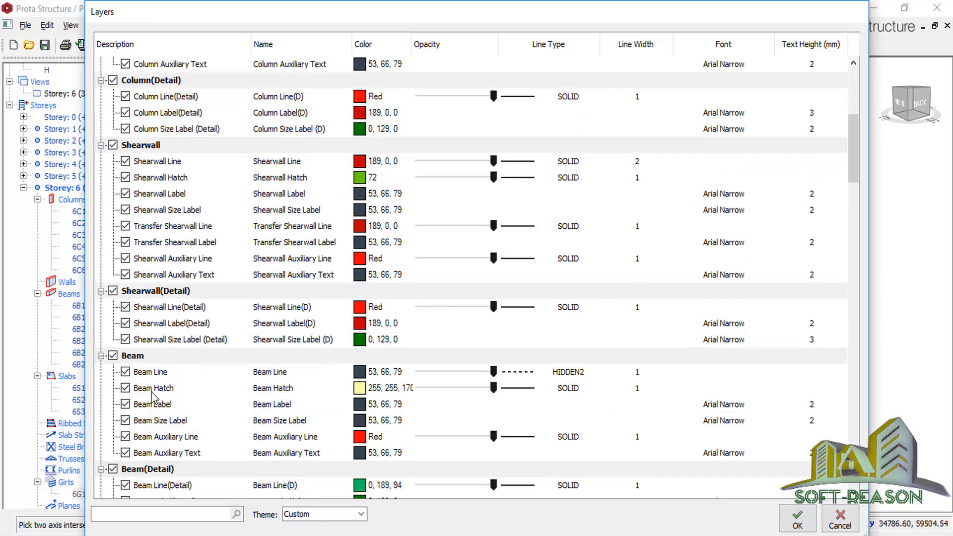
pyautogui.click(367, 394)
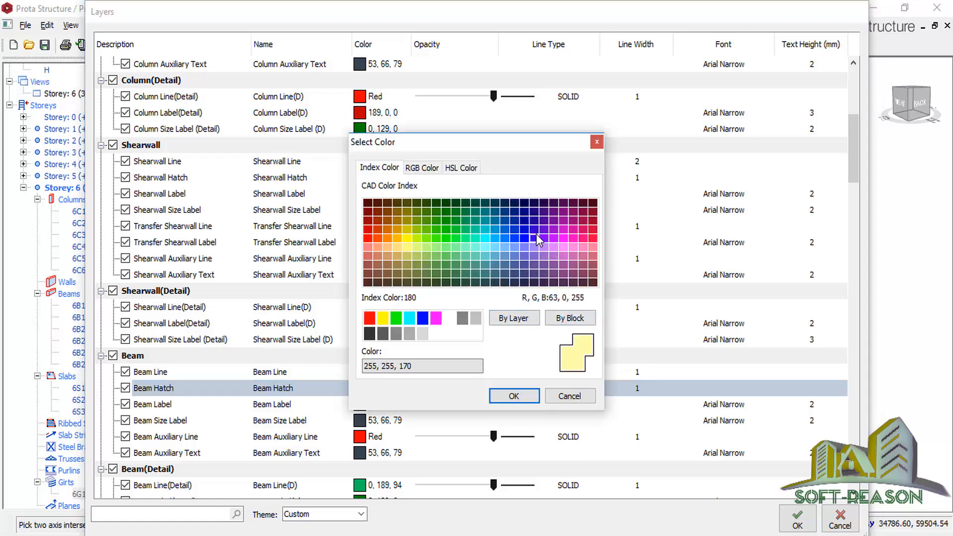
pyautogui.click(516, 239)
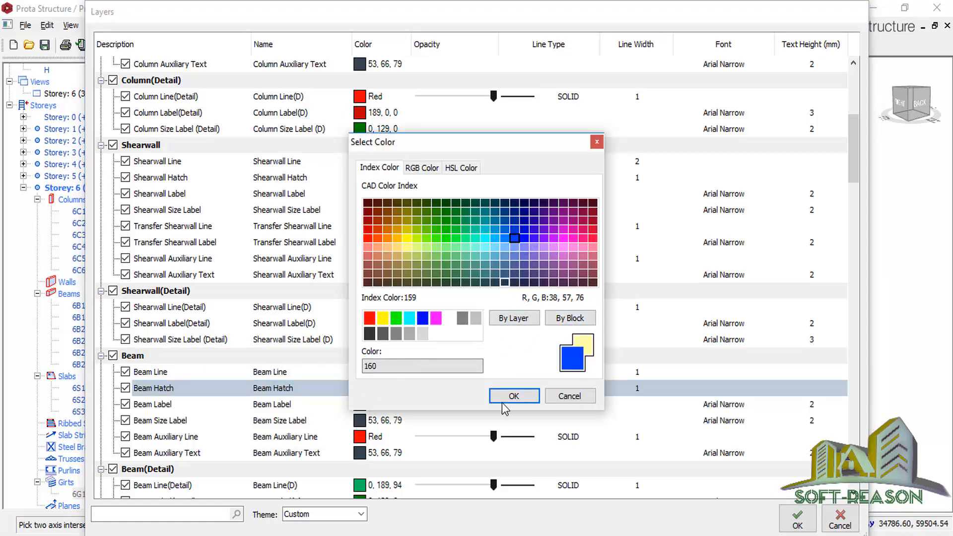
pyautogui.click(507, 397)
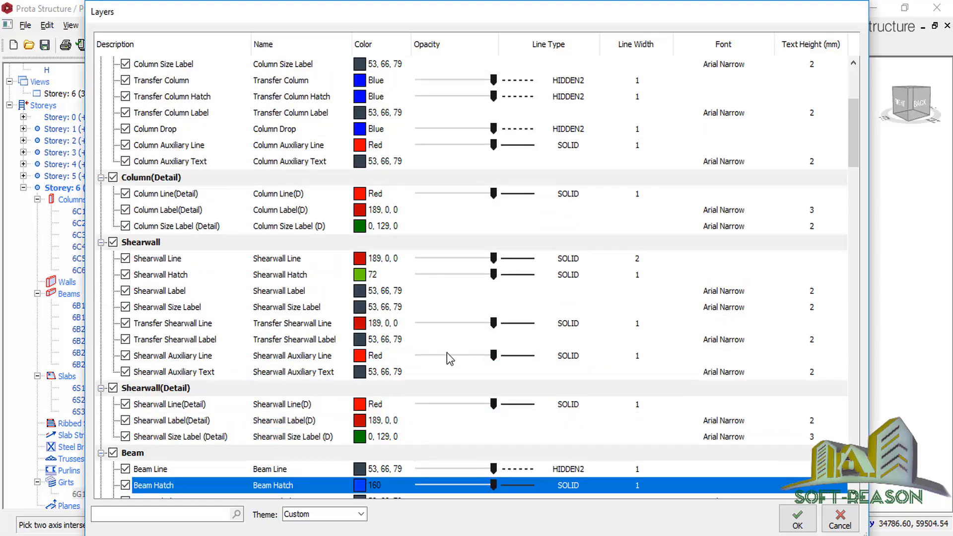
pyautogui.scroll(-7, 407, 405)
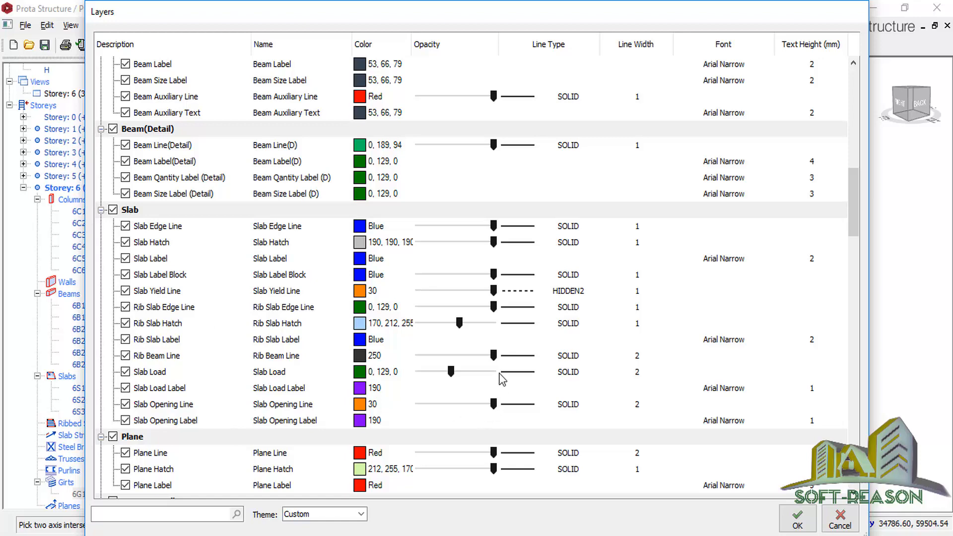
pyautogui.scroll(-1, 502, 373)
pyautogui.click(797, 520)
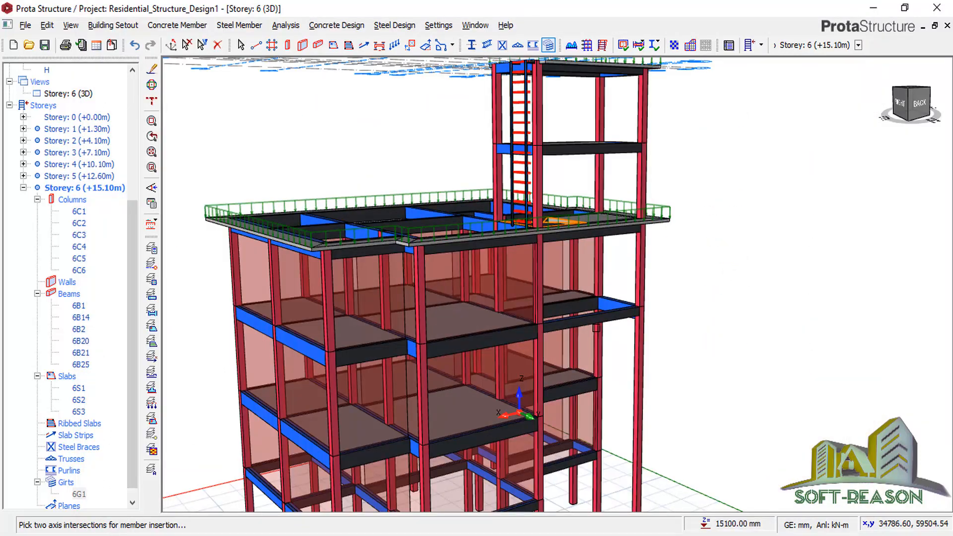
# Orbit to a near-front view and save the Residential_Structure_Design1 project.
pyautogui.scroll(-3, 677, 368)
pyautogui.moveTo(677, 367); pyautogui.dragTo(590, 320, button='middle')
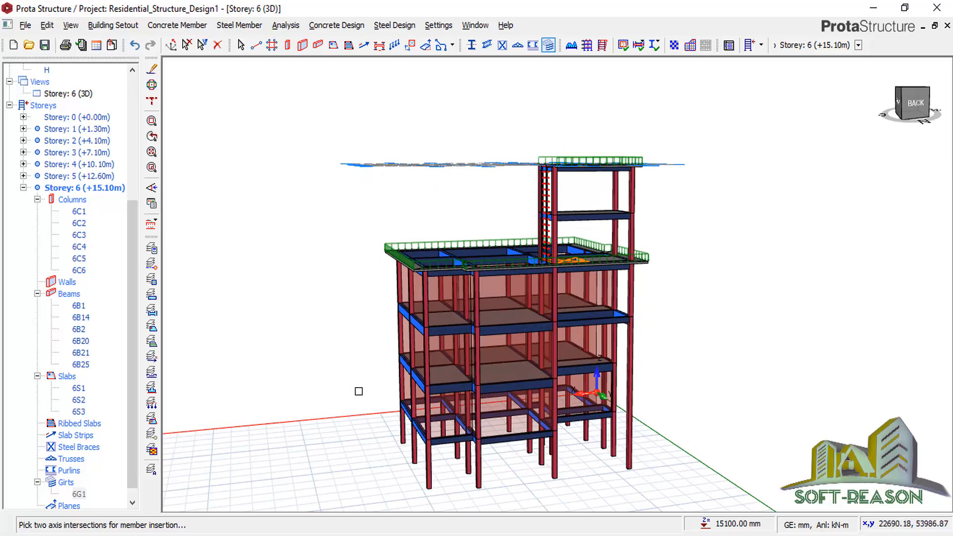
pyautogui.click(44, 45)
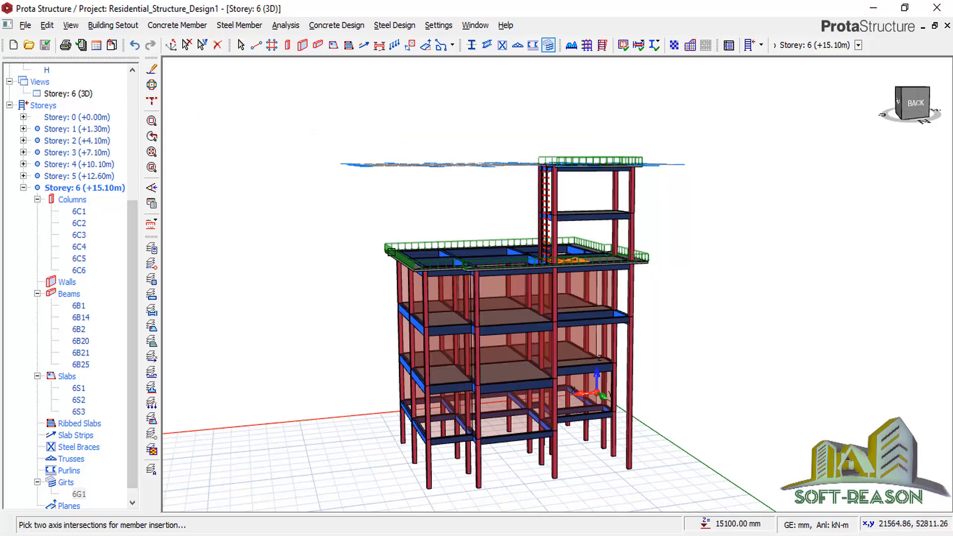
pyautogui.click(287, 25)
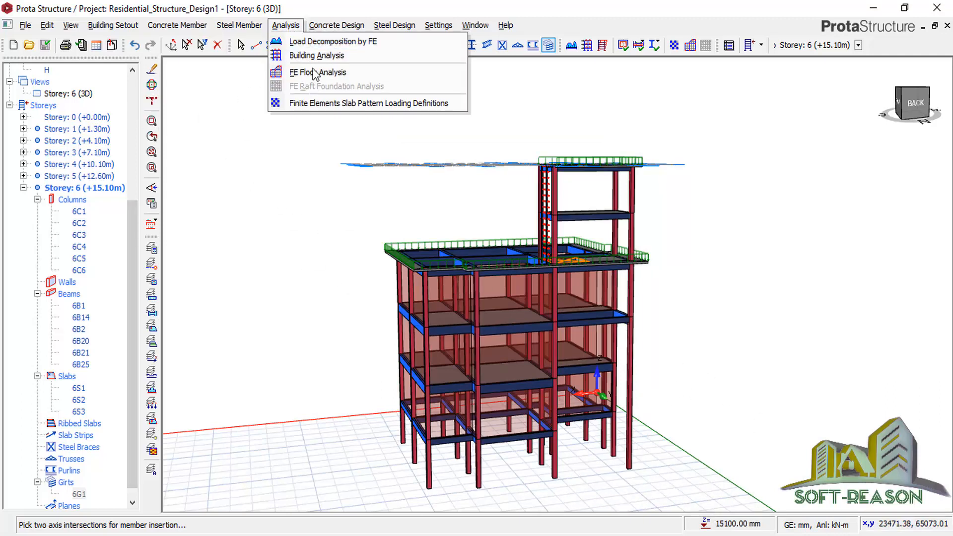
# Edit the Allowable Stress of Soil in the Building Analysis foundation parameters.
pyautogui.click(306, 56)
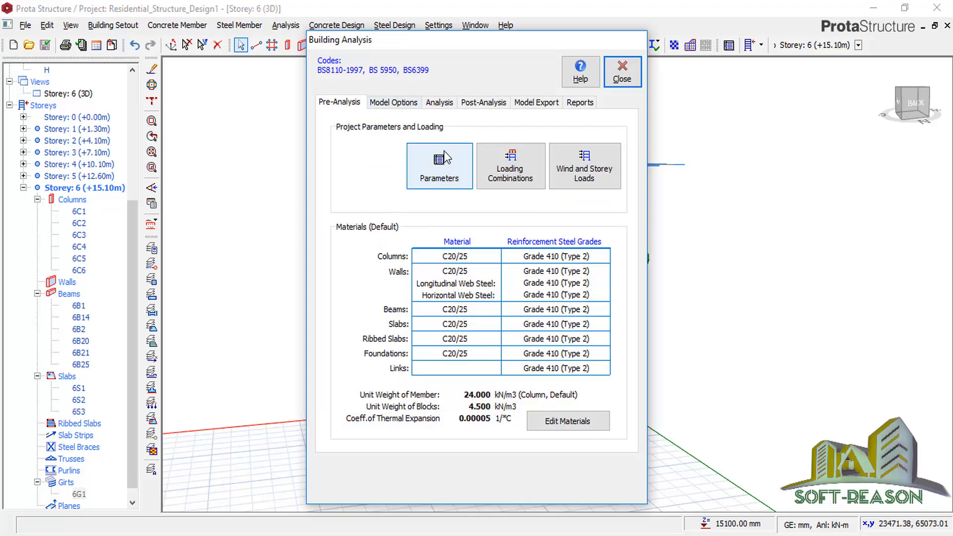
pyautogui.click(445, 171)
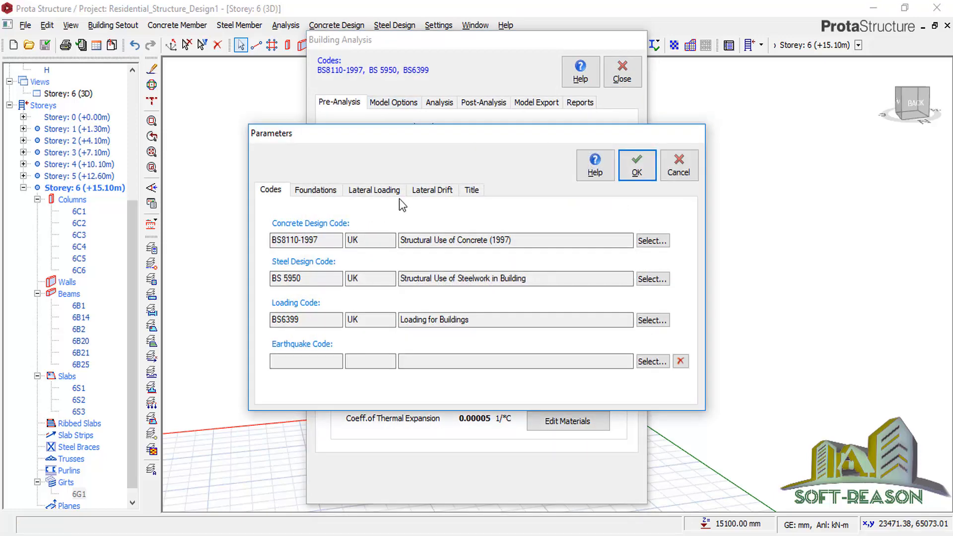
pyautogui.click(315, 189)
pyautogui.click(398, 230)
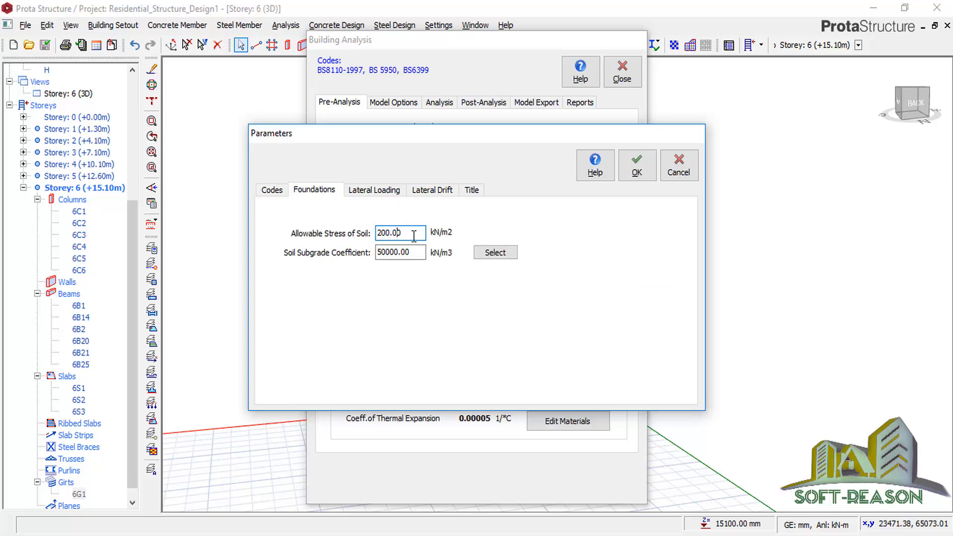
pyautogui.moveTo(414, 236); pyautogui.dragTo(362, 234)
pyautogui.write('1')
# Enter 'RESIDENTIAL BUILDING' as the project header on the Title page and confirm.
pyautogui.click(360, 192)
pyautogui.click(440, 197)
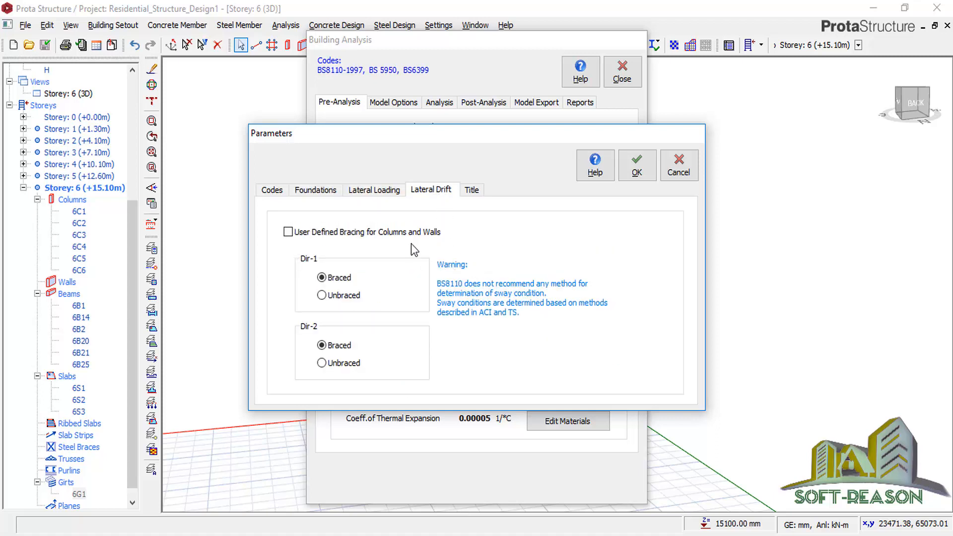
pyautogui.click(470, 190)
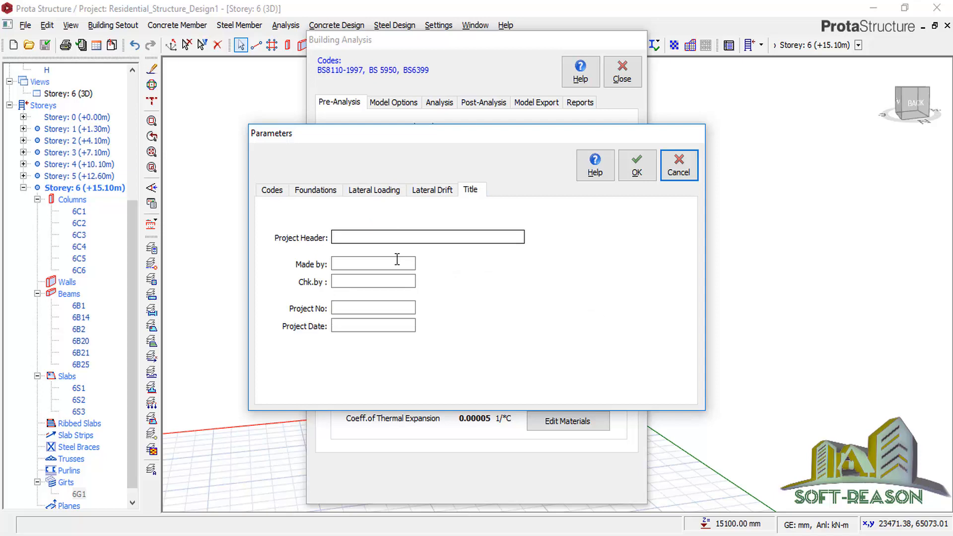
pyautogui.click(366, 240)
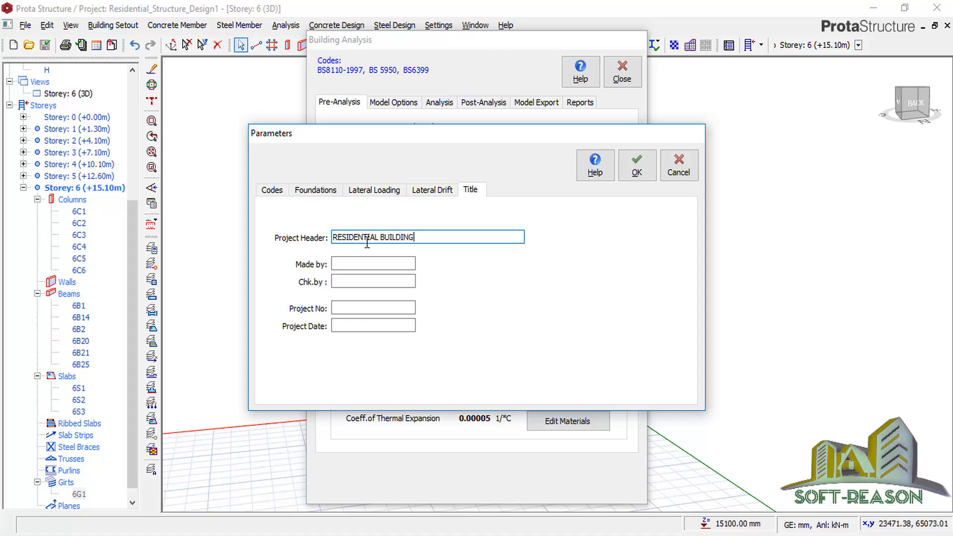
pyautogui.click(637, 166)
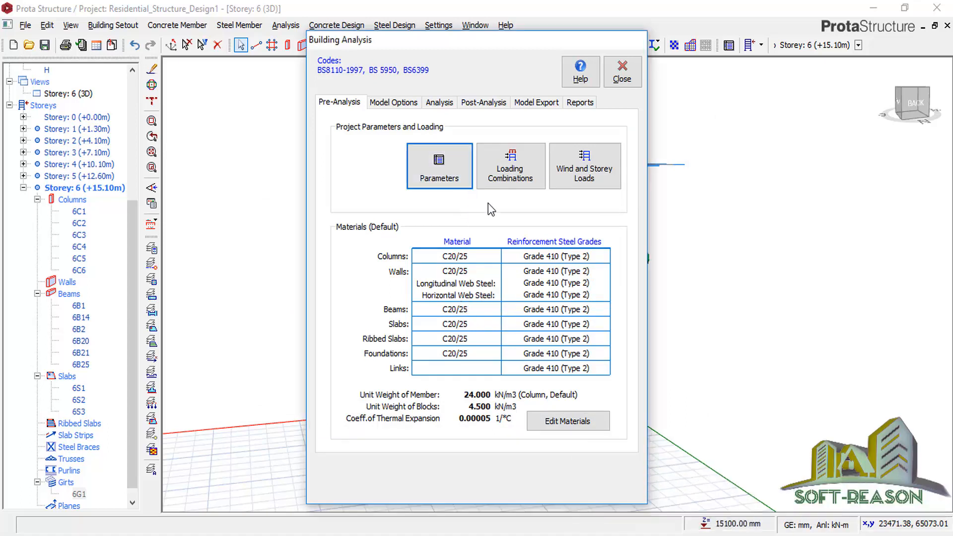
# Create the 11 load combinations with the Loading Generator and accept them.
pyautogui.click(494, 175)
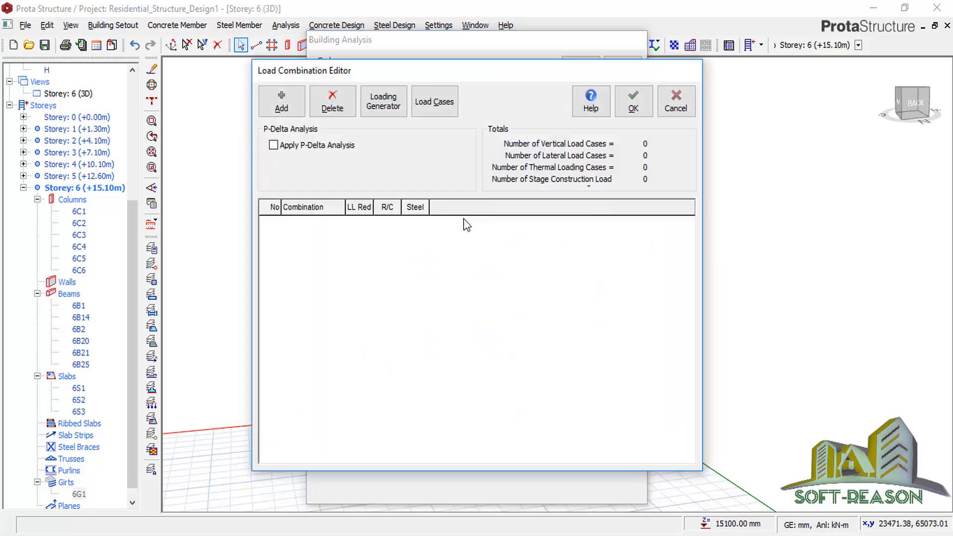
pyautogui.click(394, 105)
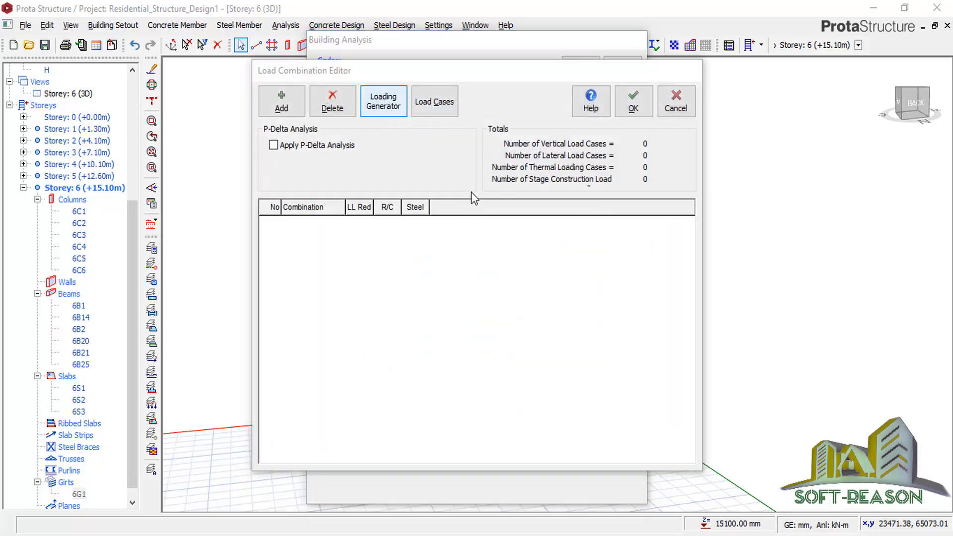
pyautogui.click(635, 101)
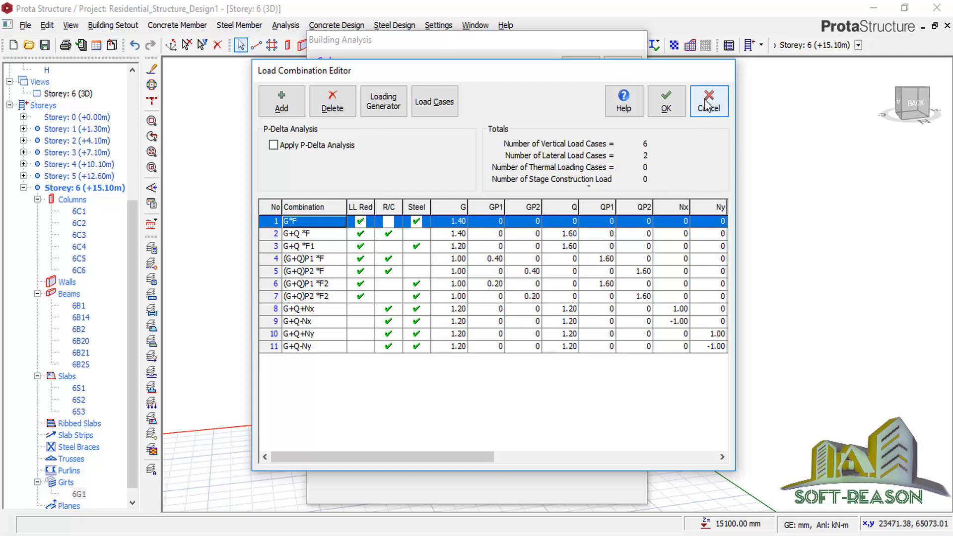
pyautogui.click(666, 102)
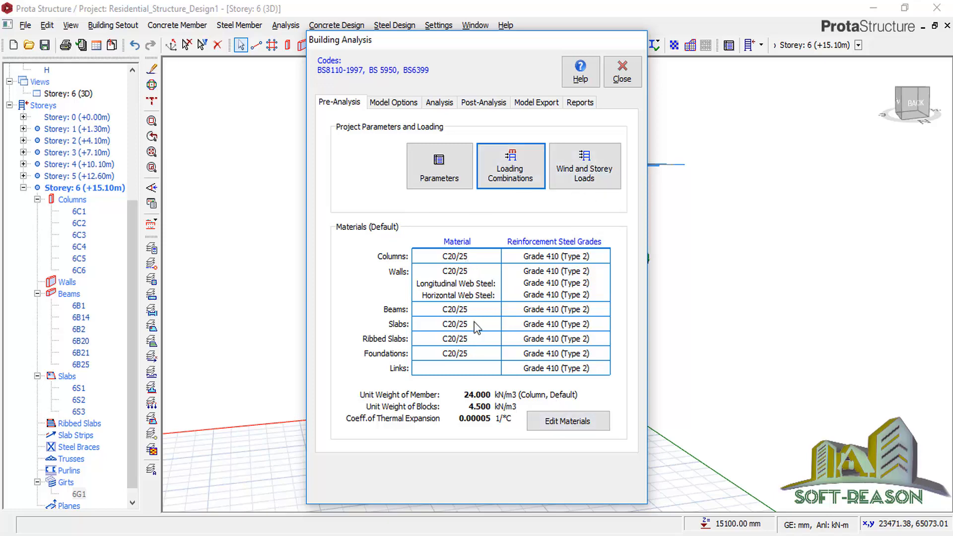
# In the material settings, remove Y10 and Y13 from the column rebar diameters and toggle Y32.
pyautogui.click(564, 421)
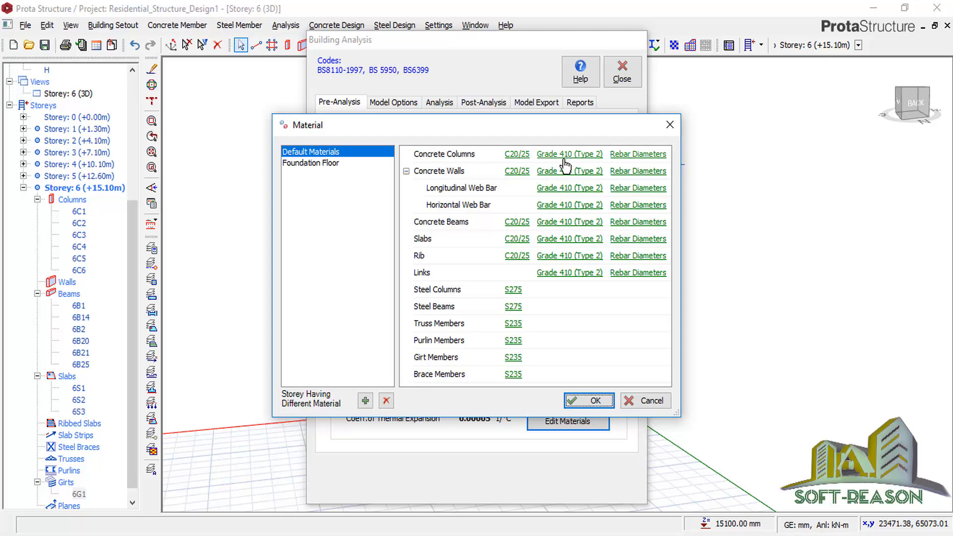
pyautogui.click(630, 156)
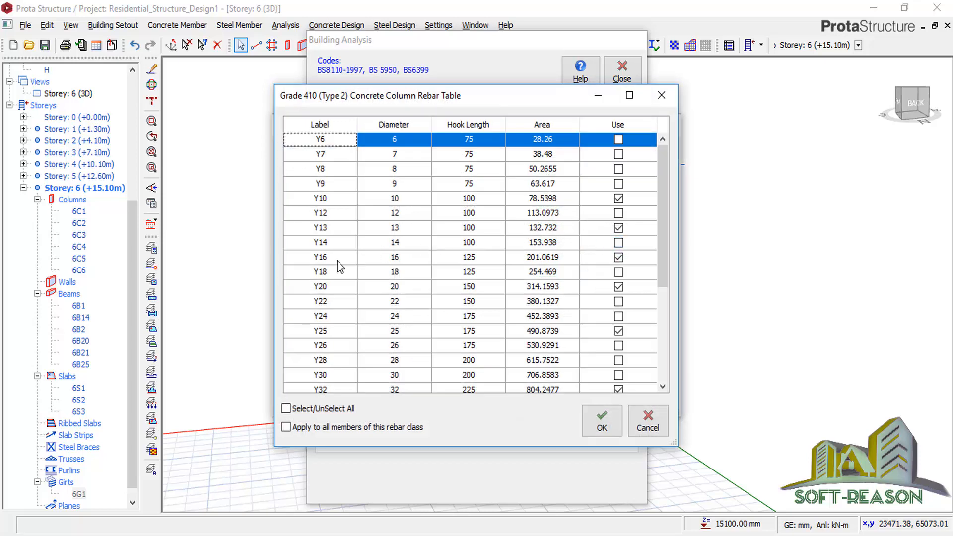
pyautogui.click(618, 227)
pyautogui.click(619, 198)
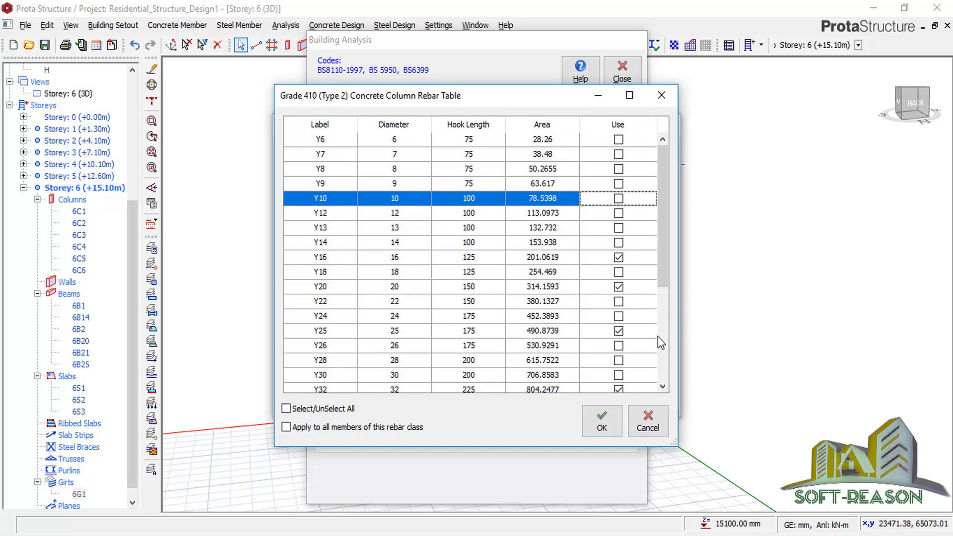
pyautogui.click(618, 389)
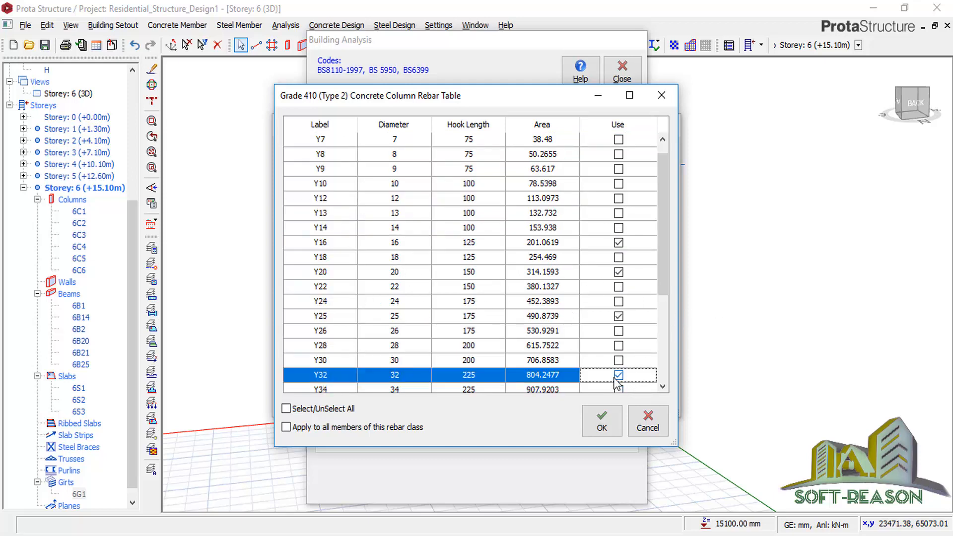
pyautogui.click(600, 422)
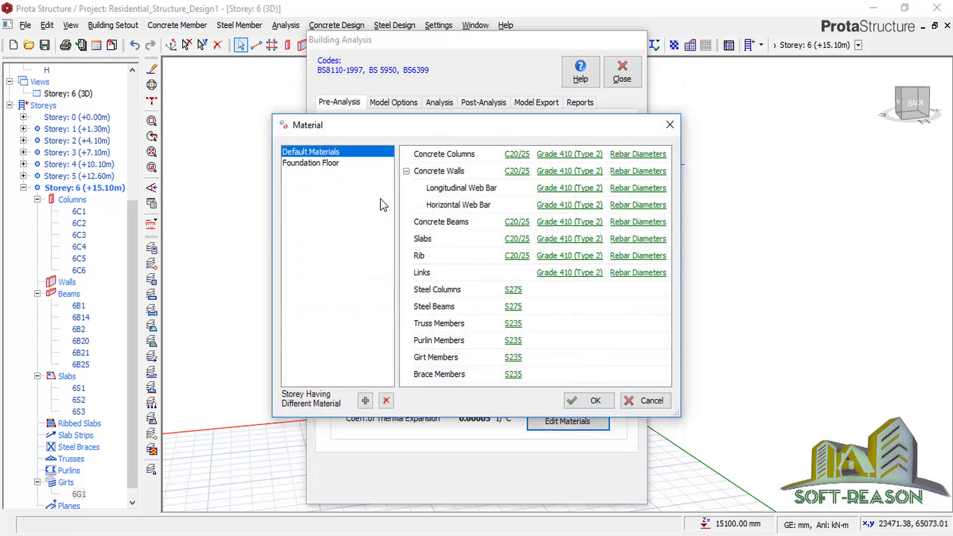
# Limit slab rebar diameters to Y8, Y10 and Y12, excluding Y13, Y16, Y20, Y25 and Y32.
pyautogui.click(631, 240)
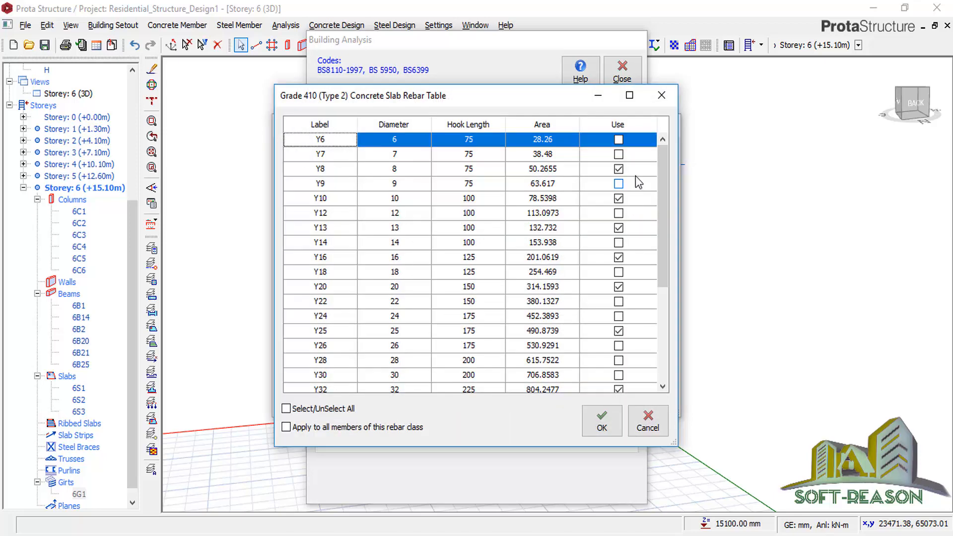
pyautogui.click(618, 169)
pyautogui.click(621, 205)
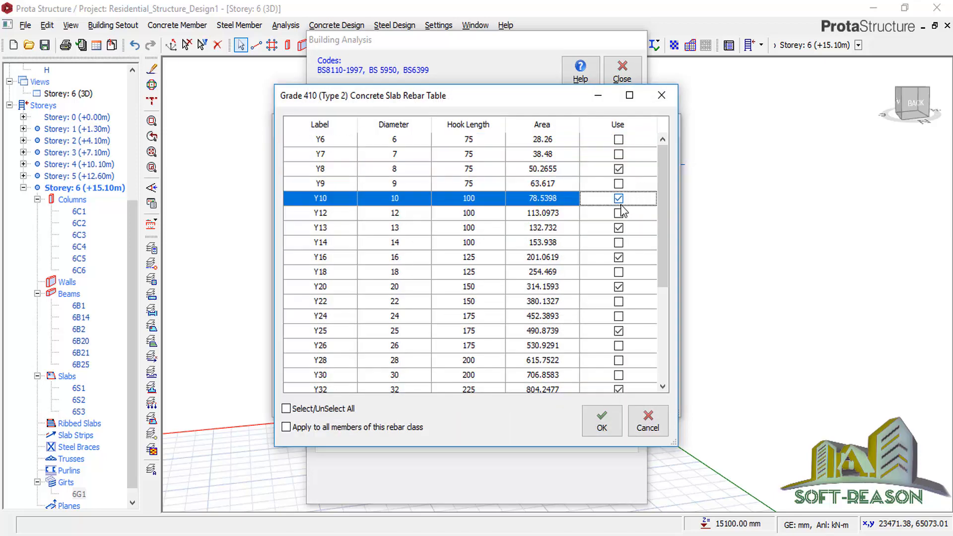
pyautogui.click(619, 213)
pyautogui.click(618, 228)
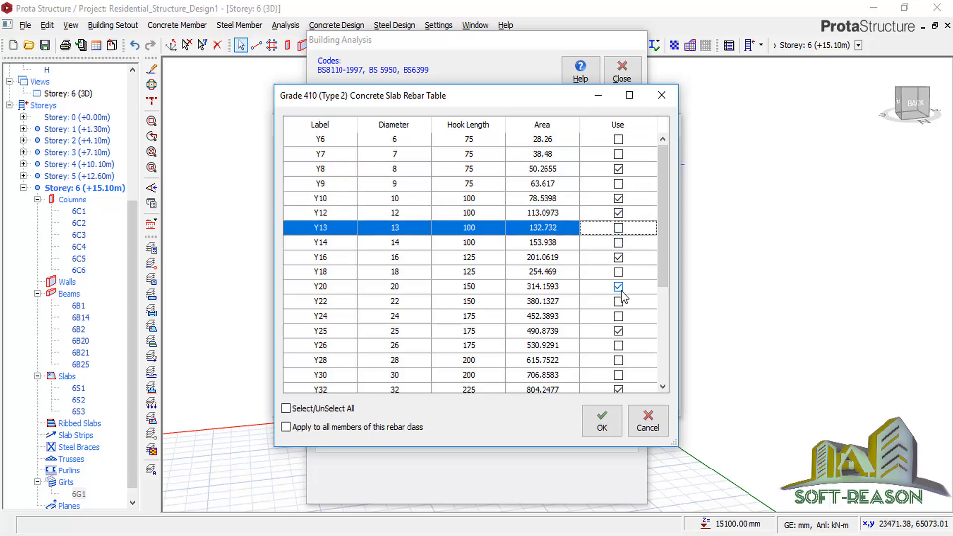
pyautogui.click(619, 257)
pyautogui.click(619, 287)
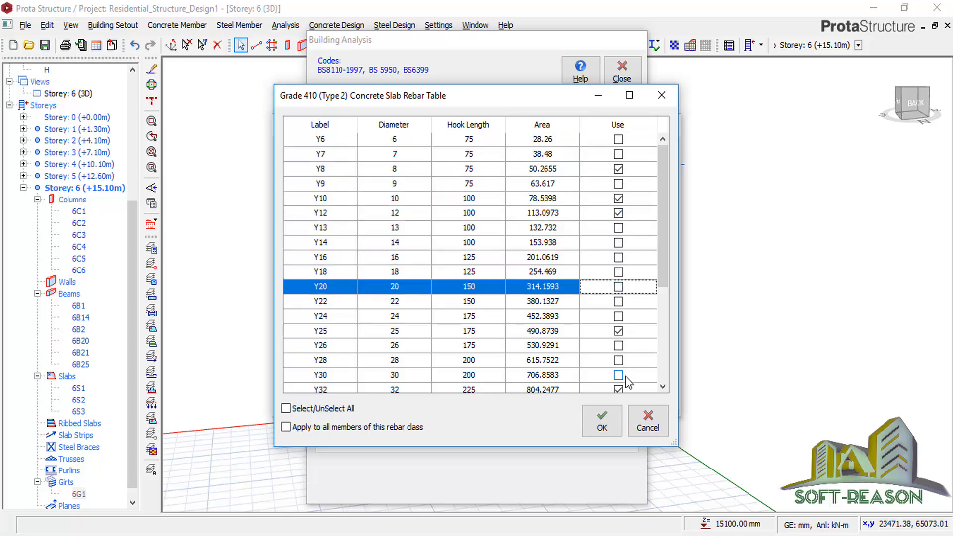
pyautogui.click(618, 331)
pyautogui.click(619, 389)
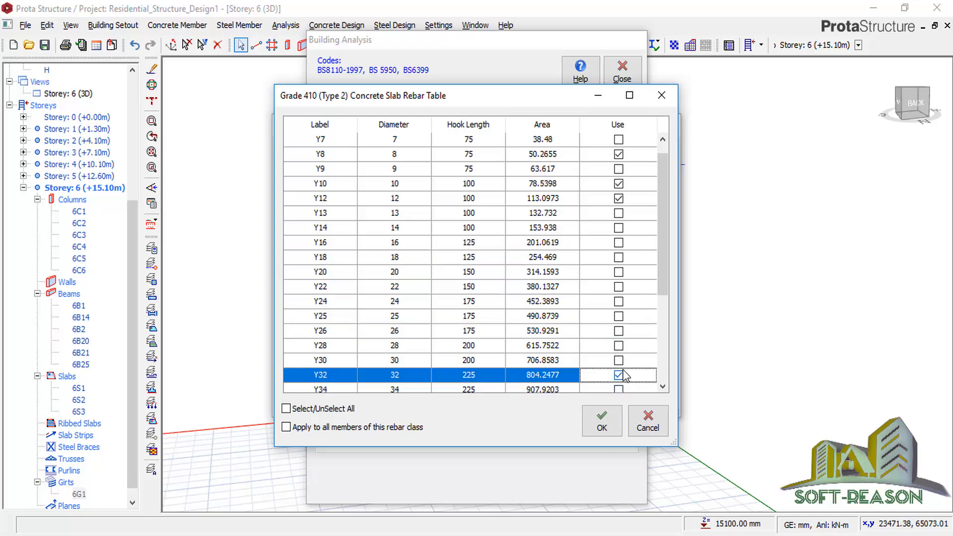
pyautogui.scroll(-3, 663, 283)
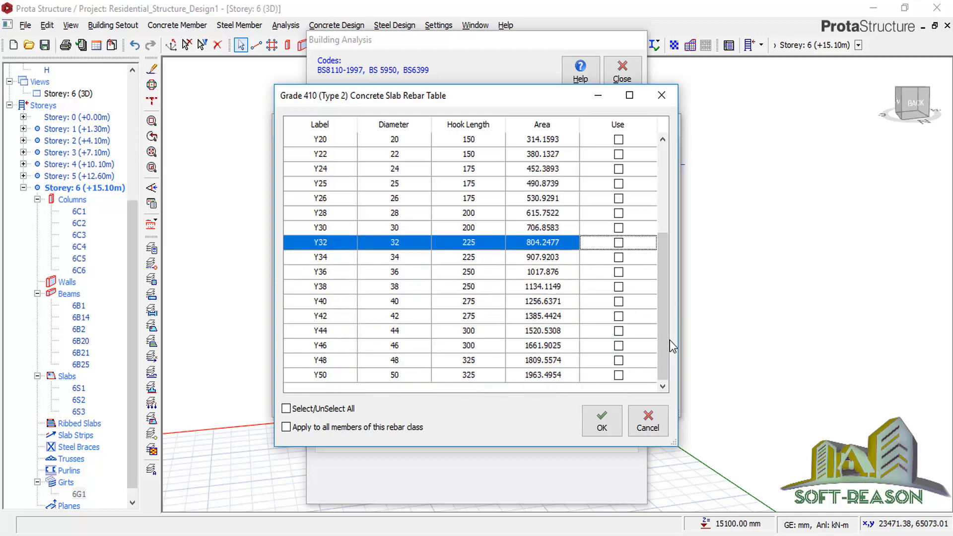
pyautogui.click(602, 422)
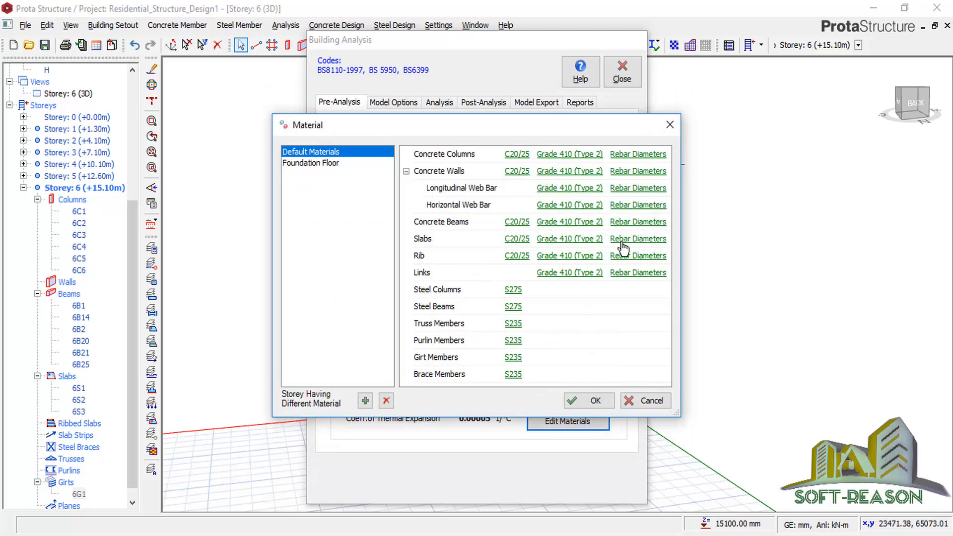
# Remove Y10, Y13 and Y32 from the beam rebar diameters, keeping Y16.
pyautogui.click(634, 223)
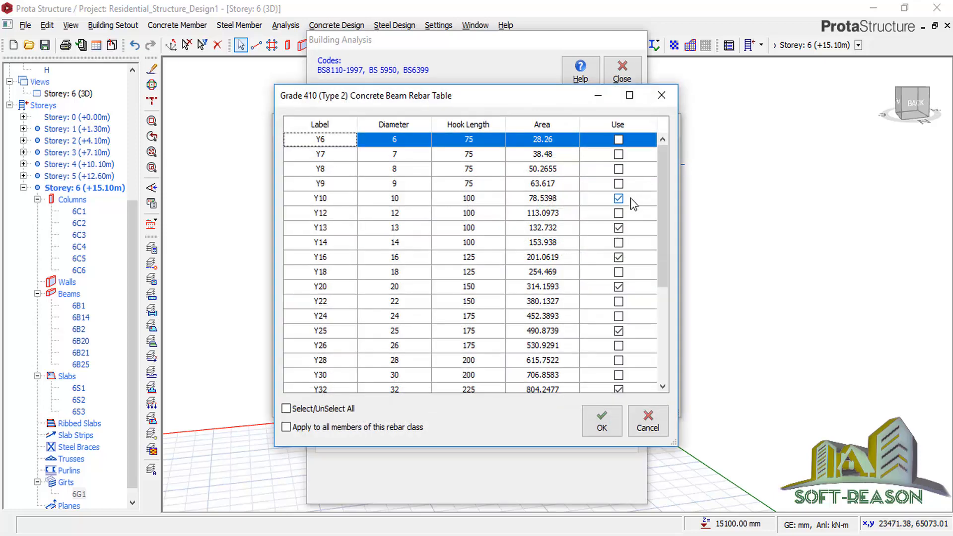
pyautogui.click(618, 198)
pyautogui.click(618, 228)
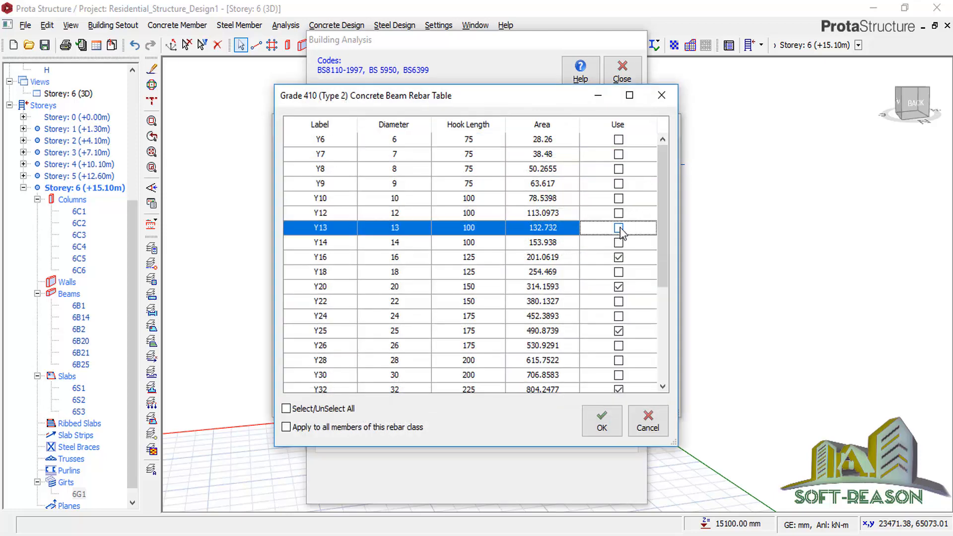
pyautogui.click(618, 258)
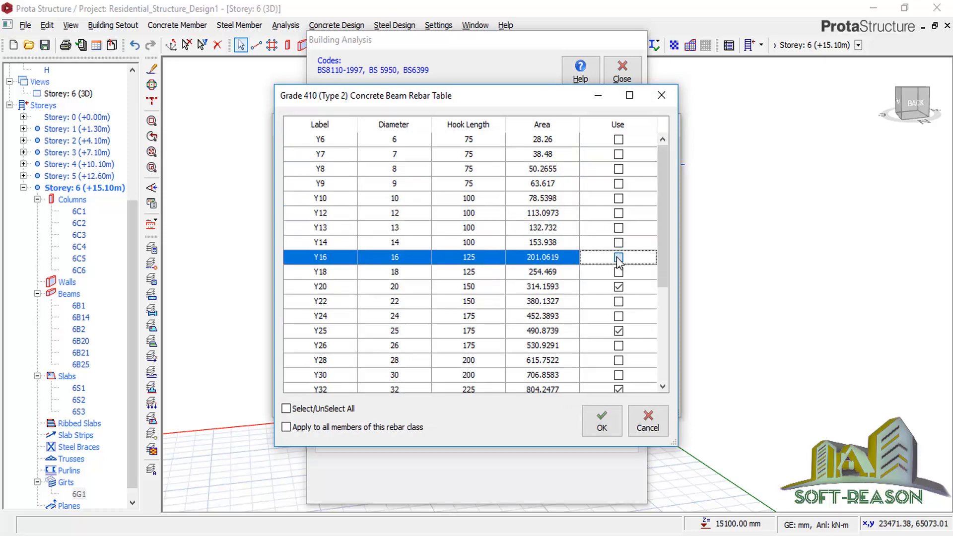
pyautogui.click(618, 389)
pyautogui.click(601, 422)
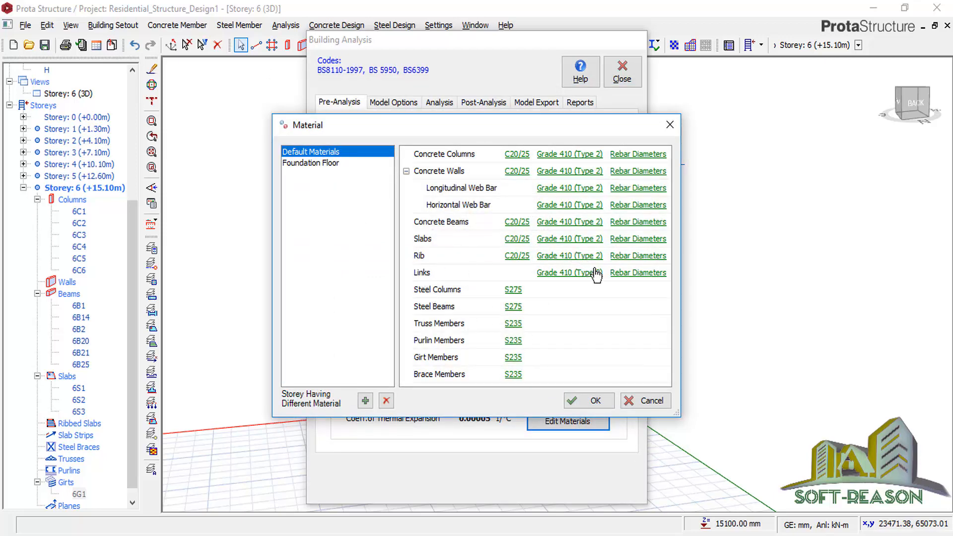
# Restrict the link rebar diameters to Y8 and Y10 only.
pyautogui.click(624, 273)
pyautogui.click(628, 390)
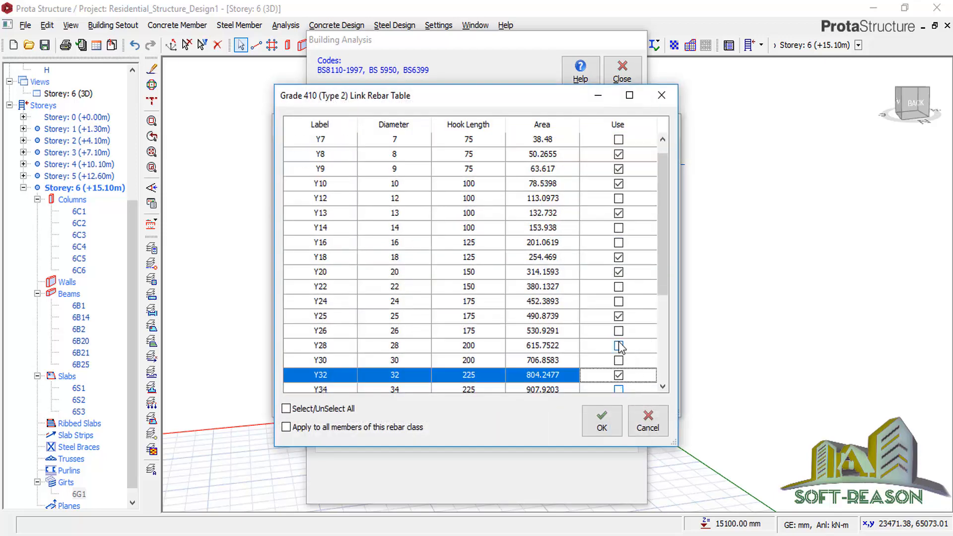
pyautogui.click(619, 330)
pyautogui.click(618, 376)
pyautogui.click(618, 272)
pyautogui.click(618, 257)
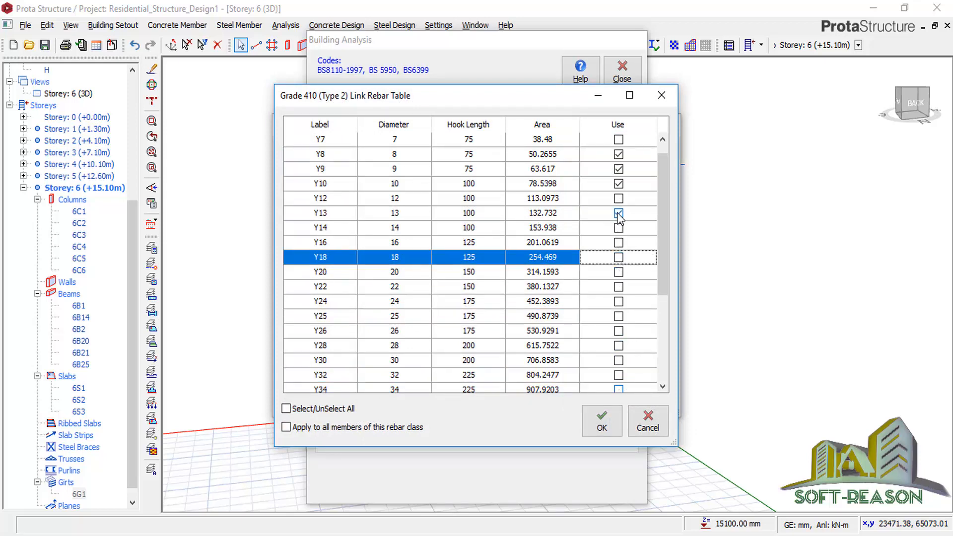
pyautogui.click(618, 213)
pyautogui.click(619, 183)
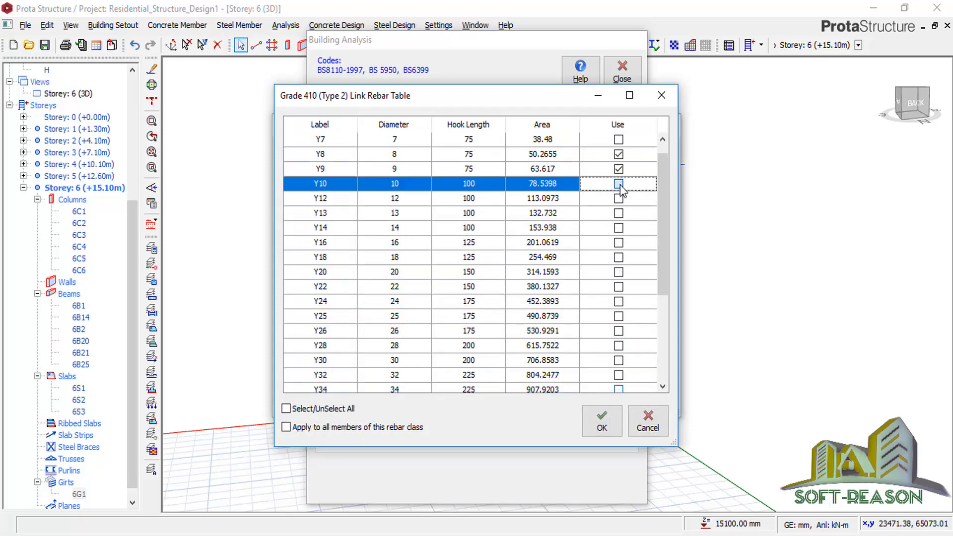
pyautogui.click(619, 184)
pyautogui.click(618, 169)
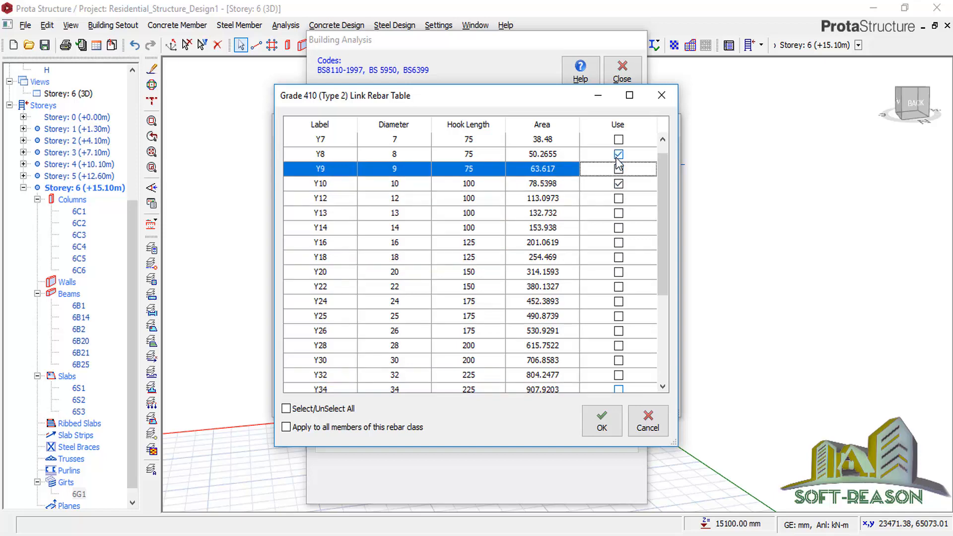
pyautogui.click(607, 422)
# Restrict Foundation Floor rebar diameters to Y12 and Y16, then confirm the material settings.
pyautogui.click(334, 163)
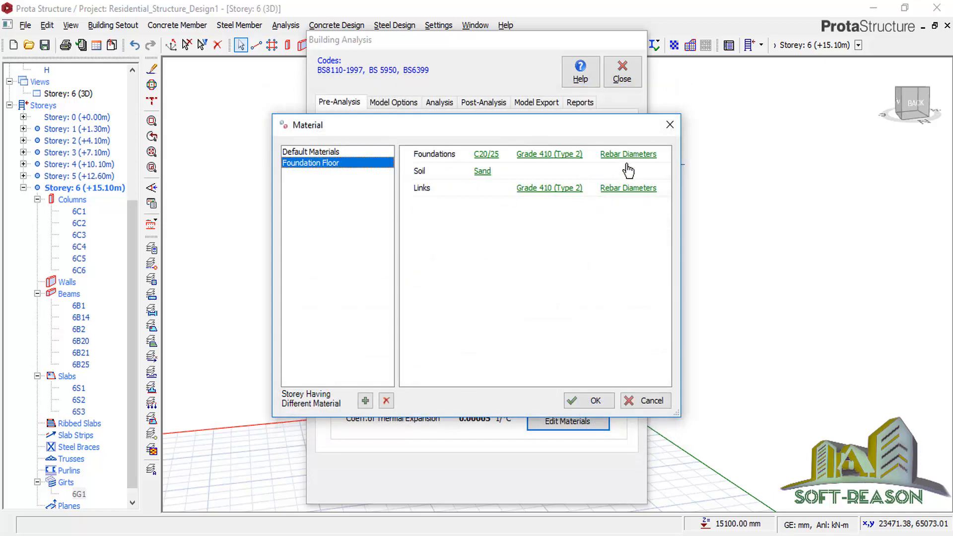
pyautogui.click(630, 155)
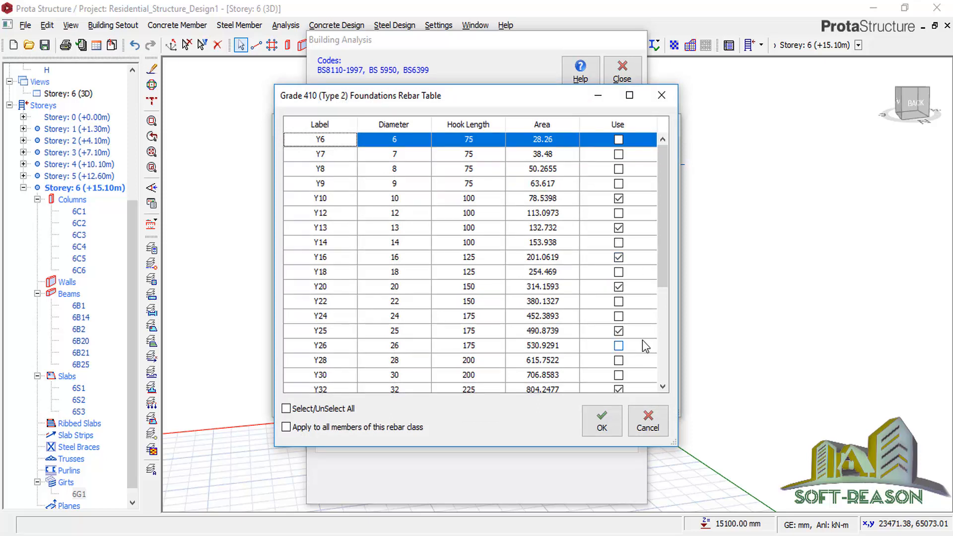
pyautogui.click(627, 390)
pyautogui.click(619, 376)
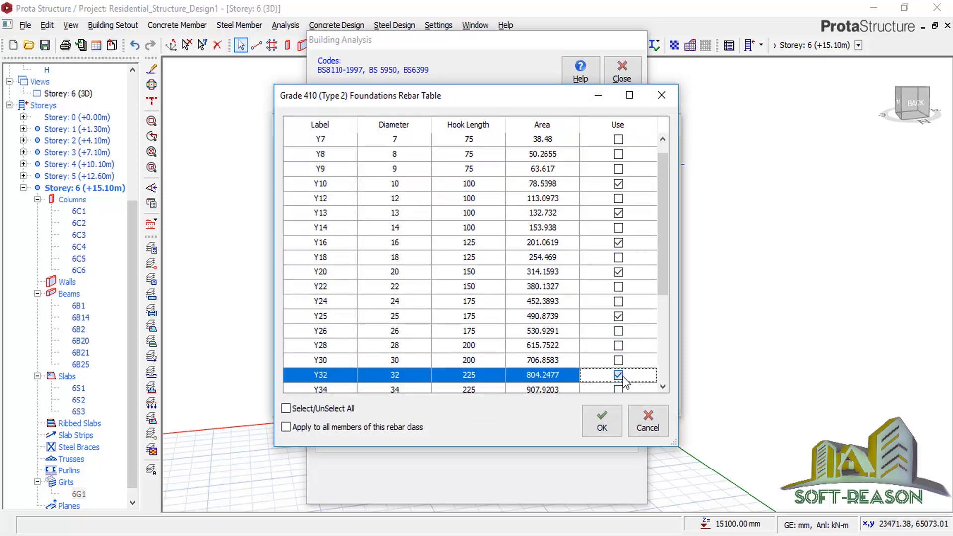
pyautogui.click(619, 317)
pyautogui.click(619, 272)
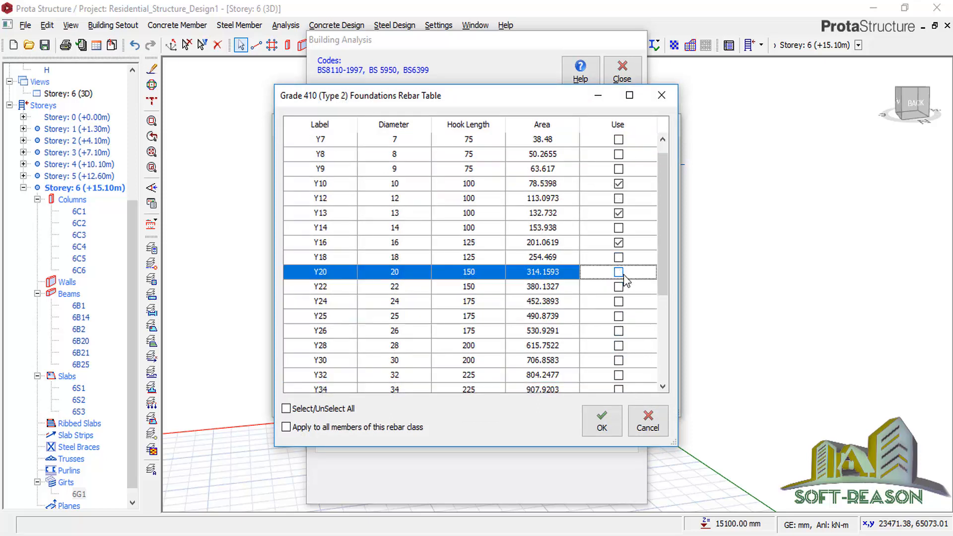
pyautogui.click(619, 244)
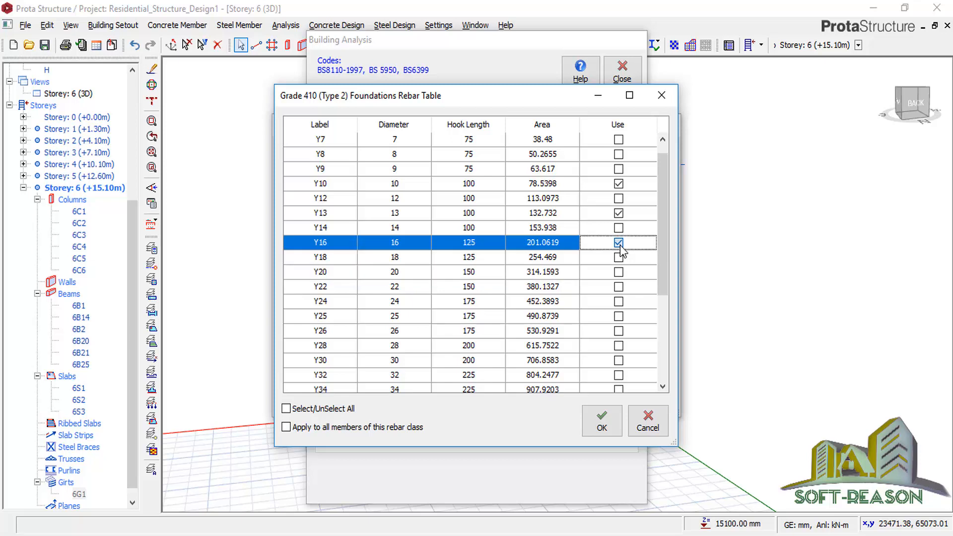
pyautogui.click(619, 213)
pyautogui.click(619, 183)
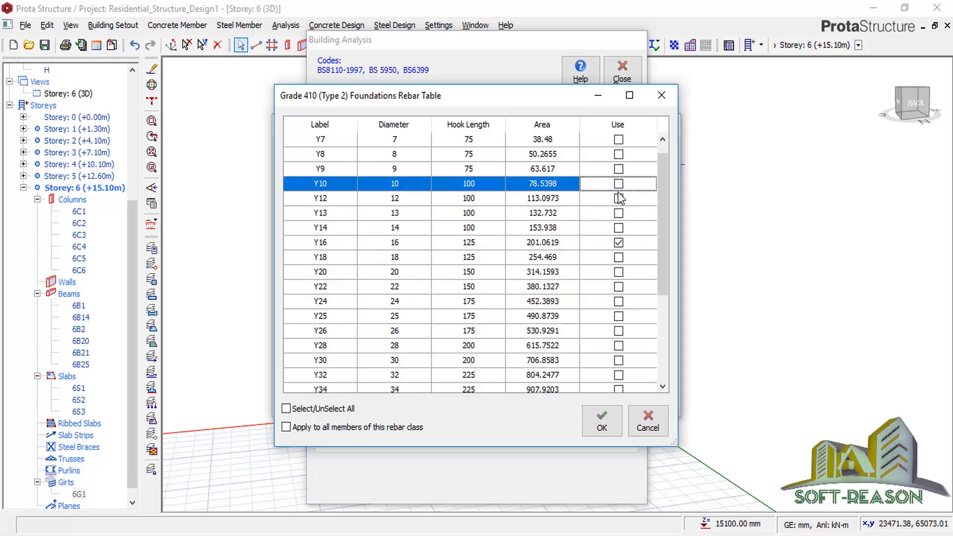
pyautogui.click(619, 198)
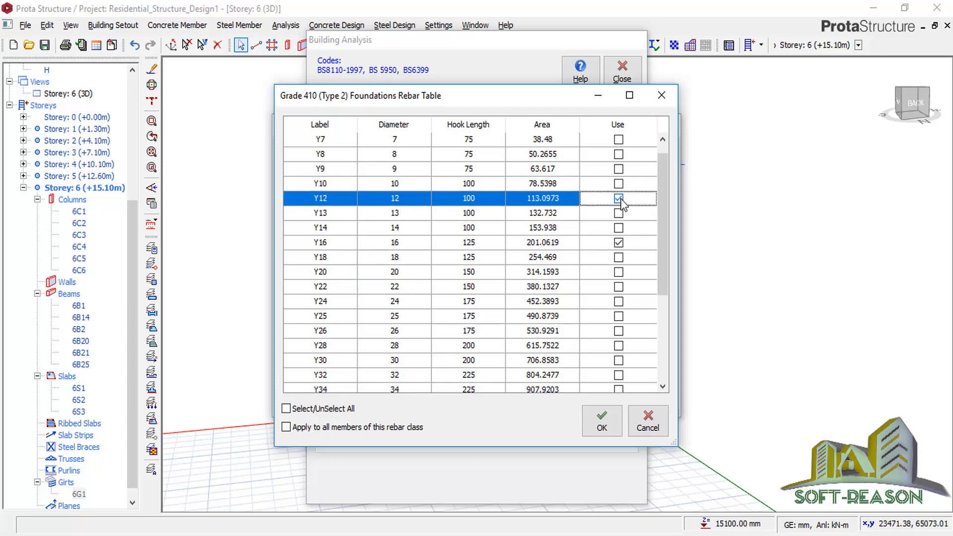
pyautogui.click(601, 421)
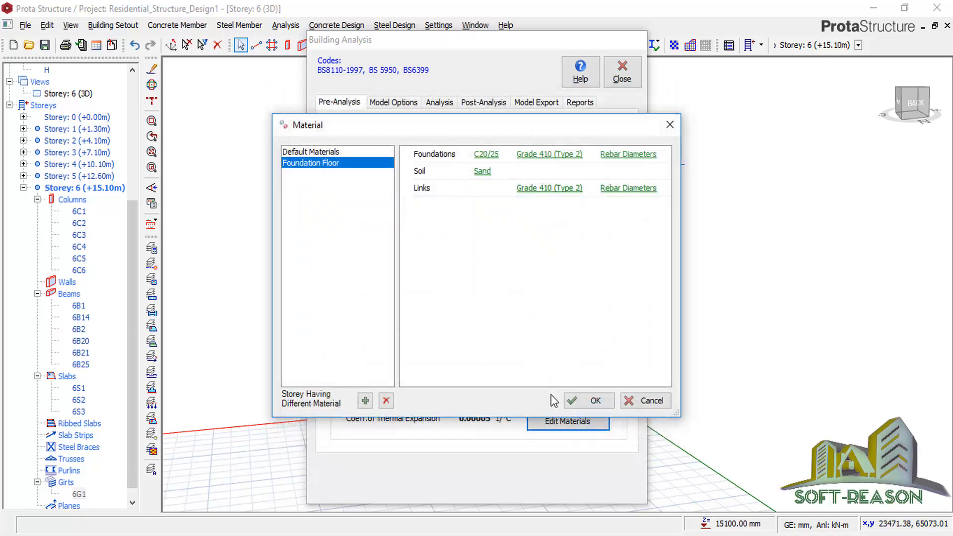
pyautogui.click(590, 400)
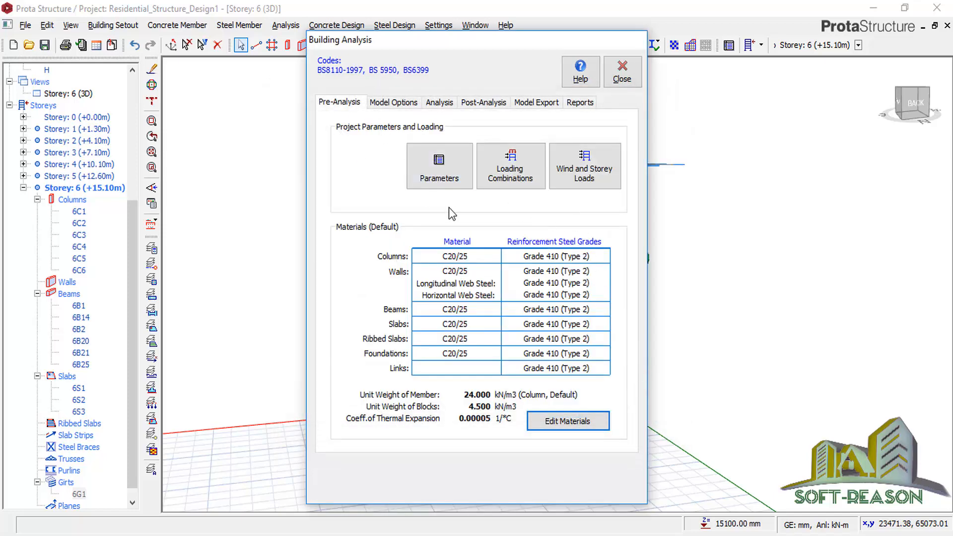
# Close Building Analysis, save the project and orbit the 3D building model.
pyautogui.click(623, 78)
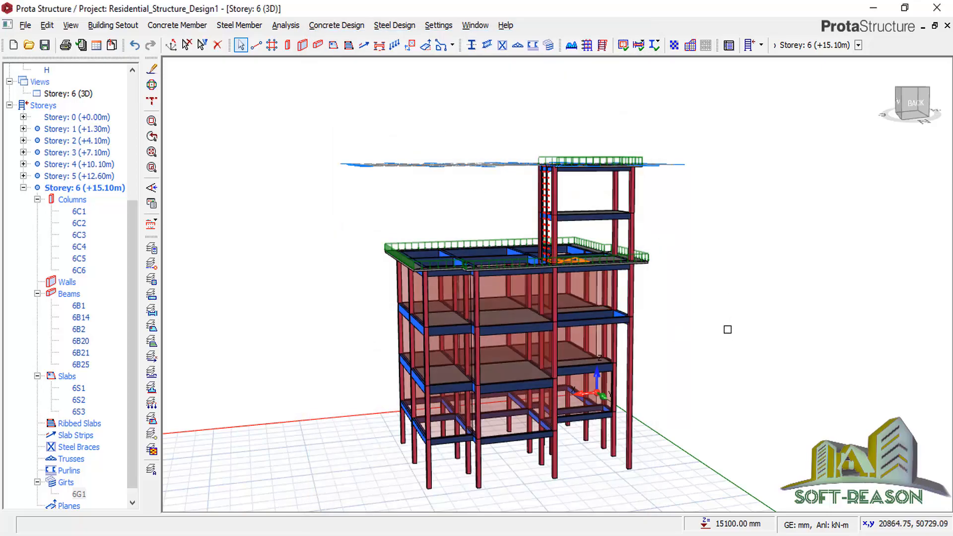
pyautogui.moveTo(727, 329); pyautogui.dragTo(566, 259, button='middle')
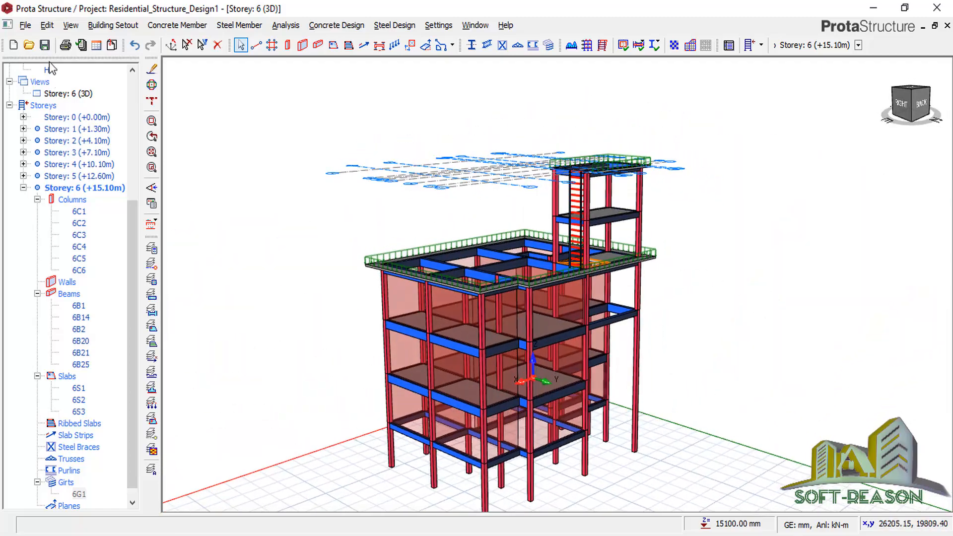
pyautogui.click(44, 46)
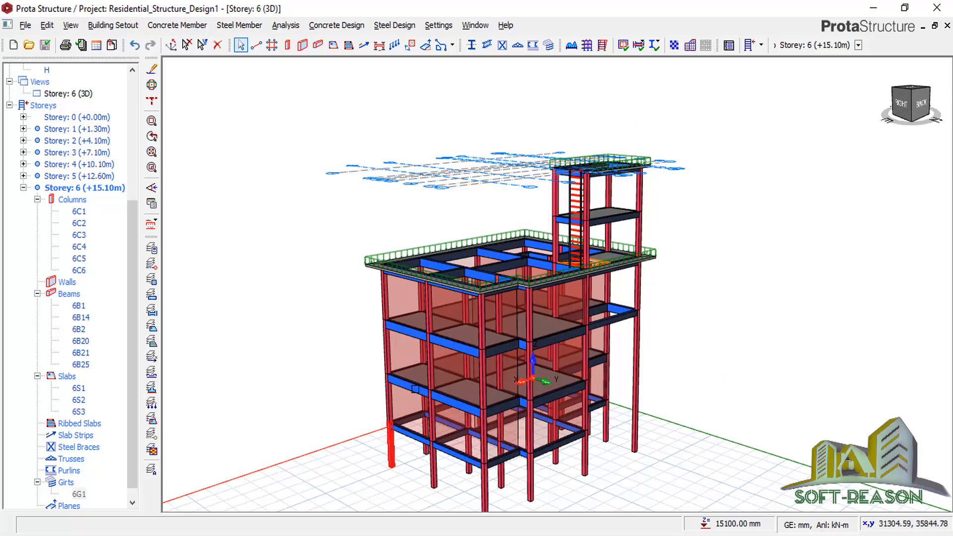
pyautogui.moveTo(665, 389); pyautogui.dragTo(685, 357, button='middle')
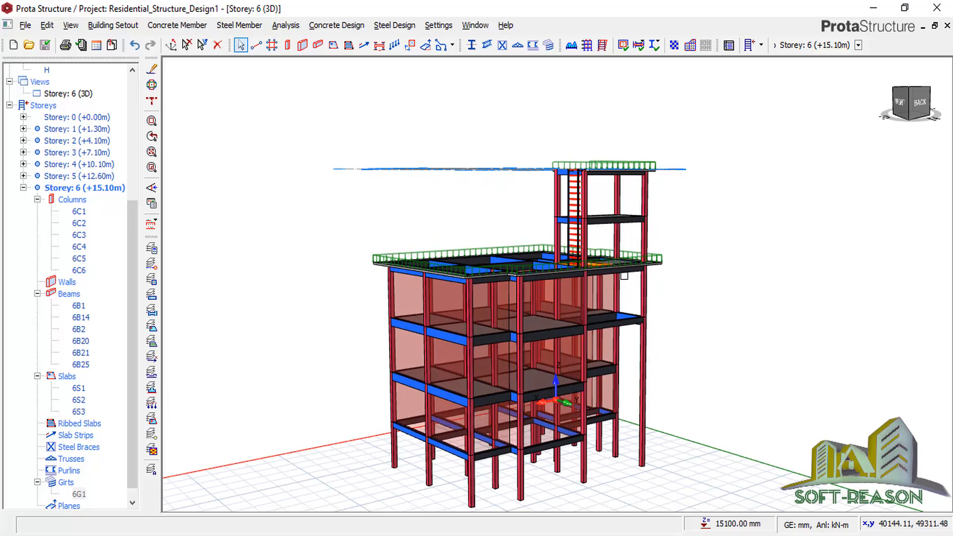
pyautogui.scroll(3, 617, 251)
pyautogui.scroll(-3, 504, 219)
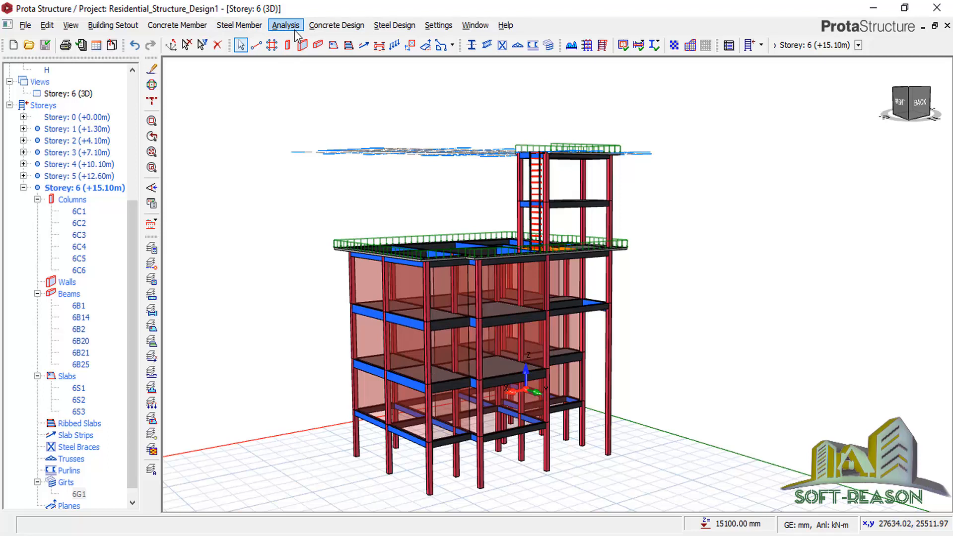
pyautogui.click(287, 25)
# Enable steel member check plus beam and column/wall reinforcement design, then start the analysis.
pyautogui.click(308, 73)
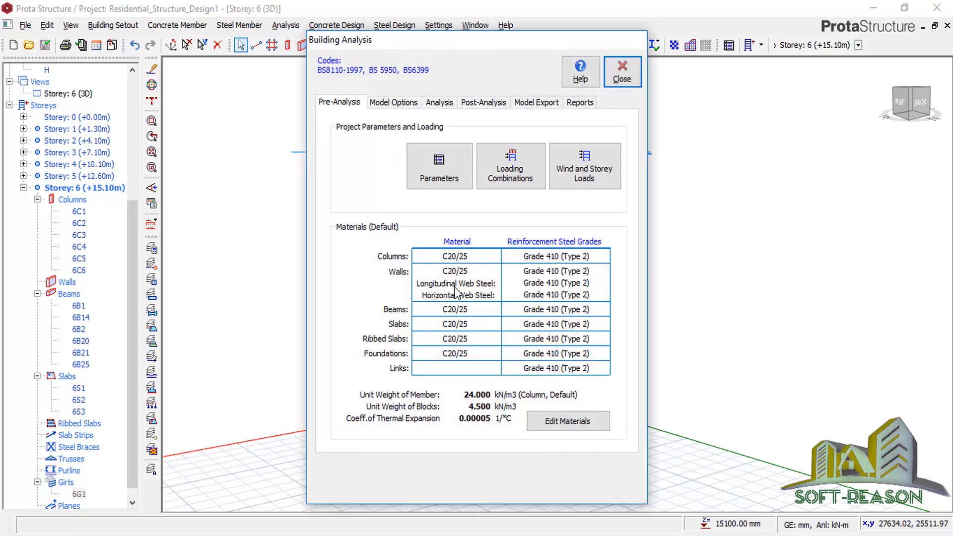
pyautogui.click(432, 103)
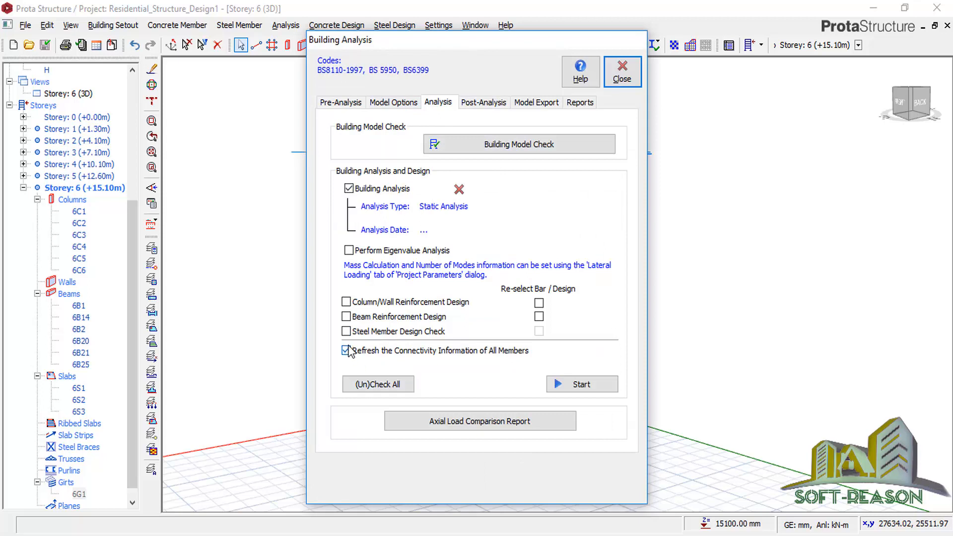
pyautogui.click(346, 331)
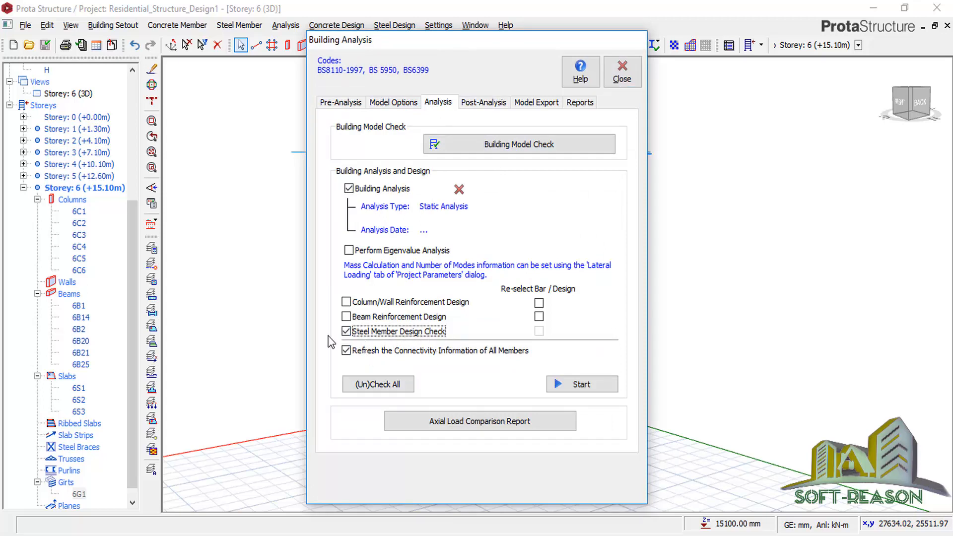
pyautogui.click(346, 317)
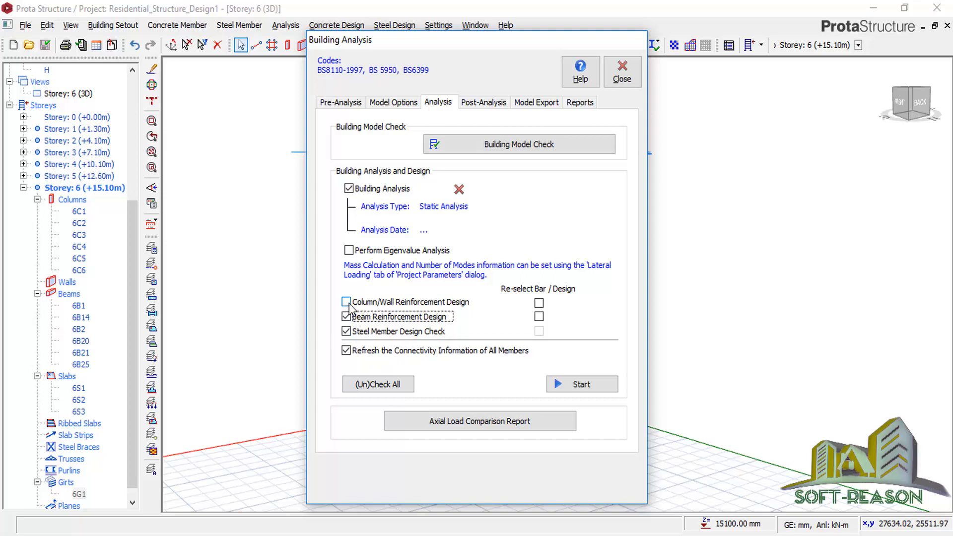
pyautogui.click(346, 302)
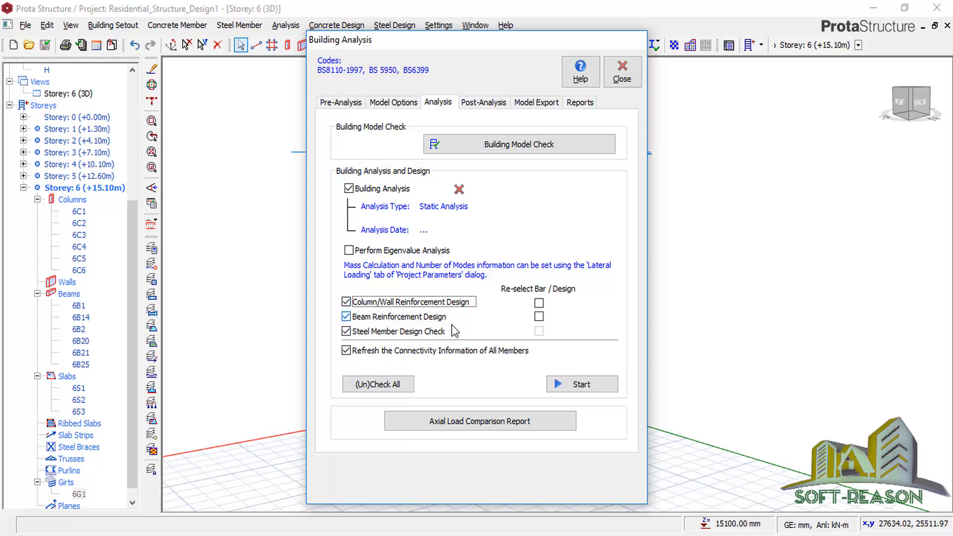
pyautogui.click(586, 386)
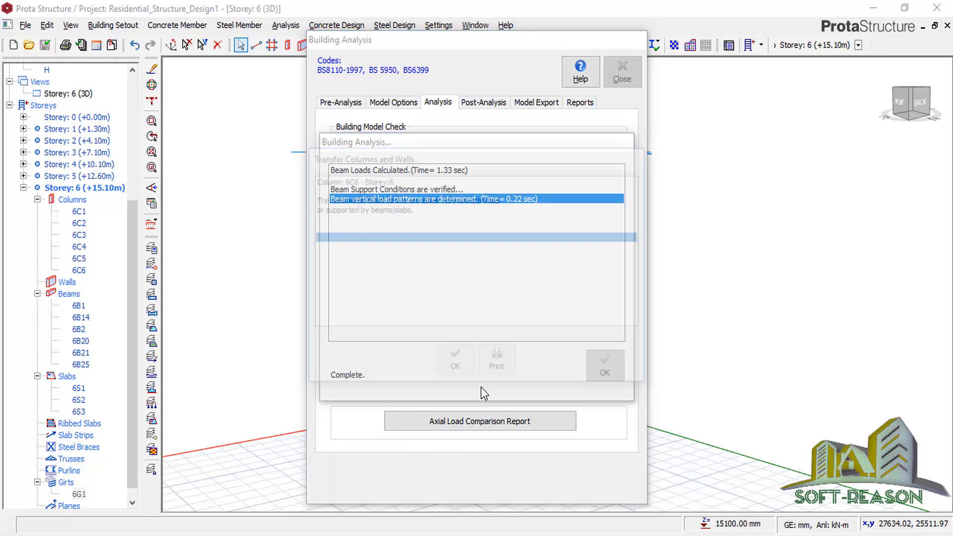
# Dismiss the Transfer Columns warning, continue, and close the log after the 47.90 sec run.
pyautogui.click(463, 362)
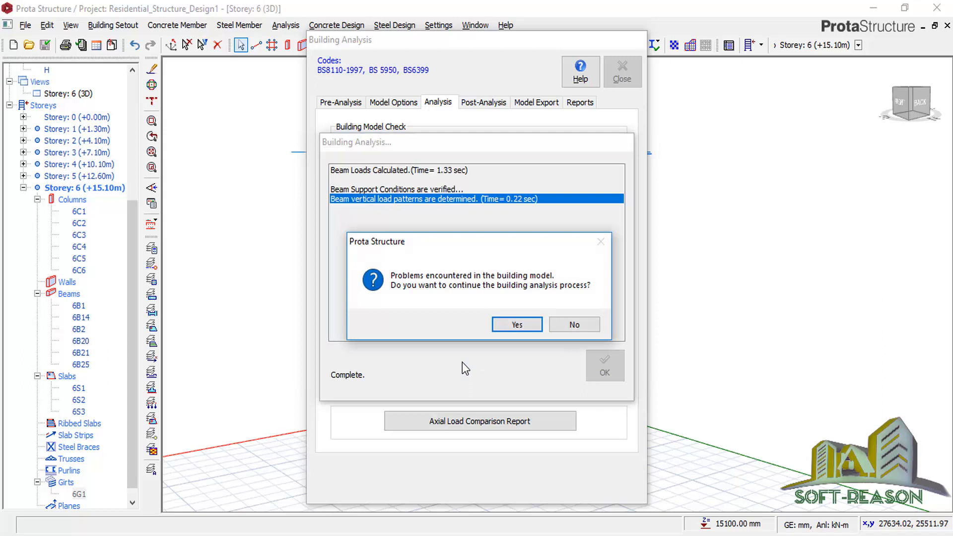
pyautogui.click(505, 325)
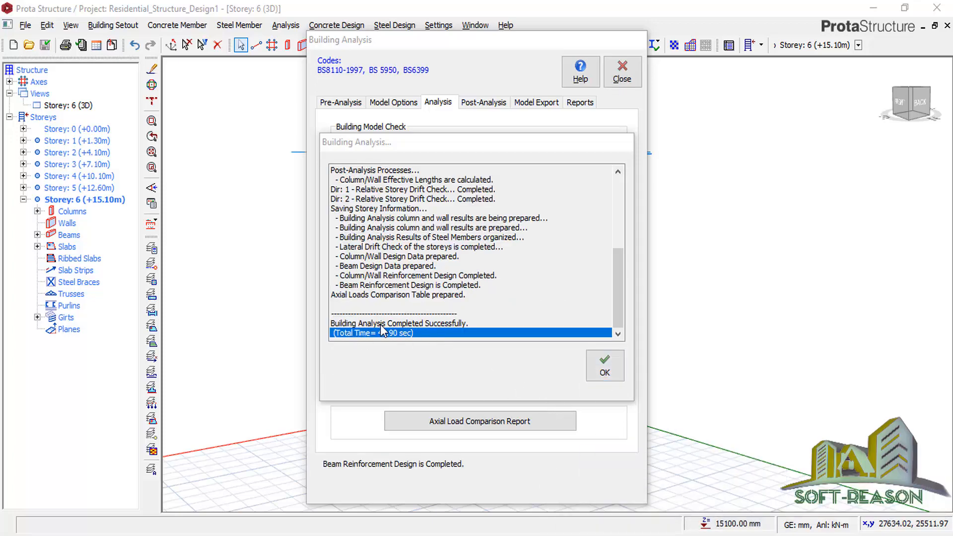
pyautogui.click(603, 365)
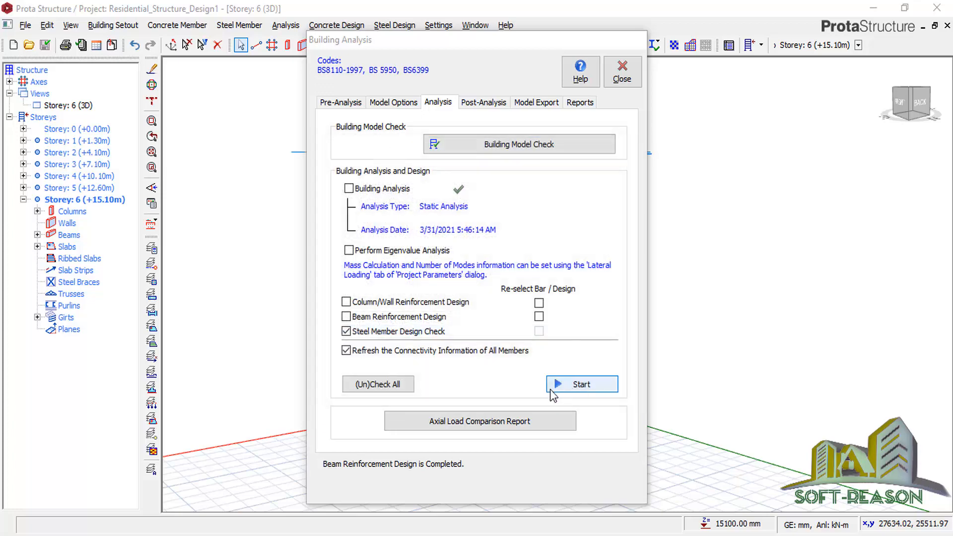
pyautogui.click(484, 102)
# Open the analysis results, animate the dead-load displaced shape and show axial-force (N) diagrams.
pyautogui.click(449, 166)
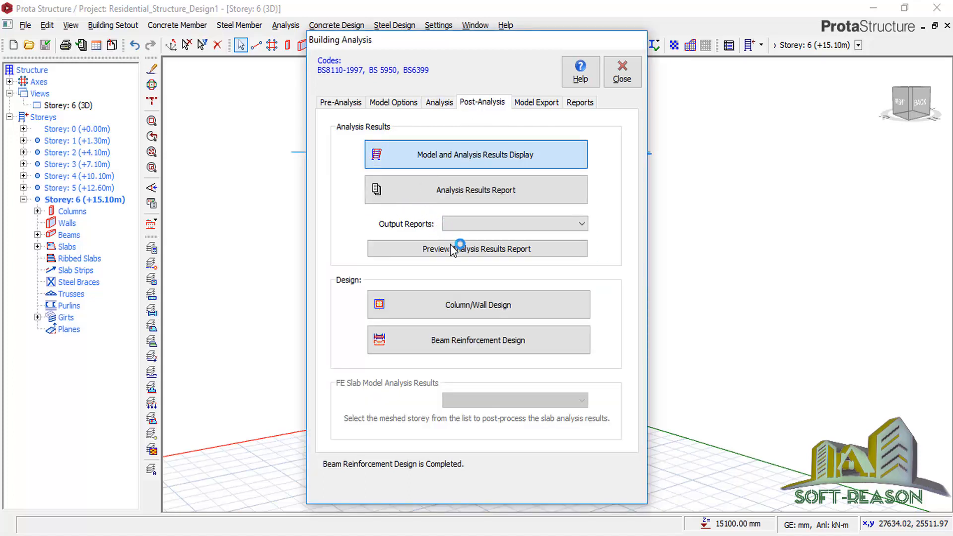
pyautogui.click(484, 312)
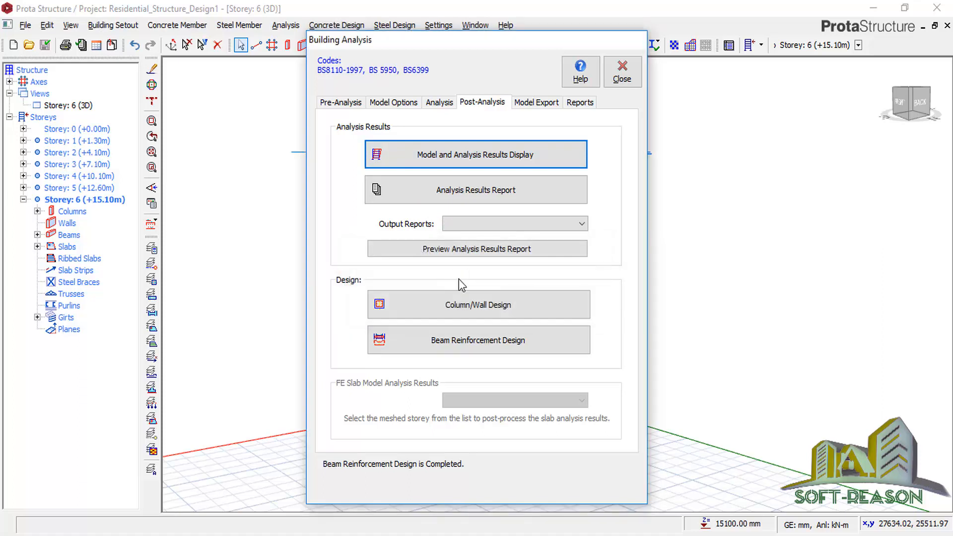
pyautogui.click(484, 318)
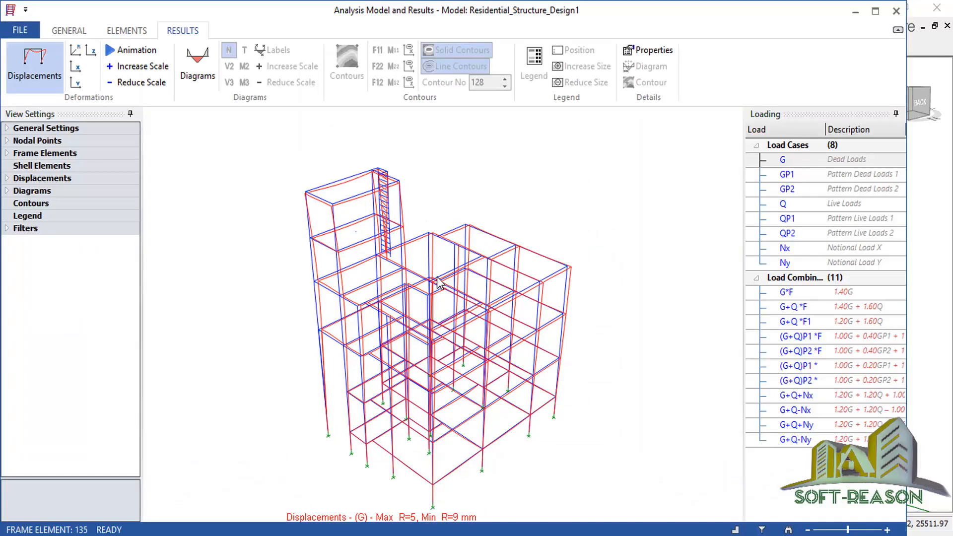
pyautogui.moveTo(621, 327)
pyautogui.mouseDown(button='middle')
pyautogui.moveTo(615, 404)
pyautogui.moveTo(495, 315)
pyautogui.moveTo(469, 322)
pyautogui.moveTo(615, 333)
pyautogui.mouseUp(button='middle')
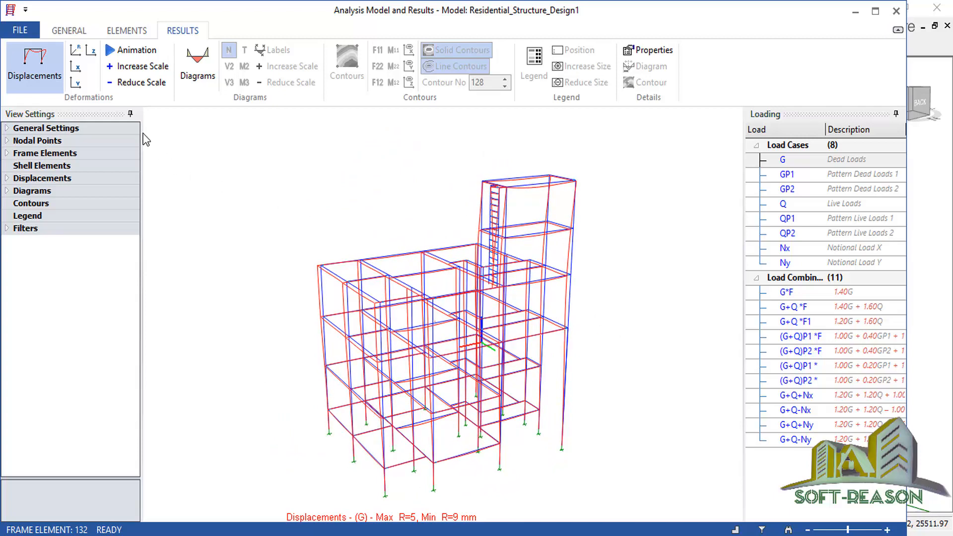
pyautogui.click(109, 51)
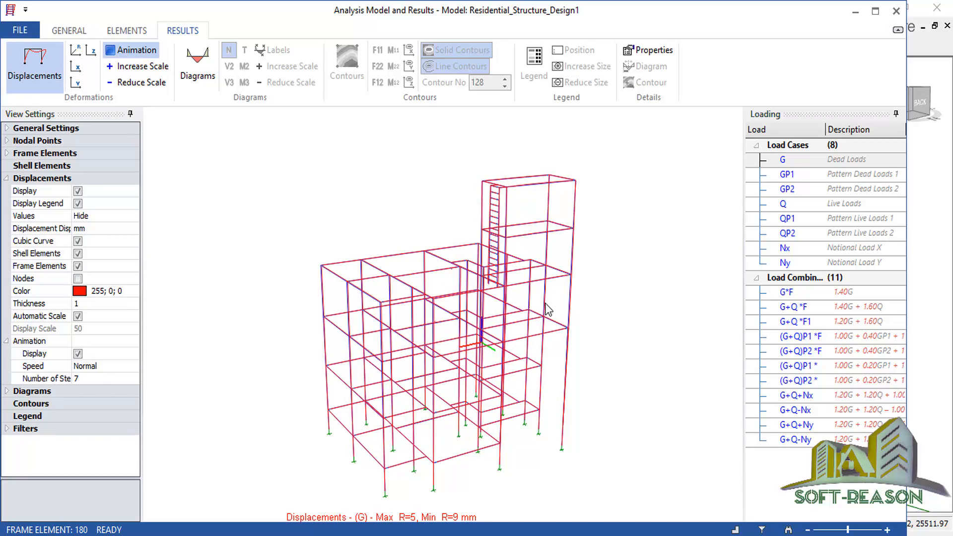
pyautogui.moveTo(576, 330); pyautogui.dragTo(545, 326, button='middle')
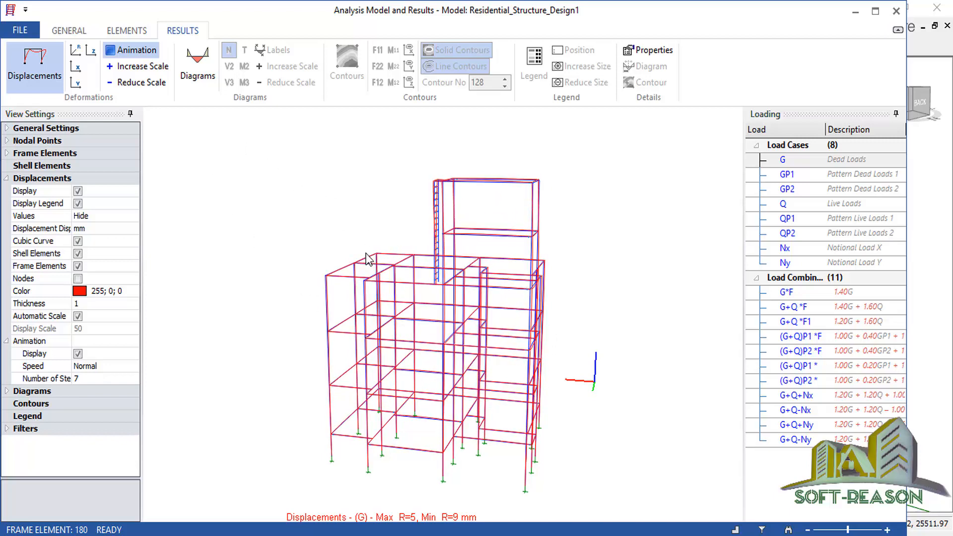
pyautogui.click(198, 67)
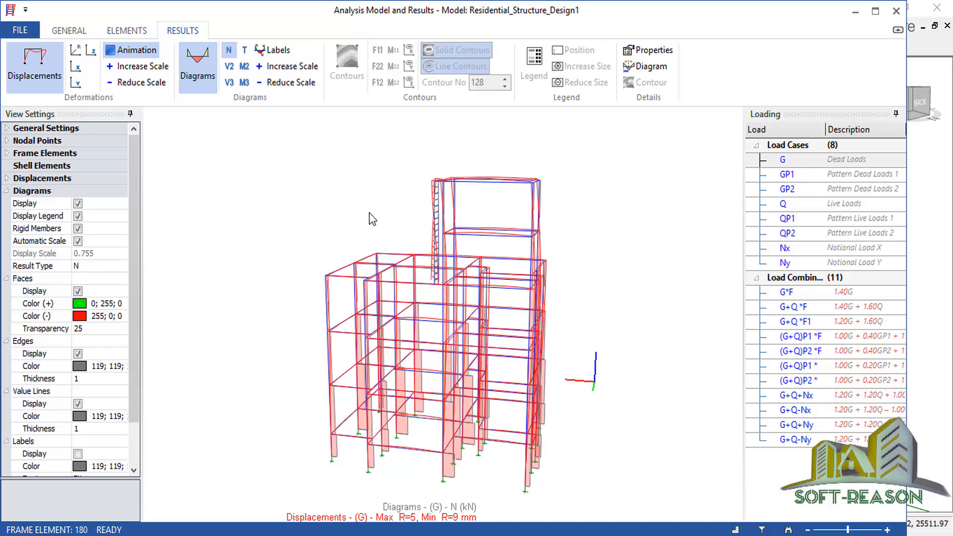
# Switch the frame diagrams to M3 bending moments and turn off the animation.
pyautogui.click(244, 82)
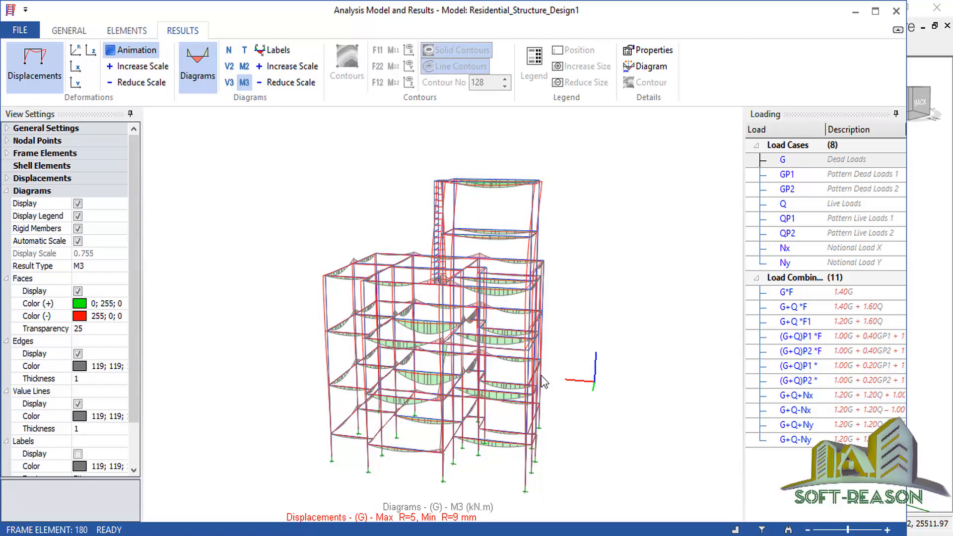
pyautogui.moveTo(575, 325); pyautogui.dragTo(603, 290)
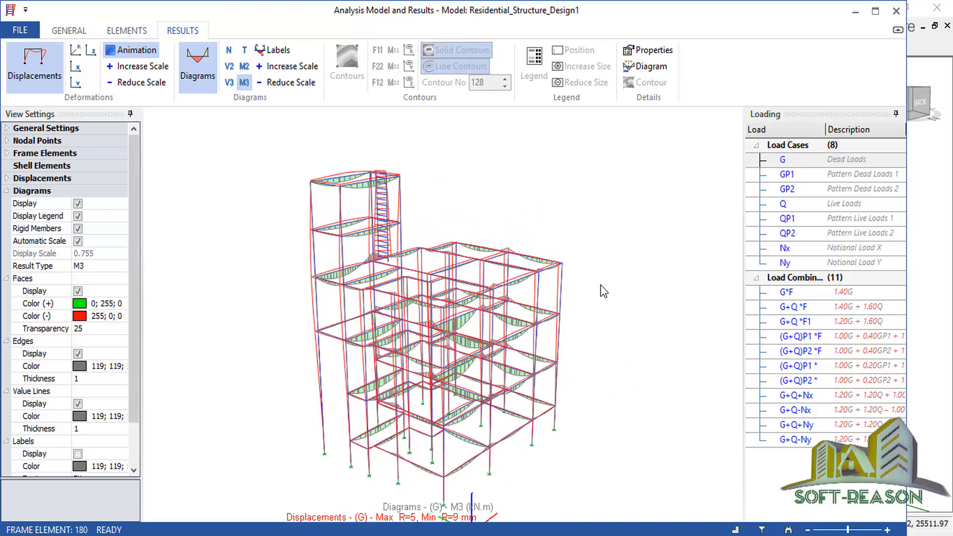
pyautogui.scroll(-1, 600, 271)
pyautogui.scroll(2, 446, 464)
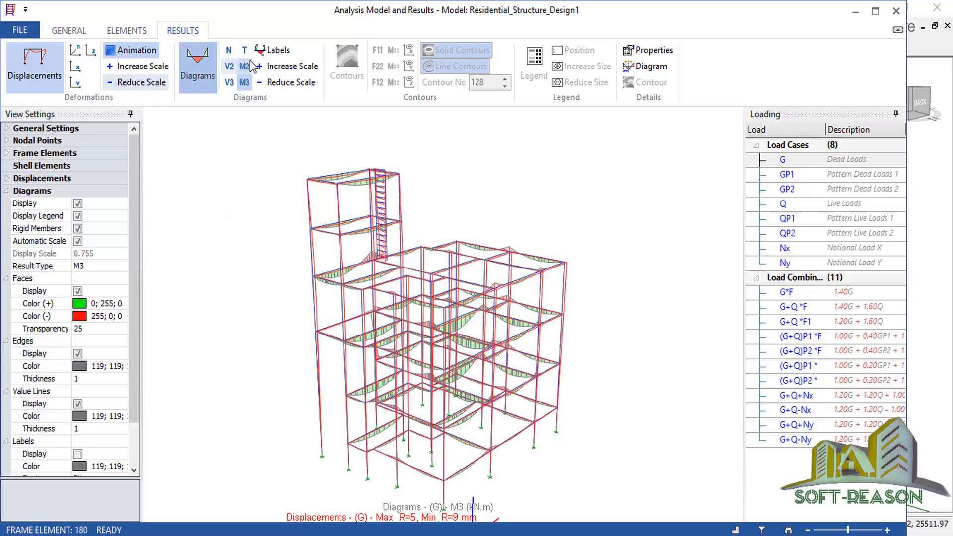
pyautogui.click(129, 52)
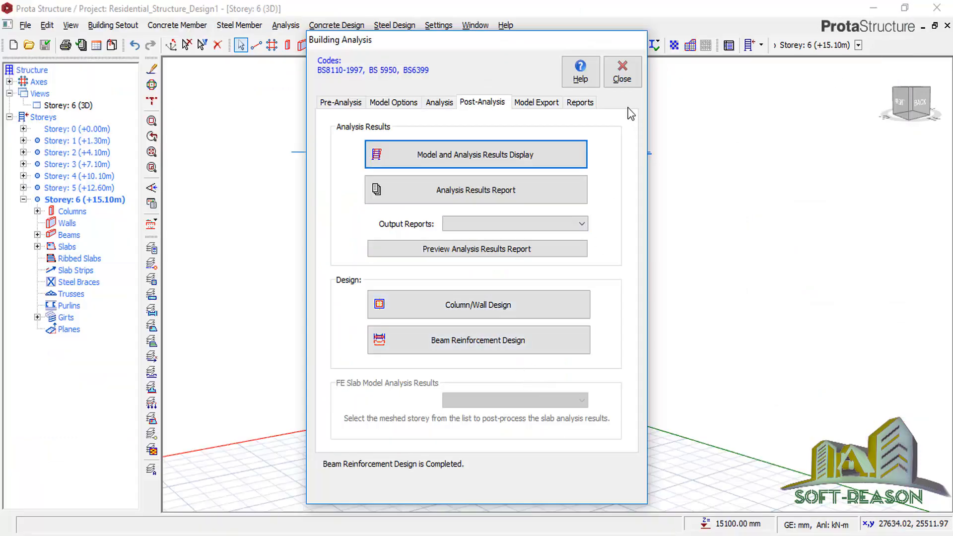
# Close the Building Analysis dialog and reorient the 3D building view.
pyautogui.click(621, 75)
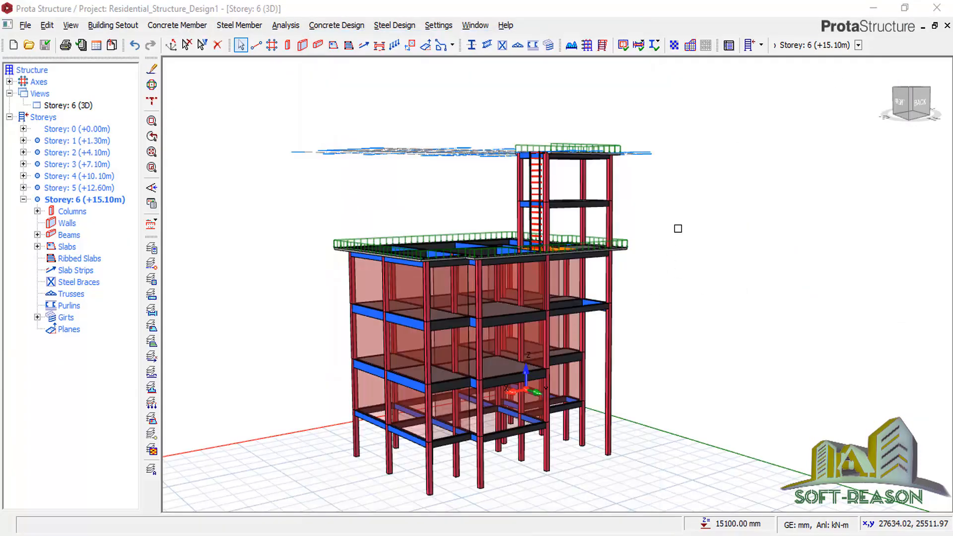
pyautogui.keyDown('shift'); pyautogui.moveTo(678, 229); pyautogui.dragTo(630, 292, button='middle'); pyautogui.keyUp('shift')
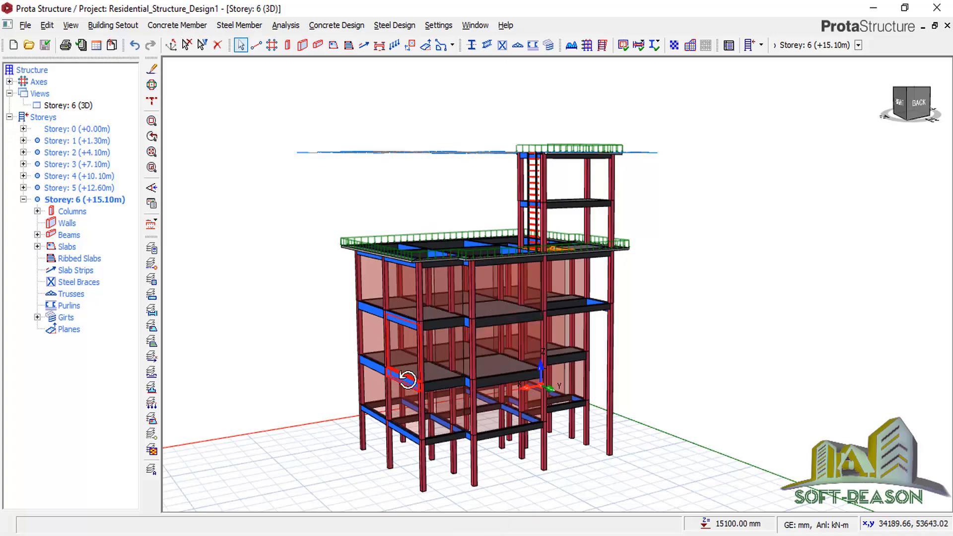
pyautogui.keyDown('shift'); pyautogui.moveTo(407, 379); pyautogui.dragTo(432, 395, button='middle'); pyautogui.keyUp('shift')
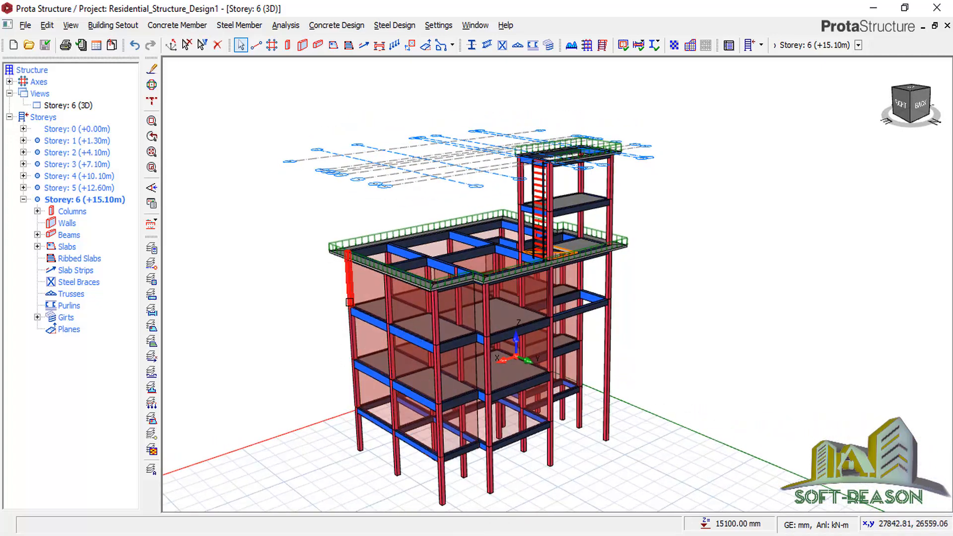
pyautogui.scroll(-2, 581, 252)
pyautogui.scroll(2, 498, 432)
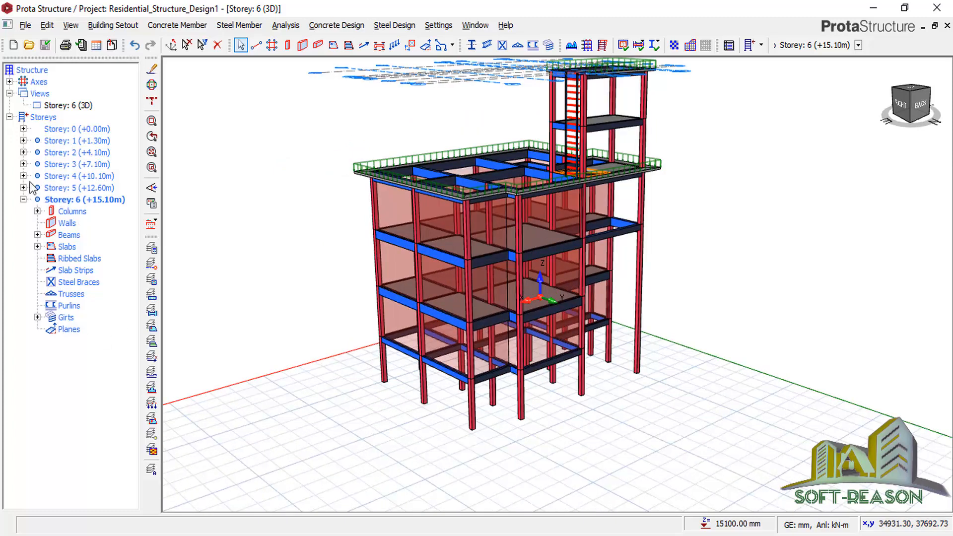
# Activate Storey 1 (+1.30m), expand its columns 1C1–1C9 and bring up the Columns actions.
pyautogui.click(55, 142)
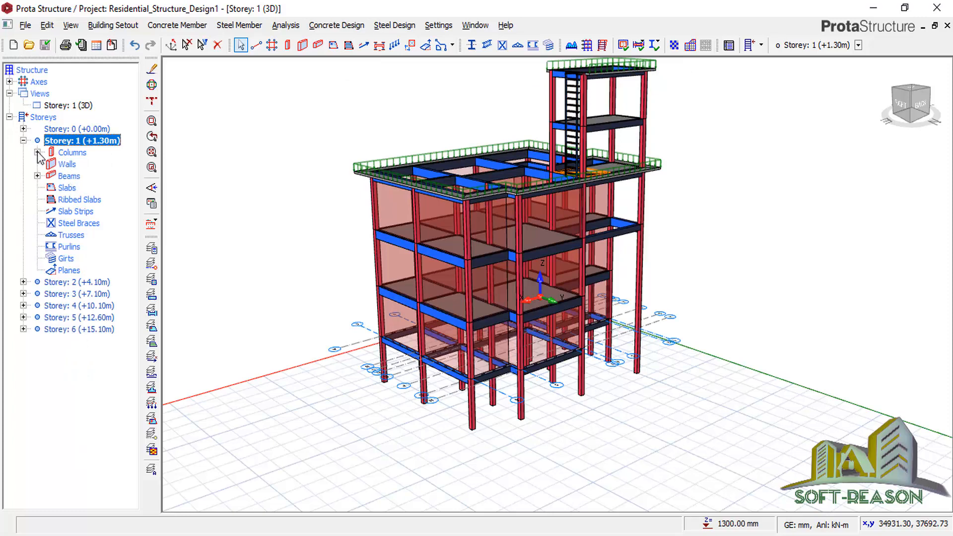
pyautogui.click(37, 152)
pyautogui.click(79, 164)
pyautogui.rightClick(80, 164)
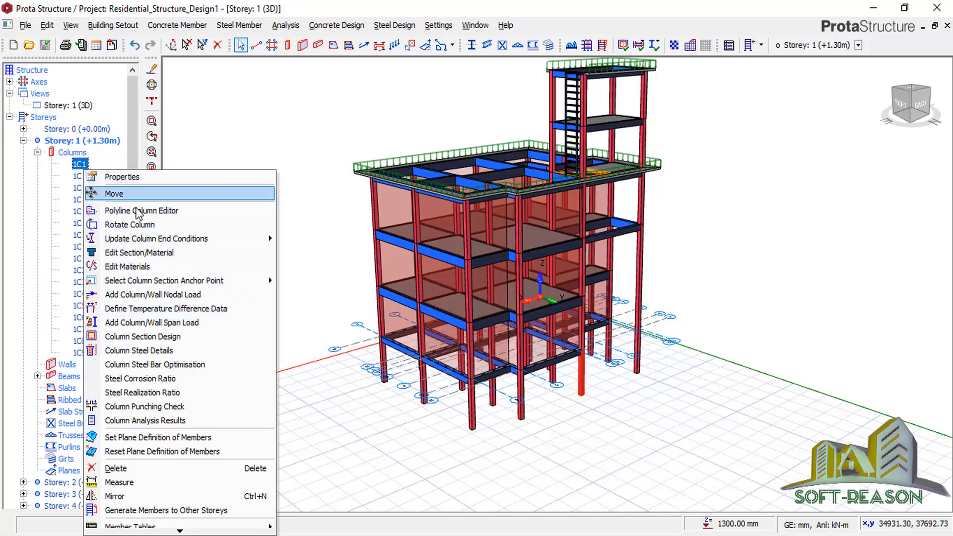
pyautogui.click(82, 153)
pyautogui.rightClick(83, 153)
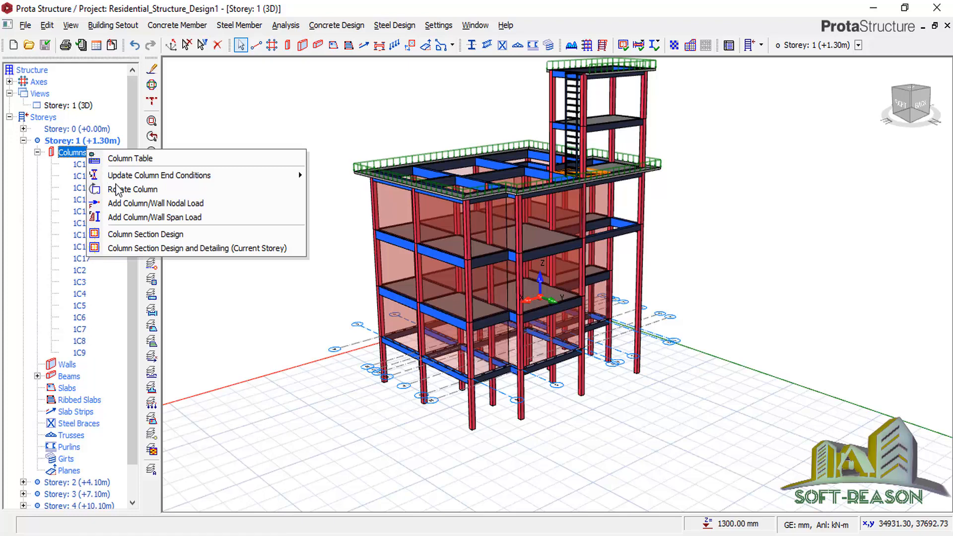
pyautogui.click(150, 238)
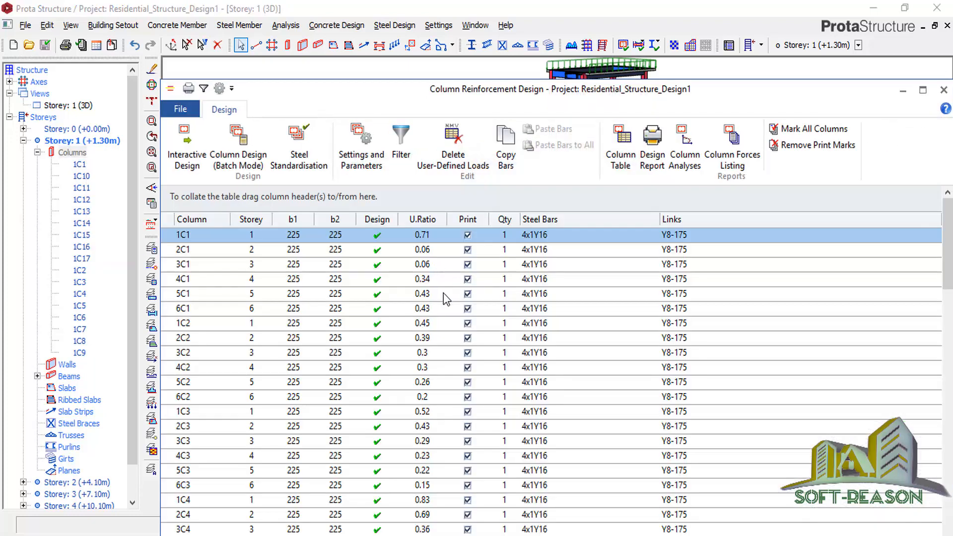
pyautogui.scroll(-7, 485, 378)
pyautogui.scroll(-5, 549, 412)
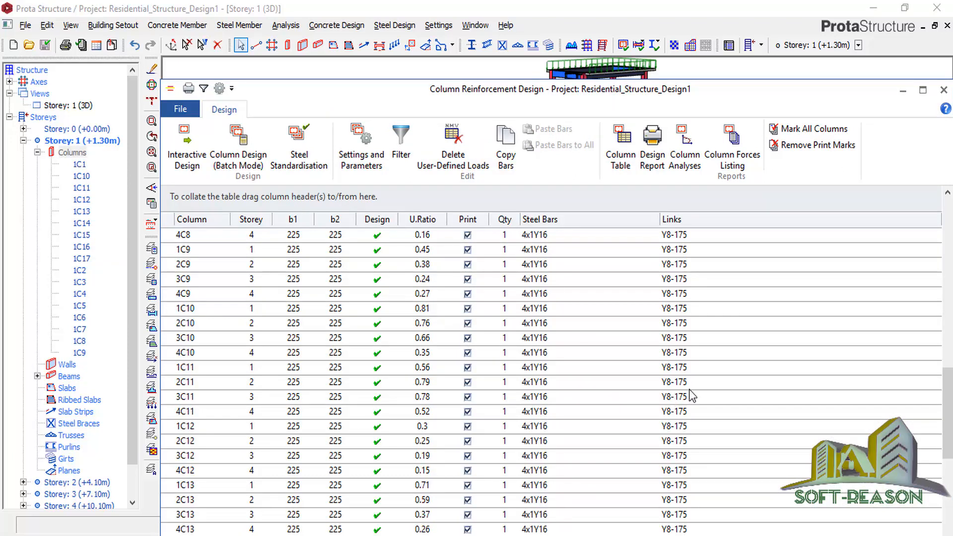
pyautogui.scroll(-6, 692, 396)
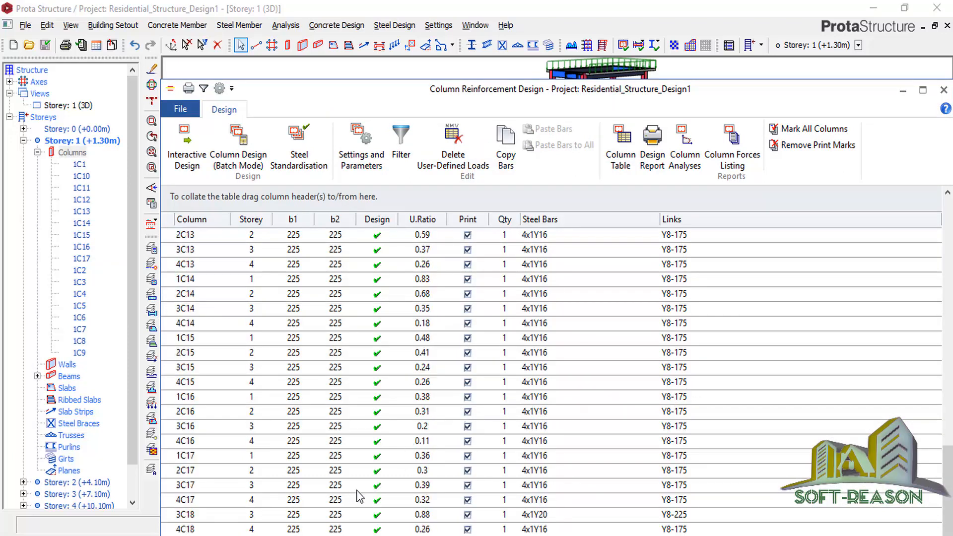
pyautogui.scroll(18, 307, 276)
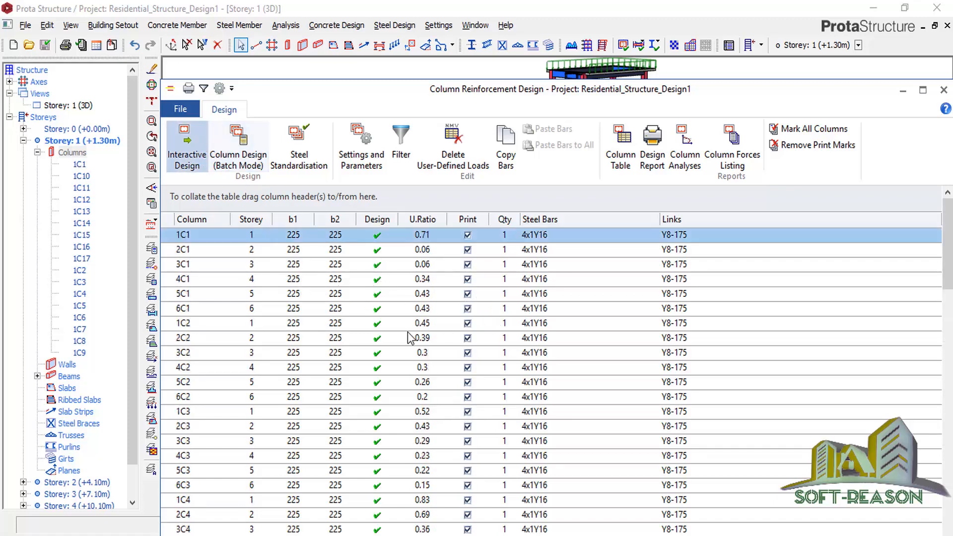
pyautogui.click(201, 172)
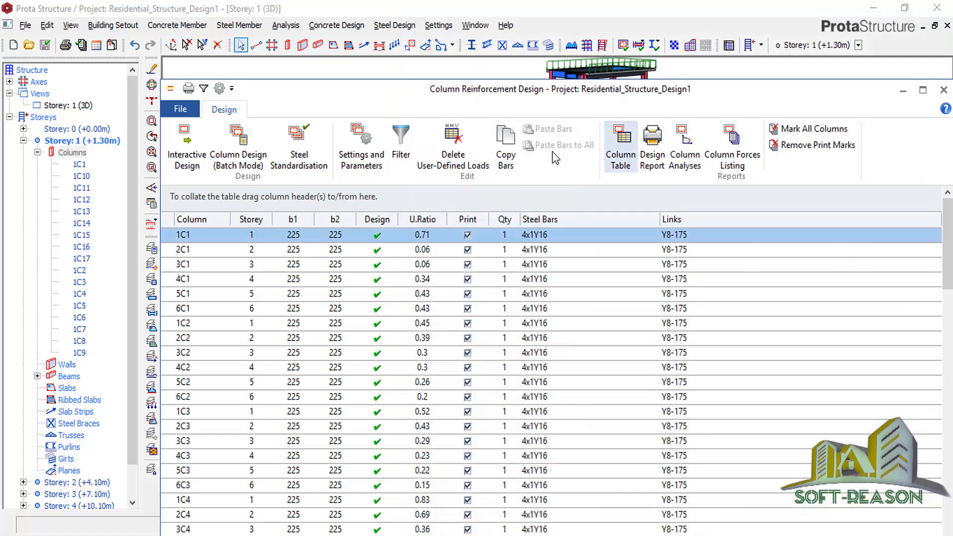
pyautogui.click(941, 10)
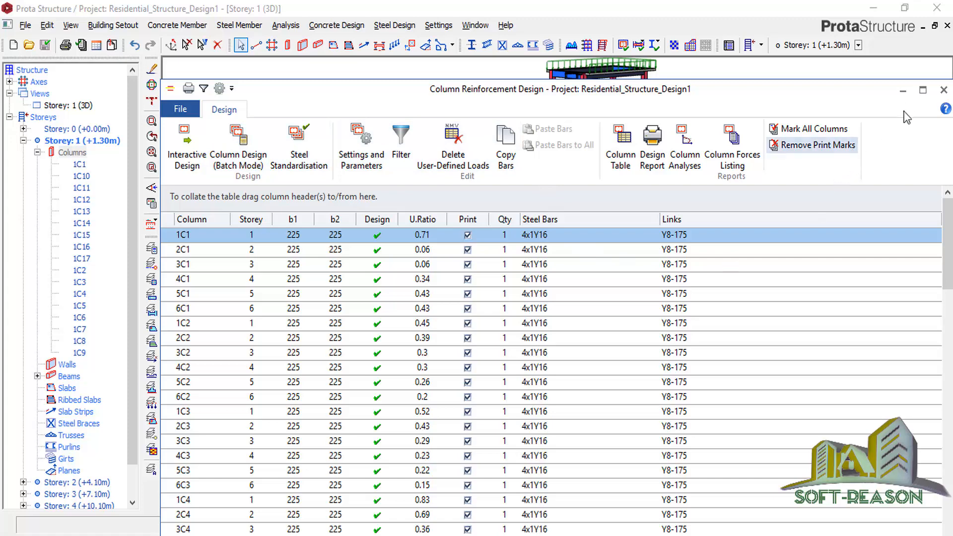
pyautogui.click(944, 90)
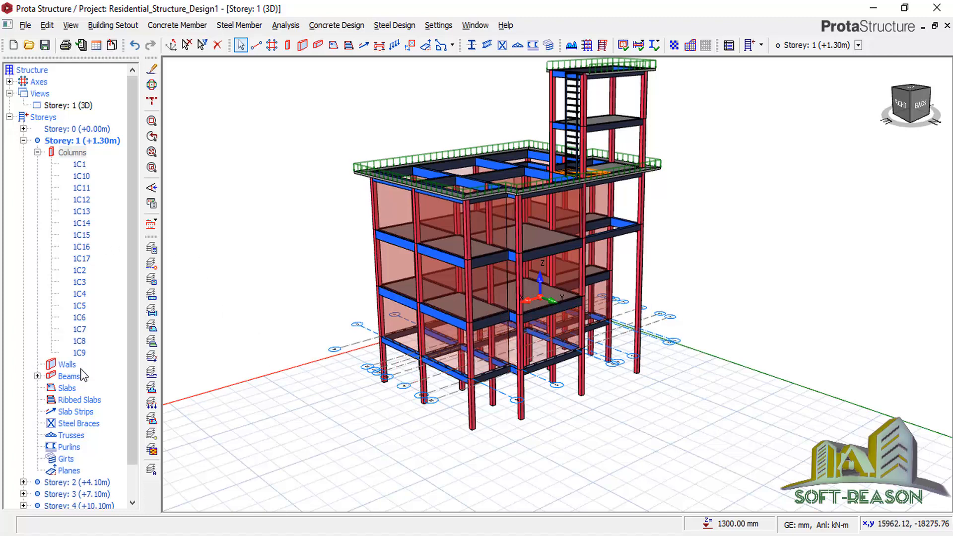
# Open the beam reinforcement design table for the Storey 1 beams.
pyautogui.click(65, 375)
pyautogui.click(38, 376)
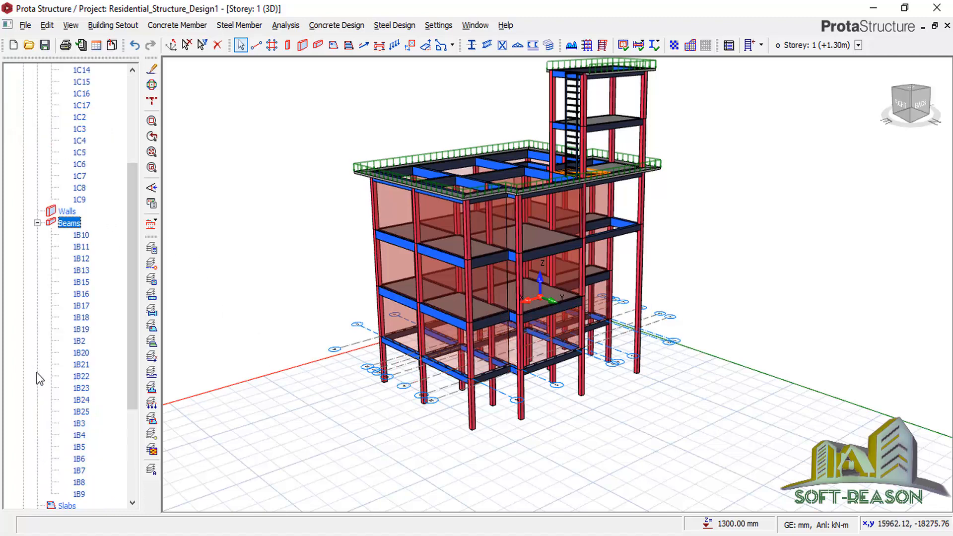
pyautogui.rightClick(73, 226)
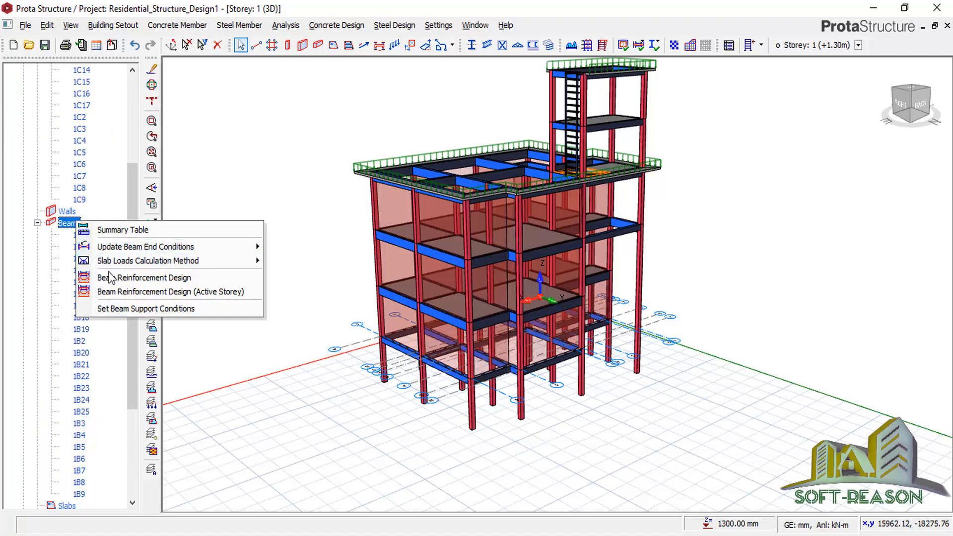
pyautogui.click(119, 279)
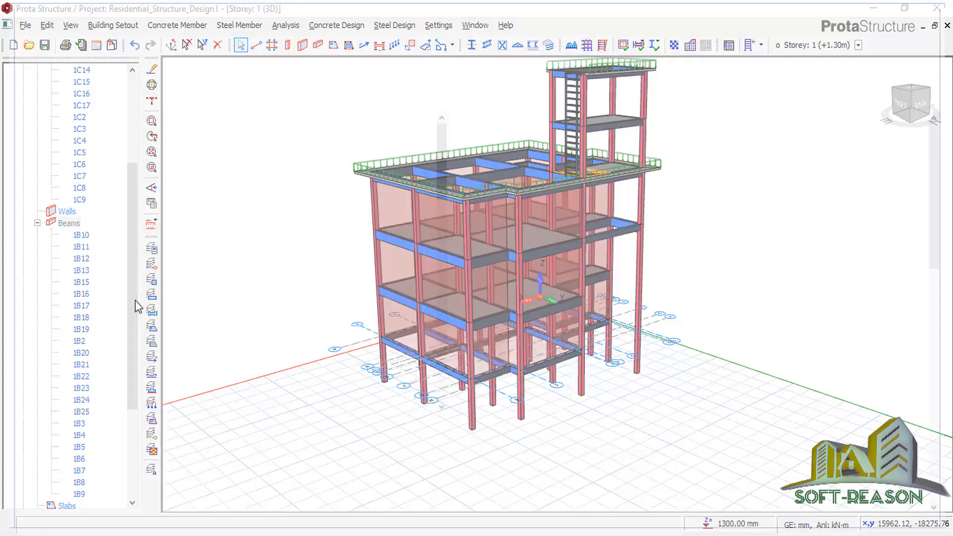
pyautogui.scroll(-8, 358, 331)
pyautogui.scroll(-5, 367, 342)
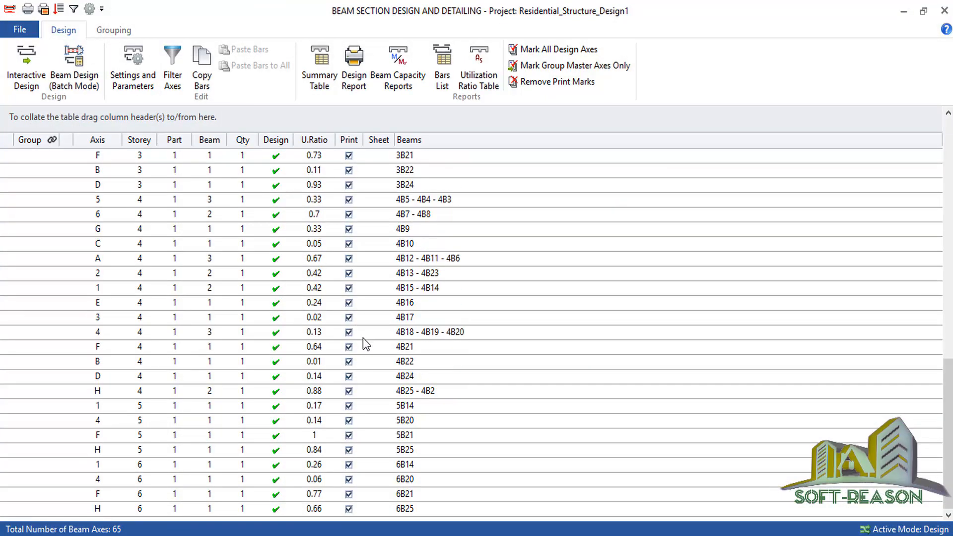
pyautogui.scroll(13, 386, 395)
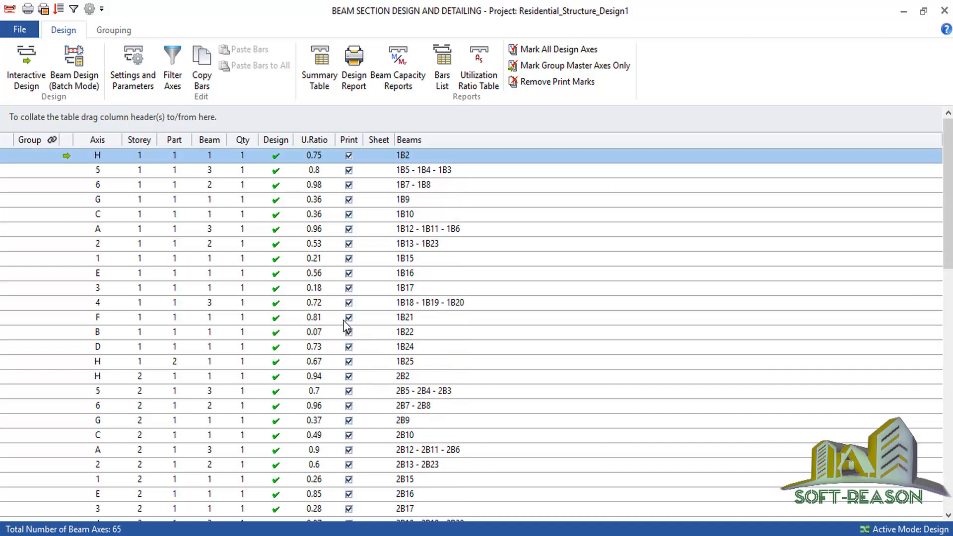
pyautogui.scroll(-1, 307, 201)
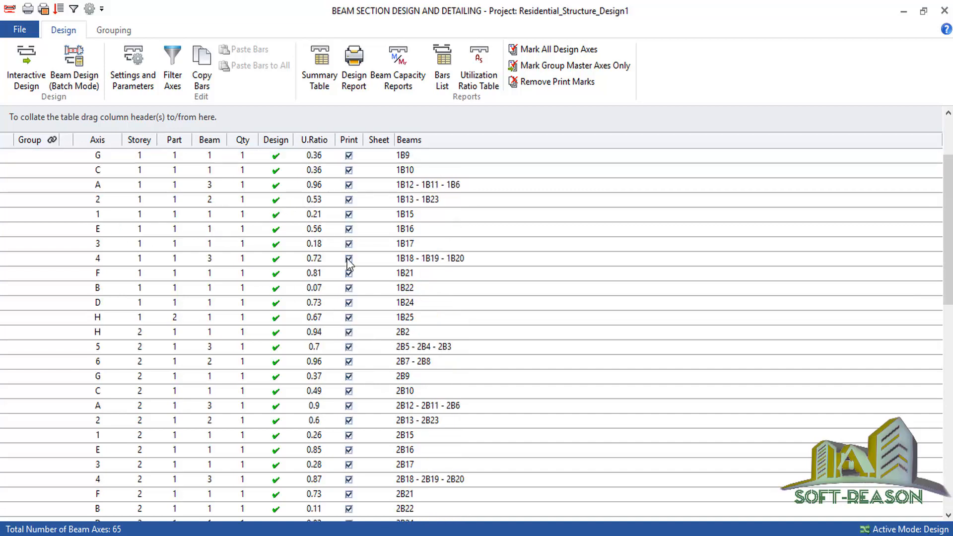
pyautogui.scroll(1, 294, 188)
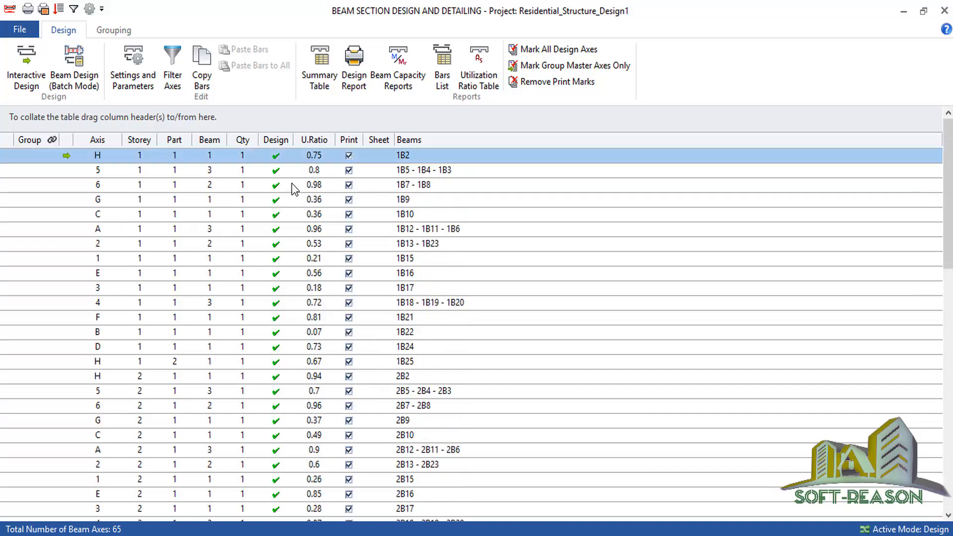
# Review beam 1B2 on axis H with its shear-force and bending-moment envelopes.
pyautogui.click(26, 79)
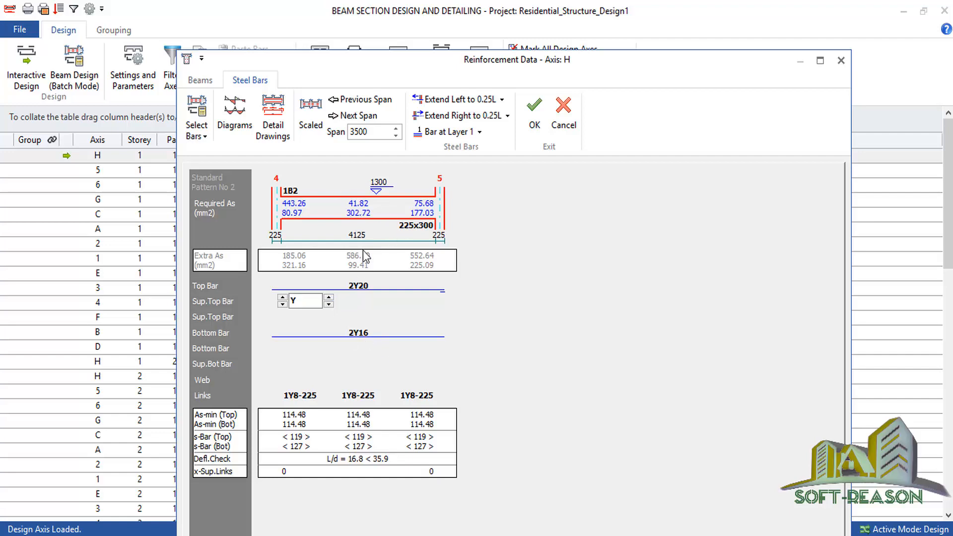
pyautogui.click(234, 116)
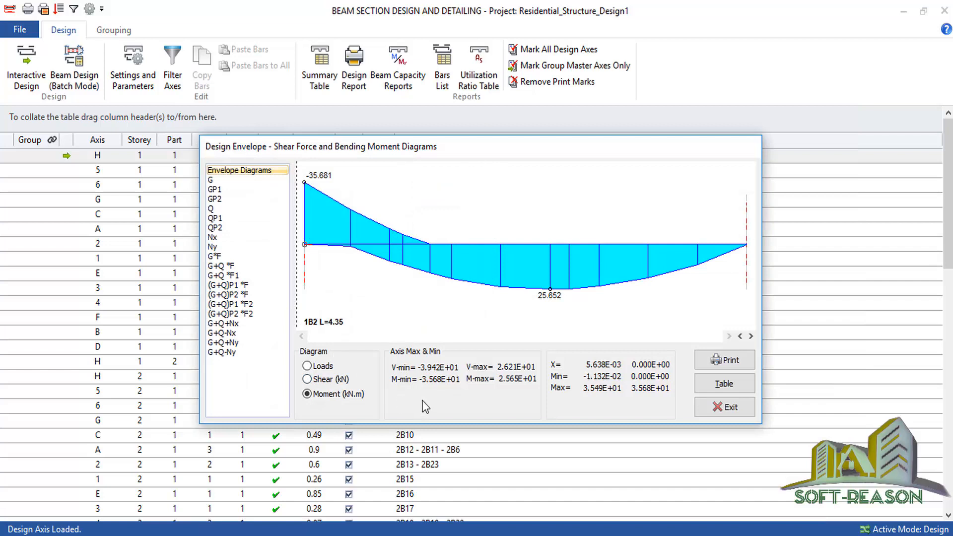
pyautogui.click(341, 380)
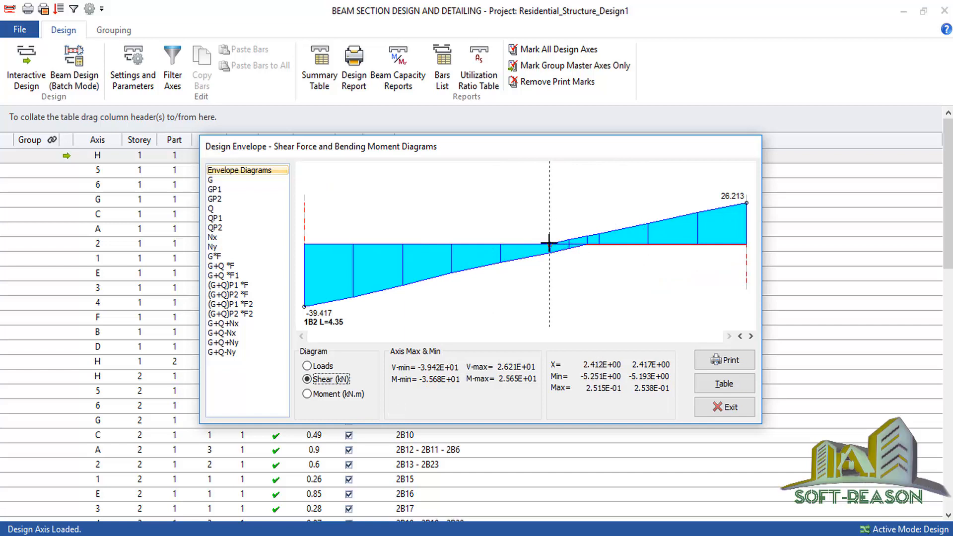
pyautogui.click(312, 395)
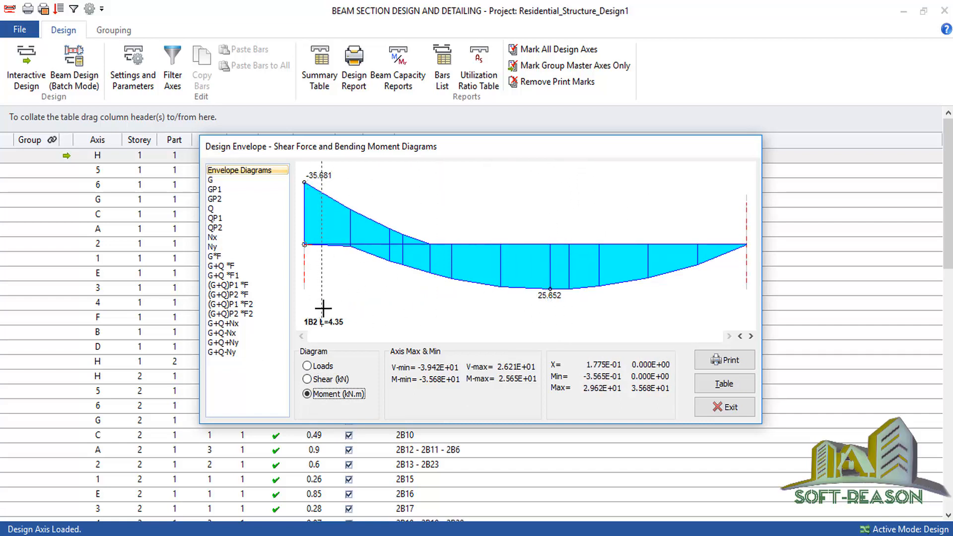
# Close the envelopes, cancel the reinforcement edits and exit beam design to the model.
pyautogui.click(726, 407)
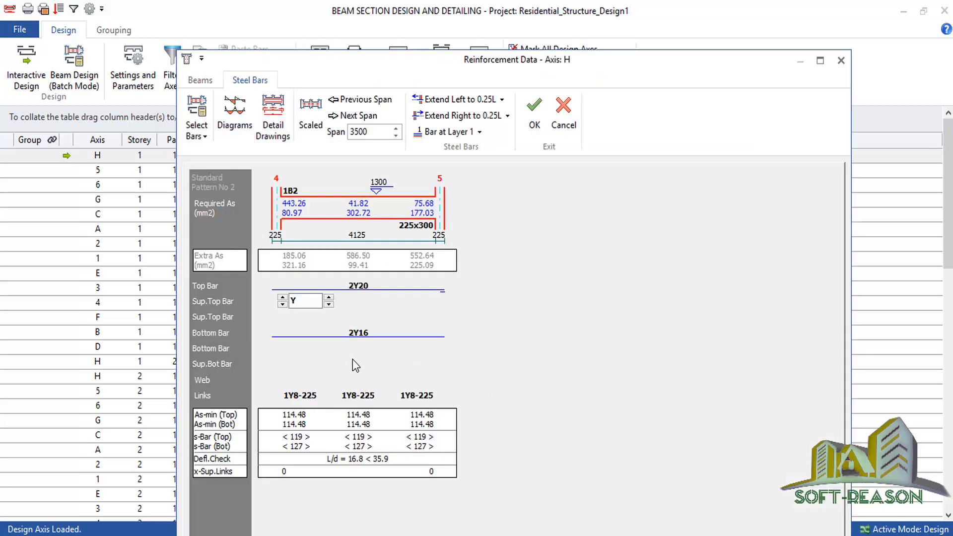
pyautogui.click(553, 127)
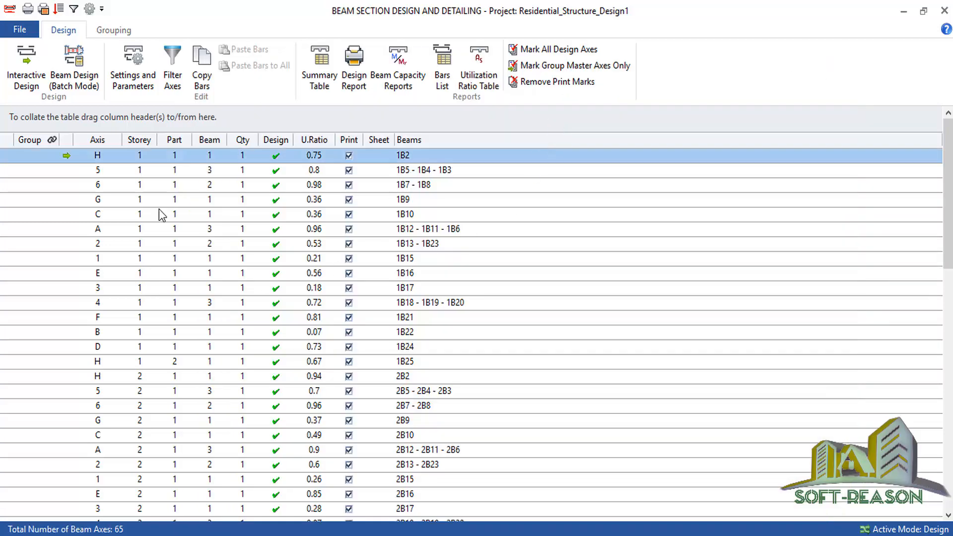
pyautogui.scroll(-5, 299, 261)
pyautogui.scroll(2, 290, 246)
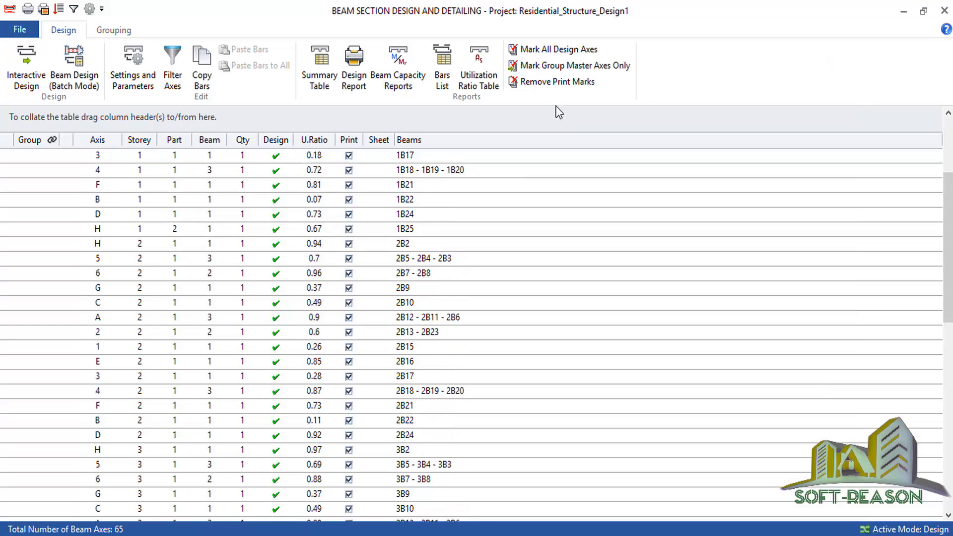
pyautogui.click(944, 11)
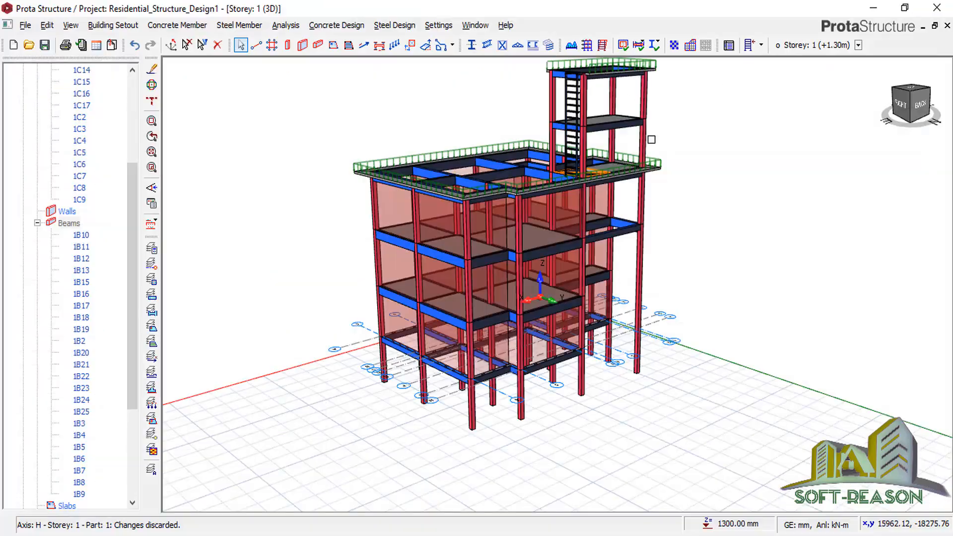
# Activate Storey 0 (+0.00m), switch its view to plan and select column 1C12 at A-6.
pyautogui.scroll(-2, 591, 122)
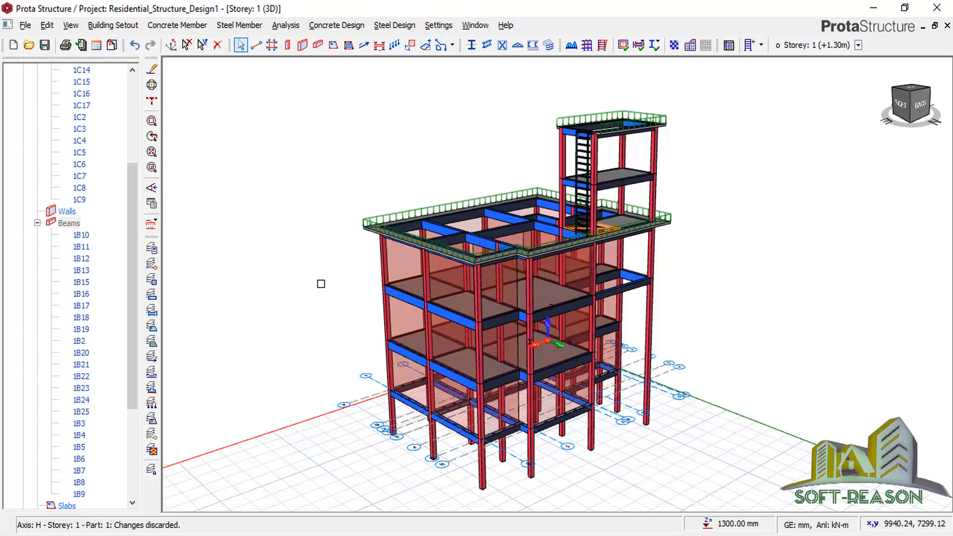
pyautogui.moveTo(138, 291); pyautogui.dragTo(92, 159)
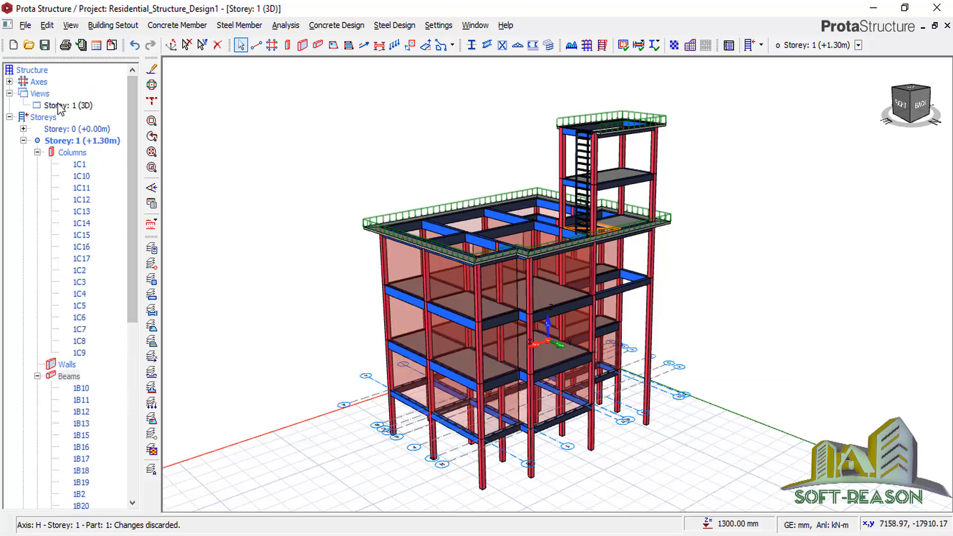
pyautogui.doubleClick(84, 130)
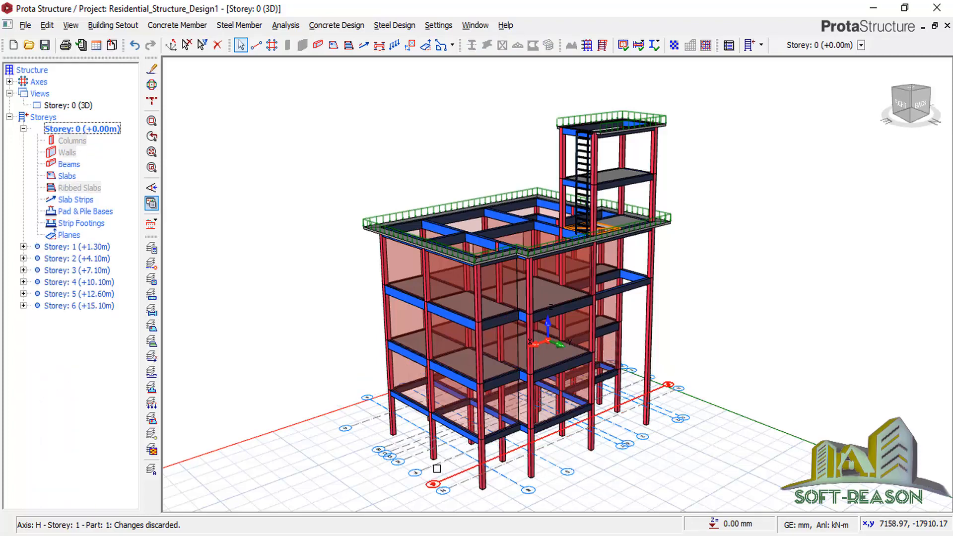
pyautogui.click(69, 105)
pyautogui.rightClick(77, 105)
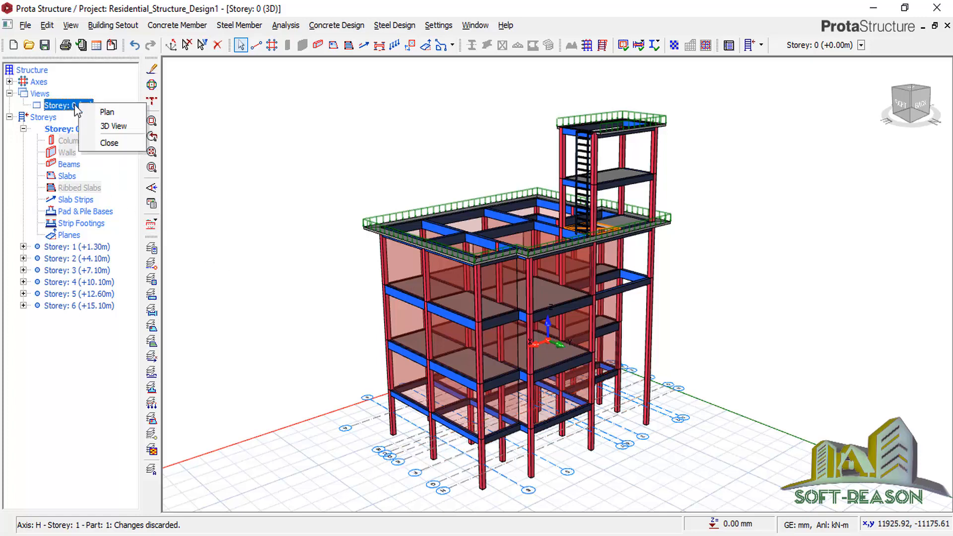
pyautogui.click(111, 111)
pyautogui.scroll(-1, 570, 347)
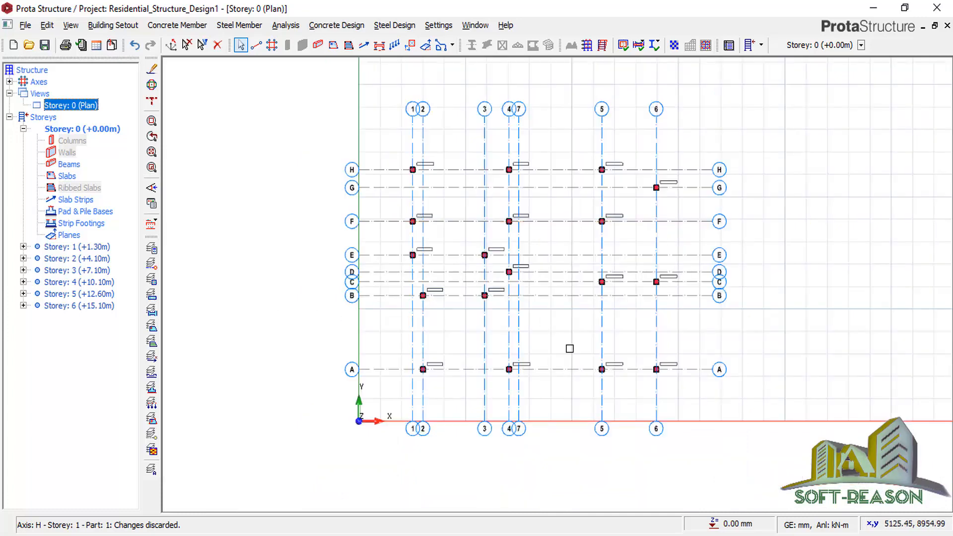
pyautogui.scroll(3, 653, 373)
pyautogui.click(661, 324)
# Insert pad base F12 under column 1C12, calculate it as a square 1400 × 1400 × 400 mm footing.
pyautogui.rightClick(662, 324)
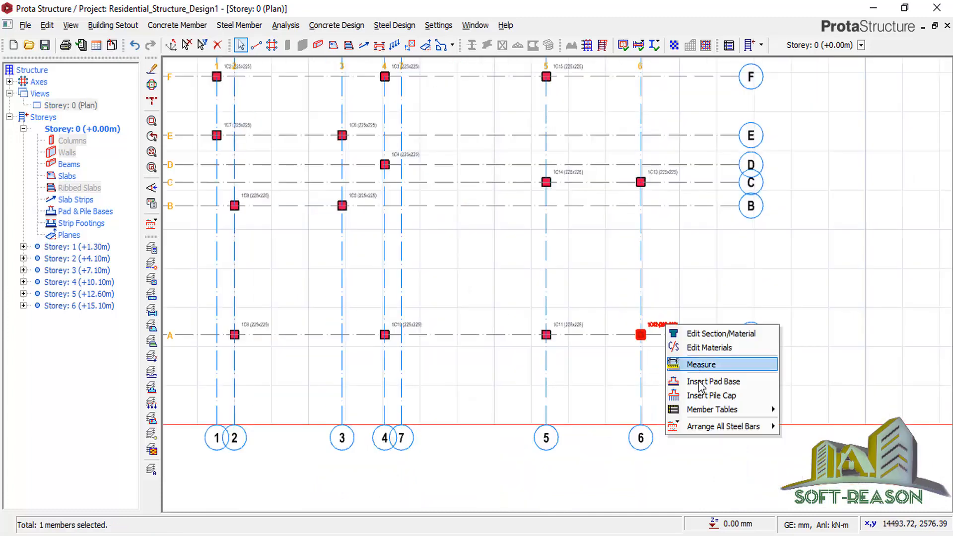
pyautogui.click(695, 383)
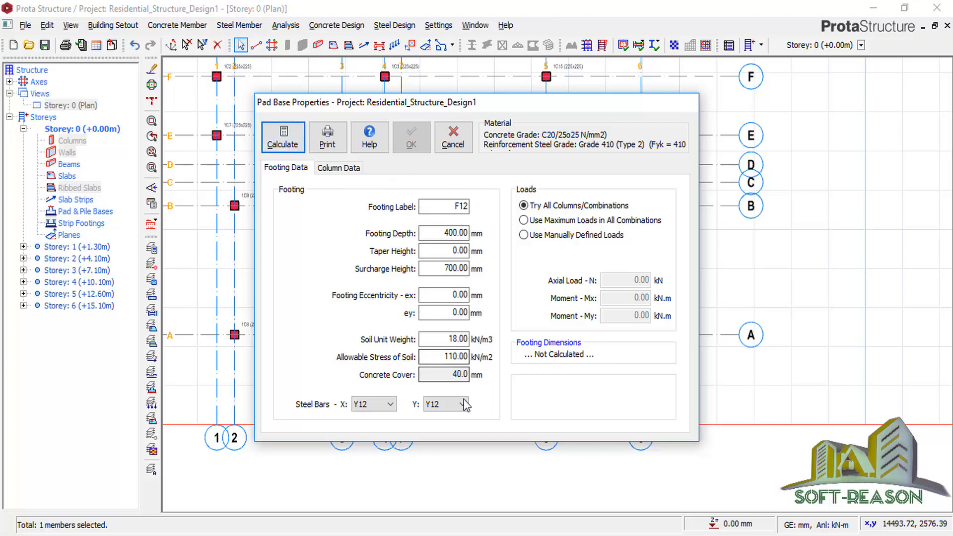
pyautogui.doubleClick(446, 232)
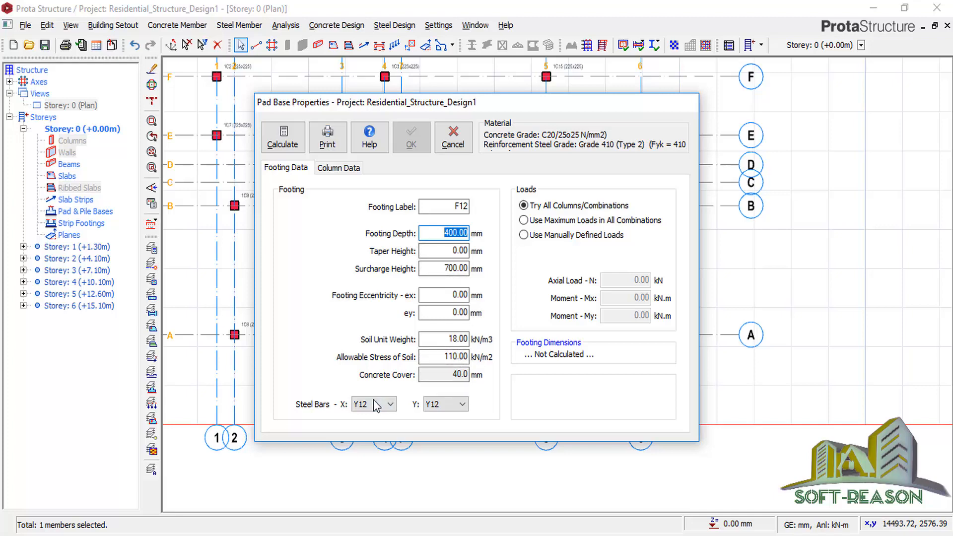
pyautogui.click(282, 136)
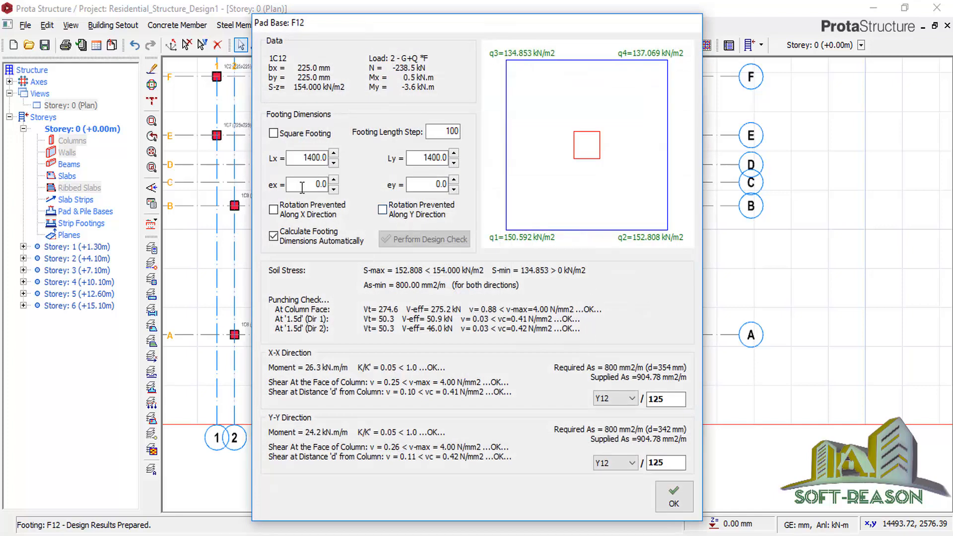
pyautogui.click(281, 134)
pyautogui.click(673, 496)
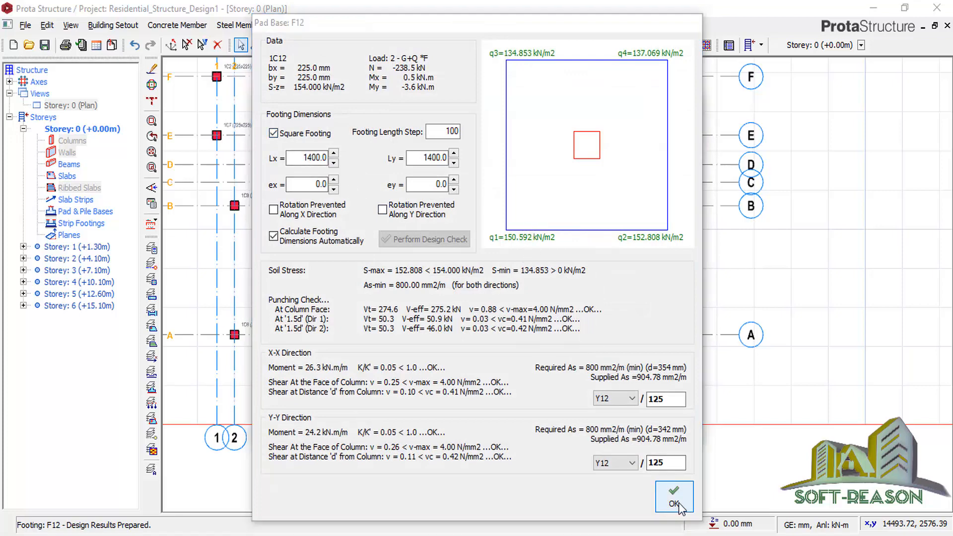
pyautogui.click(411, 144)
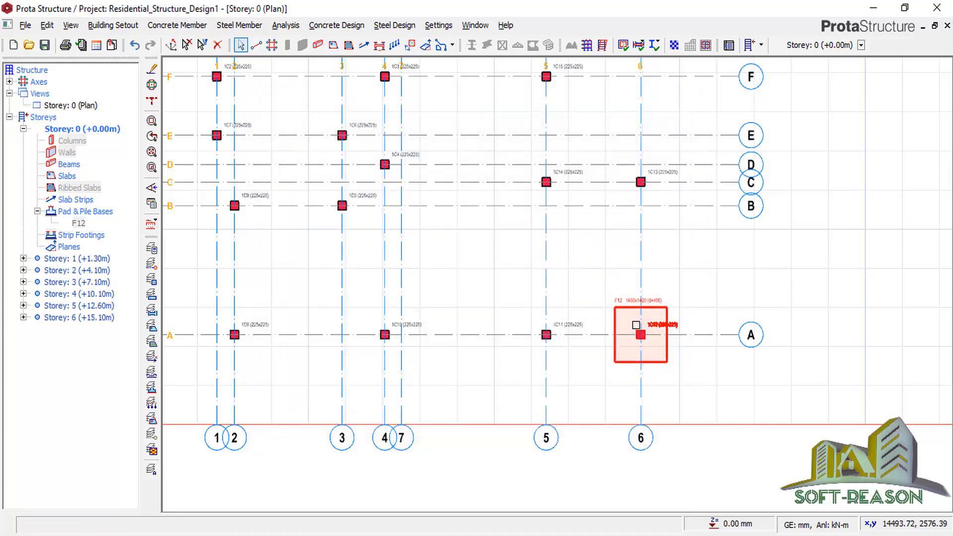
pyautogui.scroll(-1, 688, 394)
pyautogui.scroll(-1, 658, 386)
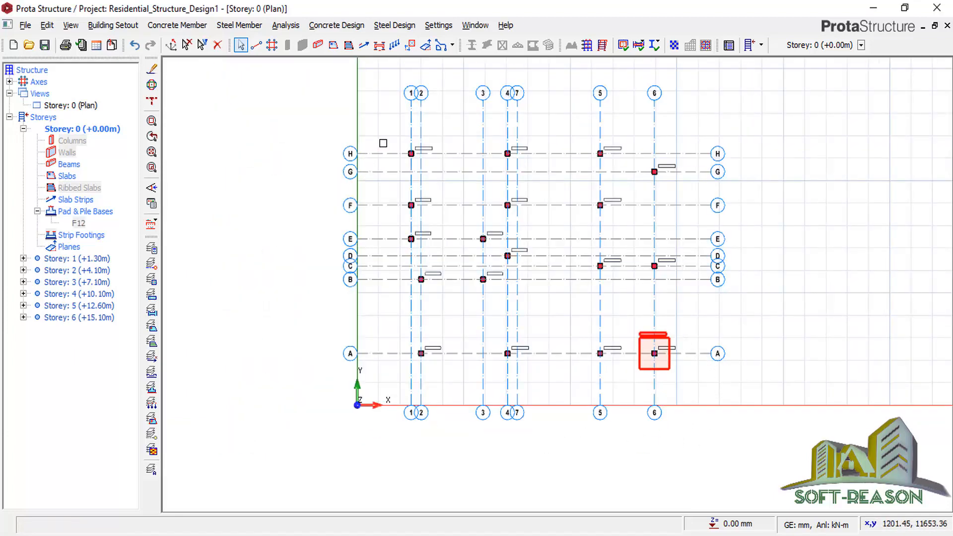
# Insert one typical pad base F1 under the remaining selected ground-storey columns.
pyautogui.moveTo(383, 144); pyautogui.dragTo(639, 373)
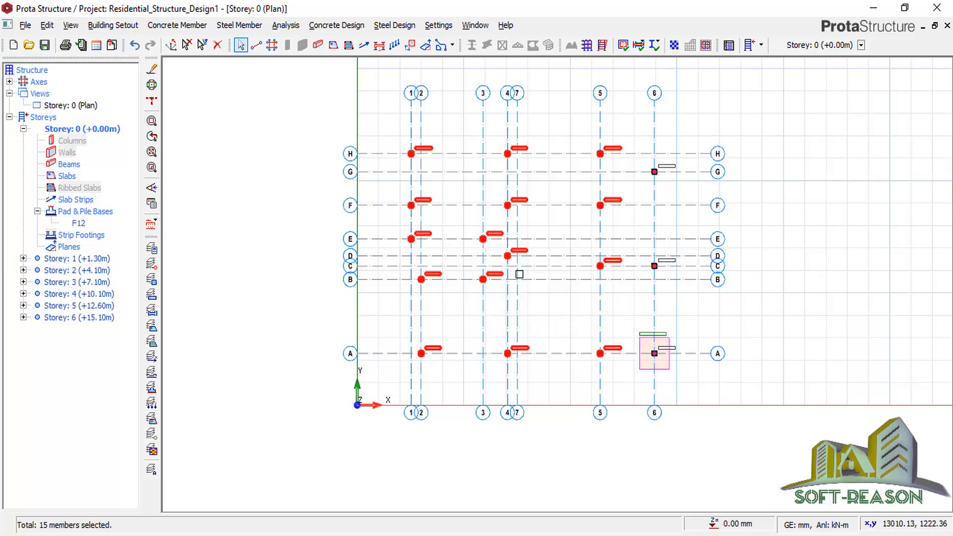
pyautogui.rightClick(457, 122)
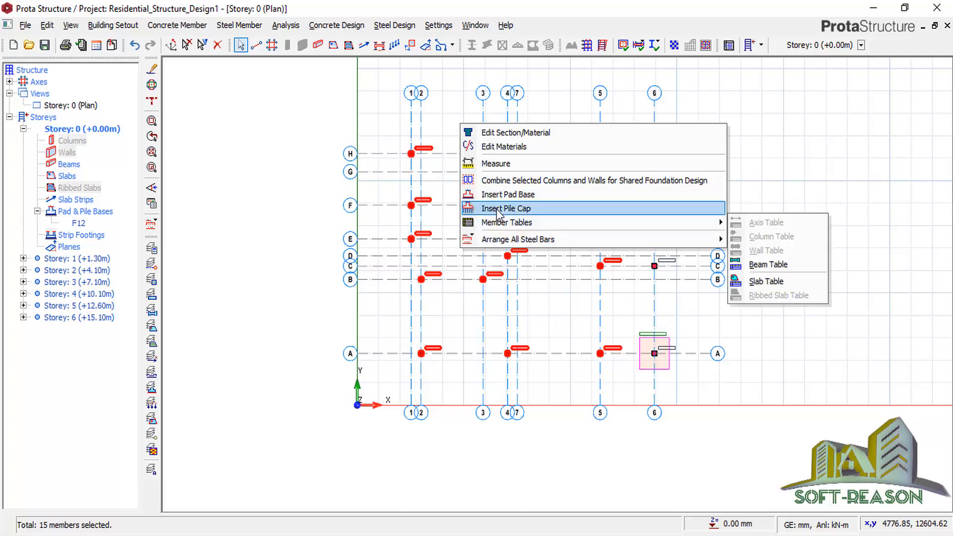
pyautogui.click(490, 195)
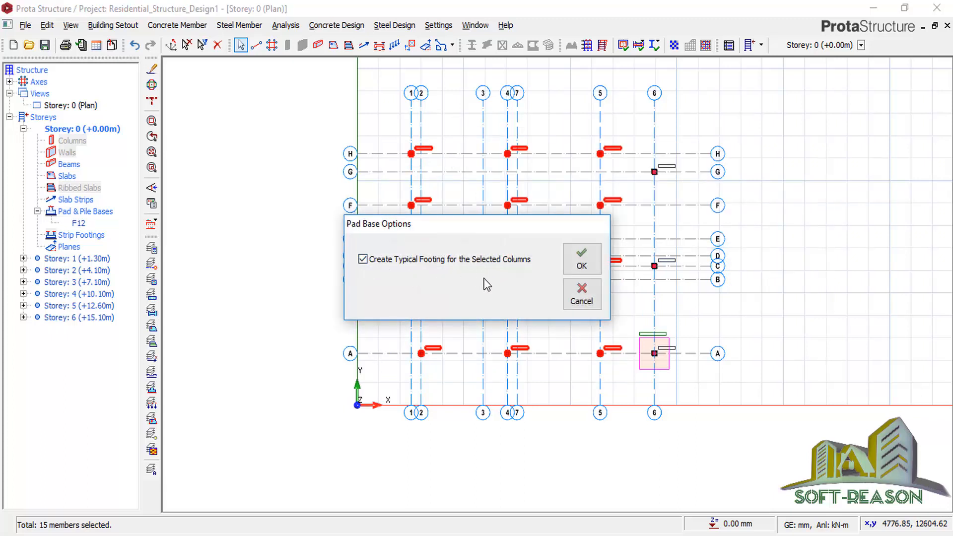
pyautogui.click(581, 262)
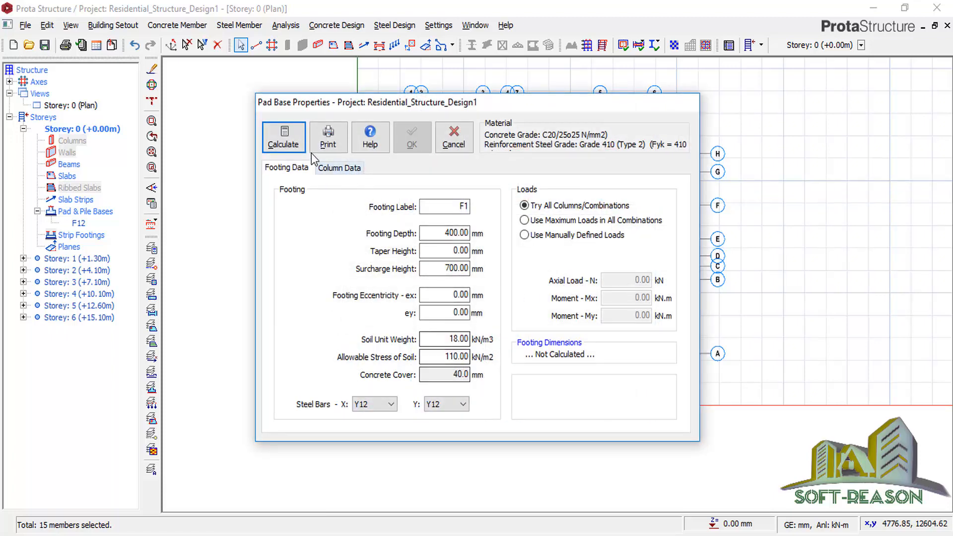
# Calculate F1 as a square footing and accept the 2300 × 2300 × 400 mm design.
pyautogui.press('Return')
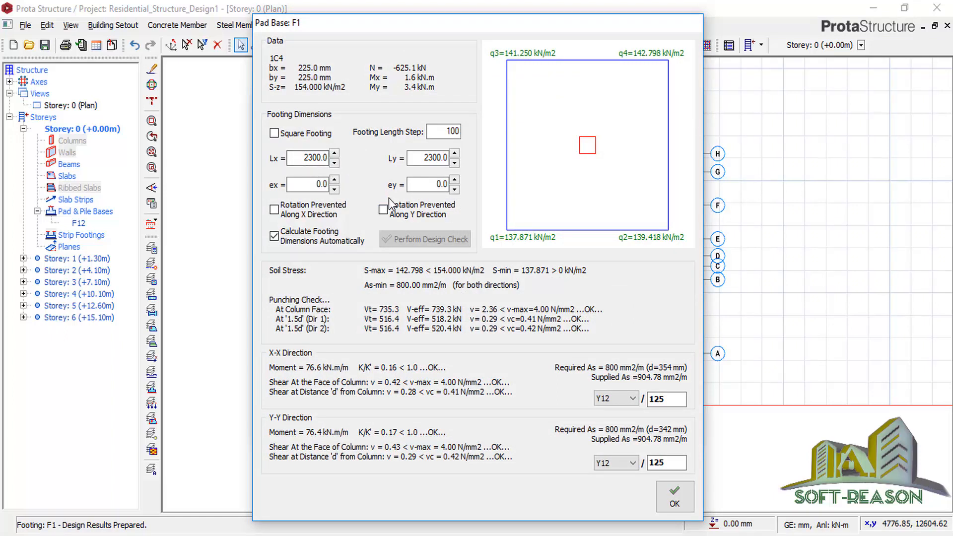
pyautogui.click(273, 133)
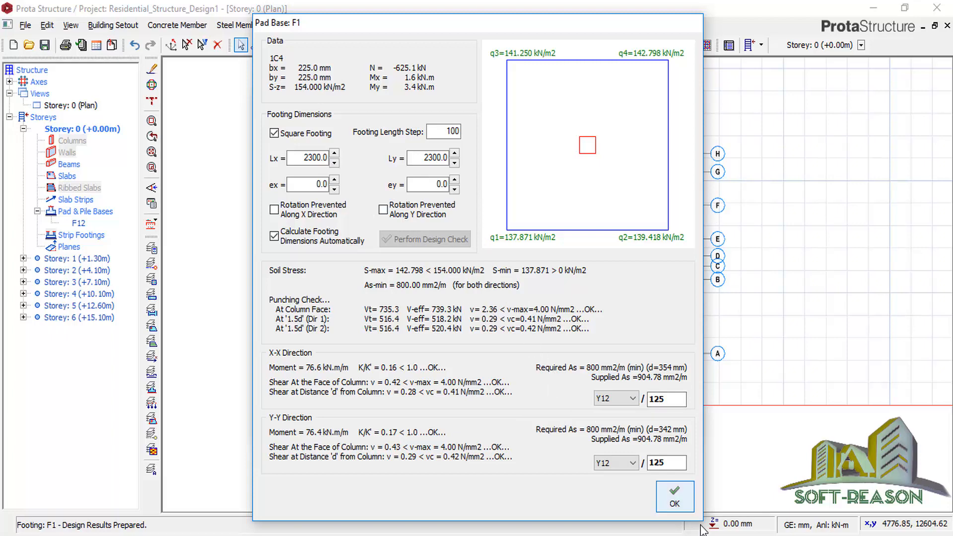
pyautogui.click(674, 496)
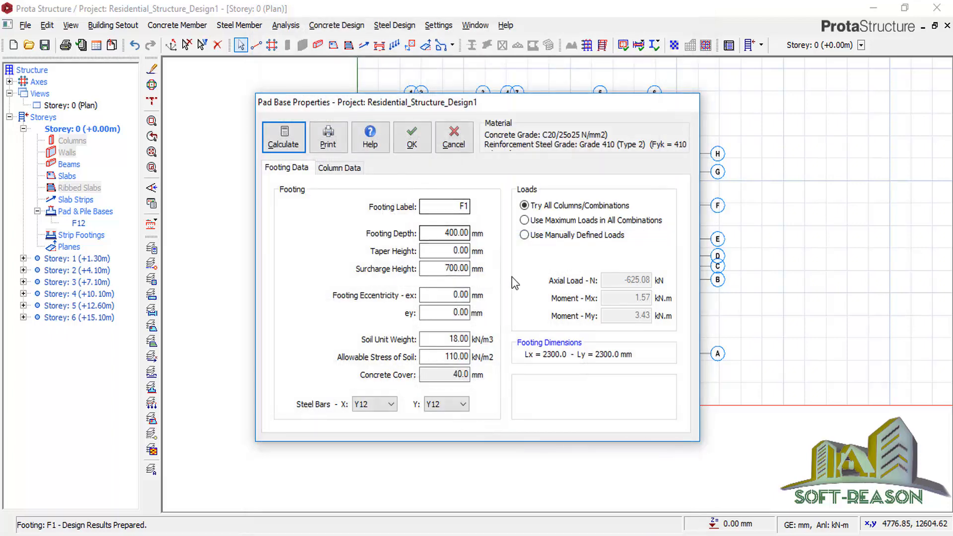
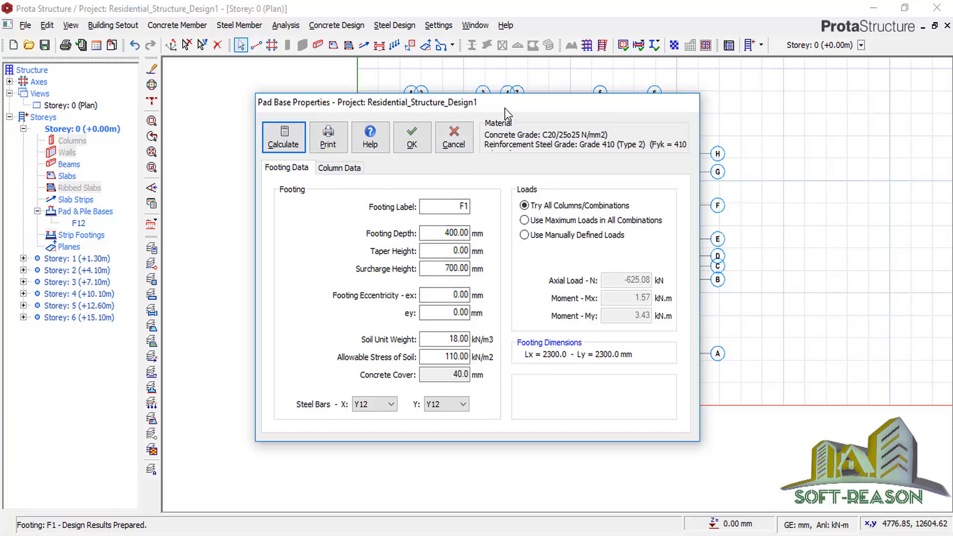
# Dismiss the Pad Base Properties and Pad Base Options dialogs without adding any footings.
pyautogui.moveTo(505, 108); pyautogui.dragTo(217, 231)
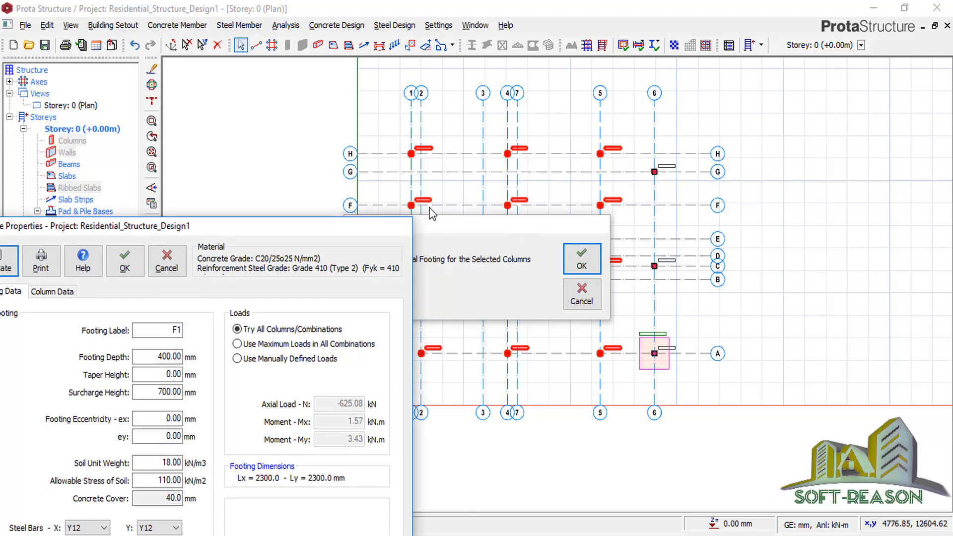
pyautogui.moveTo(246, 229); pyautogui.dragTo(678, 161)
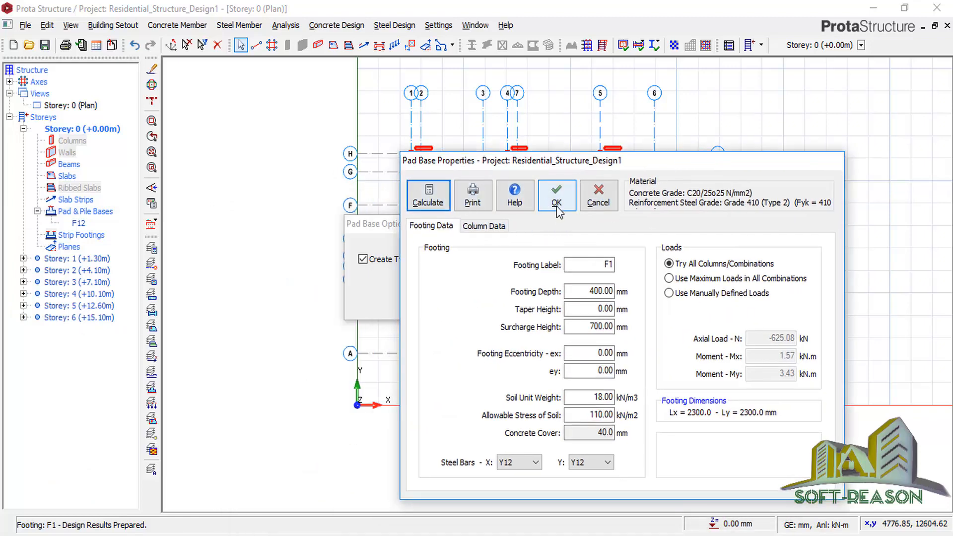
pyautogui.click(598, 196)
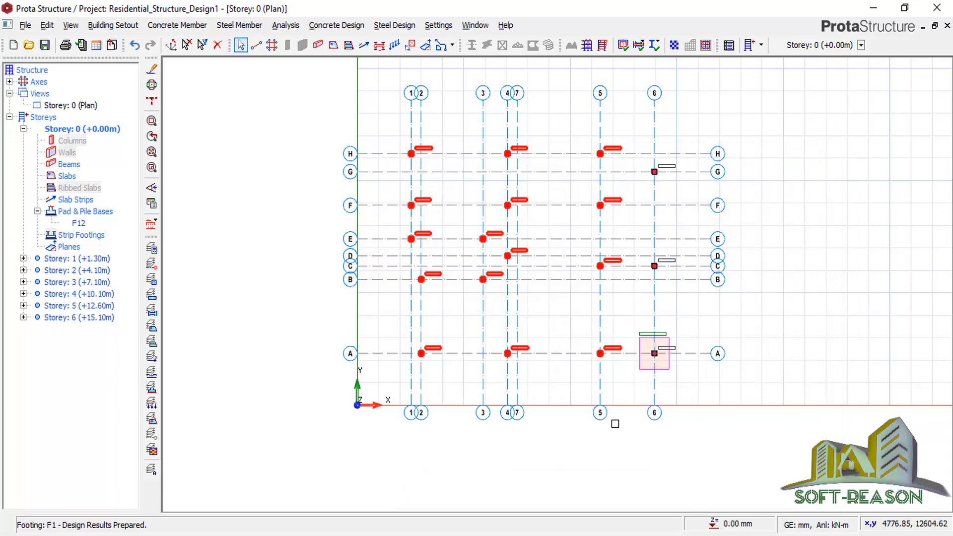
pyautogui.scroll(3, 680, 236)
# Insert pad base F13 under column 1C13 at grid C/6 and accept its 2100 × 2100 design.
pyautogui.click(673, 227)
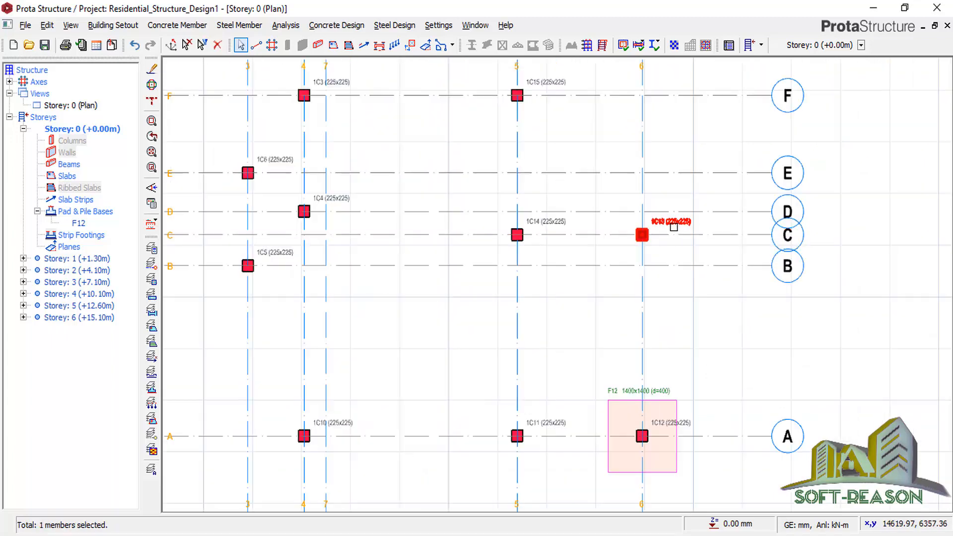
pyautogui.rightClick(673, 226)
pyautogui.click(714, 282)
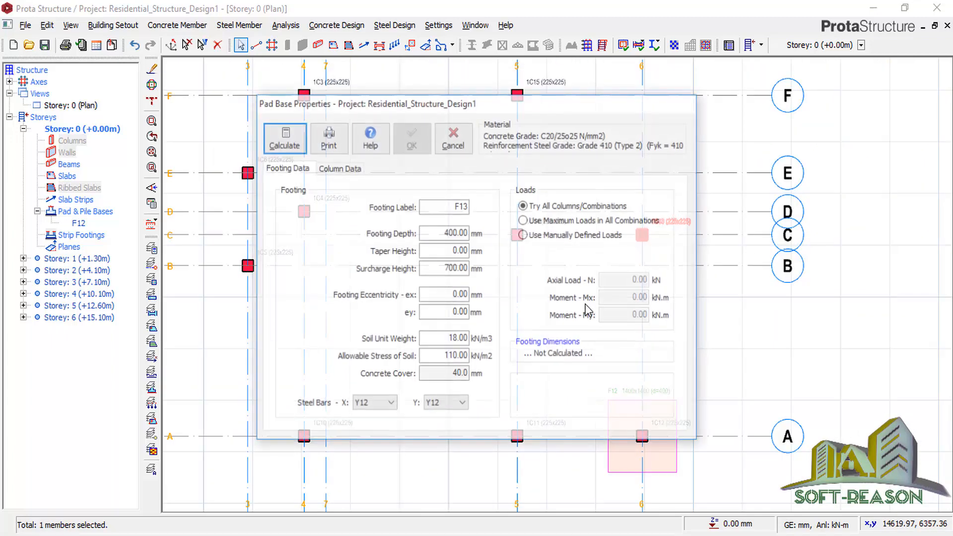
pyautogui.click(293, 146)
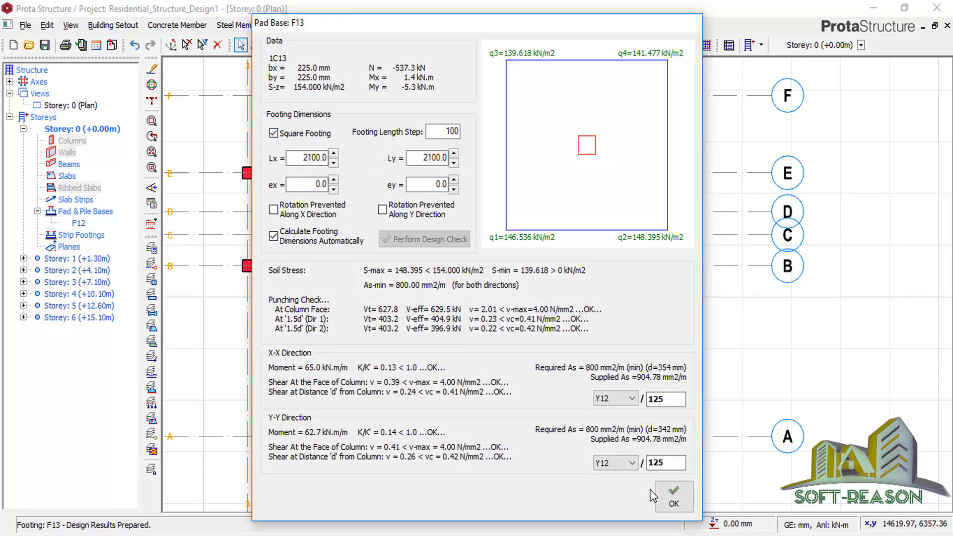
pyautogui.click(666, 492)
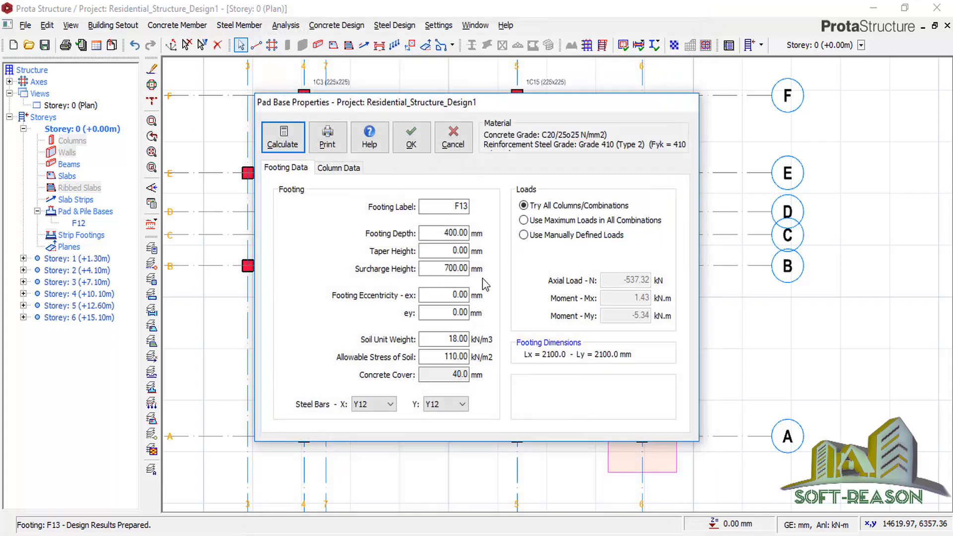
pyautogui.click(411, 137)
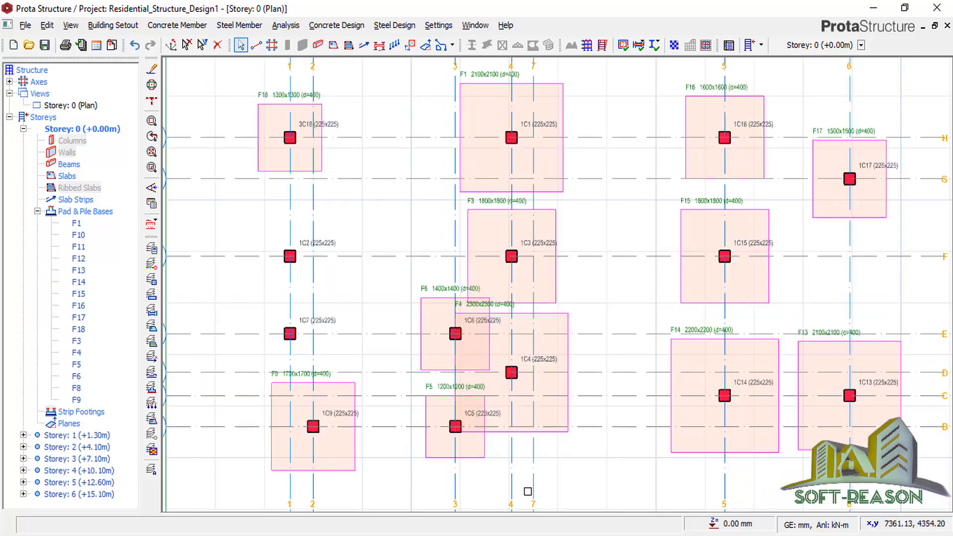
# Insert square pad base F2 under column 1C2 and accept its 1700 × 1700 design.
pyautogui.scroll(3, 293, 268)
pyautogui.scroll(-3, 492, 342)
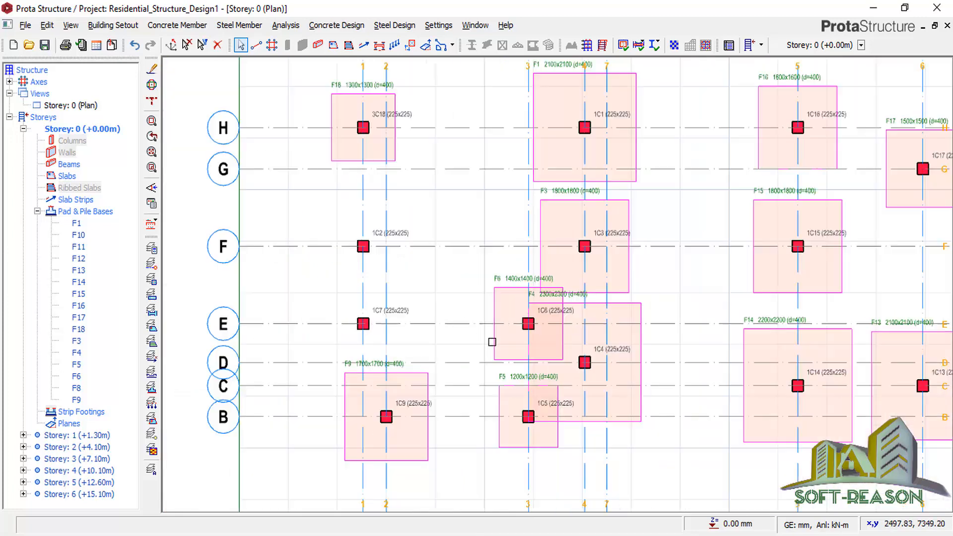
pyautogui.scroll(-3, 606, 318)
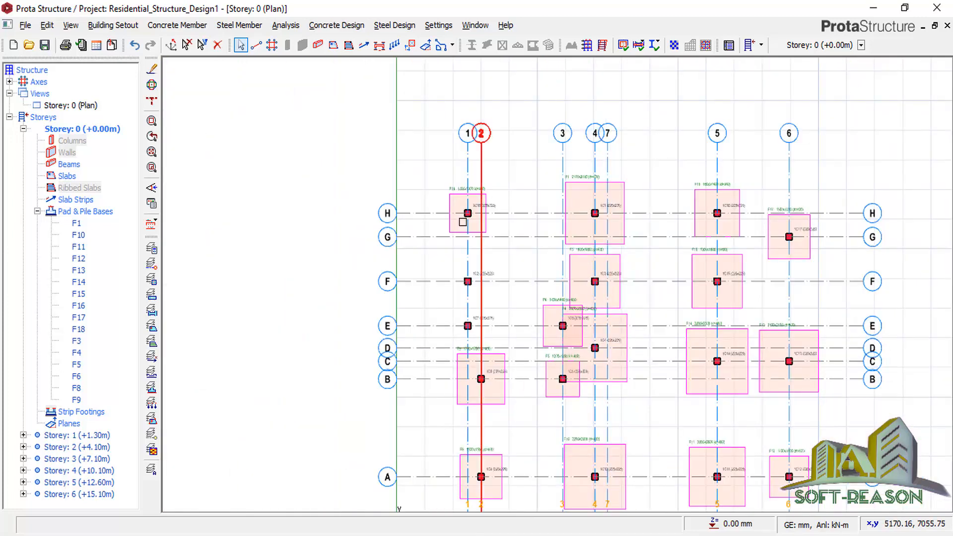
pyautogui.scroll(1, 458, 353)
pyautogui.rightClick(495, 247)
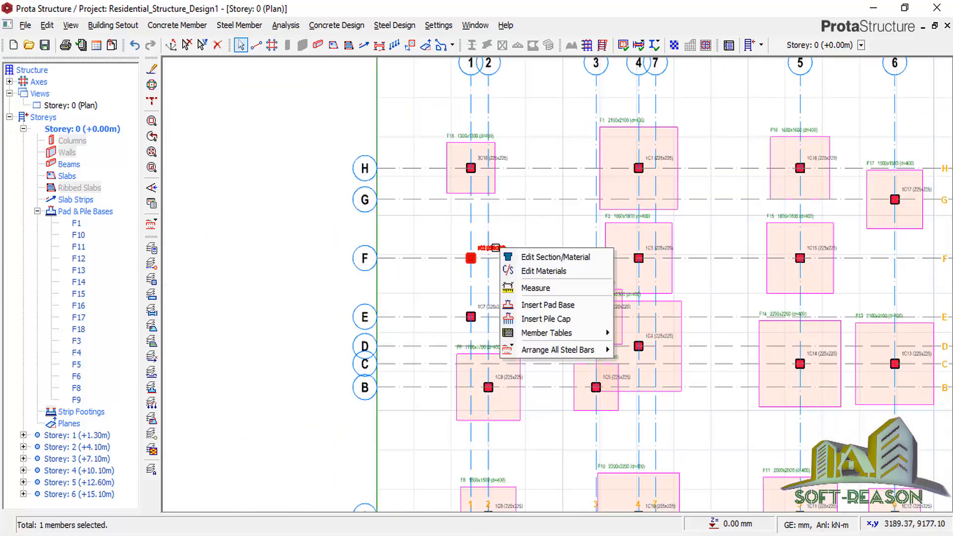
pyautogui.click(522, 304)
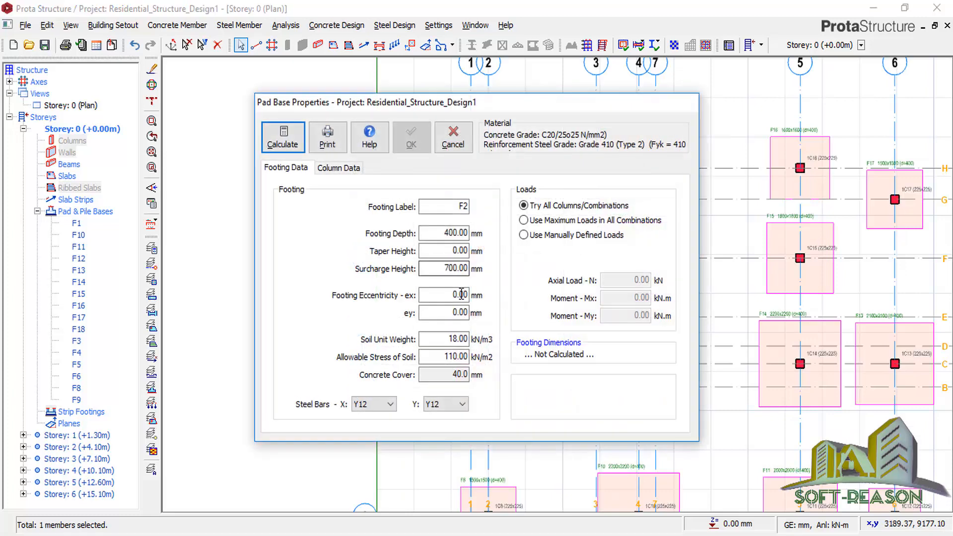
pyautogui.click(282, 138)
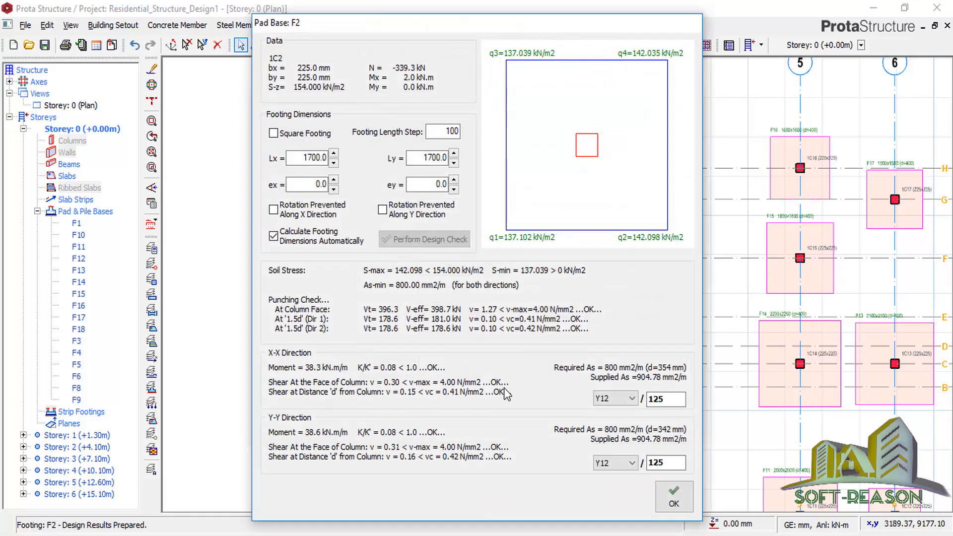
pyautogui.click(307, 133)
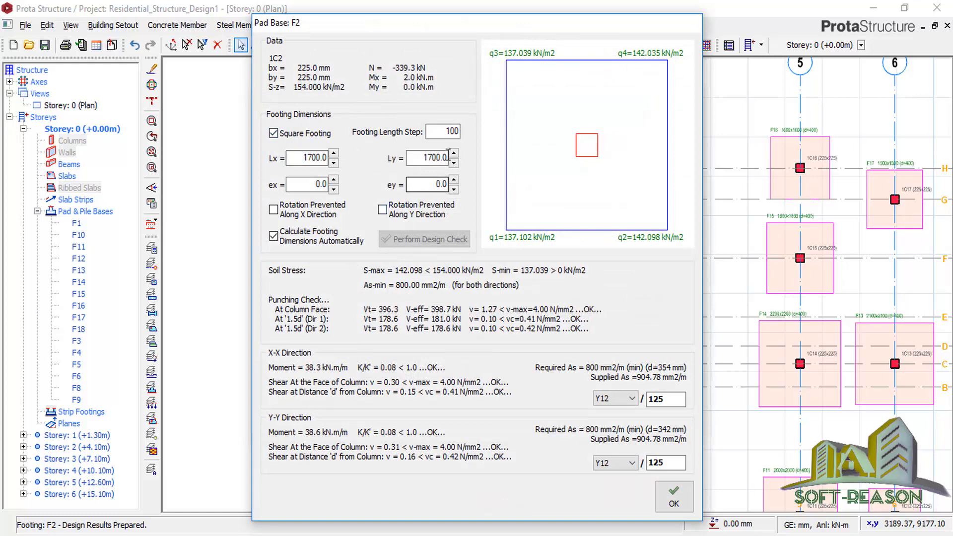
pyautogui.click(673, 496)
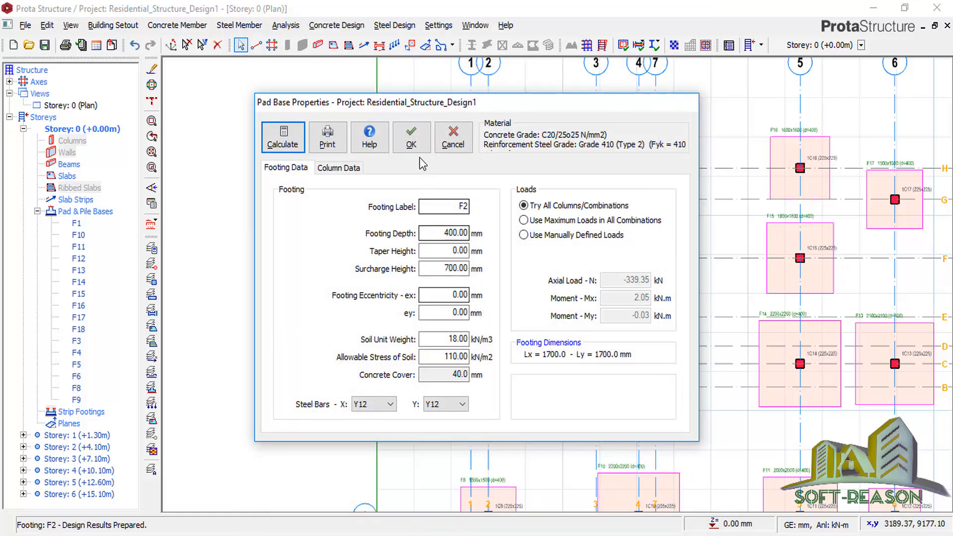
pyautogui.press('Return')
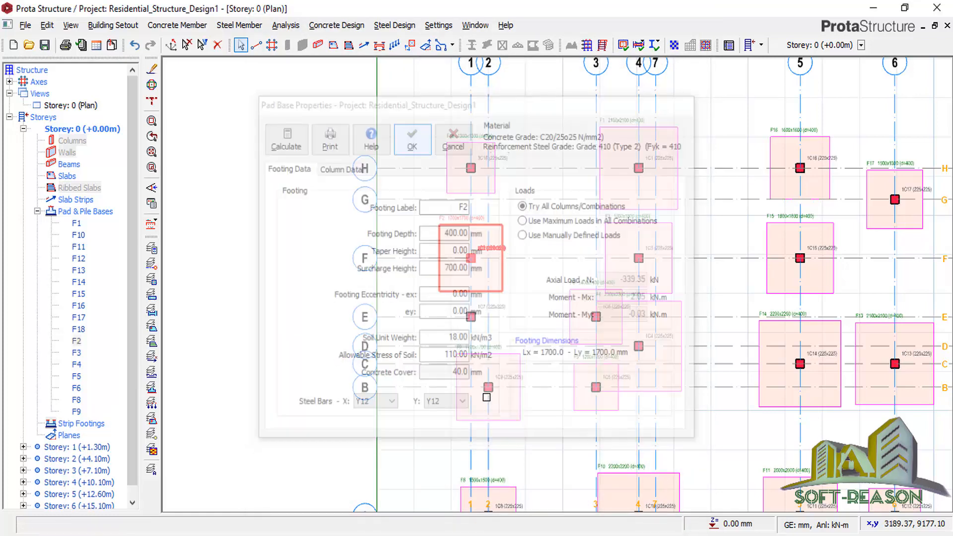
# Add pad base F7 under column 1C7 and calculate it at 1500 × 1500.
pyautogui.click(492, 310)
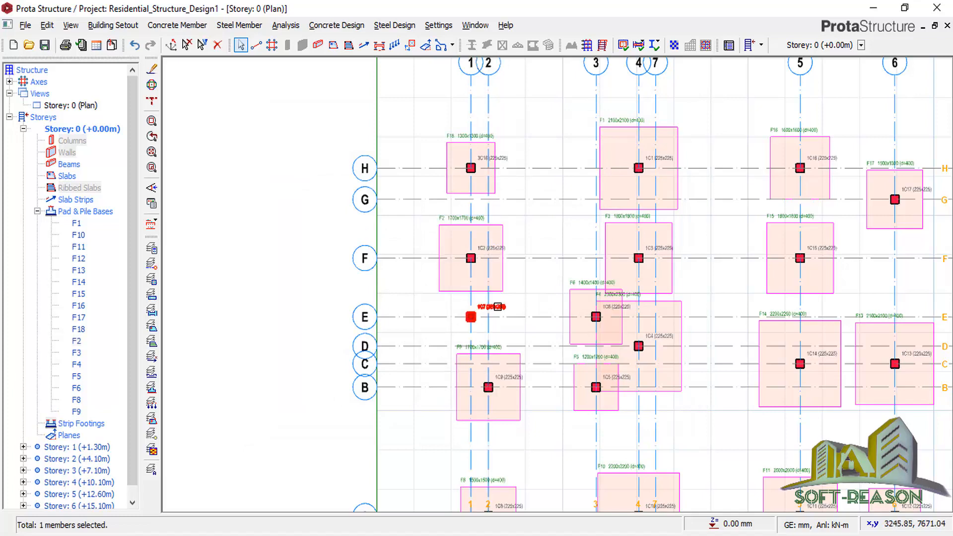
pyautogui.rightClick(502, 308)
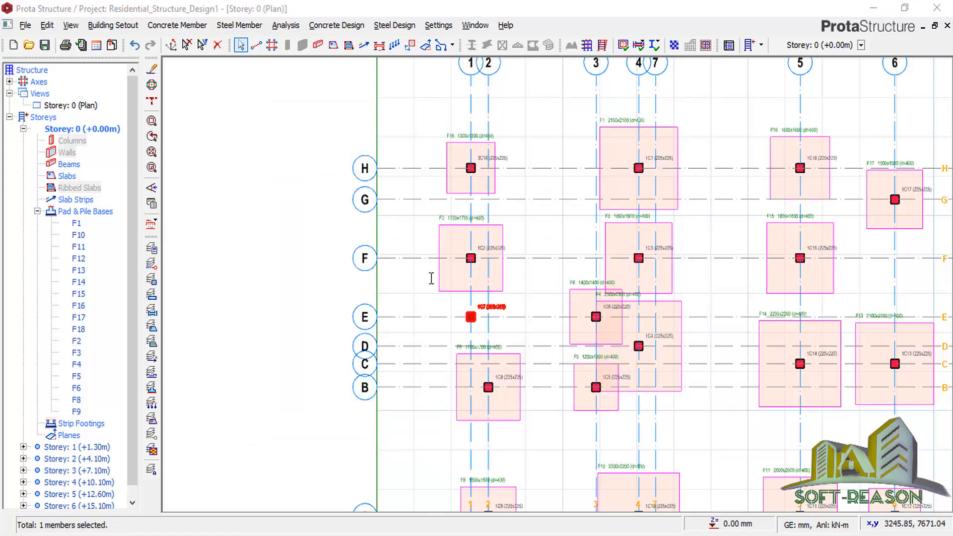
pyautogui.click(291, 140)
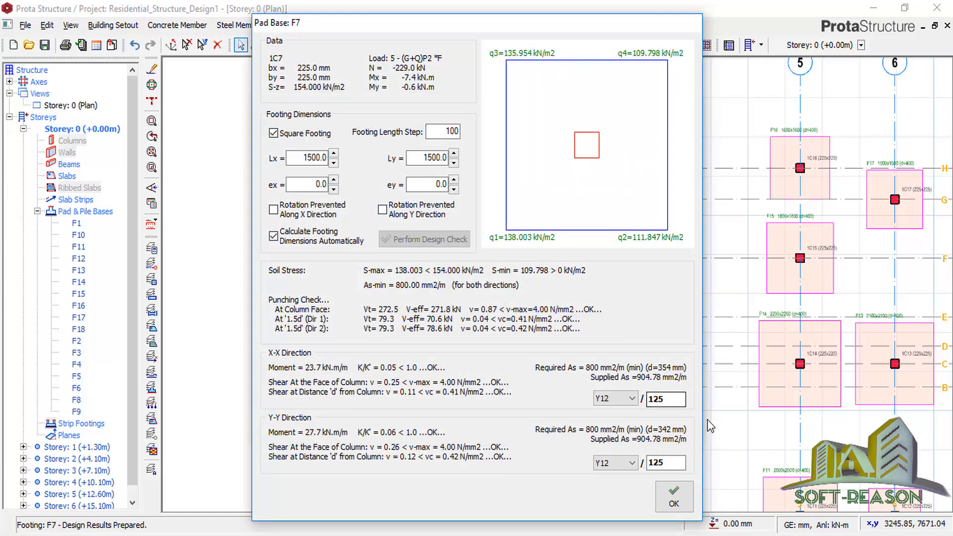
pyautogui.click(673, 495)
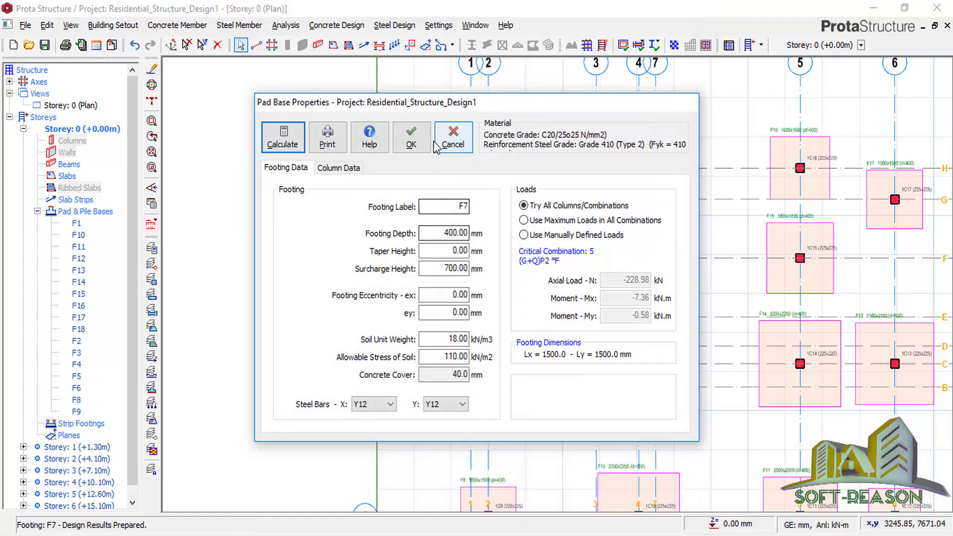
pyautogui.click(410, 138)
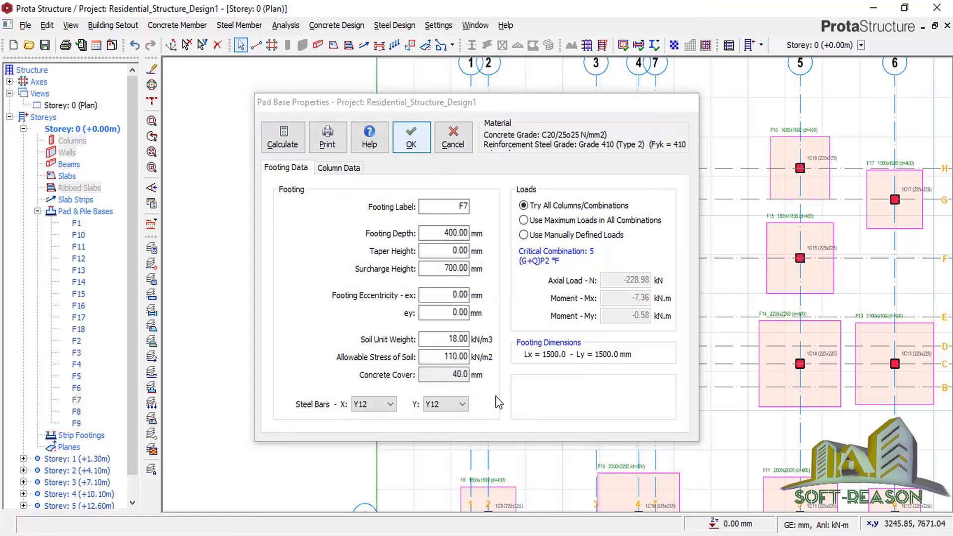
pyautogui.scroll(-1, 517, 313)
pyautogui.scroll(3, 596, 342)
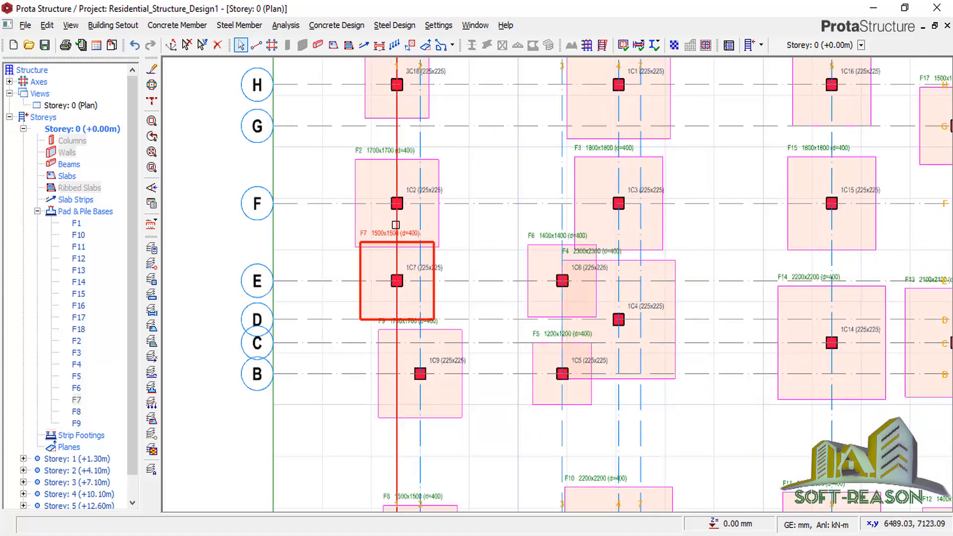
pyautogui.scroll(-1, 460, 251)
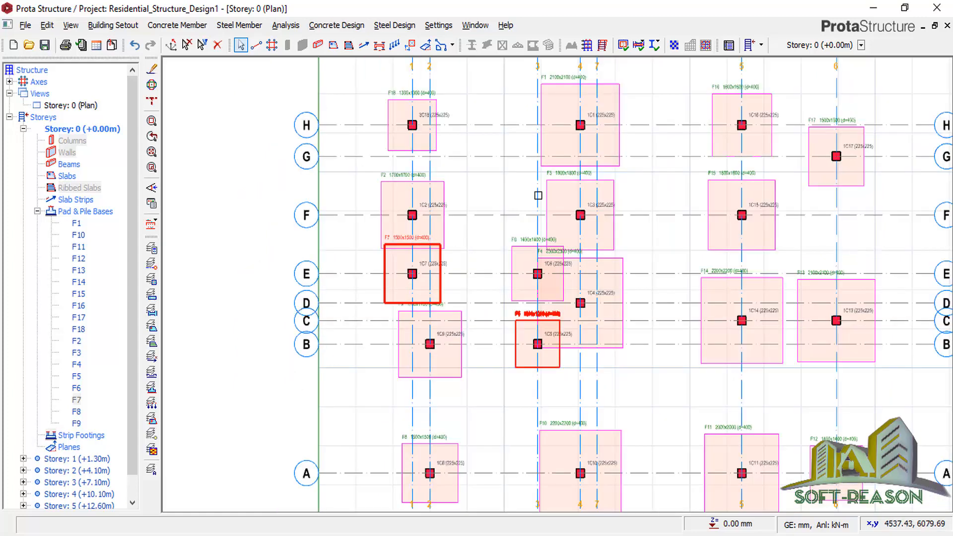
pyautogui.scroll(2, 568, 91)
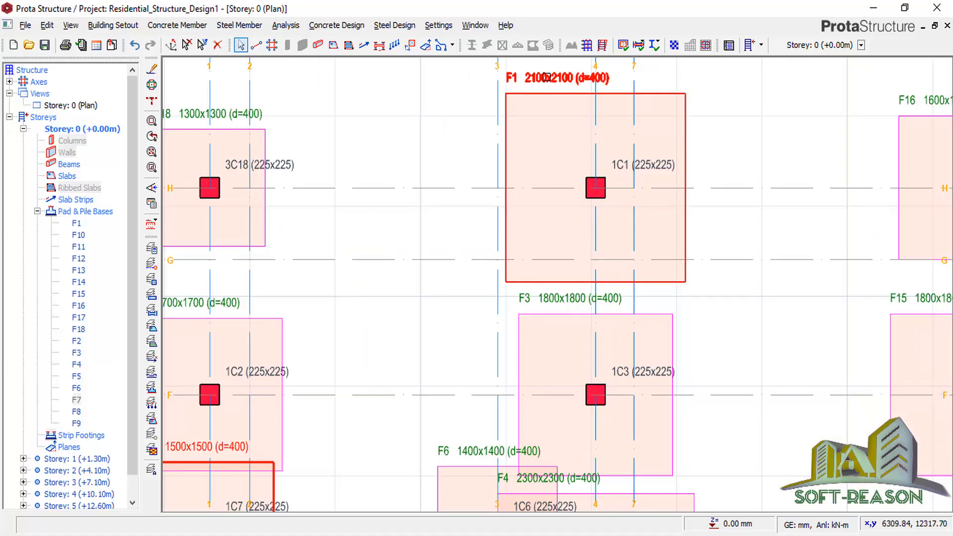
pyautogui.scroll(-2, 558, 270)
pyautogui.scroll(1, 587, 327)
pyautogui.scroll(1, 541, 282)
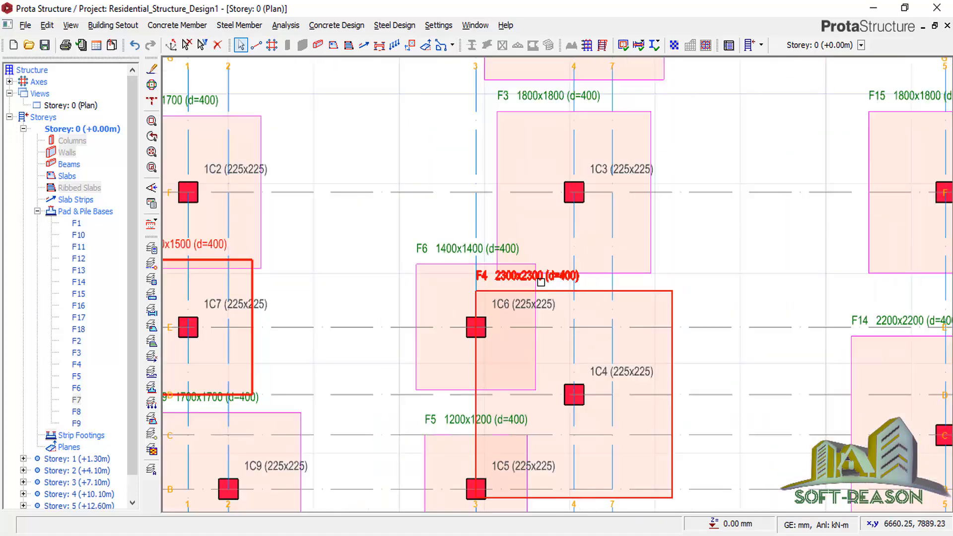
pyautogui.scroll(-4, 492, 256)
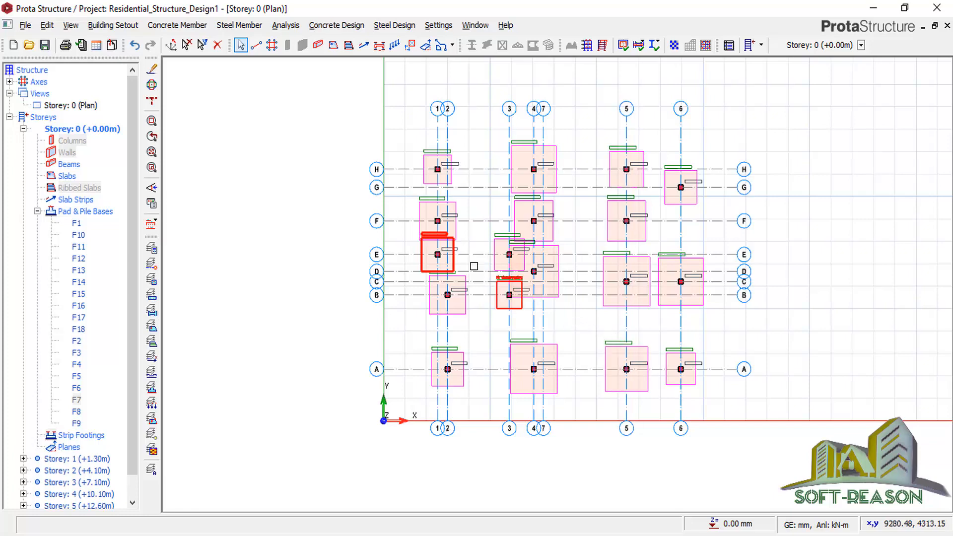
pyautogui.moveTo(456, 238)
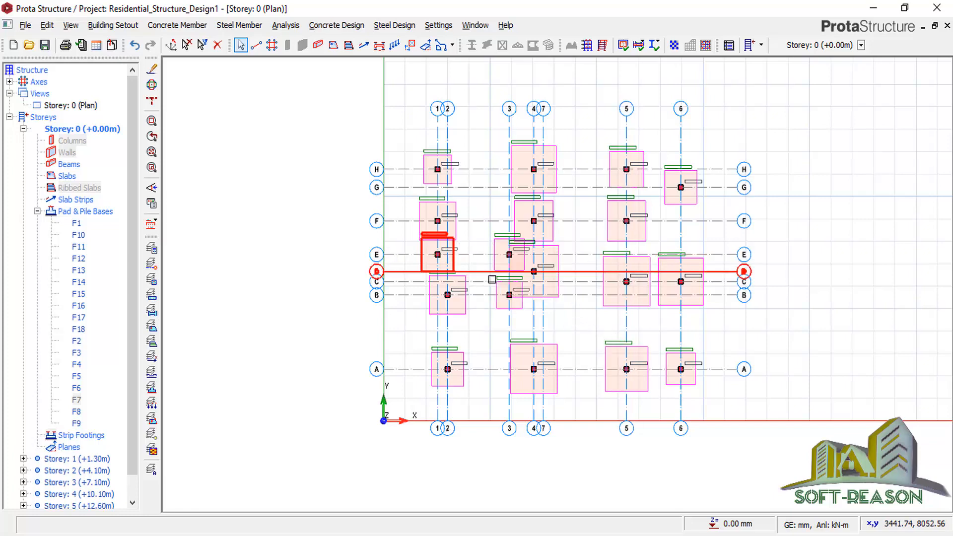
pyautogui.scroll(1, 510, 281)
pyautogui.moveTo(509, 301)
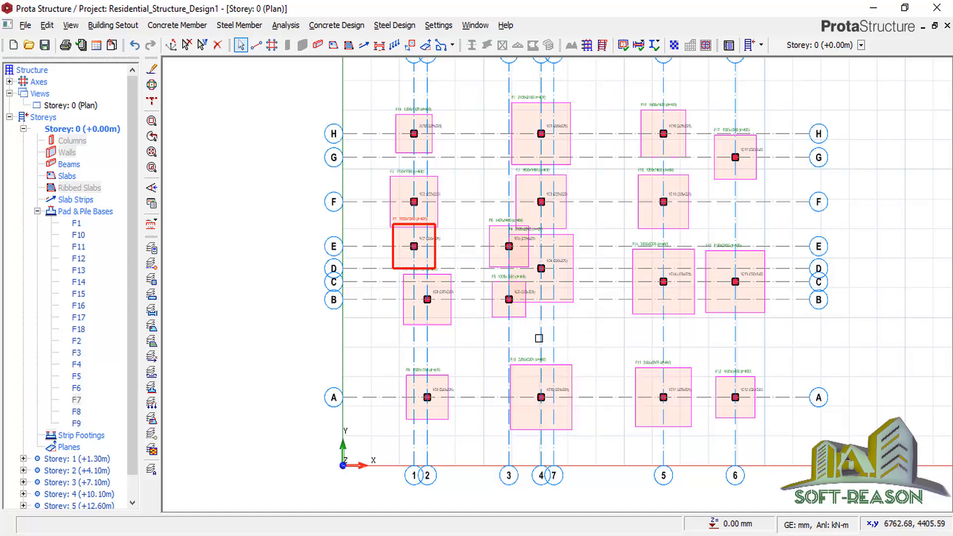
pyautogui.scroll(-1, 476, 289)
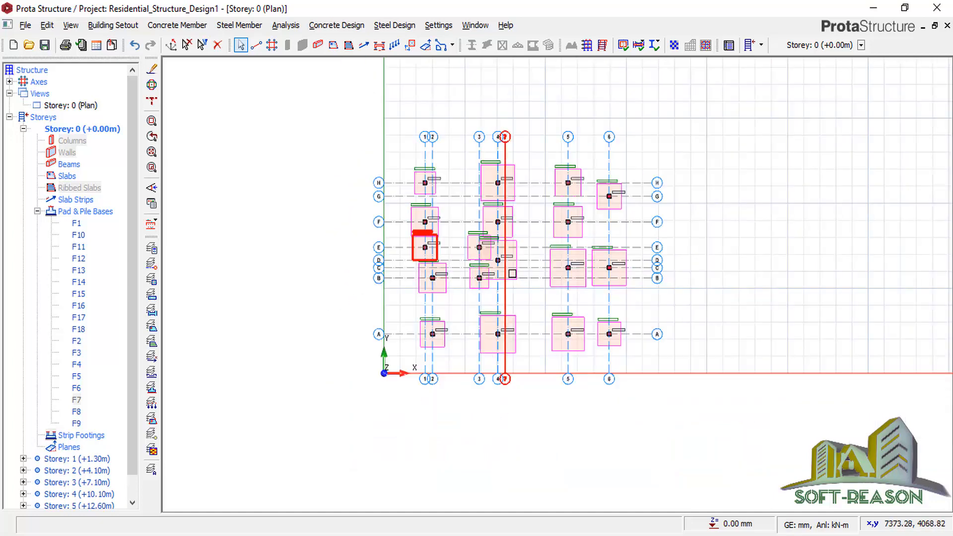
pyautogui.scroll(1, 515, 273)
pyautogui.moveTo(515, 273)
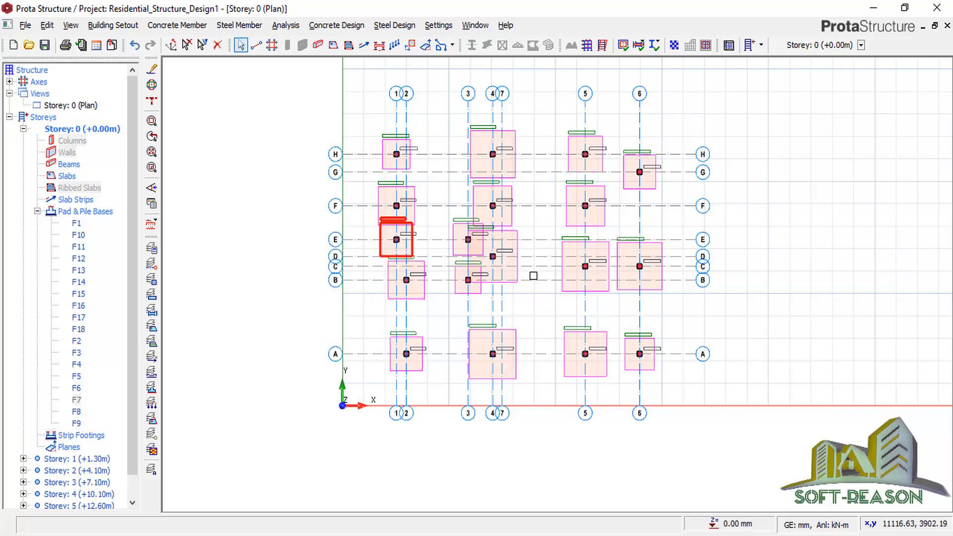
pyautogui.scroll(1, 537, 238)
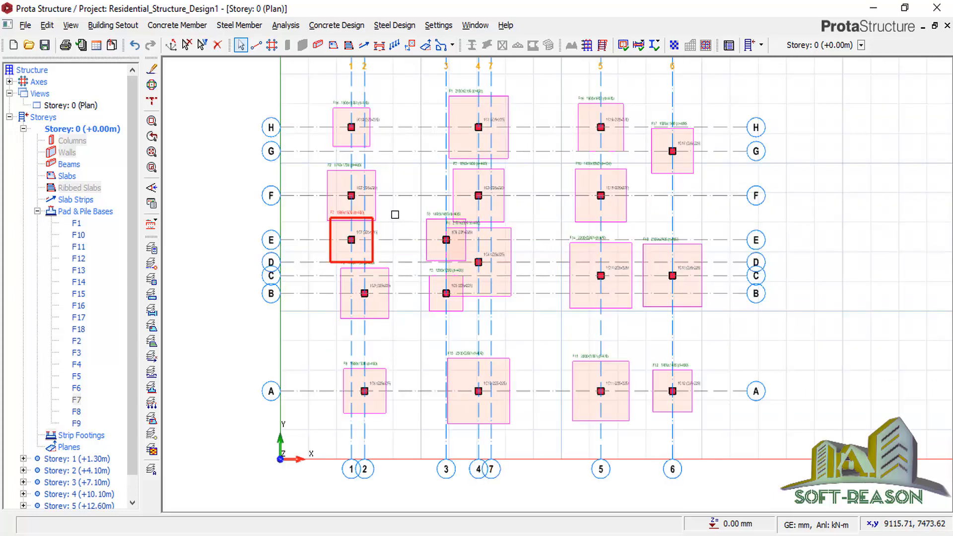
pyautogui.scroll(-2, 555, 287)
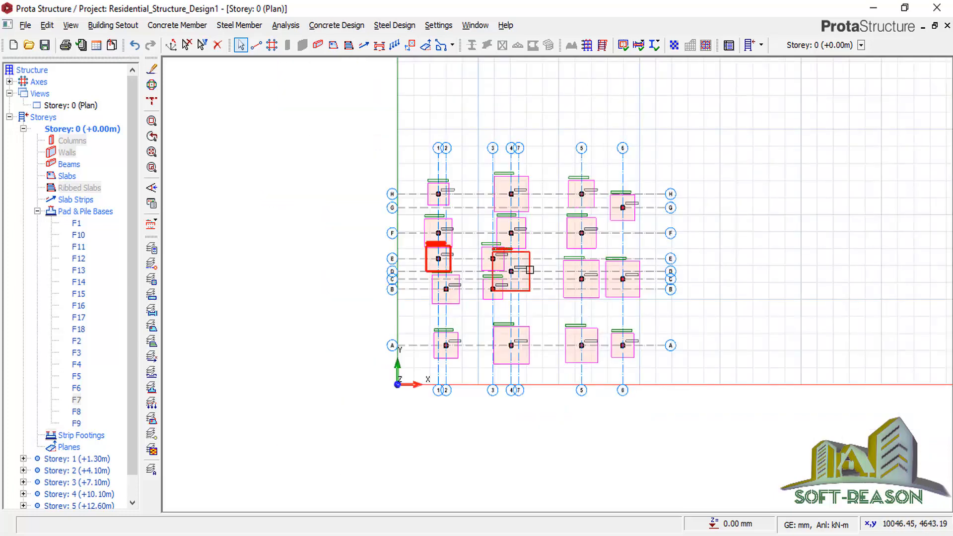
pyautogui.scroll(1, 546, 286)
pyautogui.scroll(2, 492, 253)
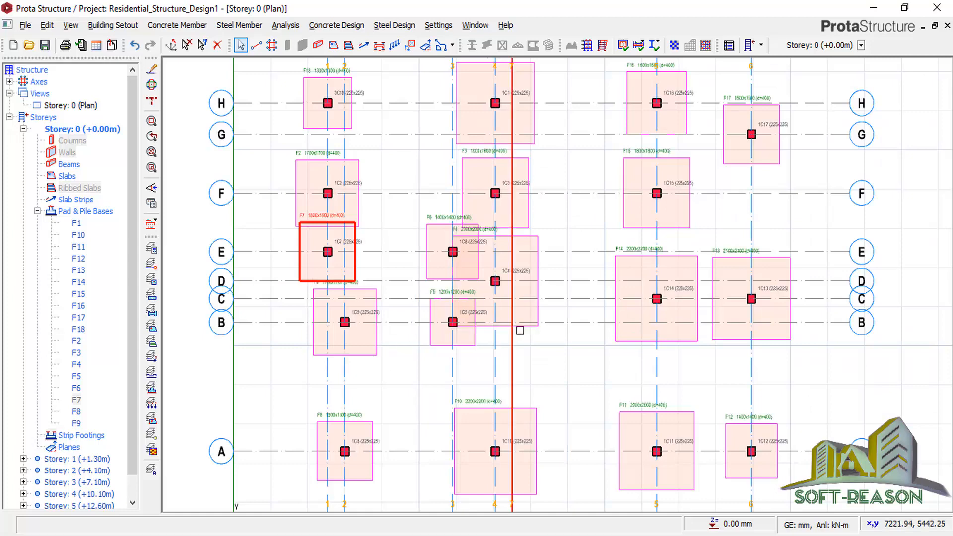
pyautogui.scroll(-1, 530, 259)
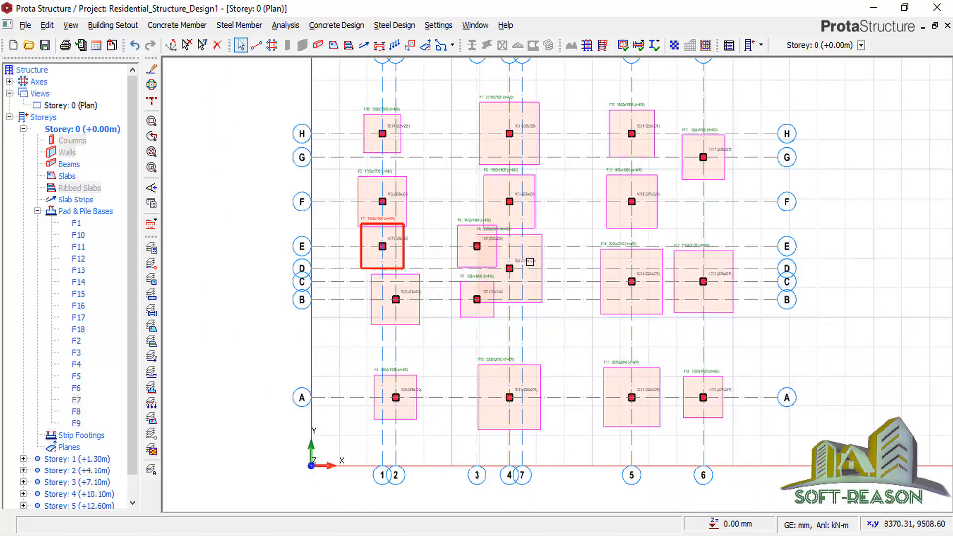
pyautogui.scroll(-1, 511, 278)
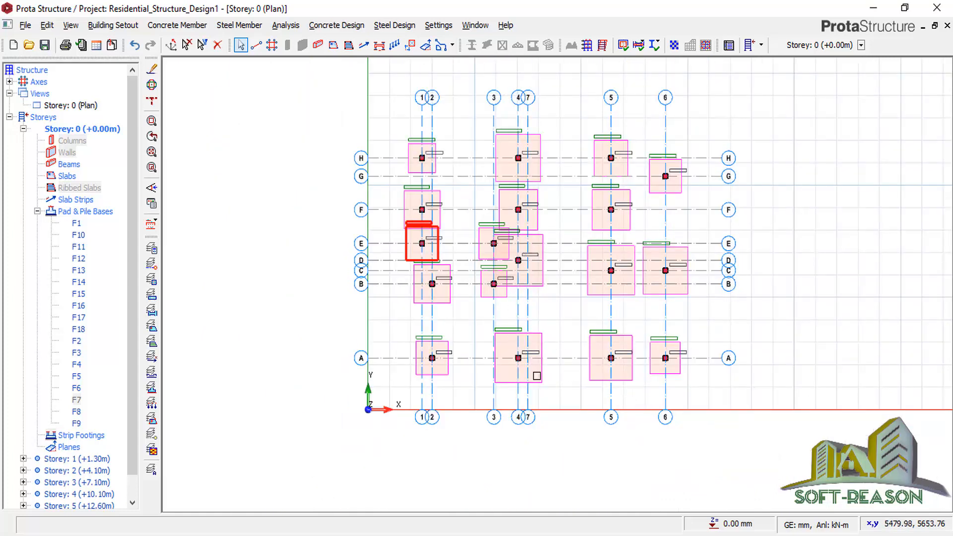
pyautogui.scroll(1, 448, 376)
pyautogui.scroll(1, 410, 350)
pyautogui.scroll(1, 409, 337)
pyautogui.scroll(1, 424, 317)
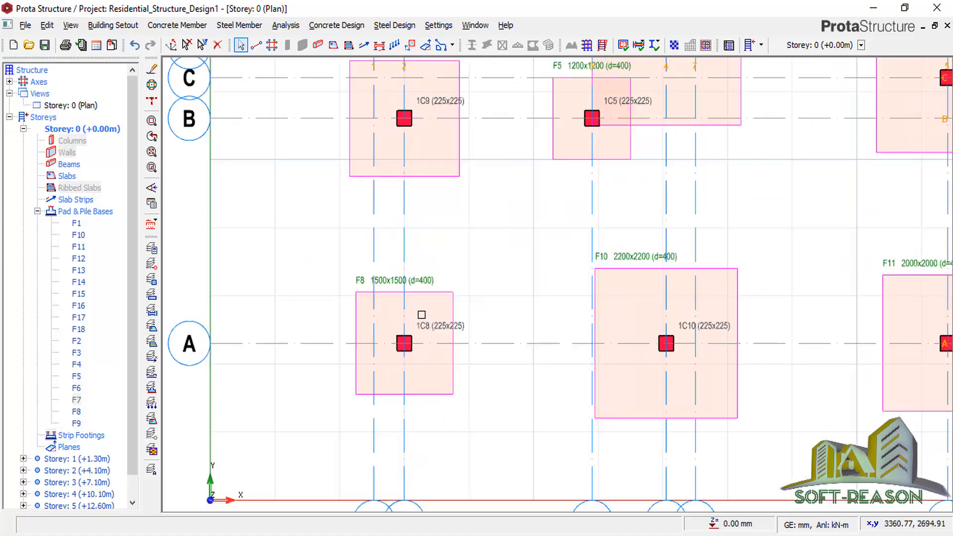
pyautogui.scroll(-1, 412, 320)
pyautogui.scroll(-1, 357, 295)
pyautogui.scroll(-1, 437, 238)
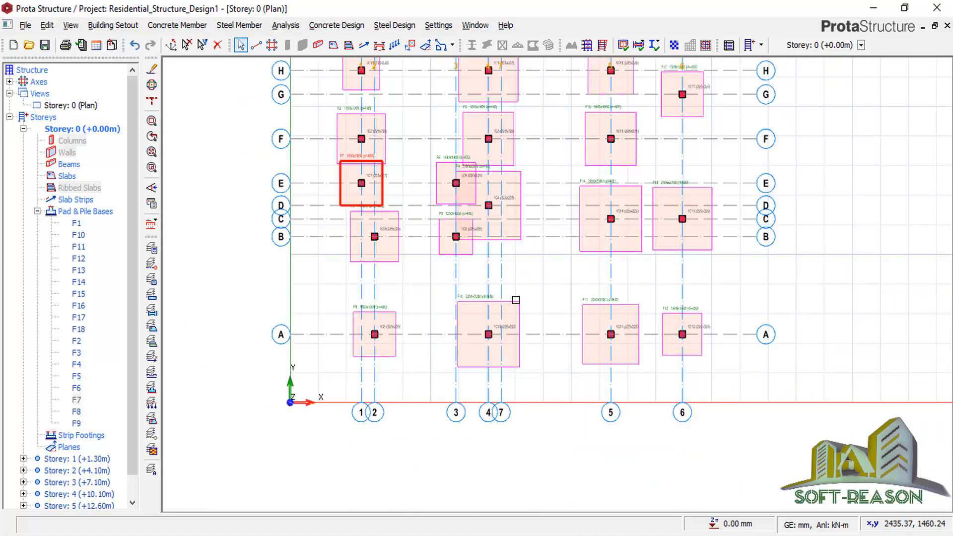
pyautogui.scroll(1, 498, 248)
pyautogui.scroll(1, 511, 263)
pyautogui.scroll(1, 529, 274)
pyautogui.scroll(1, 431, 279)
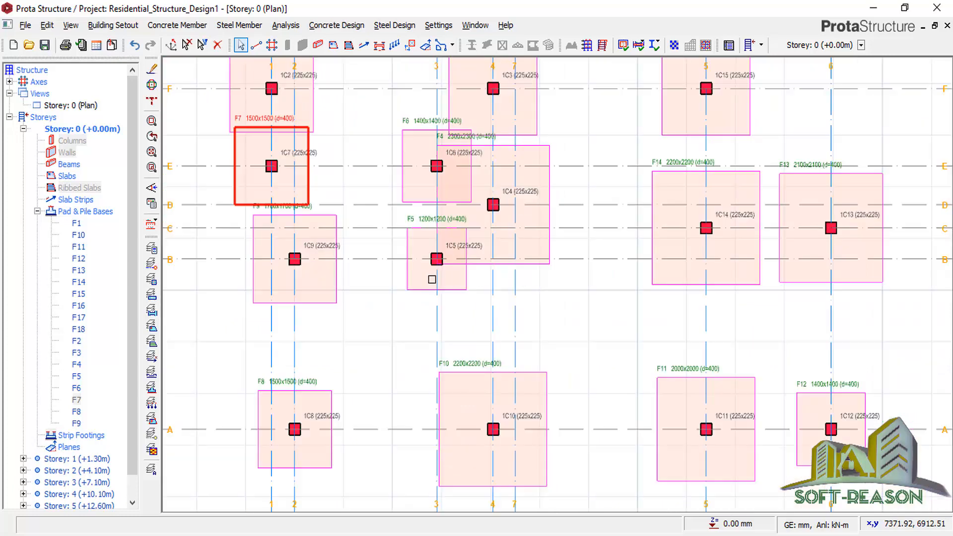
# Save Residential_Structure_Design1 with the toolbar Save icon and let the save finish.
pyautogui.click(44, 45)
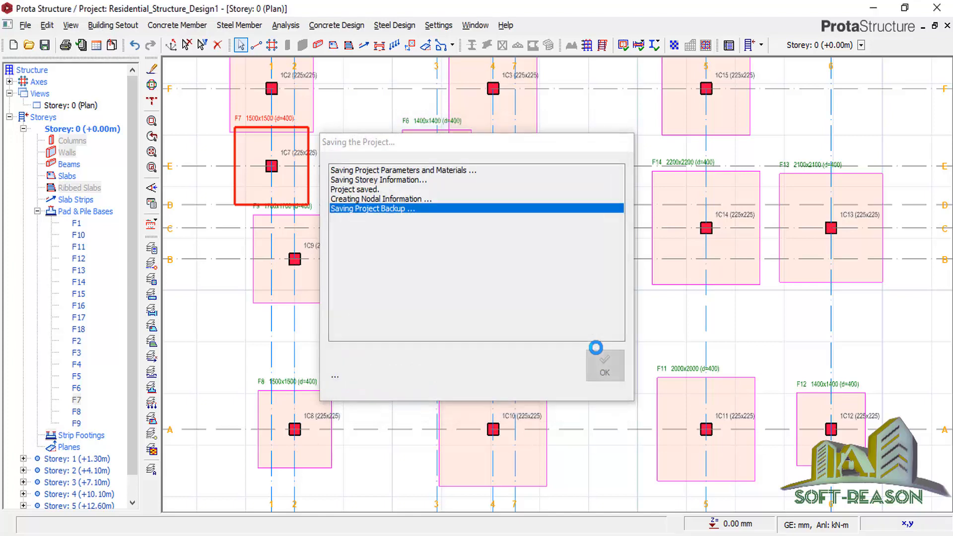
pyautogui.scroll(-3, 561, 284)
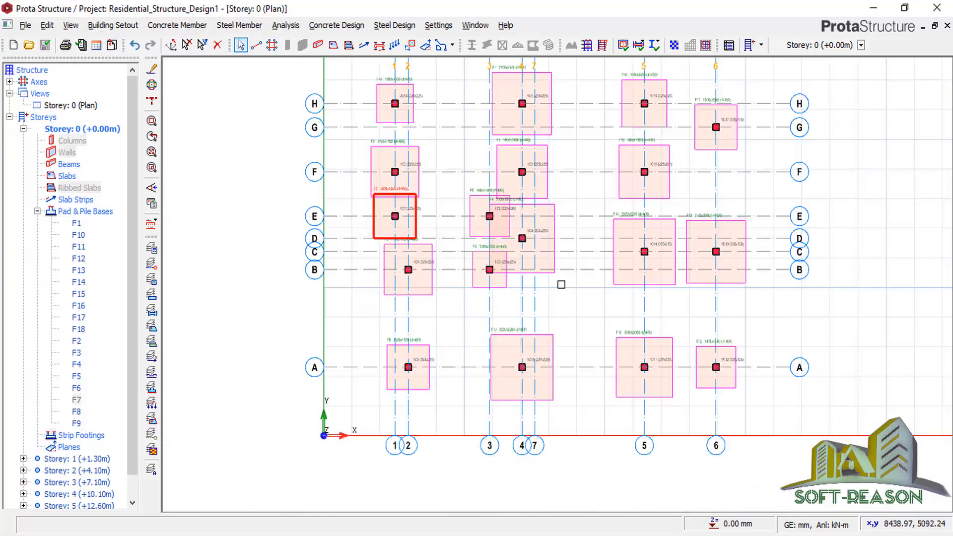
# Switch the Storey: 0 plan view to 3D View and orbit and zoom around the building.
pyautogui.click(79, 105)
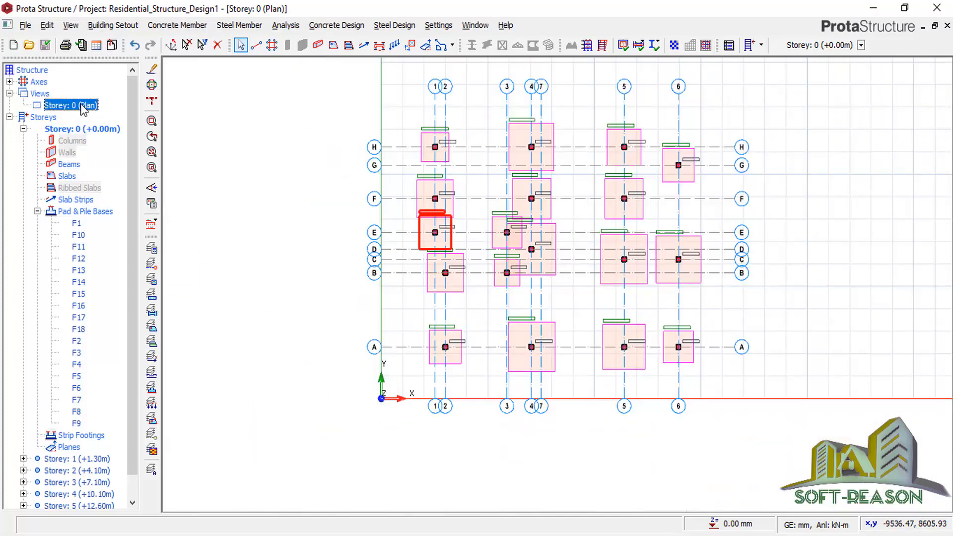
pyautogui.rightClick(85, 105)
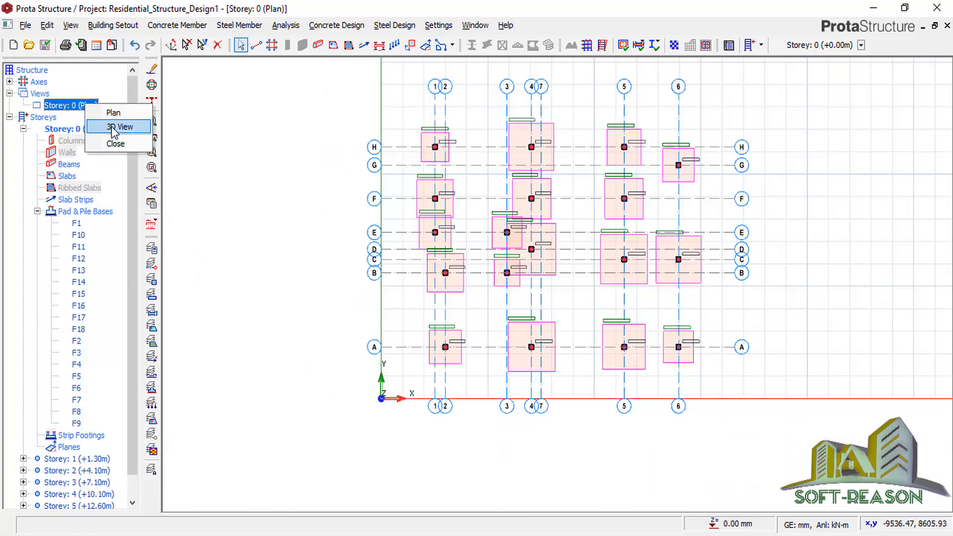
pyautogui.click(113, 128)
pyautogui.moveTo(764, 427)
pyautogui.mouseDown(button='middle')
pyautogui.moveTo(710, 381)
pyautogui.moveTo(725, 379)
pyautogui.moveTo(536, 387)
pyautogui.moveTo(596, 379)
pyautogui.mouseUp(button='middle')
pyautogui.scroll(-2, 699, 379)
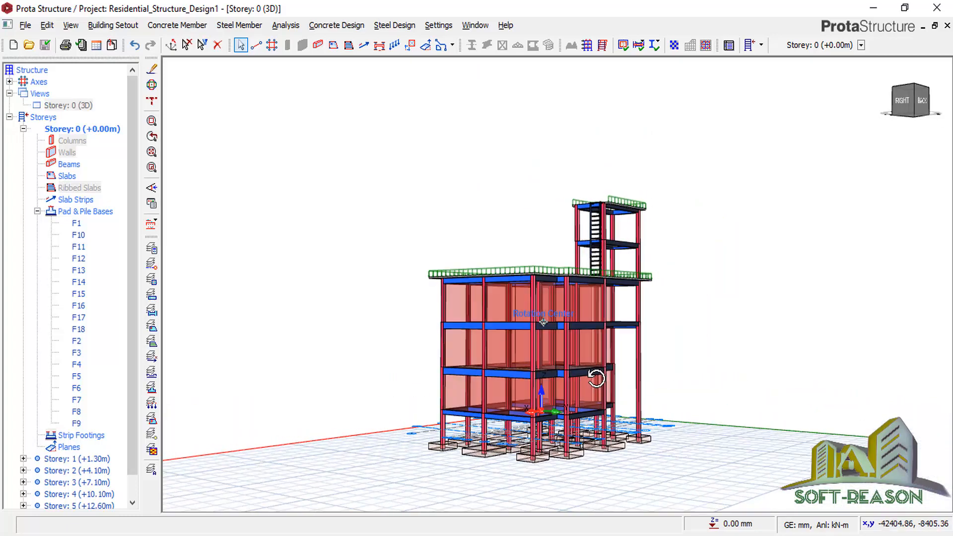
pyautogui.scroll(5, 540, 482)
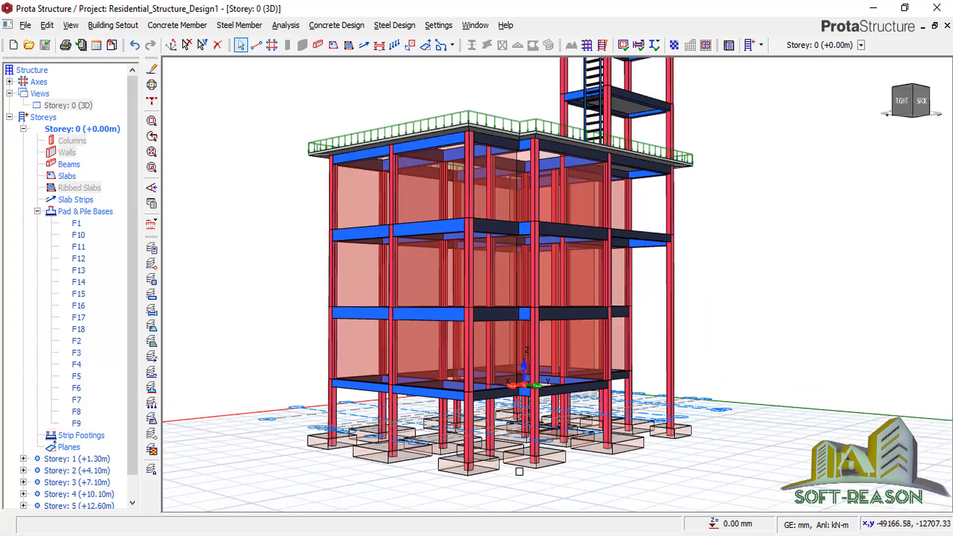
pyautogui.scroll(2, 519, 472)
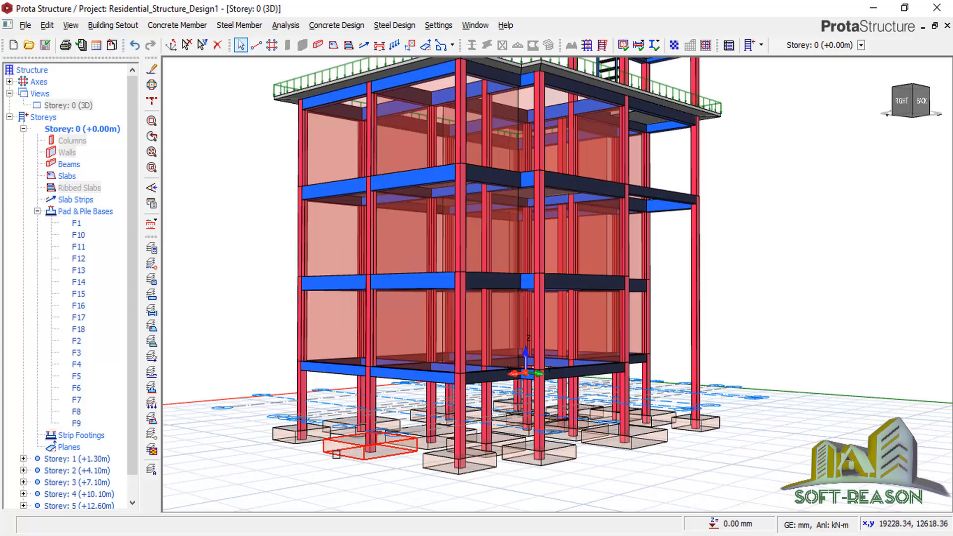
pyautogui.scroll(-3, 350, 468)
pyautogui.scroll(3, 426, 484)
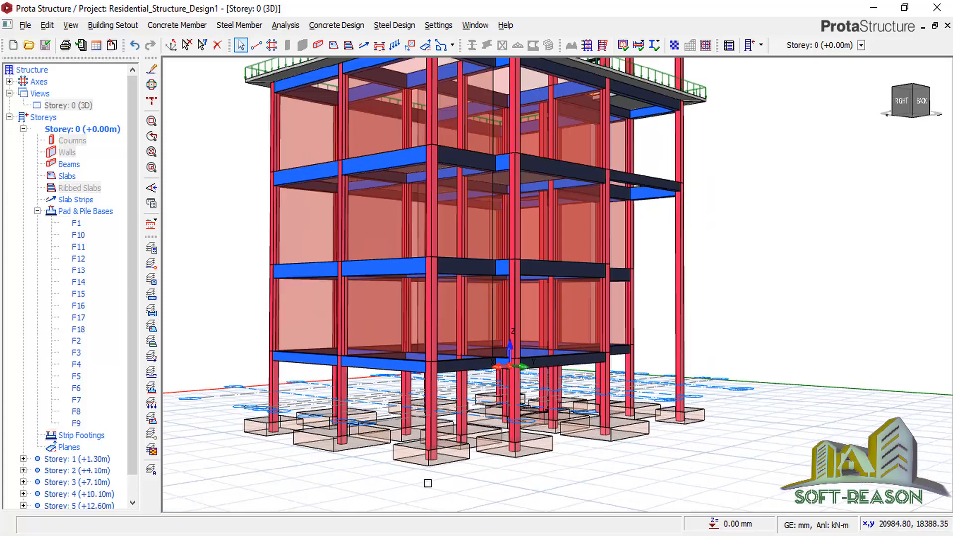
pyautogui.scroll(-2, 557, 452)
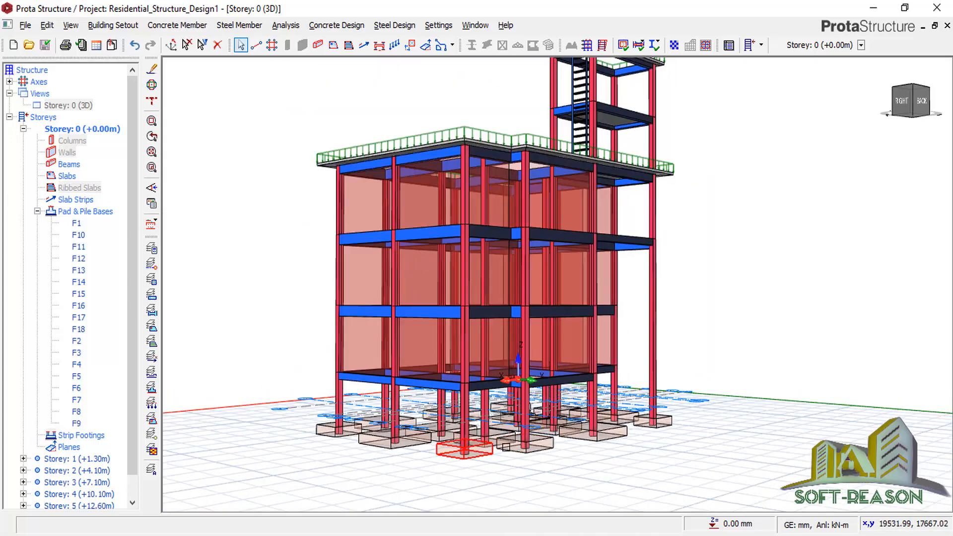
pyautogui.scroll(-2, 558, 452)
pyautogui.moveTo(689, 328); pyautogui.dragTo(695, 340, button='middle')
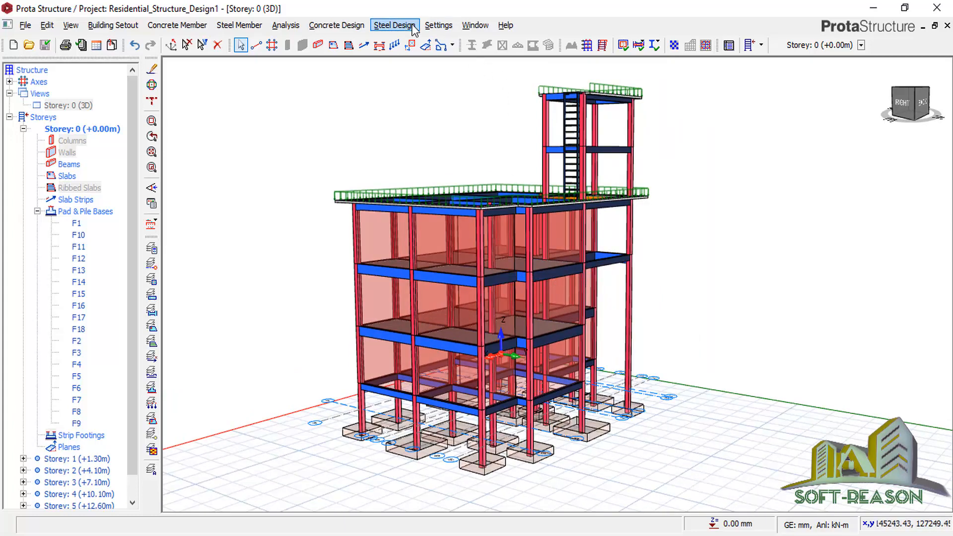
# In the layer settings, raise the Footing Hatch layer opacity to 73.
pyautogui.click(438, 25)
pyautogui.moveTo(476, 100)
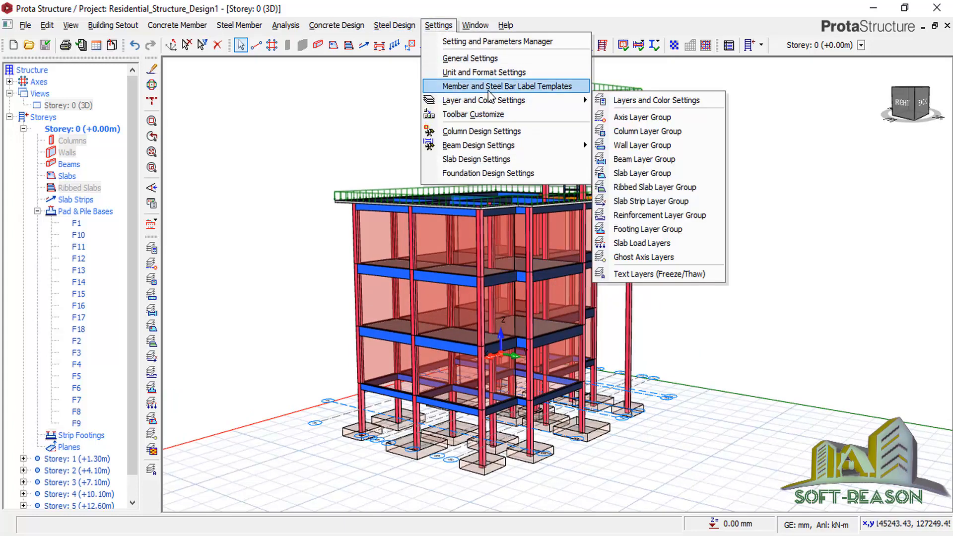
pyautogui.click(645, 100)
pyautogui.scroll(-4, 320, 347)
pyautogui.scroll(-8, 320, 347)
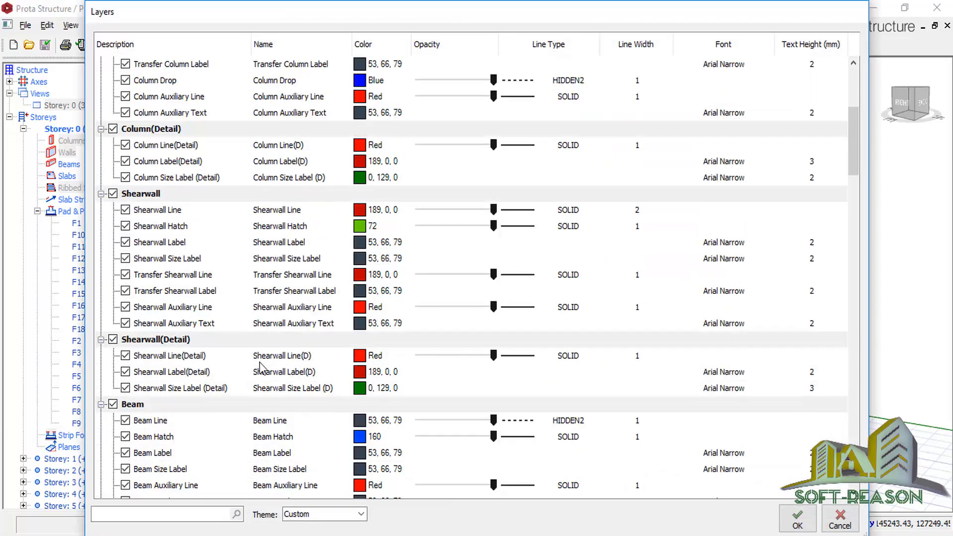
pyautogui.scroll(-12, 203, 416)
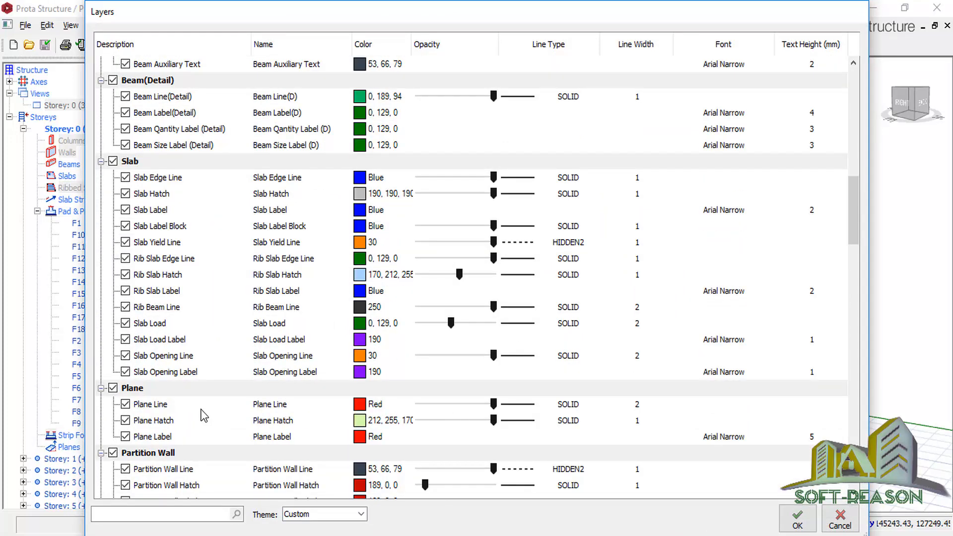
pyautogui.scroll(-3, 226, 424)
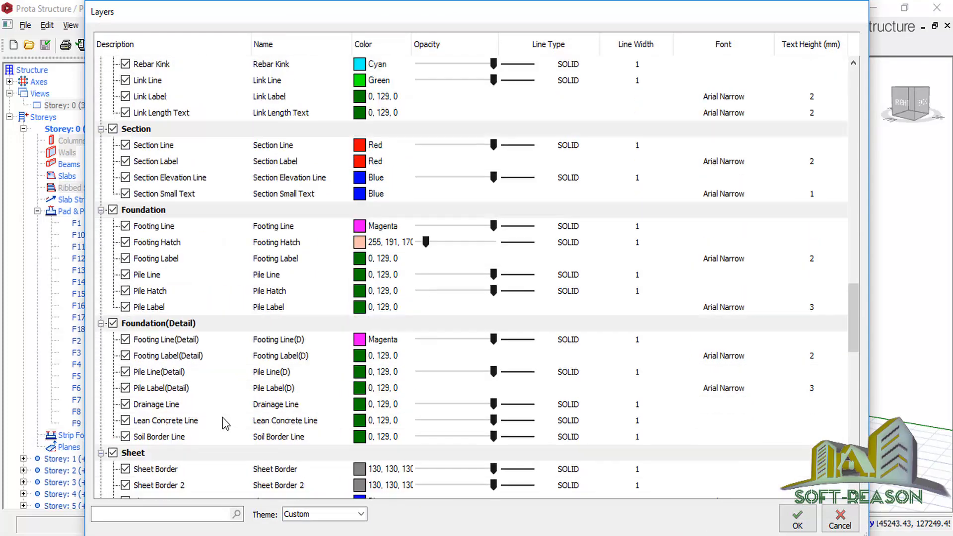
pyautogui.click(169, 248)
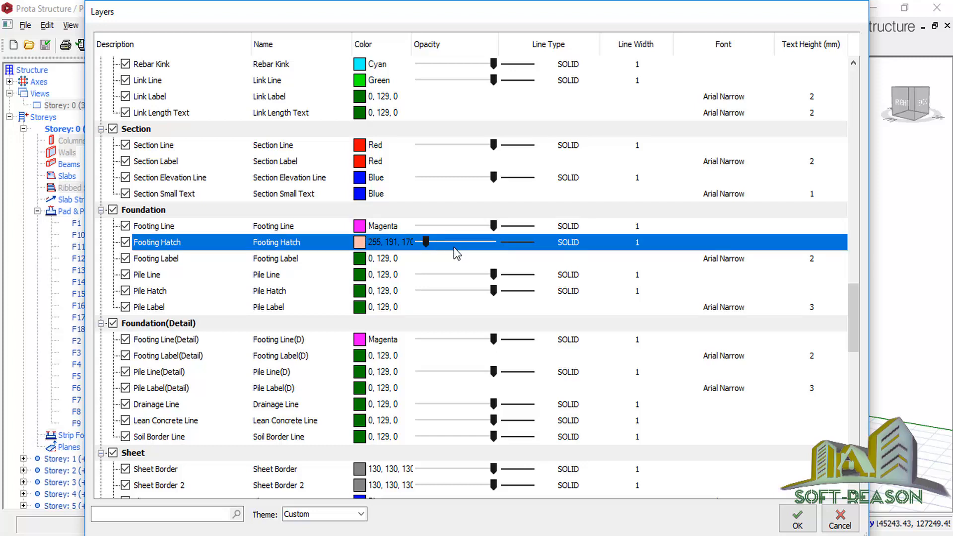
pyautogui.click(453, 247)
pyautogui.moveTo(426, 241); pyautogui.dragTo(492, 255)
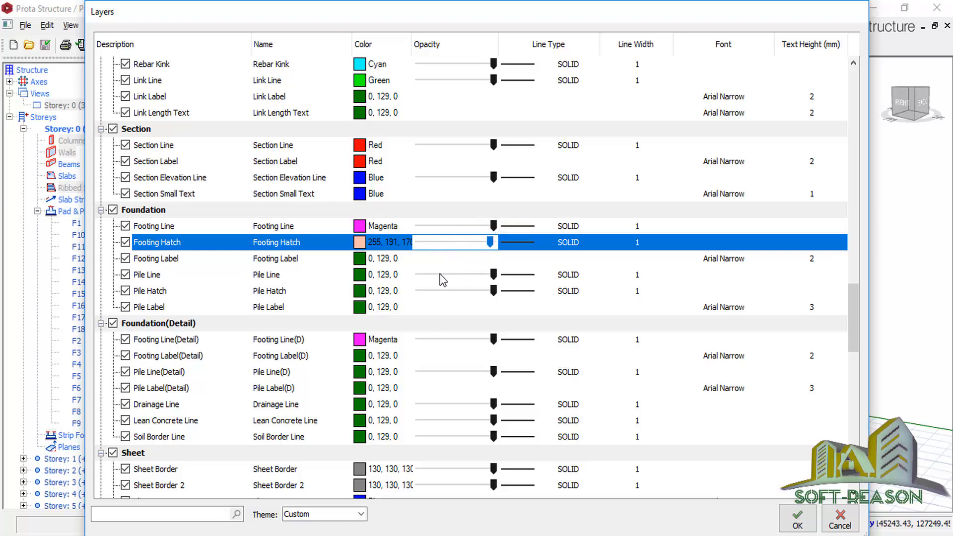
# Set the Footing Hatch layer colour to magenta (index 200) and apply the layer changes.
pyautogui.click(359, 243)
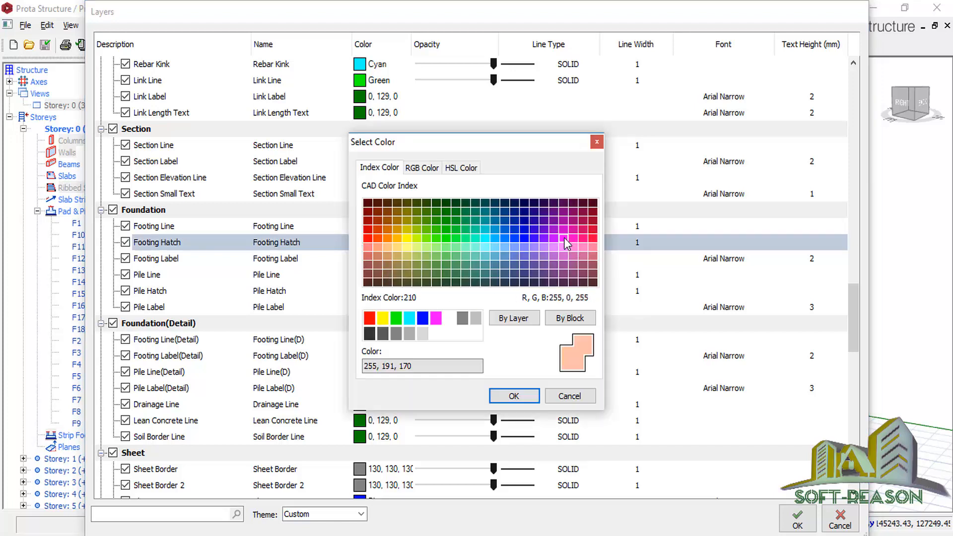
pyautogui.click(553, 238)
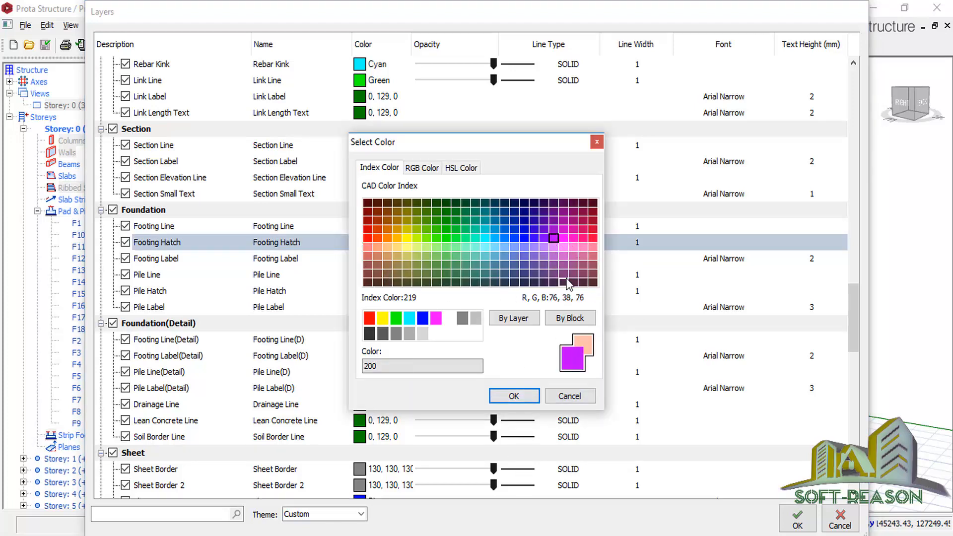
pyautogui.click(514, 396)
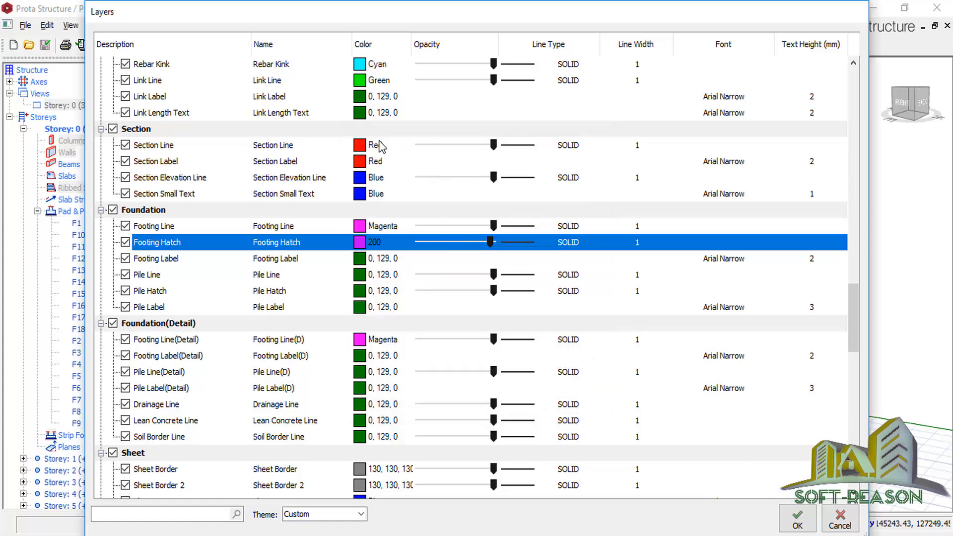
pyautogui.click(797, 520)
pyautogui.scroll(2, 521, 471)
pyautogui.scroll(-2, 484, 510)
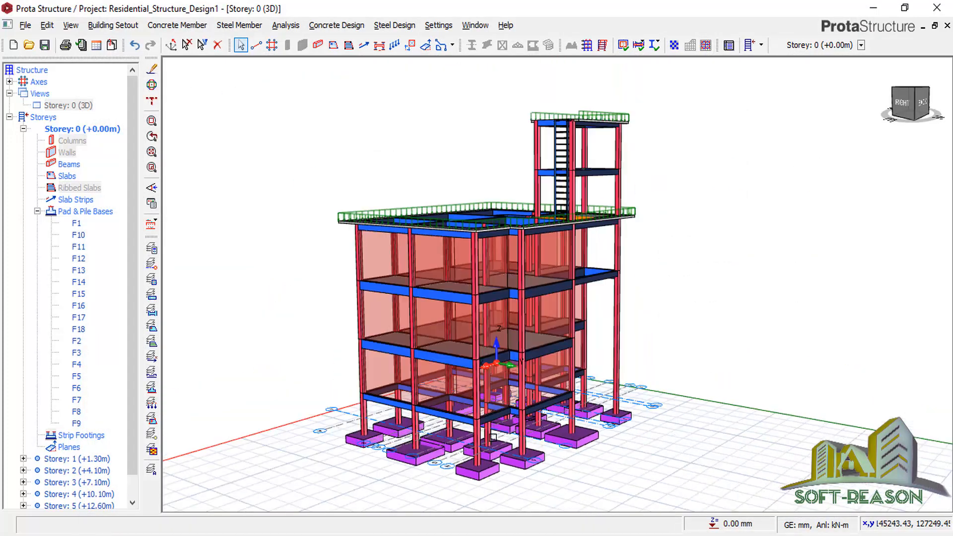
# Orbit the 3D view and activate Storey: 1 (+1.30m) in the structure tree.
pyautogui.moveTo(739, 311)
pyautogui.mouseDown(button='middle')
pyautogui.moveTo(714, 328)
pyautogui.moveTo(606, 313)
pyautogui.moveTo(665, 334)
pyautogui.moveTo(762, 312)
pyautogui.moveTo(634, 347)
pyautogui.moveTo(619, 332)
pyautogui.moveTo(683, 321)
pyautogui.moveTo(685, 312)
pyautogui.moveTo(717, 323)
pyautogui.moveTo(604, 314)
pyautogui.moveTo(719, 305)
pyautogui.moveTo(736, 313)
pyautogui.moveTo(705, 317)
pyautogui.mouseUp(button='middle')
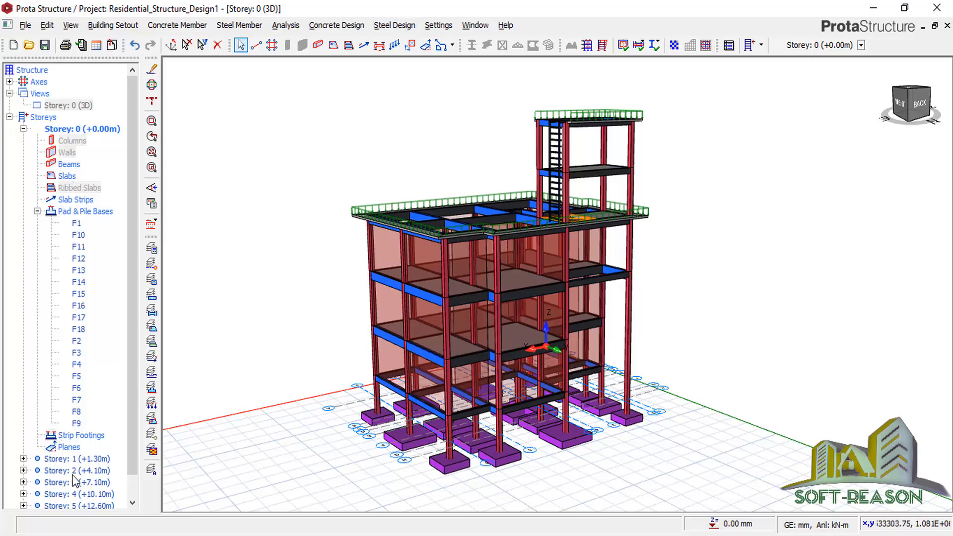
pyautogui.click(76, 459)
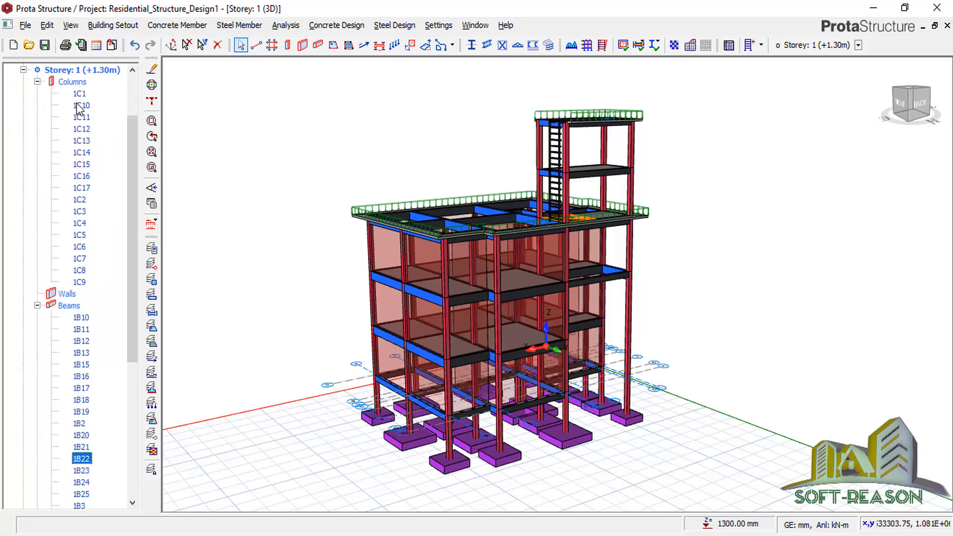
# Open Beam Reinforcement Design for all beams, then its Settings and Parameters dialog.
pyautogui.rightClick(74, 308)
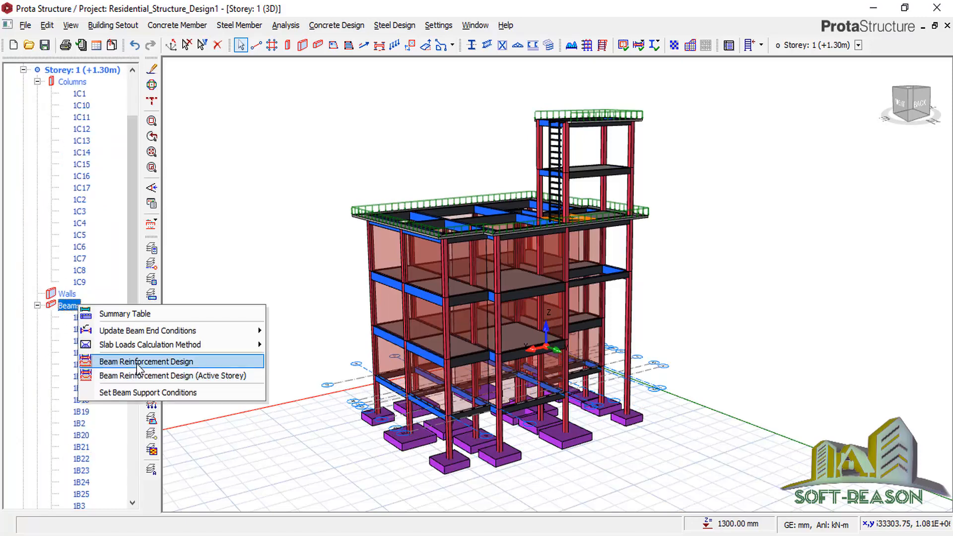
pyautogui.click(178, 366)
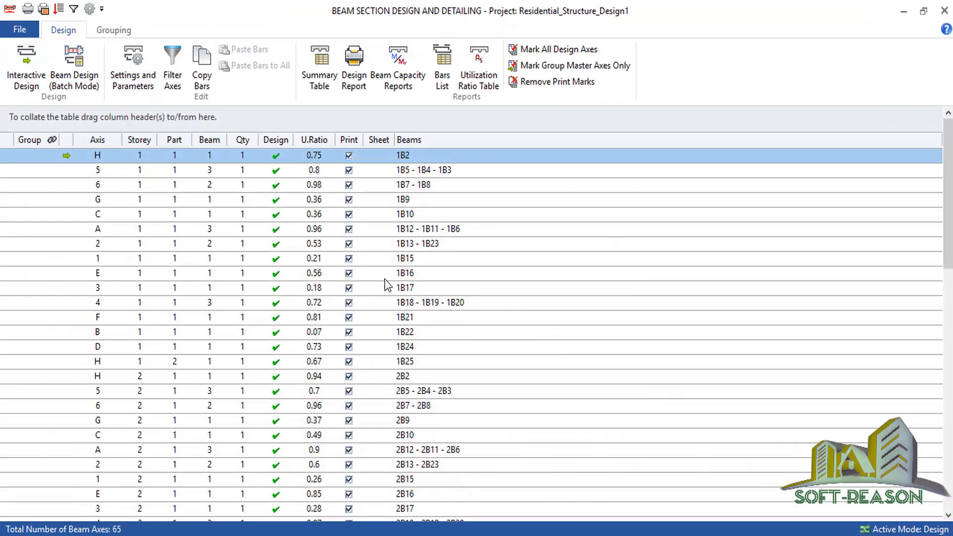
pyautogui.click(131, 79)
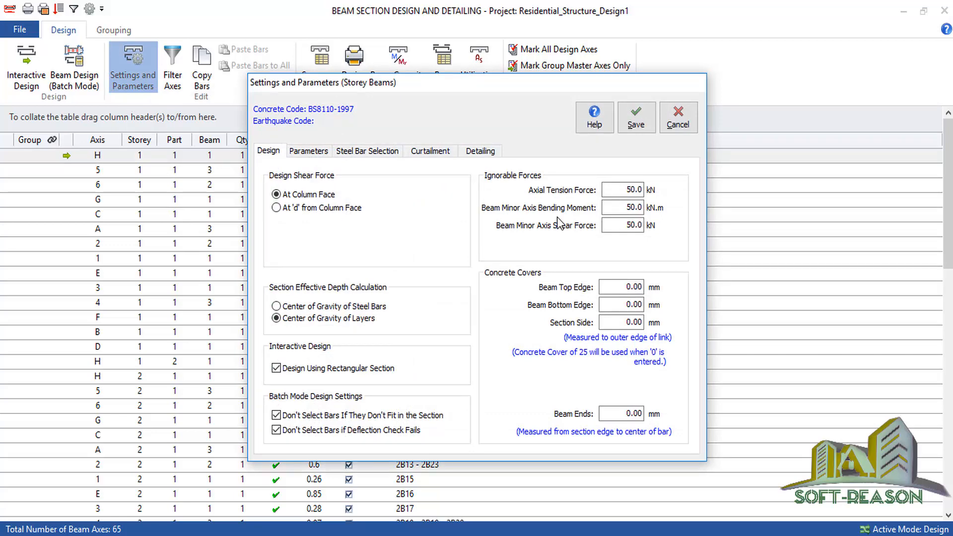
# Review the settings tabs and turn off Underline Beam Labels in the beam detailing options.
pyautogui.click(320, 153)
pyautogui.click(351, 155)
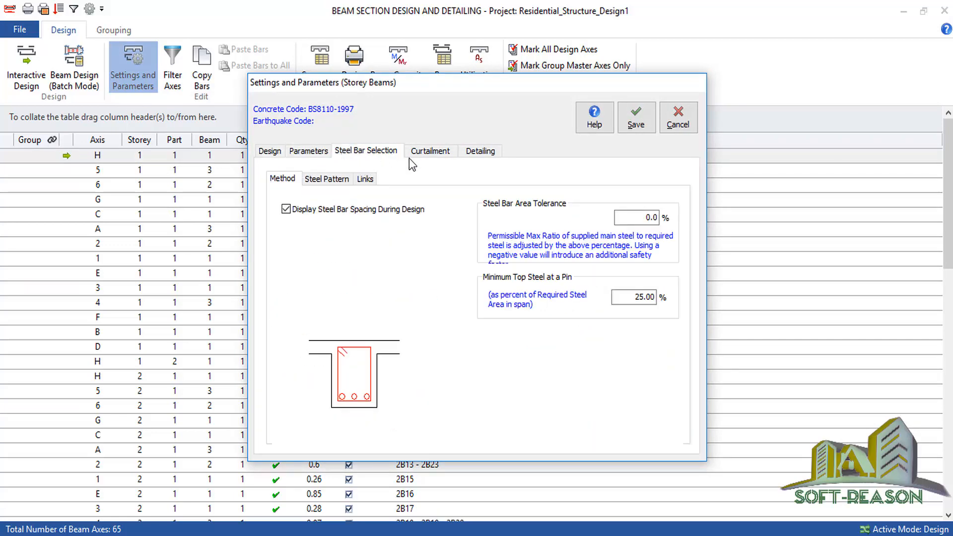
pyautogui.click(430, 154)
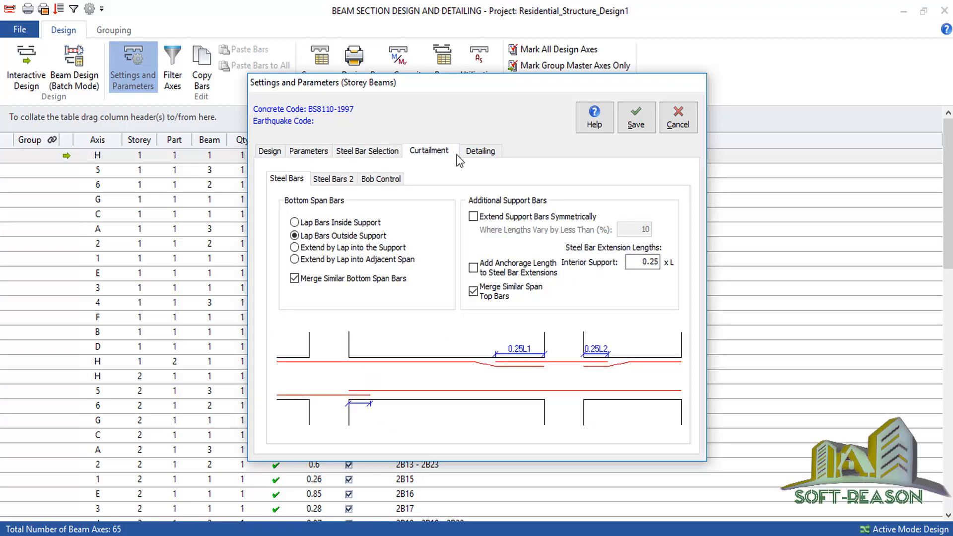
pyautogui.click(475, 149)
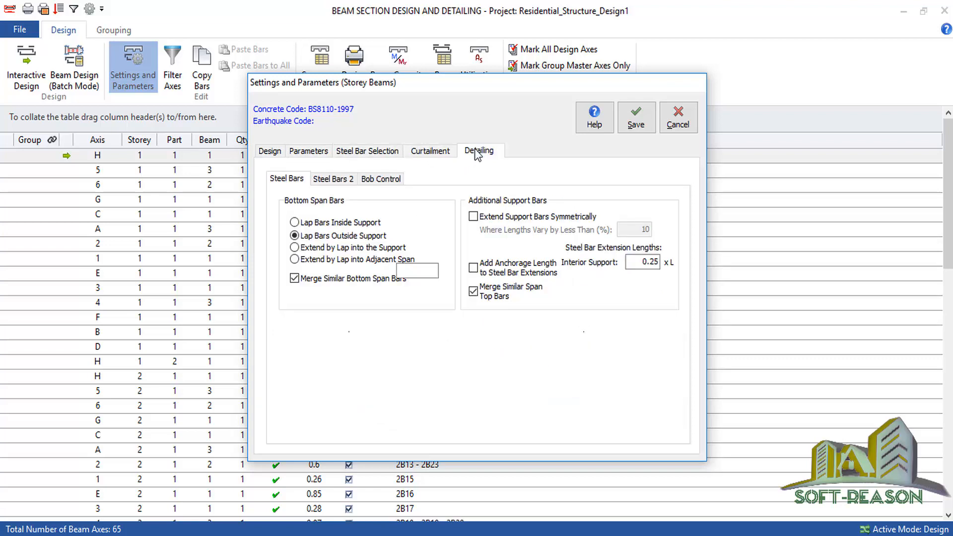
pyautogui.click(318, 181)
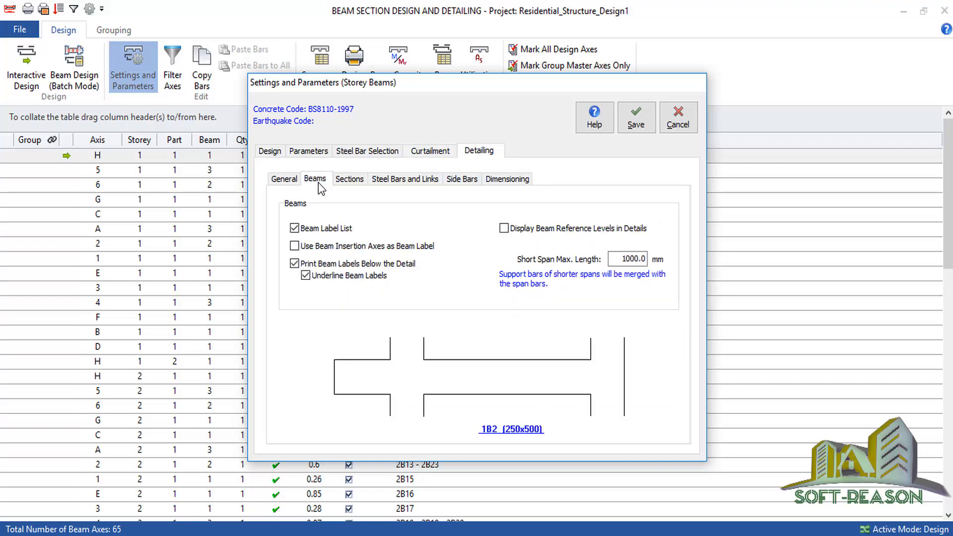
pyautogui.click(317, 281)
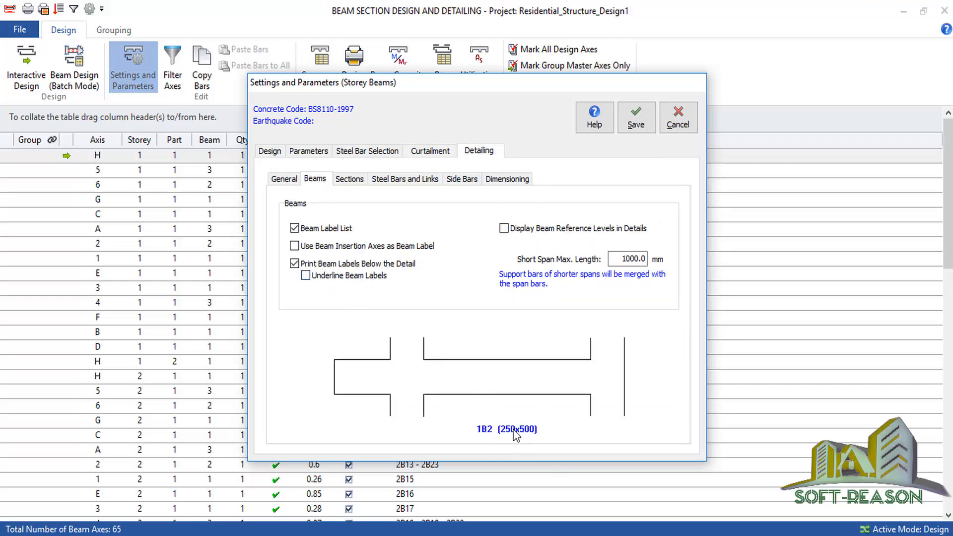
# Set beam sections to Span Section Only and restart section labels in every sheet.
pyautogui.click(349, 180)
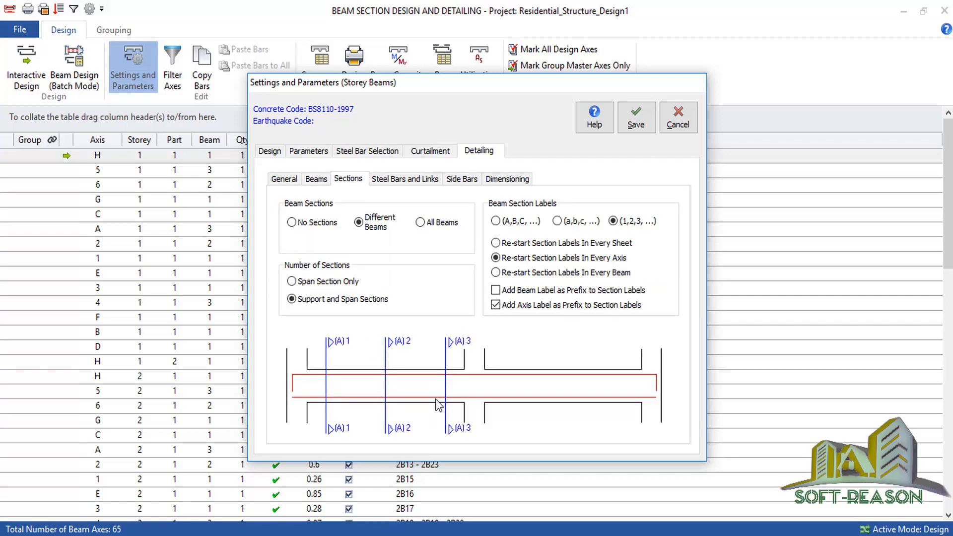
pyautogui.click(293, 281)
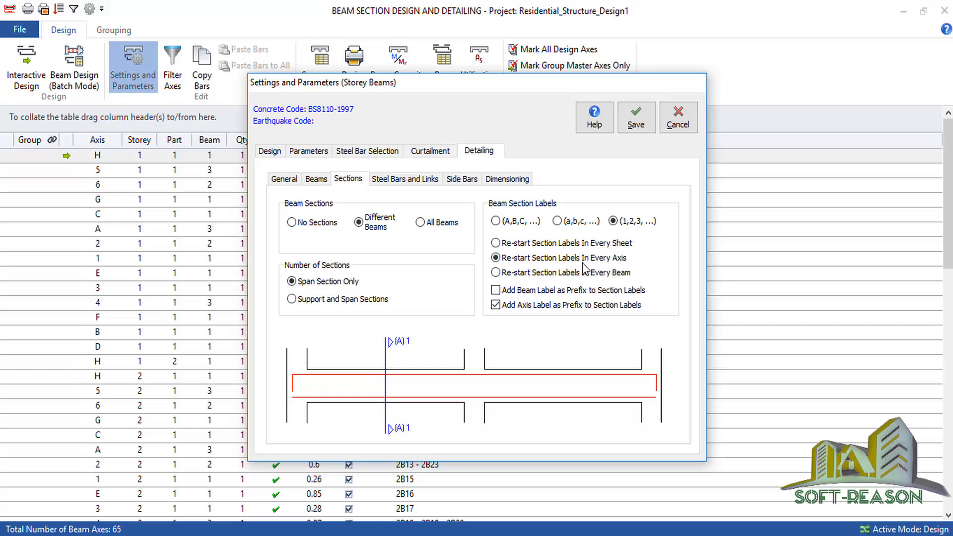
pyautogui.click(513, 244)
# Turn off IStructE style bar annotation, then save the settings and update all beam records.
pyautogui.click(403, 181)
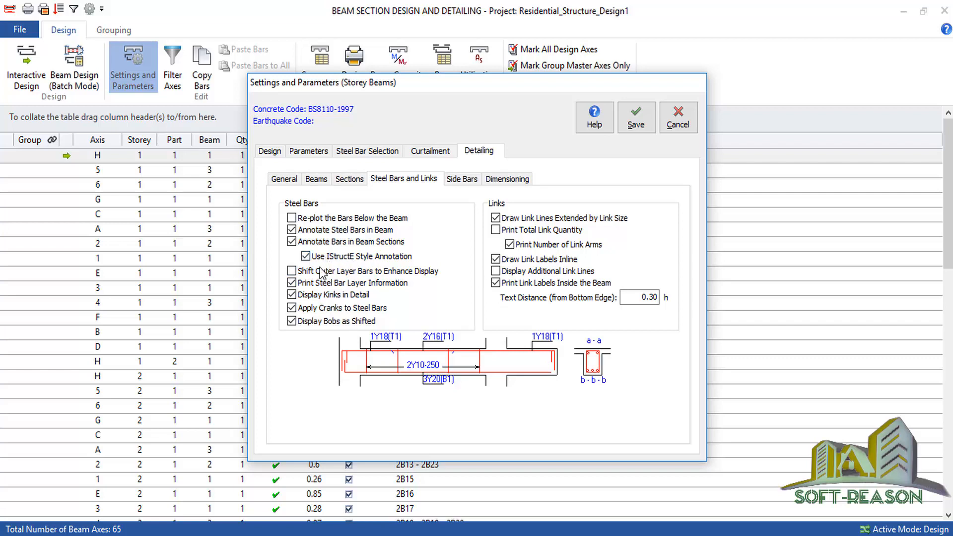
pyautogui.click(306, 256)
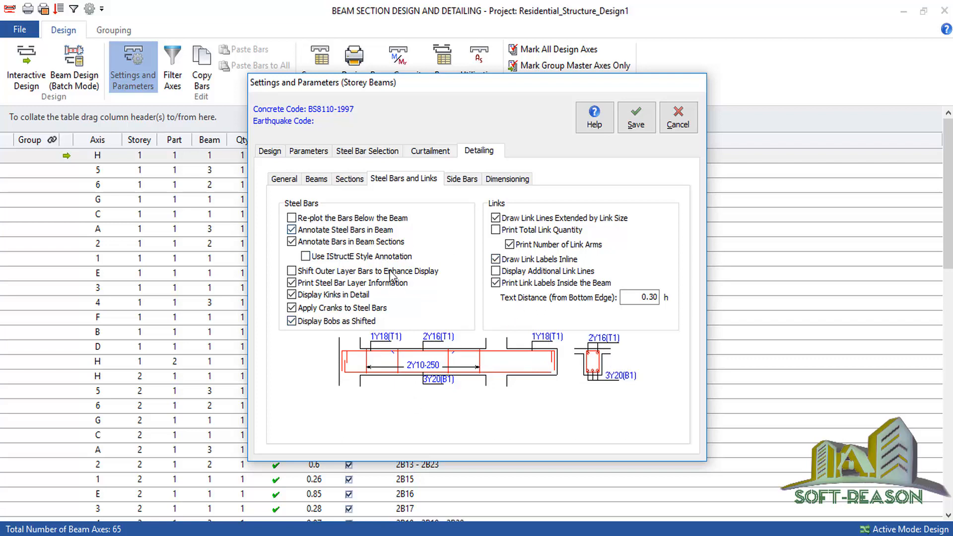
pyautogui.click(507, 179)
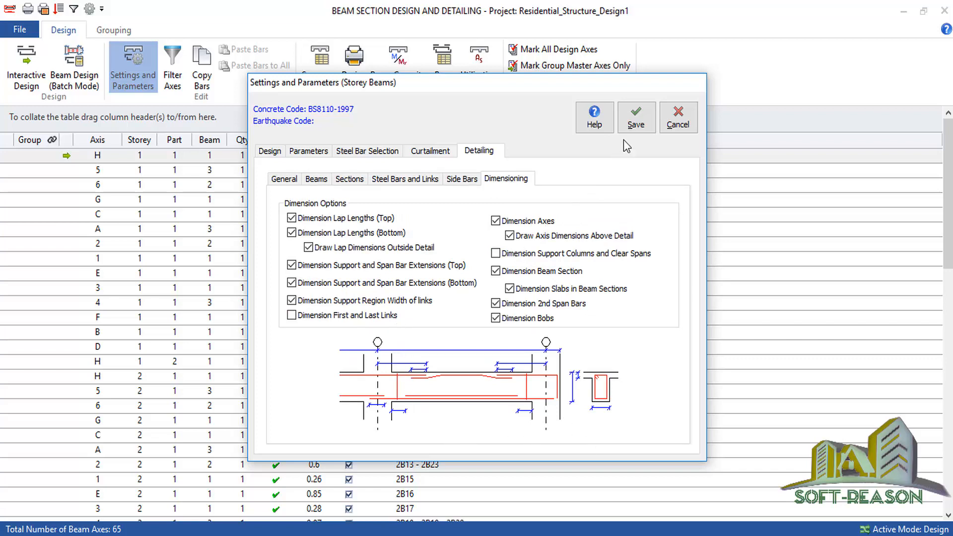
pyautogui.click(643, 123)
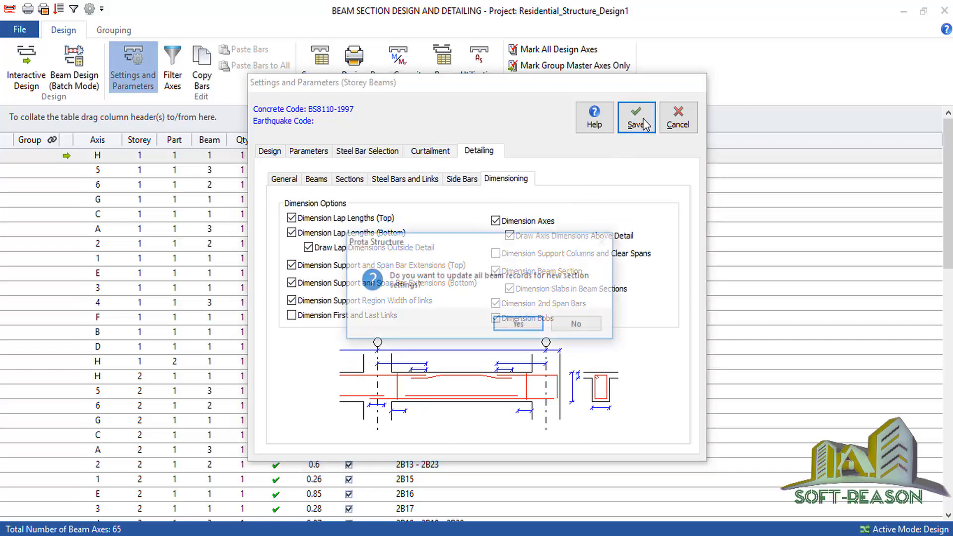
pyautogui.click(531, 323)
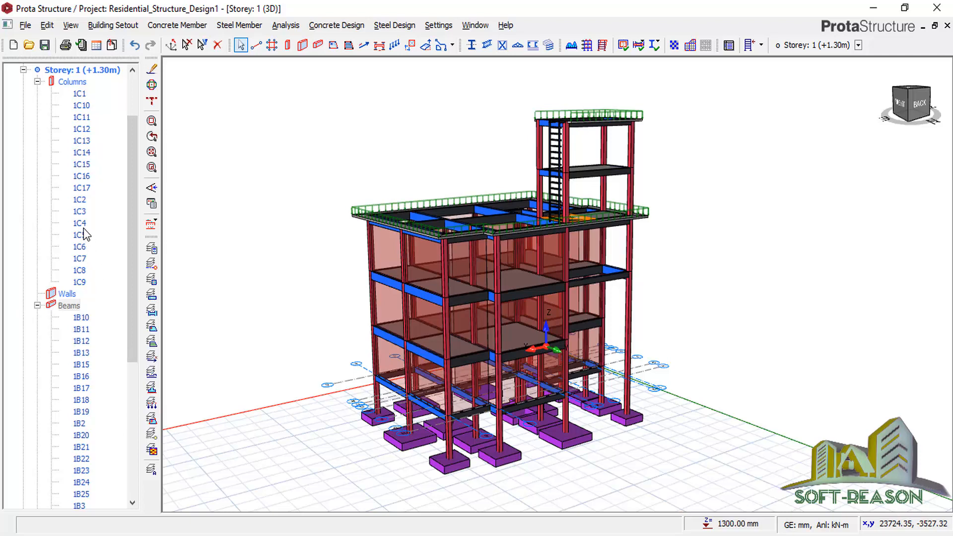
# Switch the Storey 1 view from 3D to plan view.
pyautogui.scroll(2, 132, 311)
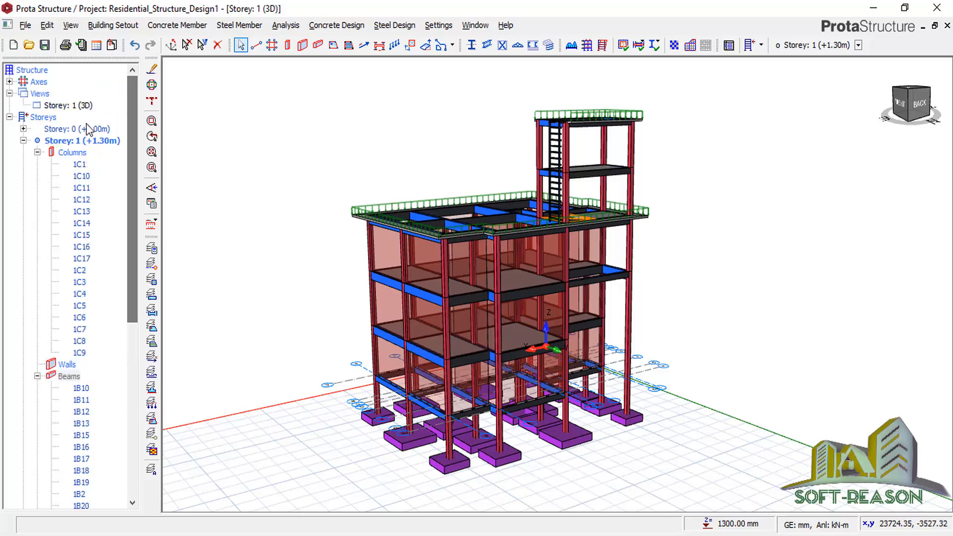
pyautogui.click(74, 105)
pyautogui.rightClick(90, 106)
pyautogui.click(106, 129)
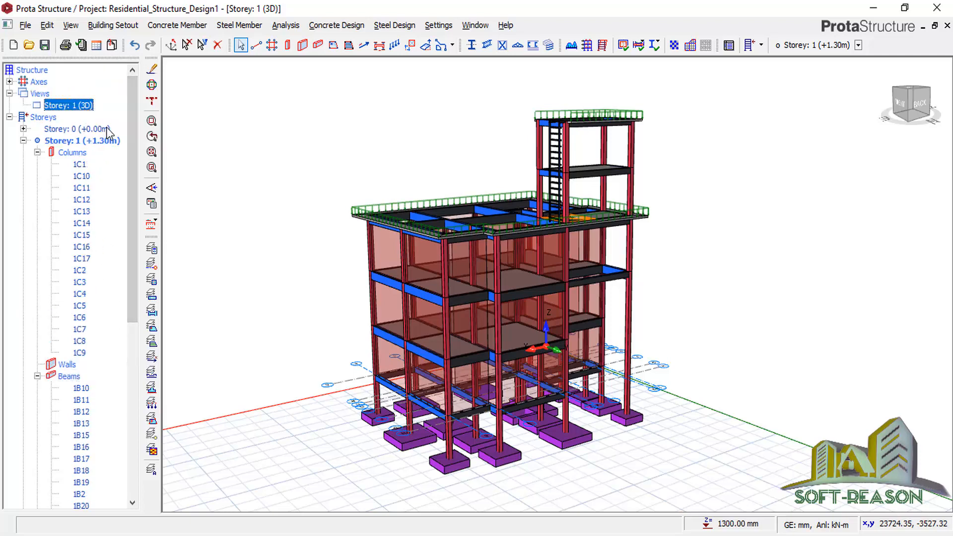
# Zoom around the Storey 1 plan near beam 1B24, then bring up the Settings menu.
pyautogui.scroll(4, 575, 297)
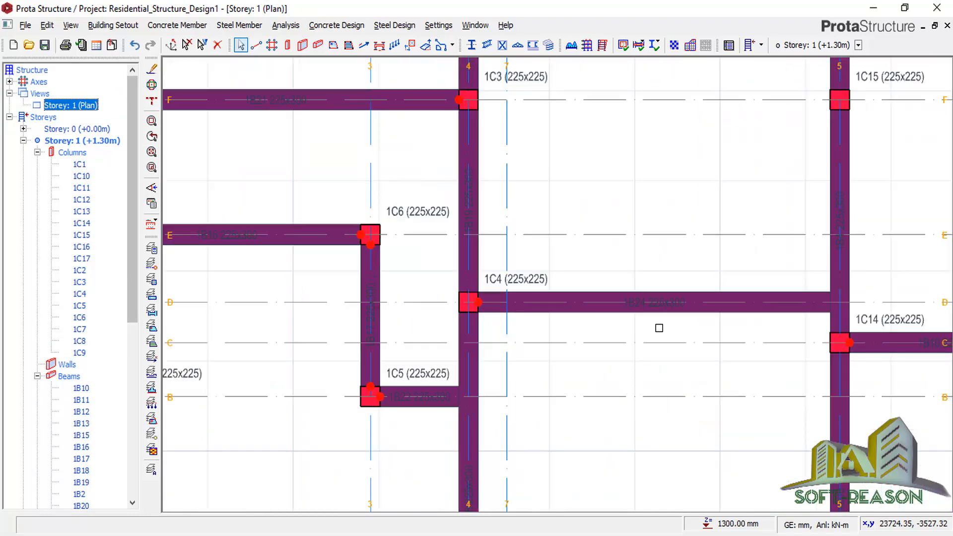
pyautogui.scroll(2, 659, 328)
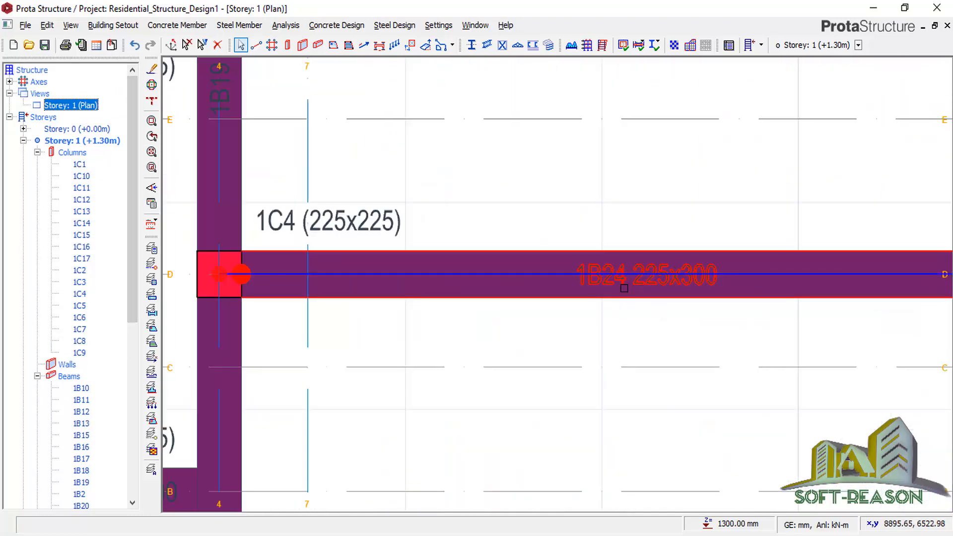
pyautogui.scroll(-3, 344, 298)
pyautogui.scroll(3, 437, 311)
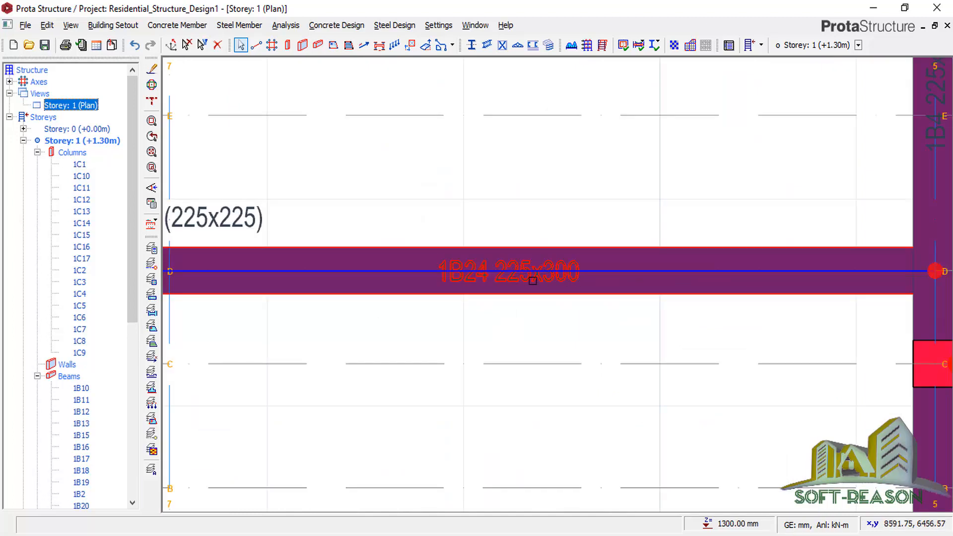
pyautogui.scroll(-1, 551, 307)
pyautogui.scroll(1, 536, 303)
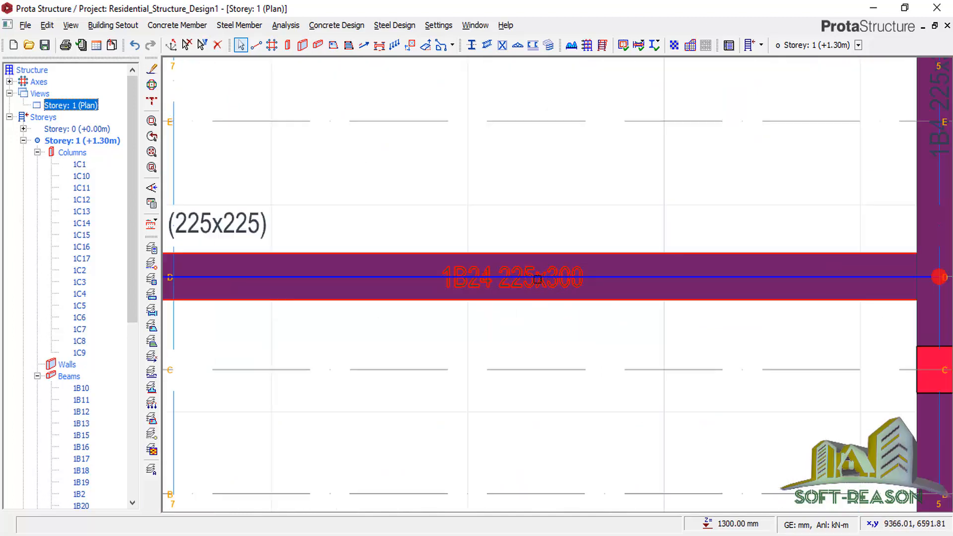
pyautogui.click(439, 26)
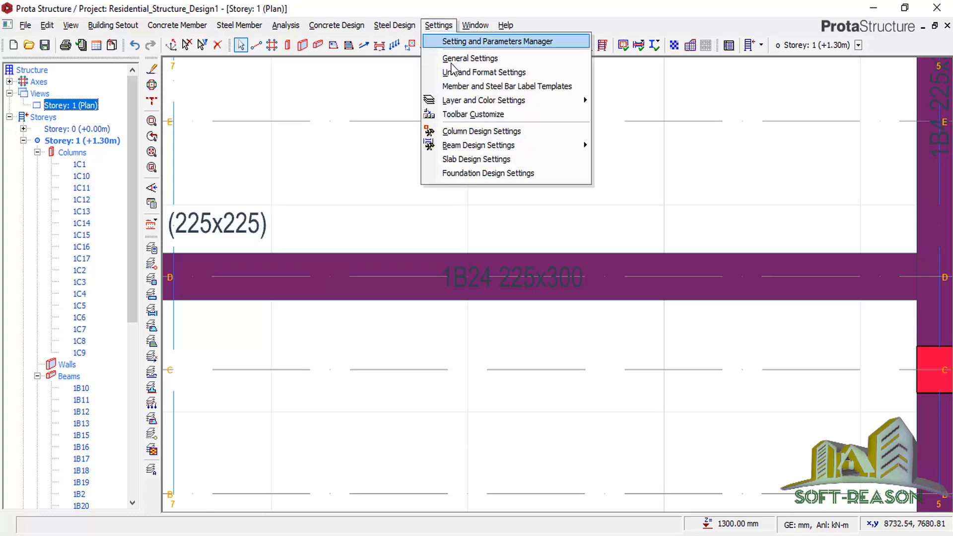
# In Member and Steel Bar Label Templates, set beam label and dimension position above the top line.
pyautogui.click(474, 87)
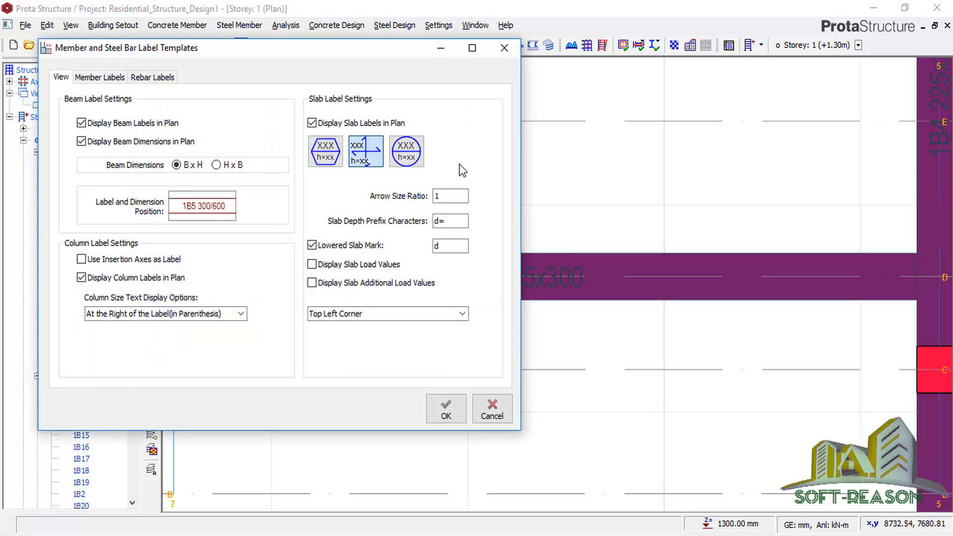
pyautogui.click(198, 201)
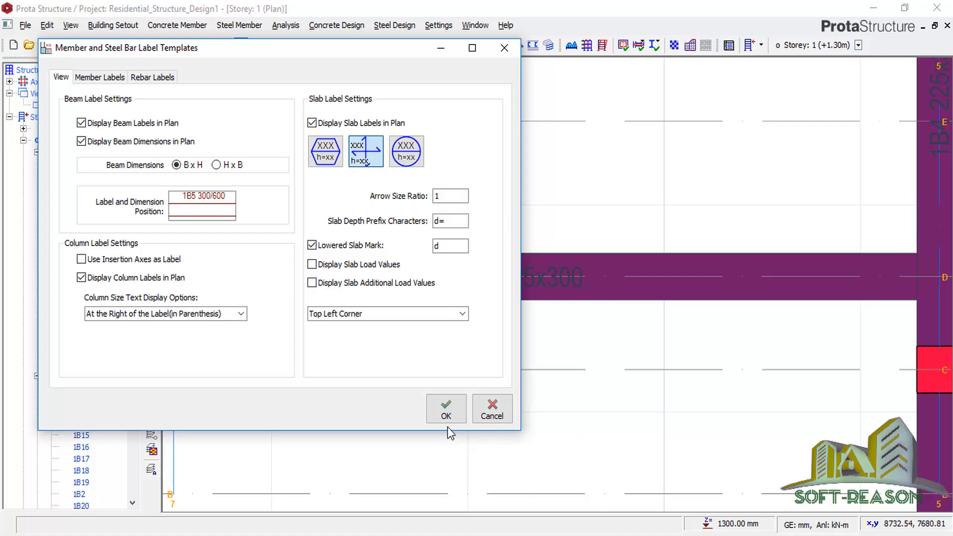
pyautogui.click(446, 414)
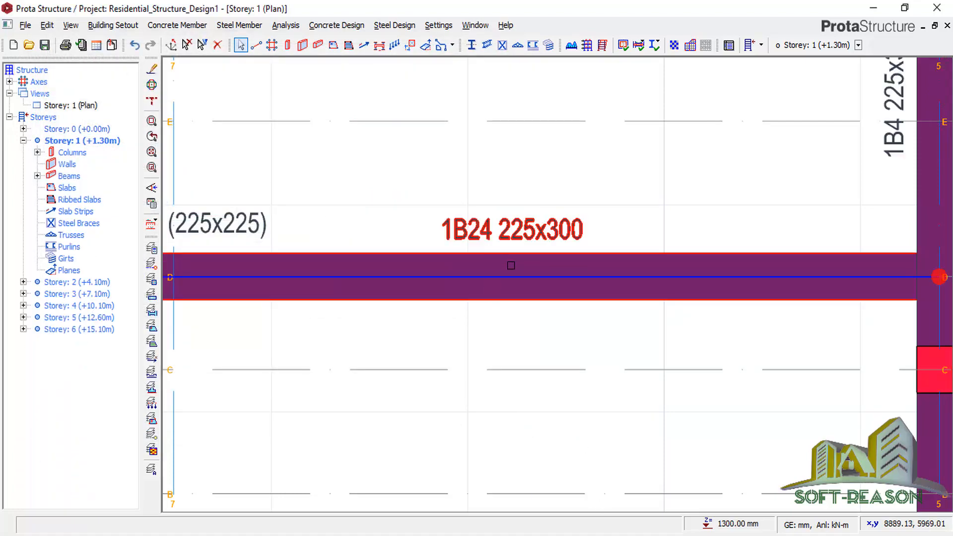
pyautogui.scroll(-8, 553, 208)
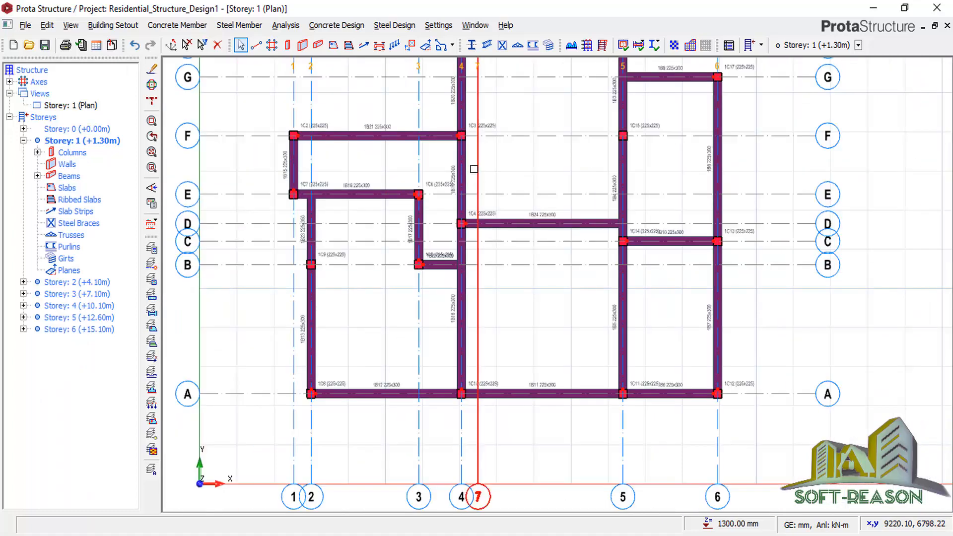
pyautogui.scroll(4, 474, 169)
pyautogui.scroll(-2, 502, 258)
pyautogui.scroll(2, 680, 235)
pyautogui.scroll(-2, 615, 276)
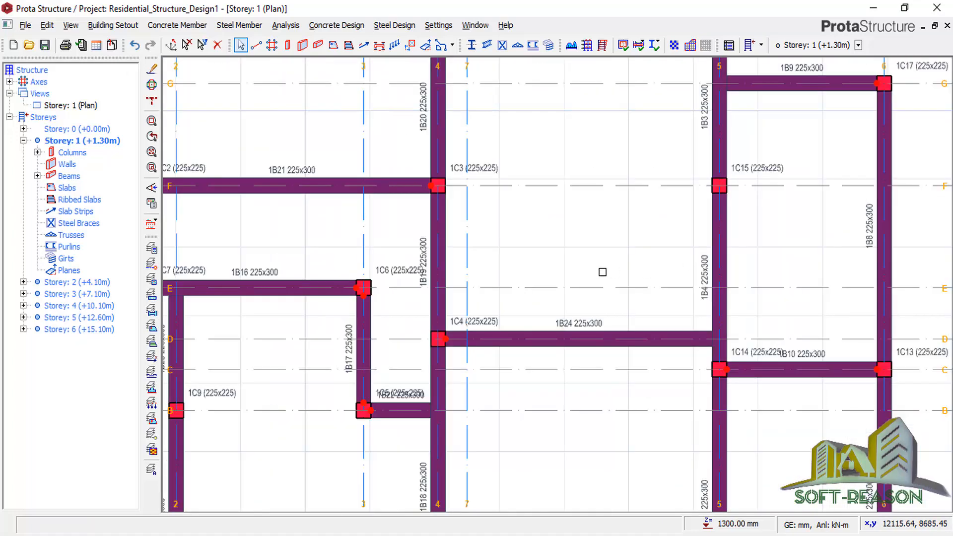
pyautogui.scroll(-2, 602, 272)
pyautogui.scroll(2, 779, 179)
pyautogui.scroll(2, 647, 255)
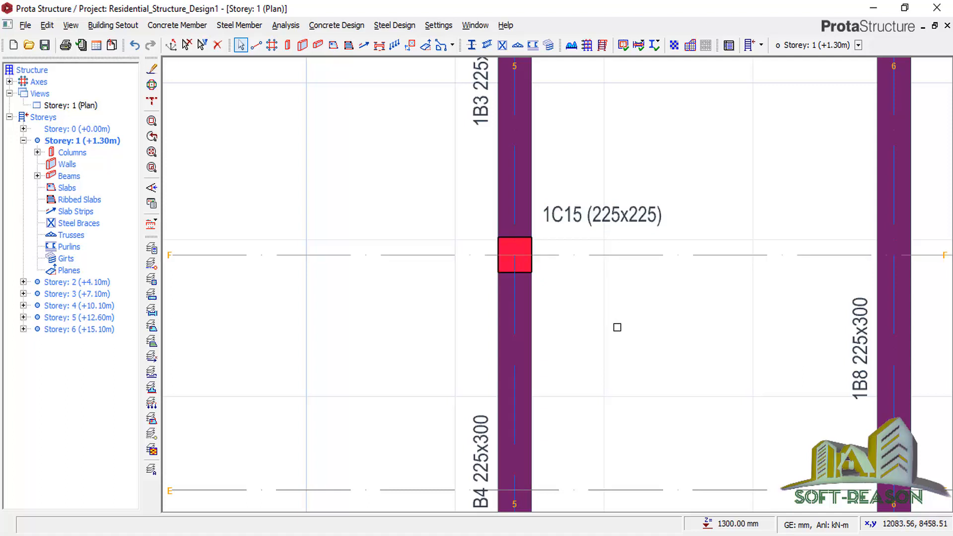
pyautogui.scroll(-2, 591, 242)
pyautogui.scroll(-1, 600, 273)
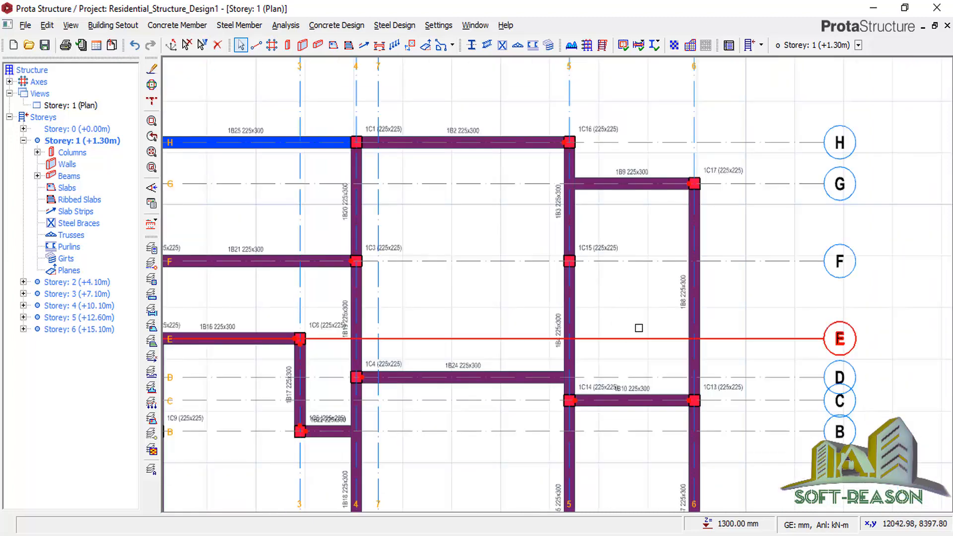
pyautogui.scroll(1, 546, 273)
pyautogui.scroll(2, 608, 271)
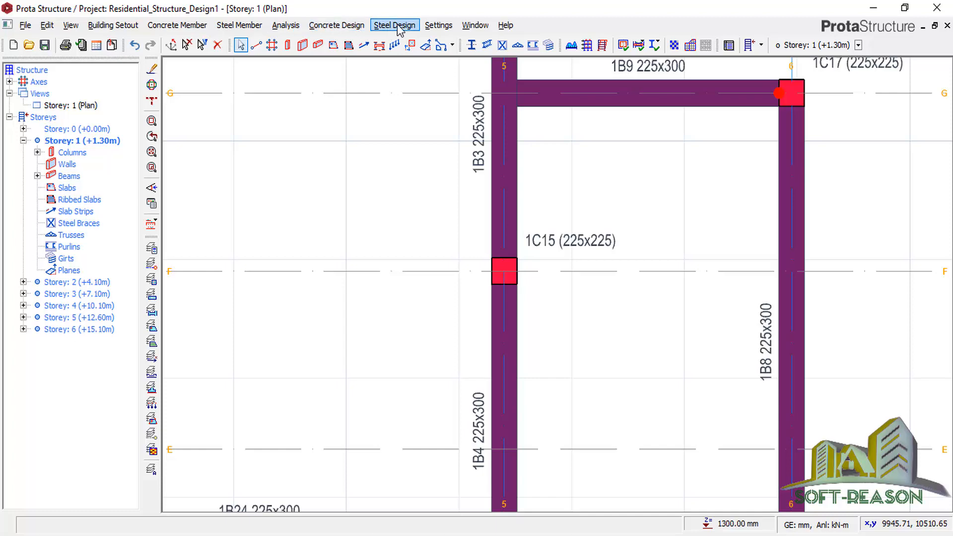
# Set Column Size Text Display Options to Hide in Member and Steel Bar Label Templates.
pyautogui.click(439, 25)
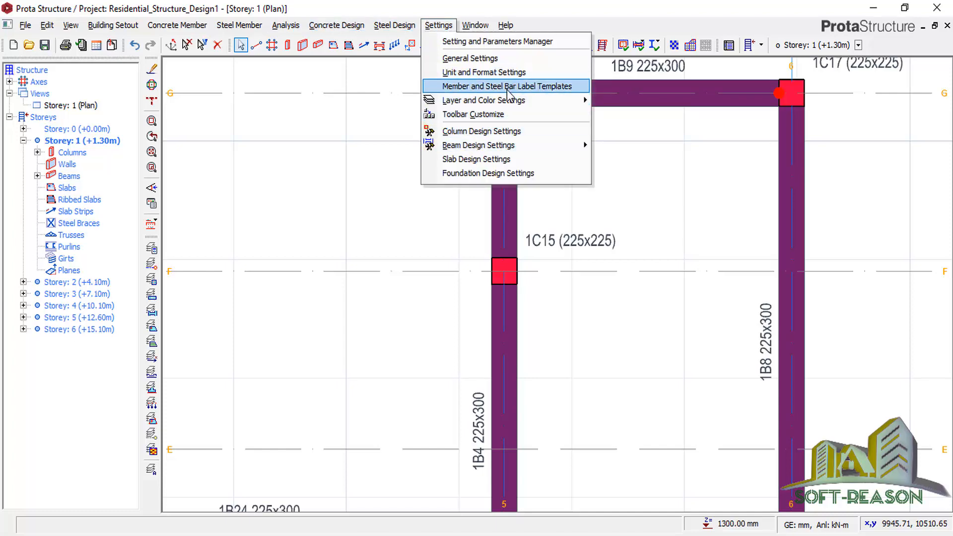
pyautogui.click(509, 86)
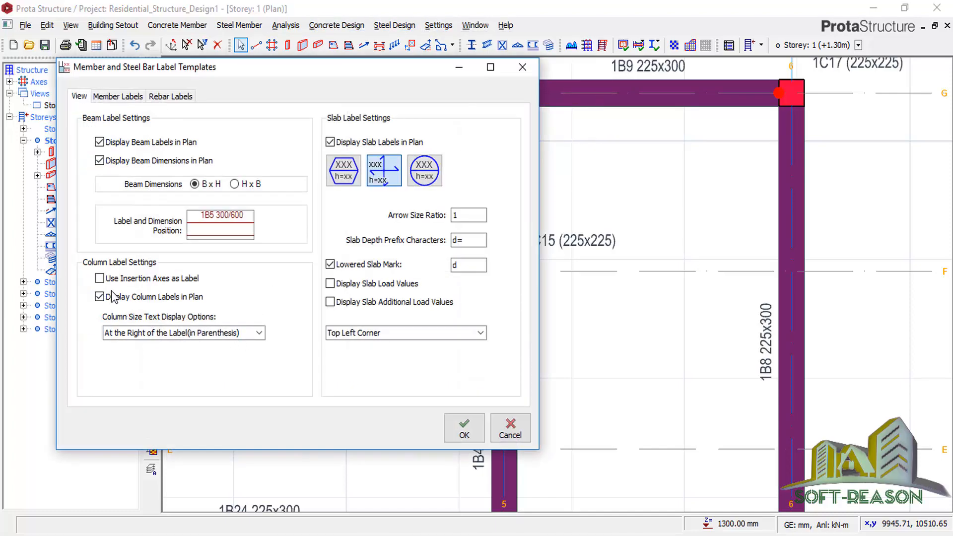
pyautogui.click(259, 334)
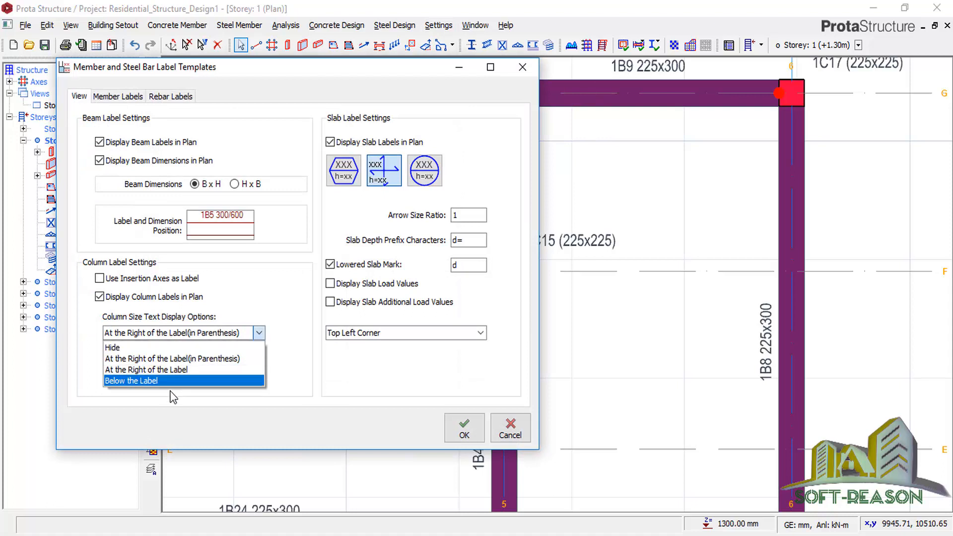
pyautogui.click(137, 345)
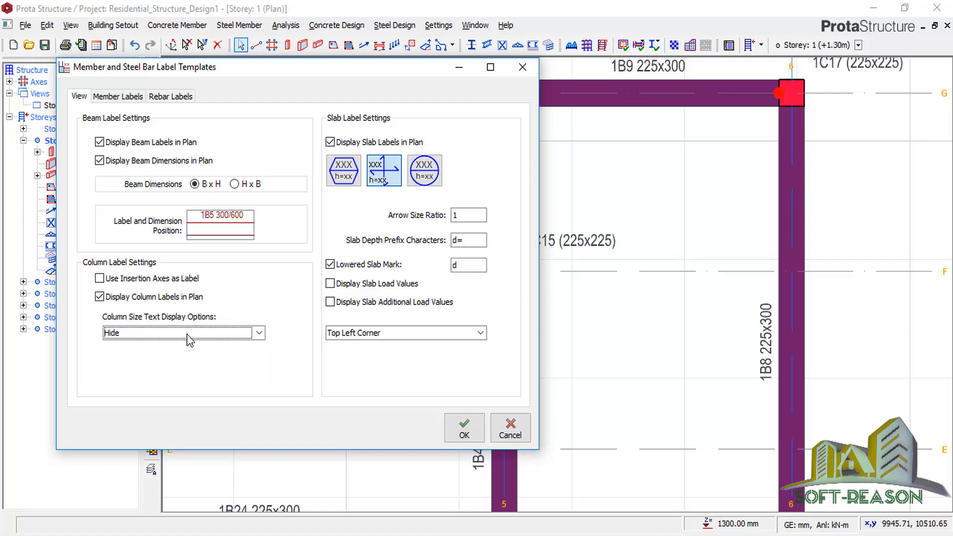
pyautogui.click(464, 428)
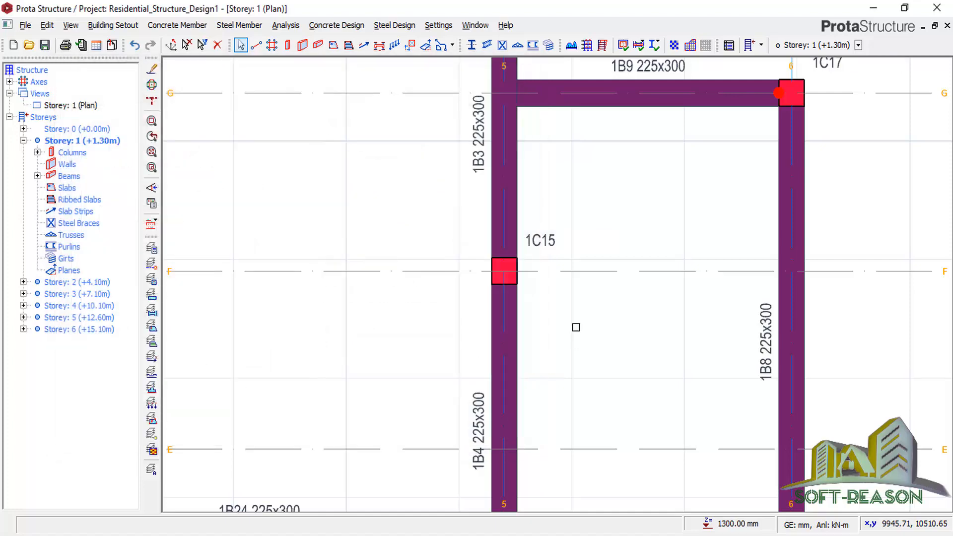
# Check the updated Storey 1 labels, then save Residential_Structure_Design1.
pyautogui.scroll(-5, 702, 149)
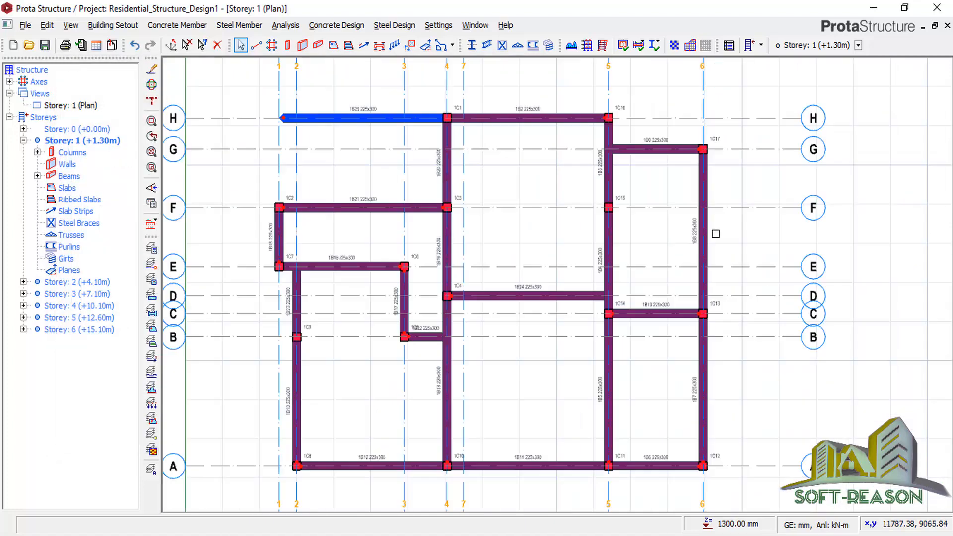
pyautogui.scroll(4, 410, 179)
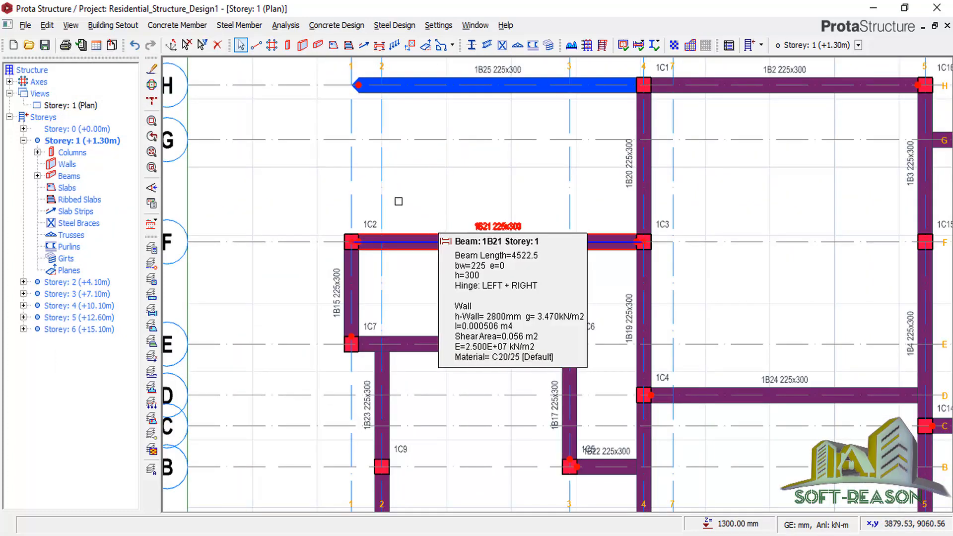
pyautogui.scroll(-4, 442, 232)
pyautogui.scroll(2, 515, 284)
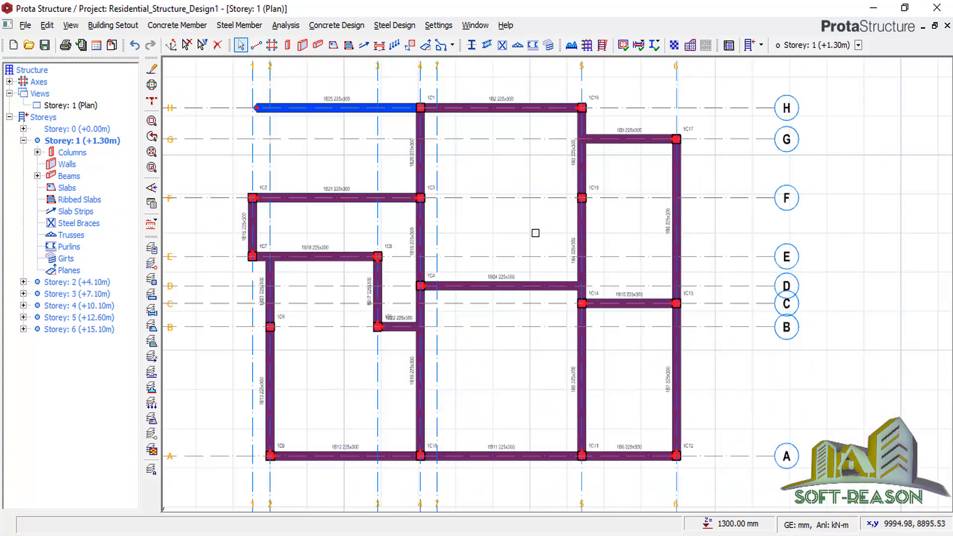
pyautogui.scroll(-3, 535, 233)
pyautogui.scroll(3, 495, 227)
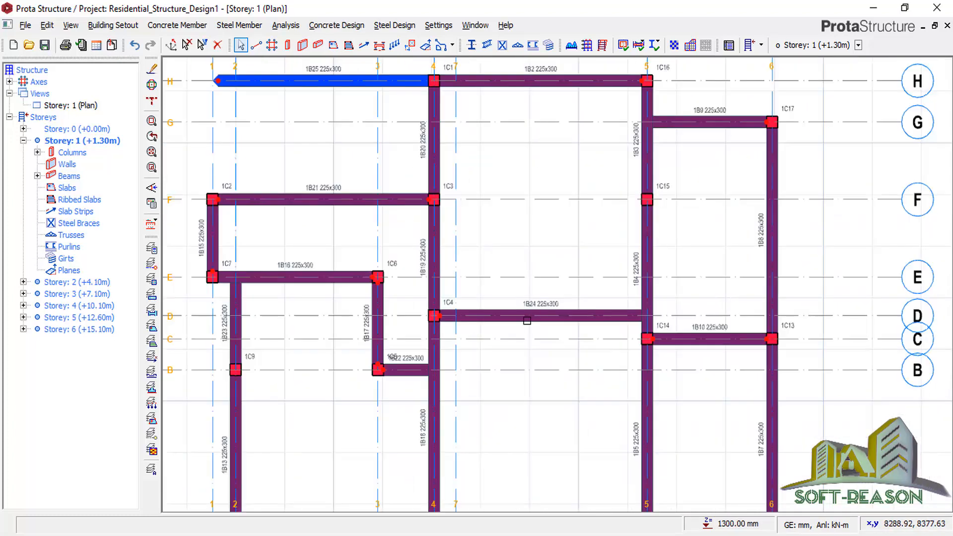
pyautogui.scroll(-1, 512, 354)
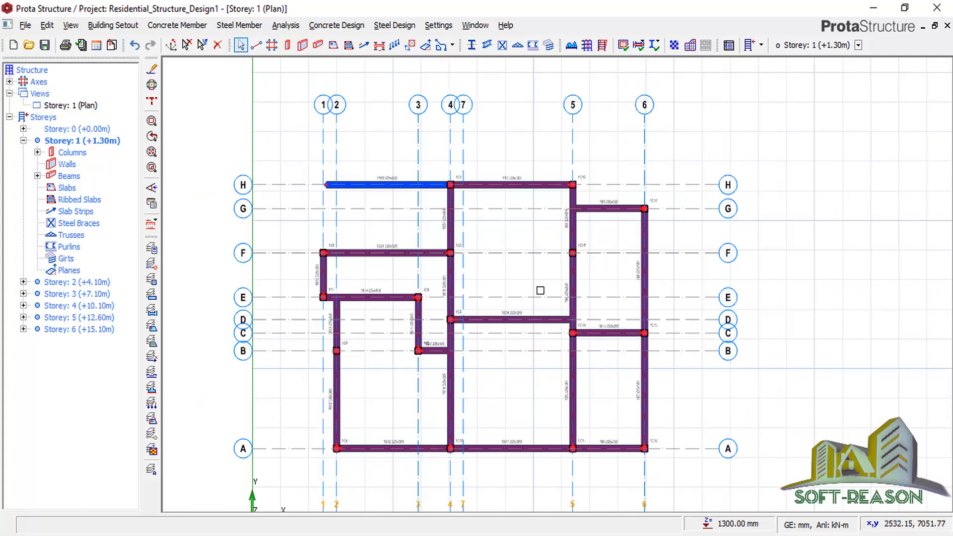
pyautogui.click(44, 45)
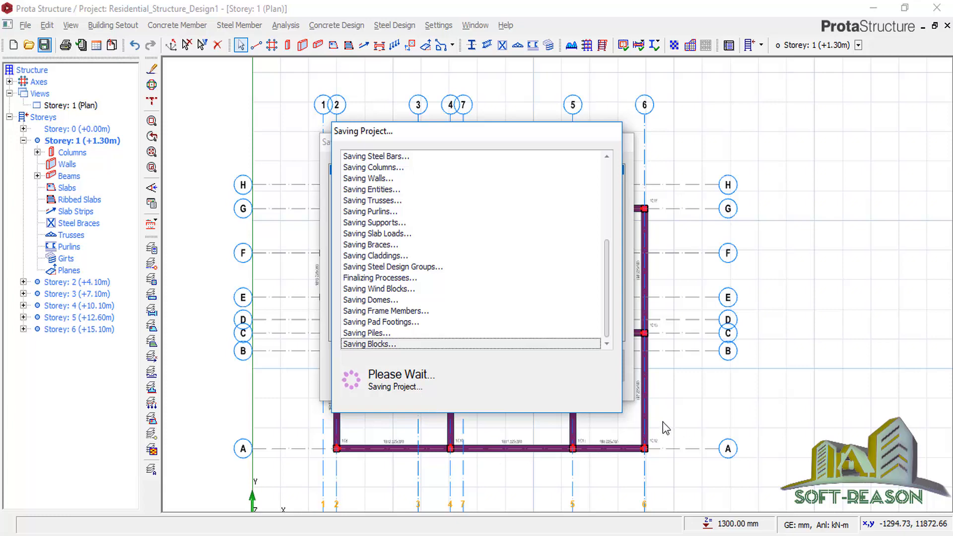
# Switch to the Storey 2 plan and load the project into ProtaDetails via Concrete Design.
pyautogui.doubleClick(75, 282)
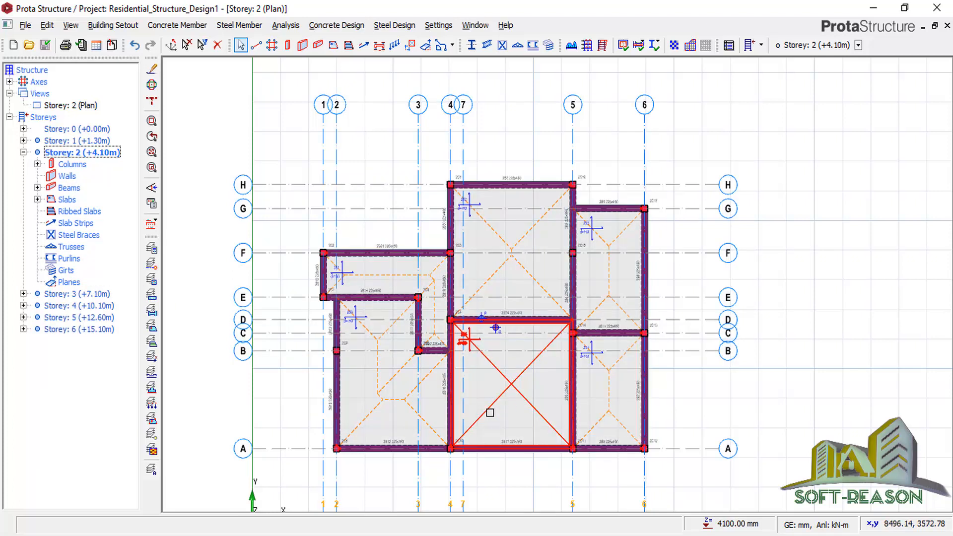
pyautogui.click(360, 28)
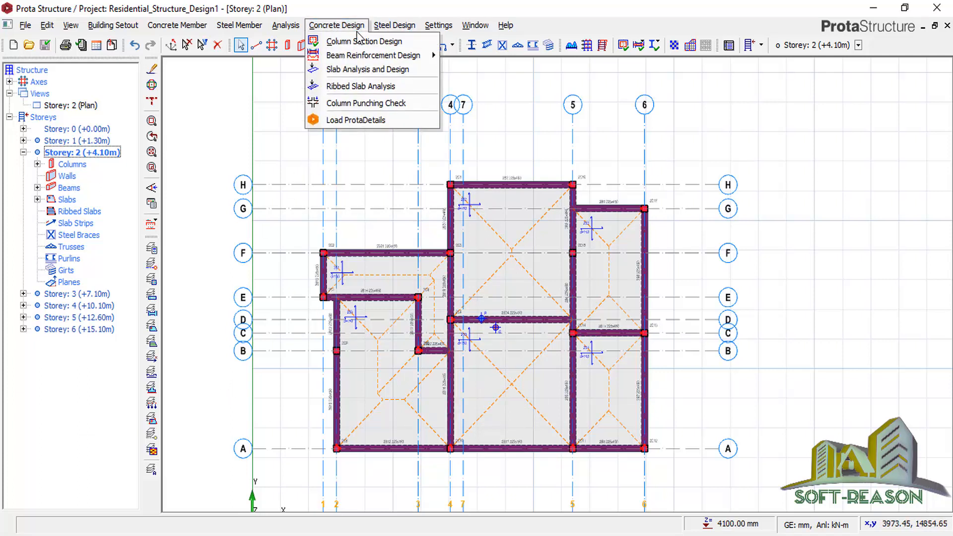
pyautogui.click(354, 122)
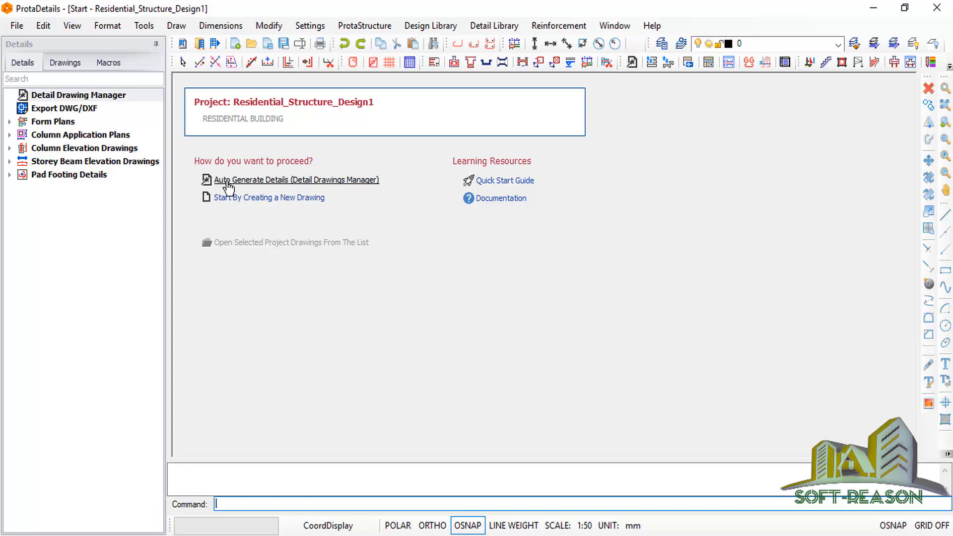
# Auto-generate all detail drawings and draw them at a picked insertion point in Drawing1.dwg.
pyautogui.click(241, 198)
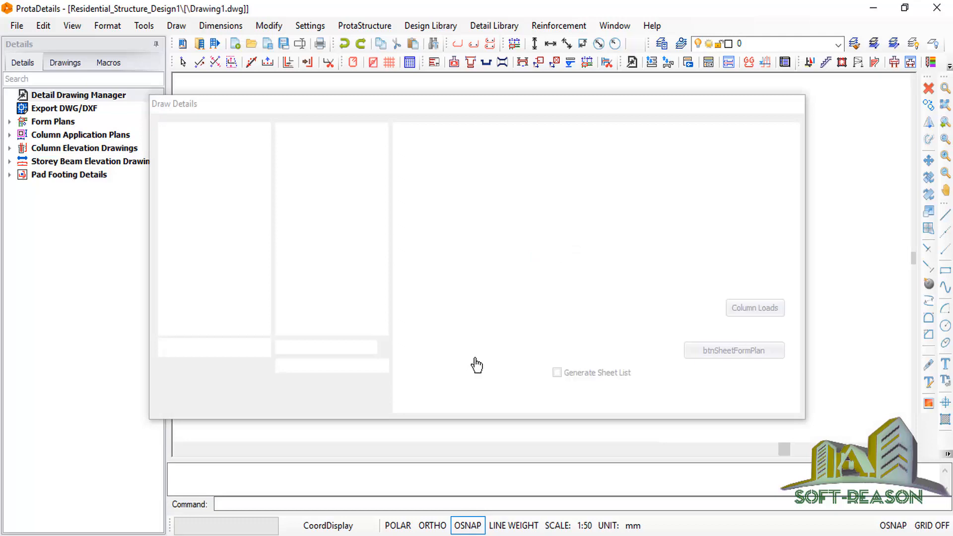
pyautogui.click(696, 405)
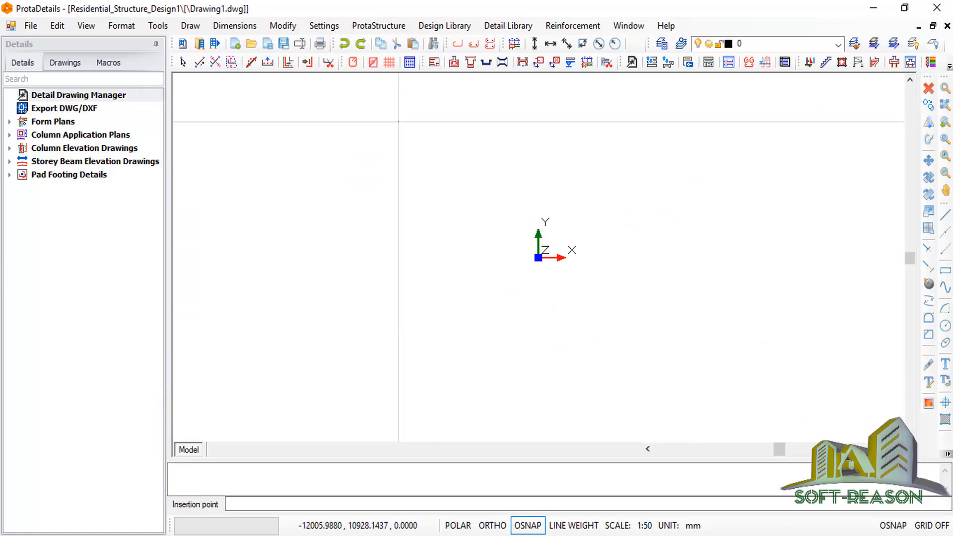
pyautogui.click(420, 127)
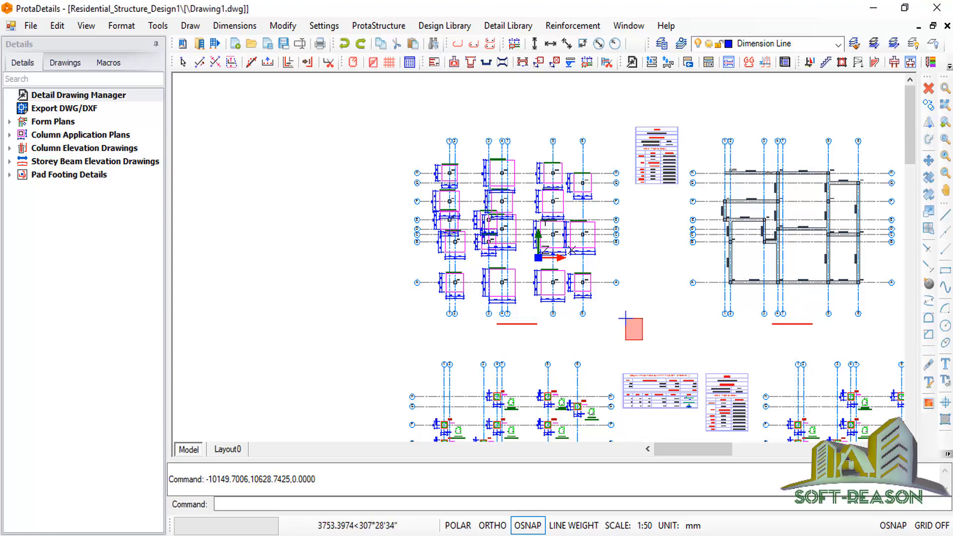
# Zoom around the generated footing plans and storey beam plans.
pyautogui.click(626, 318)
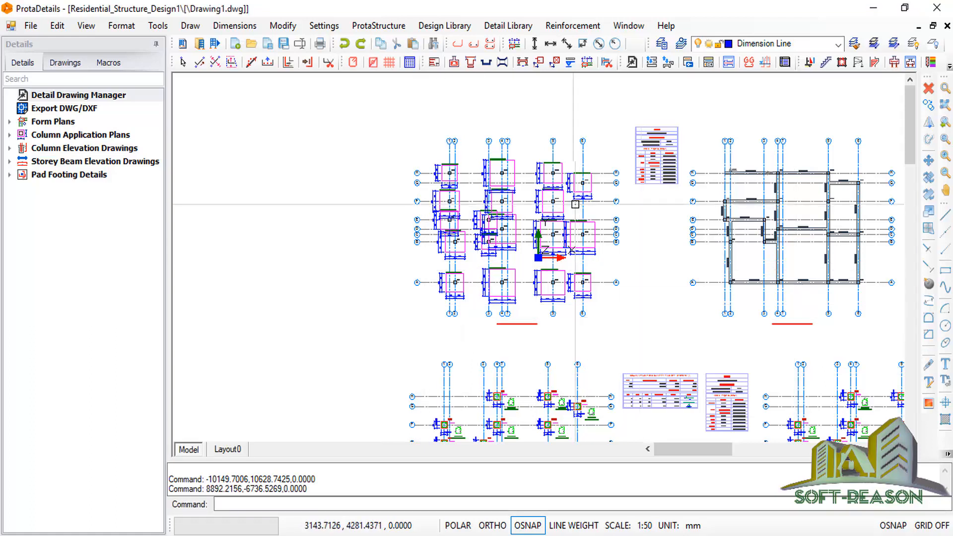
pyautogui.scroll(-3, 437, 240)
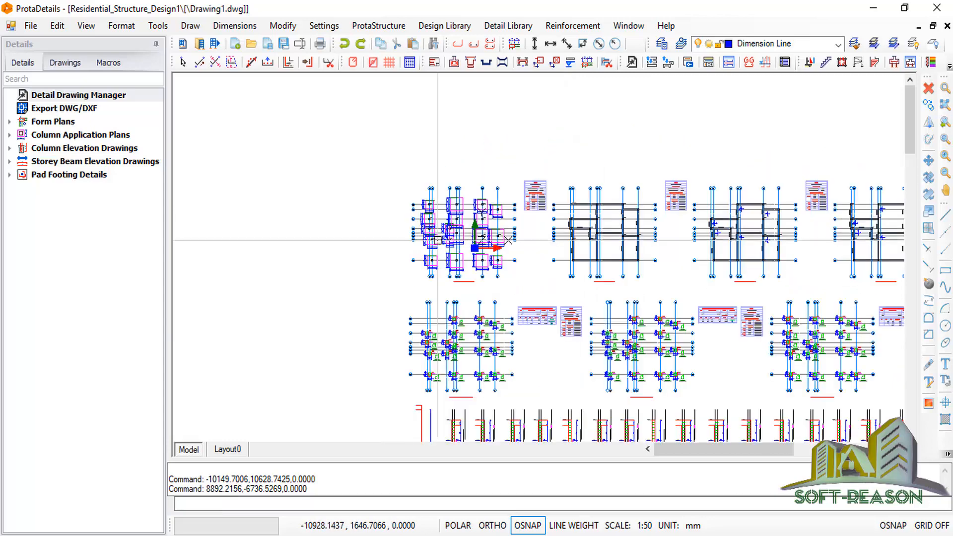
pyautogui.scroll(5, 439, 239)
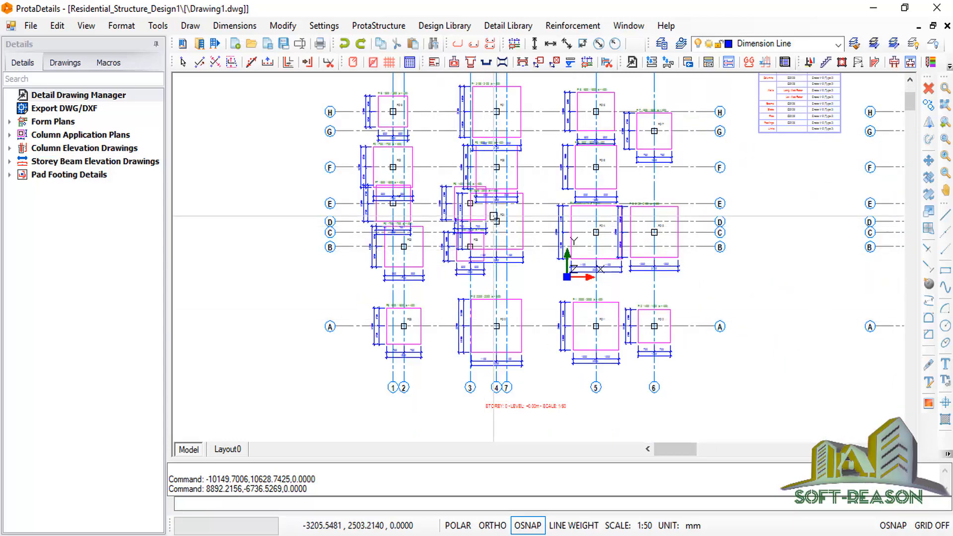
pyautogui.scroll(-3, 494, 216)
pyautogui.scroll(5, 497, 204)
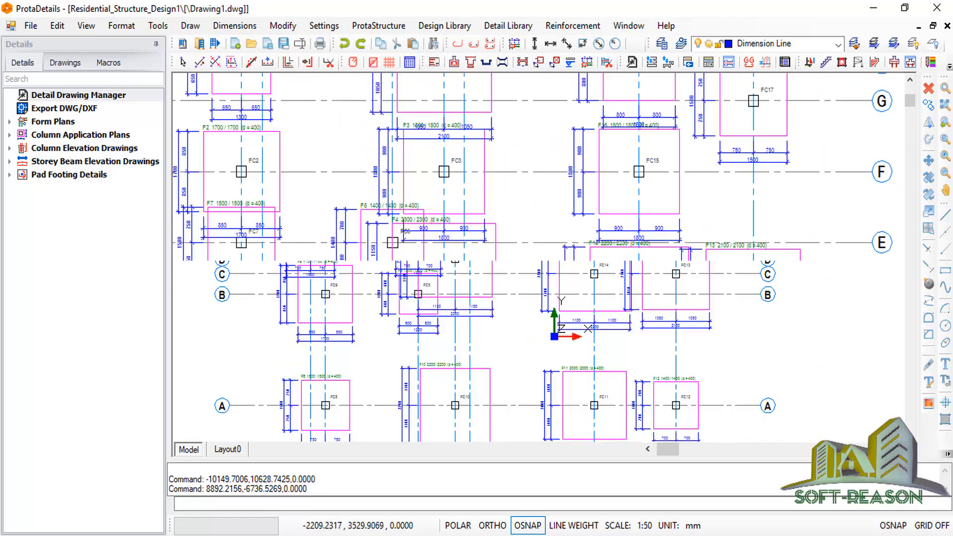
pyautogui.scroll(-2, 392, 242)
pyautogui.scroll(-2, 339, 187)
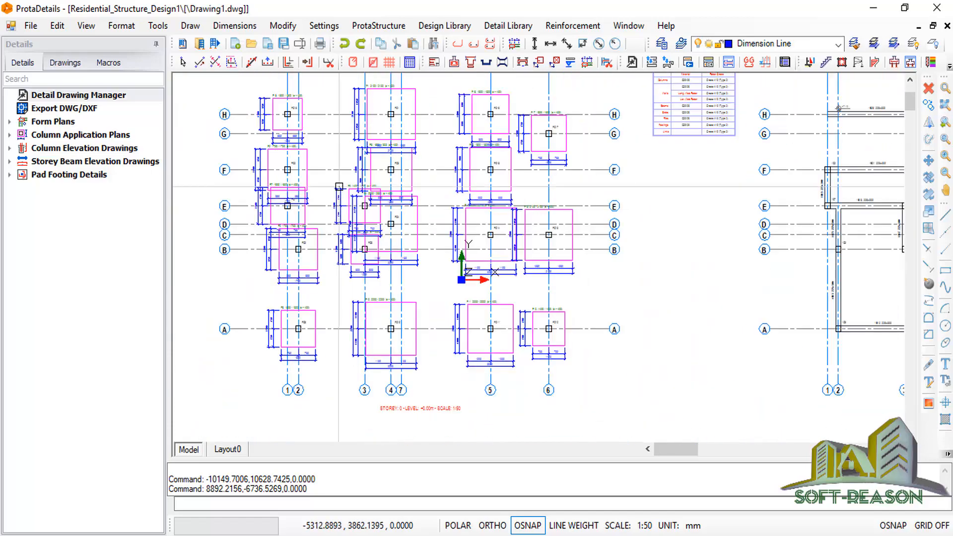
pyautogui.scroll(-2, 339, 186)
pyautogui.scroll(5, 670, 240)
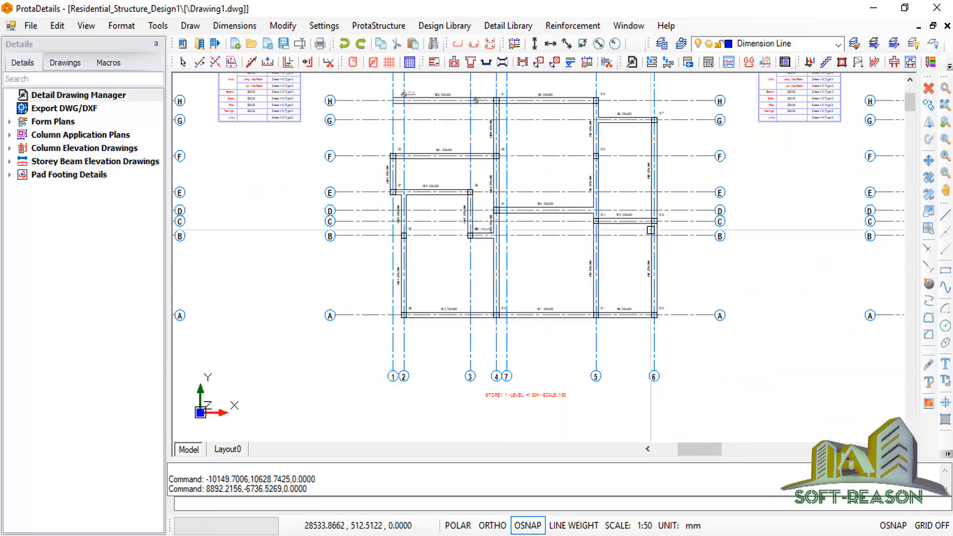
pyautogui.scroll(-4, 650, 230)
pyautogui.scroll(2, 543, 224)
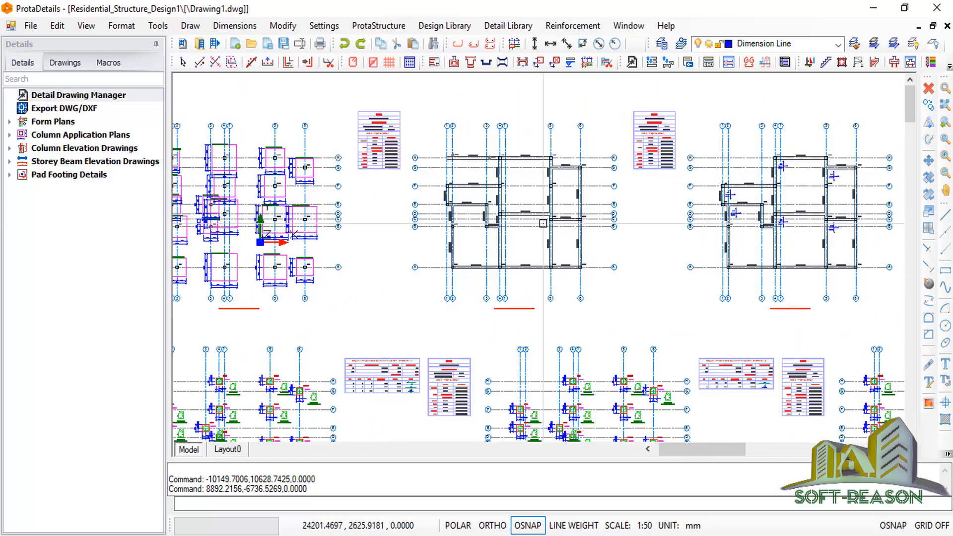
pyautogui.scroll(8, 527, 245)
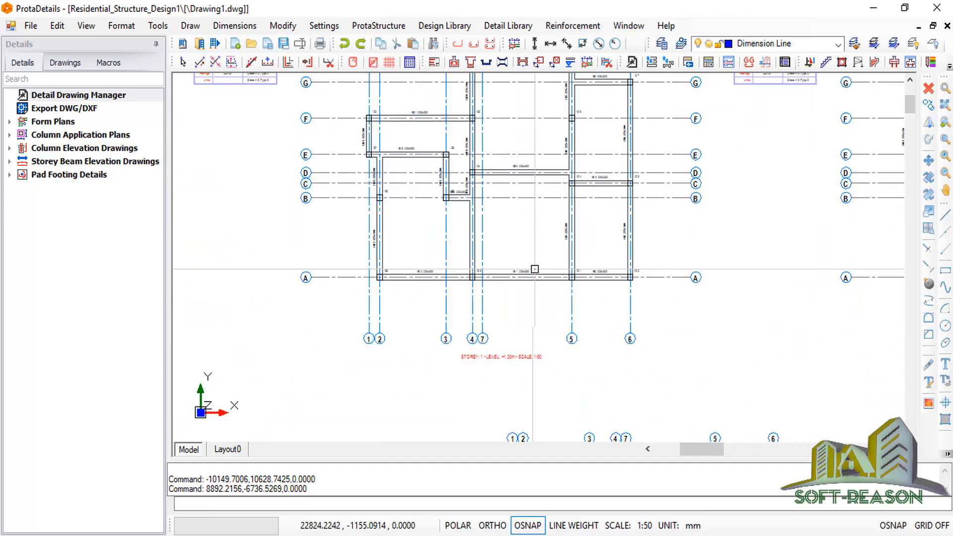
pyautogui.scroll(-6, 447, 241)
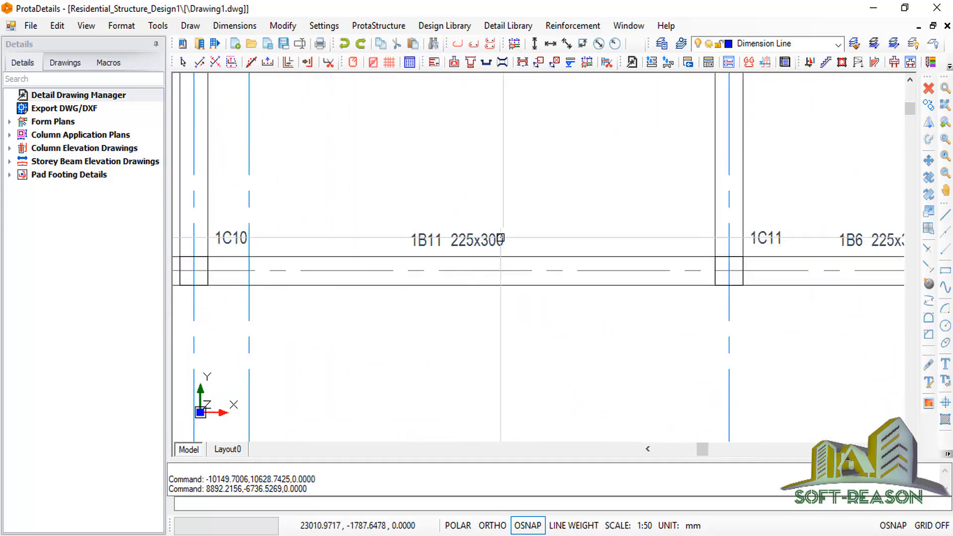
pyautogui.scroll(-3, 429, 317)
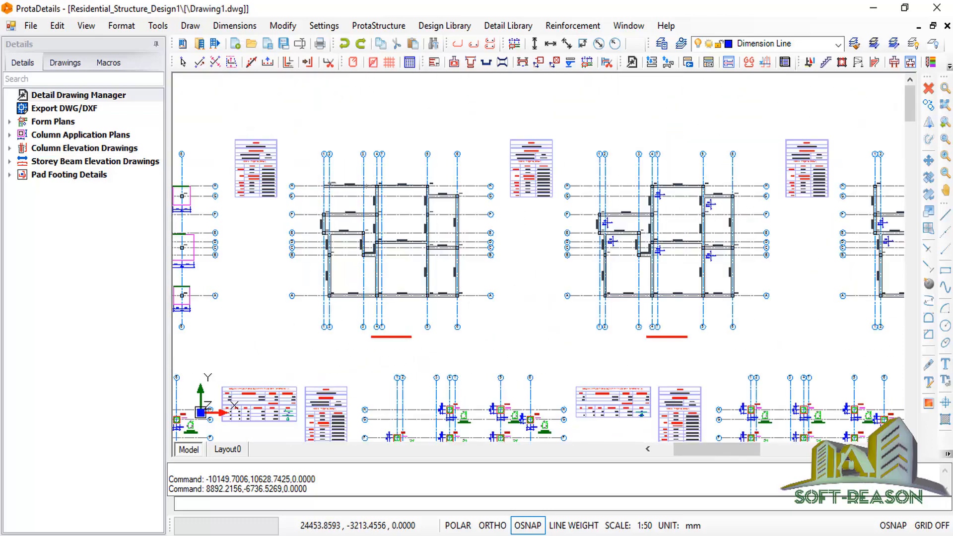
pyautogui.scroll(7, 638, 259)
pyautogui.scroll(5, 638, 260)
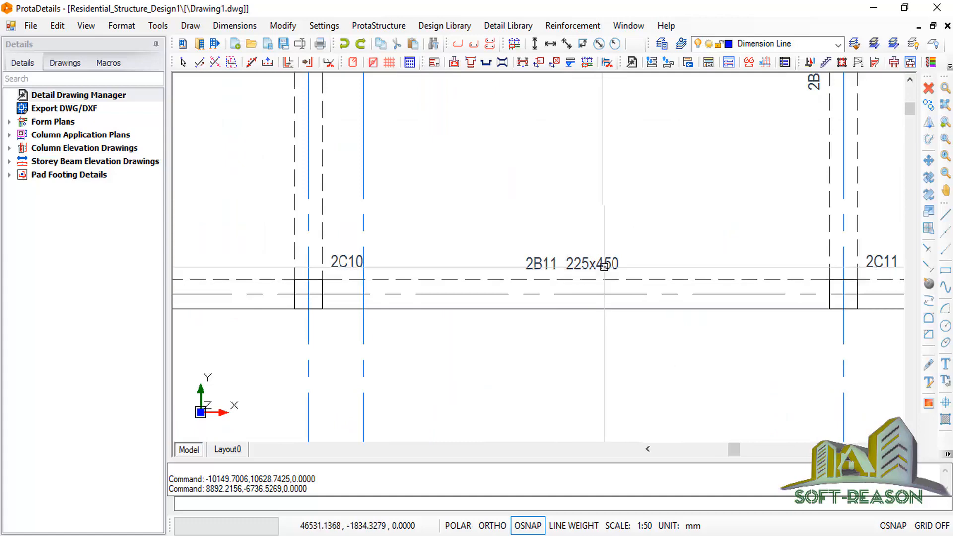
pyautogui.scroll(-6, 482, 281)
pyautogui.scroll(-2, 571, 281)
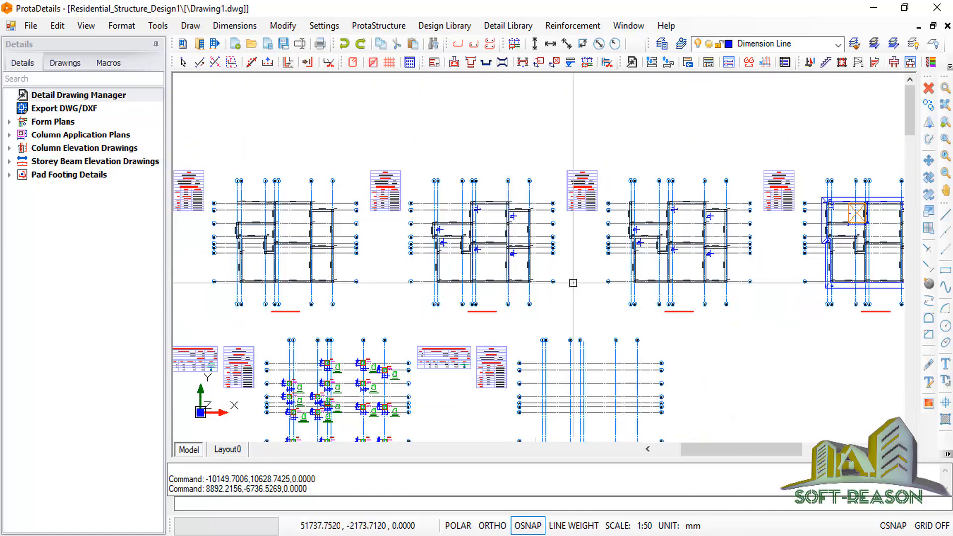
pyautogui.scroll(3, 640, 249)
pyautogui.scroll(-4, 640, 249)
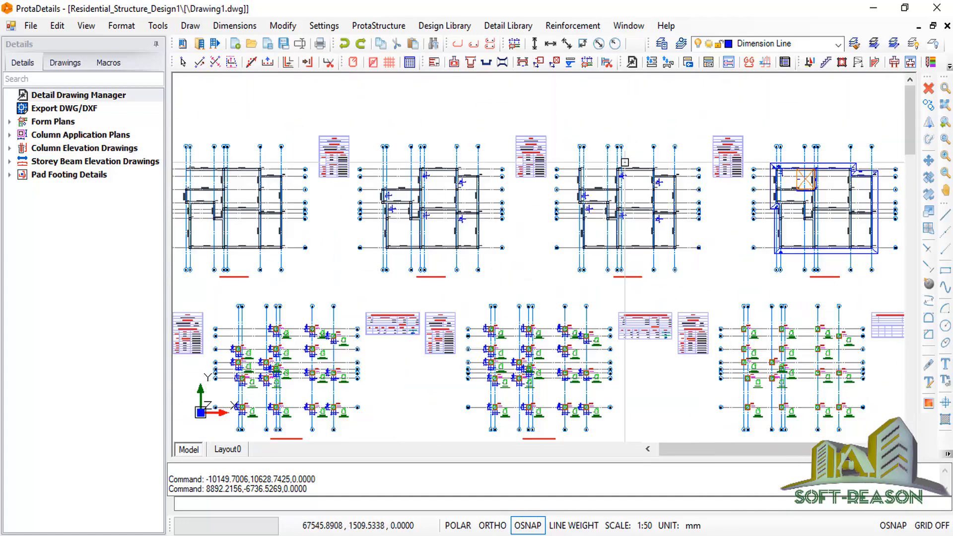
pyautogui.scroll(-2, 650, 216)
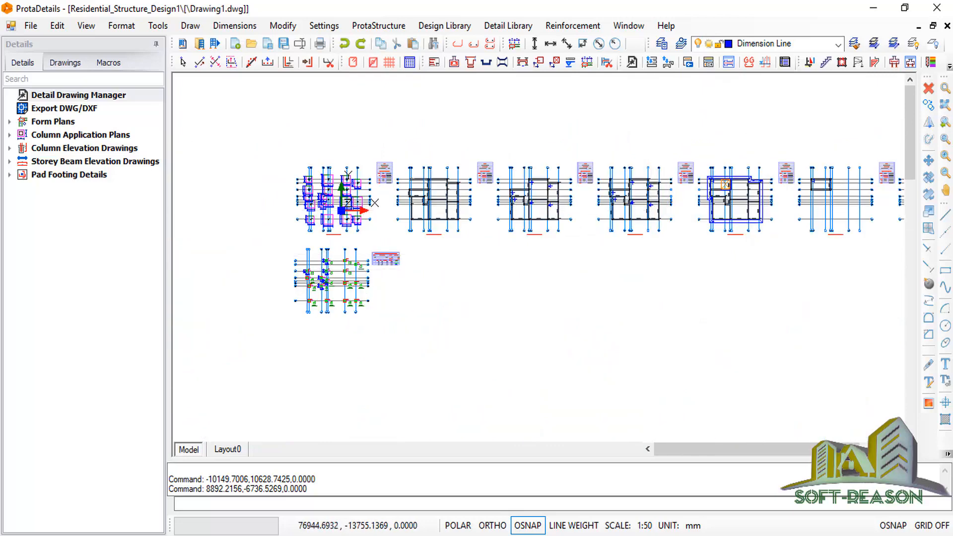
pyautogui.scroll(-2, 588, 328)
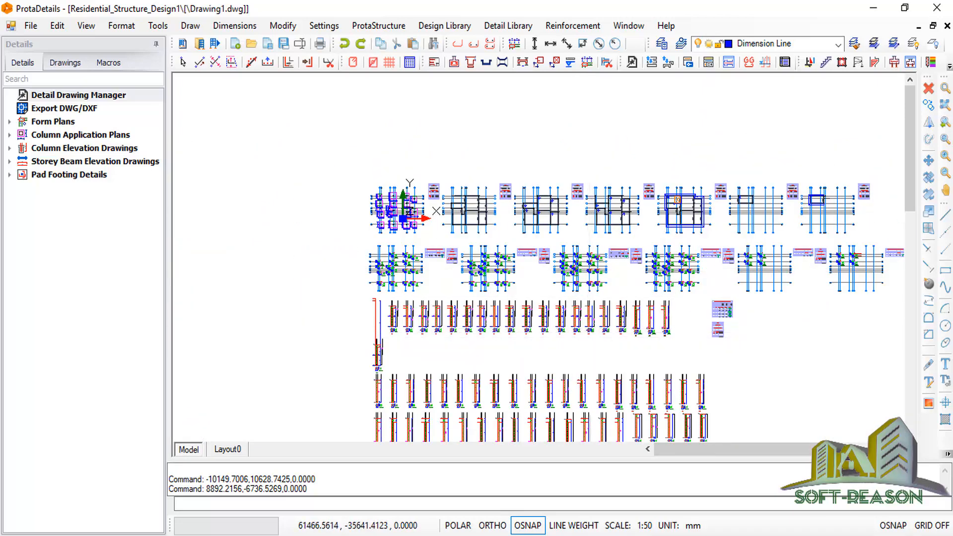
# Pan down to the beam elevations and zoom in on beam section 14-14 (225x450).
pyautogui.moveTo(588, 331); pyautogui.dragTo(588, 196, button='middle')
pyautogui.moveTo(565, 341); pyautogui.dragTo(565, 212, button='middle')
pyautogui.scroll(1, 402, 403)
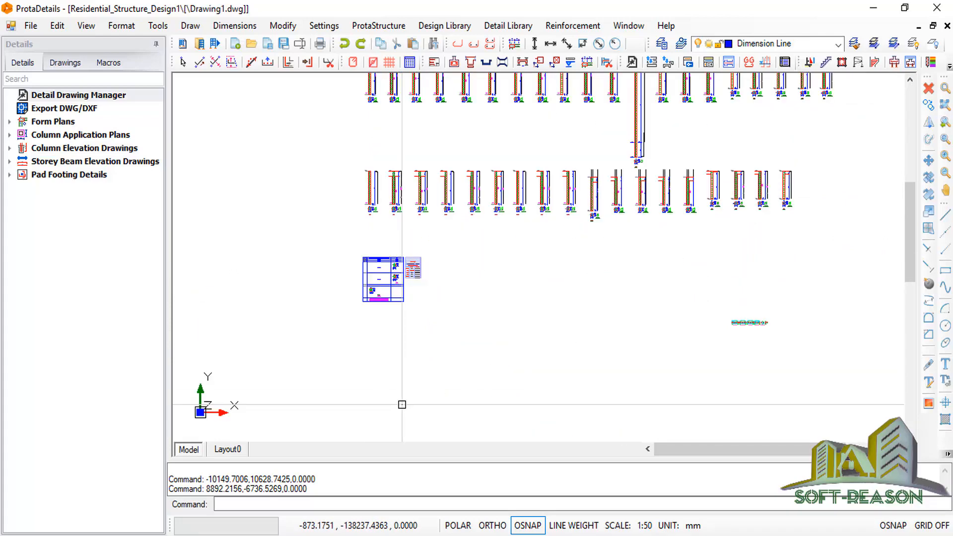
pyautogui.moveTo(531, 306); pyautogui.dragTo(551, 282, button='middle')
pyautogui.scroll(-1, 549, 281)
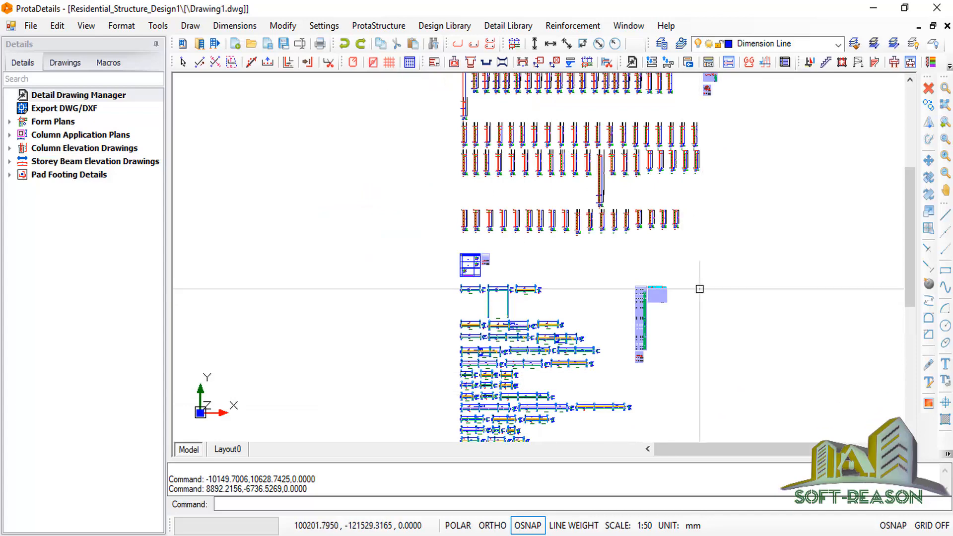
pyautogui.scroll(1, 699, 287)
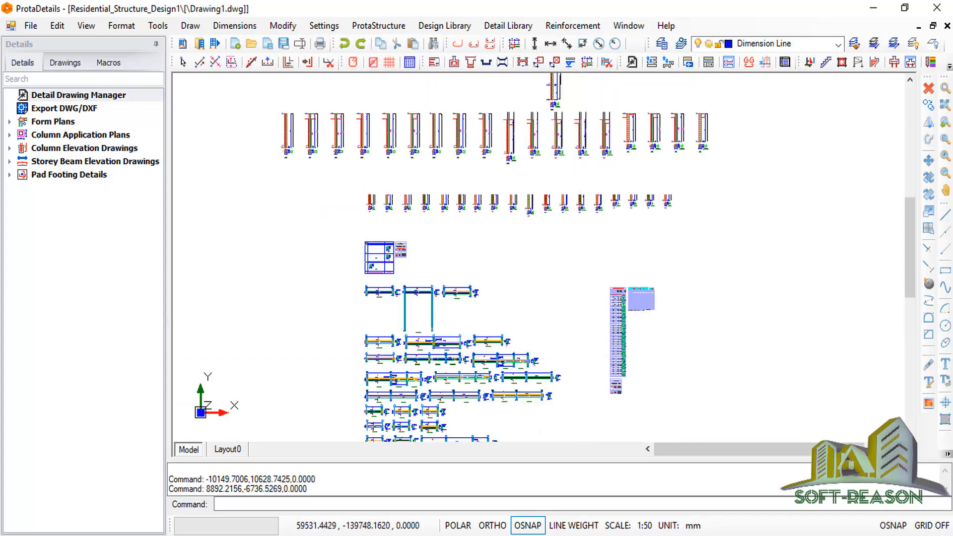
pyautogui.scroll(5, 618, 326)
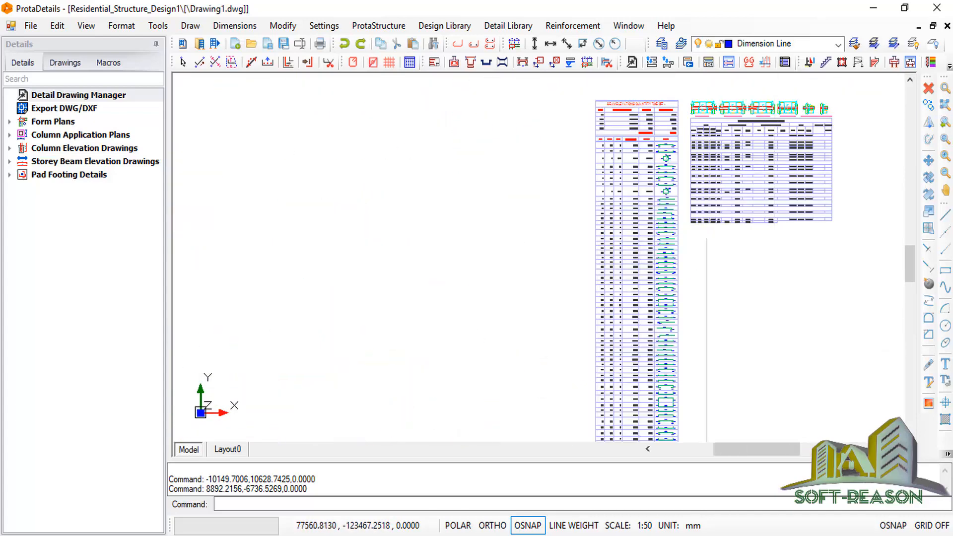
pyautogui.scroll(-5, 747, 240)
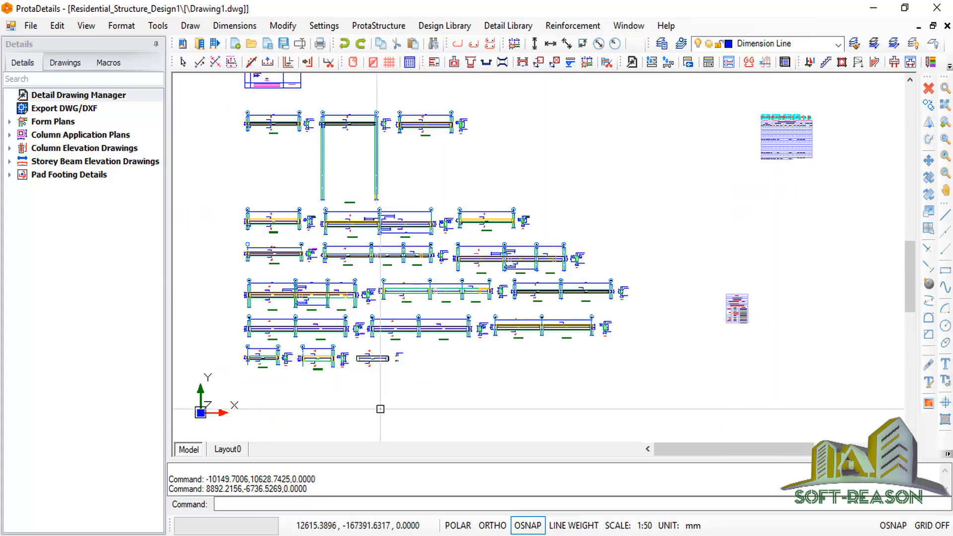
pyautogui.scroll(3, 348, 347)
pyautogui.scroll(4, 641, 309)
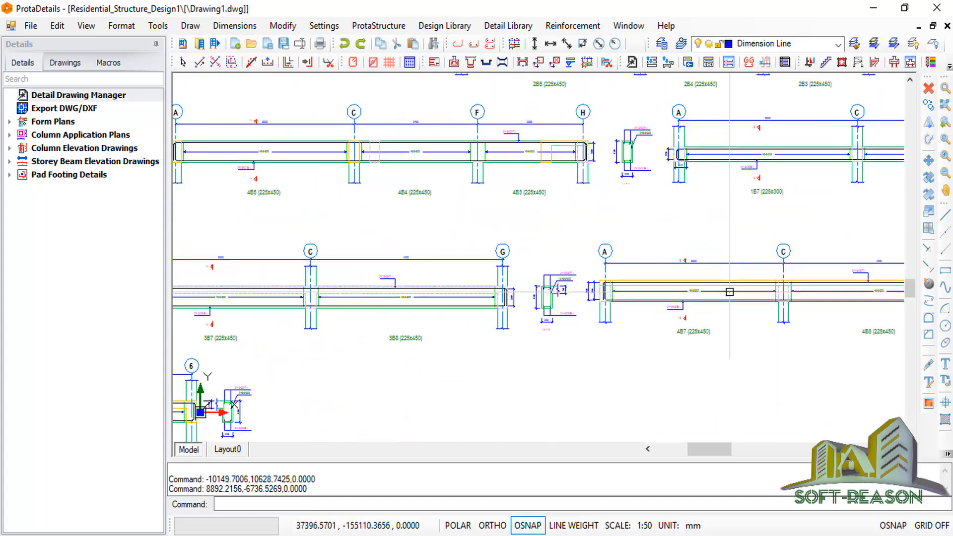
pyautogui.scroll(1, 512, 296)
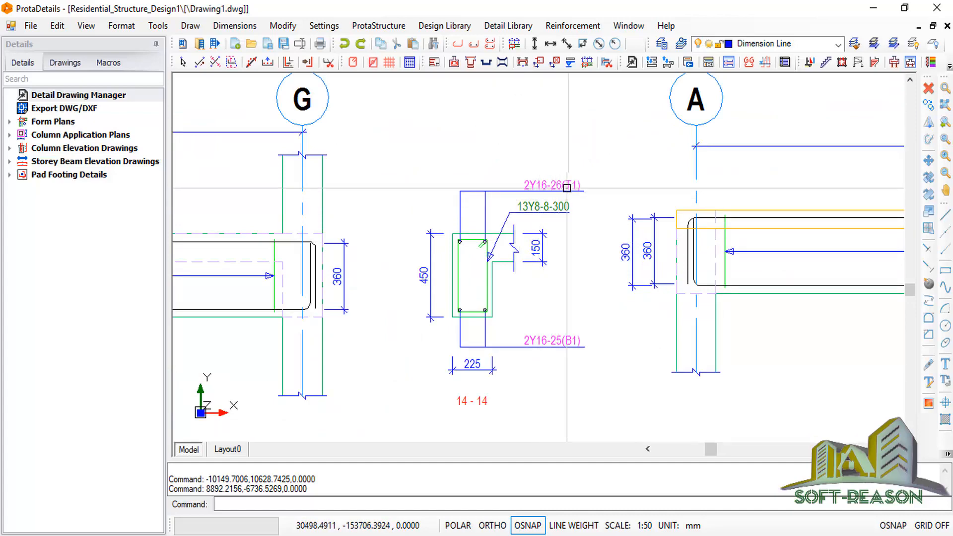
pyautogui.scroll(-1, 557, 286)
pyautogui.scroll(-2, 557, 286)
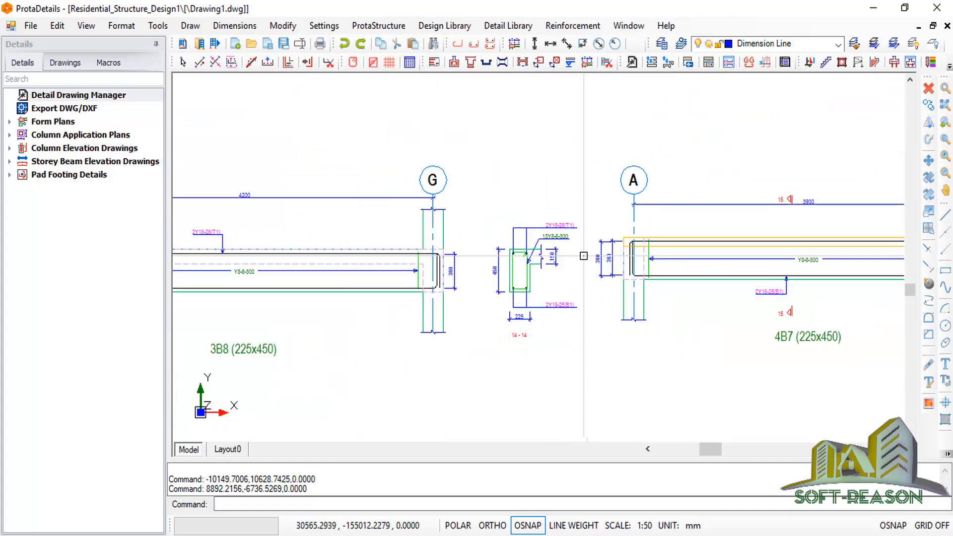
pyautogui.scroll(3, 571, 292)
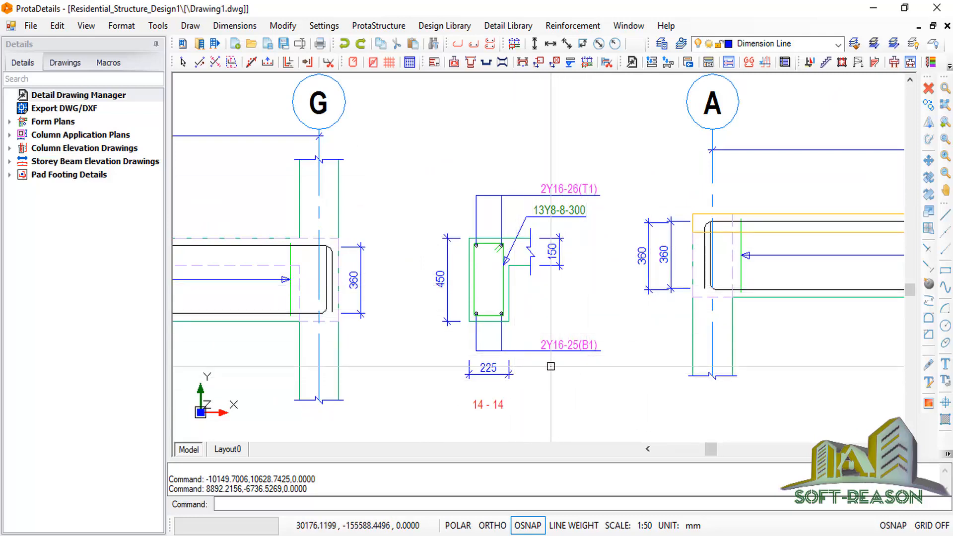
pyautogui.click(42, 109)
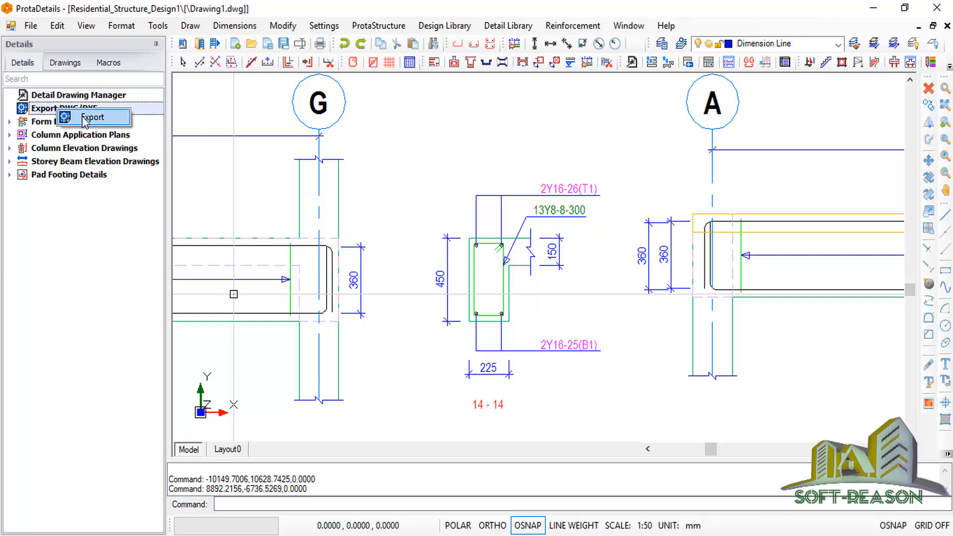
# Set the DWG/DXF export version to DWG2007 and export Drawing1.
pyautogui.doubleClick(59, 110)
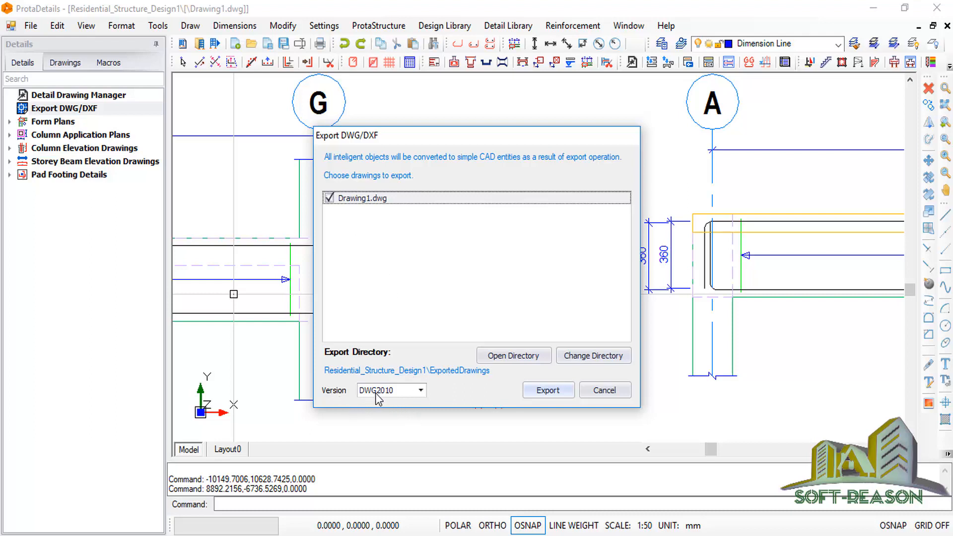
pyautogui.click(421, 392)
pyautogui.click(385, 424)
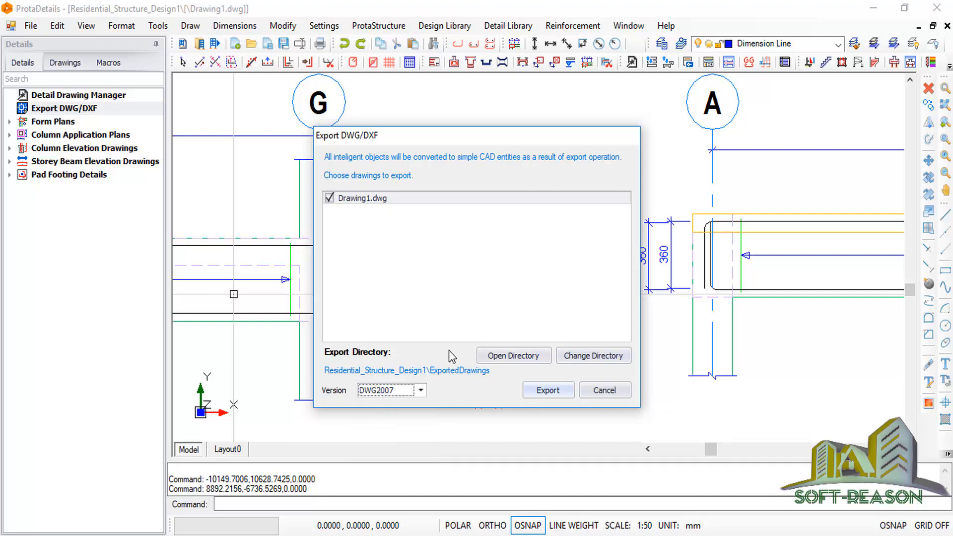
pyautogui.click(547, 392)
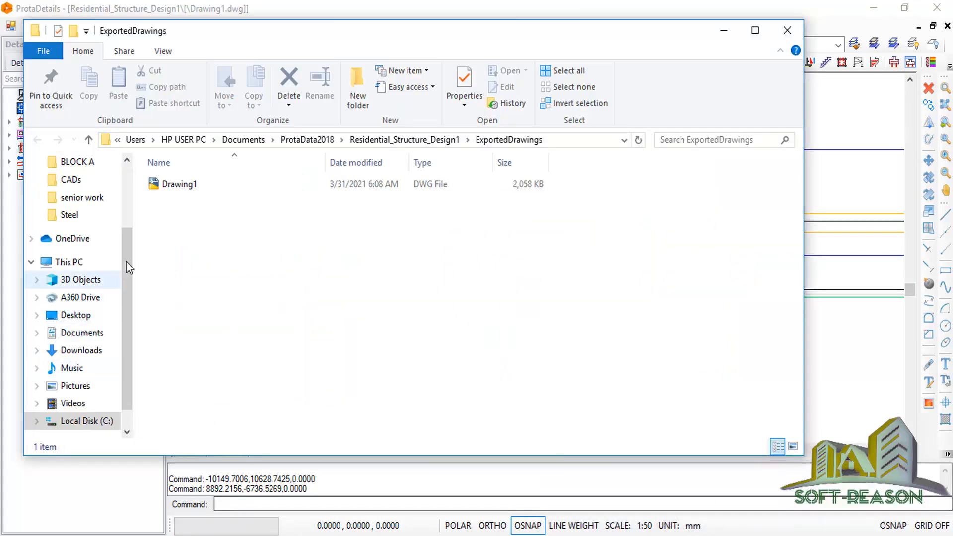
# Open Drawing1.dwg from the ExportedDrawings folder in AutoCAD LT.
pyautogui.click(180, 188)
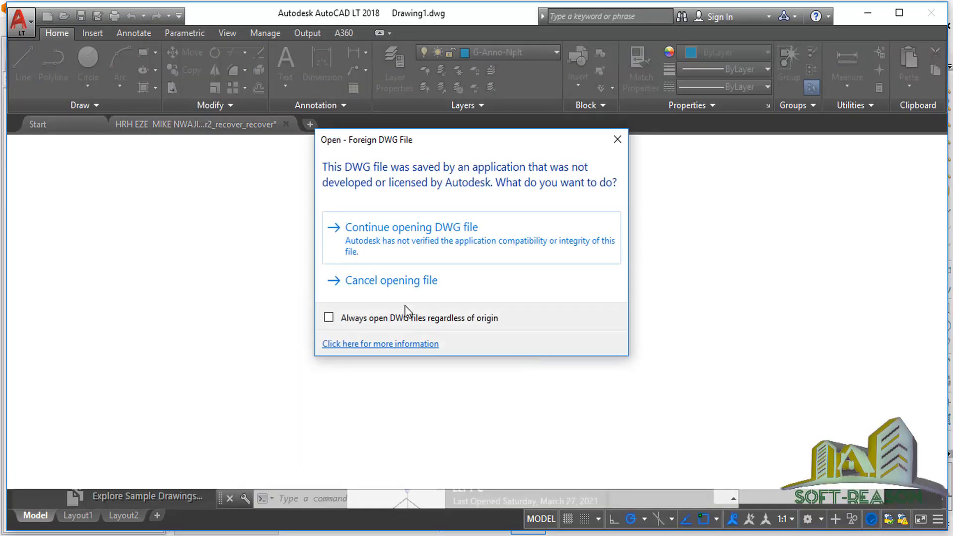
# Continue opening the foreign DWG and zoom into Drawing1's beam elevations.
pyautogui.click(383, 236)
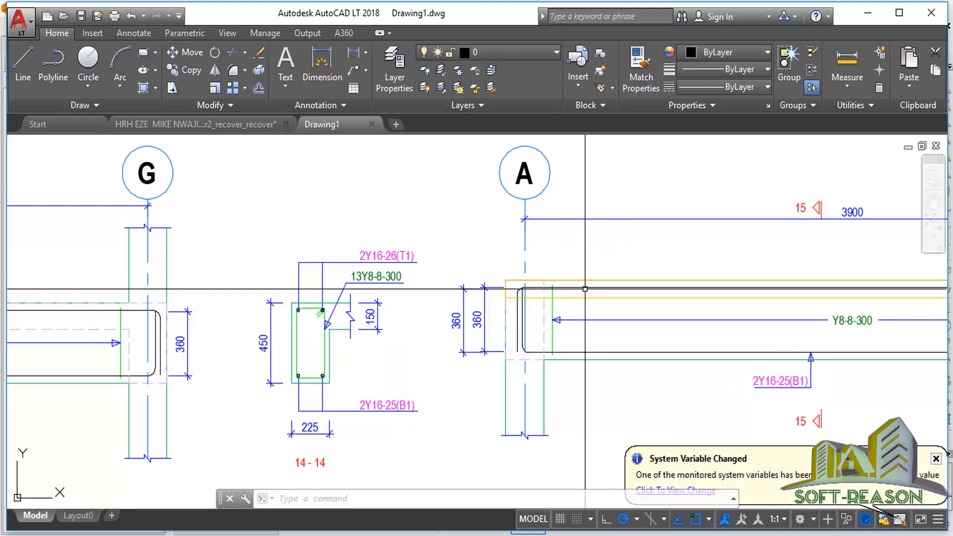
pyautogui.scroll(-6, 596, 258)
pyautogui.scroll(3, 486, 259)
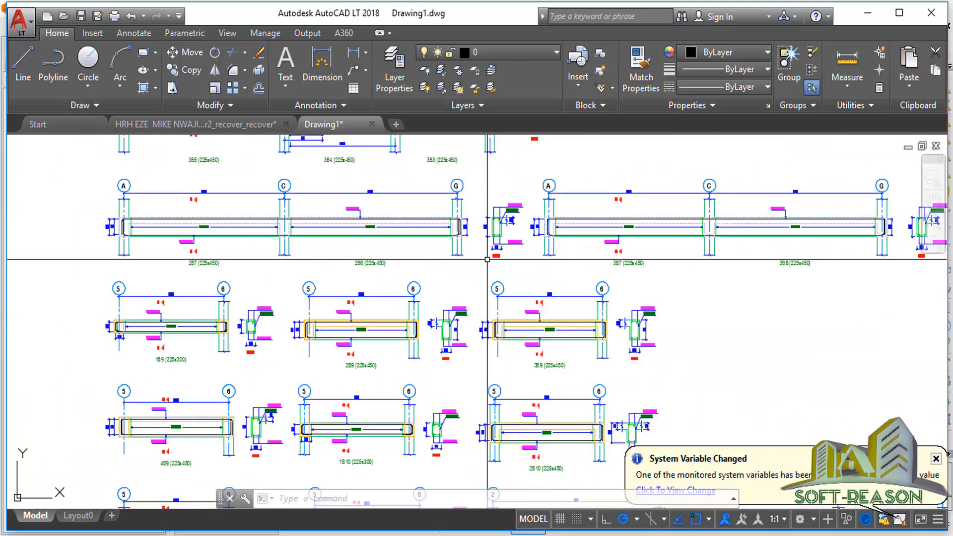
pyautogui.scroll(-5, 487, 259)
pyautogui.scroll(2, 505, 442)
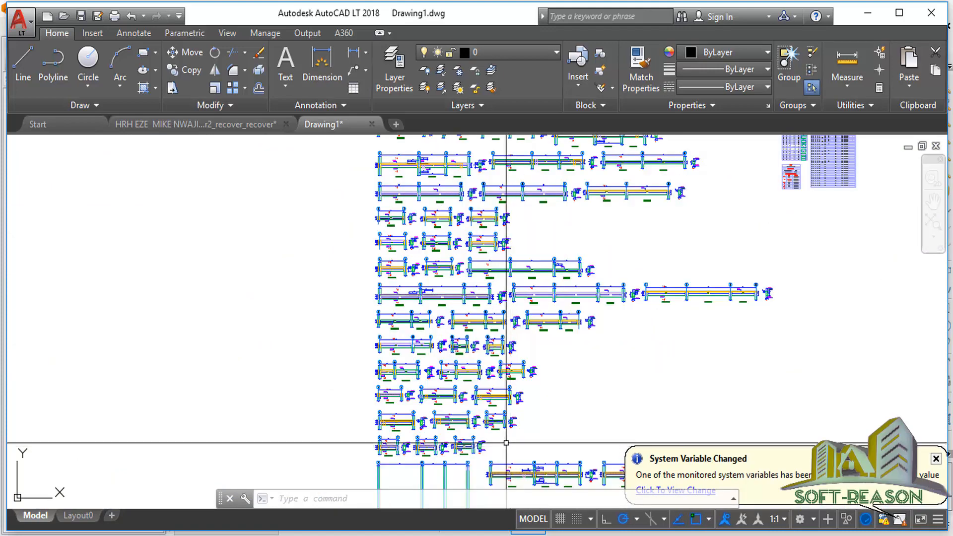
pyautogui.scroll(-4, 445, 310)
pyautogui.scroll(4, 451, 193)
pyautogui.scroll(-4, 460, 271)
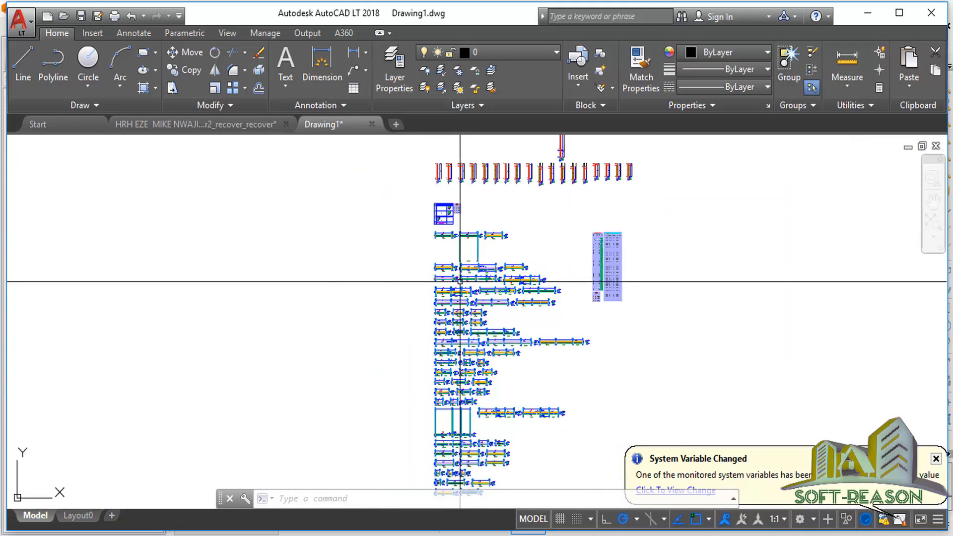
pyautogui.scroll(2, 476, 192)
pyautogui.scroll(-4, 501, 248)
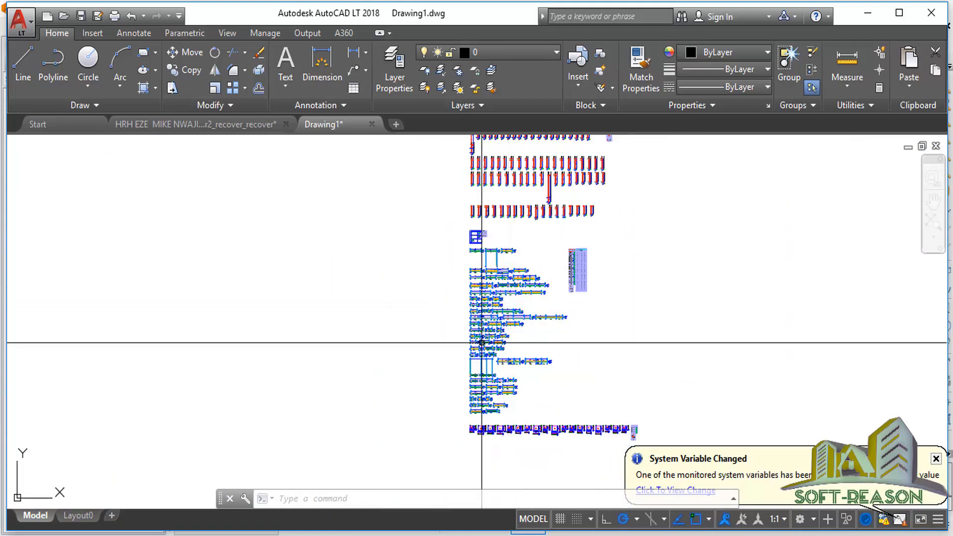
pyautogui.scroll(10, 396, 445)
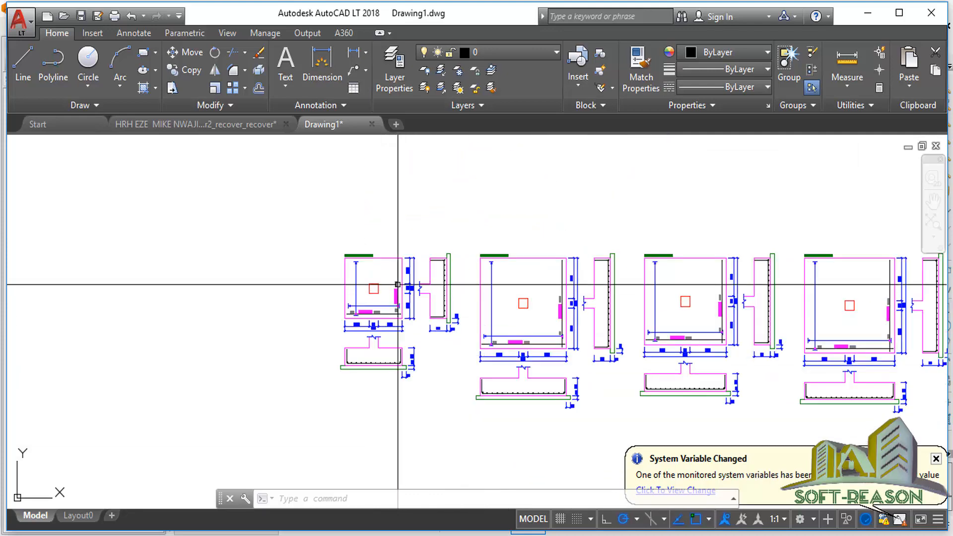
pyautogui.scroll(2, 398, 284)
# Zoom through the section details and bar schedule in AutoCAD LT.
pyautogui.scroll(-4, 383, 255)
pyautogui.scroll(-2, 373, 300)
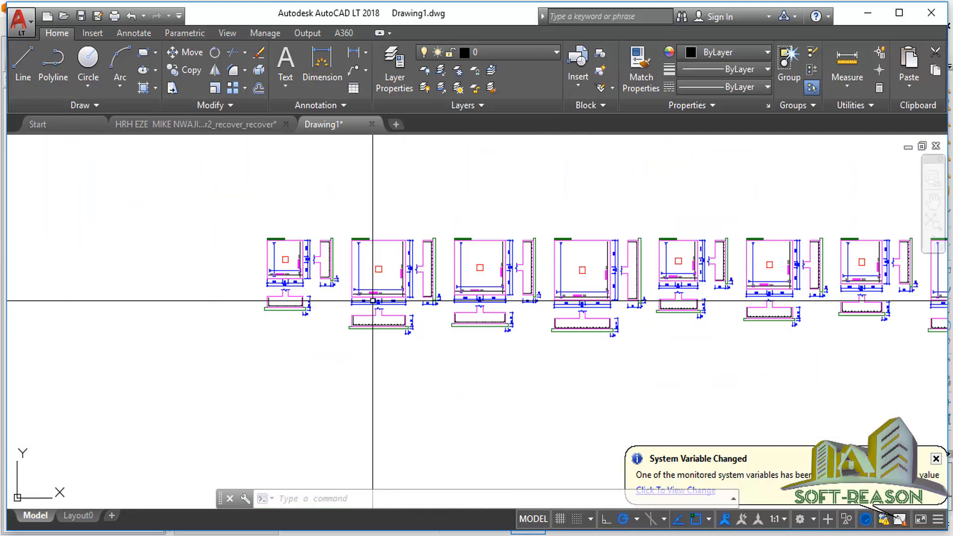
pyautogui.scroll(3, 610, 329)
pyautogui.scroll(-6, 611, 329)
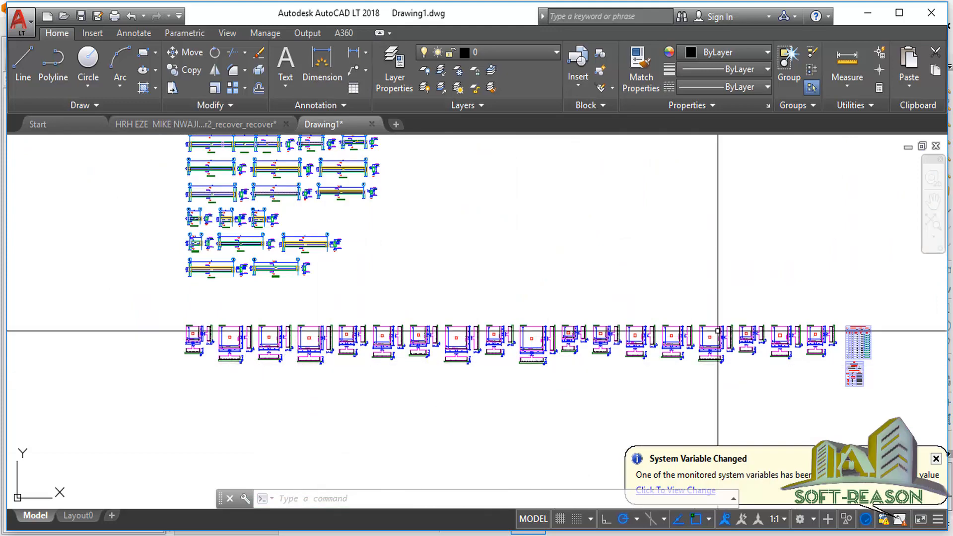
pyautogui.scroll(2, 718, 331)
pyautogui.scroll(-2, 712, 392)
pyautogui.scroll(6, 814, 353)
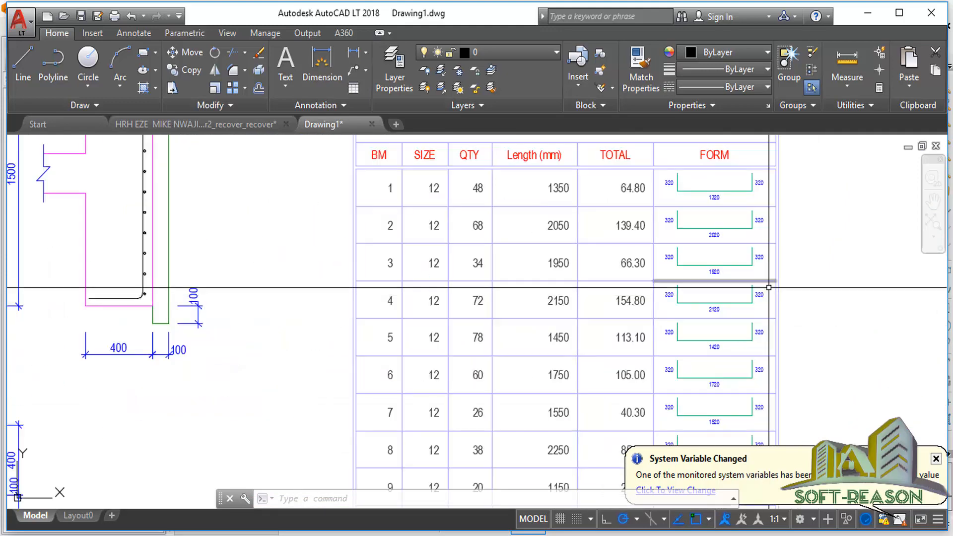
pyautogui.scroll(-5, 768, 287)
pyautogui.scroll(1, 700, 347)
pyautogui.scroll(-5, 513, 267)
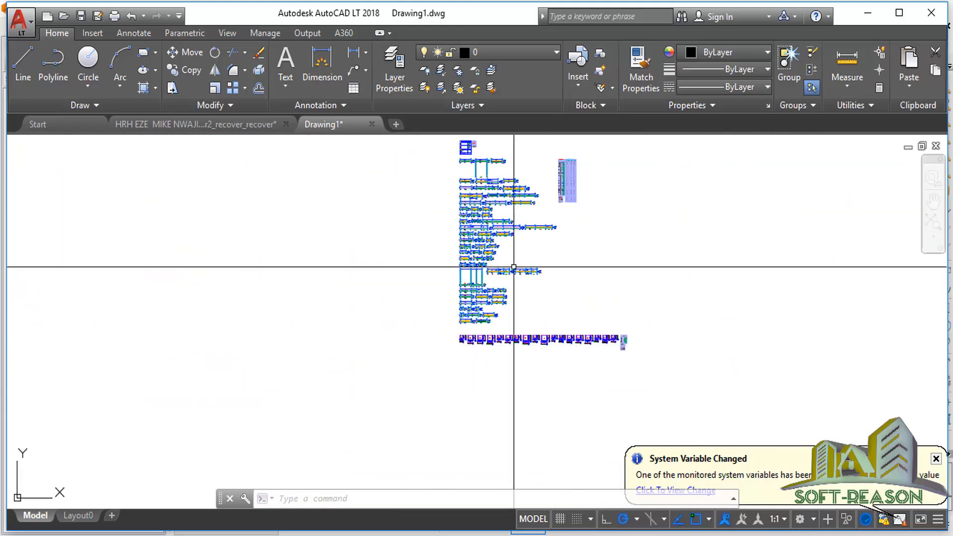
pyautogui.scroll(2, 514, 267)
pyautogui.scroll(-4, 485, 317)
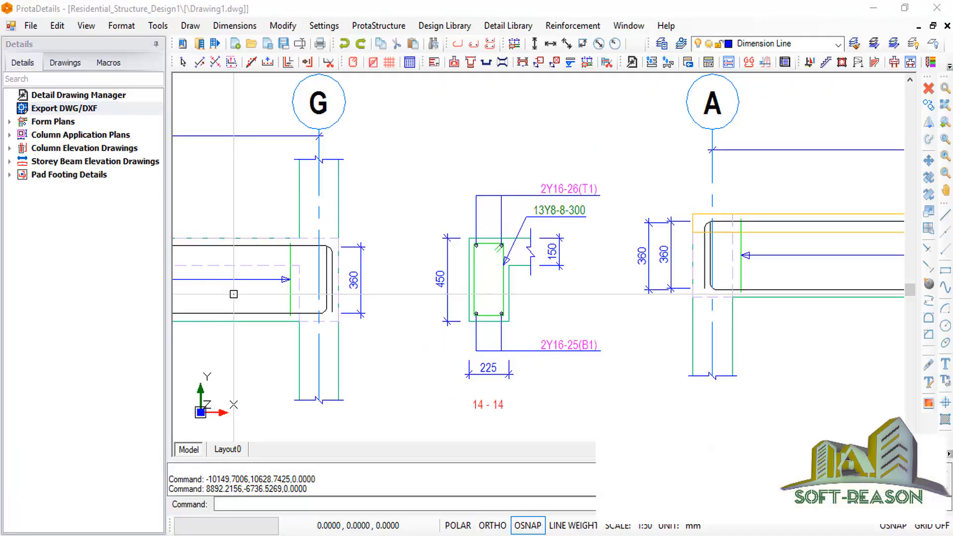
# Back in ProtaStructure, show Storey 2 (+4.10m) as a 3D view of the building.
pyautogui.hotkey('alt', 'Tab')
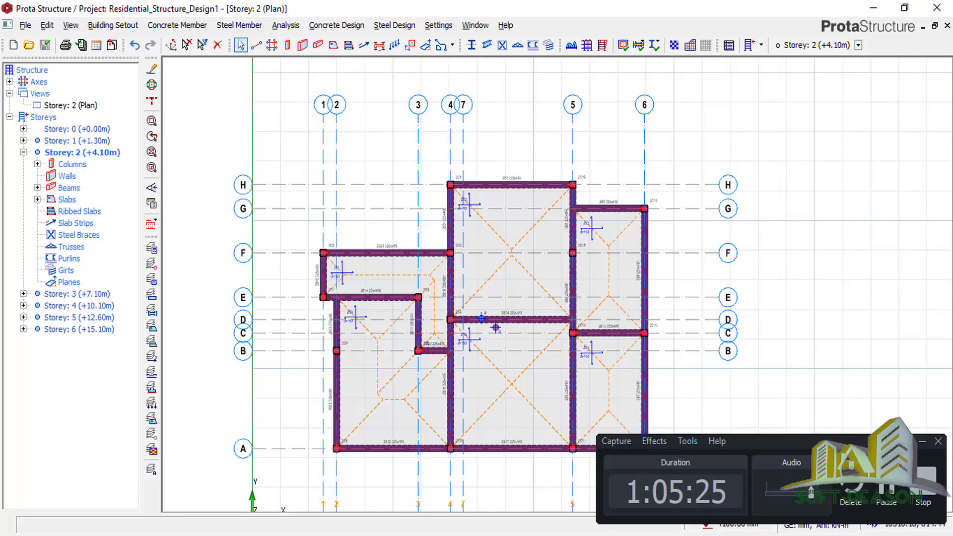
pyautogui.click(921, 444)
pyautogui.click(270, 254)
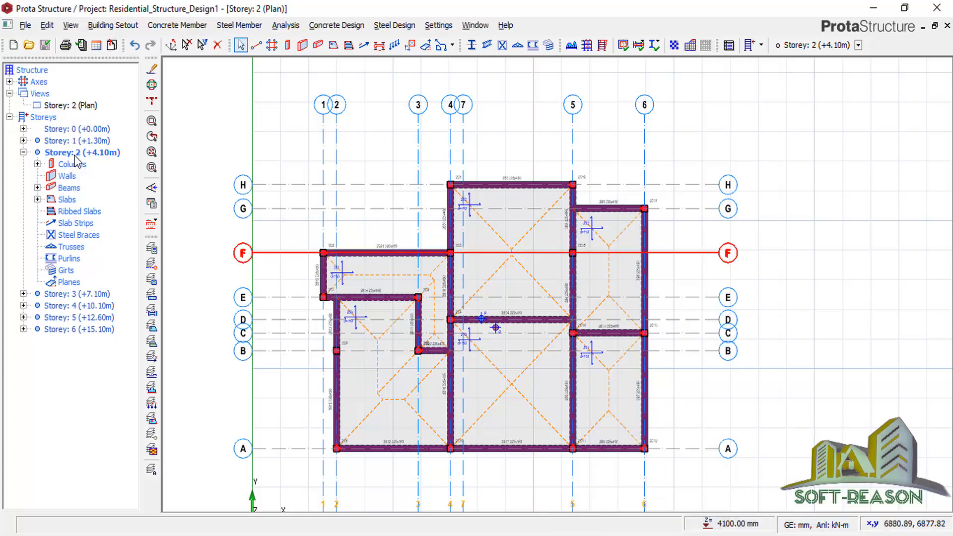
pyautogui.click(72, 108)
pyautogui.rightClick(73, 106)
pyautogui.click(105, 128)
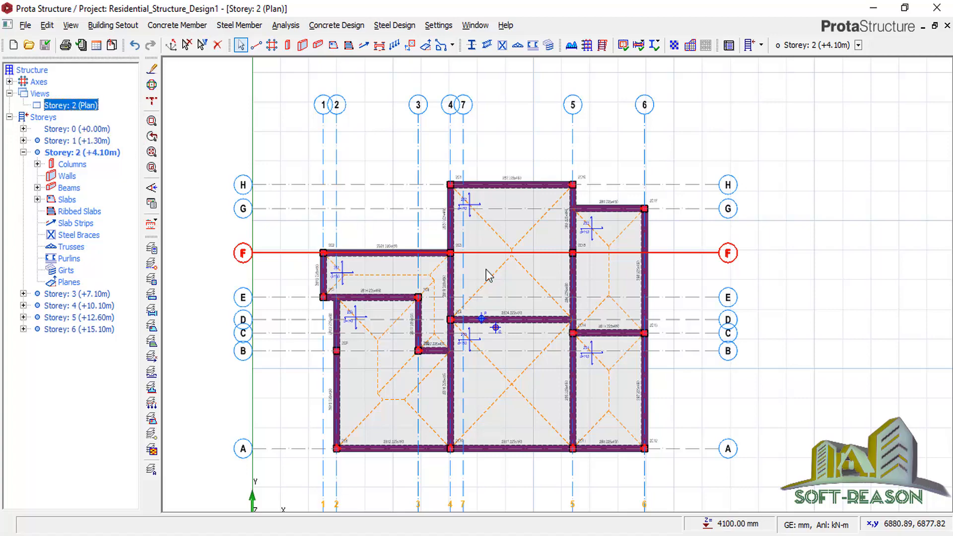
# Orbit and zoom the 3D model, ending at a higher, back-facing view.
pyautogui.moveTo(826, 342); pyautogui.dragTo(673, 310, button='middle')
pyautogui.scroll(-1, 655, 287)
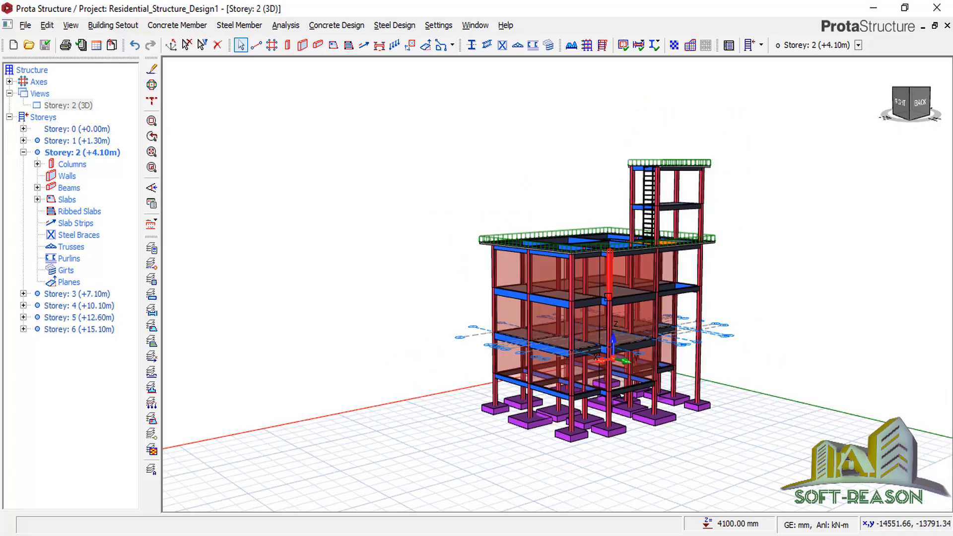
pyautogui.scroll(-1, 704, 442)
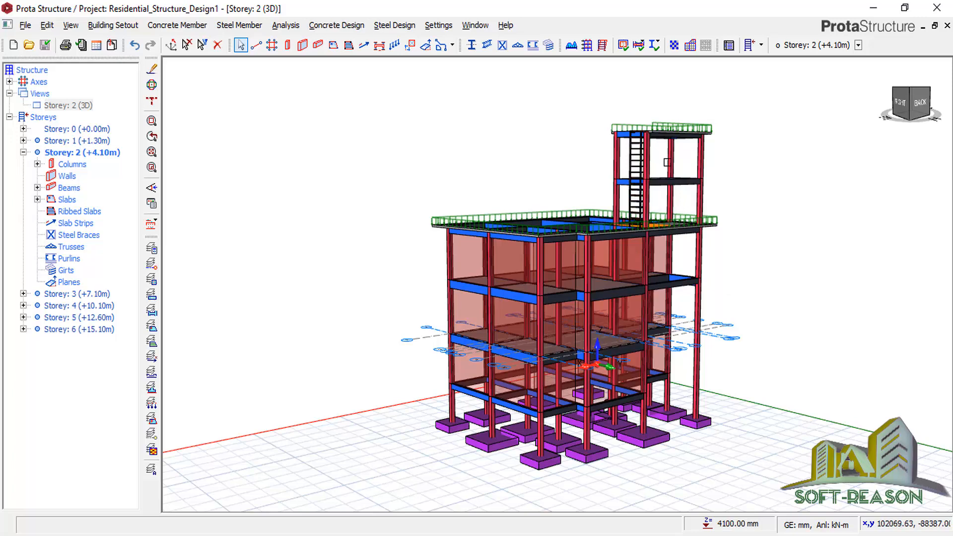
pyautogui.scroll(3, 675, 171)
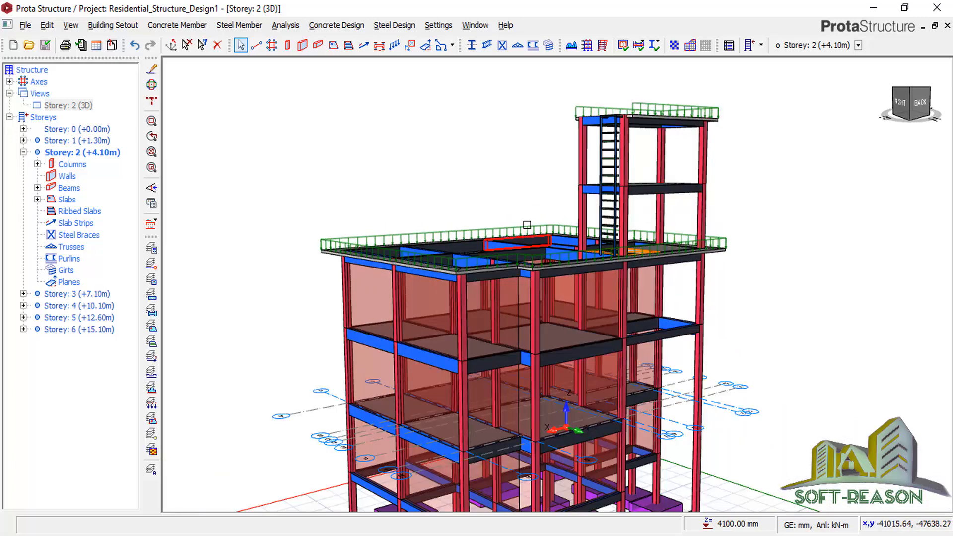
pyautogui.scroll(-4, 438, 370)
pyautogui.scroll(-1, 438, 372)
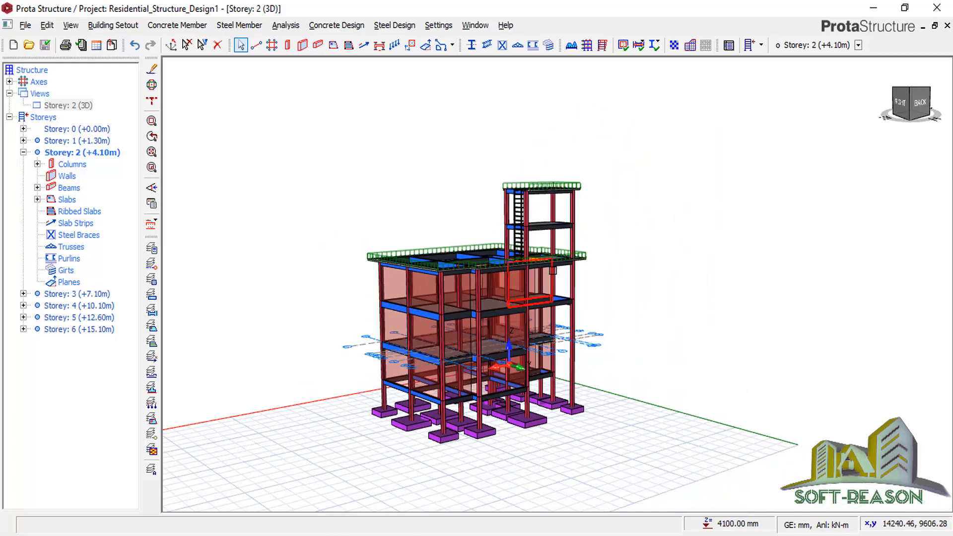
pyautogui.moveTo(554, 271); pyautogui.dragTo(461, 288, button='middle')
pyautogui.scroll(2, 458, 287)
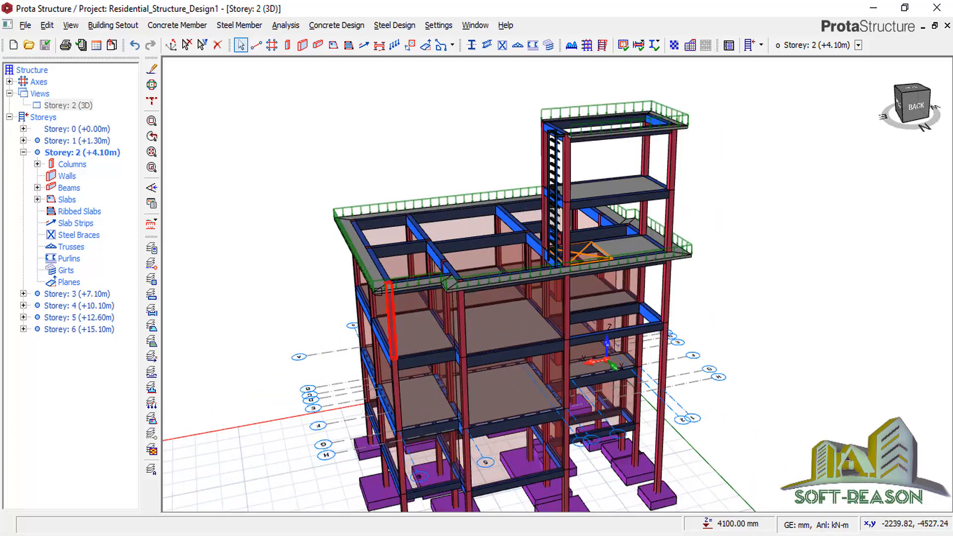
pyautogui.scroll(2, 377, 266)
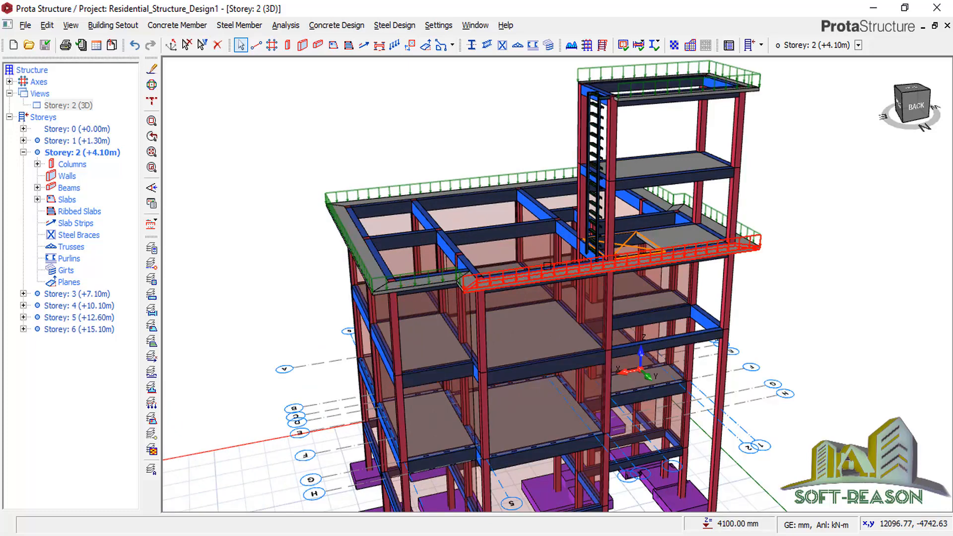
pyautogui.scroll(-5, 446, 204)
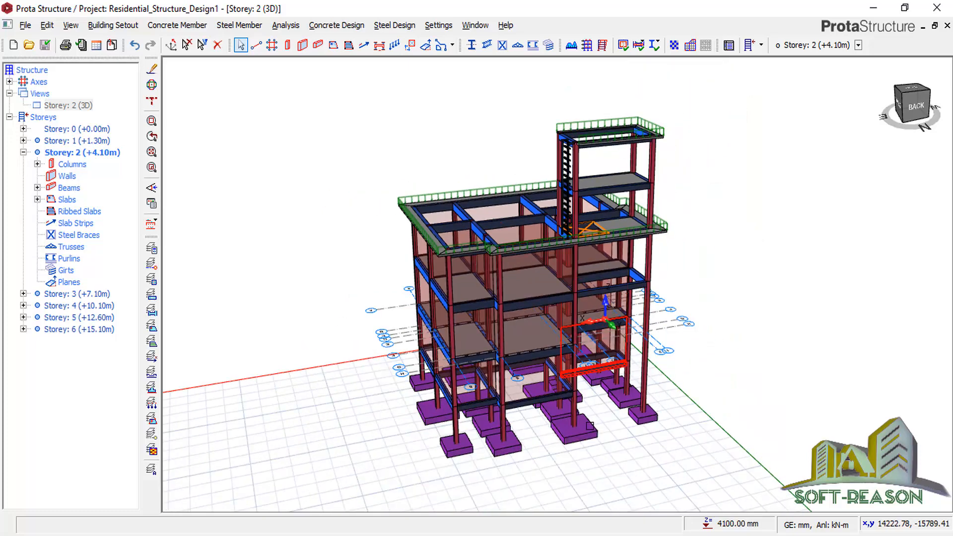
# Inspect a footing from a near side-on view, then orbit up to a higher corner view.
pyautogui.moveTo(572, 428); pyautogui.dragTo(569, 410, button='middle')
pyautogui.rightClick(571, 410)
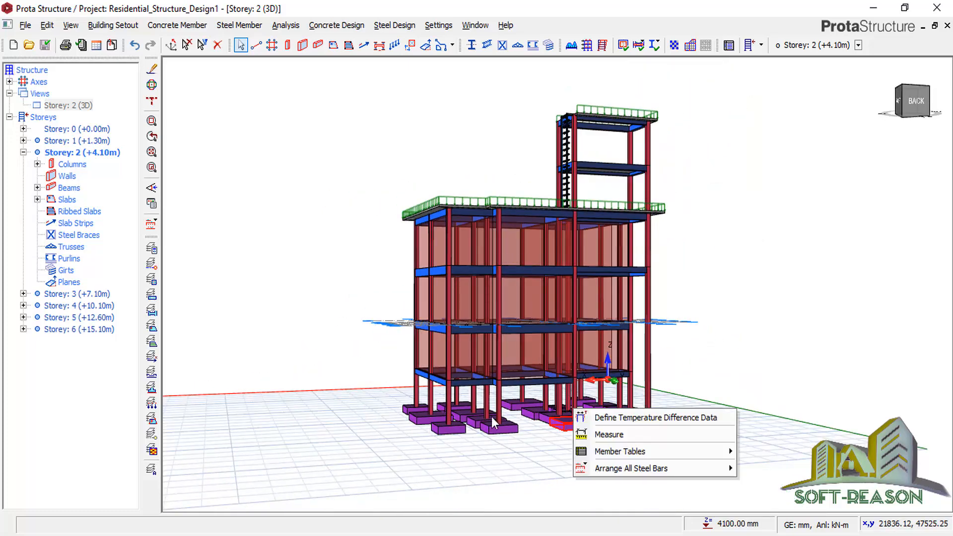
pyautogui.click(501, 449)
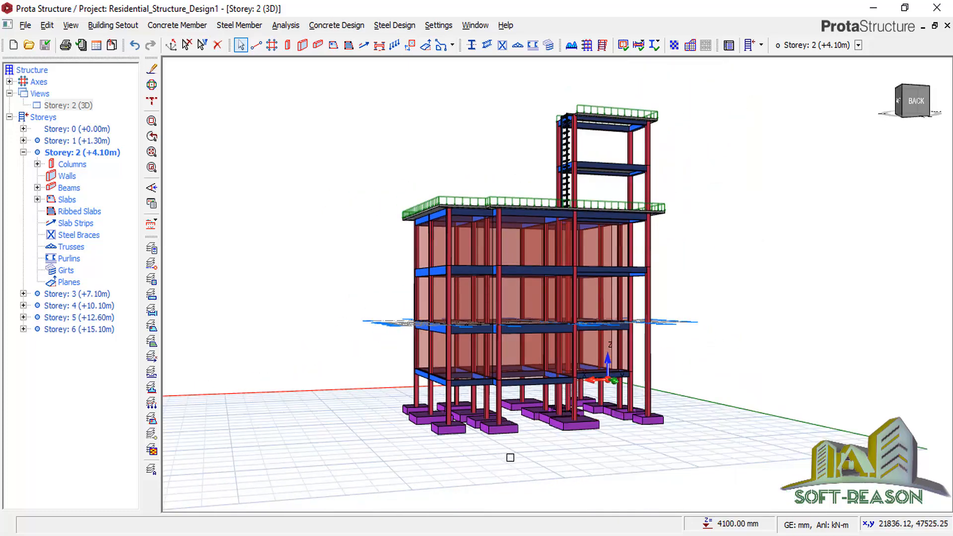
pyautogui.moveTo(681, 355); pyautogui.dragTo(701, 371, button='middle')
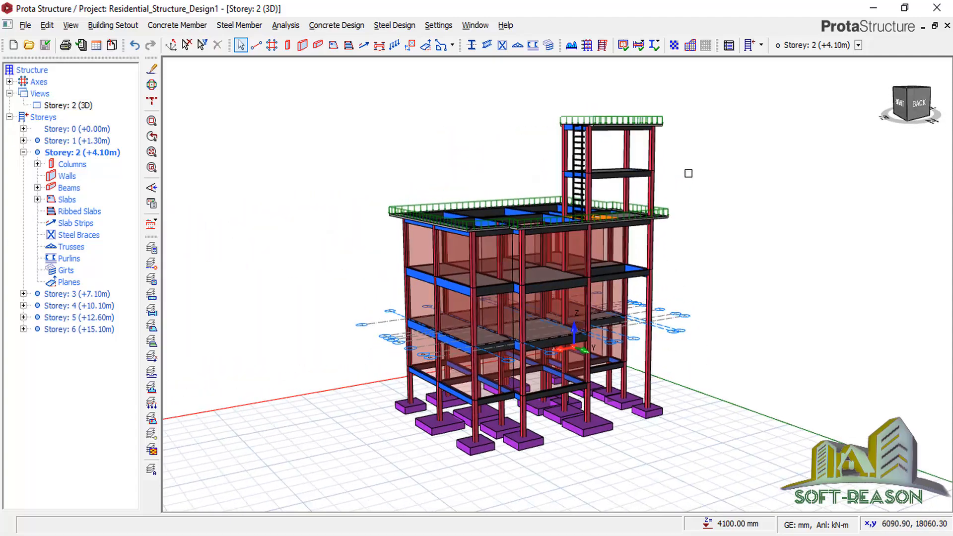
pyautogui.scroll(2, 688, 193)
pyautogui.scroll(-2, 688, 258)
pyautogui.scroll(1, 724, 383)
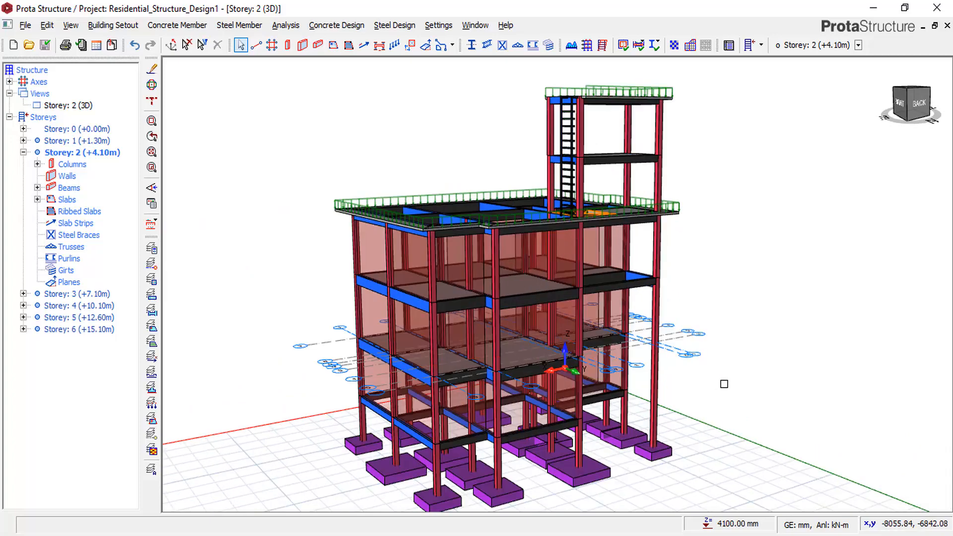